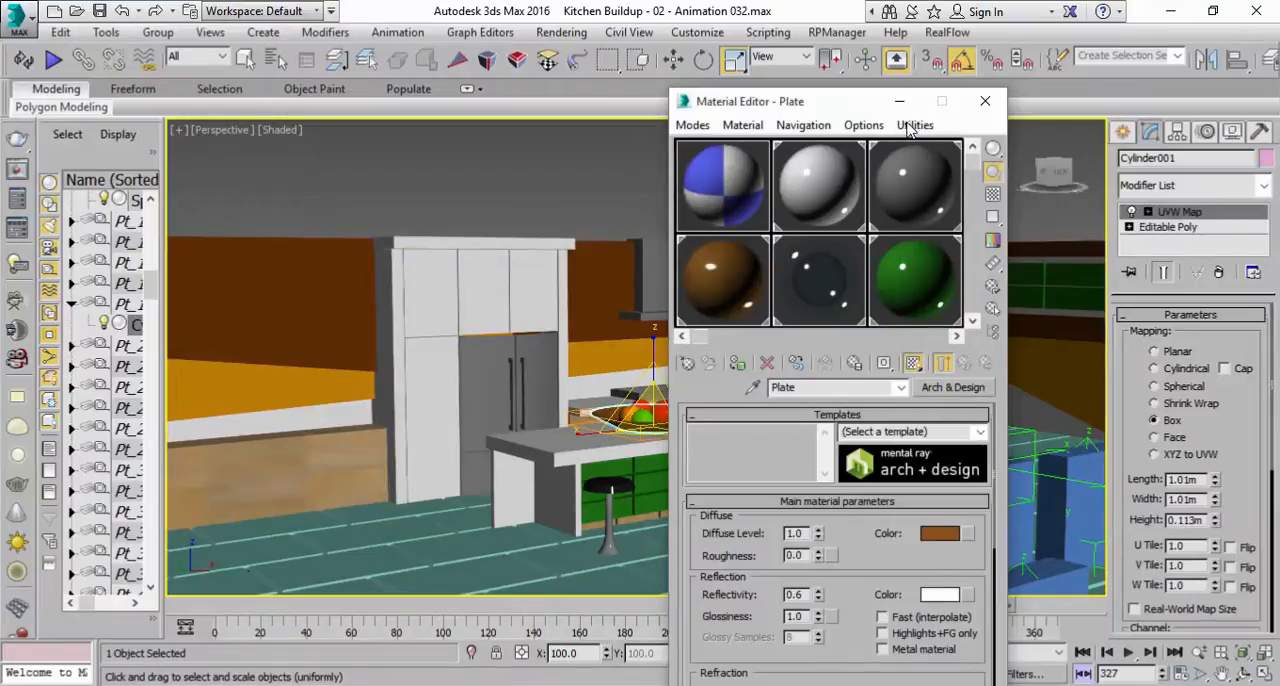
Switch the material sample slots to the 5x3 layout and review the Fruits, Steel, Wall, Wall Animated A and Drawer materials.
click(866, 128)
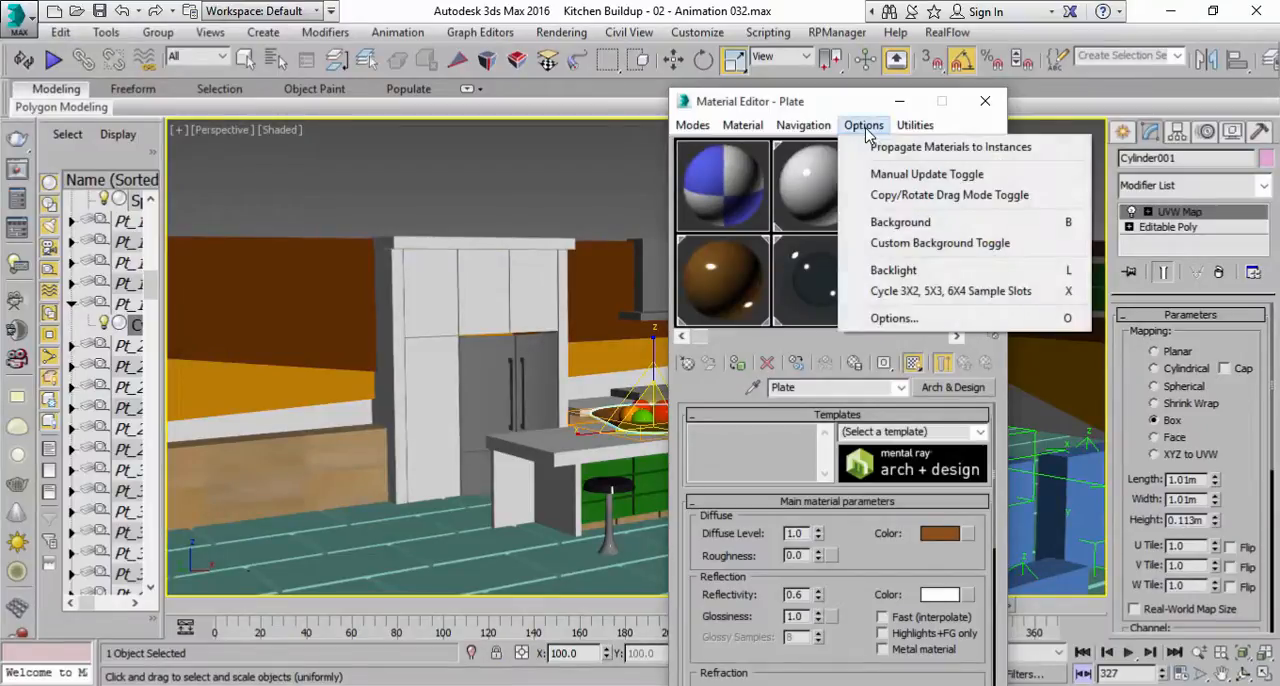
click(964, 294)
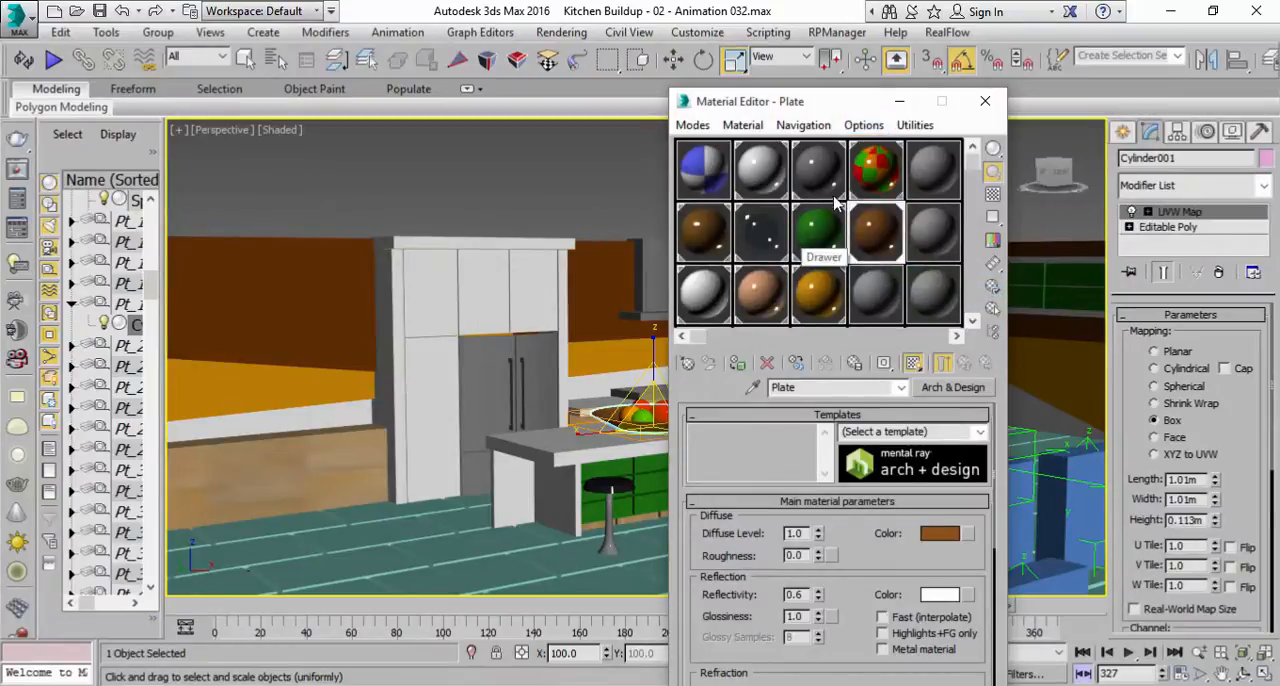
click(878, 176)
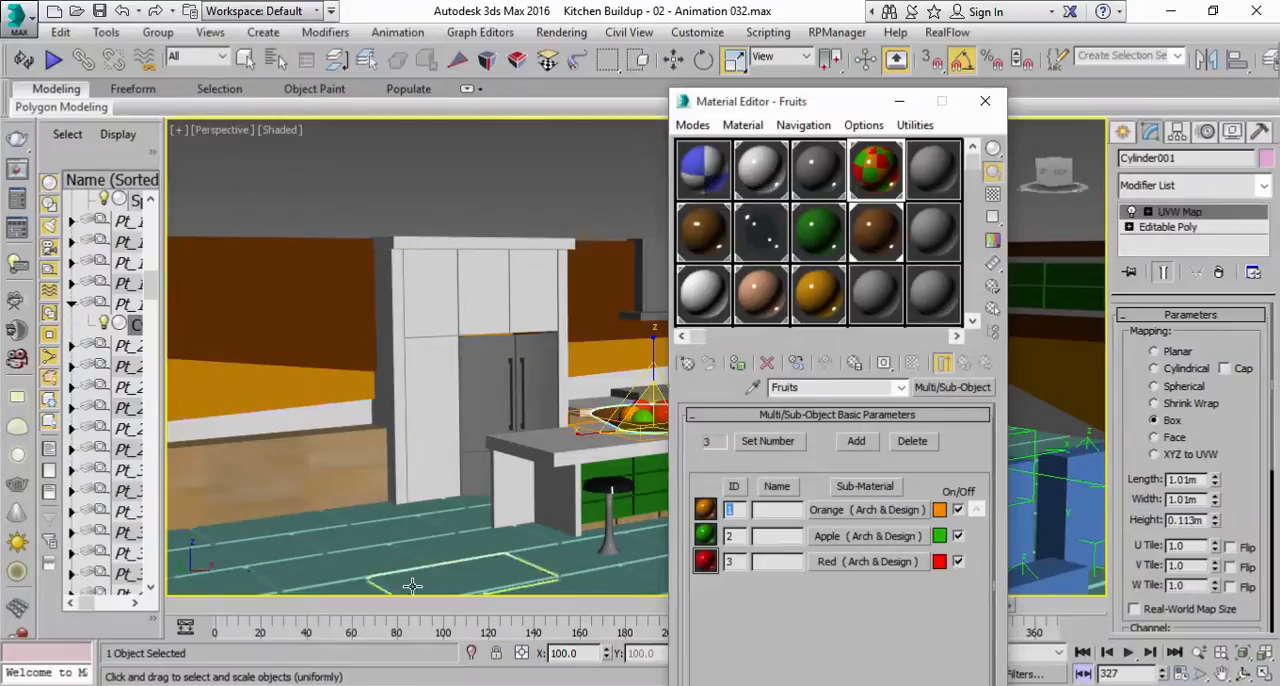
click(818, 172)
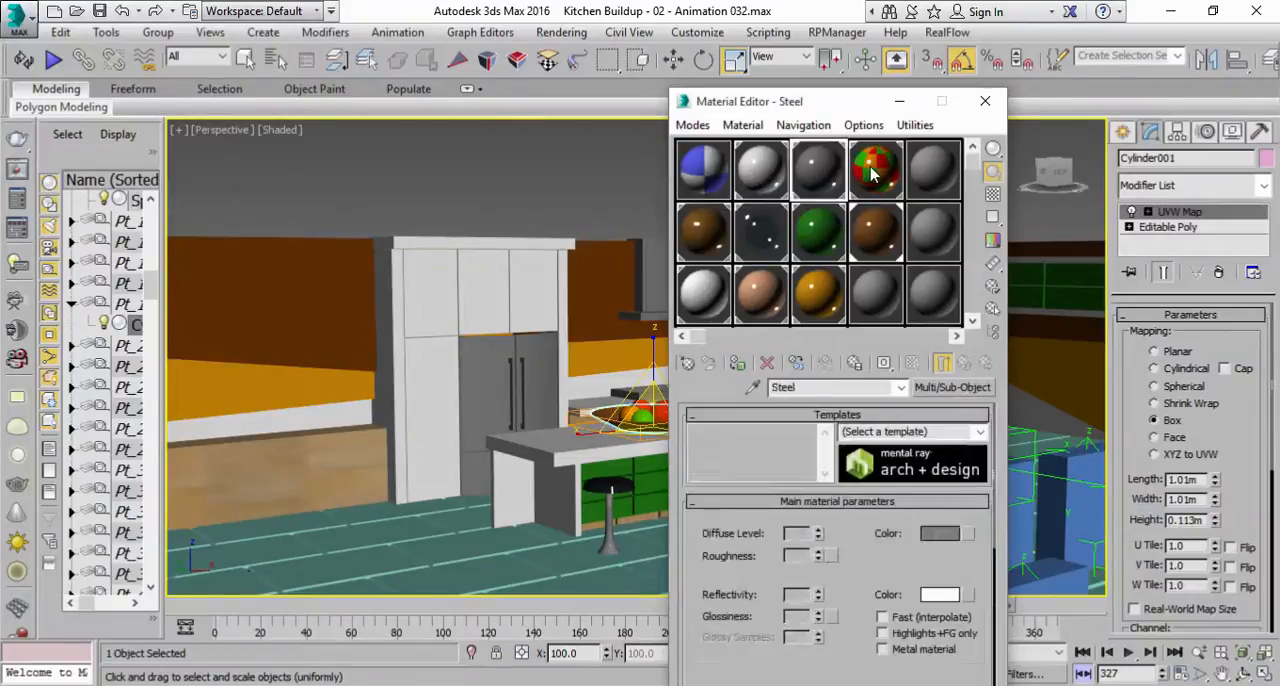
click(876, 170)
click(694, 302)
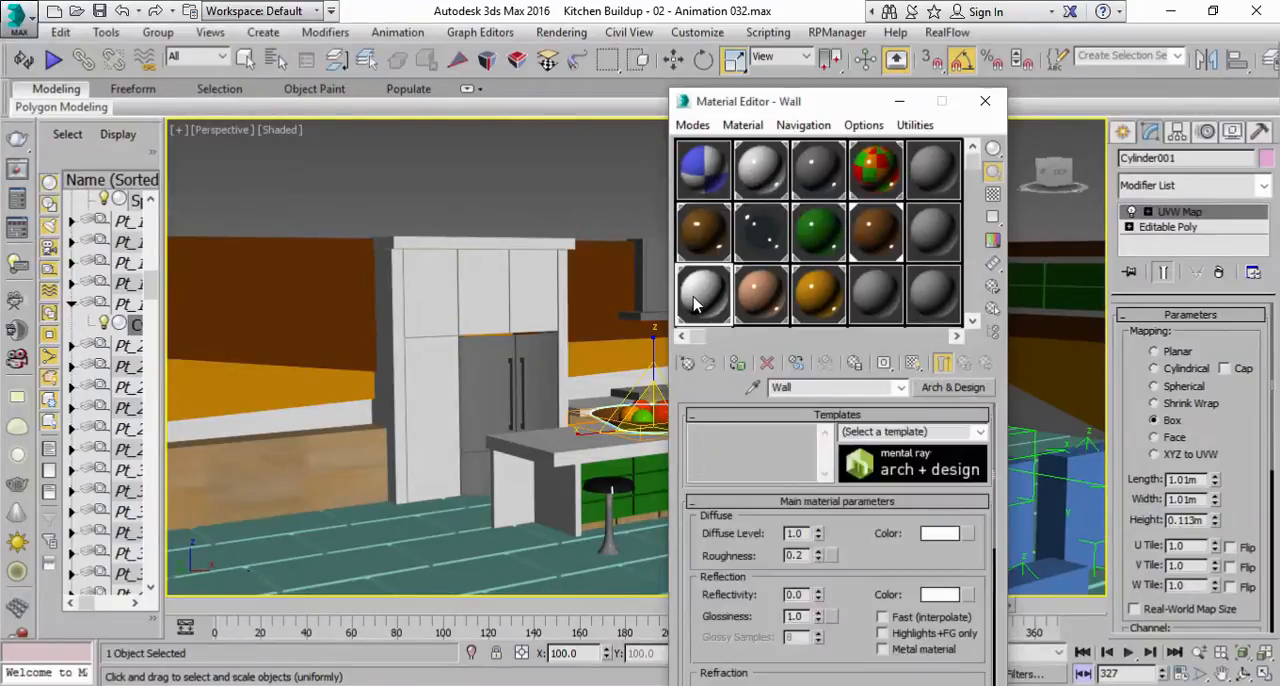
click(757, 305)
click(813, 300)
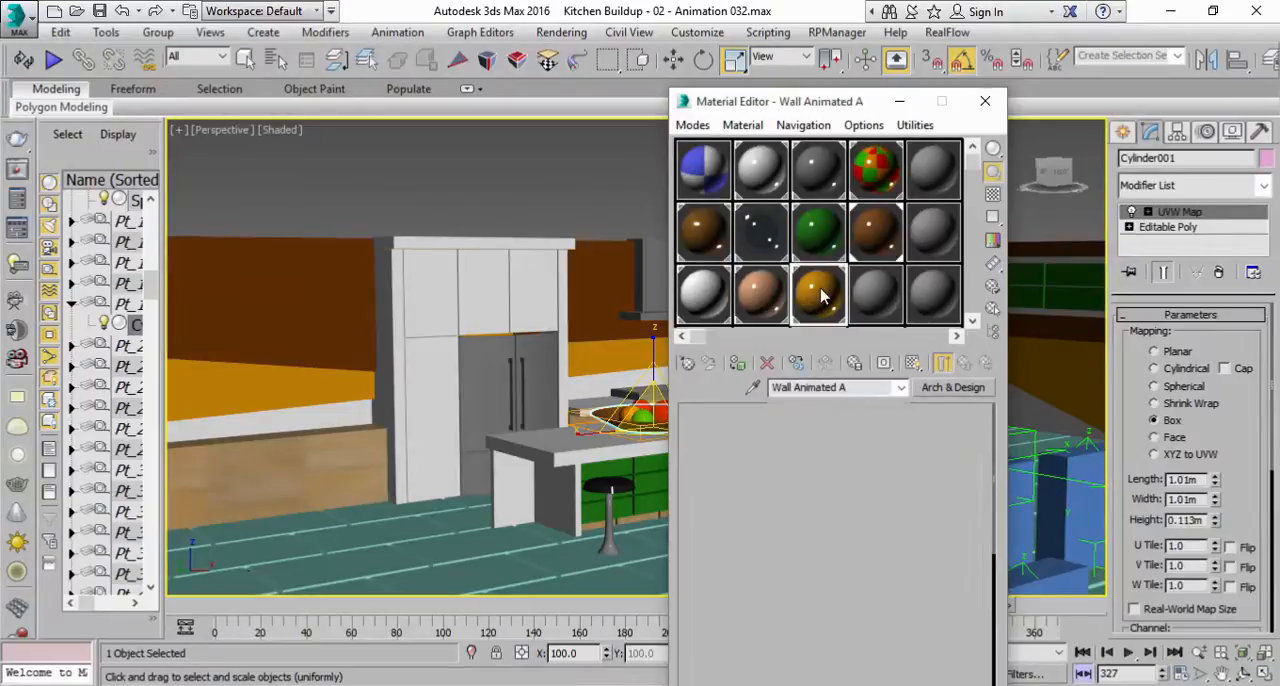
click(818, 238)
Pick the Tile material from the kitchen floor into the unused 16 - Default sample slot.
click(876, 295)
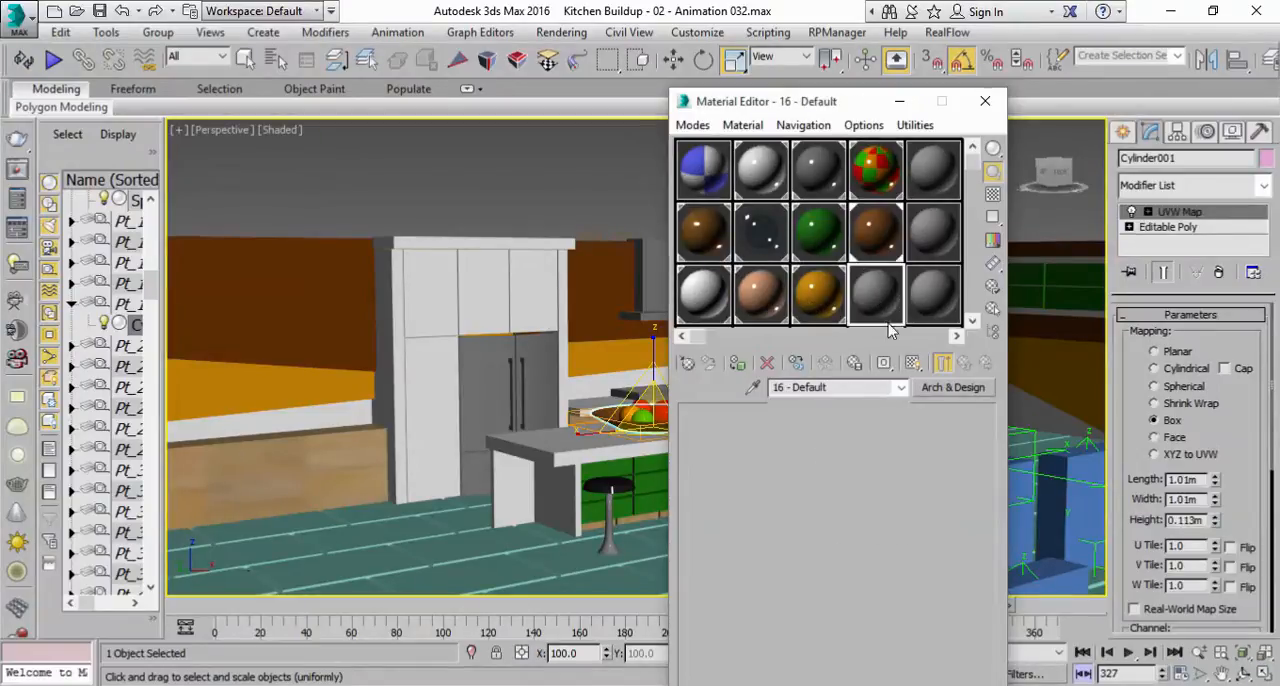
mouse_move(700, 343)
mouse_down()
mouse_move(908, 343)
mouse_move(698, 338)
mouse_up()
click(753, 387)
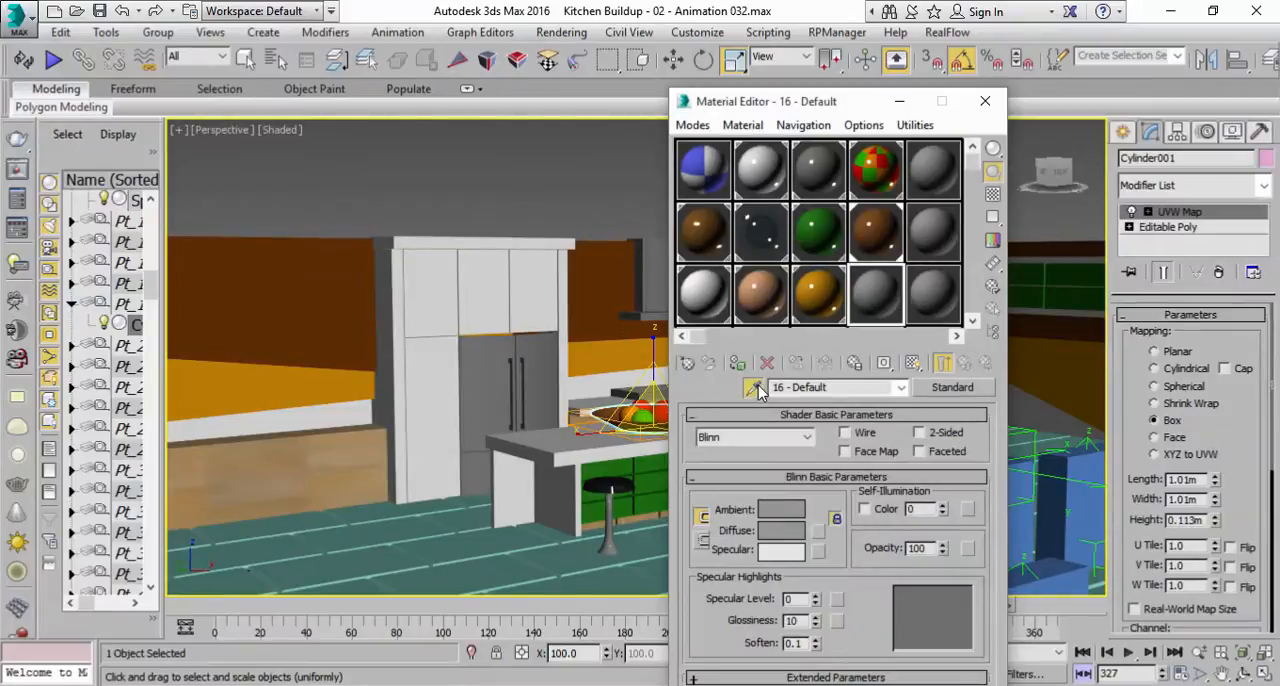
click(361, 548)
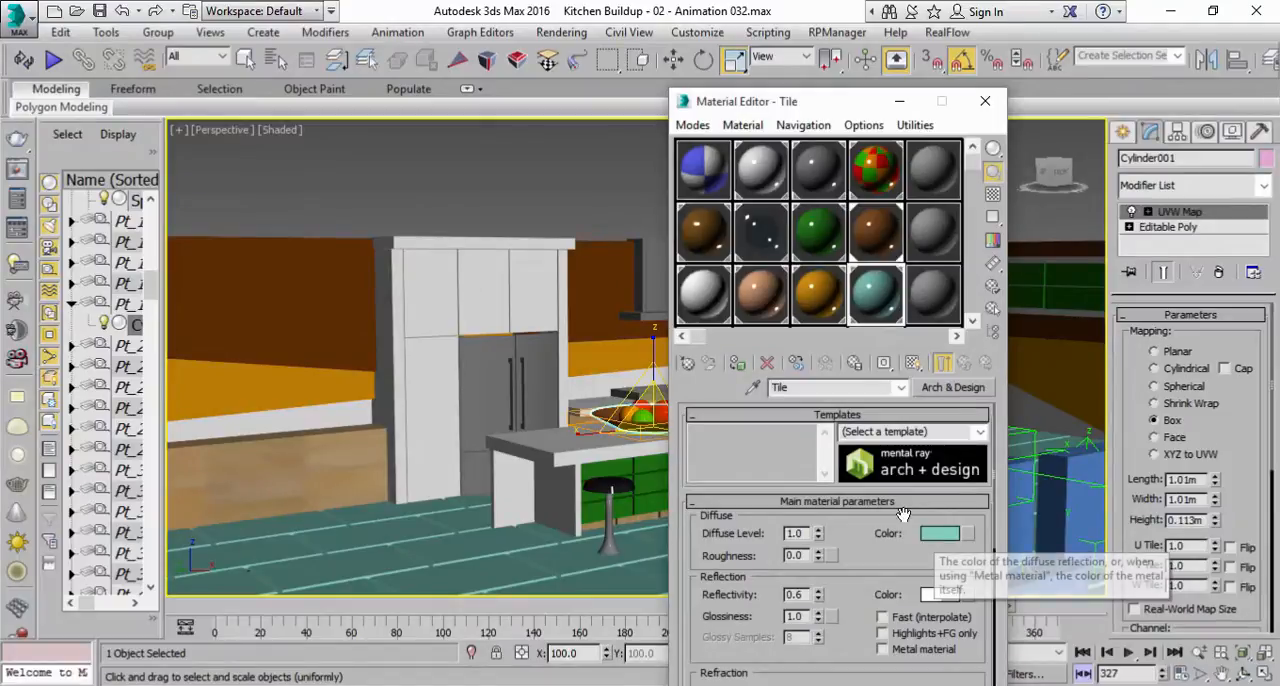
Add a Bitmap map to the diffuse color of the Tile material.
scroll(470, 515, down, 2)
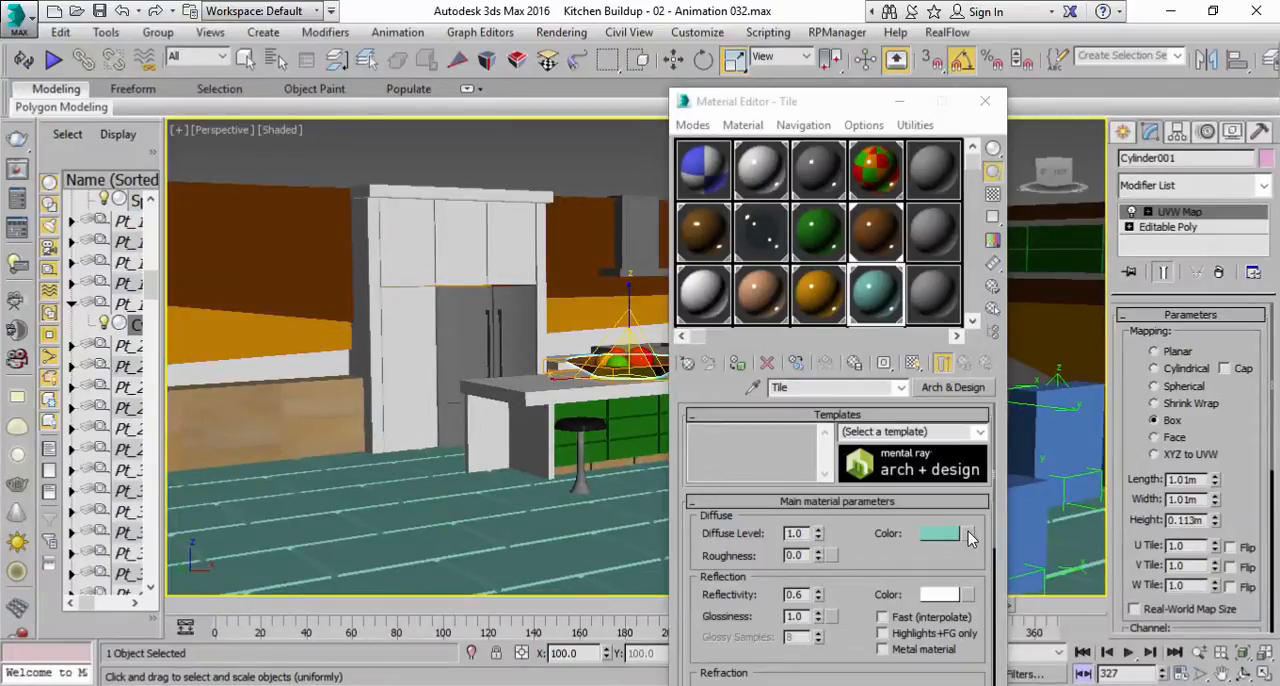
click(969, 538)
double_click(362, 136)
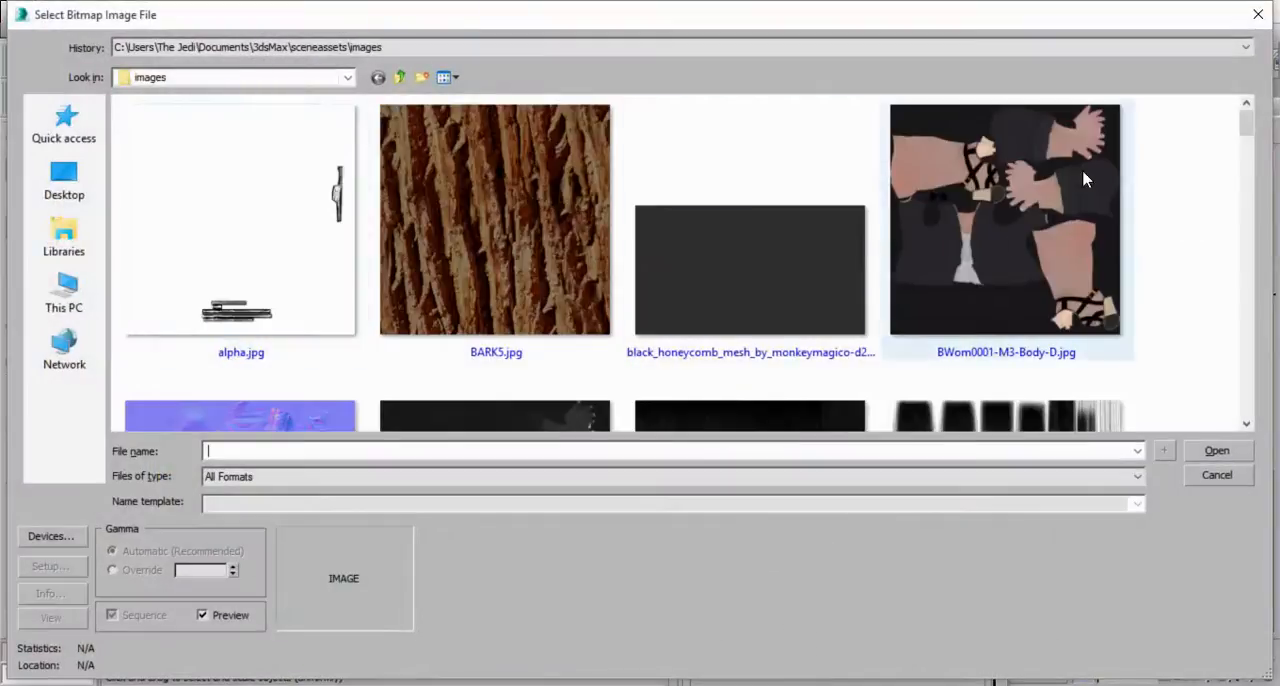
Browse the bitmap folders through Documents, 3dsMax and sceneassets to the images folder for a tile texture.
drag(1243, 126, 1210, 240)
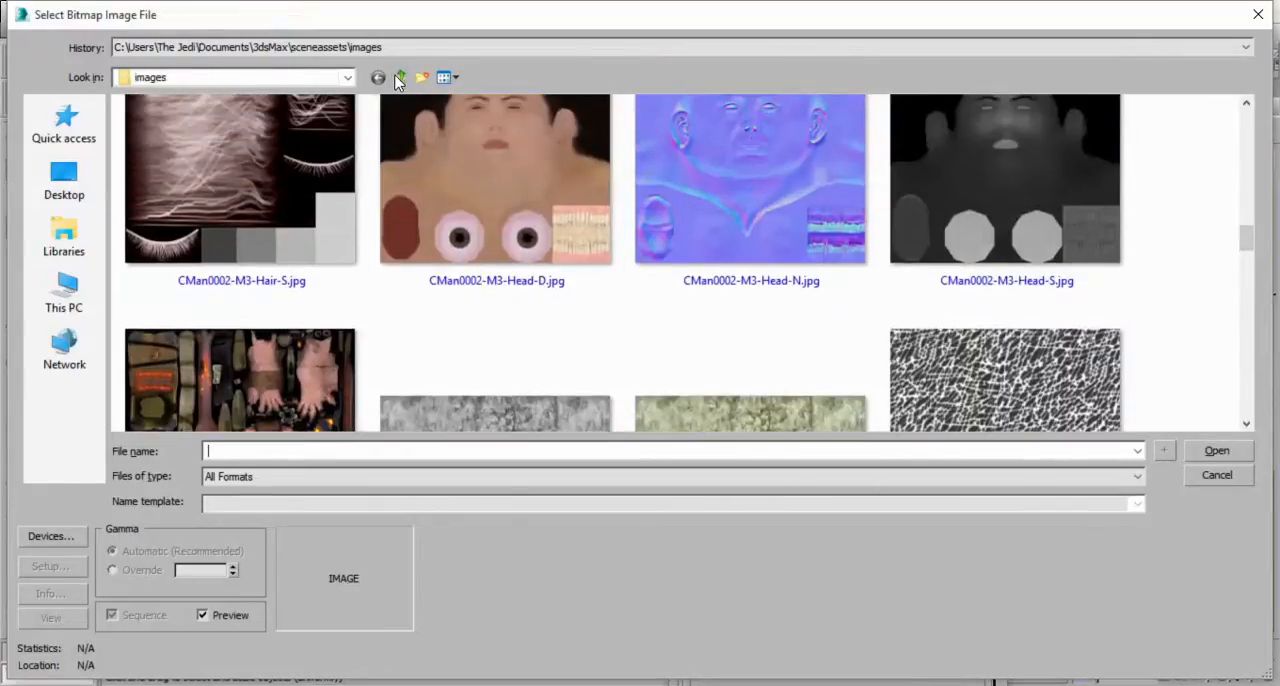
click(348, 77)
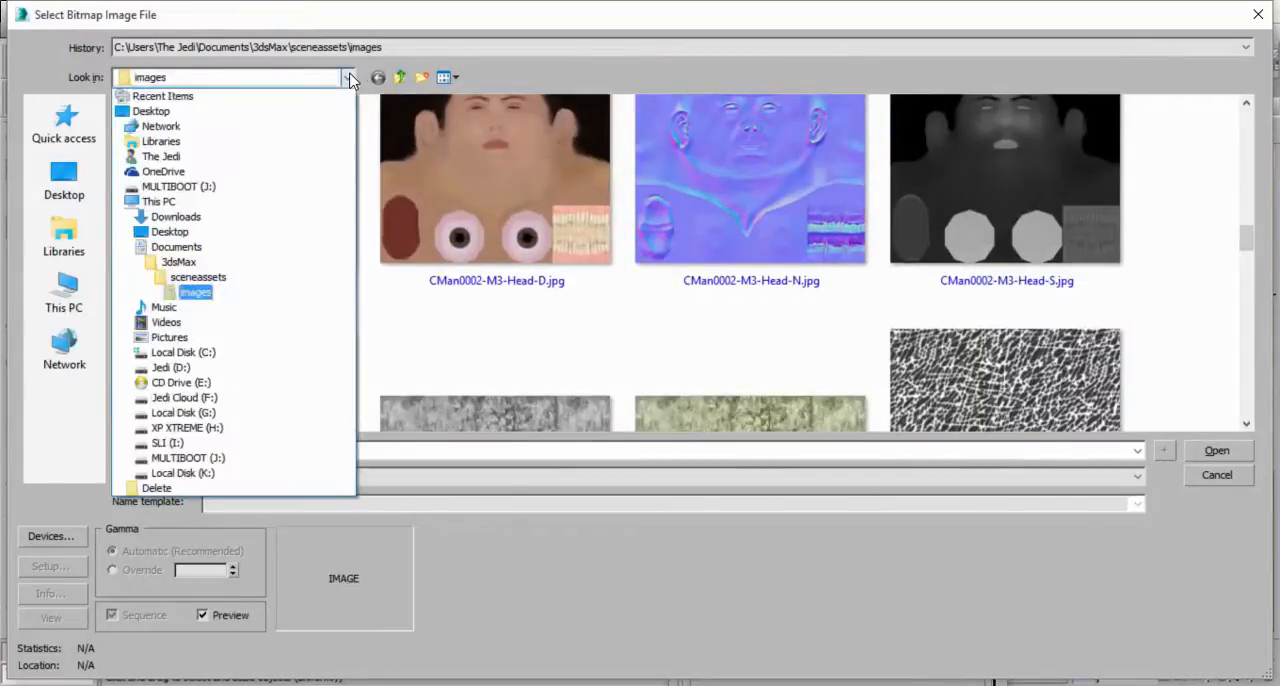
click(176, 247)
double_click(168, 128)
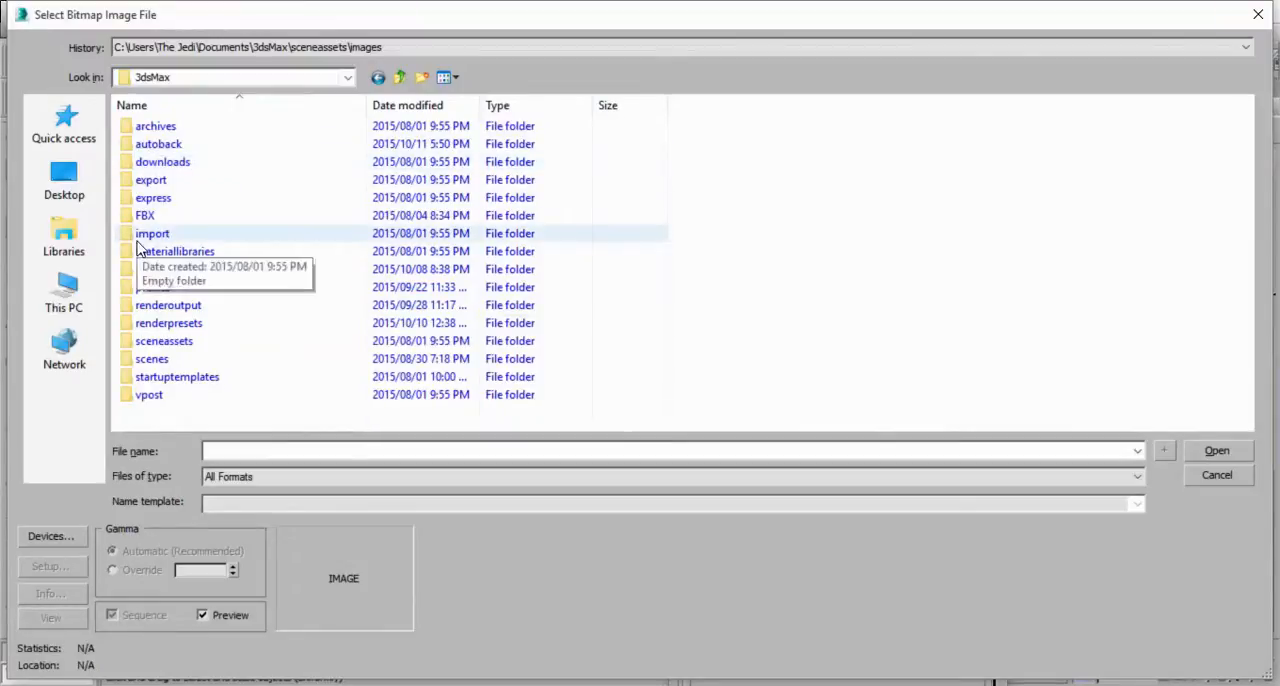
click(404, 80)
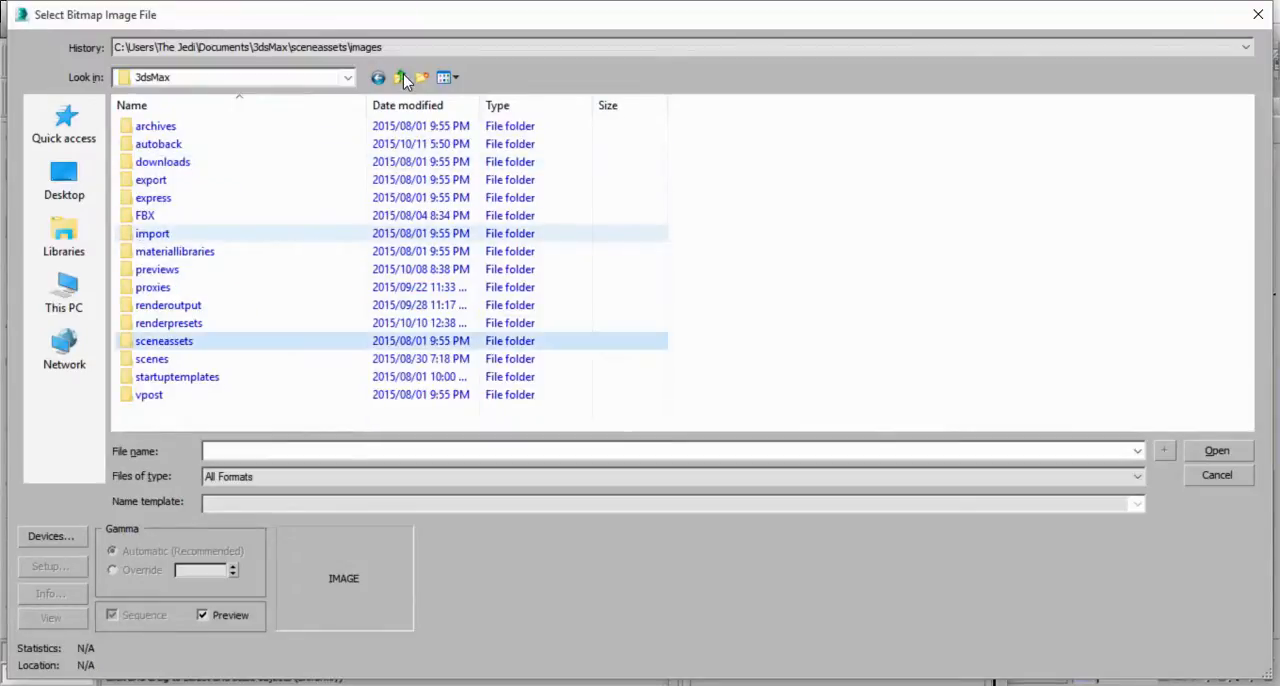
double_click(170, 343)
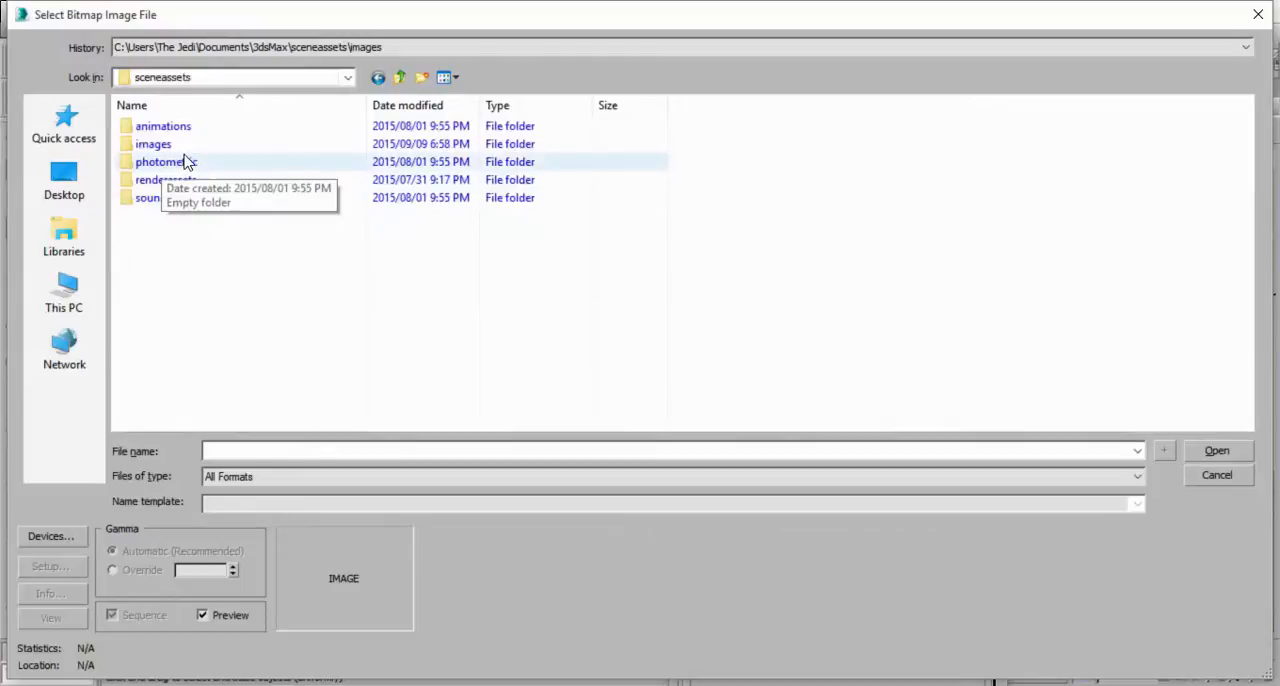
double_click(155, 146)
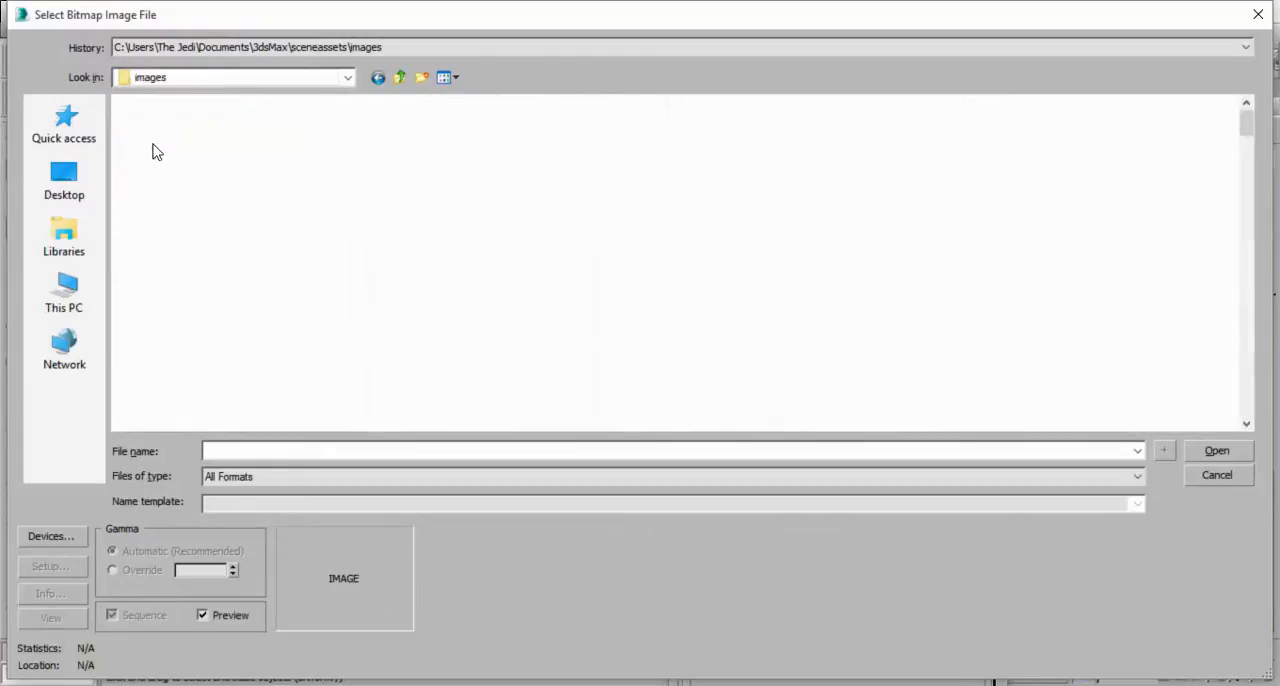
Look through the texture images and the D: drive for a tile bitmap, and close the file selection without choosing one.
scroll(436, 347, down, 2)
scroll(436, 347, down, 1)
scroll(436, 347, up, 1)
scroll(437, 342, down, 3)
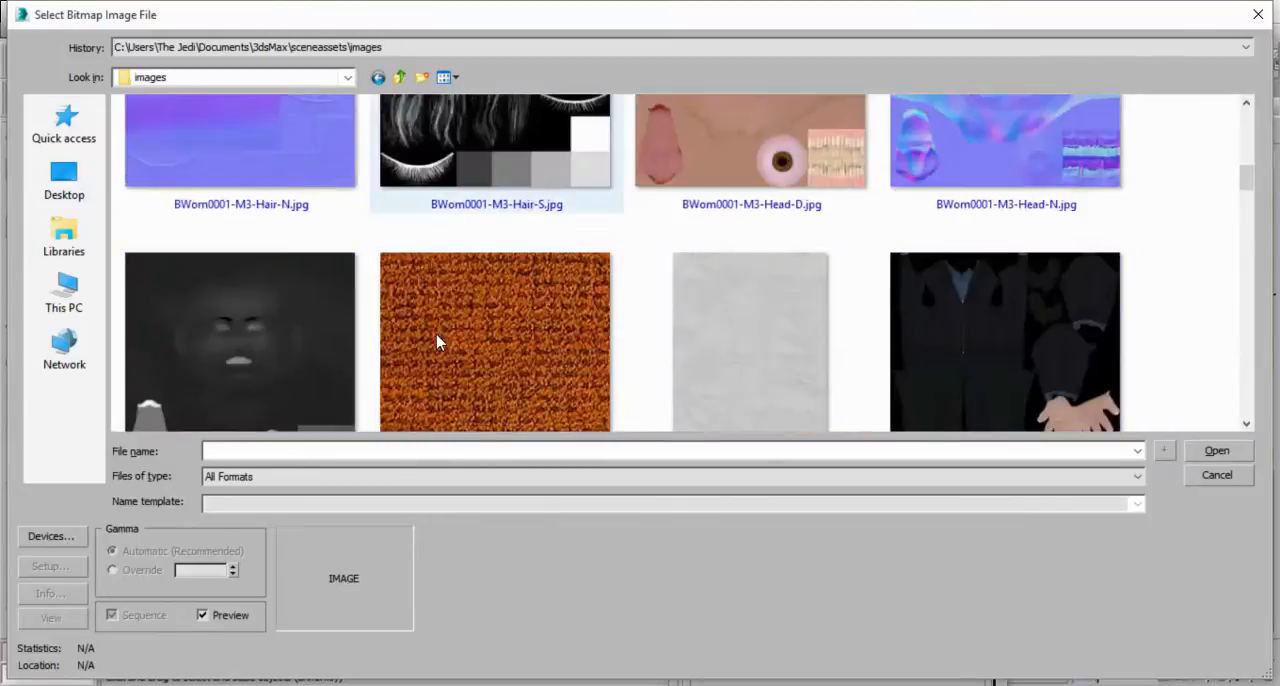
click(90, 290)
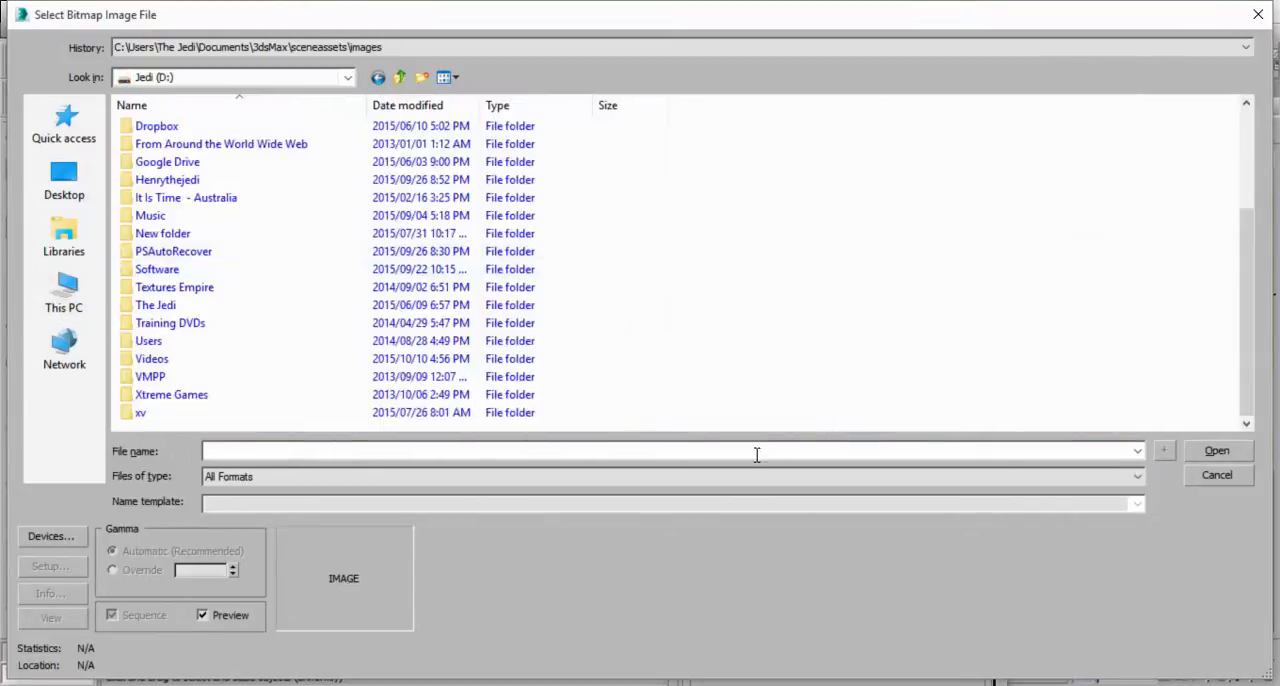
click(1217, 475)
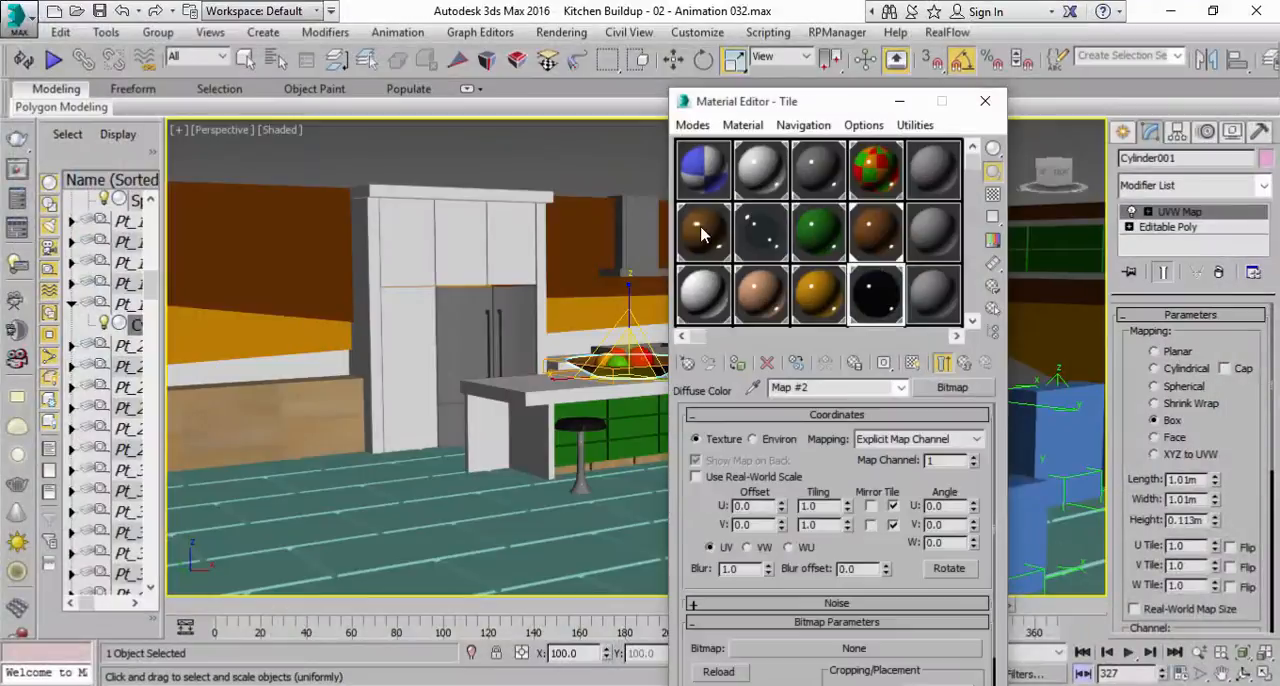
Open the diffuse map of the Wood material and reveal its Finishes.Flooring.Wood.Plank.Beech.jpg bitmap in Explorer.
click(703, 234)
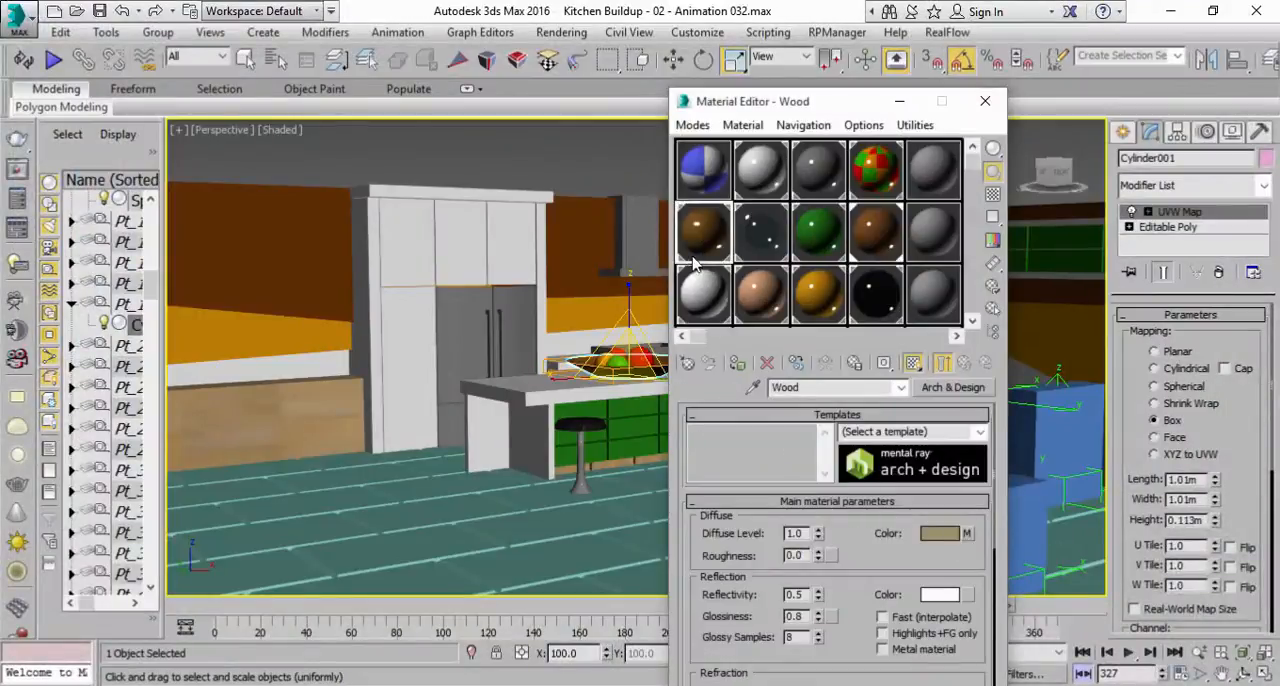
click(967, 535)
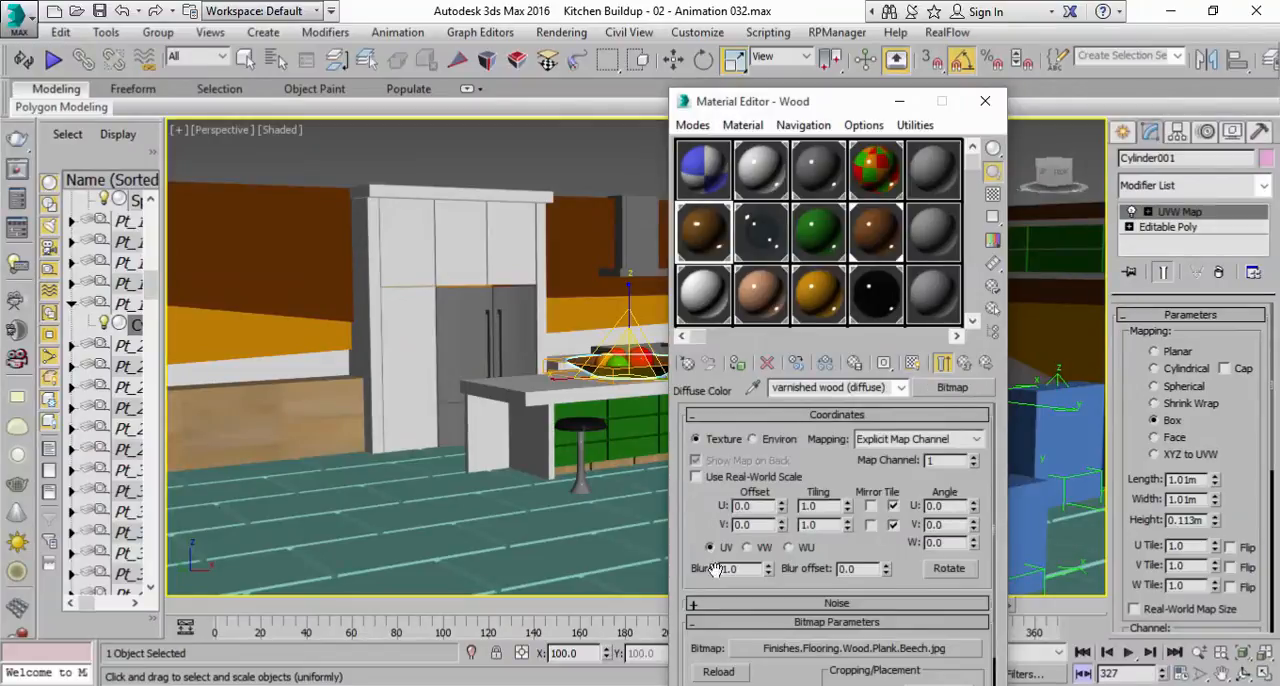
click(966, 362)
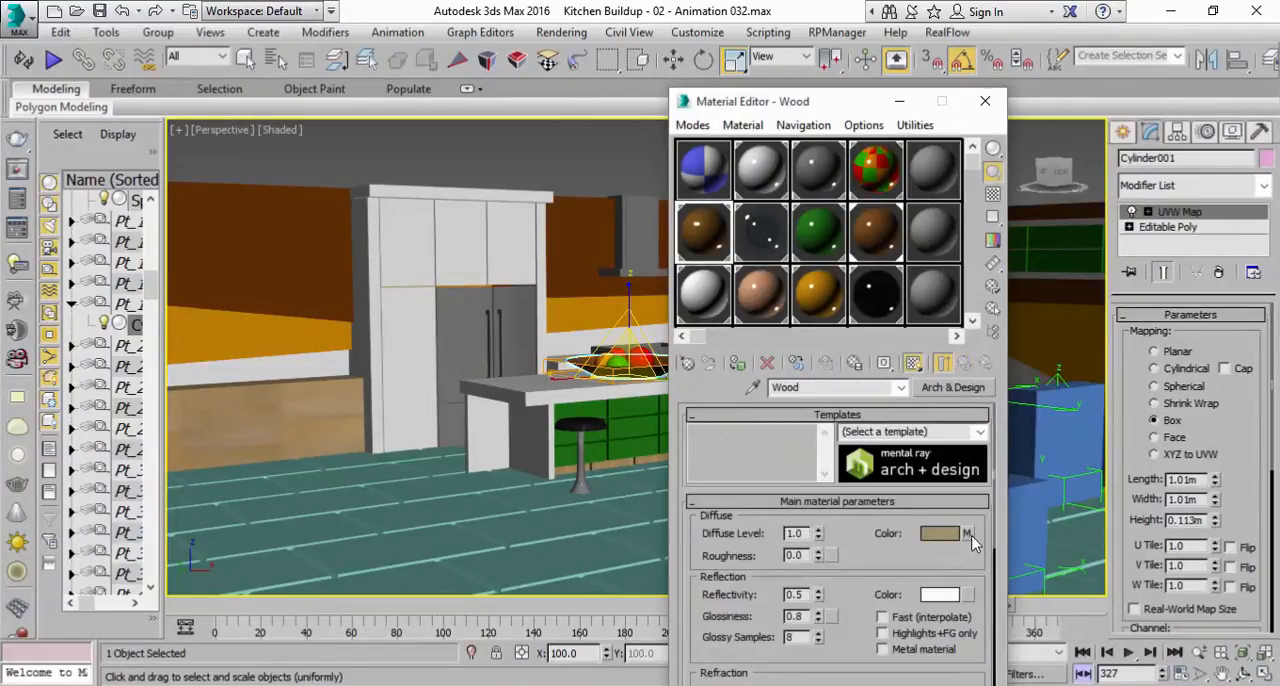
click(968, 535)
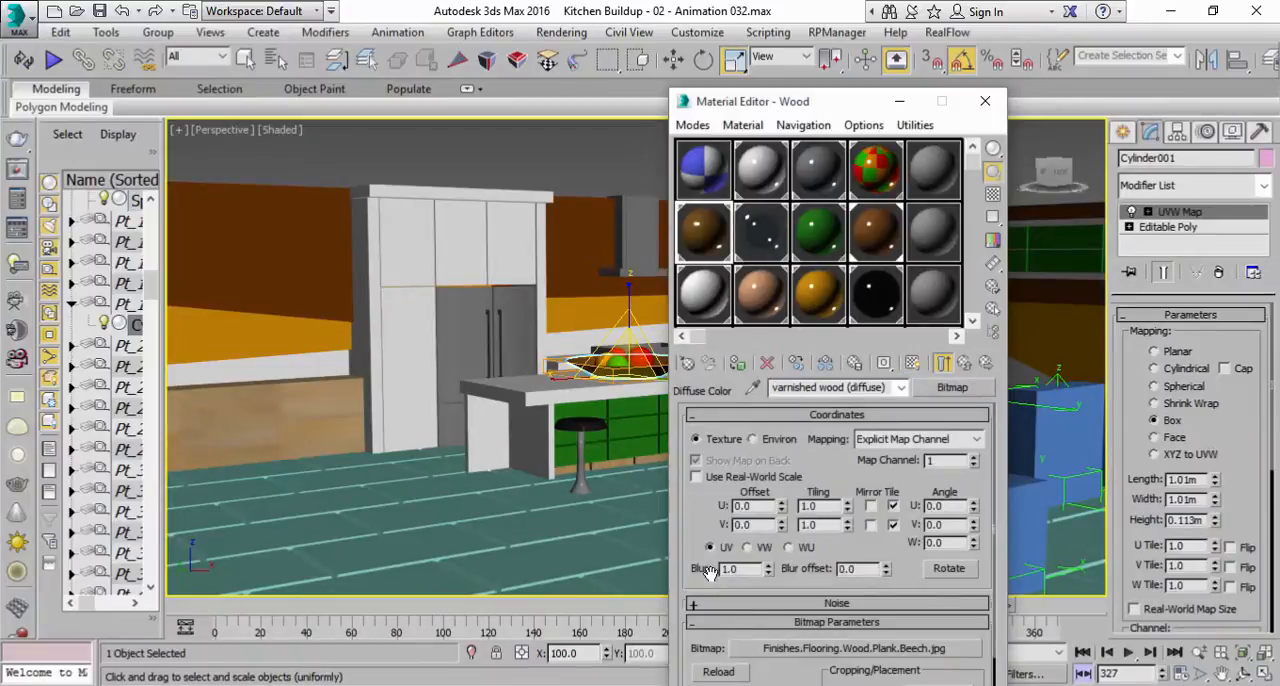
scroll(697, 533, down, 3)
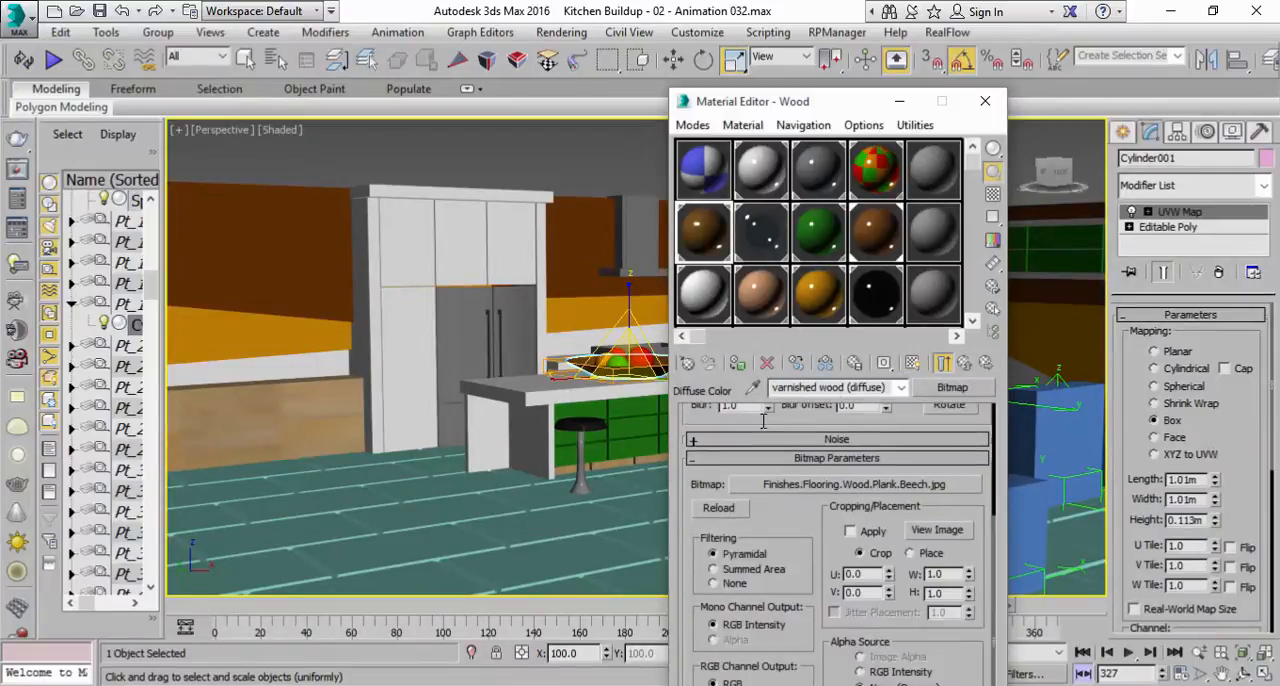
right_click(820, 485)
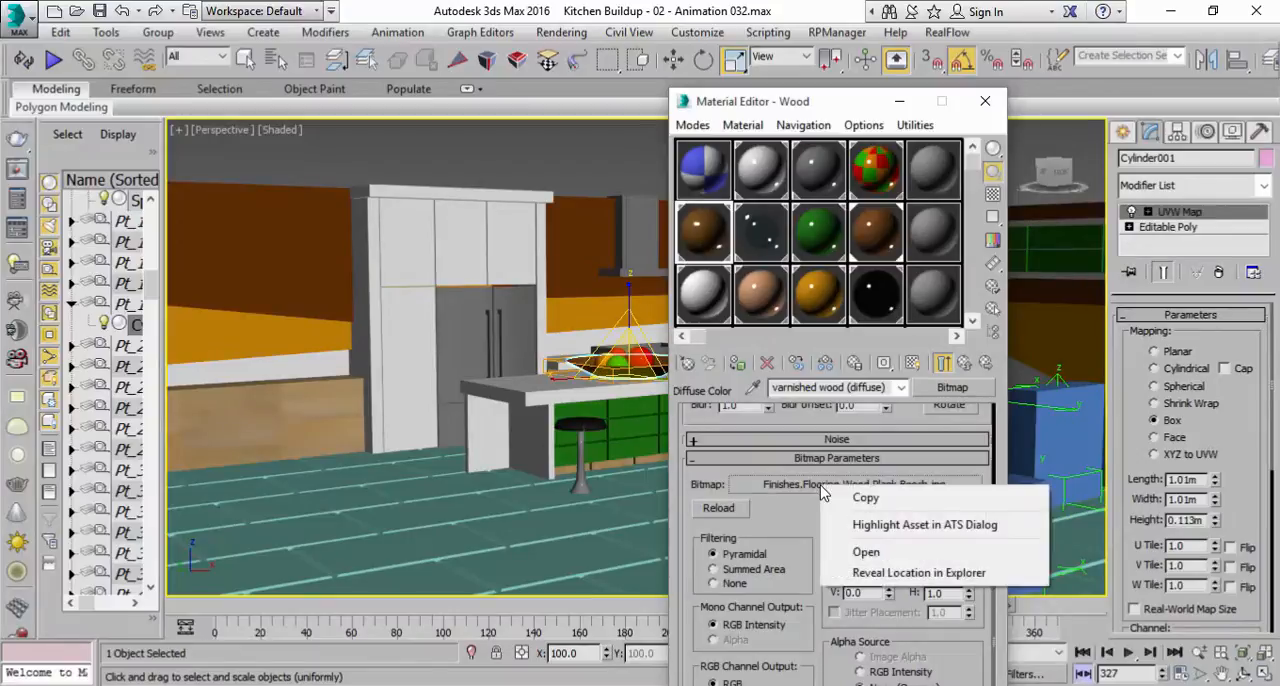
click(922, 577)
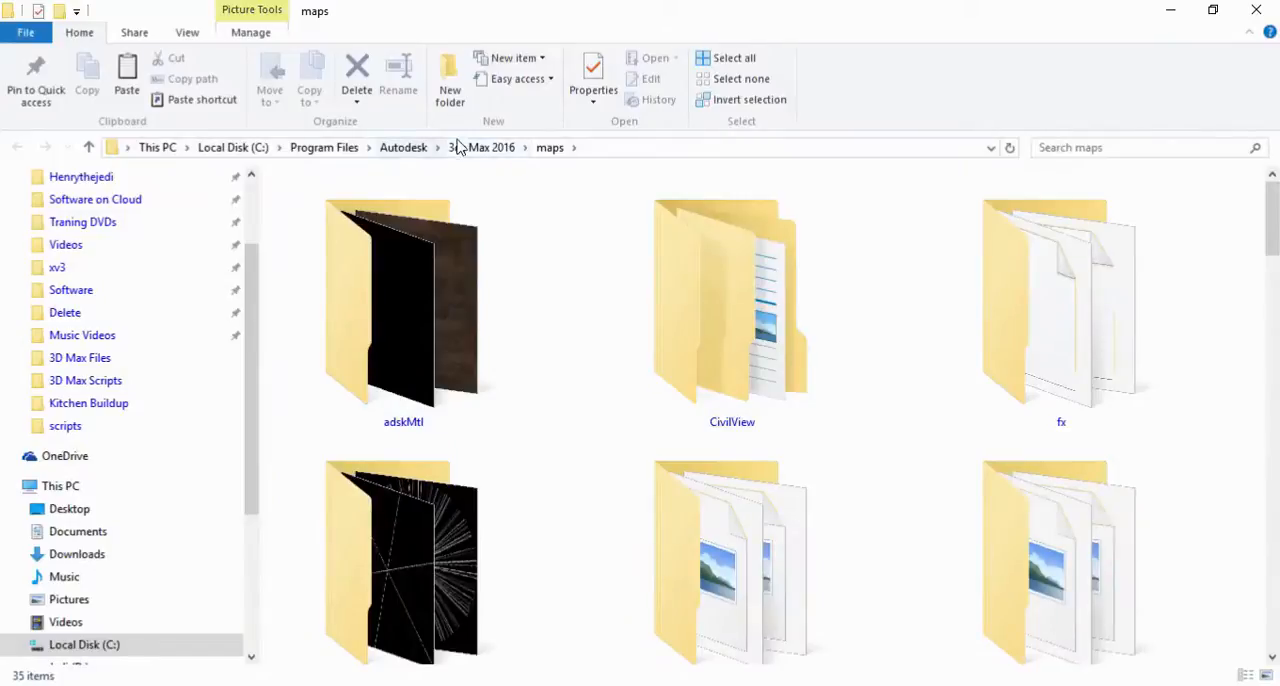
Copy the full path of the 3ds Max 2016 maps folder and return to 3ds Max.
click(600, 150)
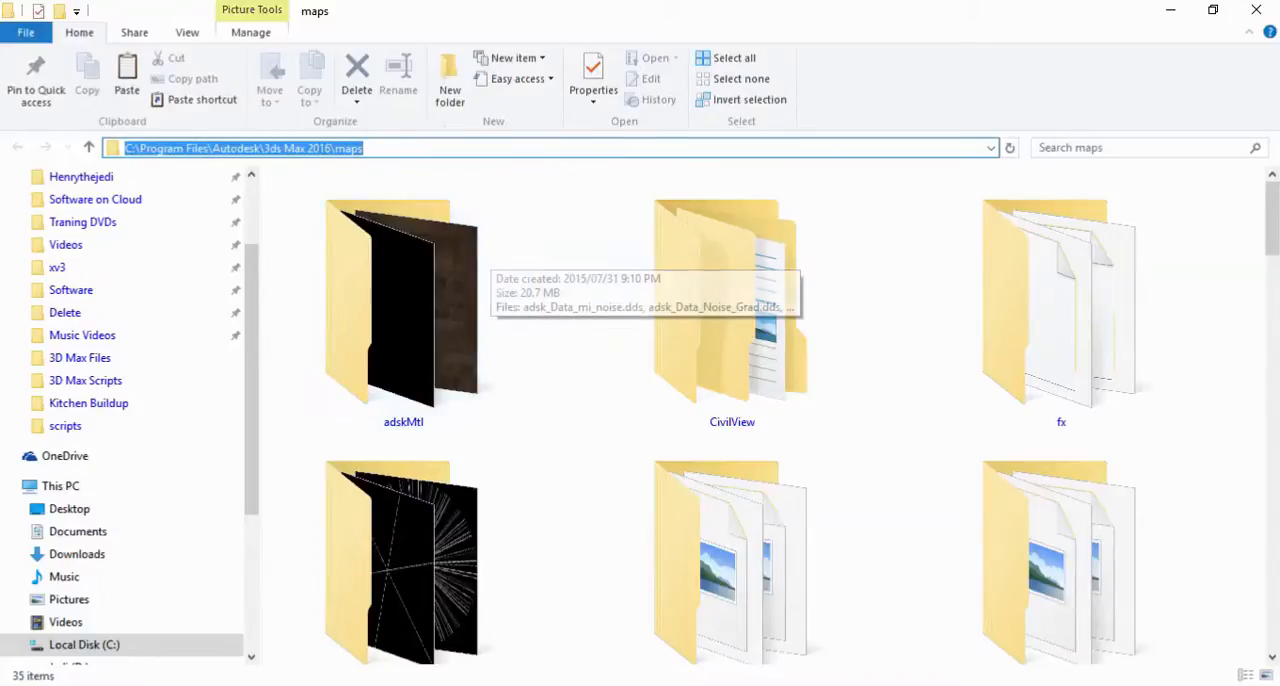
right_click(323, 150)
click(363, 208)
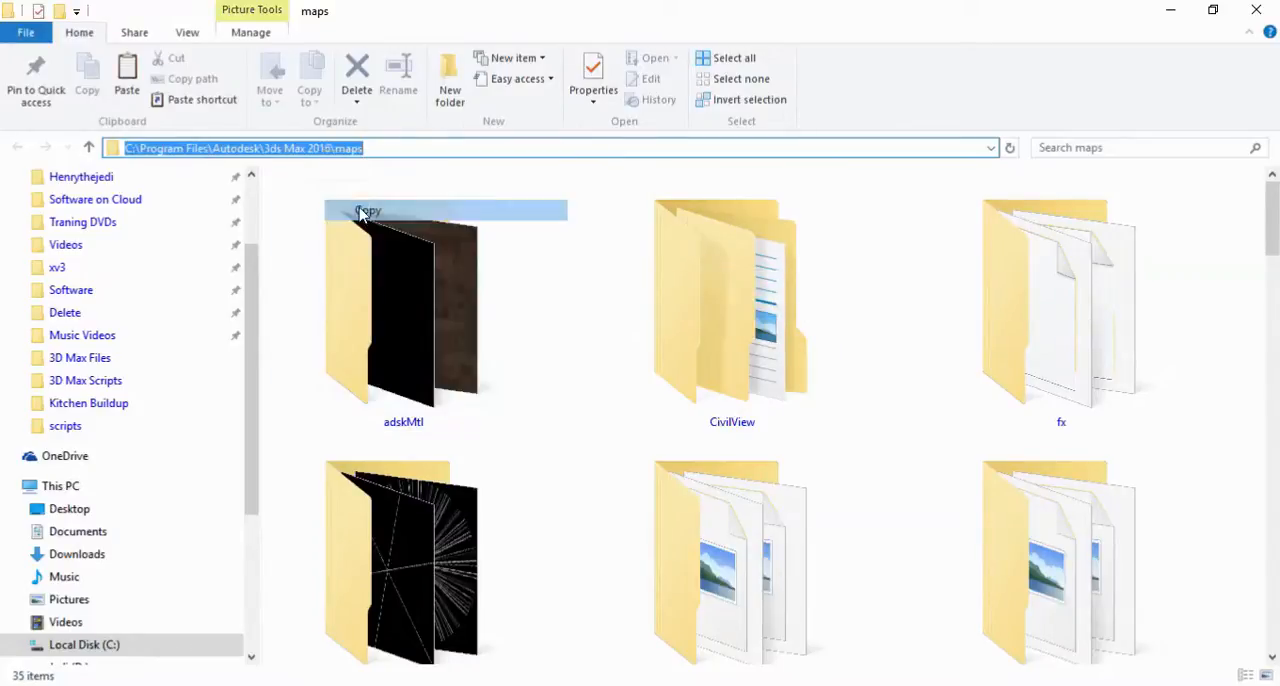
key(alt+Tab)
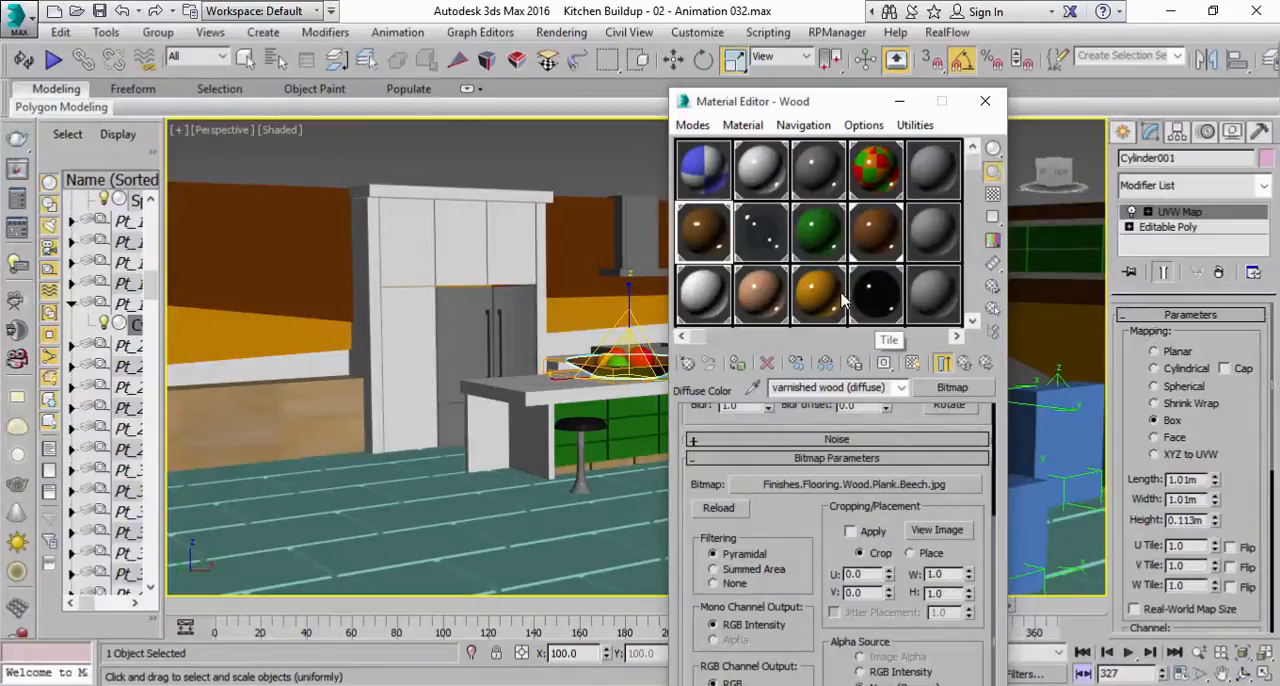
Reopen the Tile material's diffuse color map and bring up the file selection for its empty bitmap.
drag(972, 165, 960, 313)
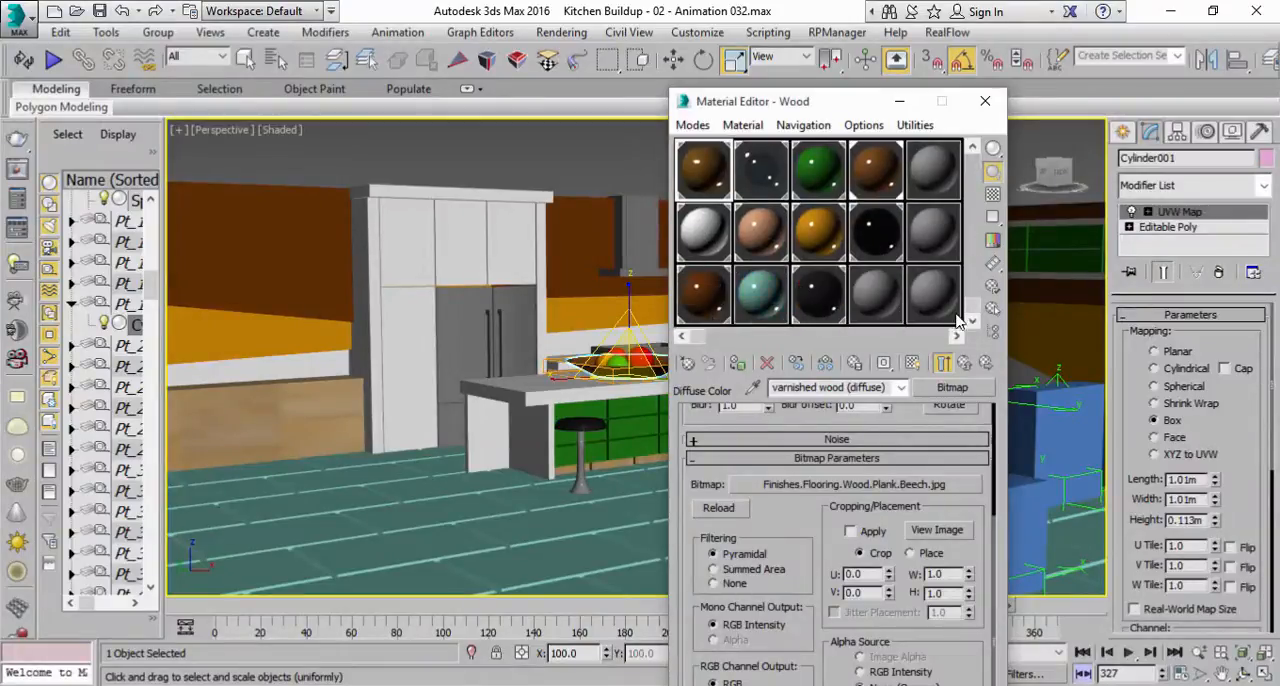
click(818, 295)
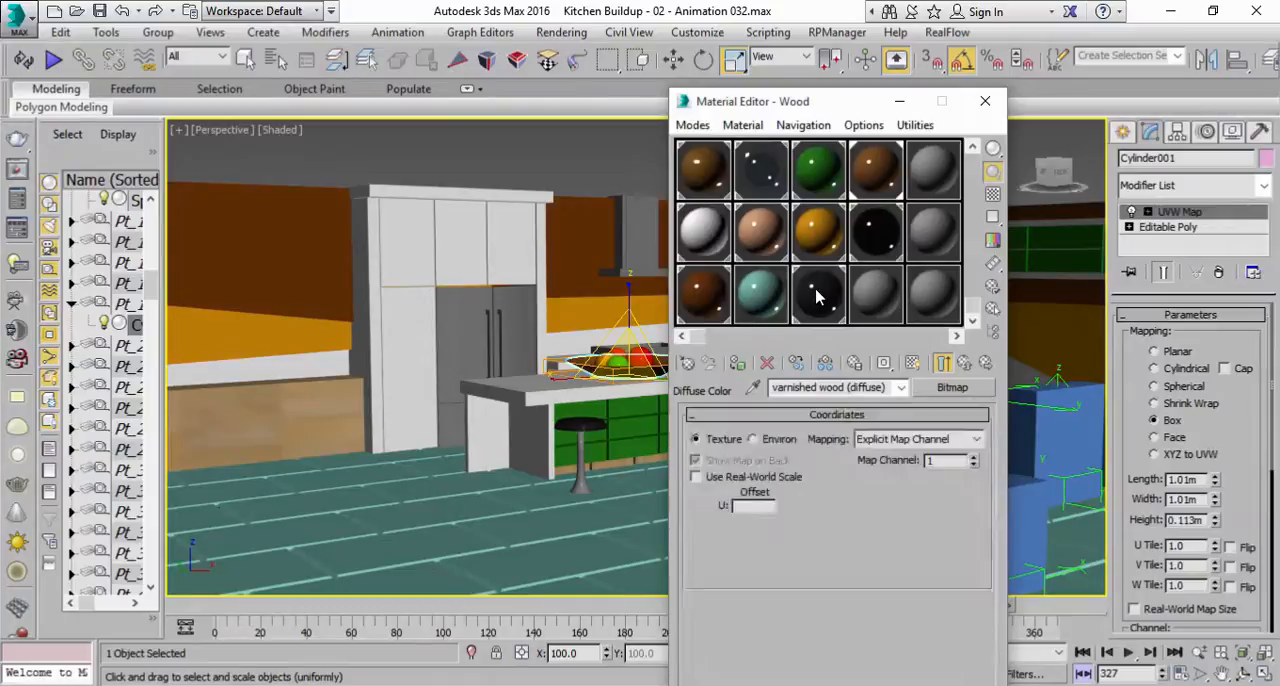
click(875, 245)
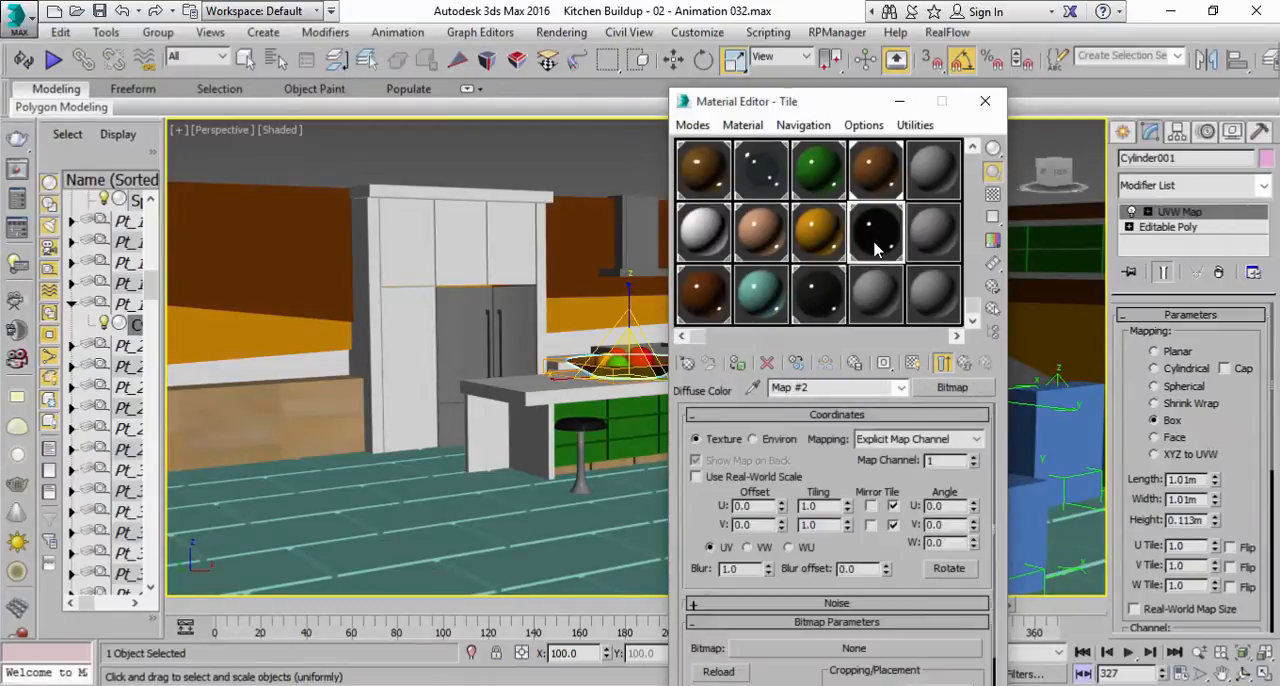
click(852, 652)
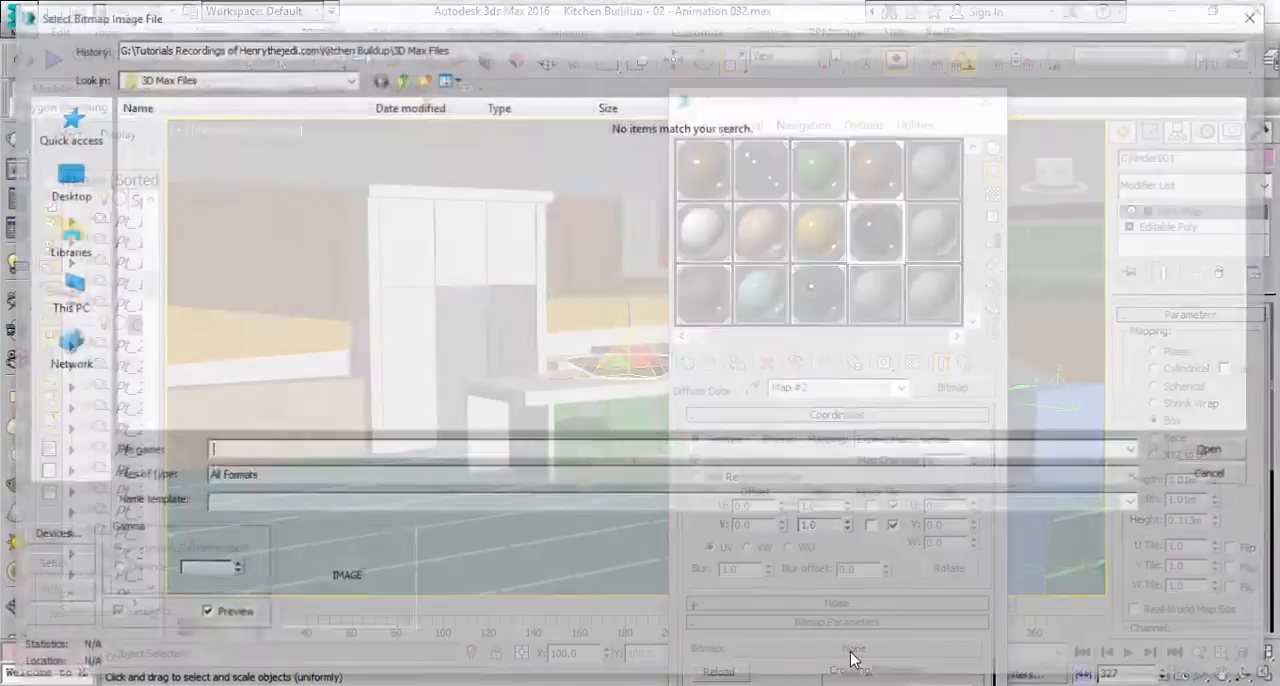
Browse from the C: drive through Program Files, Autodesk and 3ds Max 2016 to the maps folder.
click(55, 295)
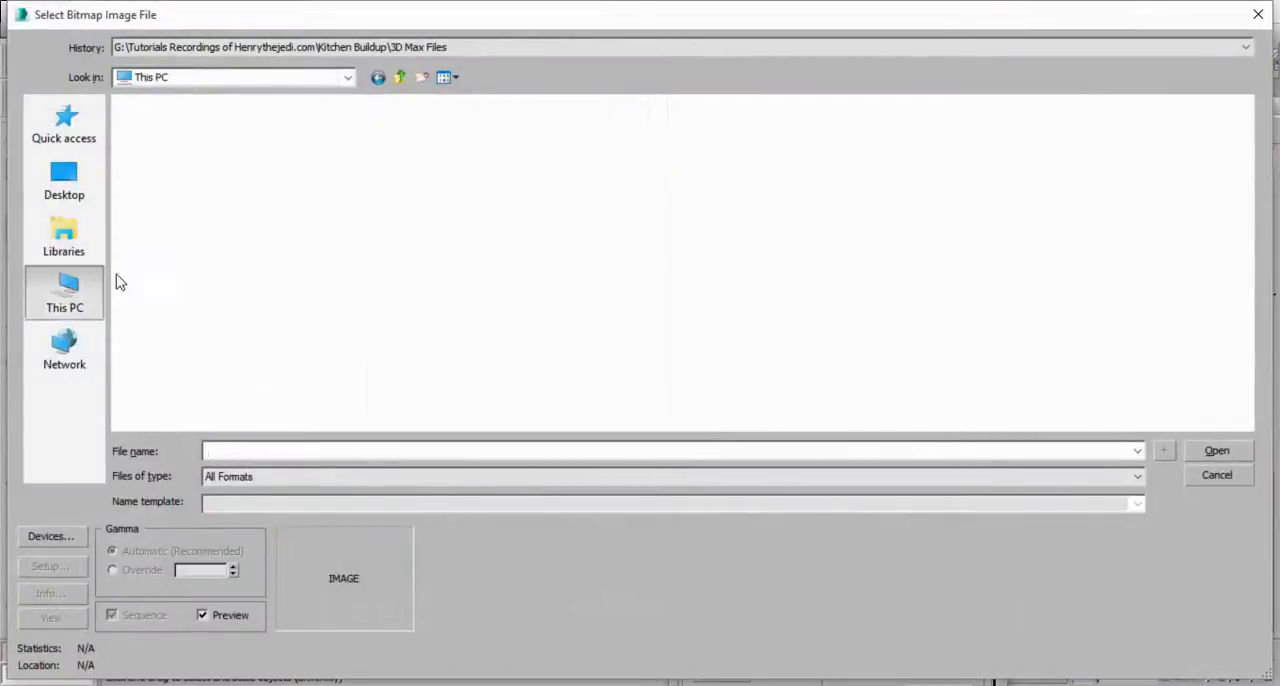
double_click(256, 268)
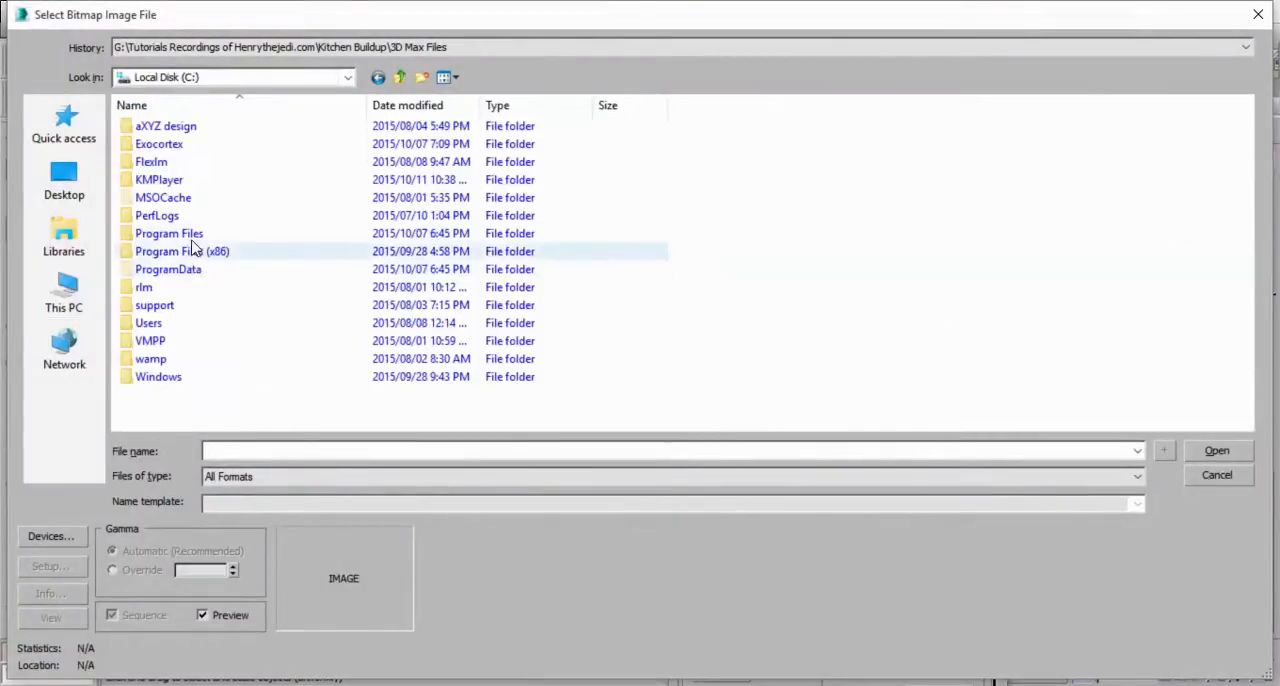
double_click(200, 229)
double_click(185, 146)
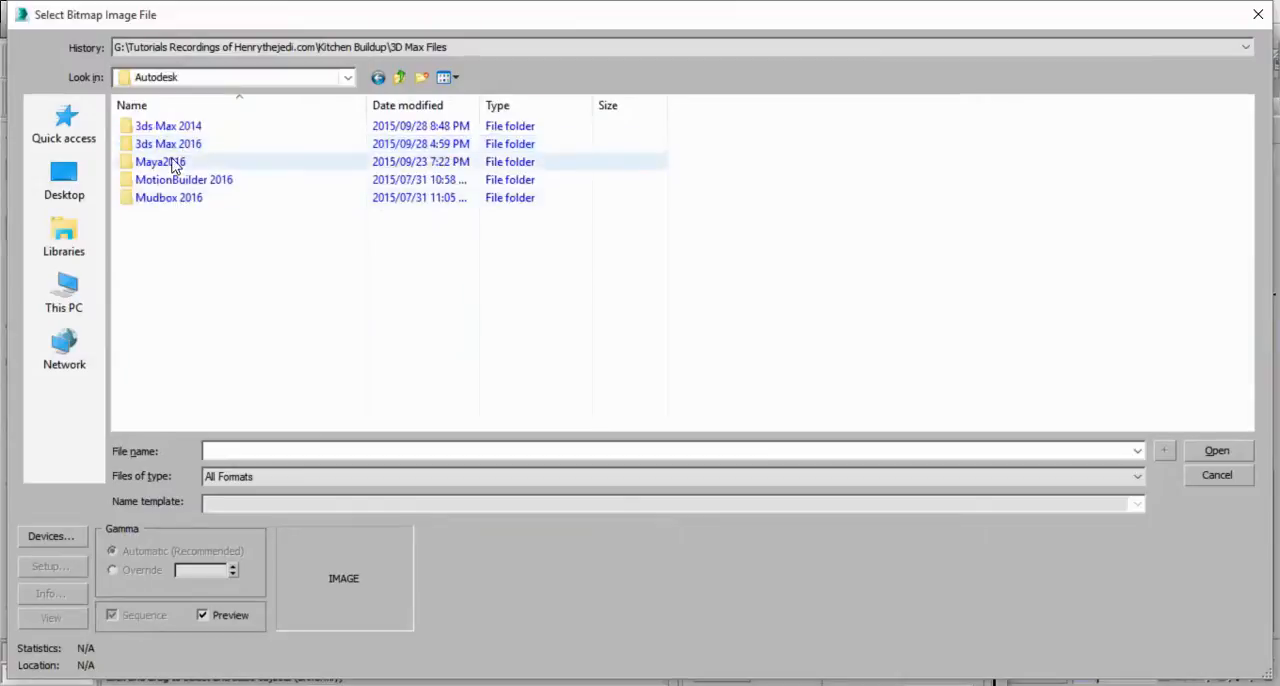
double_click(178, 148)
scroll(180, 297, down, 9)
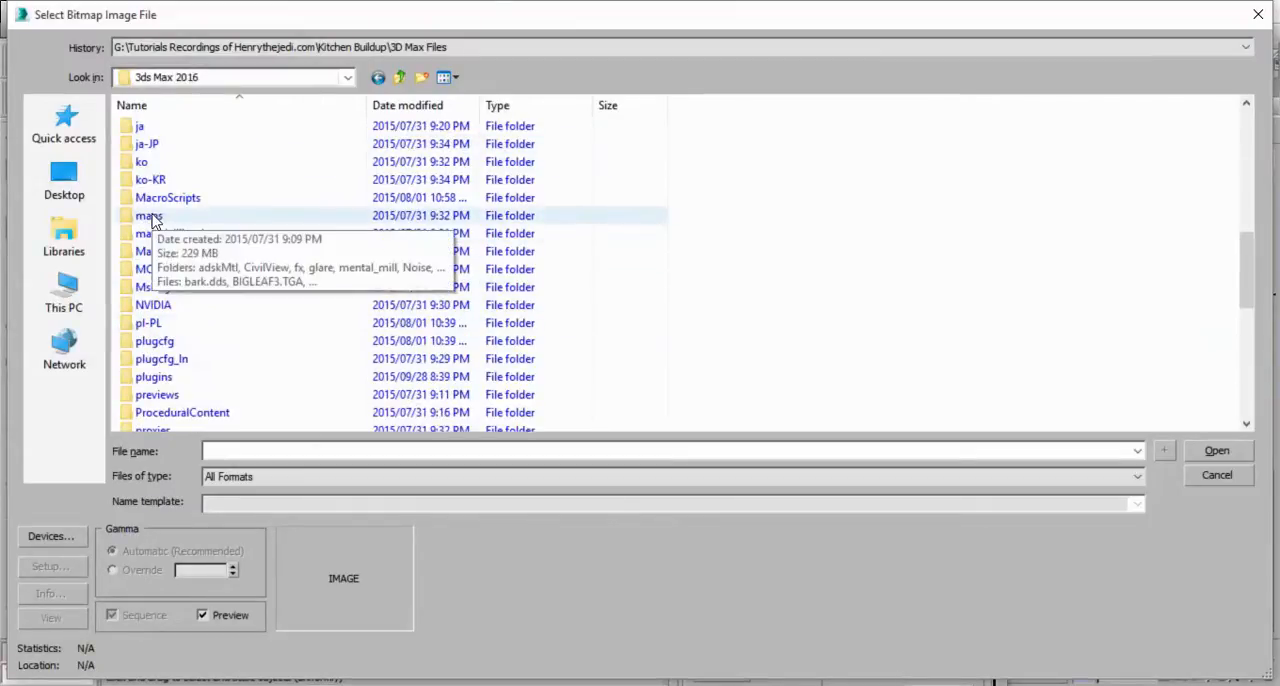
double_click(148, 216)
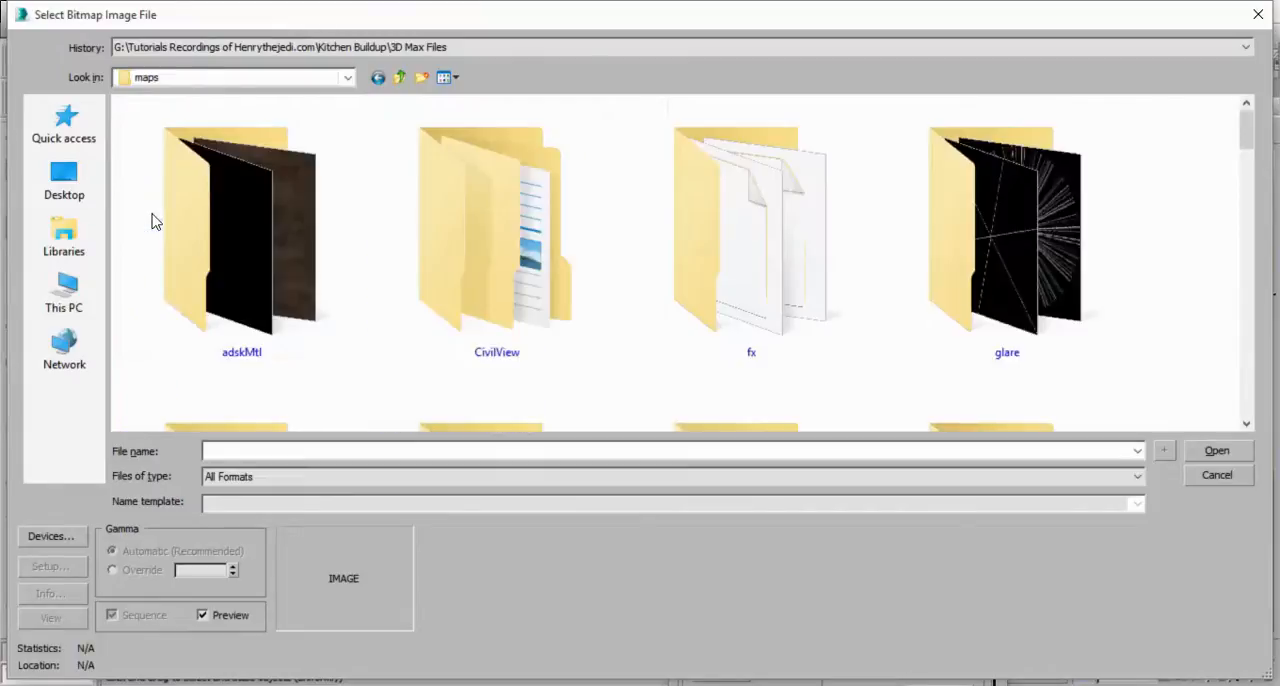
Look through the maps folder and the textures in its adskMtl subfolder for a floor bitmap.
drag(1253, 158, 1237, 134)
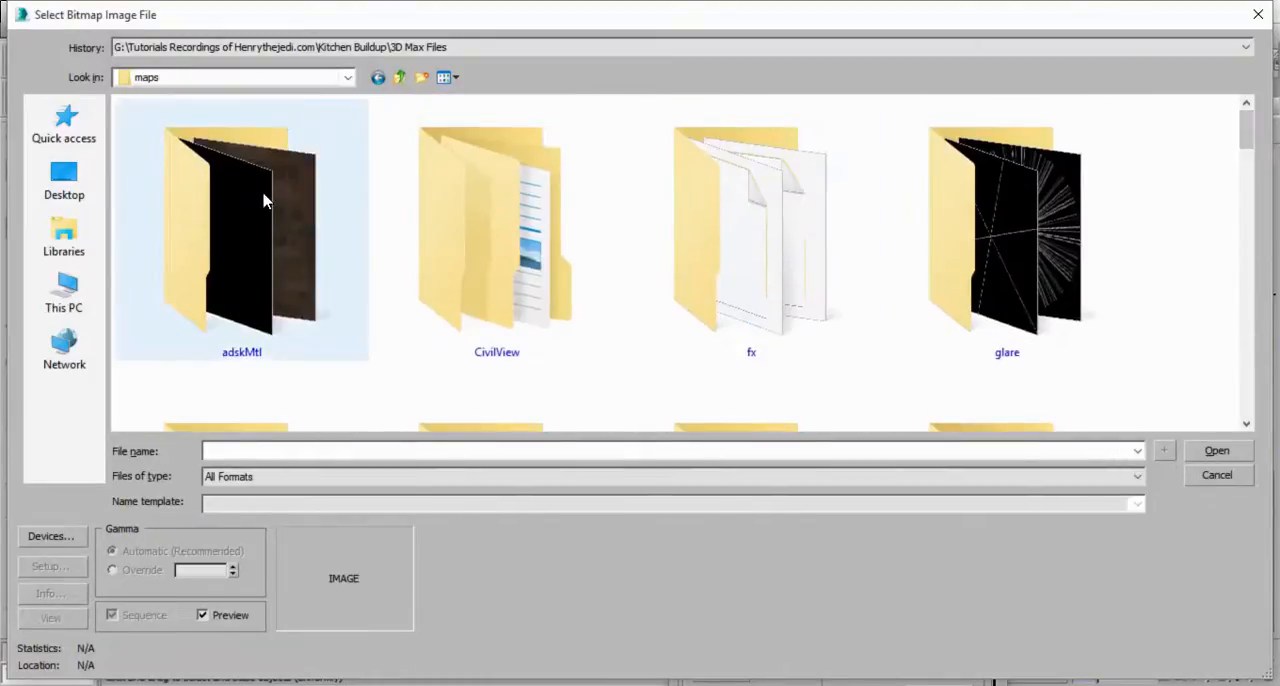
double_click(235, 259)
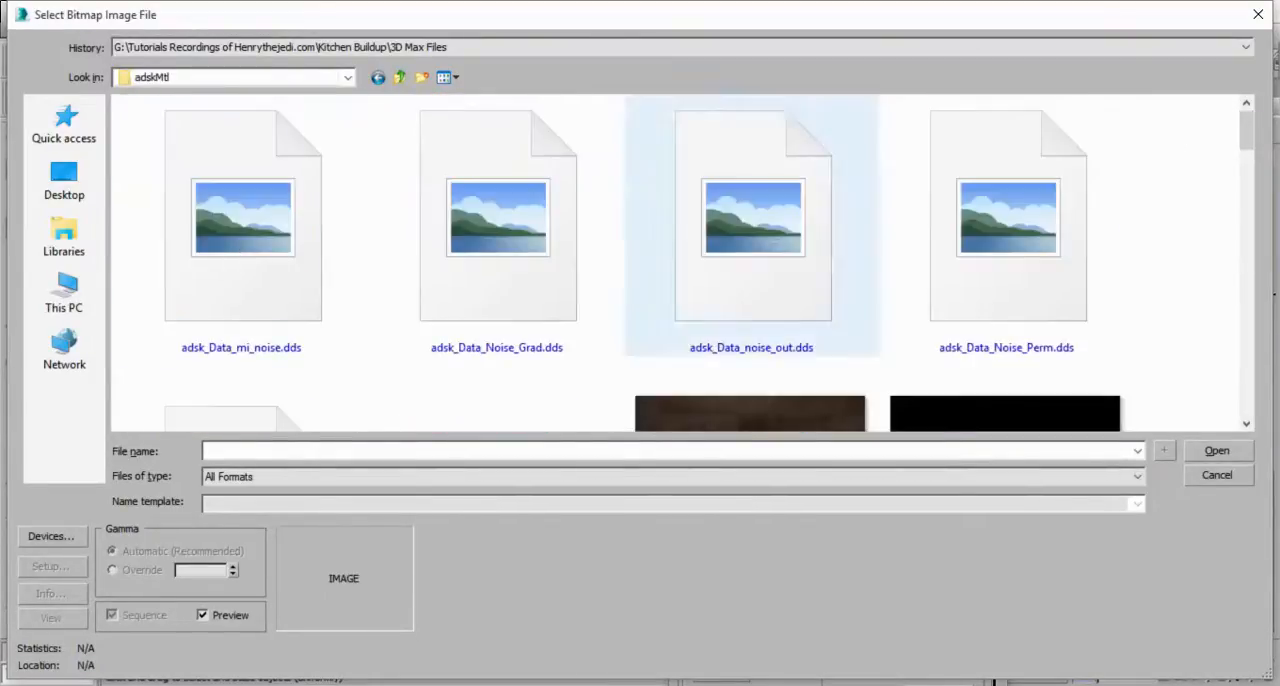
drag(1247, 140, 1260, 113)
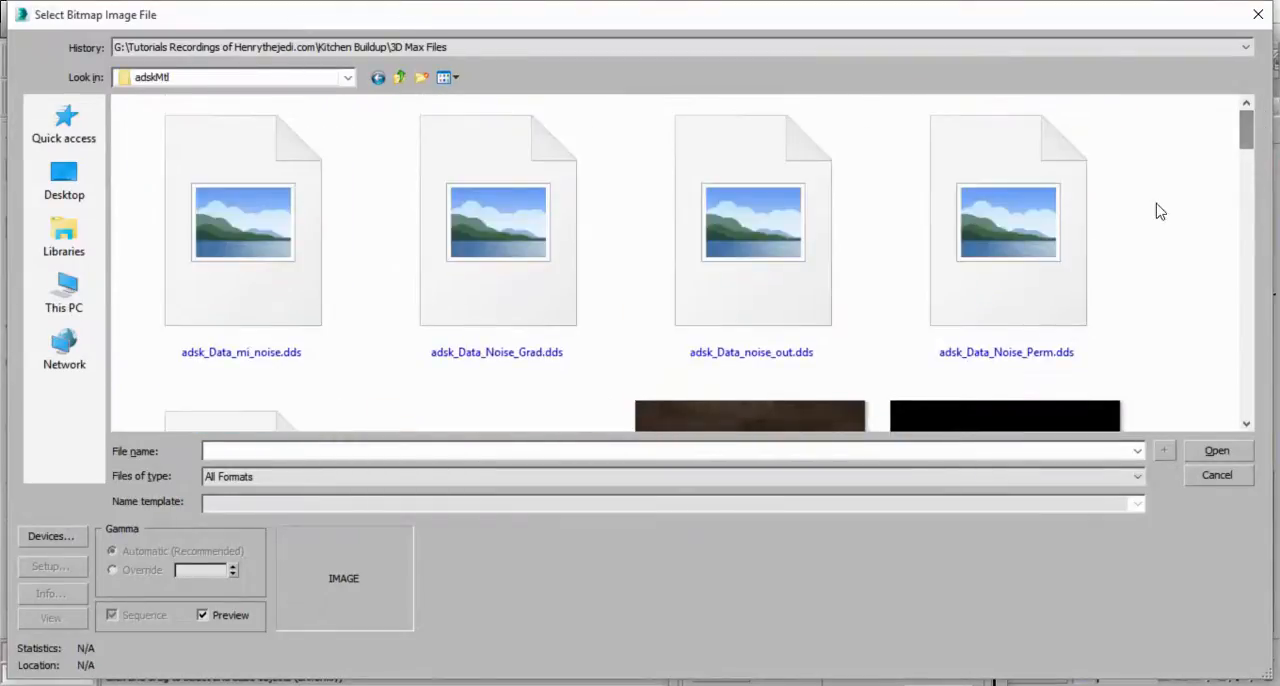
scroll(1143, 252, down, 3)
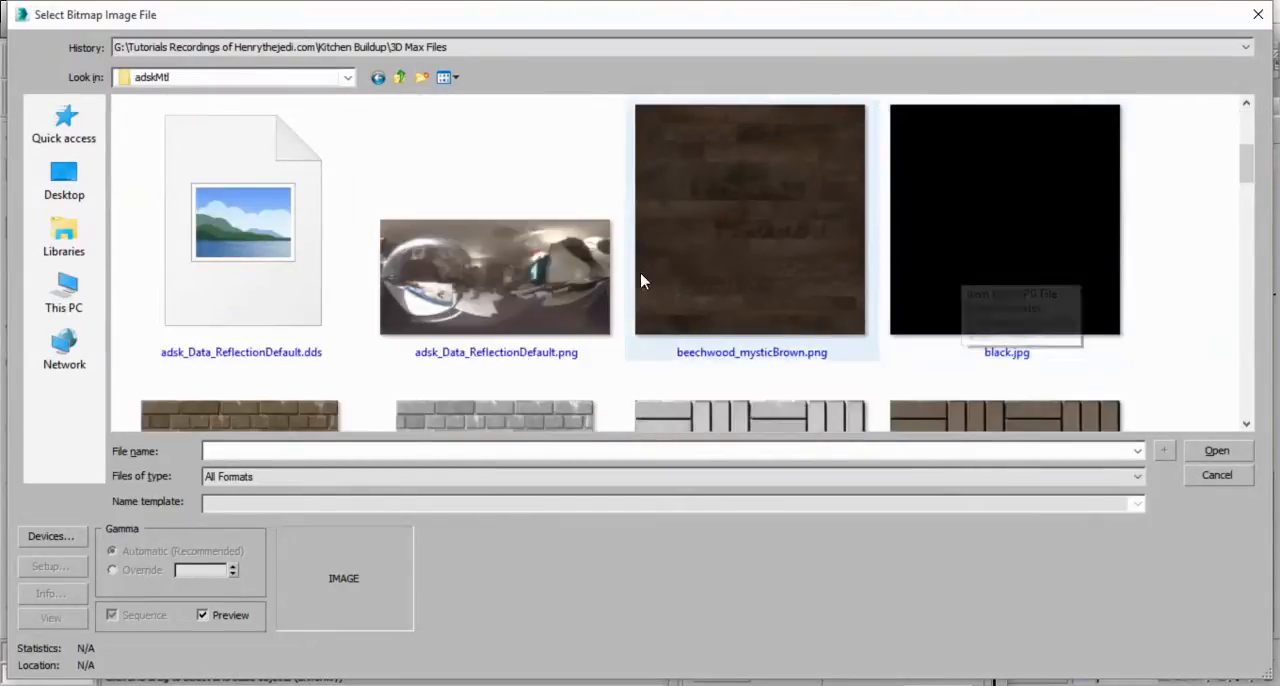
Load D:\VMPP\11_13_6_d.jpg as the Tile material's diffuse bitmap and show the shaded material in the viewport.
click(641, 281)
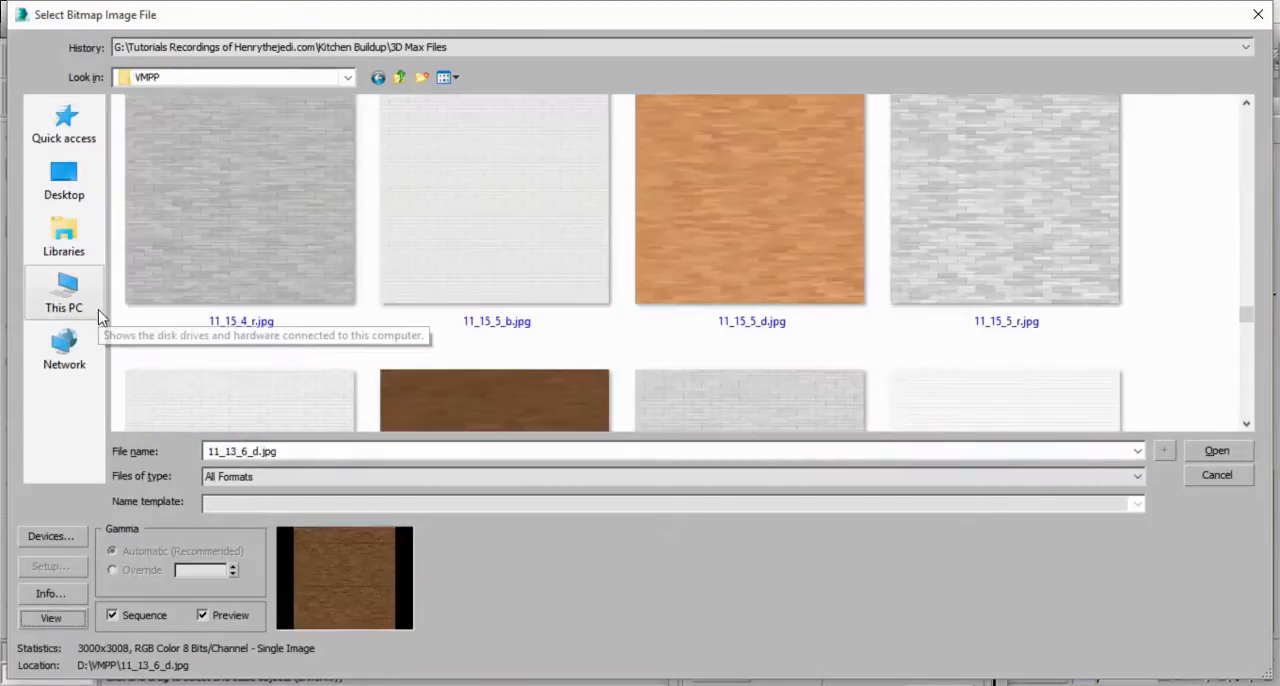
click(1216, 451)
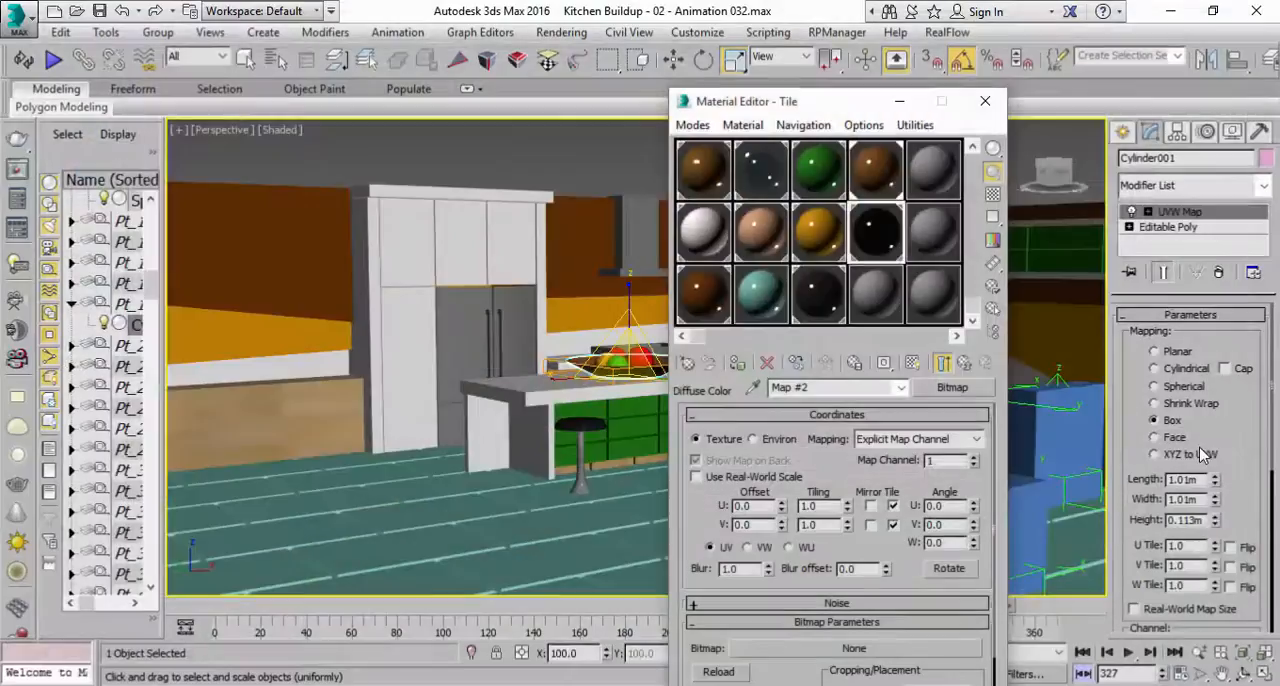
click(913, 364)
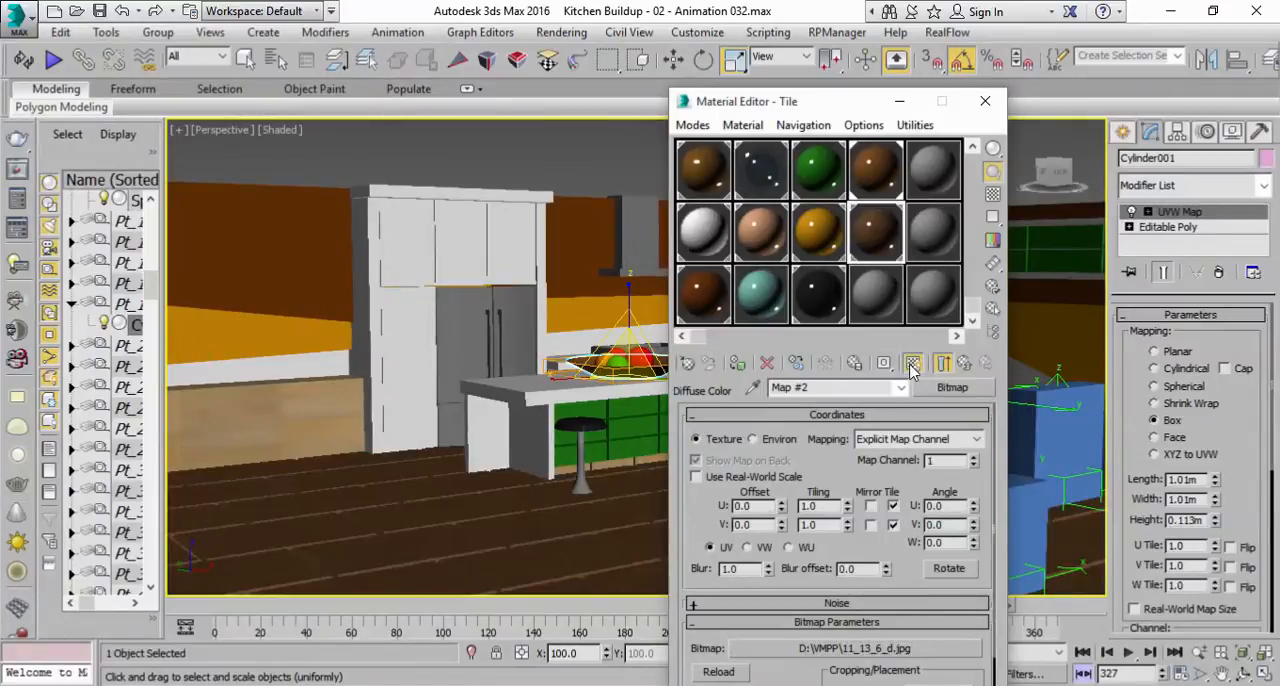
Select the floor tile beside the kitchen island and activate its UVW Map modifier.
middle_drag(405, 505, 437, 469)
scroll(483, 525, up, 6)
middle_drag(483, 517, 443, 523)
scroll(441, 523, down, 2)
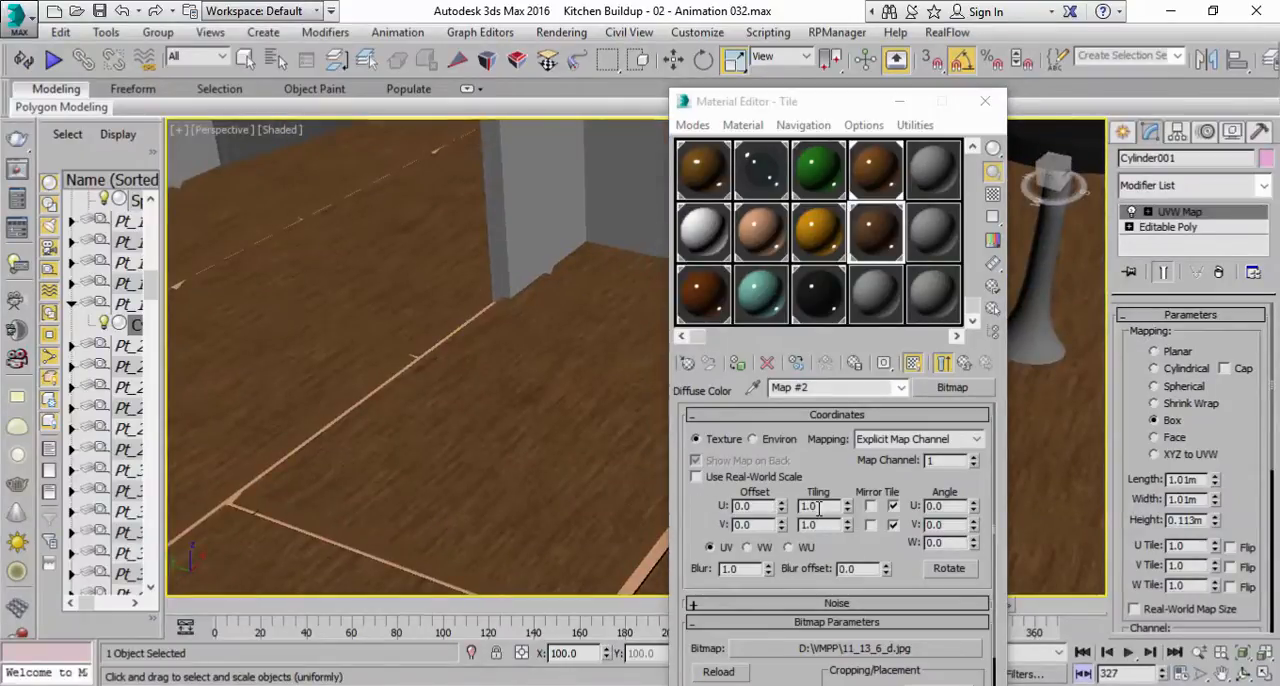
click(527, 498)
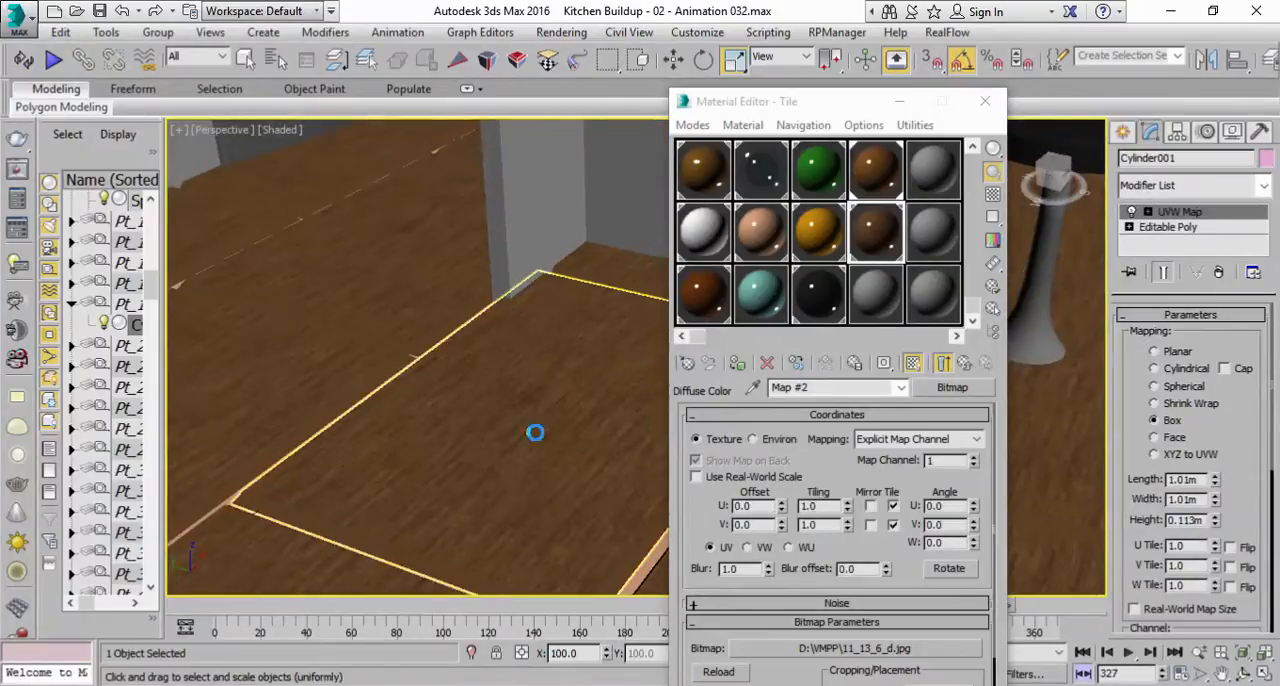
click(1196, 228)
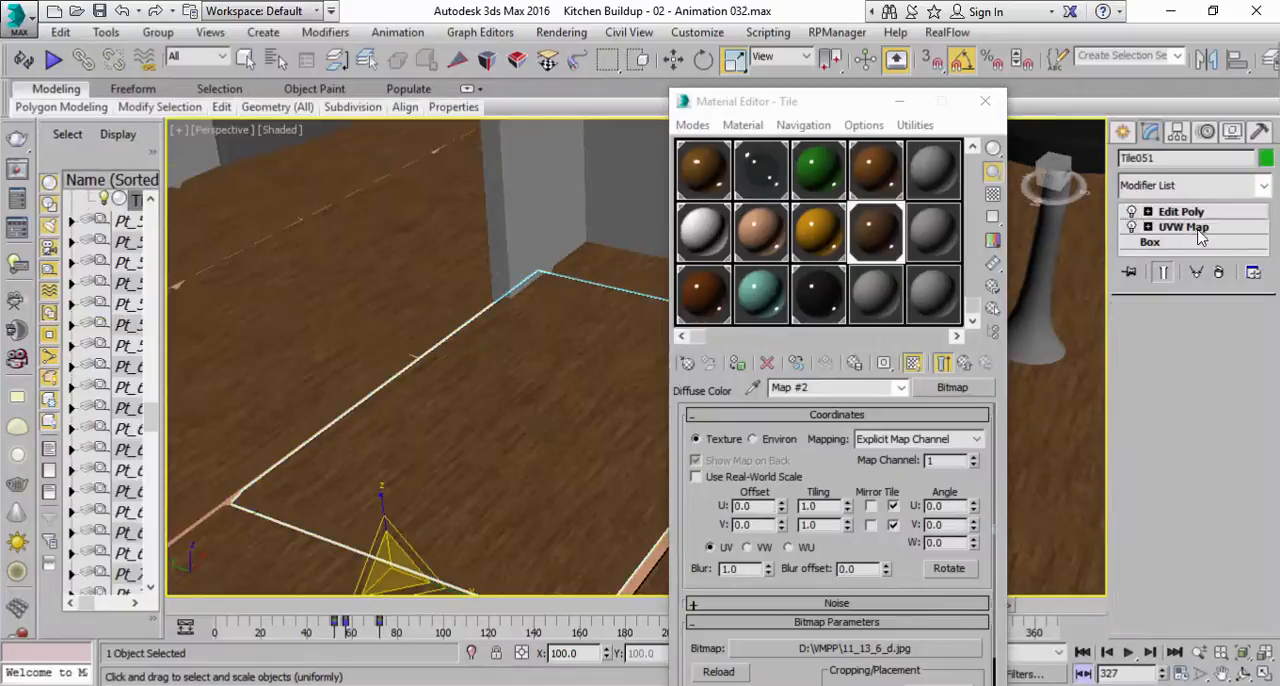
Minimize the Material Editor to uncover the tiled floor in the perspective view.
middle_drag(545, 463, 532, 424)
scroll(532, 423, up, 1)
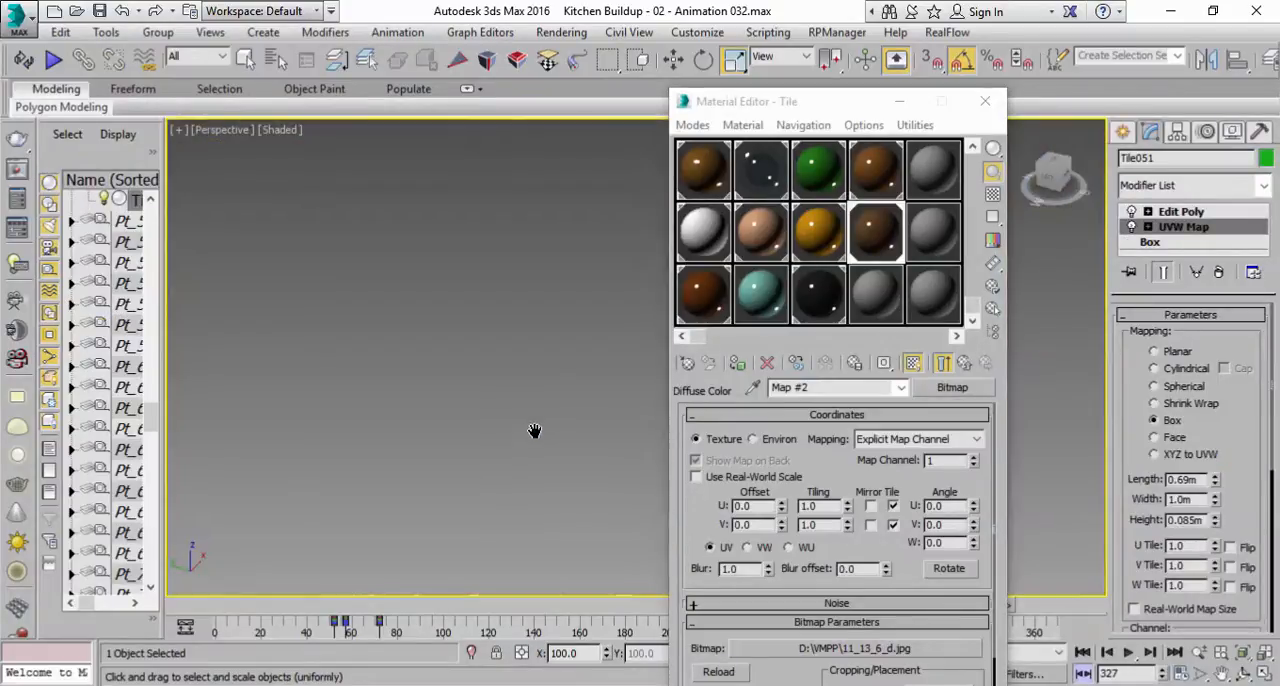
scroll(537, 440, down, 2)
scroll(539, 452, down, 3)
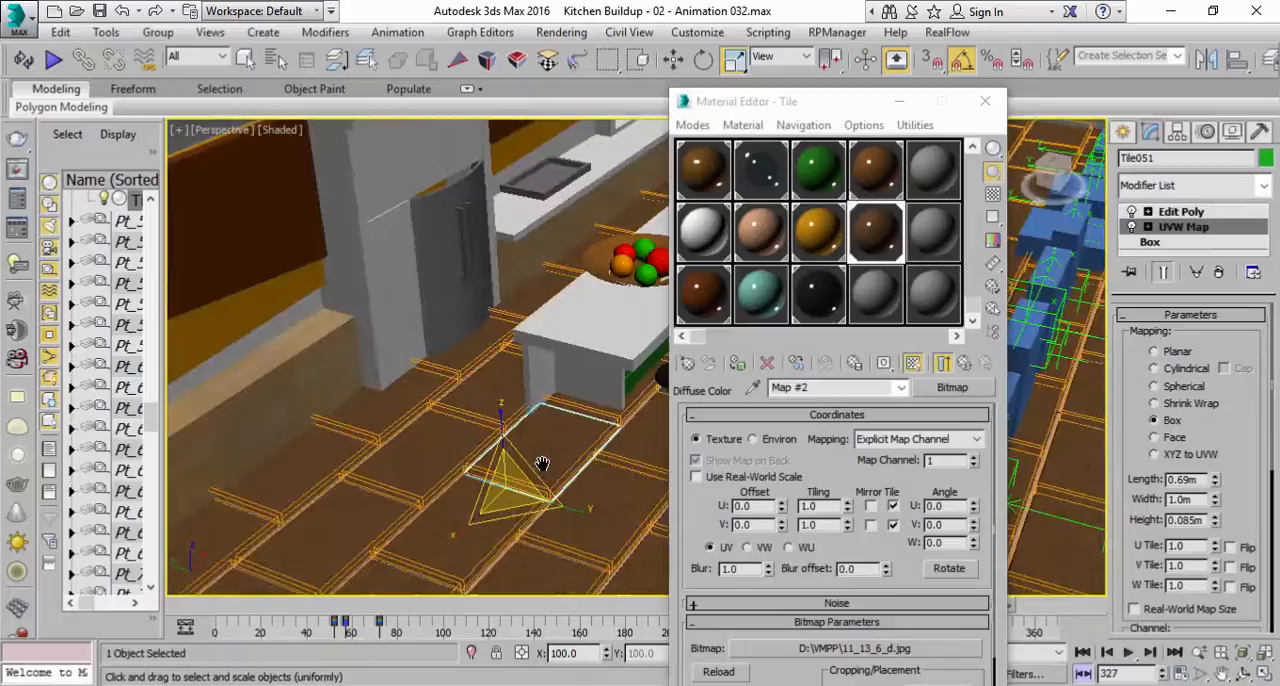
click(899, 101)
alt+middle_drag(777, 434, 690, 443)
scroll(657, 491, up, 3)
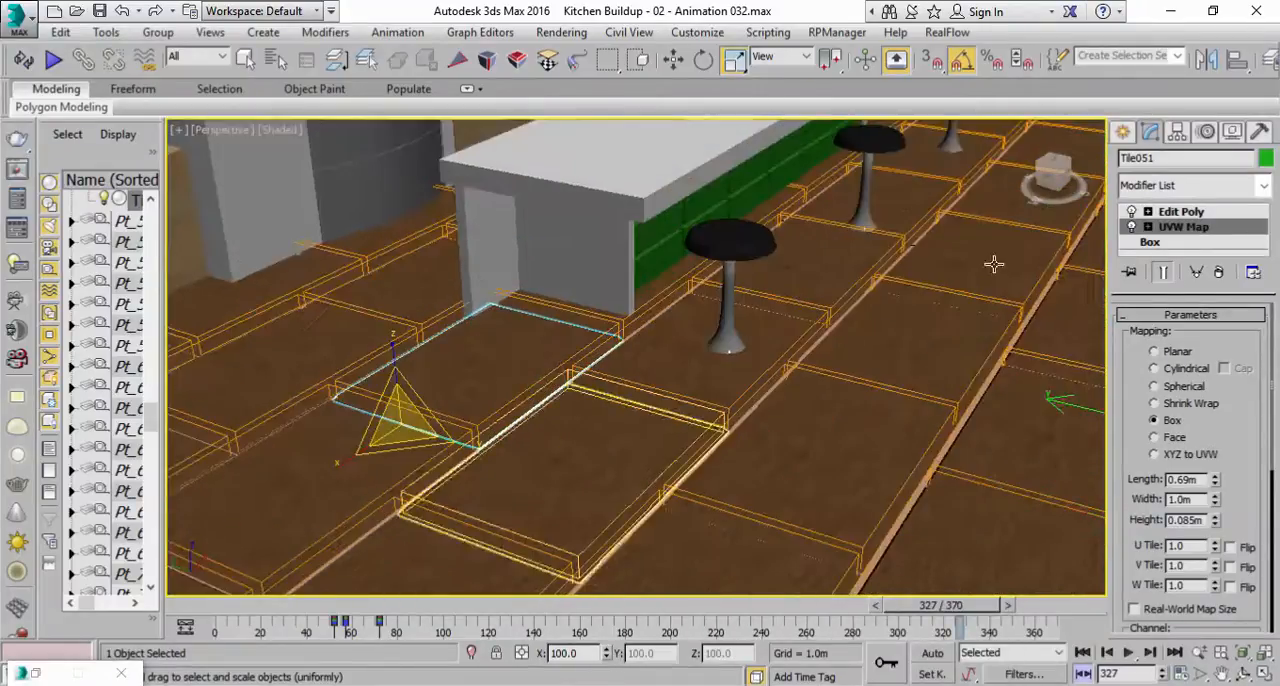
Try enlarging the UVW Map gizmo of the floor tiles to change the scale of the wood texture.
click(1180, 230)
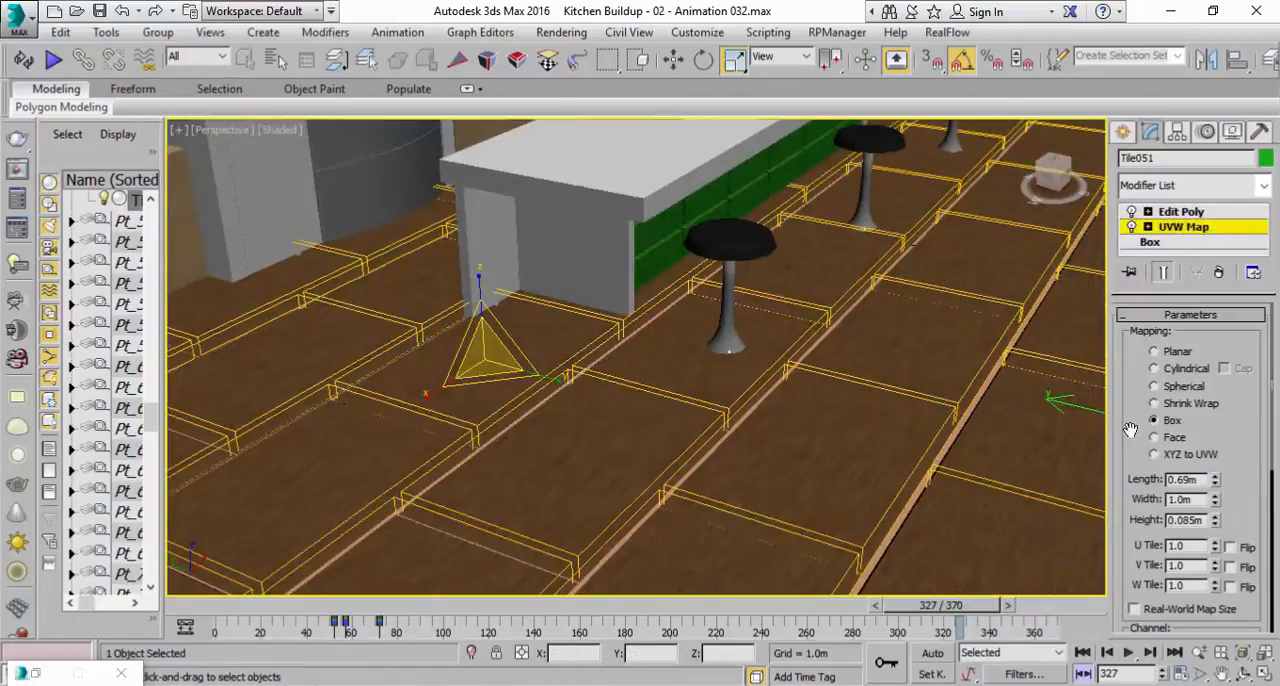
drag(1127, 470, 1127, 307)
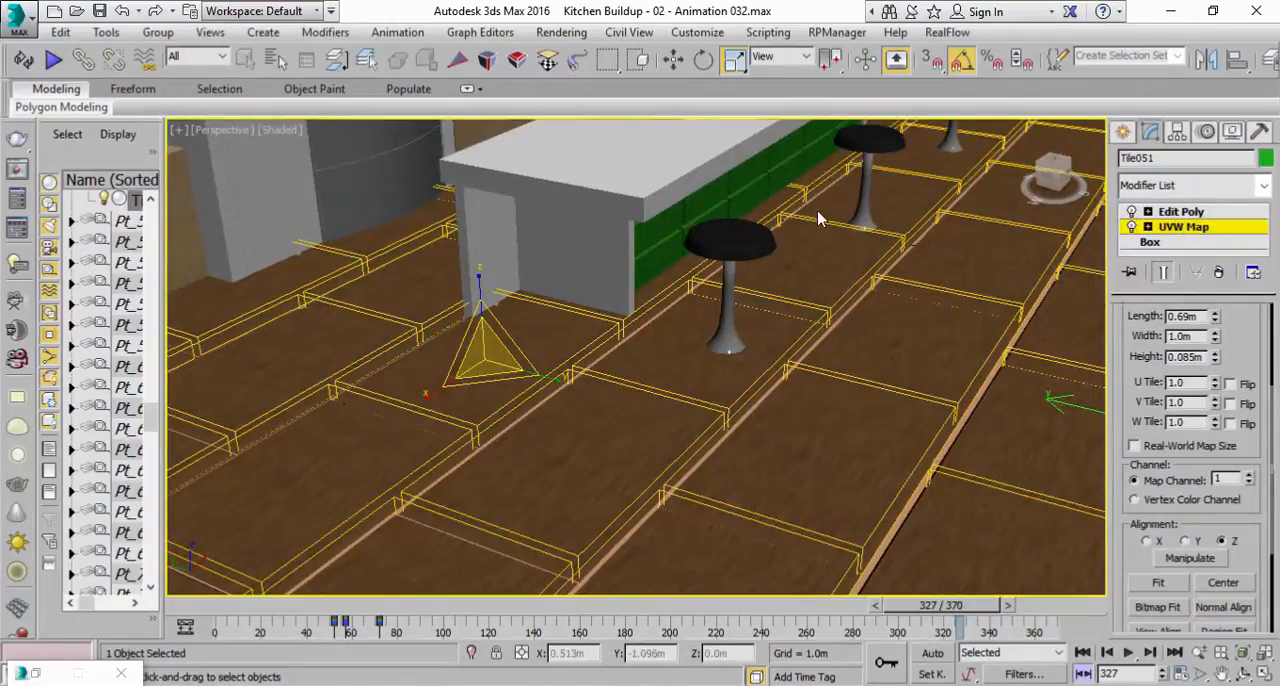
drag(484, 362, 619, 462)
scroll(629, 449, up, 4)
scroll(629, 449, down, 7)
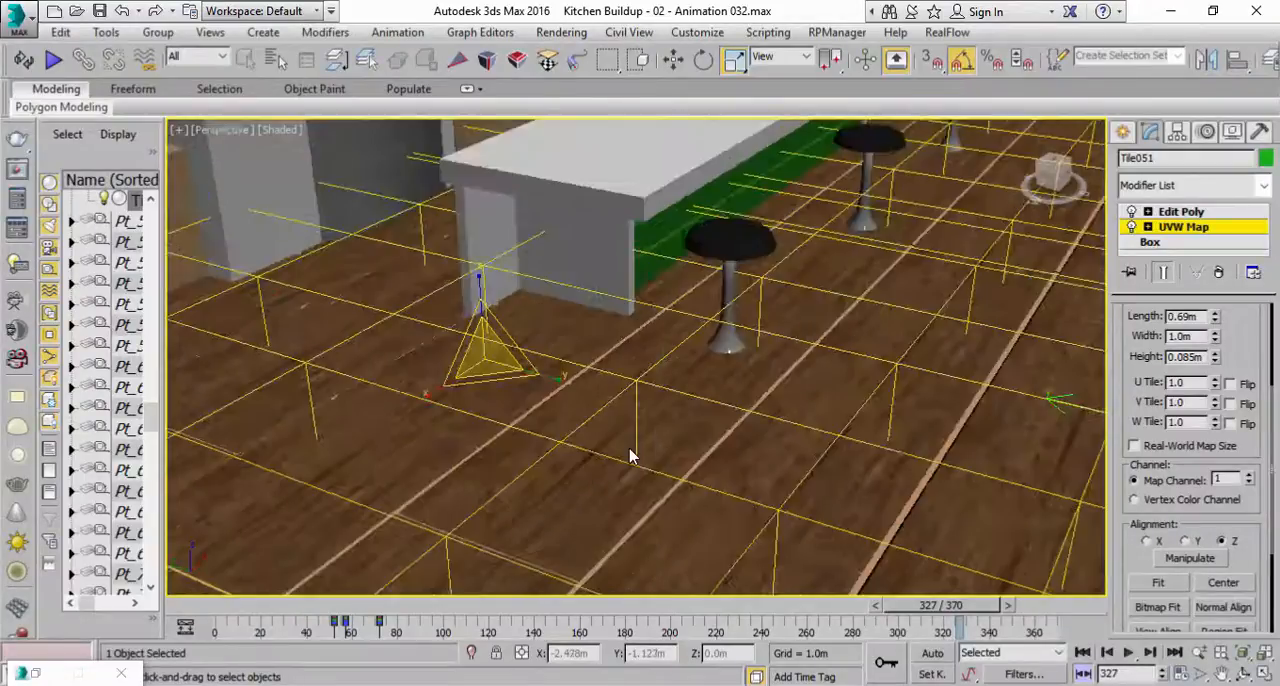
scroll(630, 453, down, 2)
scroll(637, 497, up, 6)
scroll(640, 497, down, 6)
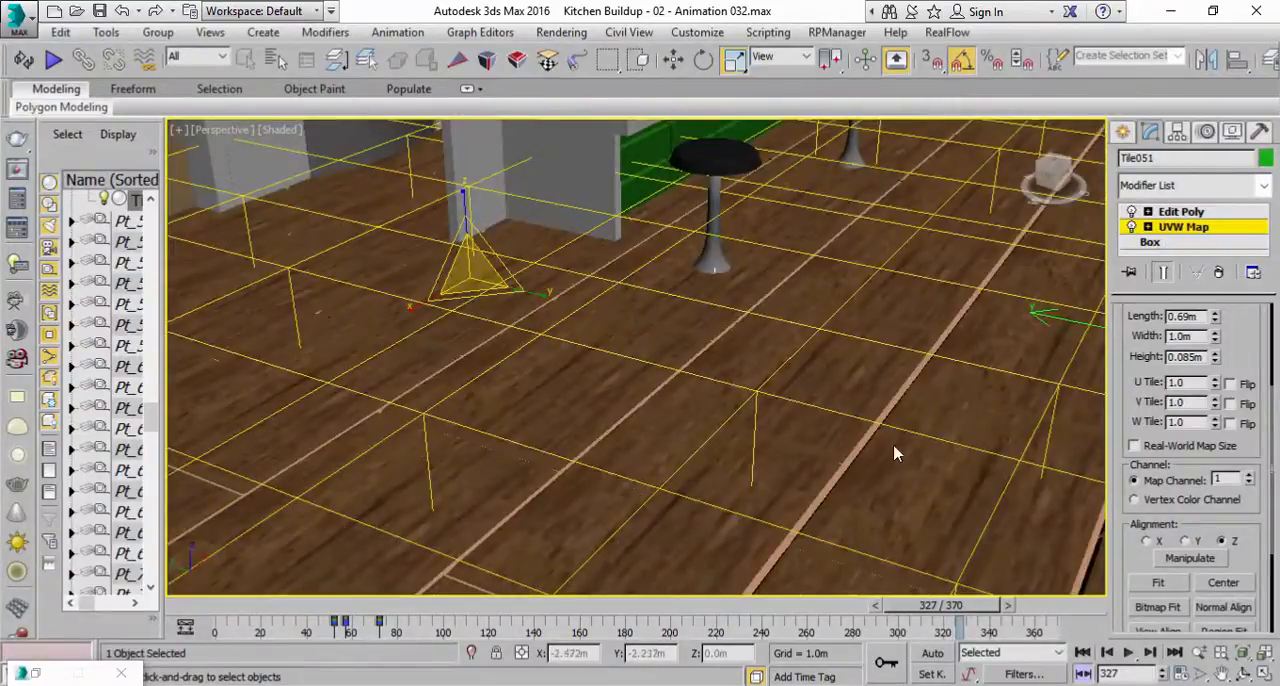
Turn on Viewport Clipping for the perspective view and adjust the near clipping limit for close-up viewing of the floor.
click(1199, 652)
drag(1036, 555, 778, 384)
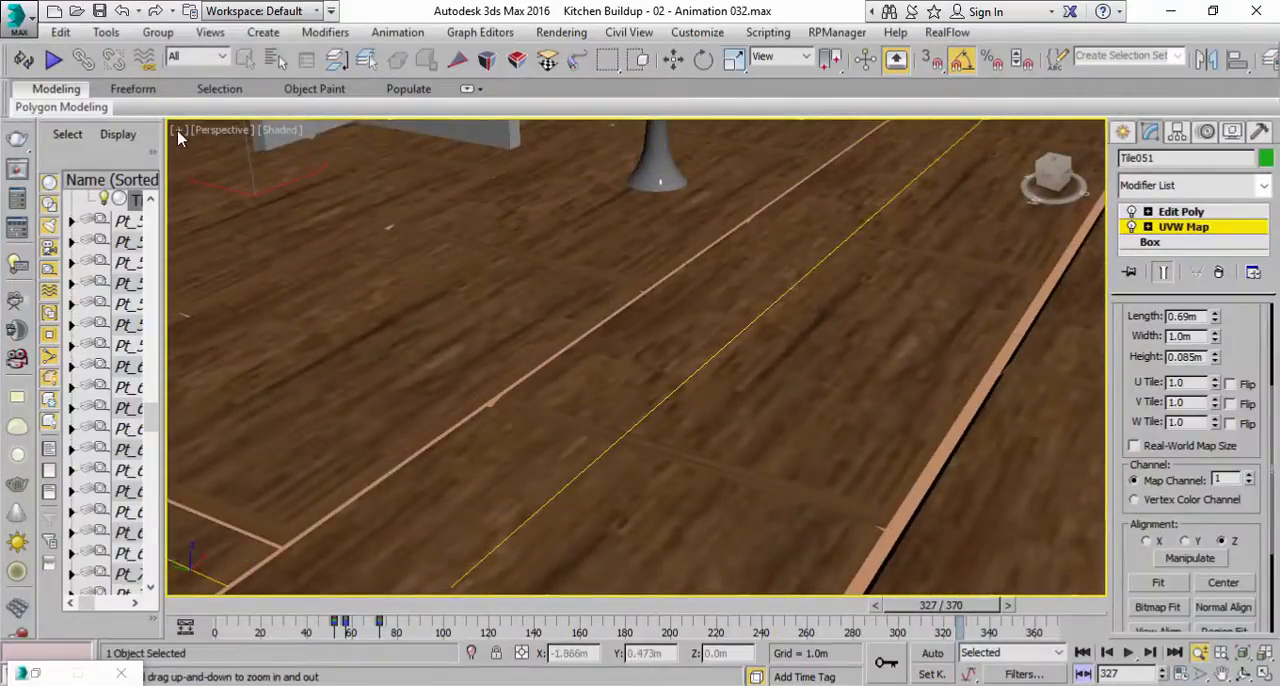
click(210, 138)
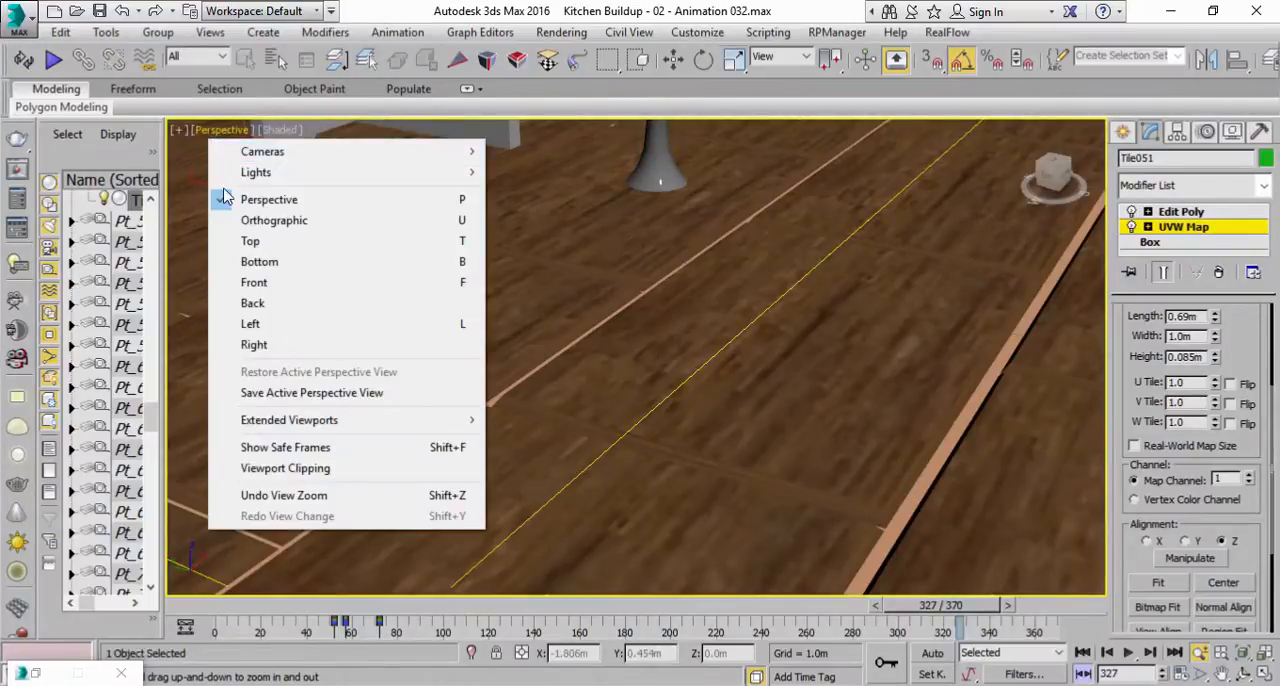
click(290, 470)
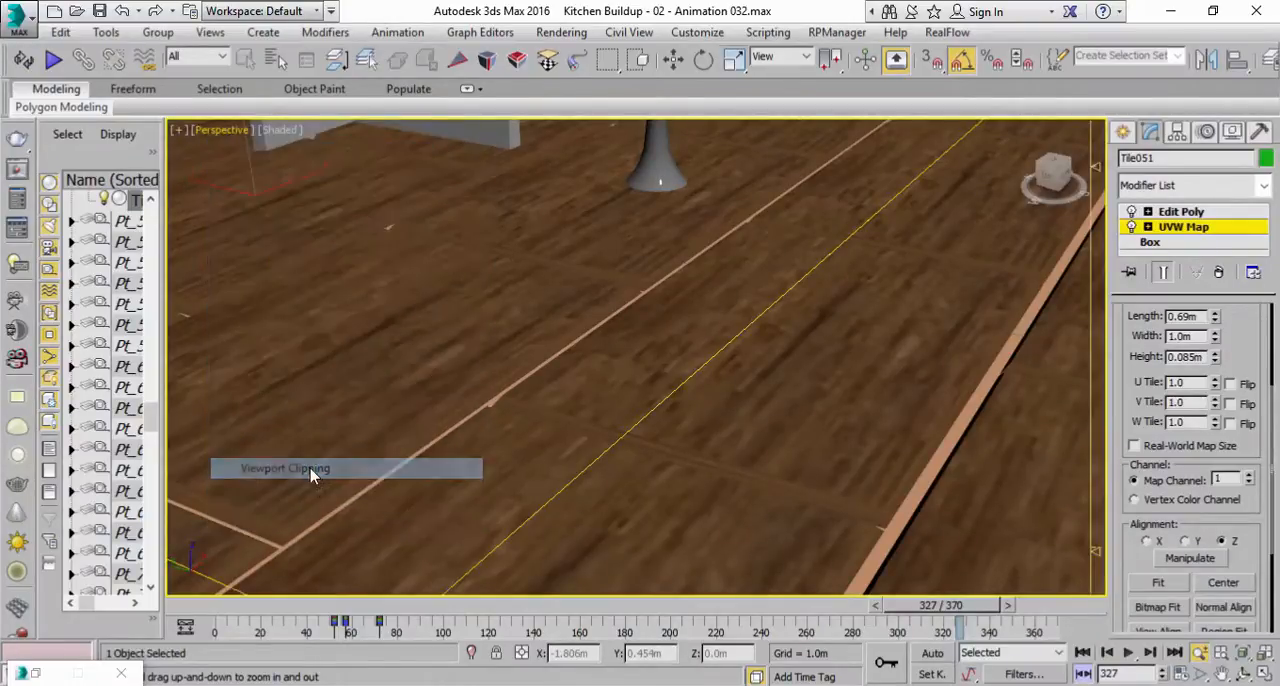
drag(716, 522, 724, 500)
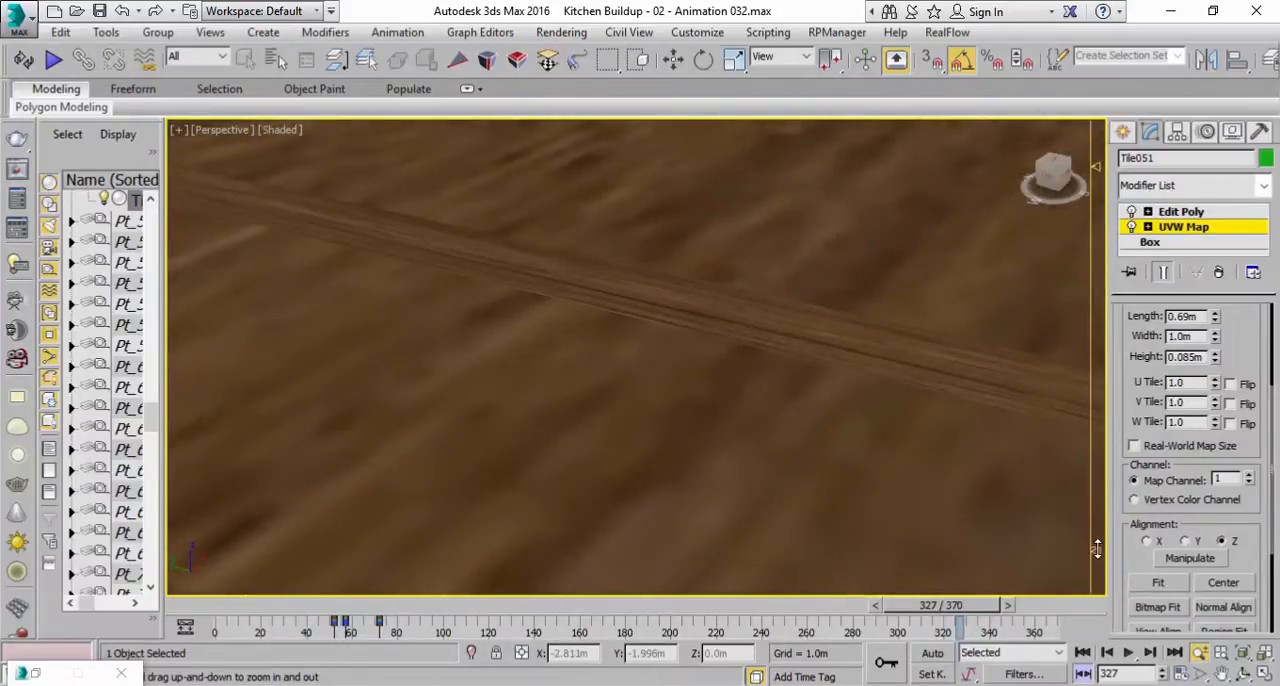
drag(1096, 553, 1096, 557)
drag(759, 331, 667, 424)
Fit the UVW Map gizmo to the floor tiles and leave gizmo editing.
click(1136, 588)
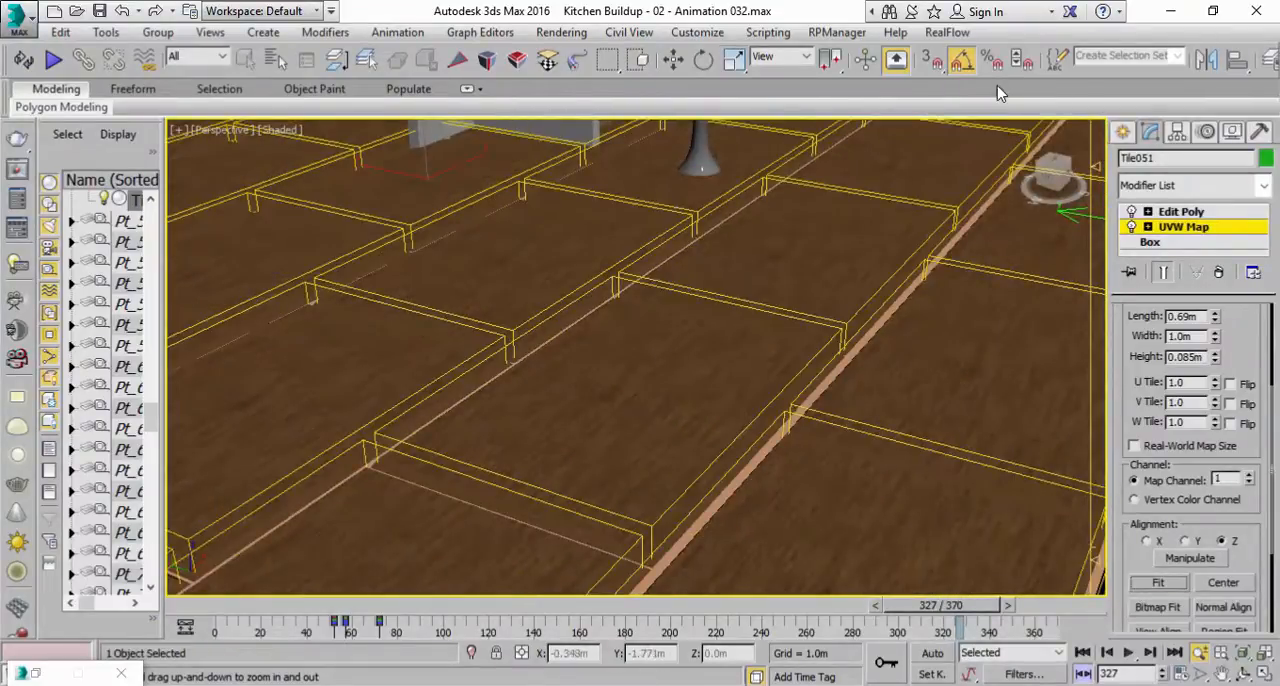
drag(800, 363, 798, 427)
scroll(809, 403, down, 3)
middle_drag(809, 370, 746, 423)
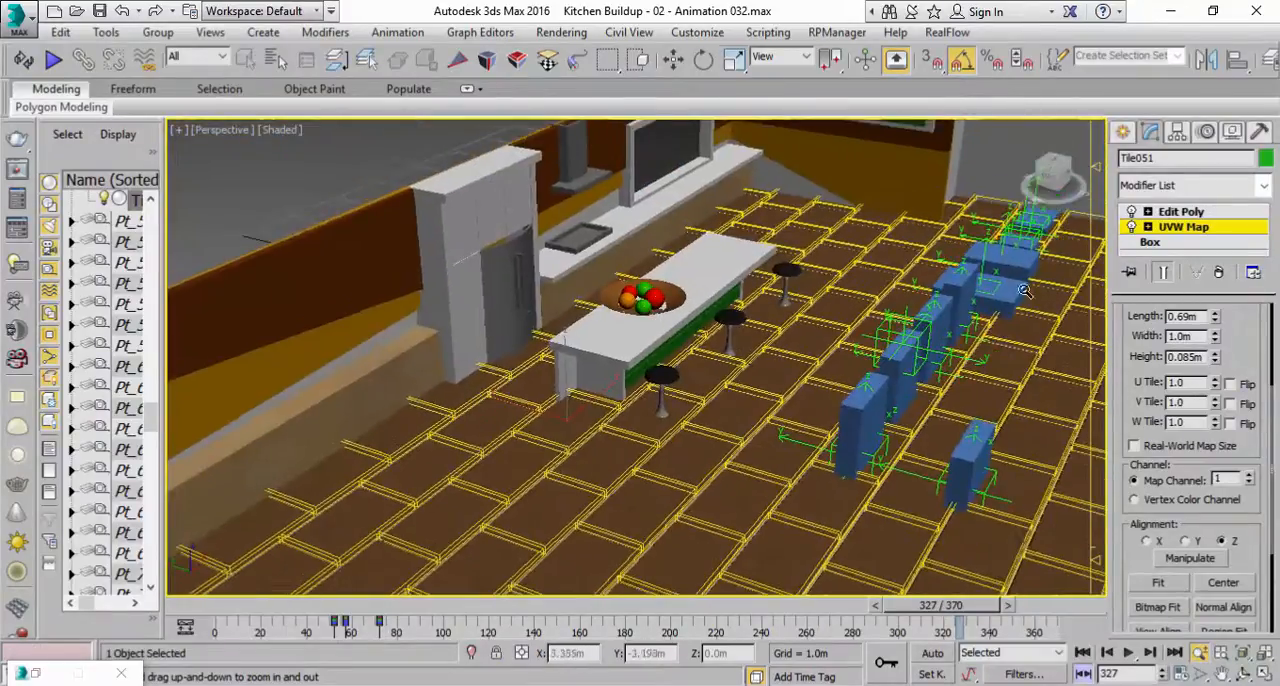
click(1171, 226)
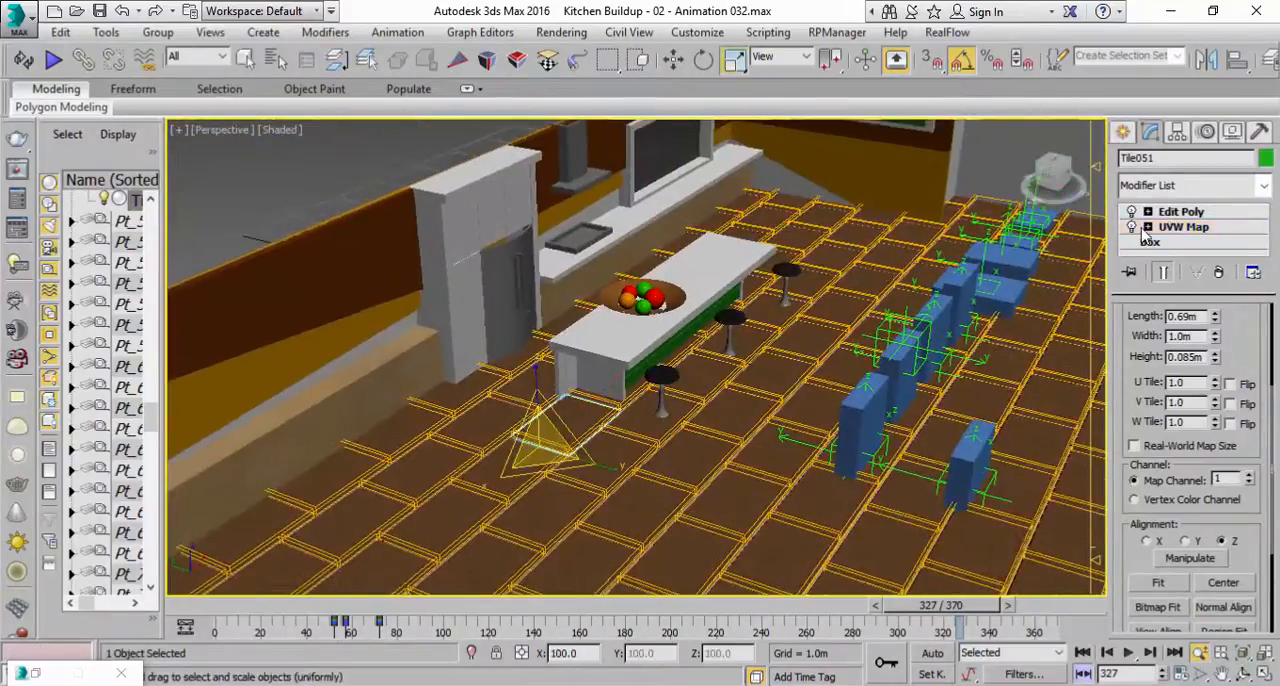
Open the render setup and set the output size to HDTV (video) at 1920 x 1080.
click(245, 58)
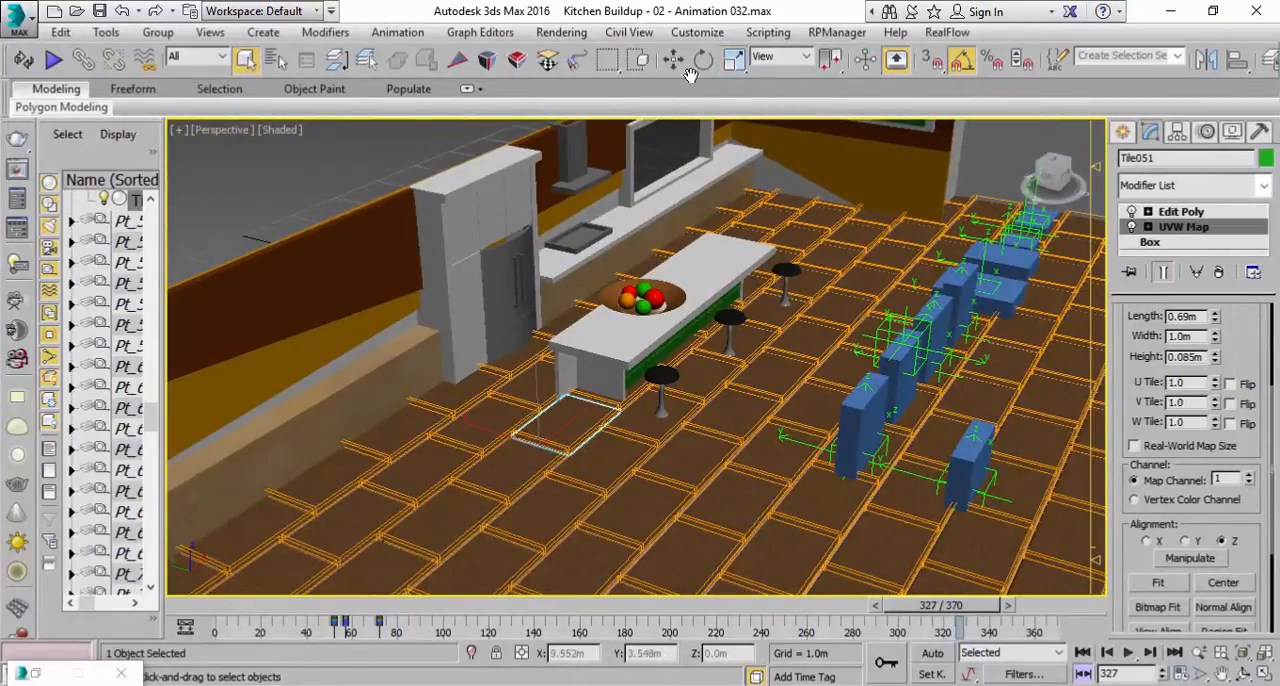
click(540, 34)
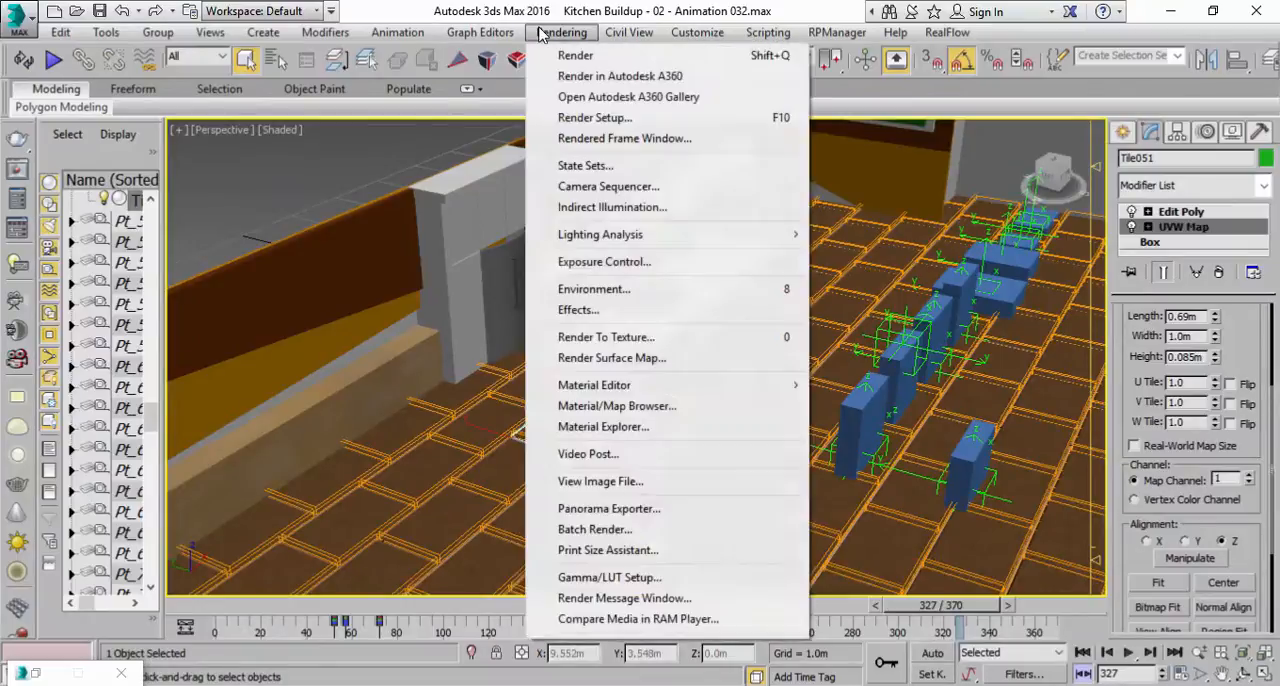
click(574, 120)
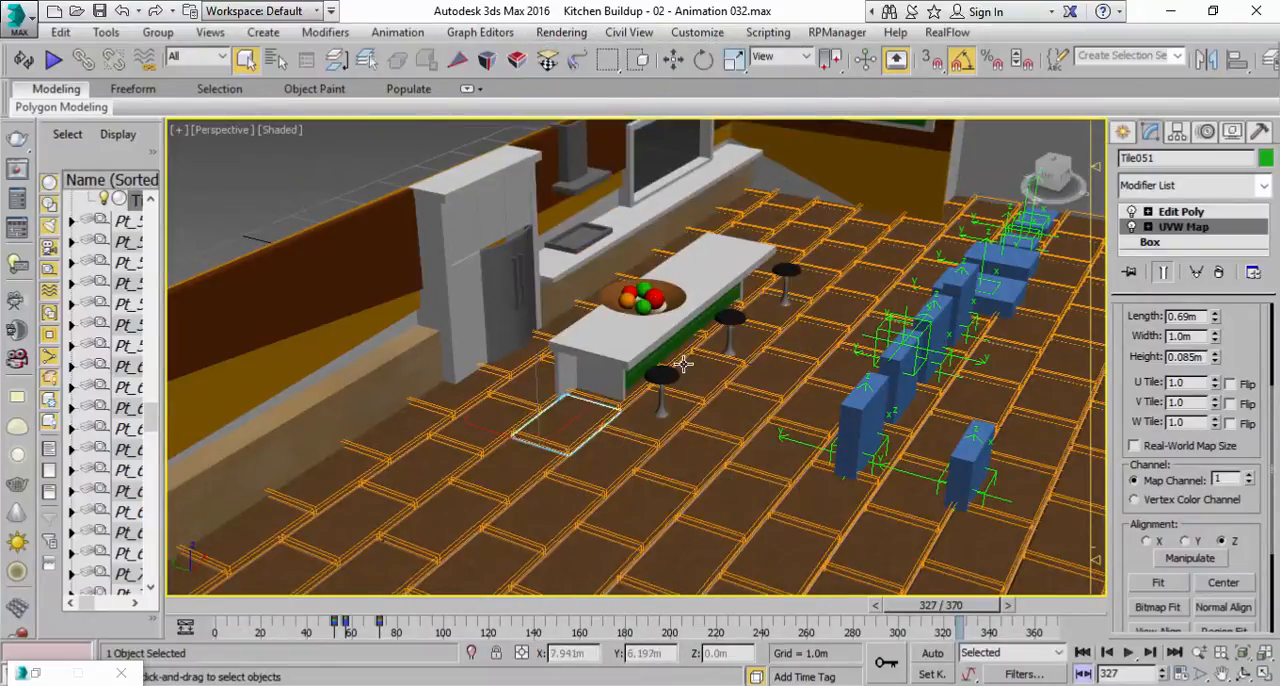
drag(625, 485, 724, 382)
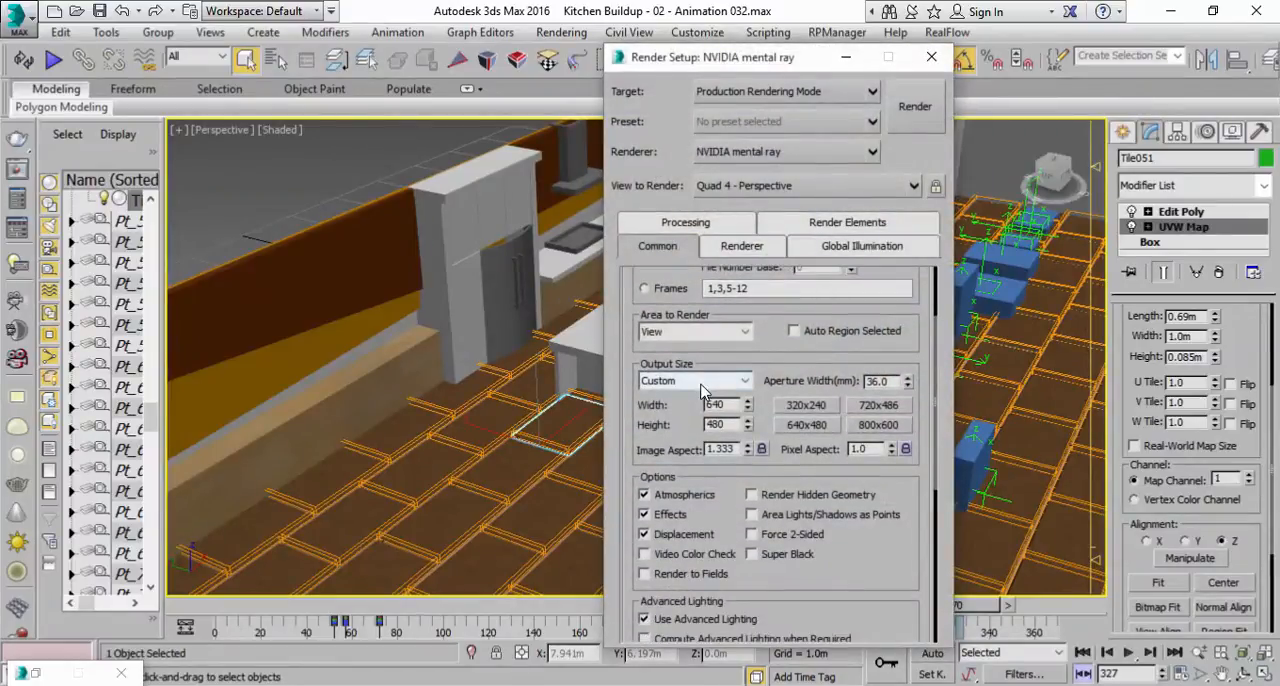
click(709, 381)
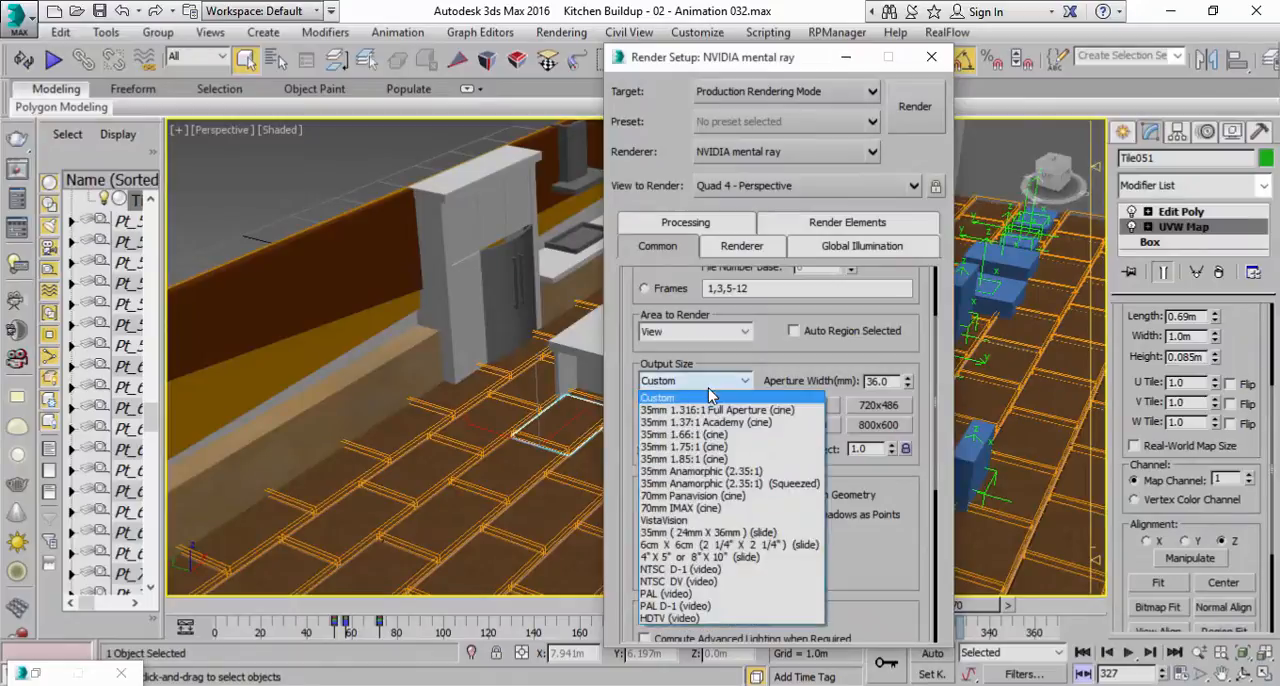
click(683, 625)
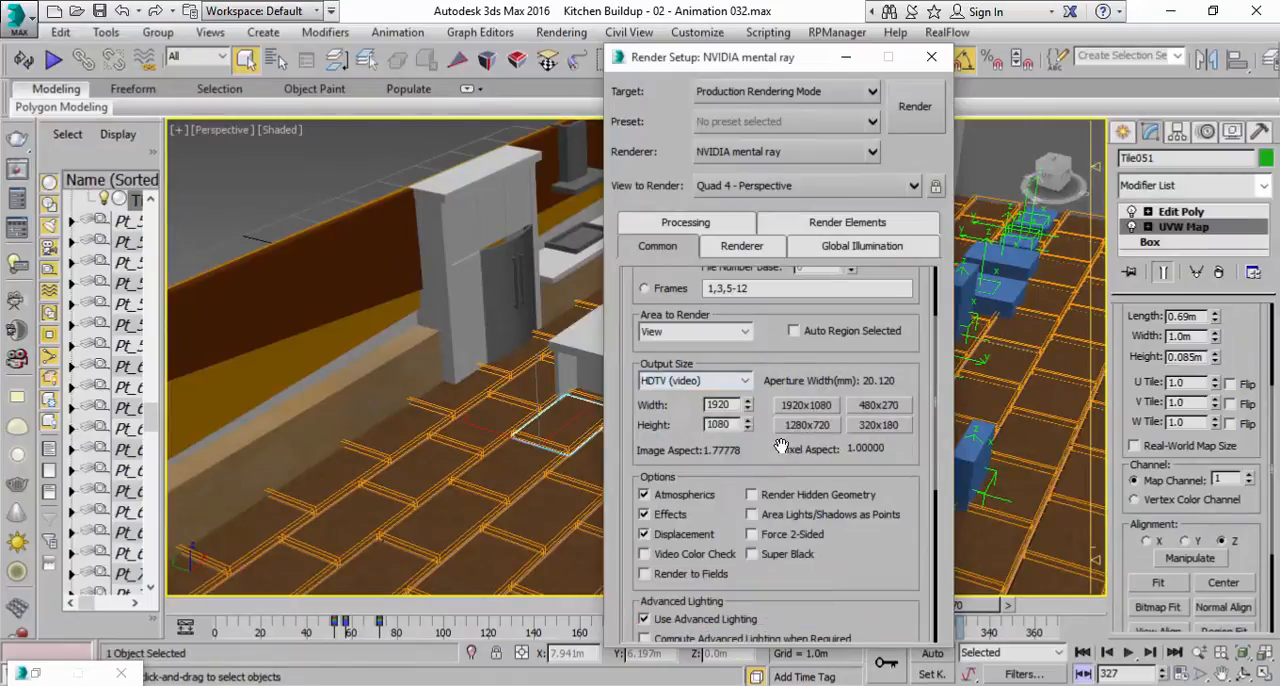
Enable Force 2-Sided in the common render options.
drag(666, 447, 666, 388)
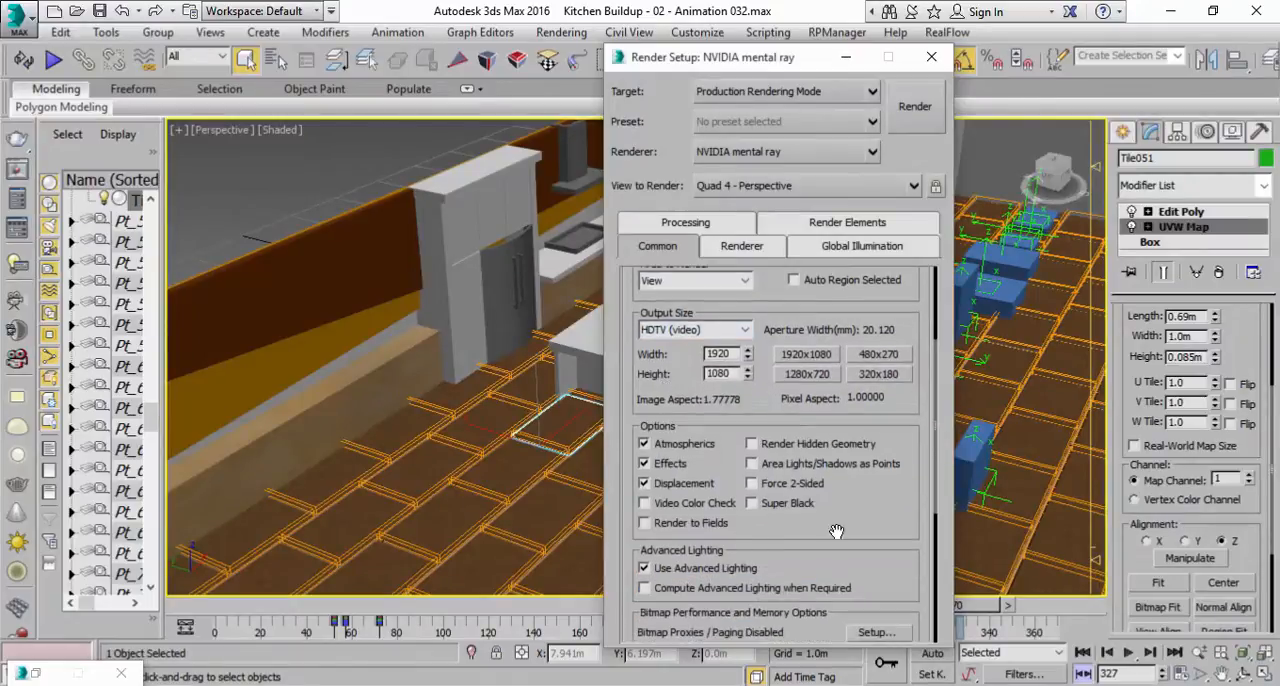
click(788, 487)
Examine the fridge cabinet and the fruit bowl on the kitchen island up close, selecting the bowl.
middle_drag(500, 360, 508, 446)
scroll(508, 446, up, 3)
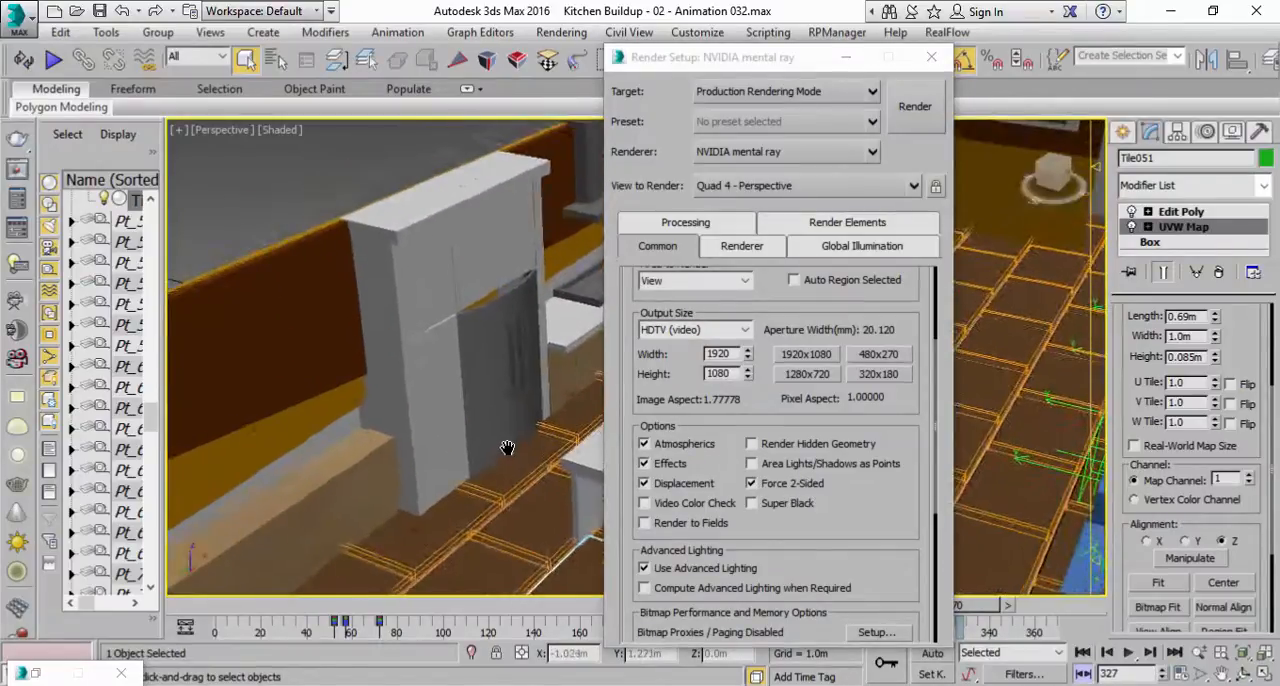
scroll(508, 343, up, 3)
scroll(562, 325, down, 3)
middle_drag(562, 325, 389, 393)
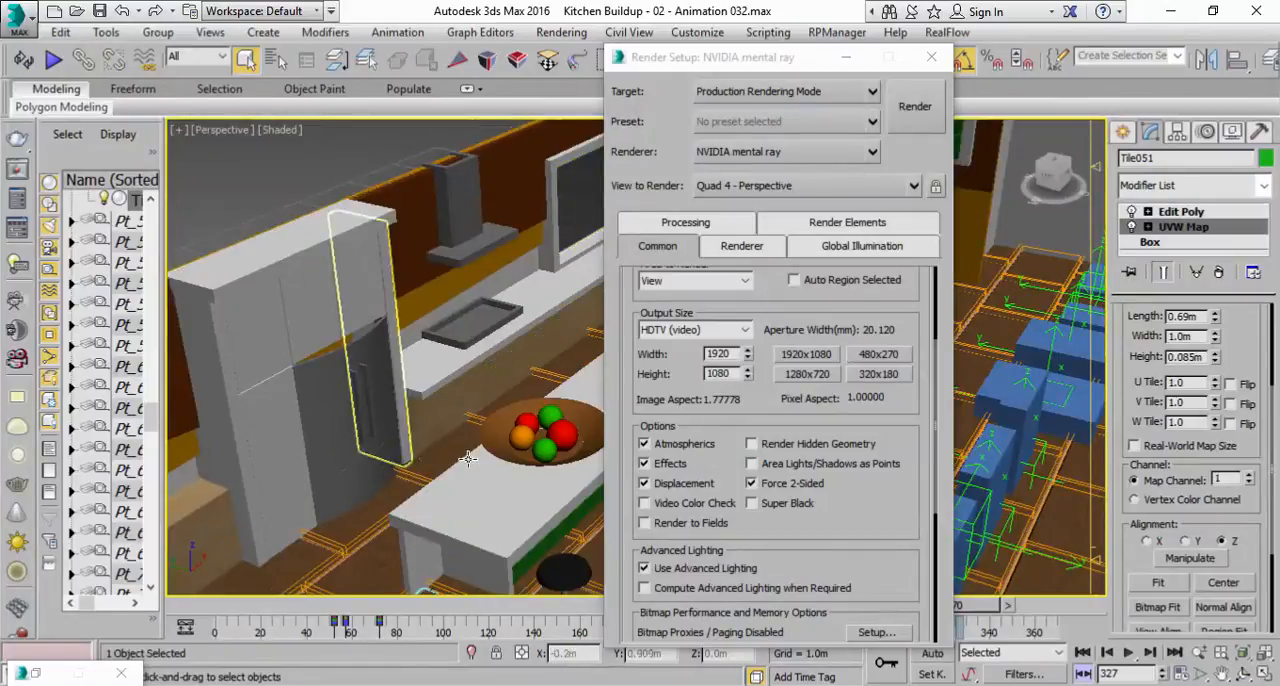
scroll(494, 449, up, 4)
click(496, 407)
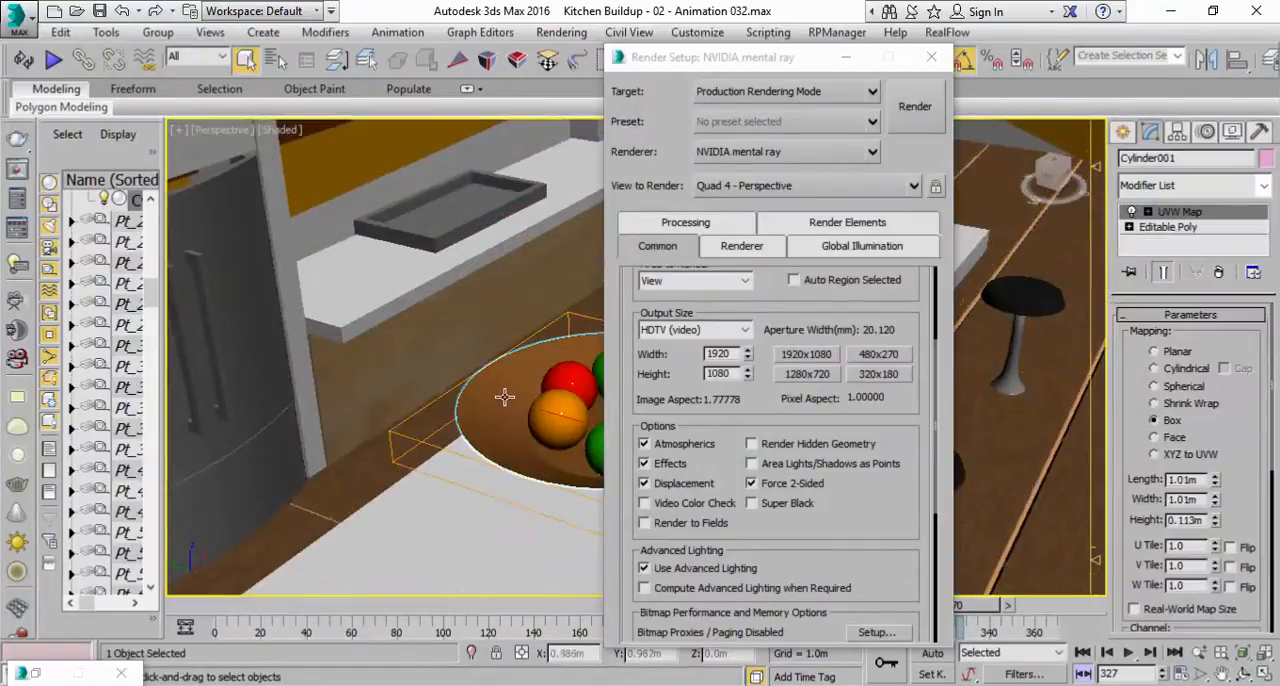
scroll(461, 427, down, 4)
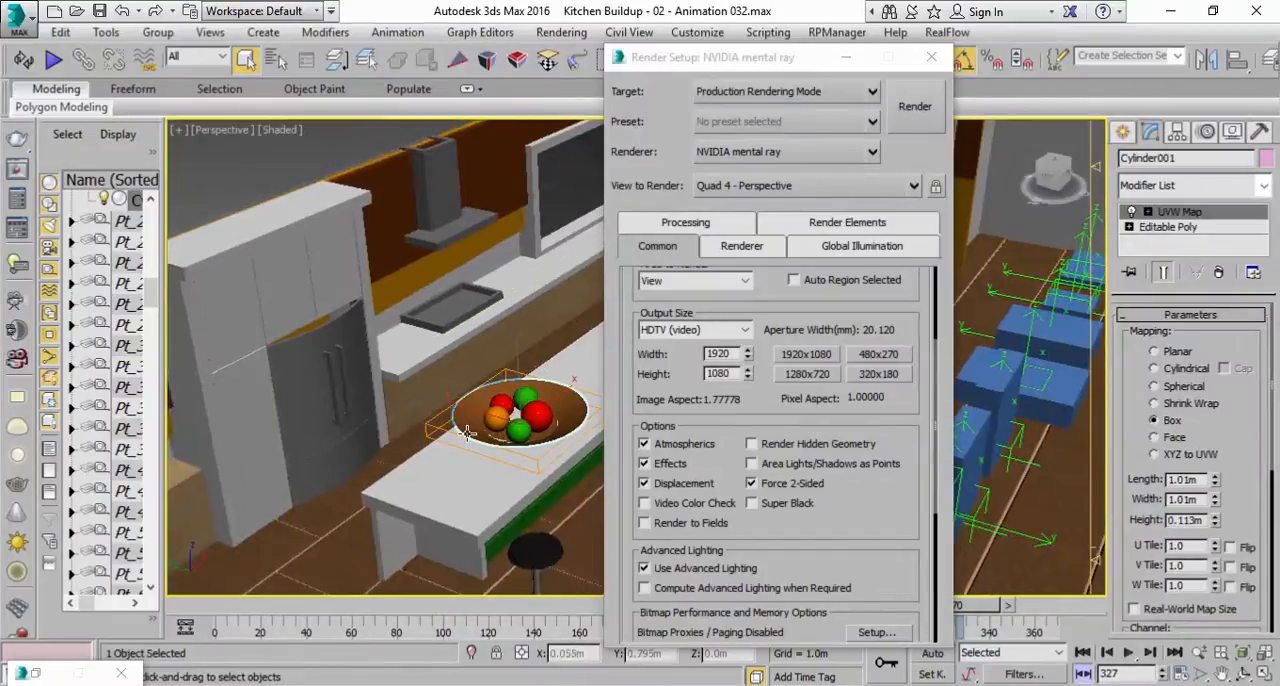
alt+middle_drag(480, 425, 471, 397)
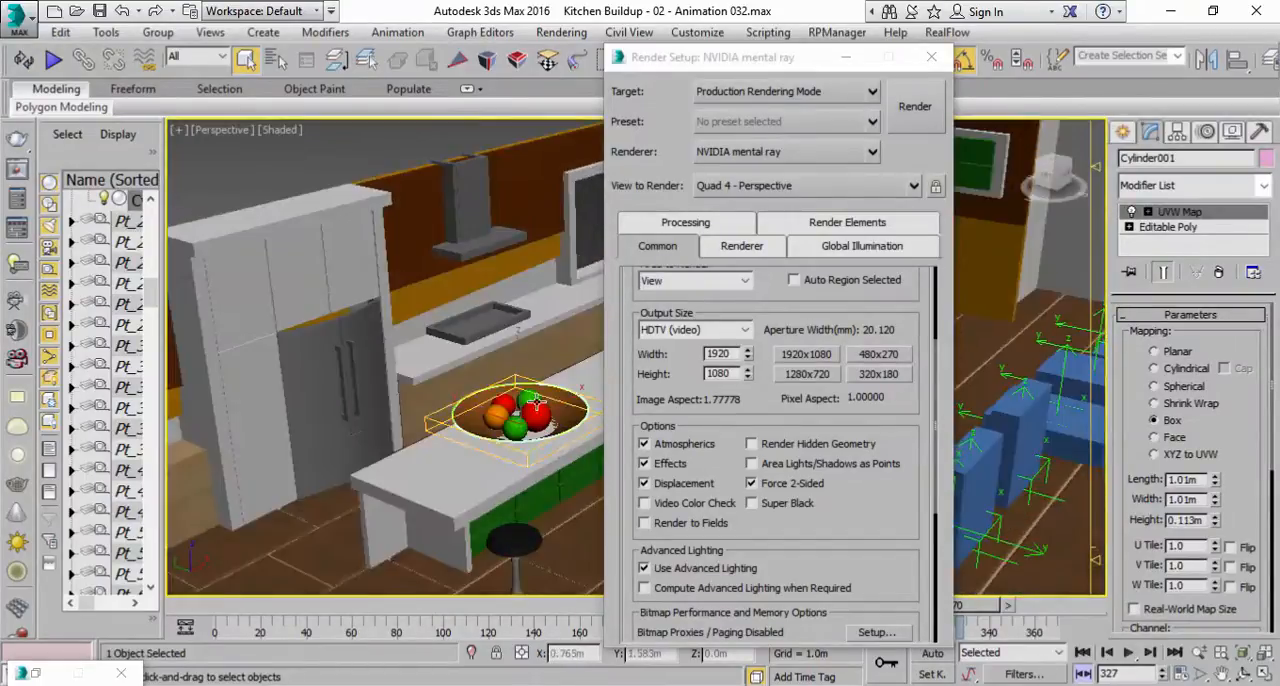
Review the remaining common render options and the renderer's sampling quality settings.
scroll(644, 424, down, 5)
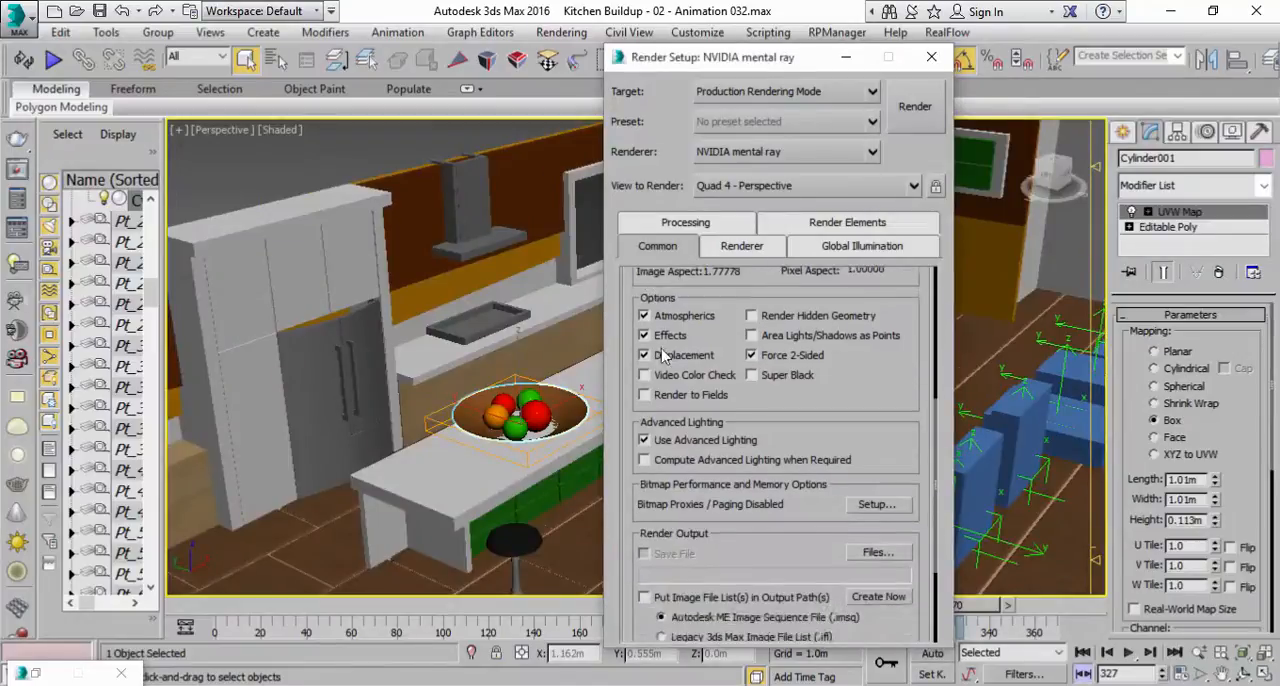
click(726, 249)
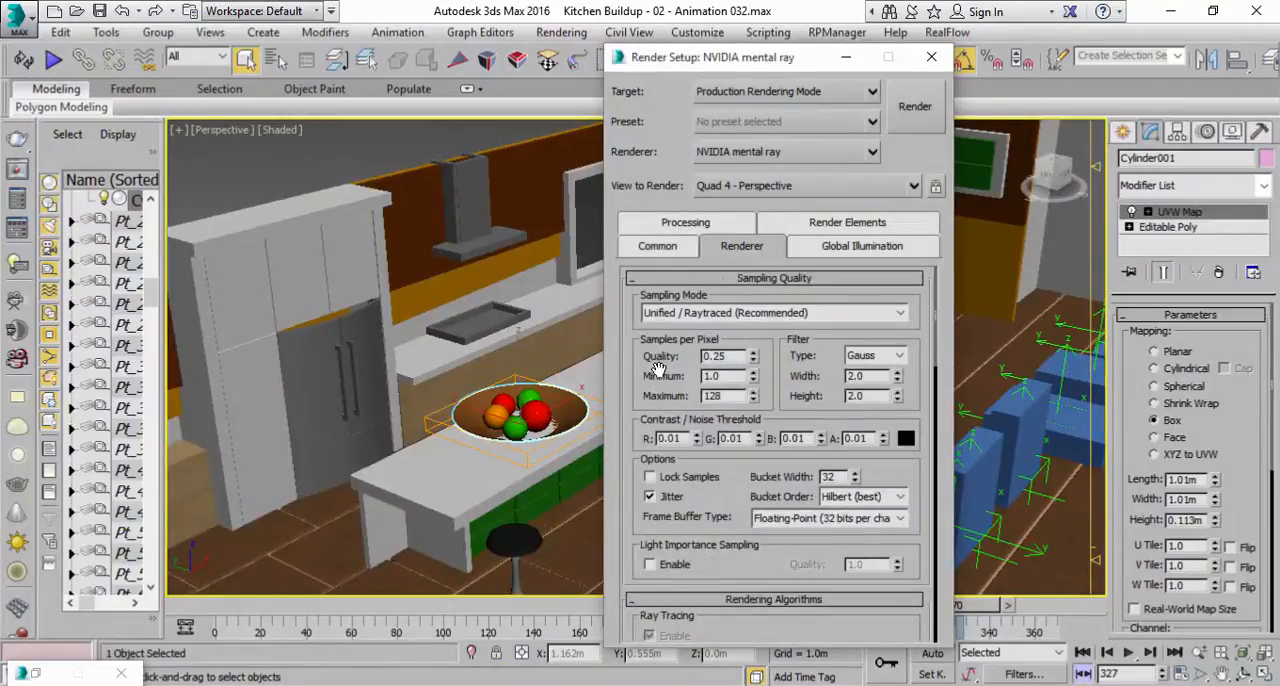
click(658, 247)
scroll(670, 345, up, 5)
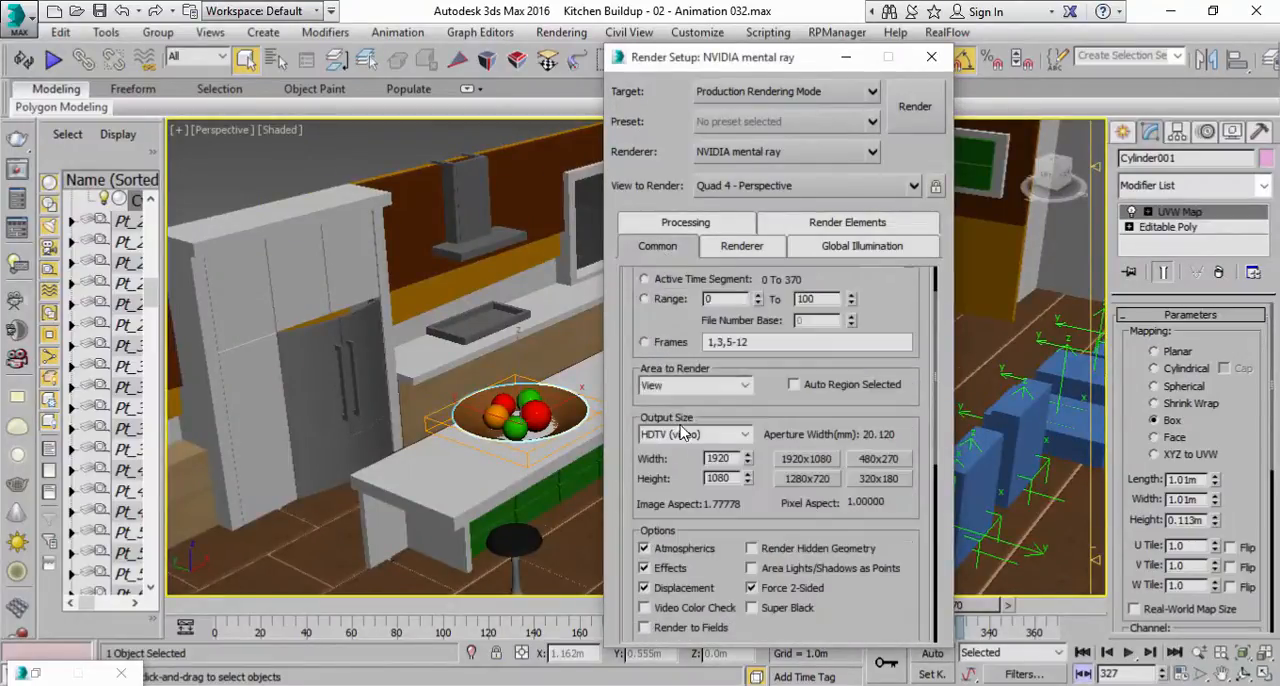
Restore the HDTV (video) preset for the render output size.
scroll(680, 400, down, 1)
click(693, 406)
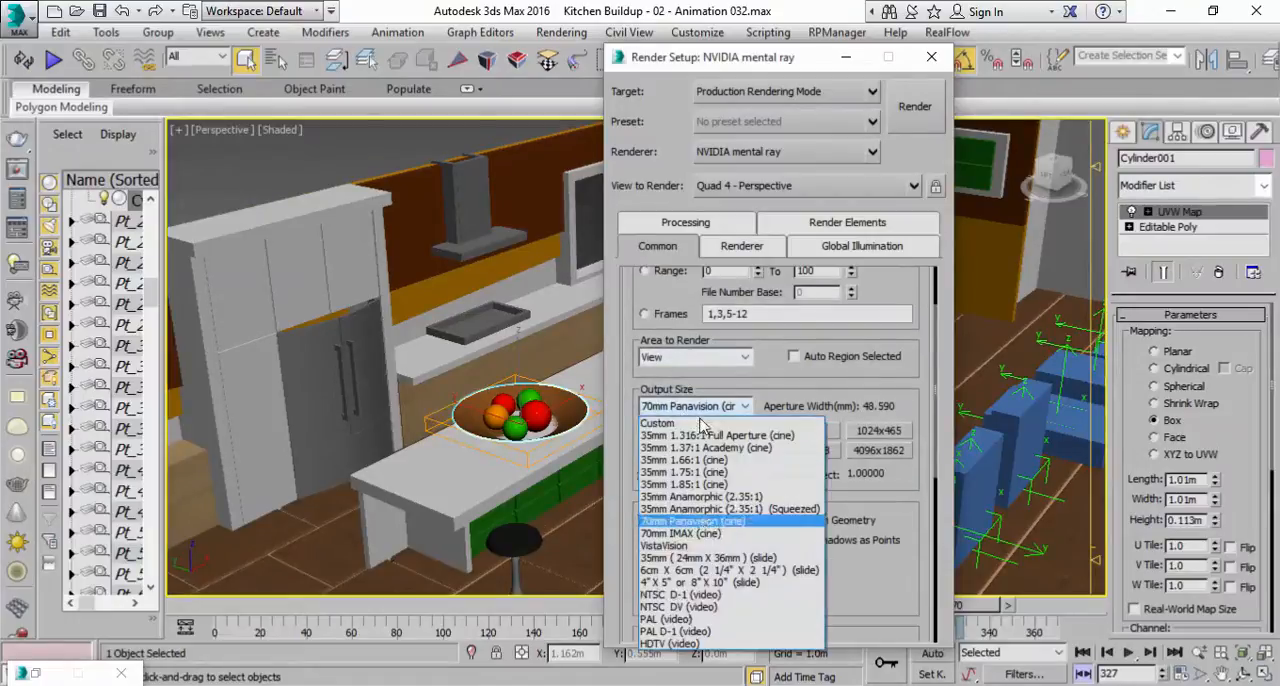
click(680, 643)
Set the render time output to Active Time Segment, and move the animation to its last frame, 370.
drag(625, 343, 622, 578)
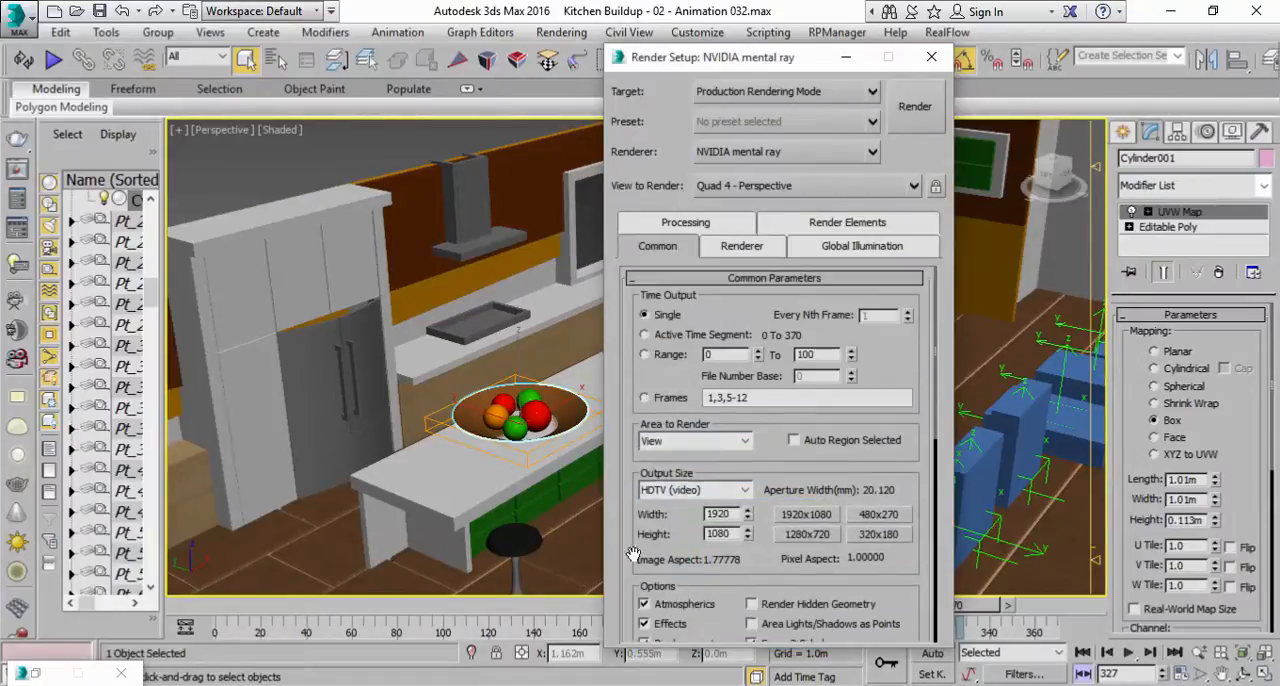
click(845, 57)
drag(680, 607, 1060, 607)
click(193, 673)
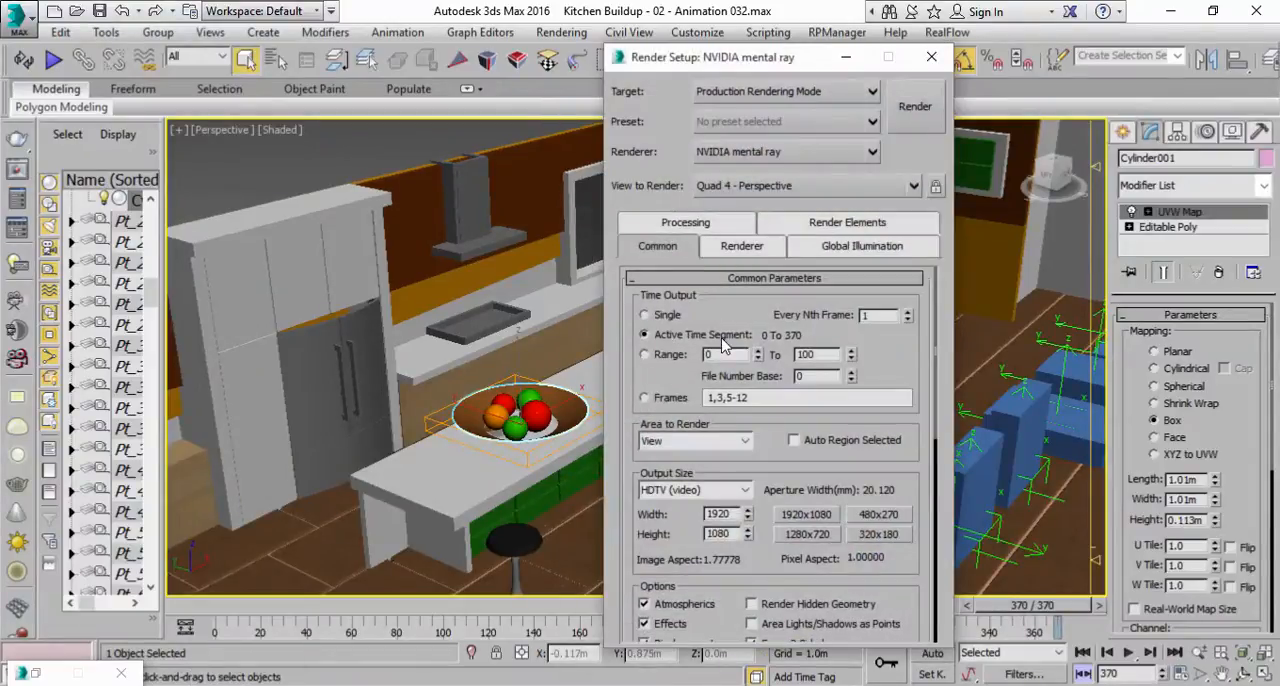
Set the animation's time display to MM:SS:TICKS in the time configuration.
click(1180, 675)
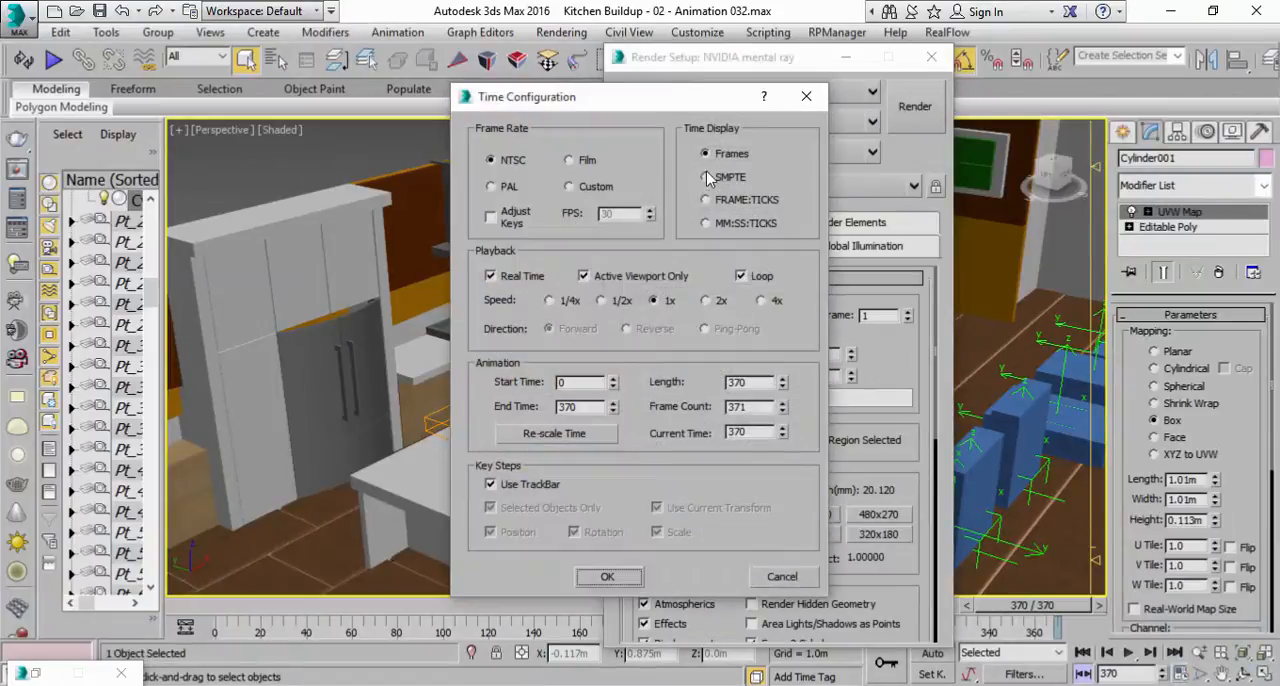
click(707, 224)
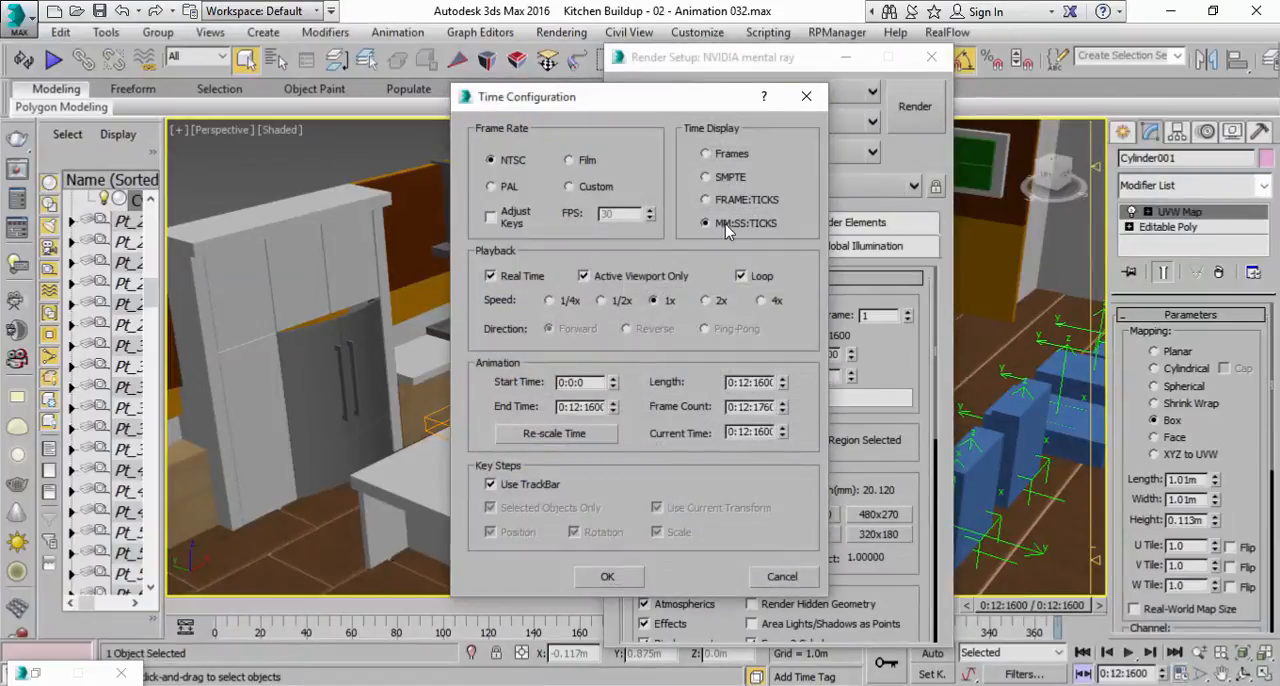
click(548, 438)
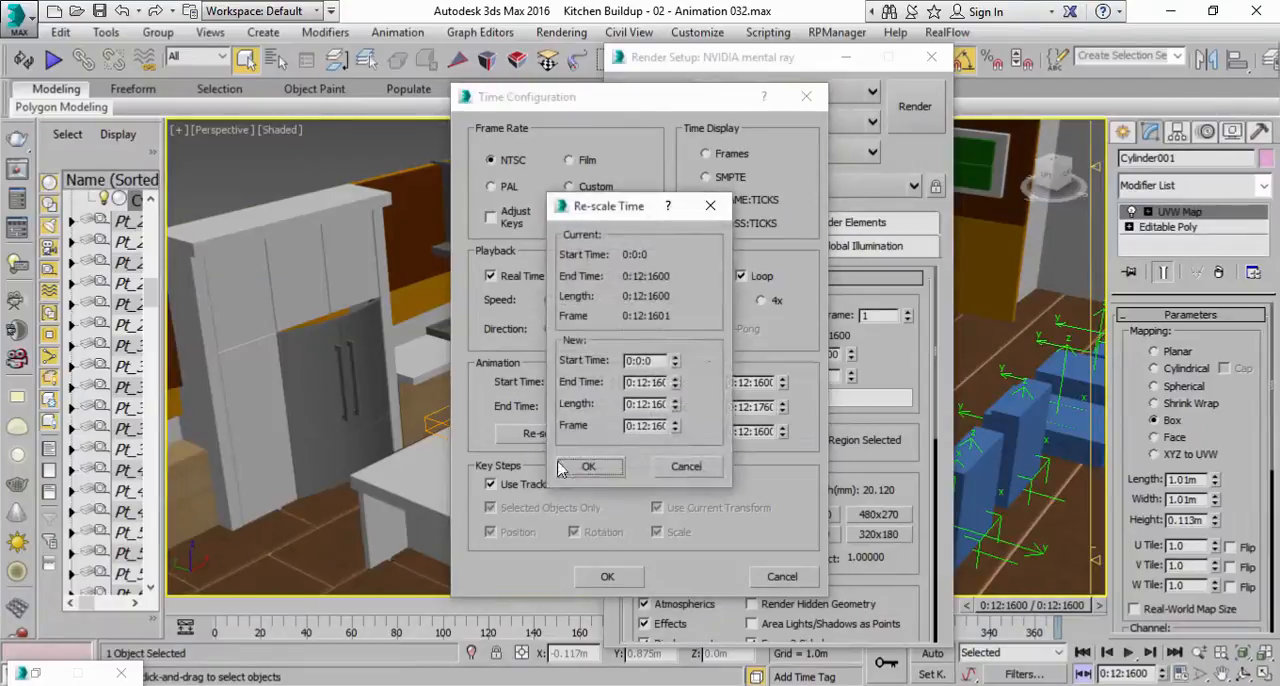
click(609, 580)
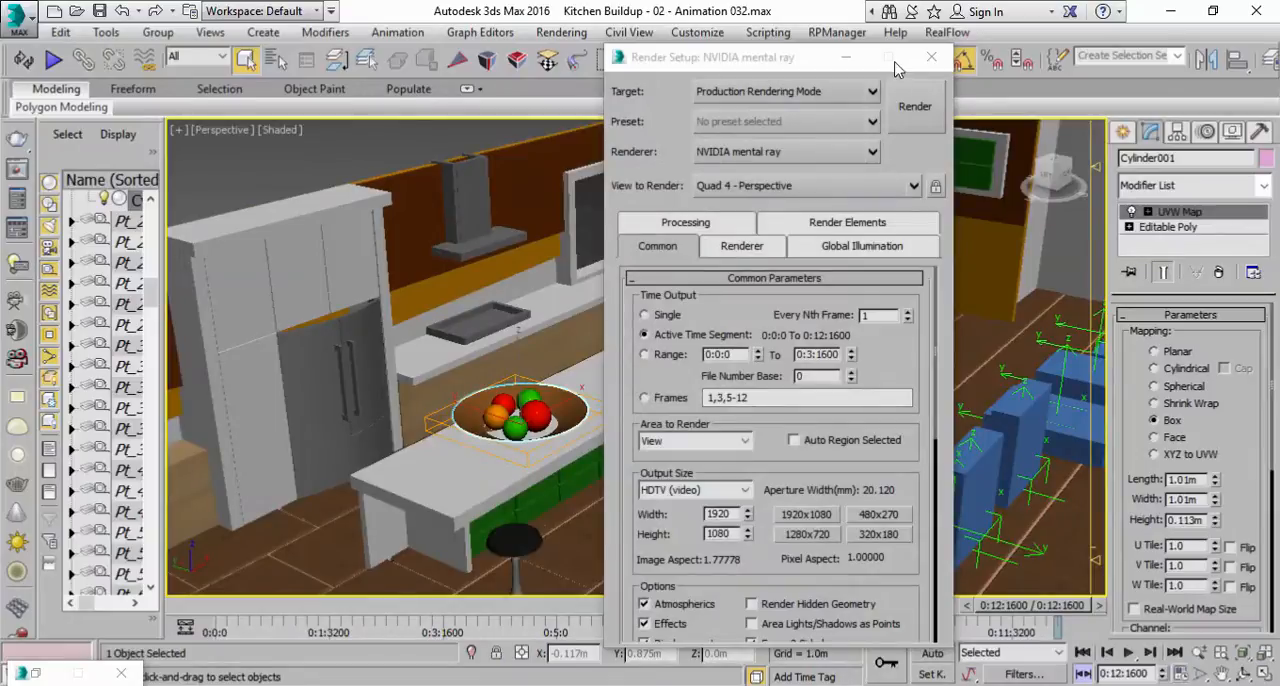
Minimize the render setup, orbit the perspective view to a low, wide angle of the kitchen, and show safe frames.
click(847, 57)
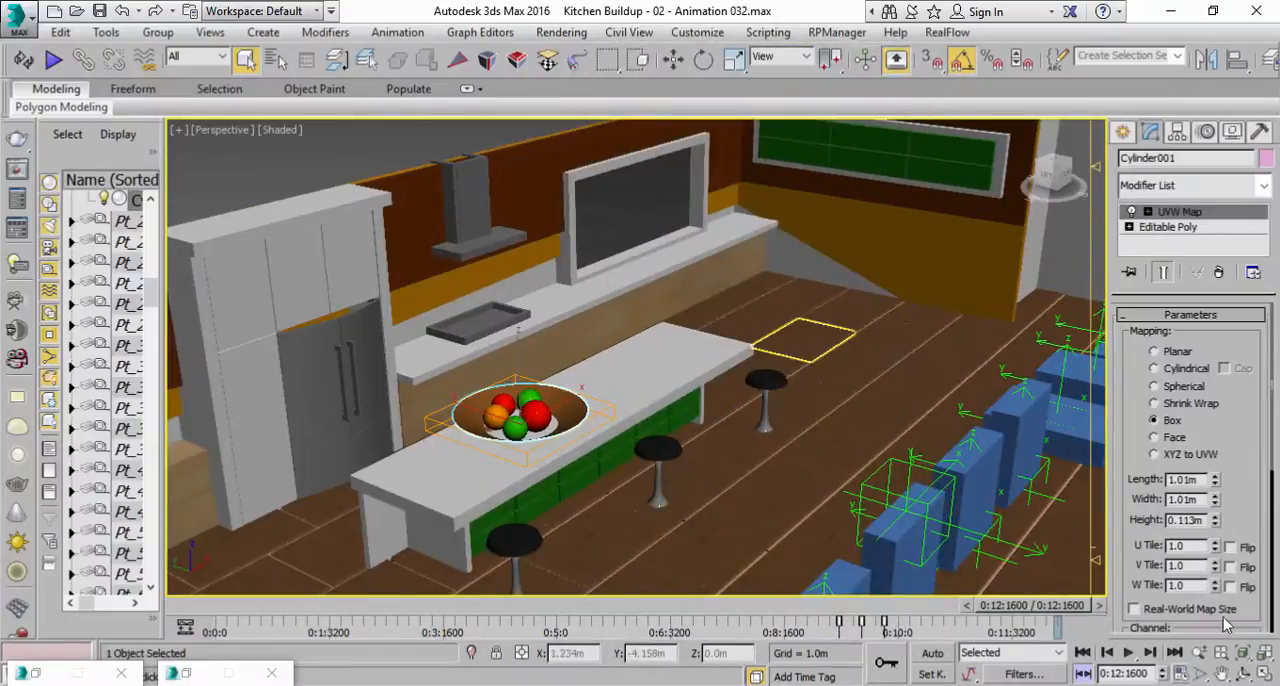
click(1244, 675)
drag(507, 359, 637, 326)
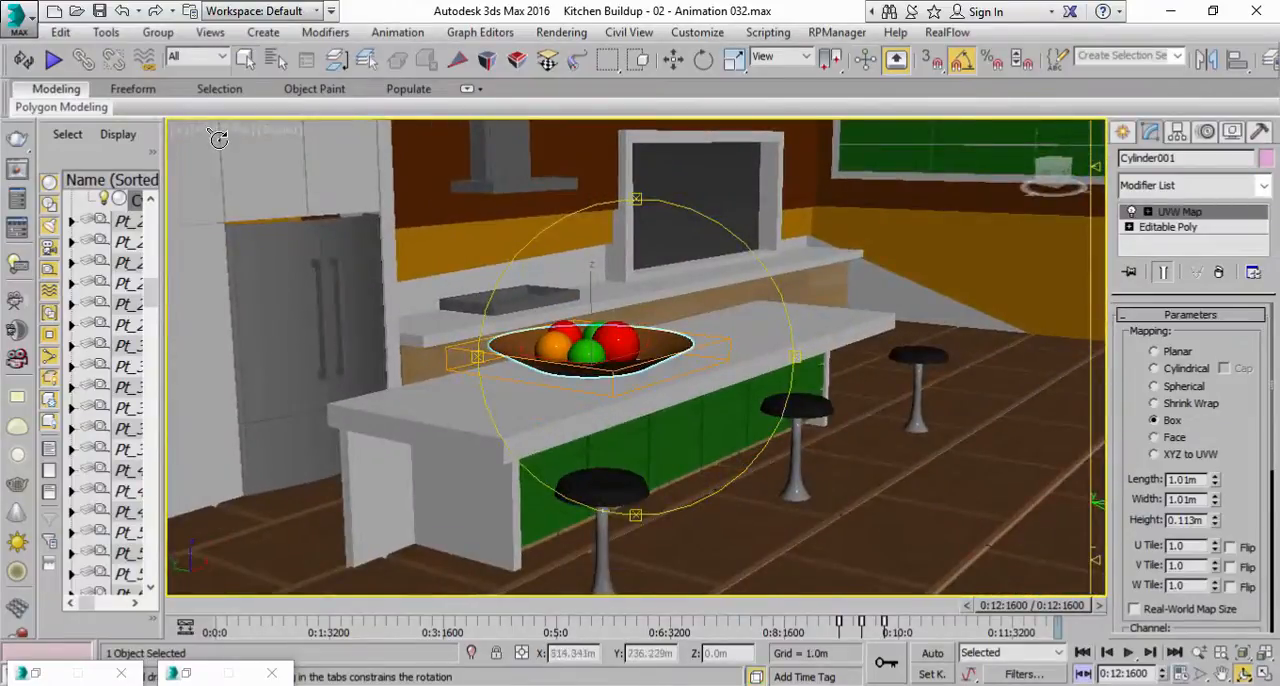
scroll(628, 355, down, 5)
drag(627, 370, 646, 330)
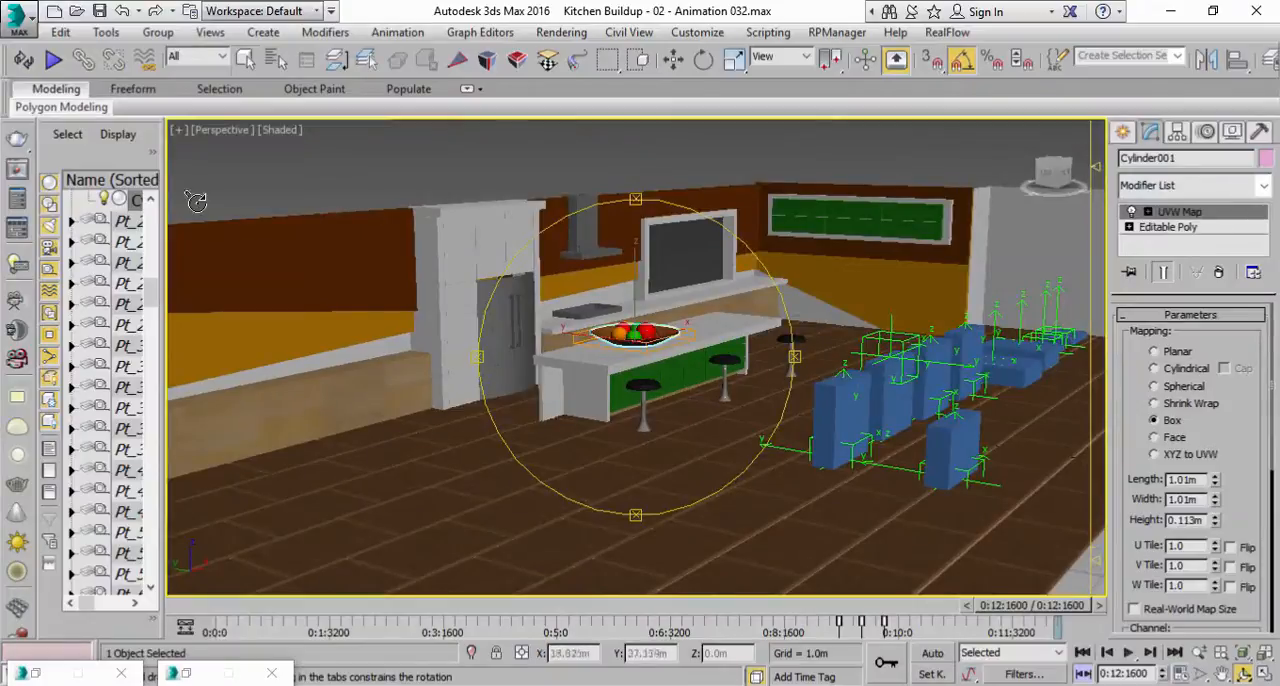
click(221, 131)
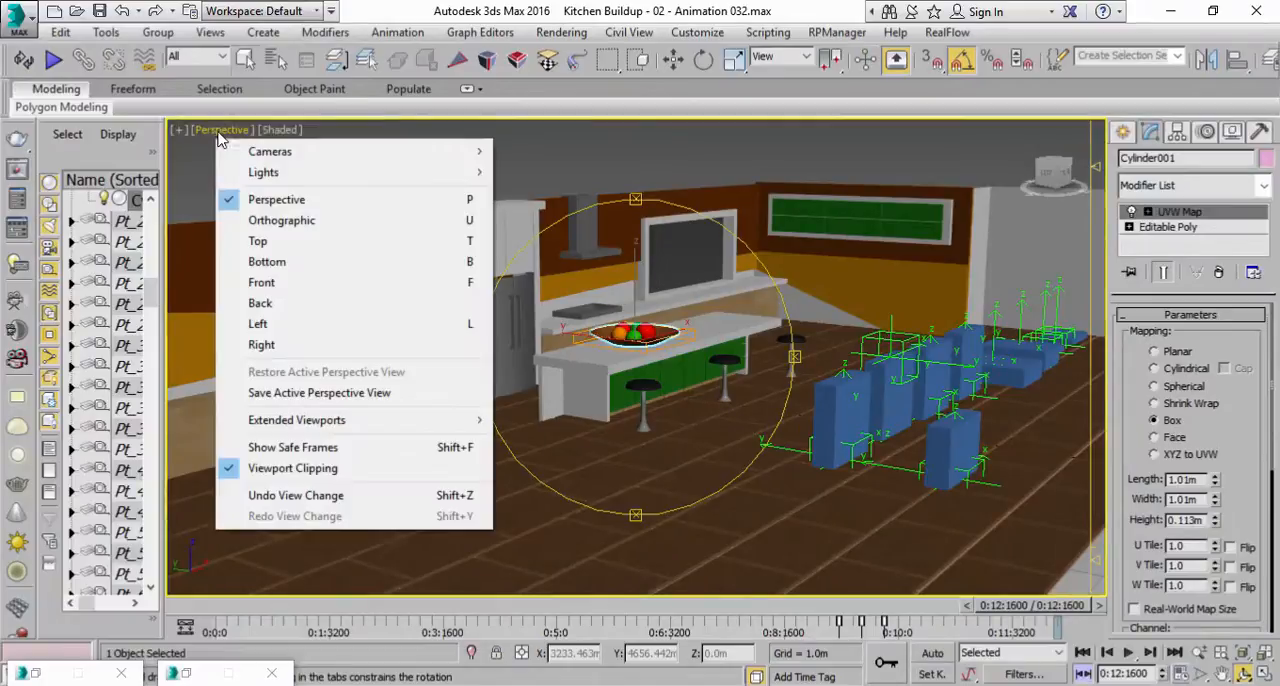
click(357, 449)
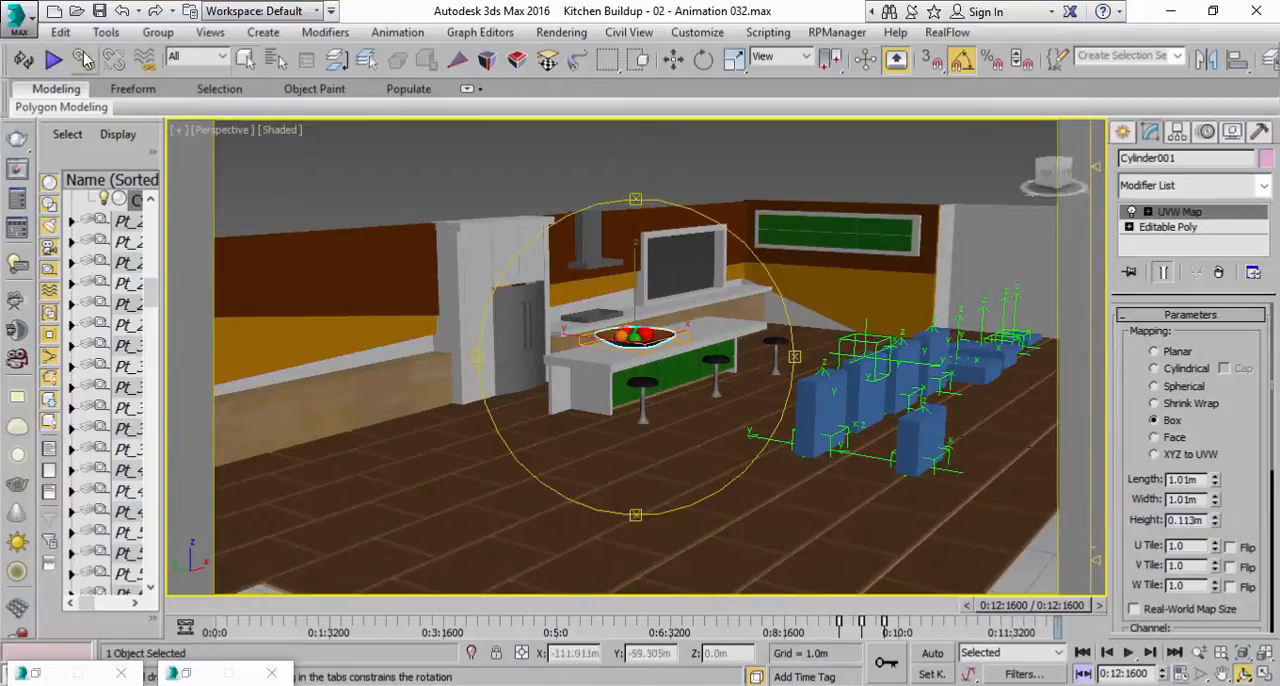
Reframe the kitchen from a lower, closer angle within the safe frames and deselect the fruit bowl.
drag(673, 365, 1042, 178)
click(1199, 652)
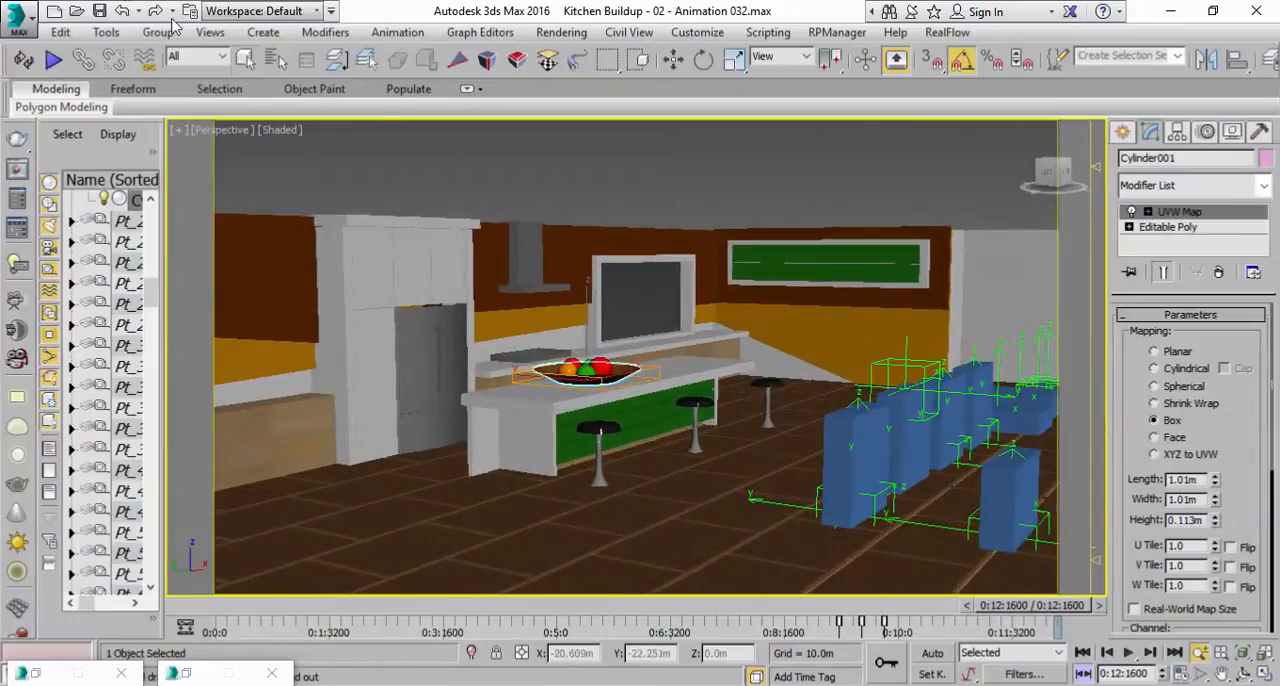
click(246, 59)
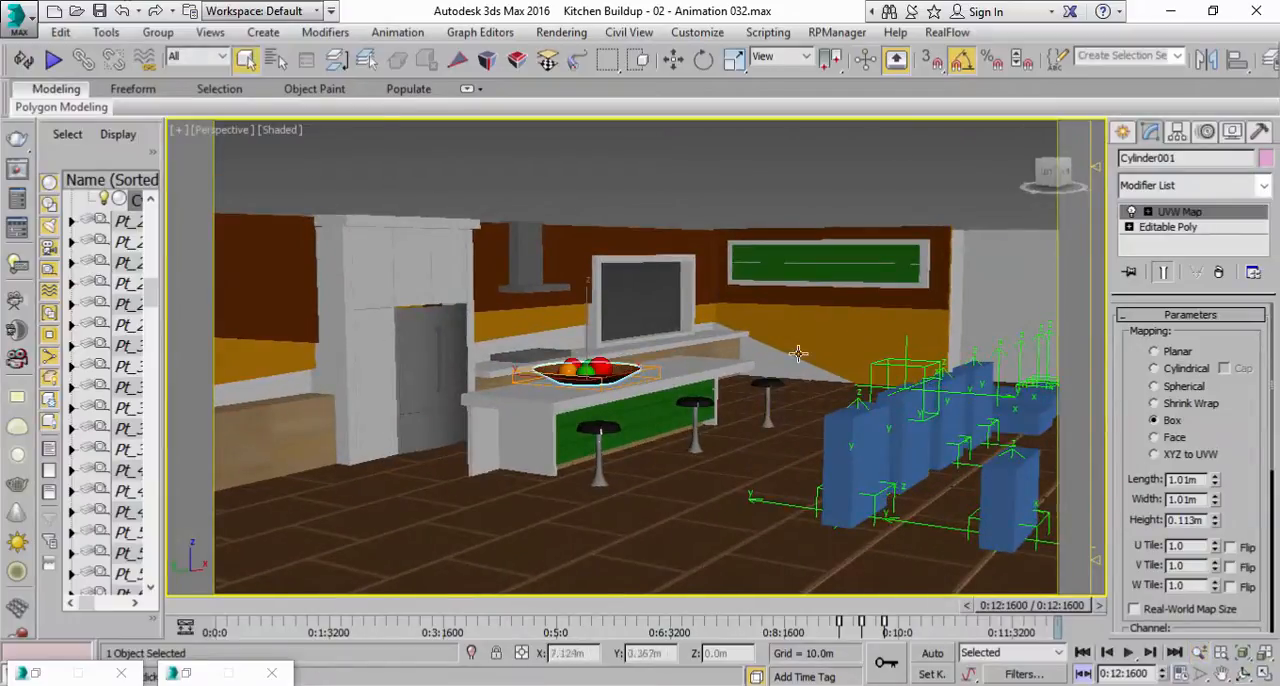
click(700, 182)
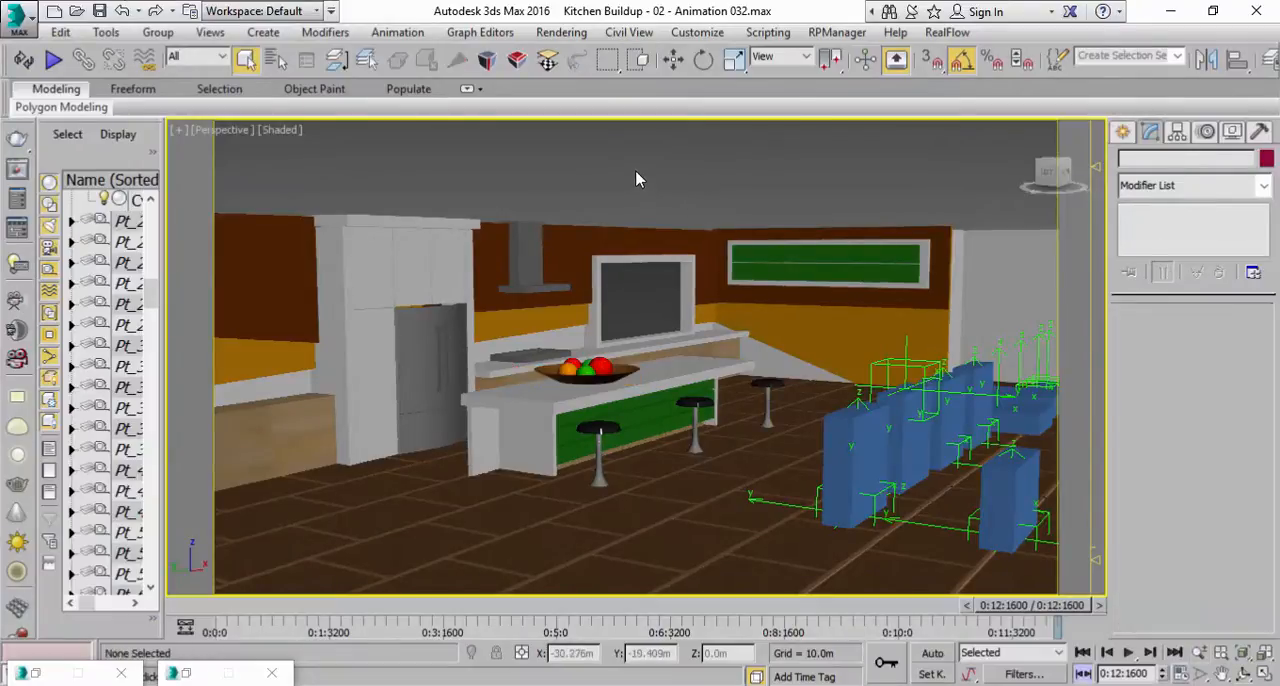
Try unhiding all objects together with all layers, and undo it.
right_click(637, 179)
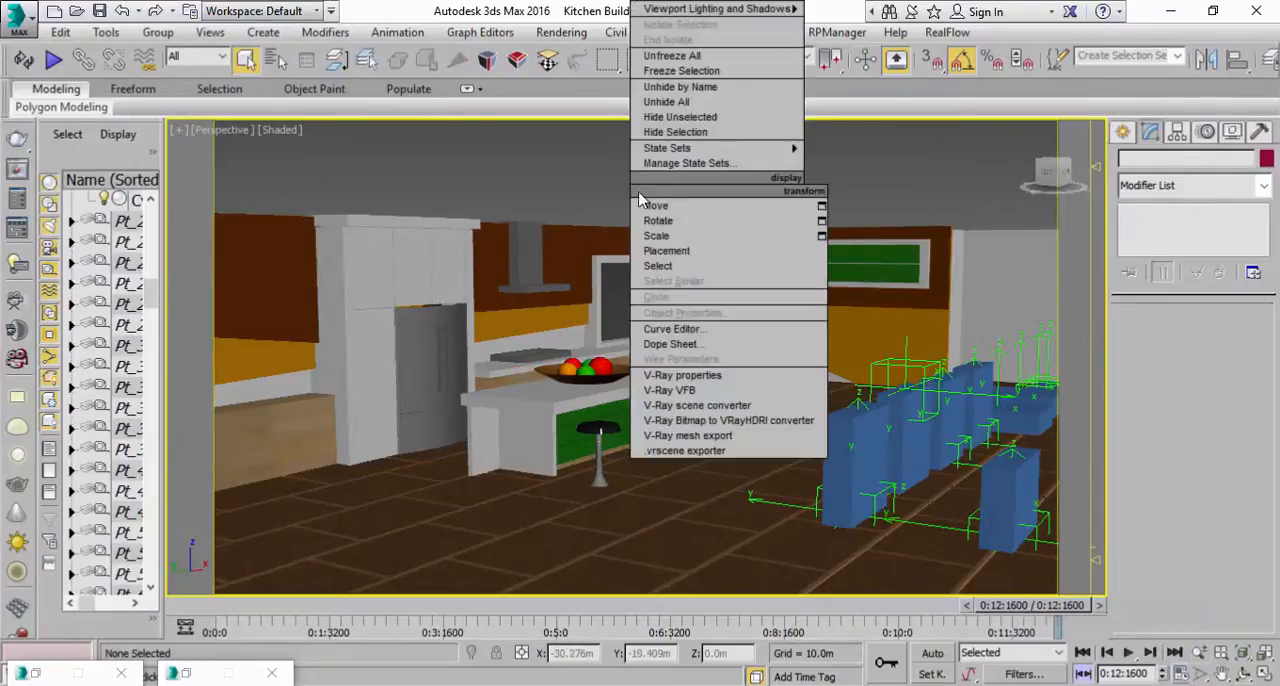
click(697, 104)
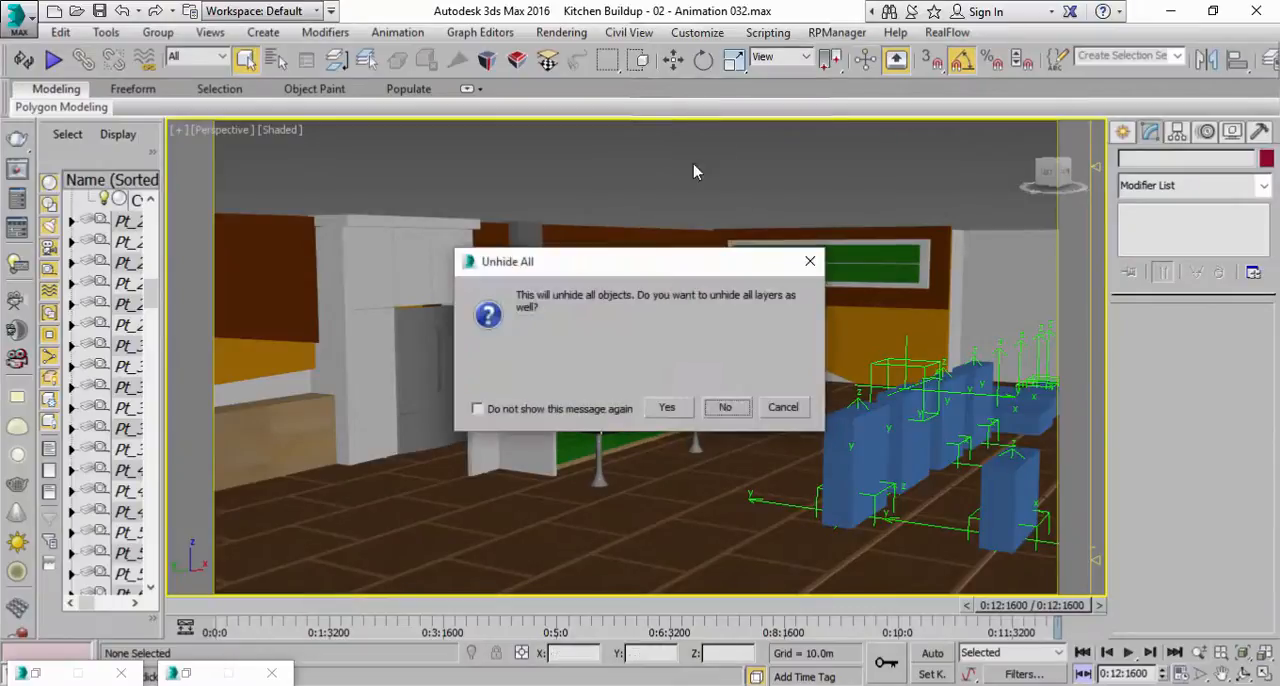
click(683, 412)
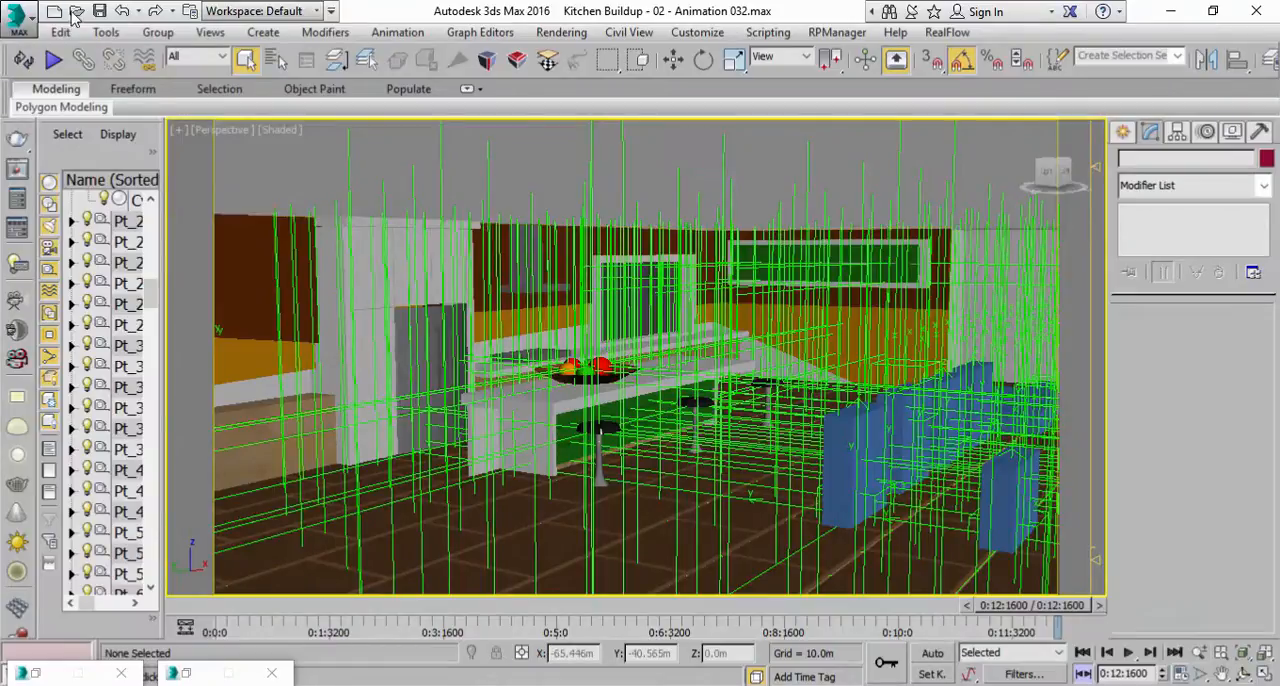
click(121, 10)
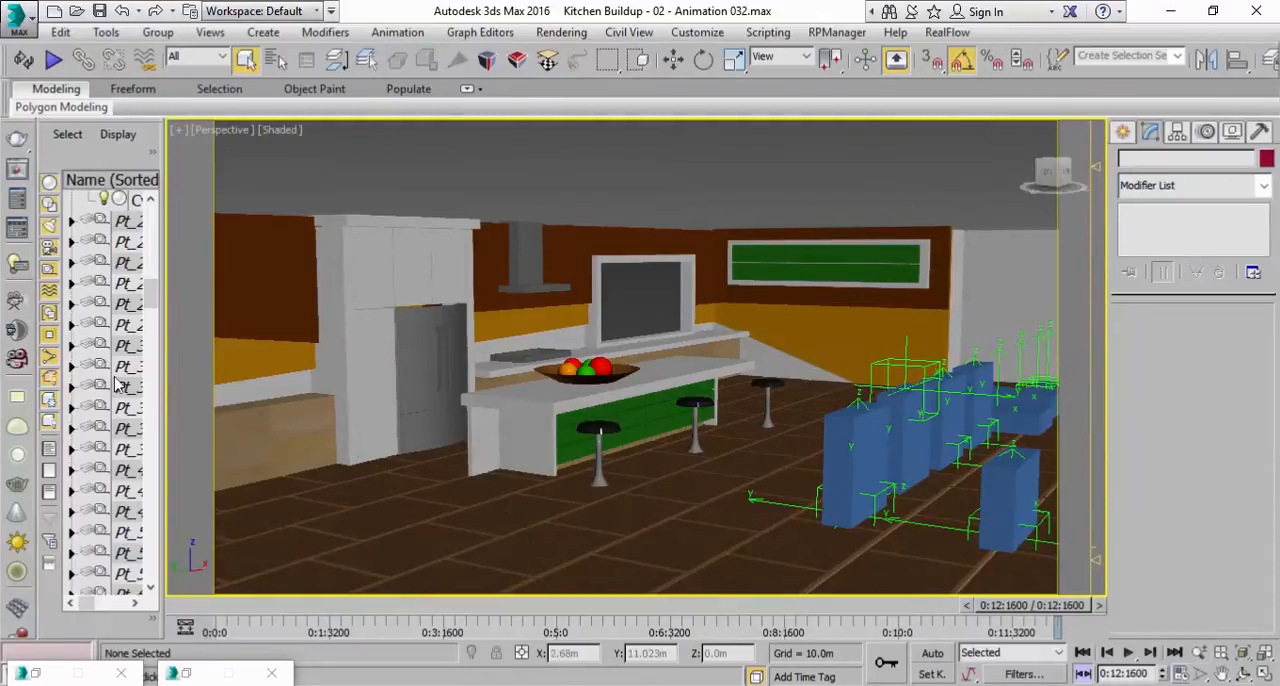
Widen the scene object list, check some of the Pt_2 and Pt_3 point helpers in it, and narrow it again.
drag(162, 372, 350, 378)
click(140, 226)
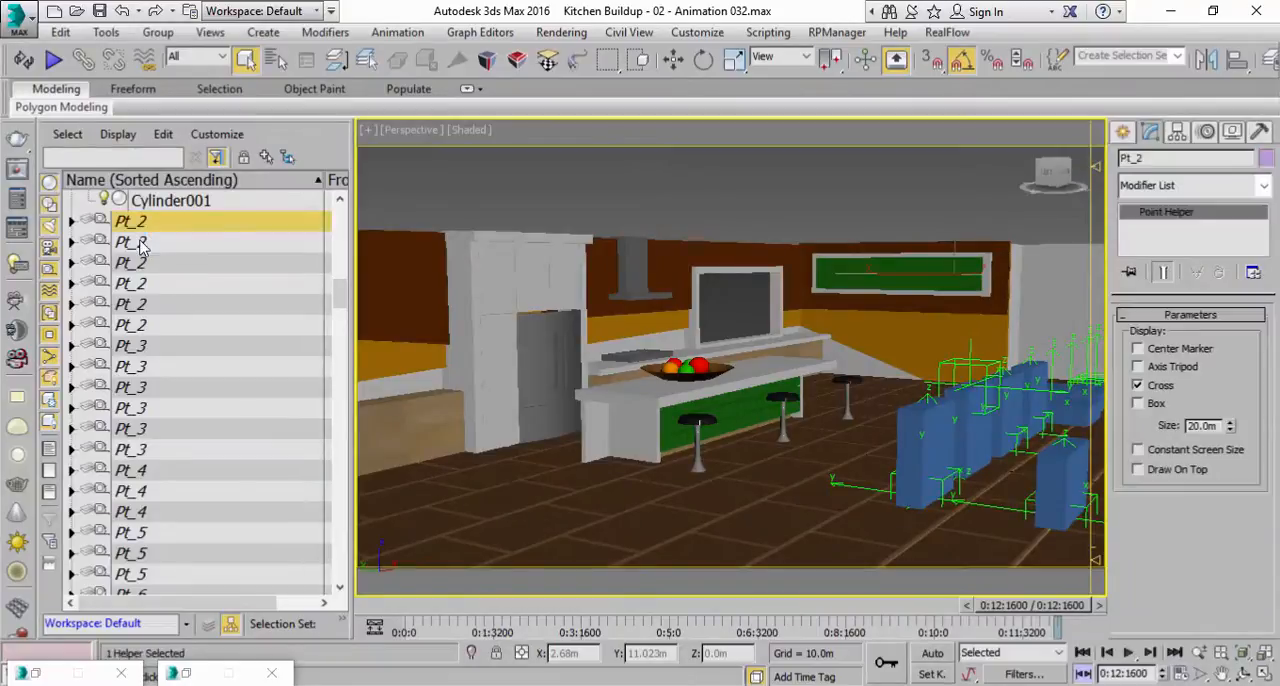
click(140, 243)
click(141, 304)
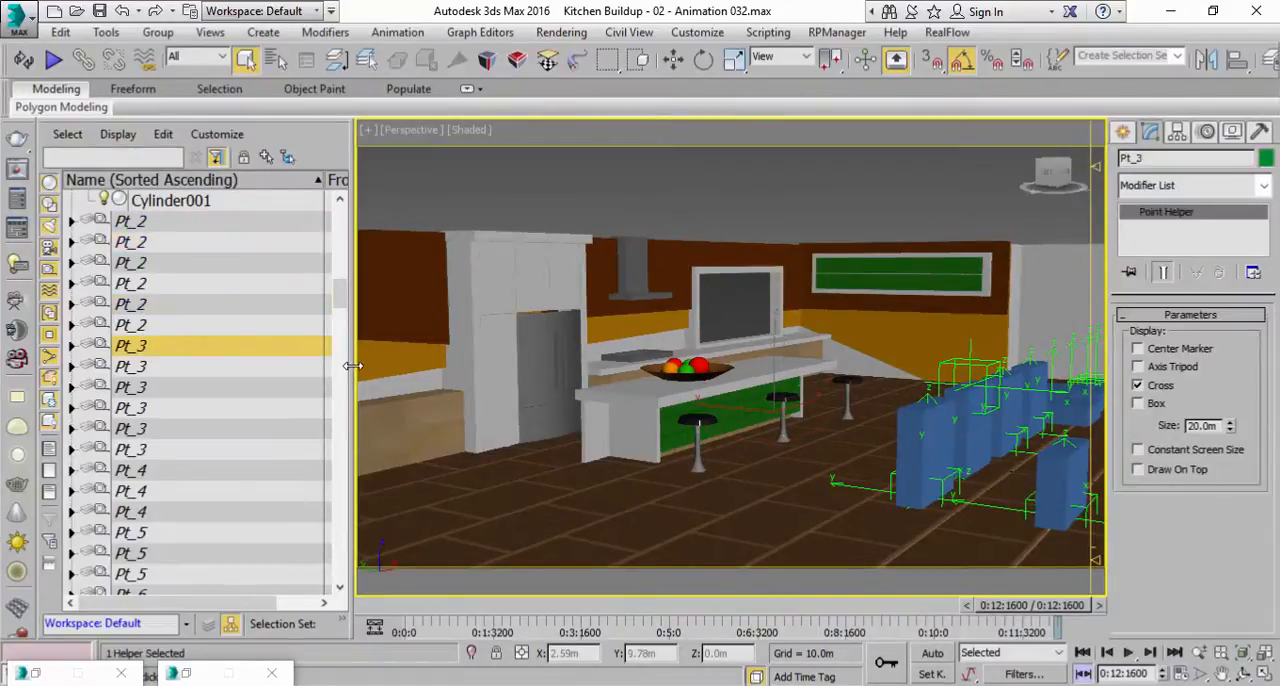
drag(350, 366, 203, 348)
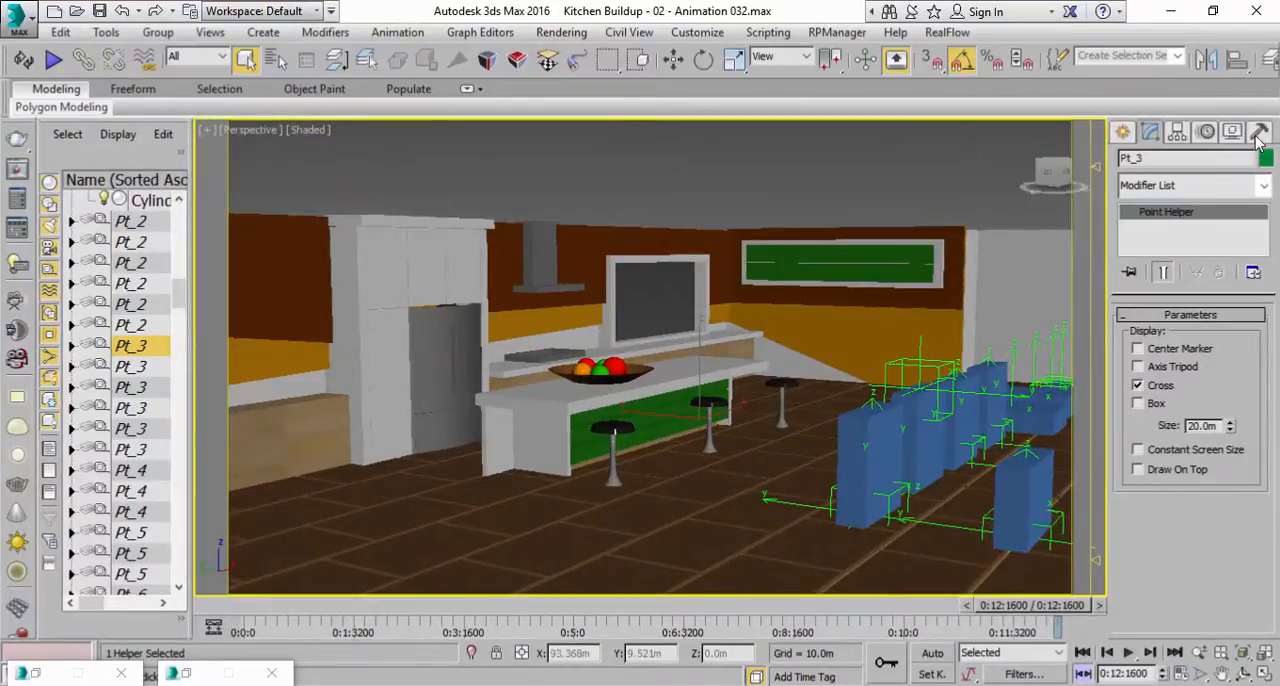
Unhide only the Ceilling object by name.
click(1236, 133)
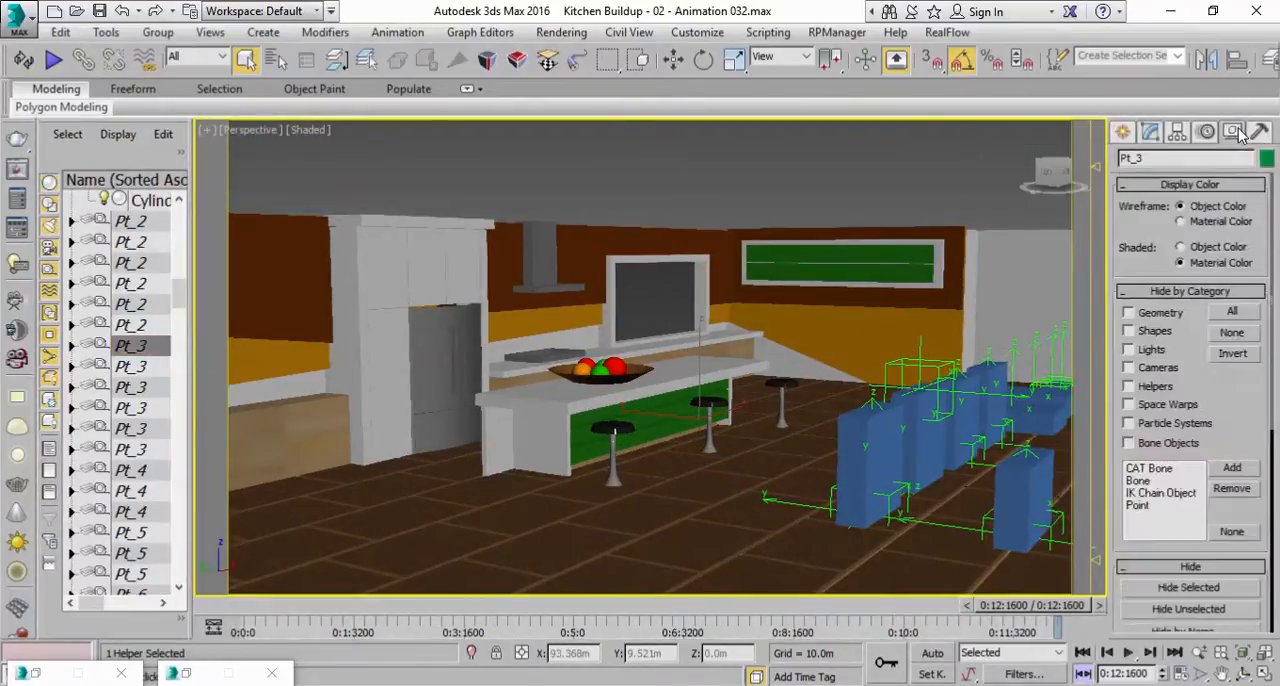
scroll(1120, 440, down, 3)
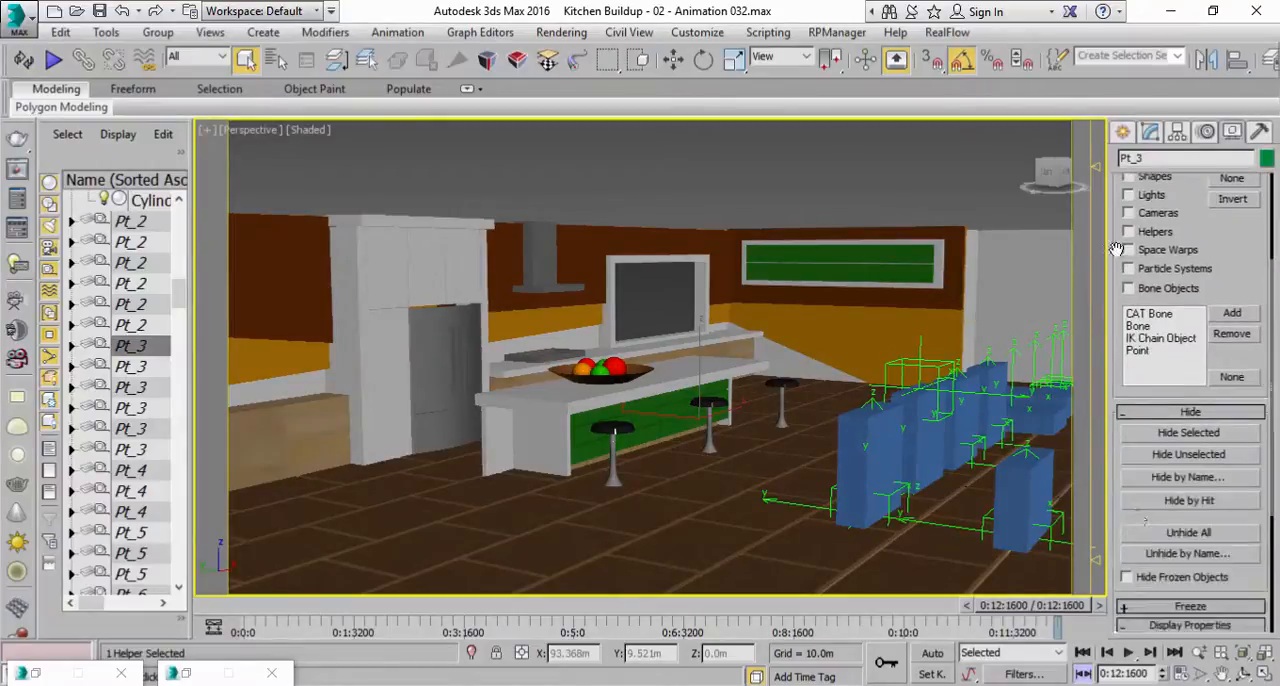
click(1188, 520)
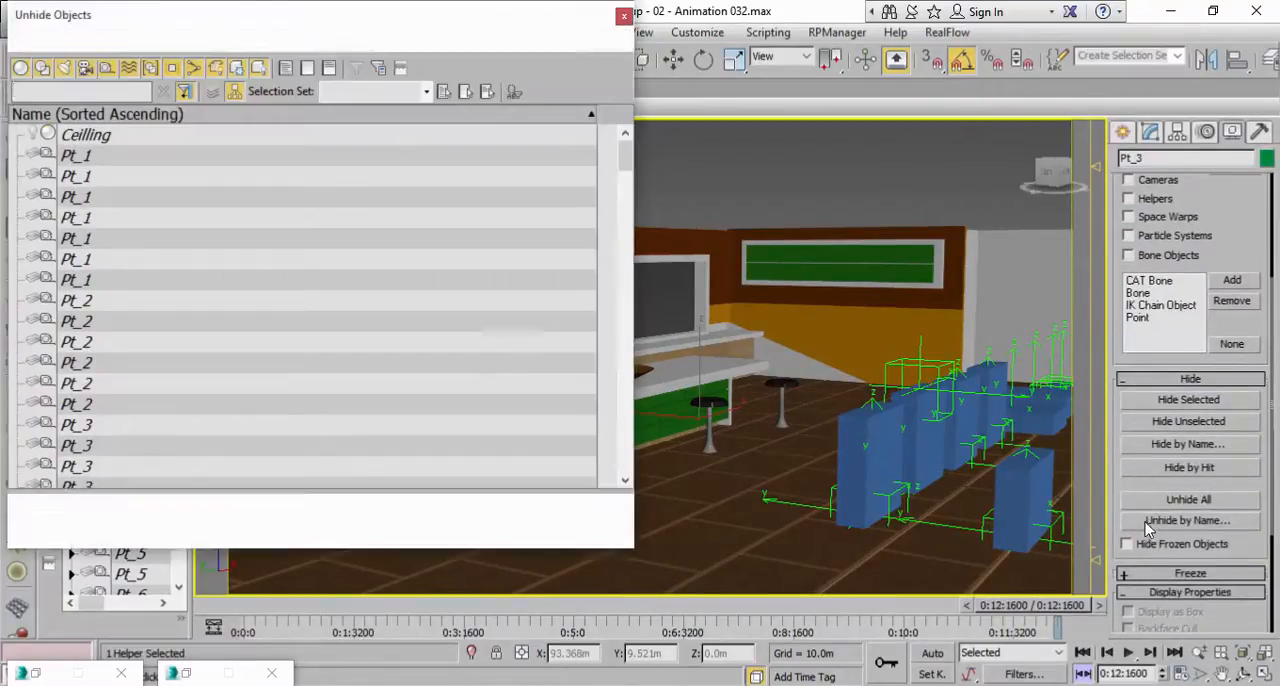
click(118, 140)
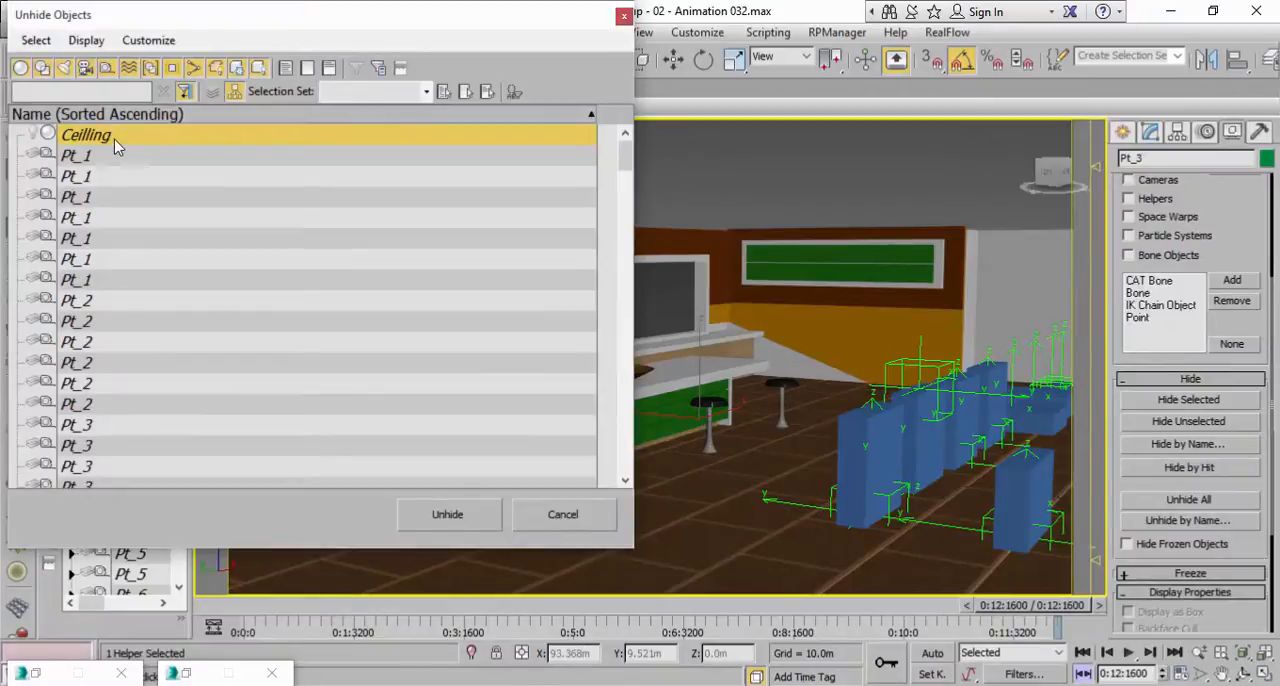
click(475, 513)
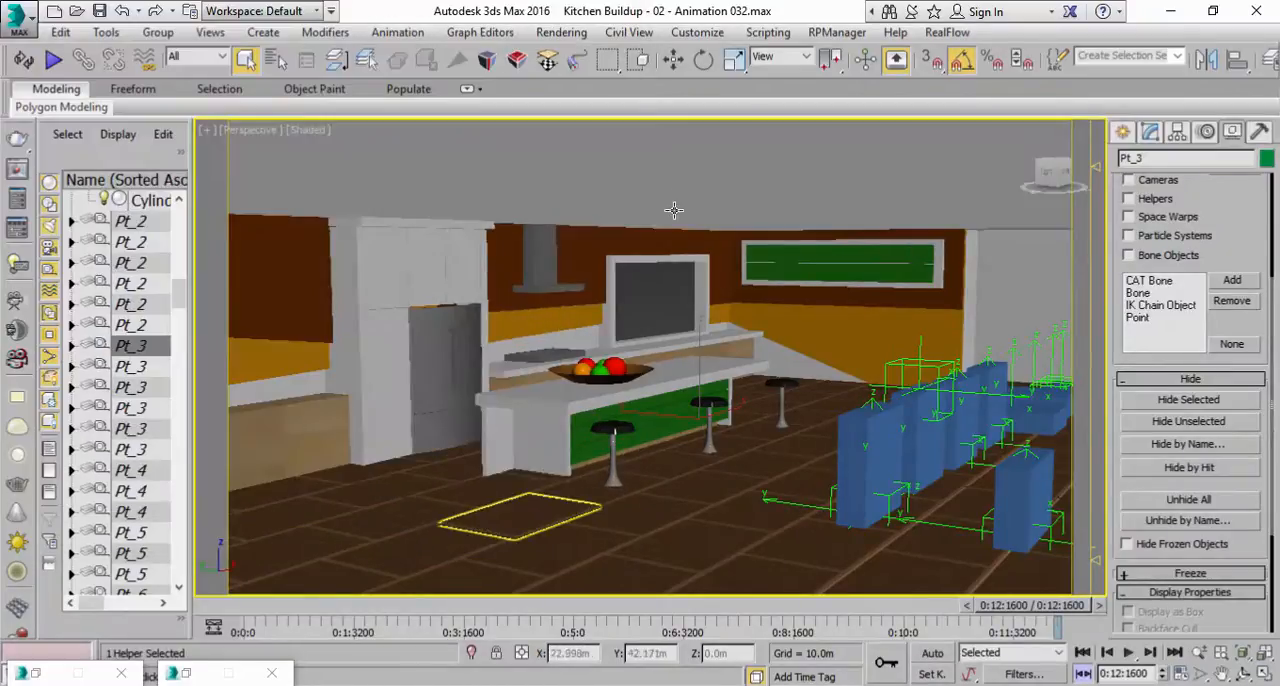
Select the kitchen ceiling, assign it the white Wall material, and put the material editor away.
click(674, 199)
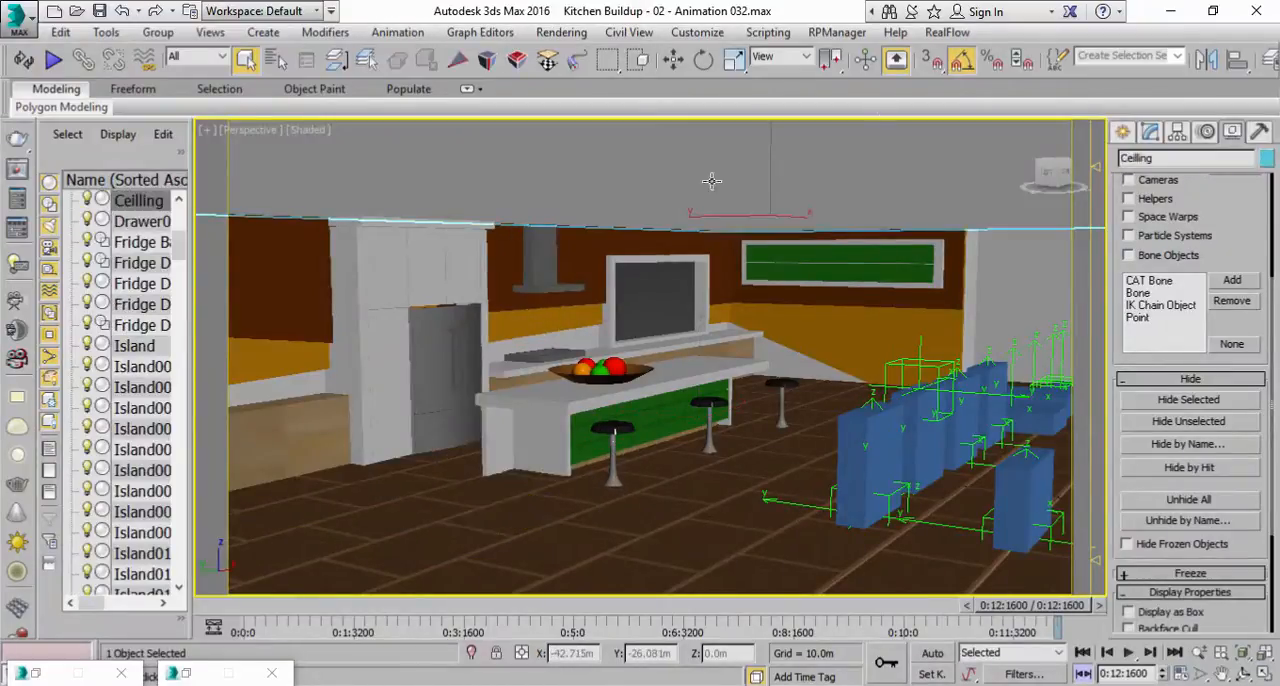
drag(1149, 66, 896, 66)
click(1182, 60)
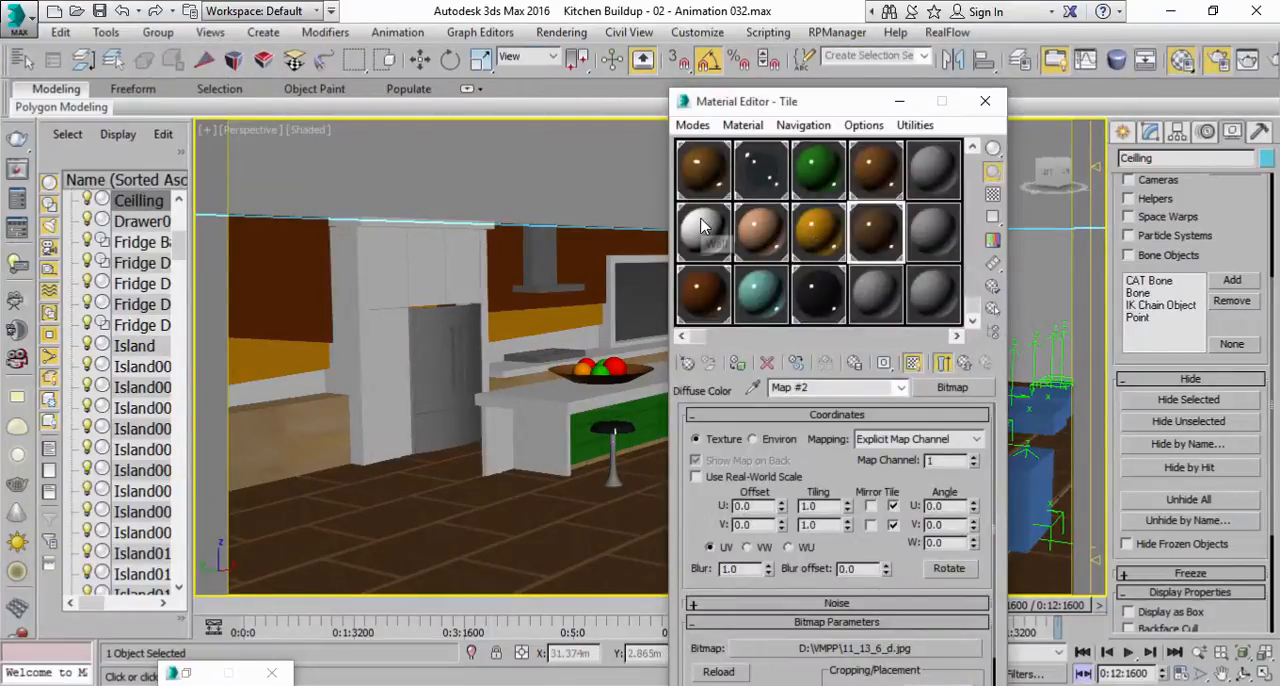
click(945, 184)
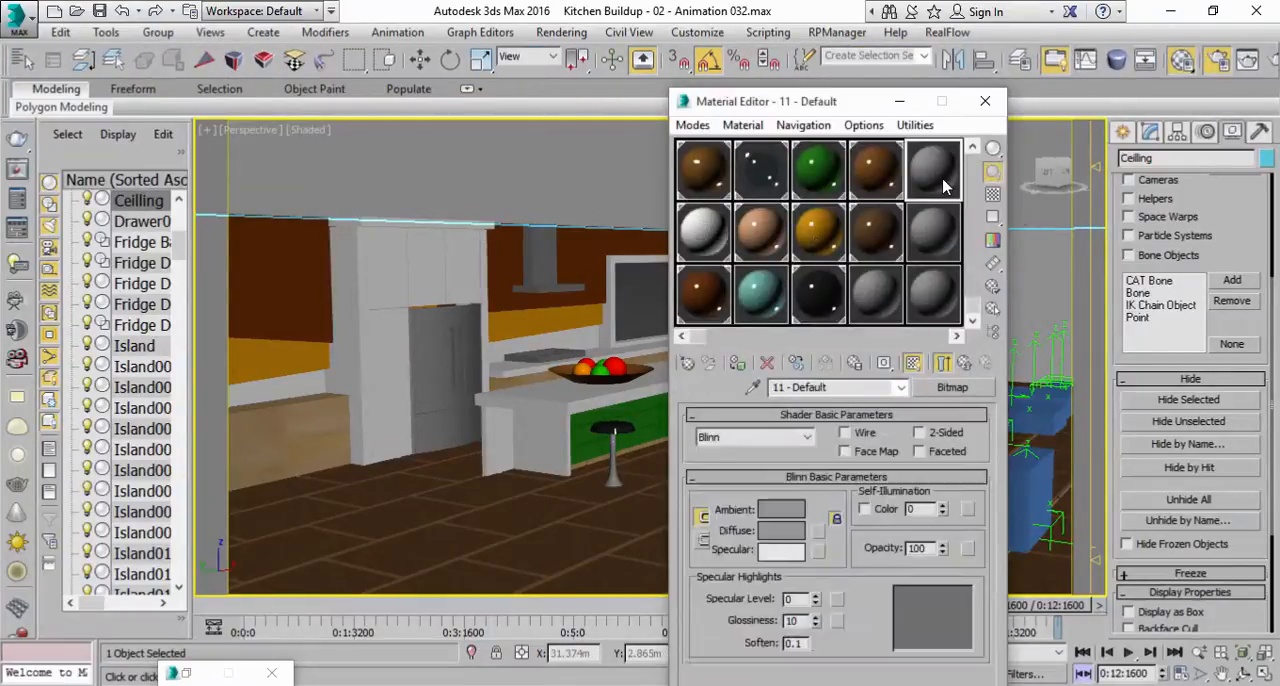
click(705, 235)
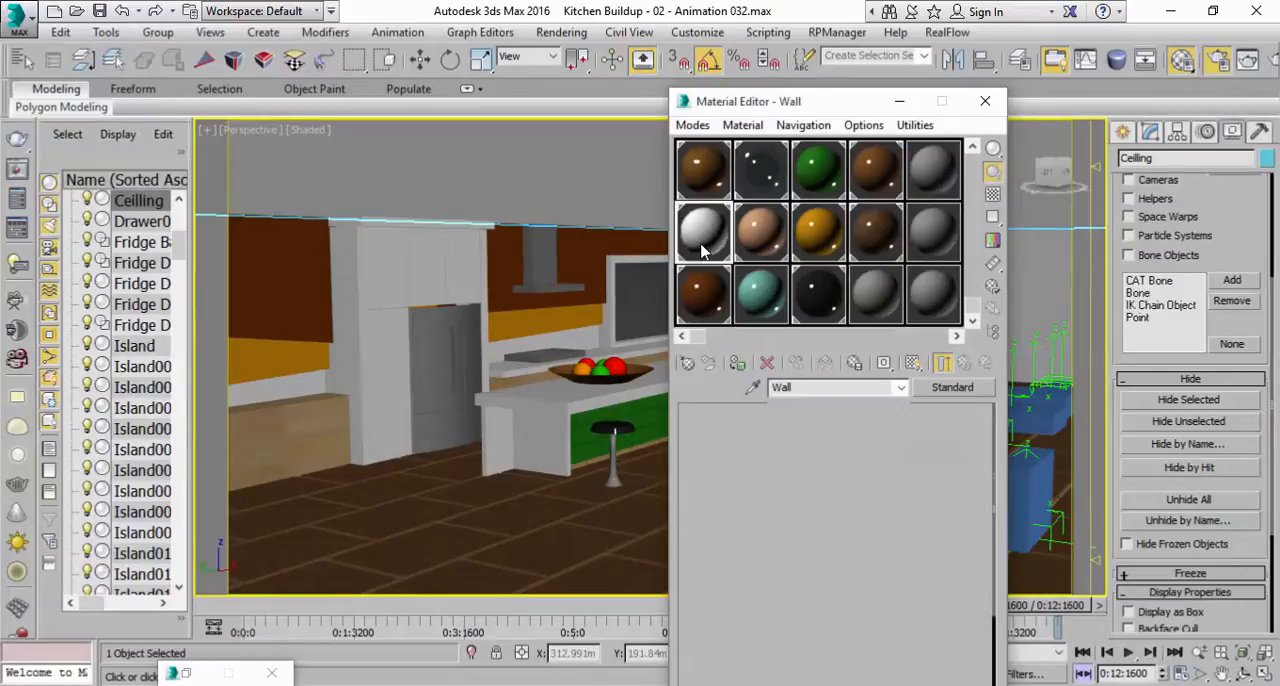
click(582, 181)
click(725, 344)
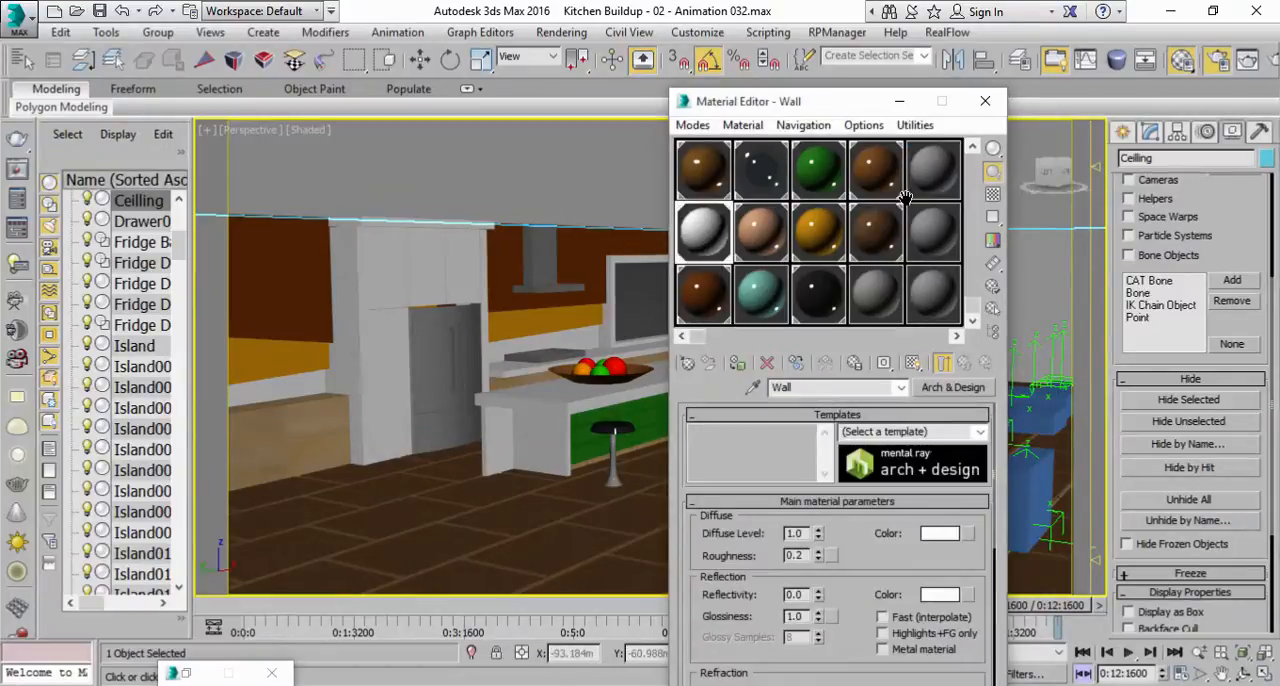
click(903, 105)
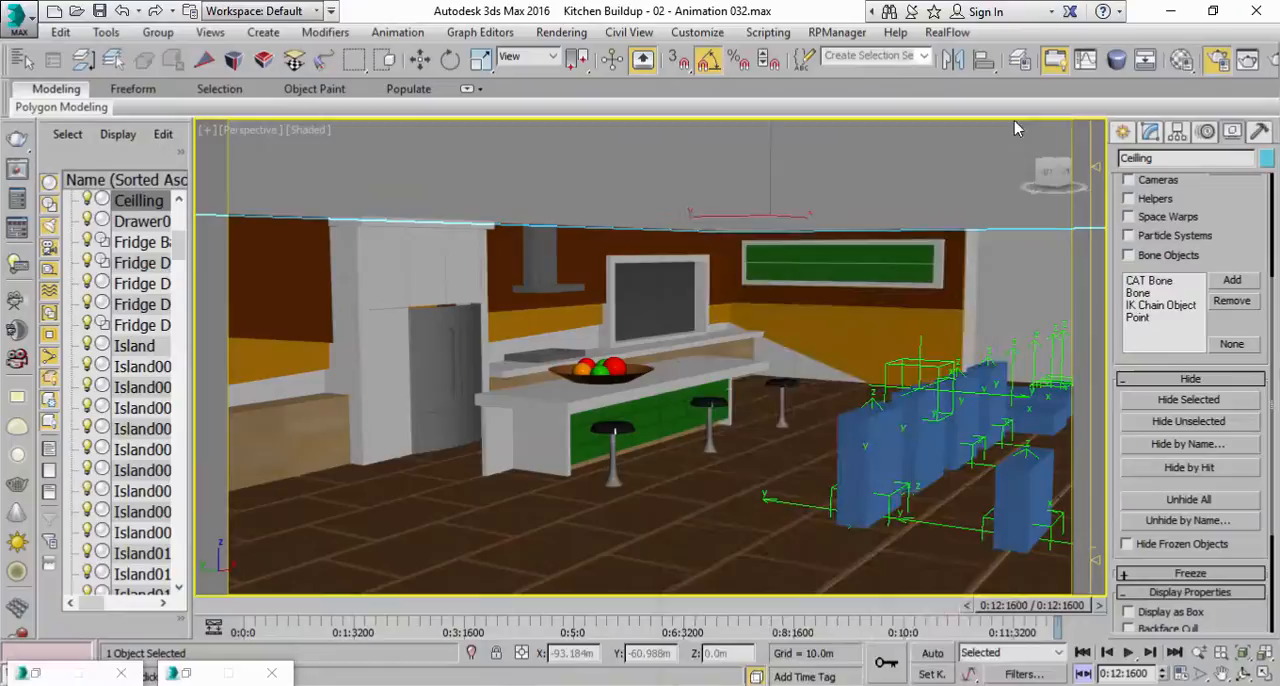
Show the ceiling's modifier settings and reframe the kitchen in the perspective view.
click(1150, 132)
alt+middle_drag(828, 432, 865, 408)
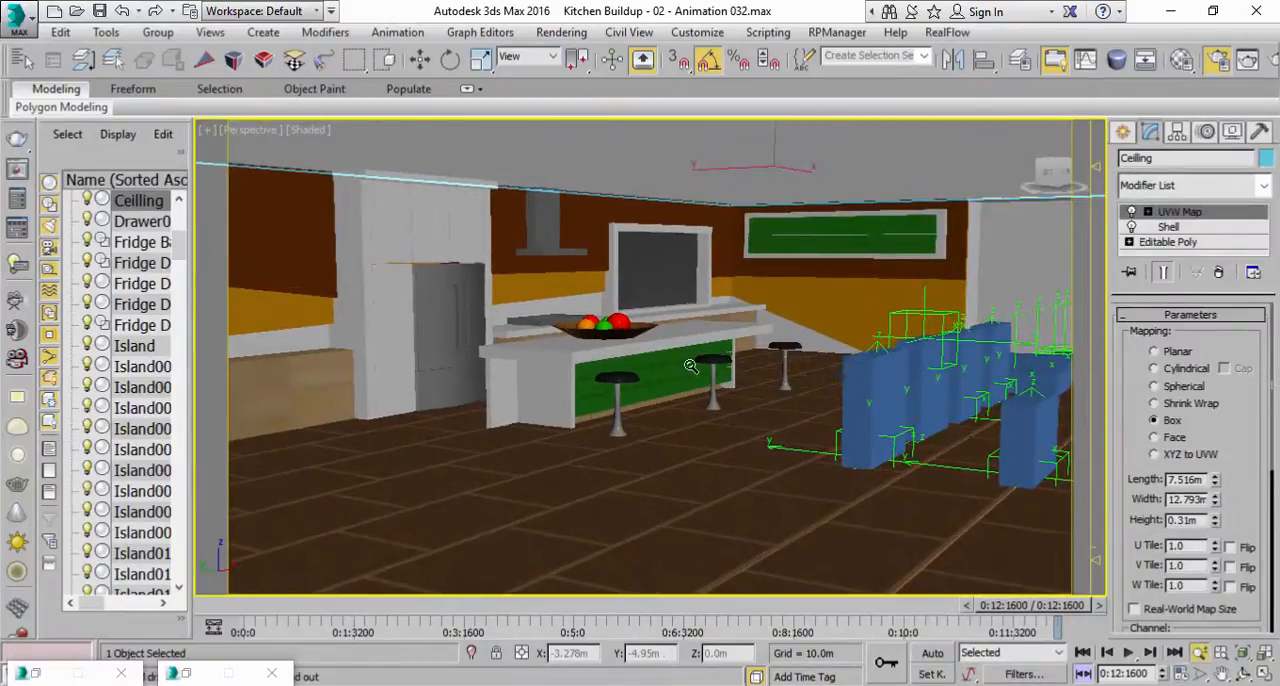
scroll(693, 358, up, 3)
middle_drag(705, 353, 738, 367)
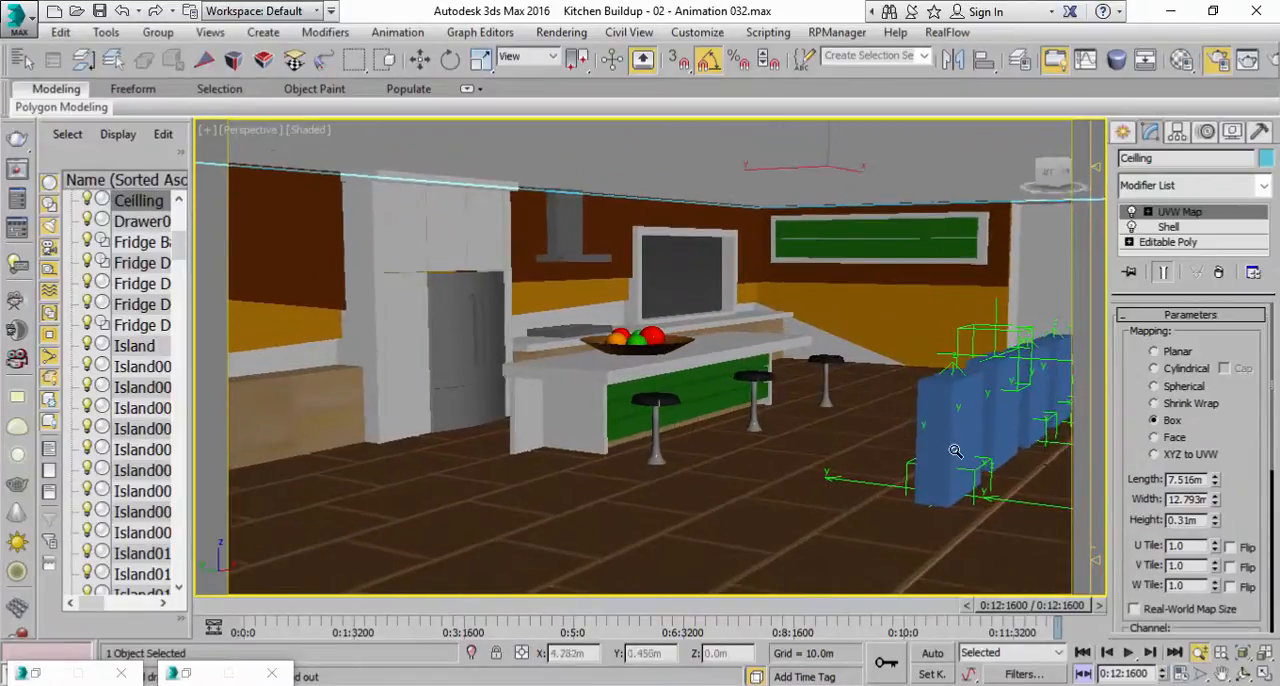
Try creating a physical camera and then a standard camera from the current view, undoing each one.
click(211, 35)
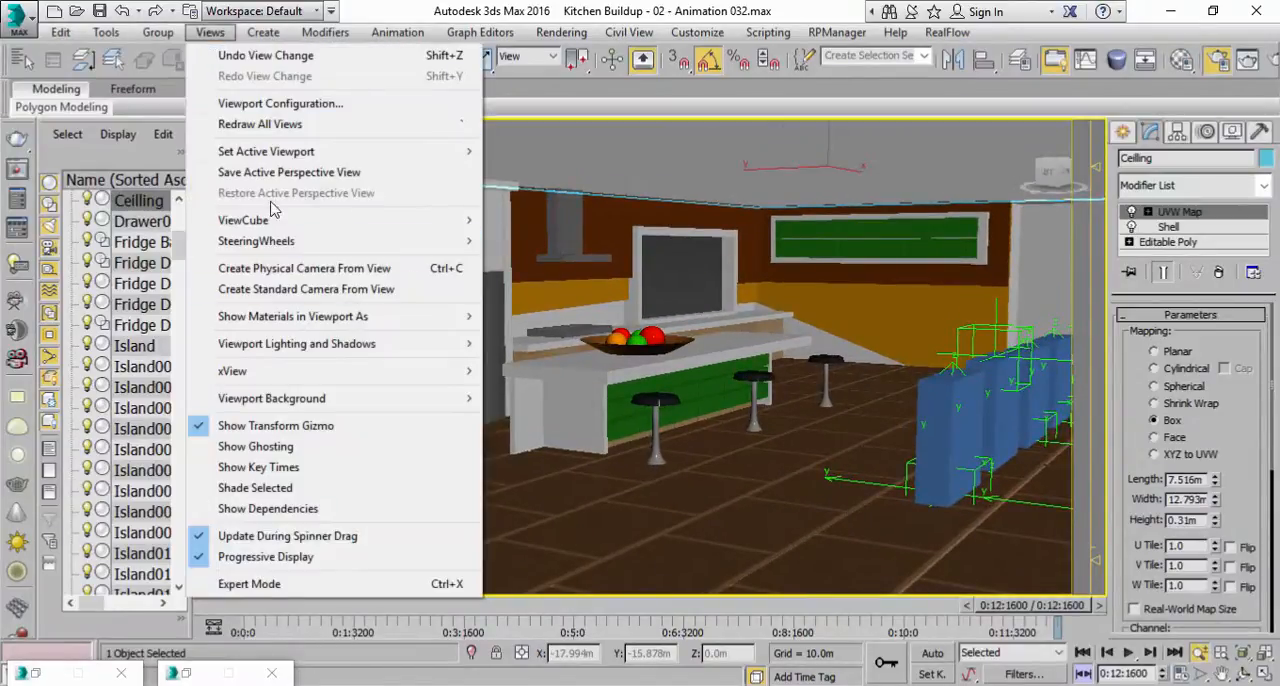
click(346, 270)
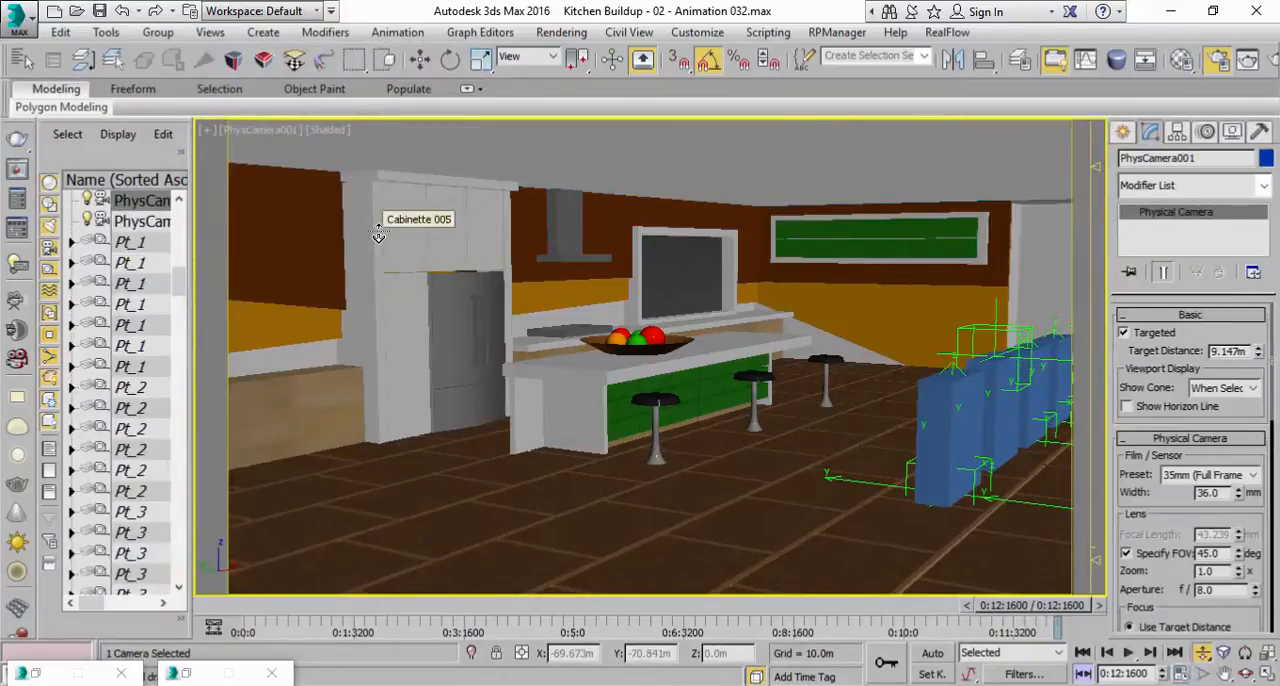
key(ctrl+z)
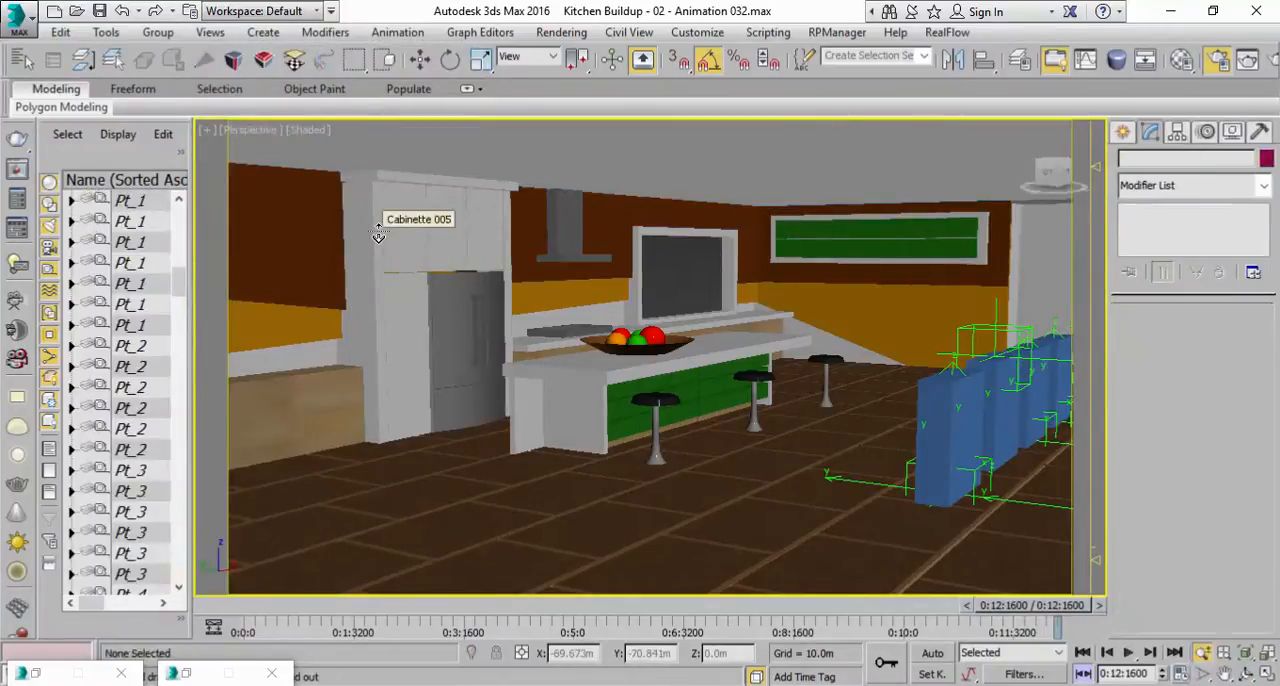
click(209, 33)
click(293, 293)
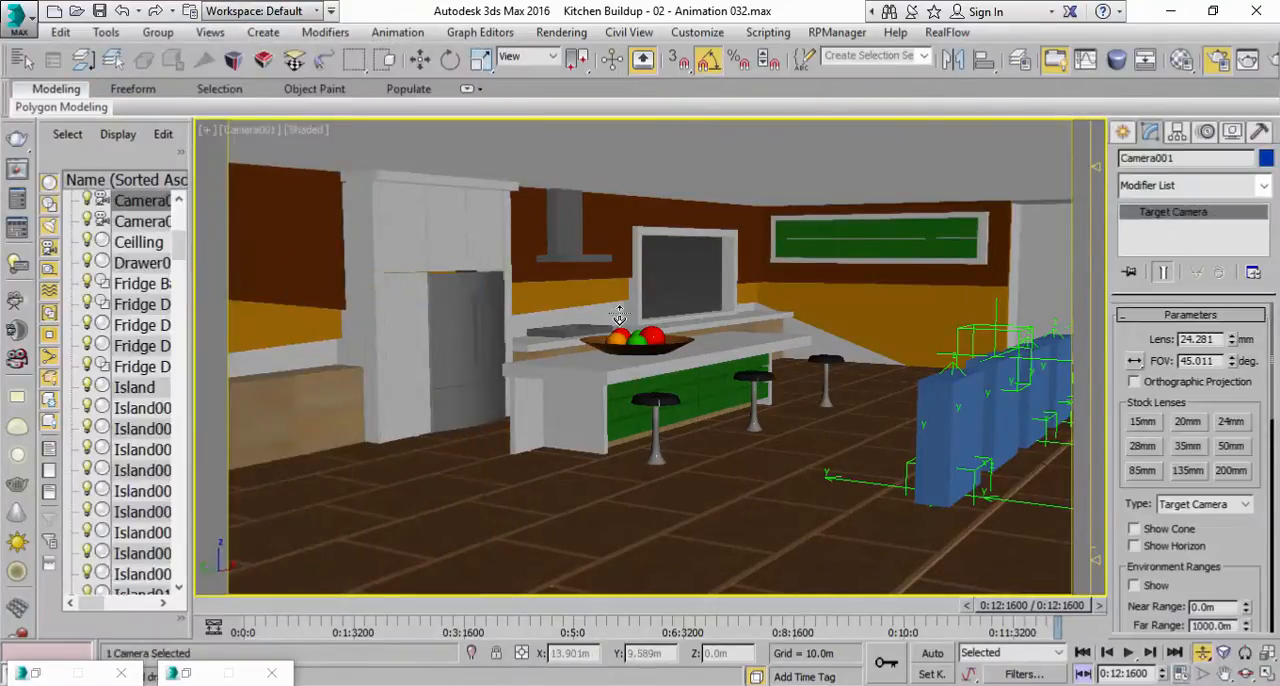
key(ctrl+z)
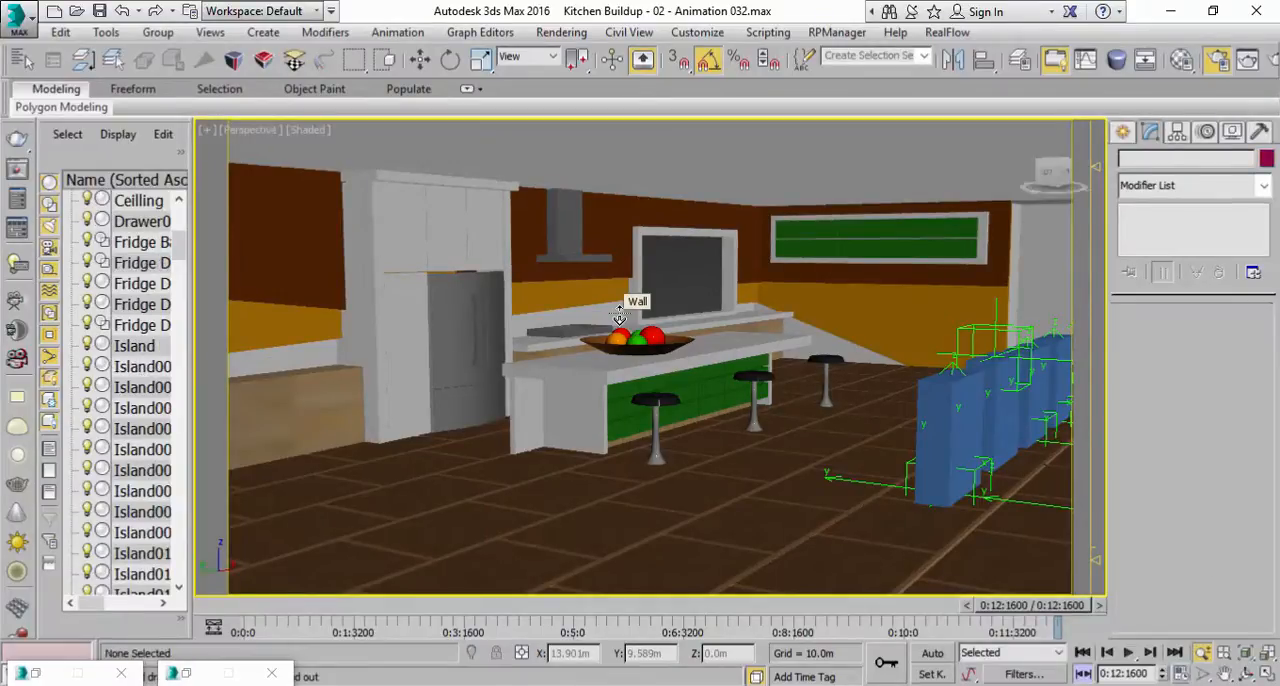
Restore the four-viewport layout, start a standard Target camera, and frame the whole room in the Top view.
click(1254, 670)
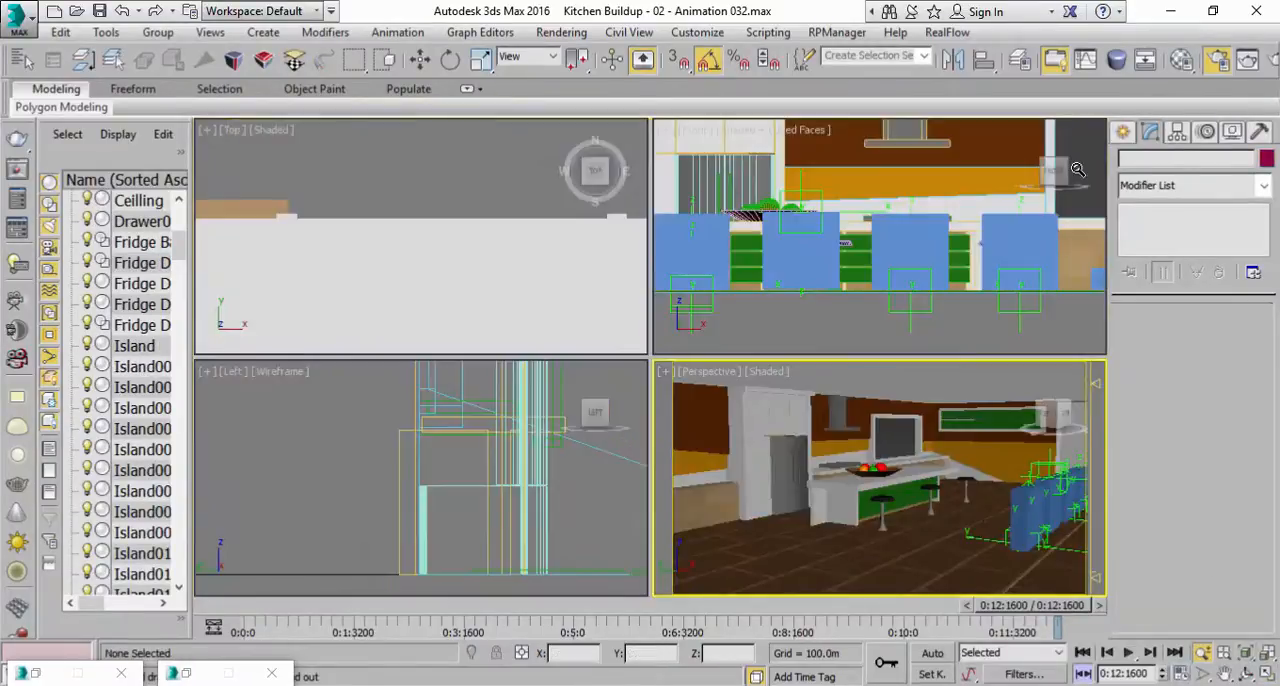
click(1121, 134)
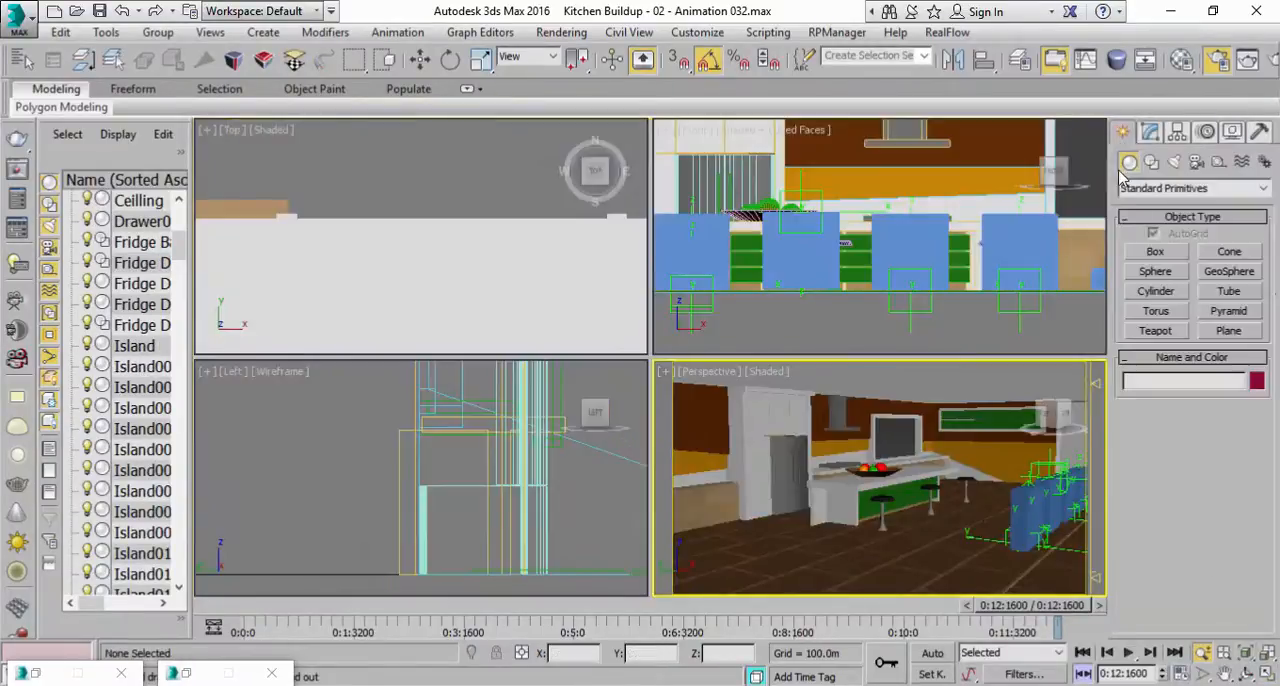
click(1196, 163)
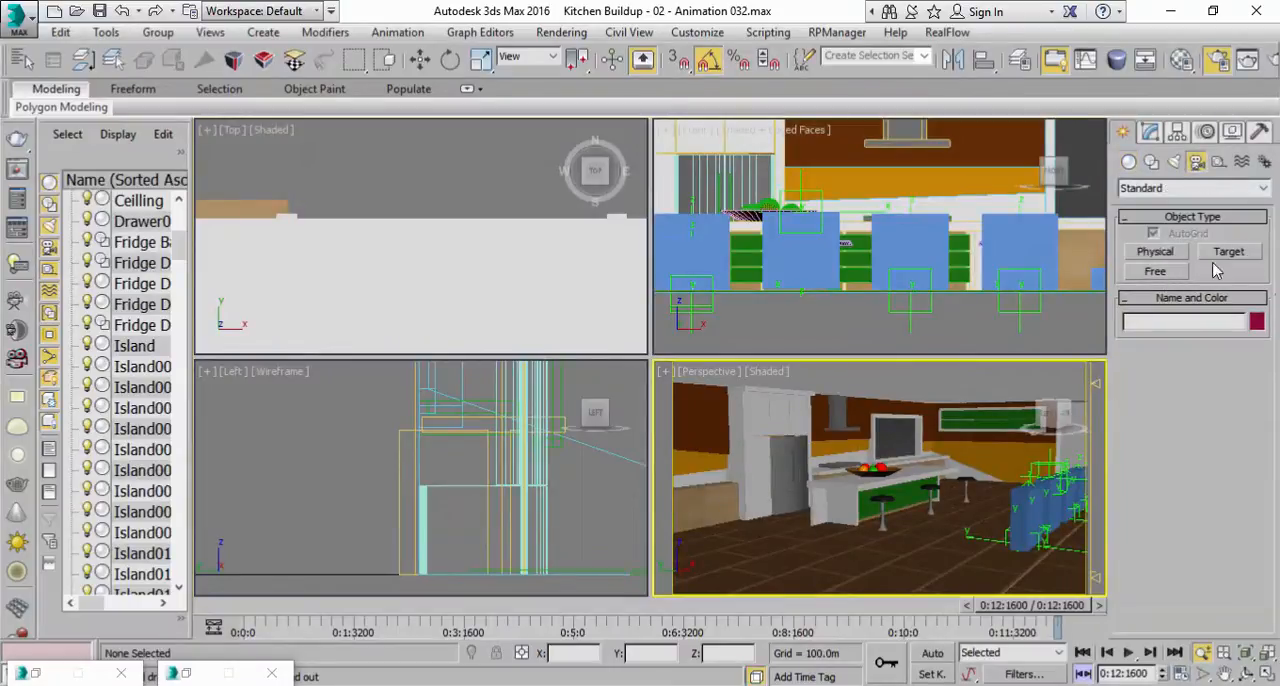
click(1234, 261)
scroll(460, 284, down, 4)
middle_drag(461, 276, 466, 228)
scroll(460, 233, down, 2)
scroll(460, 234, down, 2)
mouse_move(389, 253)
middle_down()
mouse_move(371, 154)
mouse_move(358, 191)
middle_up()
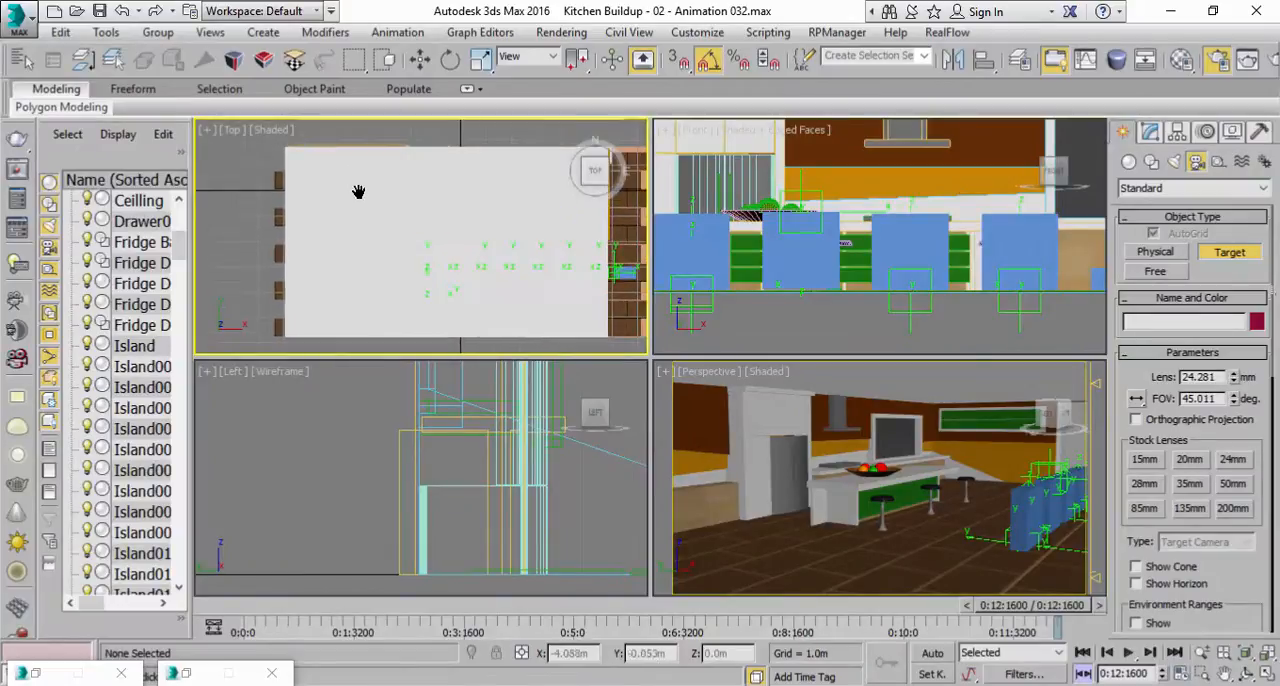
Show the Top view in wireframe and place a target camera outside the room's west end, aimed toward its east wall.
click(274, 136)
click(330, 281)
scroll(440, 285, down, 3)
drag(256, 306, 543, 235)
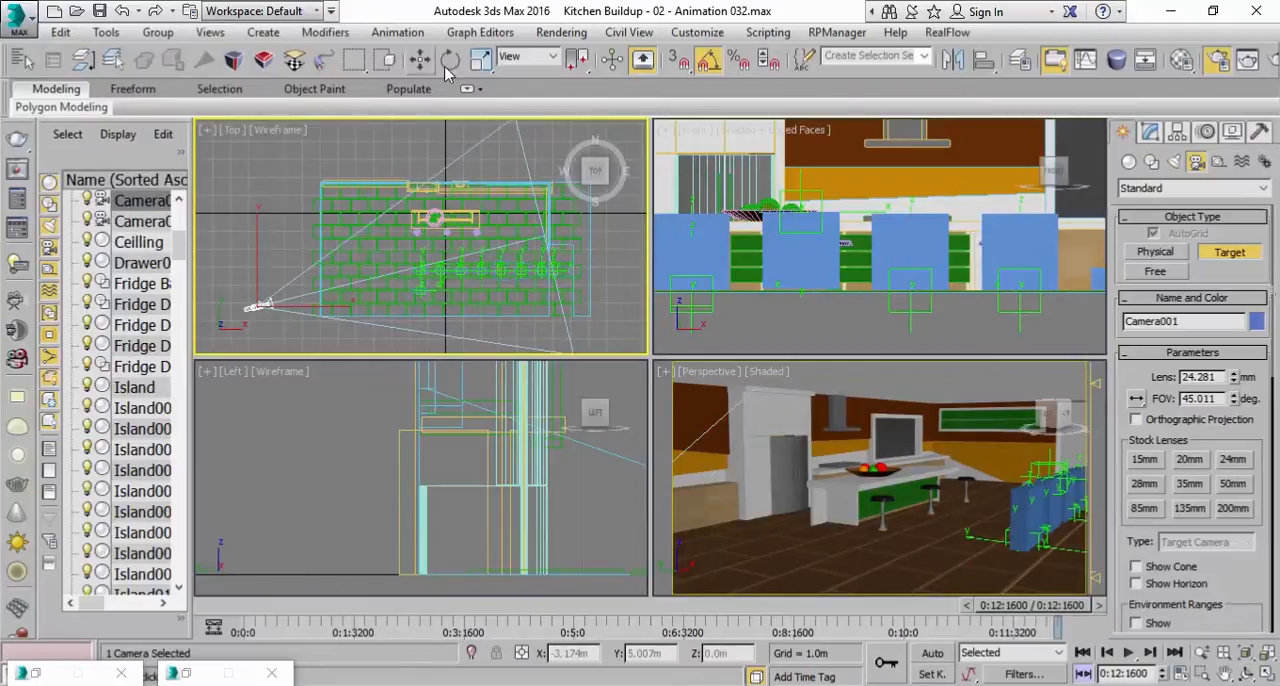
drag(535, 76, 850, 76)
click(324, 59)
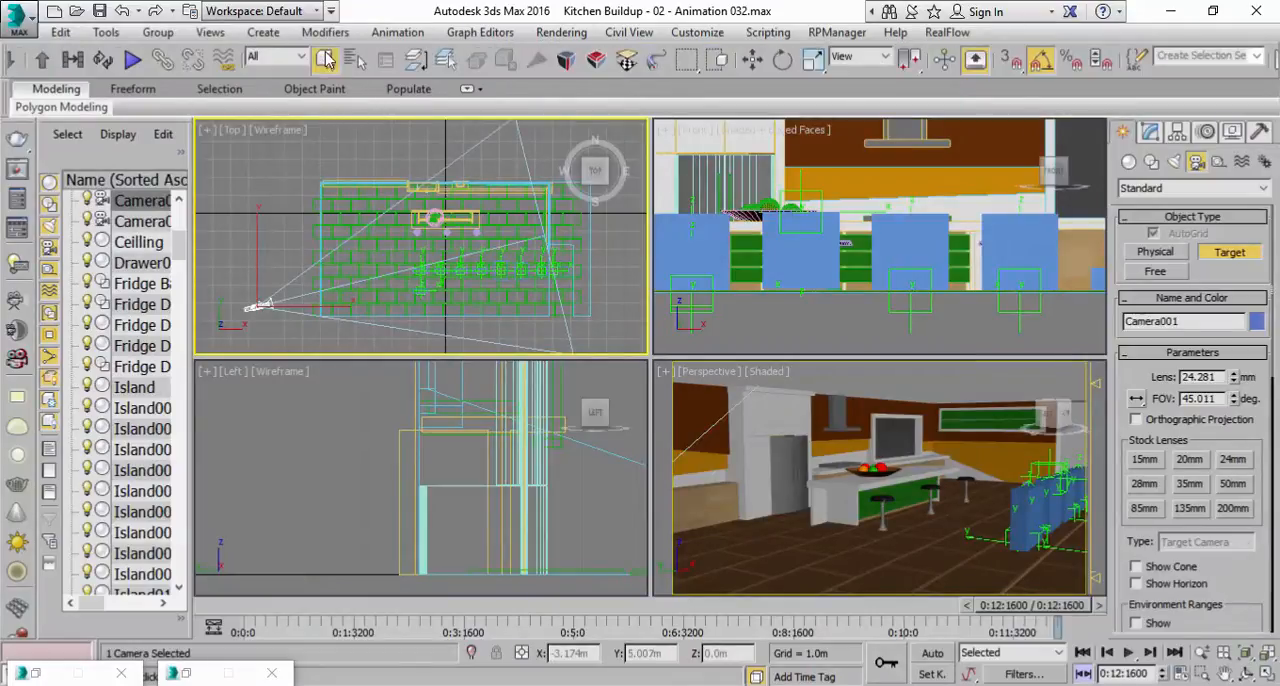
Make the Perspective viewport look through the new target camera.
click(712, 374)
click(712, 374)
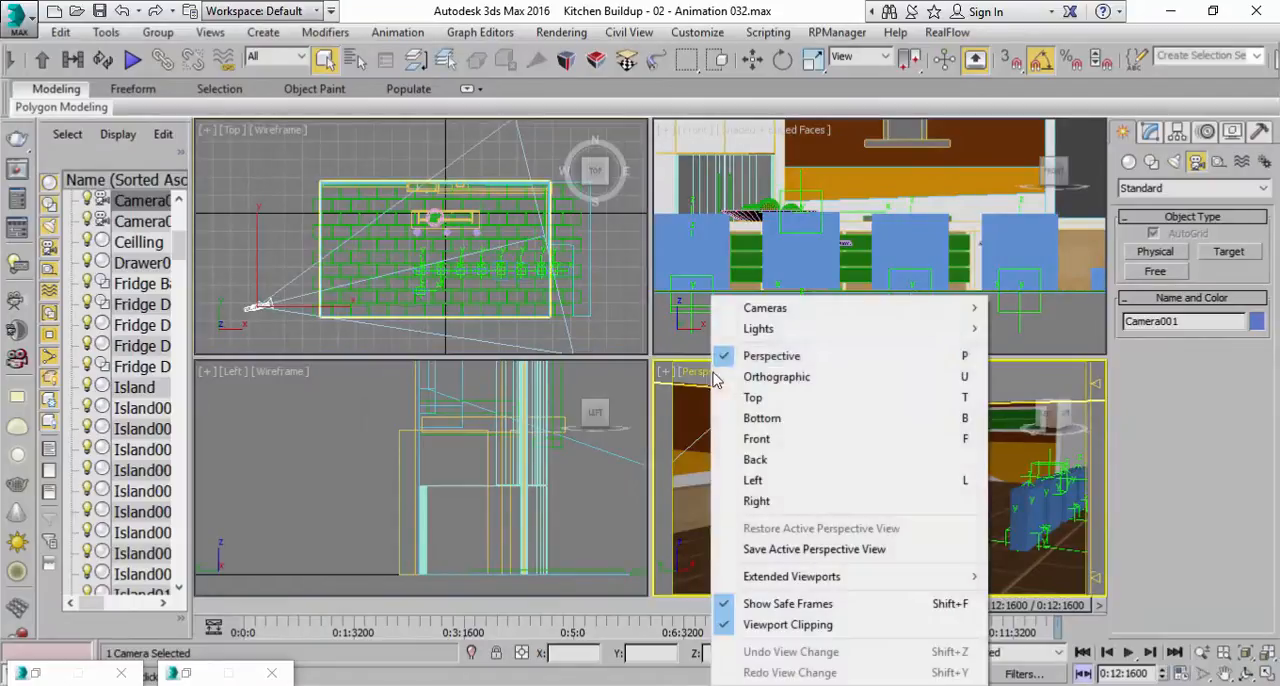
mouse_move(779, 310)
click(1035, 310)
Orbit and dolly the camera into the room to frame the fridge, island and stools from a low angle.
middle_drag(924, 478, 993, 514)
click(1245, 674)
drag(935, 528, 922, 535)
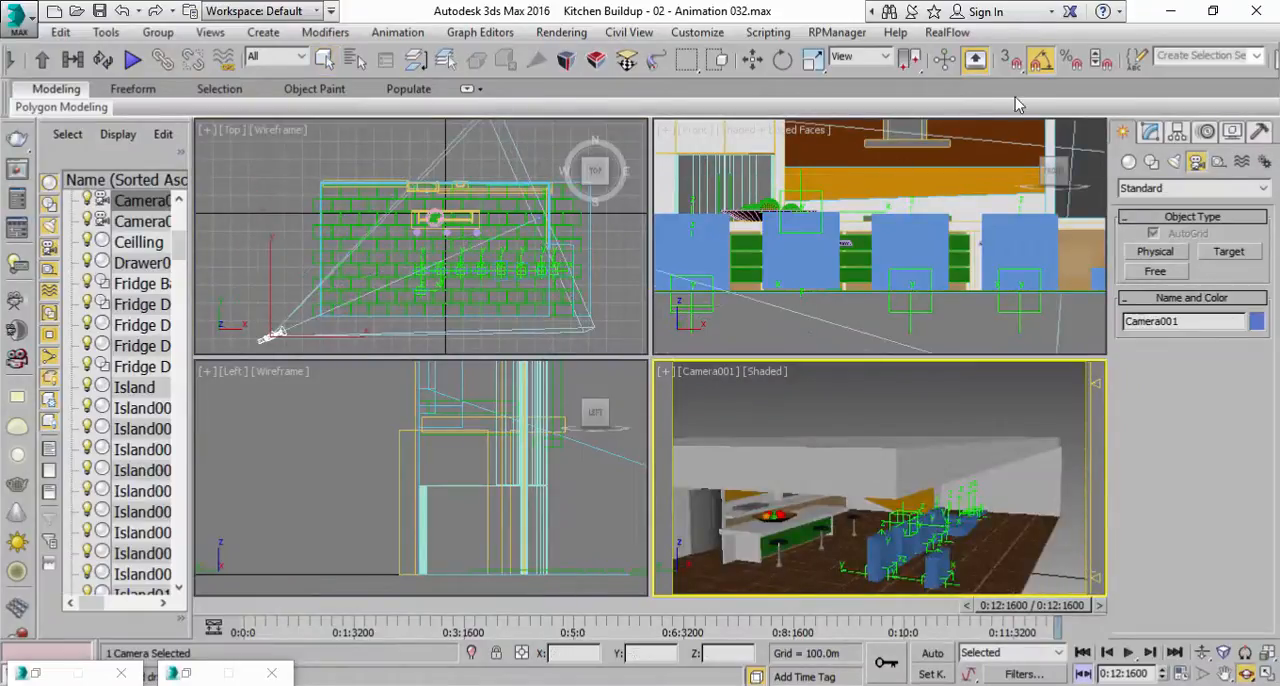
drag(895, 455, 952, 464)
click(1202, 652)
drag(880, 500, 880, 430)
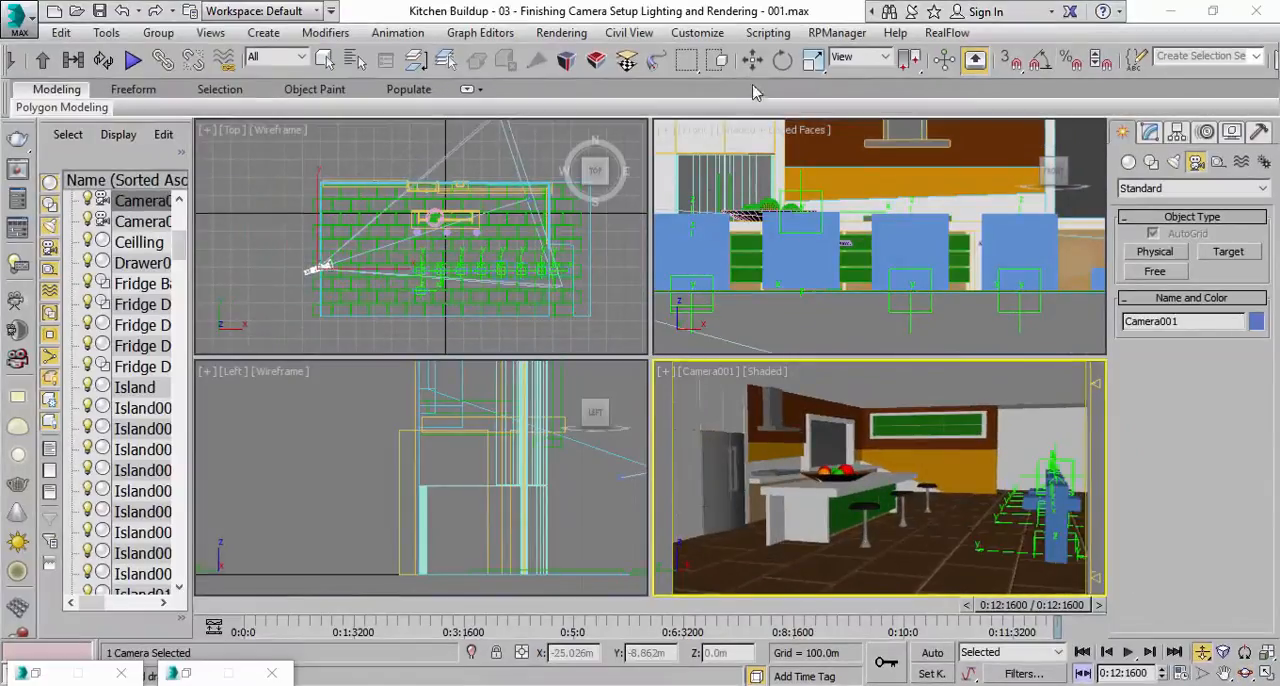
Frame the whole kitchen in the Front view and move the camera up by about 0.007 m.
click(753, 61)
scroll(837, 297, down, 3)
middle_drag(837, 297, 900, 287)
scroll(909, 279, down, 1)
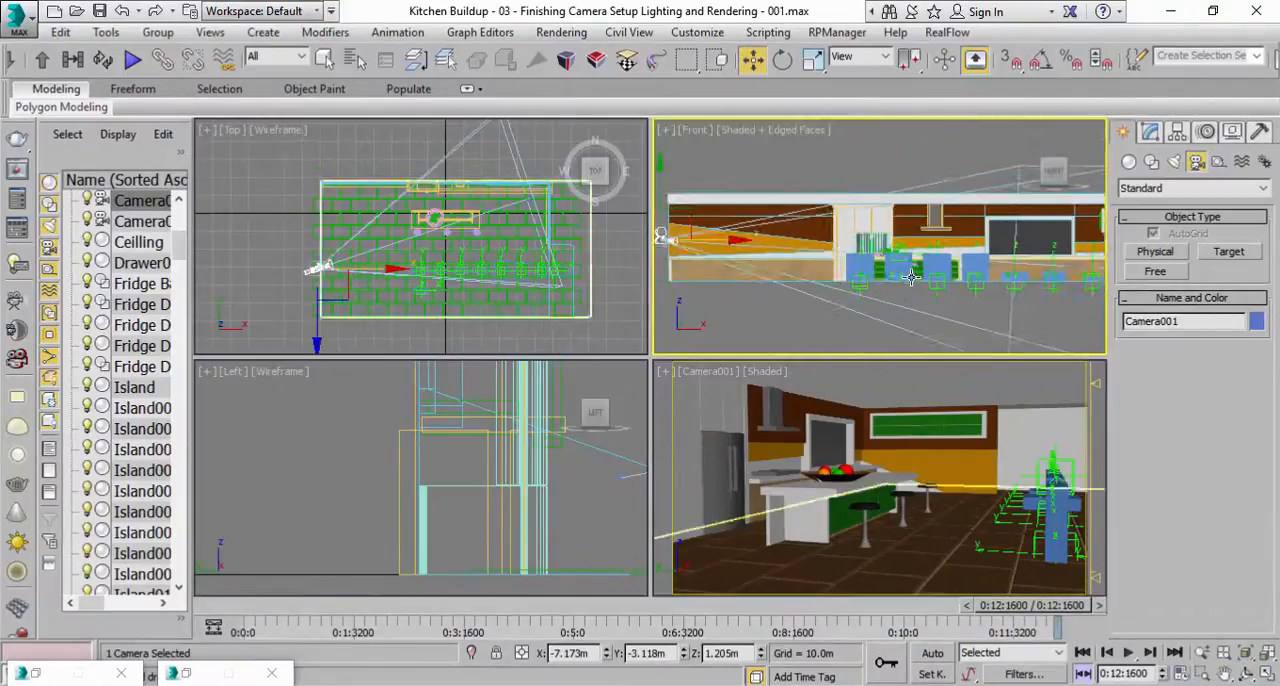
scroll(911, 277, down, 3)
mouse_move(788, 198)
mouse_down()
mouse_move(788, 179)
mouse_move(788, 208)
mouse_up()
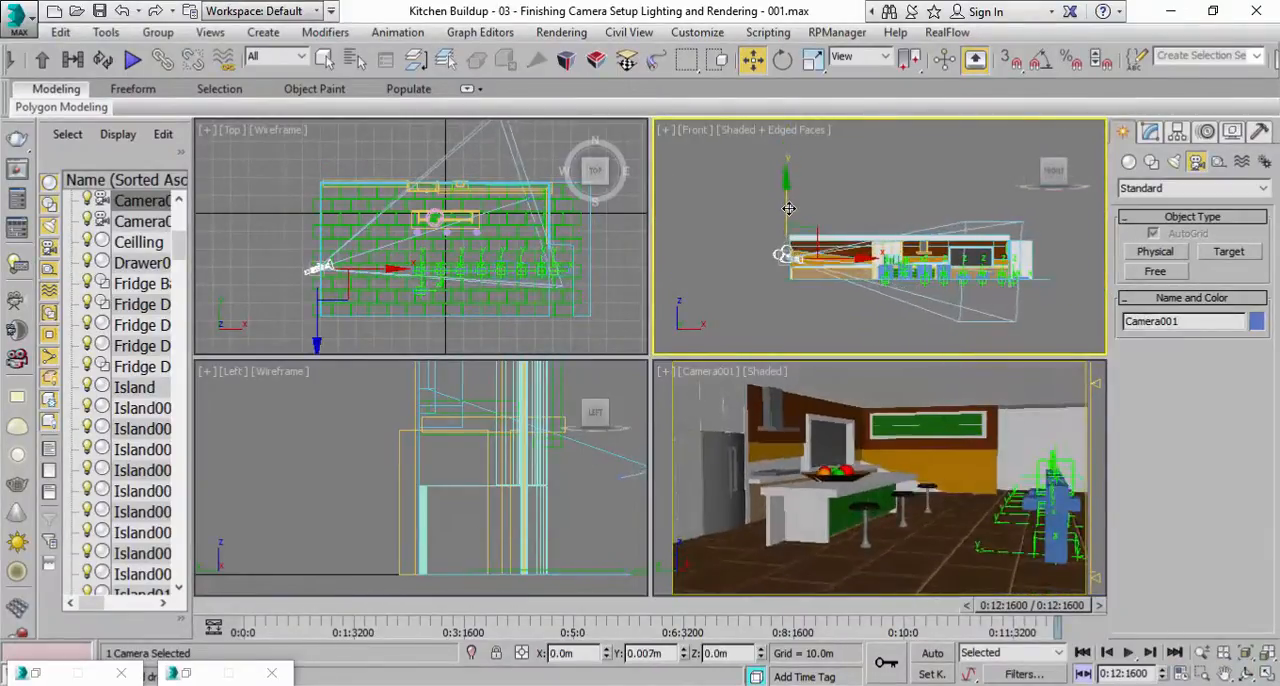
Maximize the camera view and set the target camera to the 15 mm stock lens.
click(1150, 132)
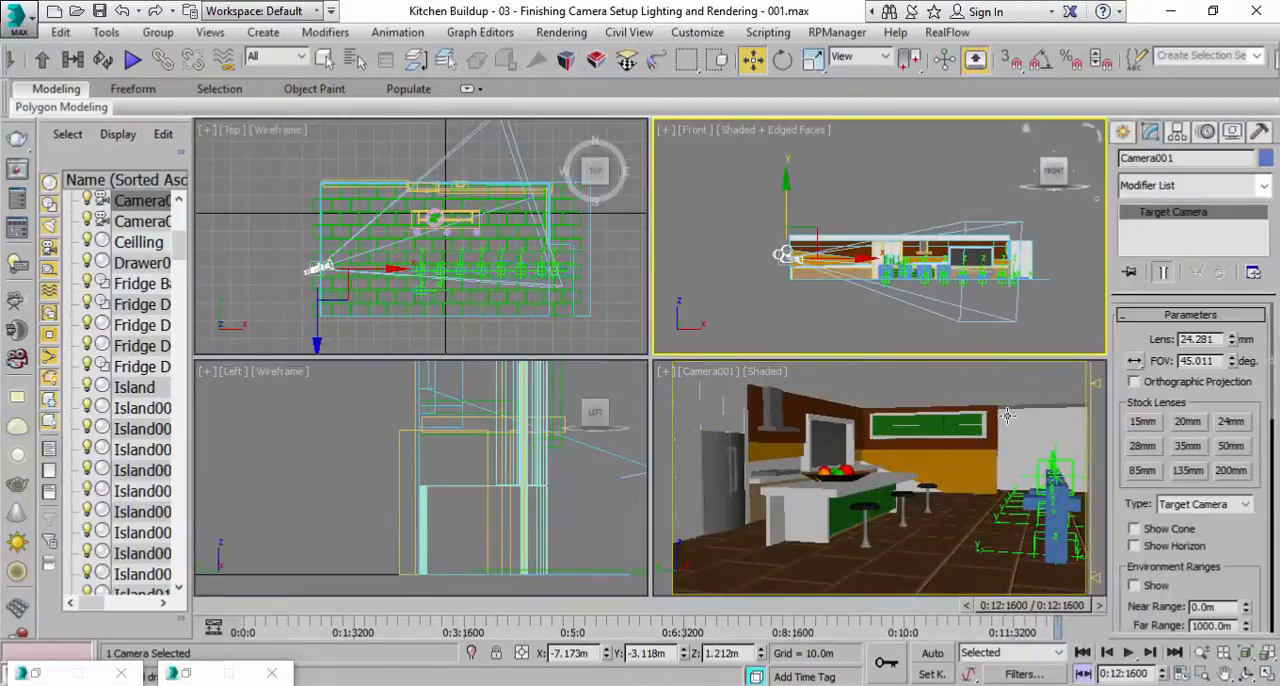
right_click(981, 478)
click(1263, 671)
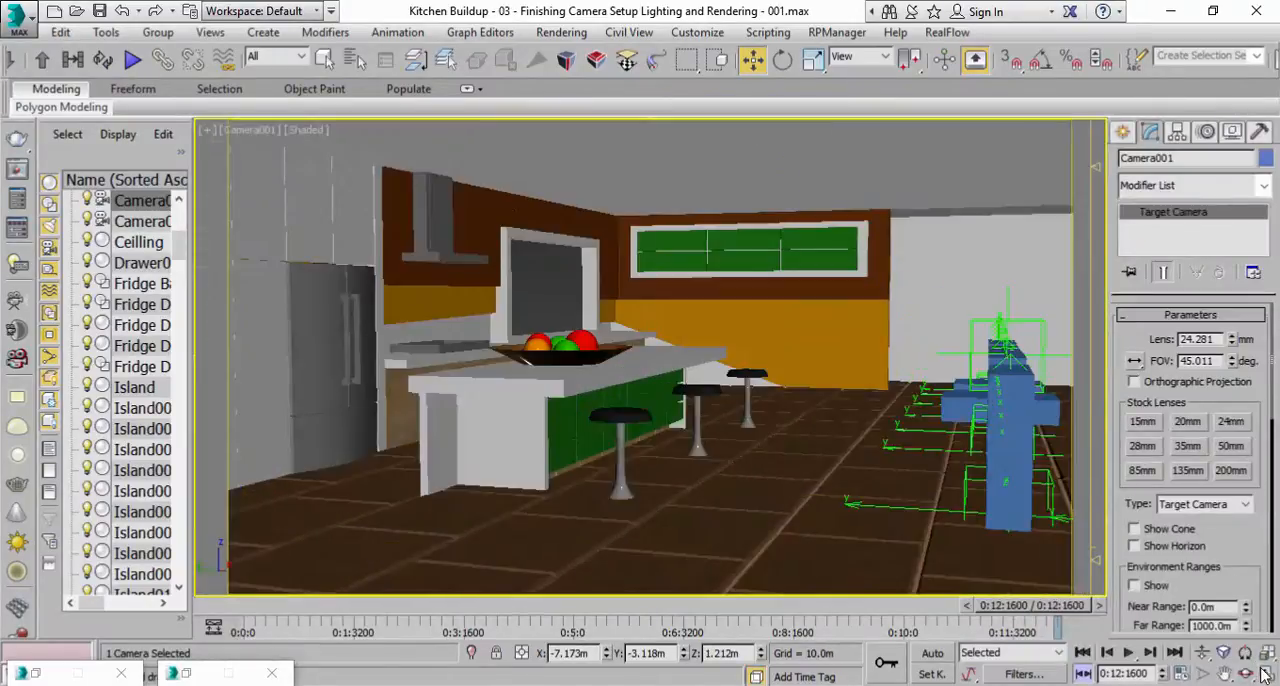
click(1143, 422)
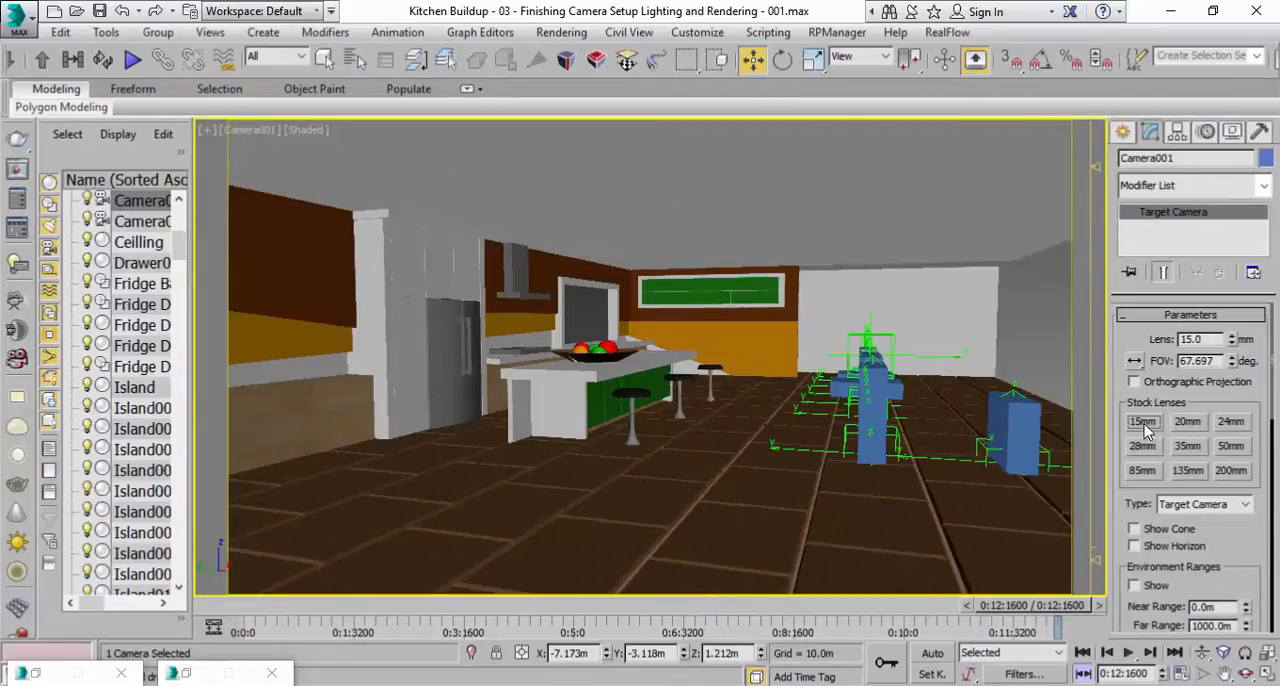
Try the 20 mm and 24 mm stock lenses on the target camera and return it to 15 mm.
click(1187, 422)
click(1229, 422)
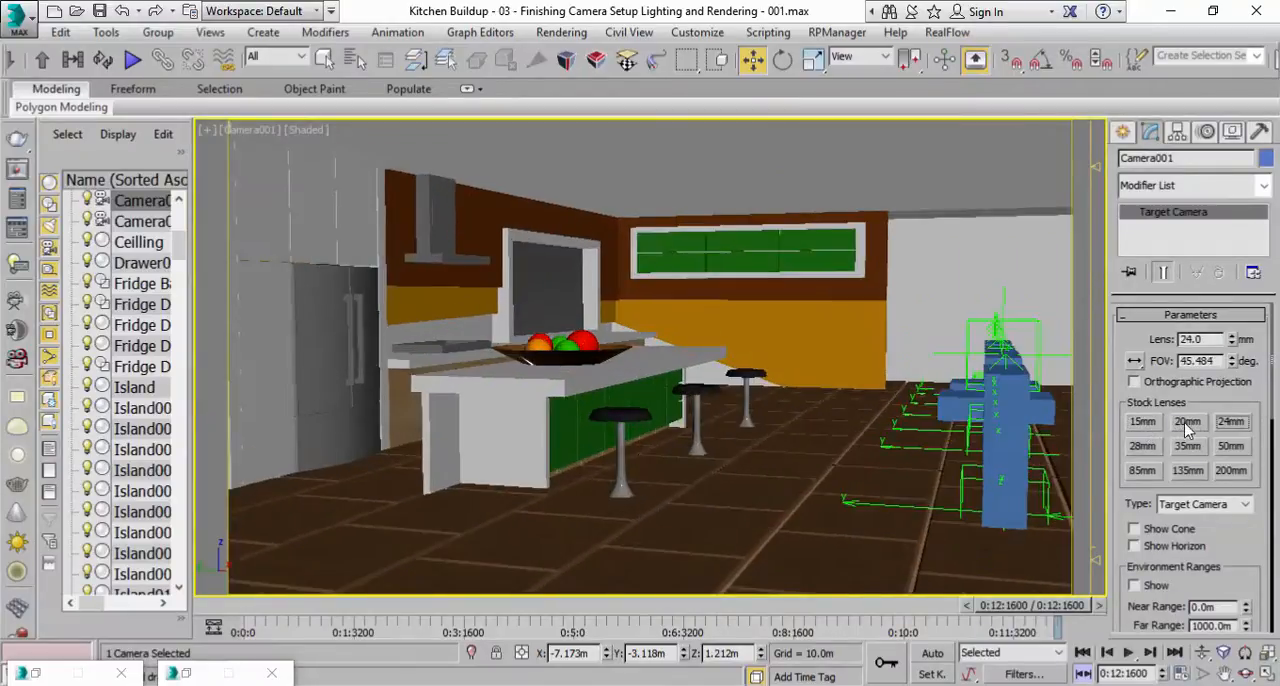
click(1143, 422)
Dolly and orbit the camera so the fridge, the hood and the island with its three stools fill the frame.
click(1201, 654)
drag(800, 385, 802, 373)
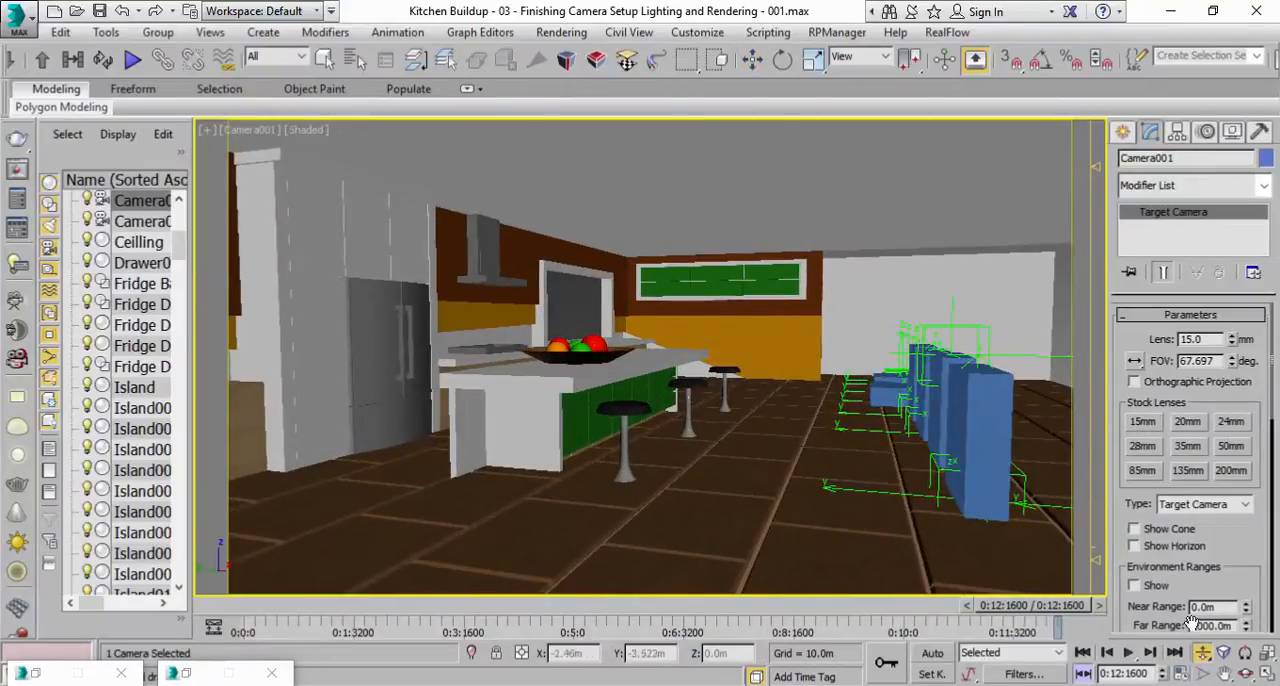
click(1247, 675)
drag(724, 362, 830, 363)
click(1203, 652)
drag(713, 402, 805, 394)
click(1245, 675)
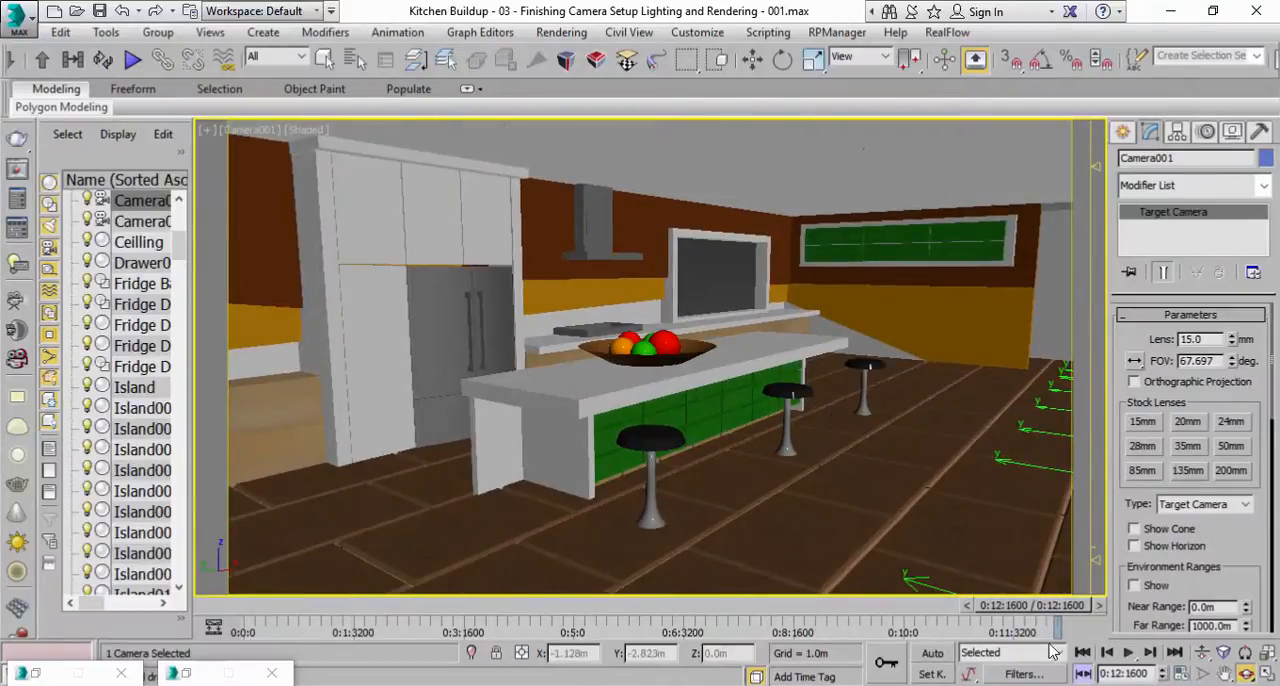
Select the camera's target, raise it to Z 0.154 m in the Front view, and maximize the camera view.
click(1264, 675)
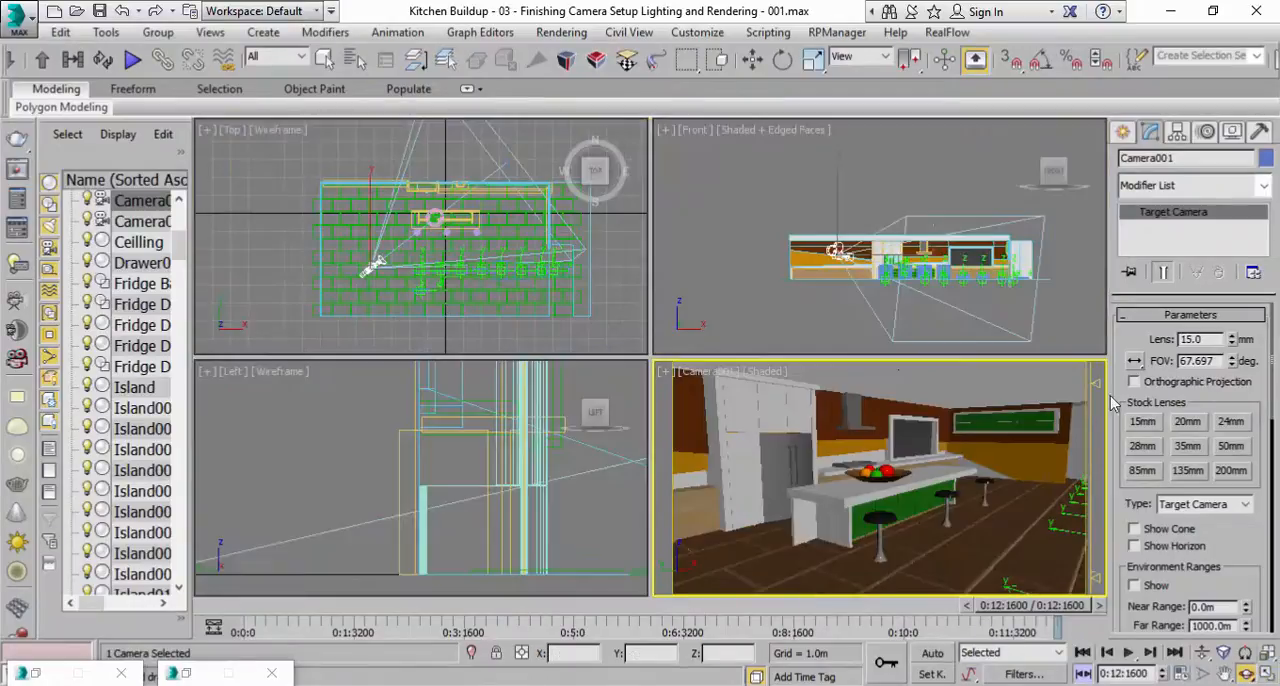
click(752, 62)
click(506, 167)
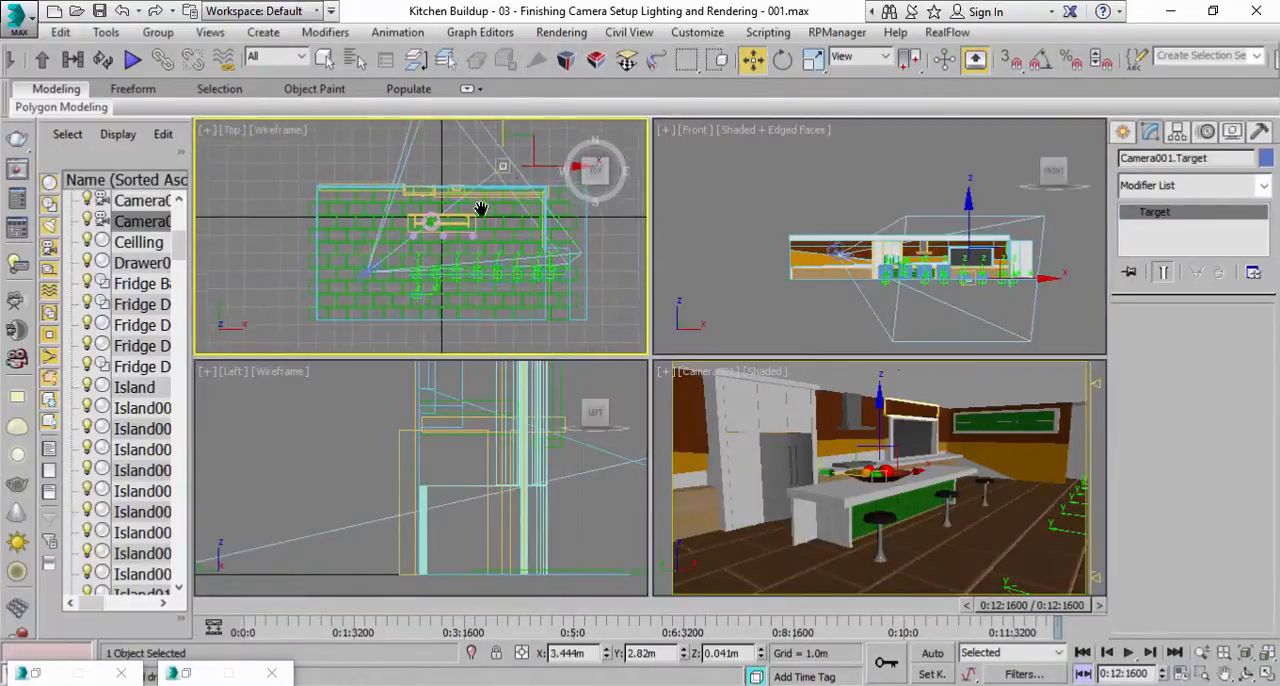
right_click(902, 461)
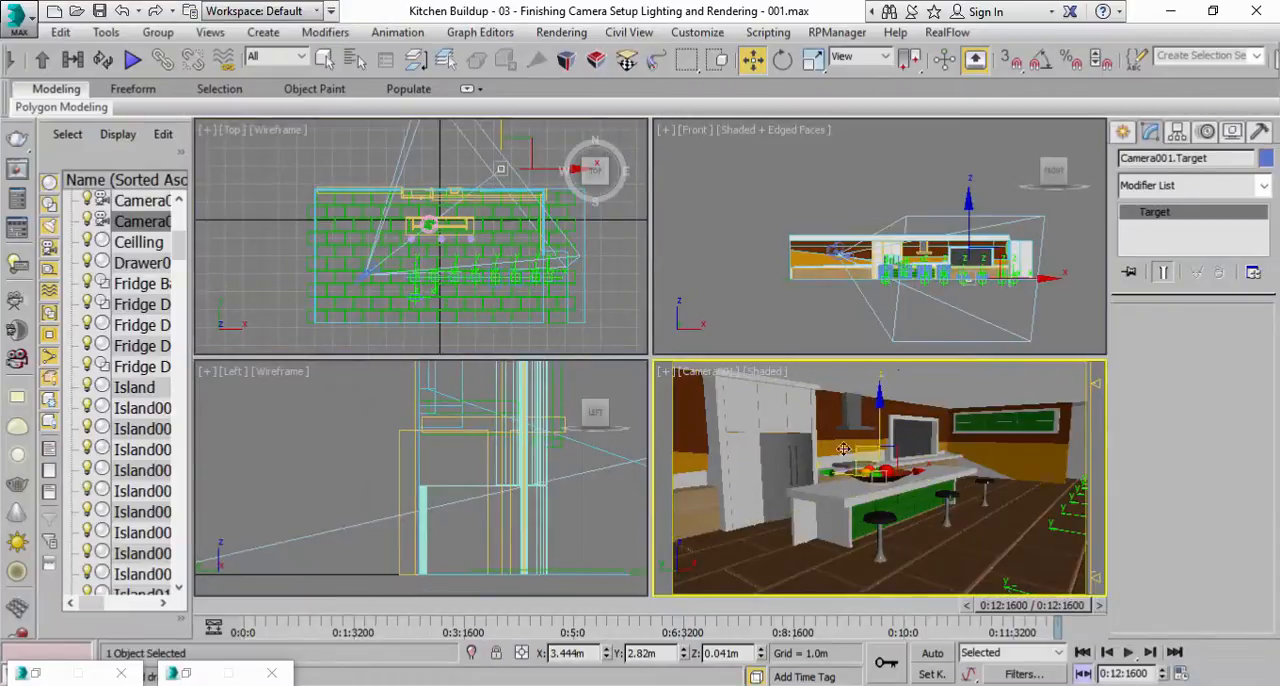
scroll(957, 292, up, 3)
scroll(955, 292, up, 4)
scroll(955, 290, down, 2)
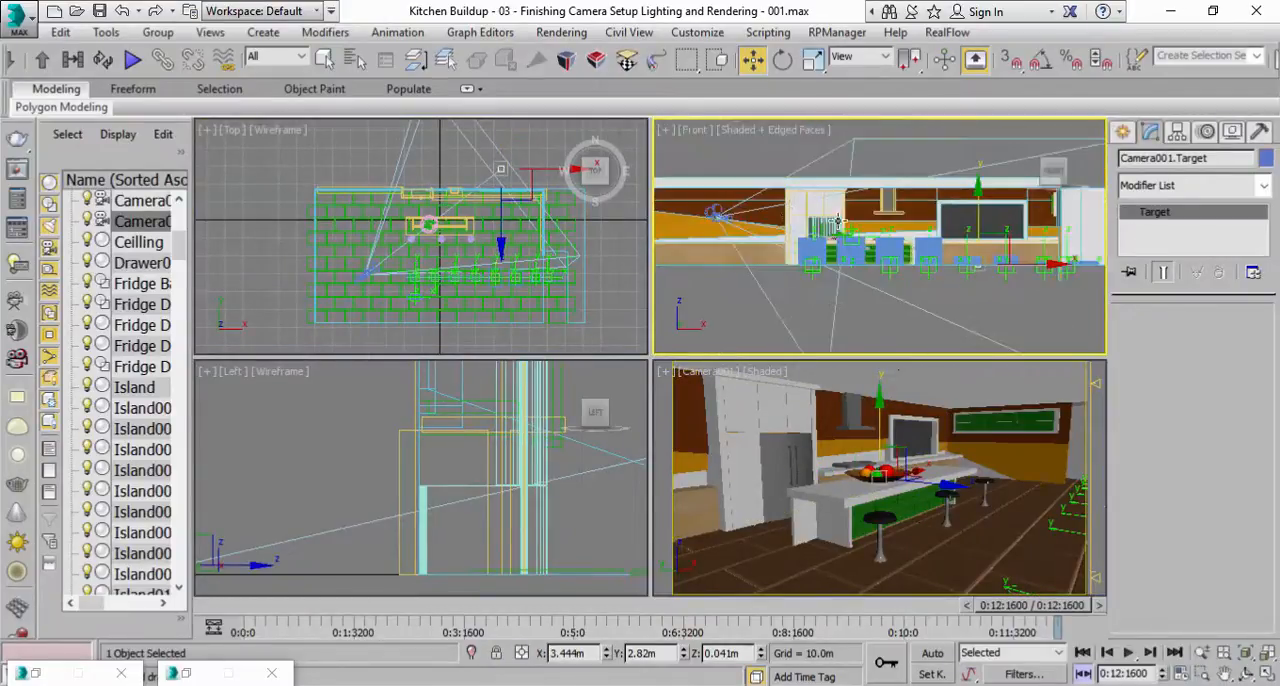
drag(970, 211, 978, 204)
right_click(1000, 455)
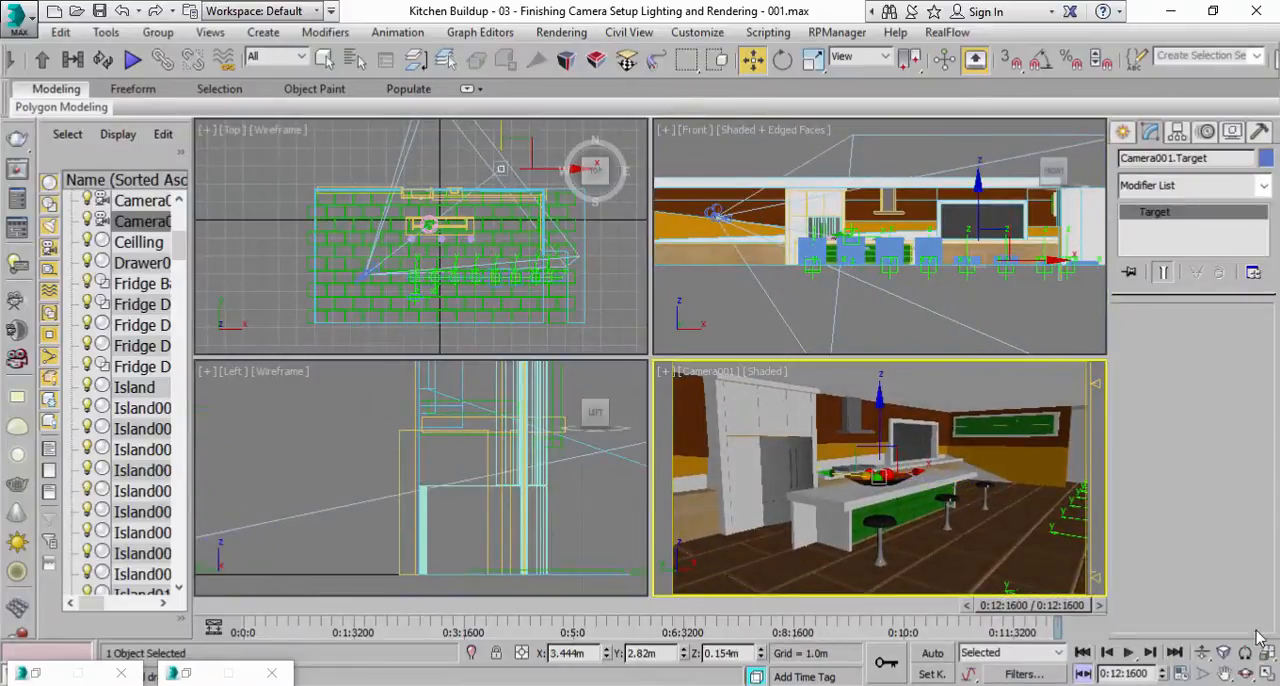
click(1267, 675)
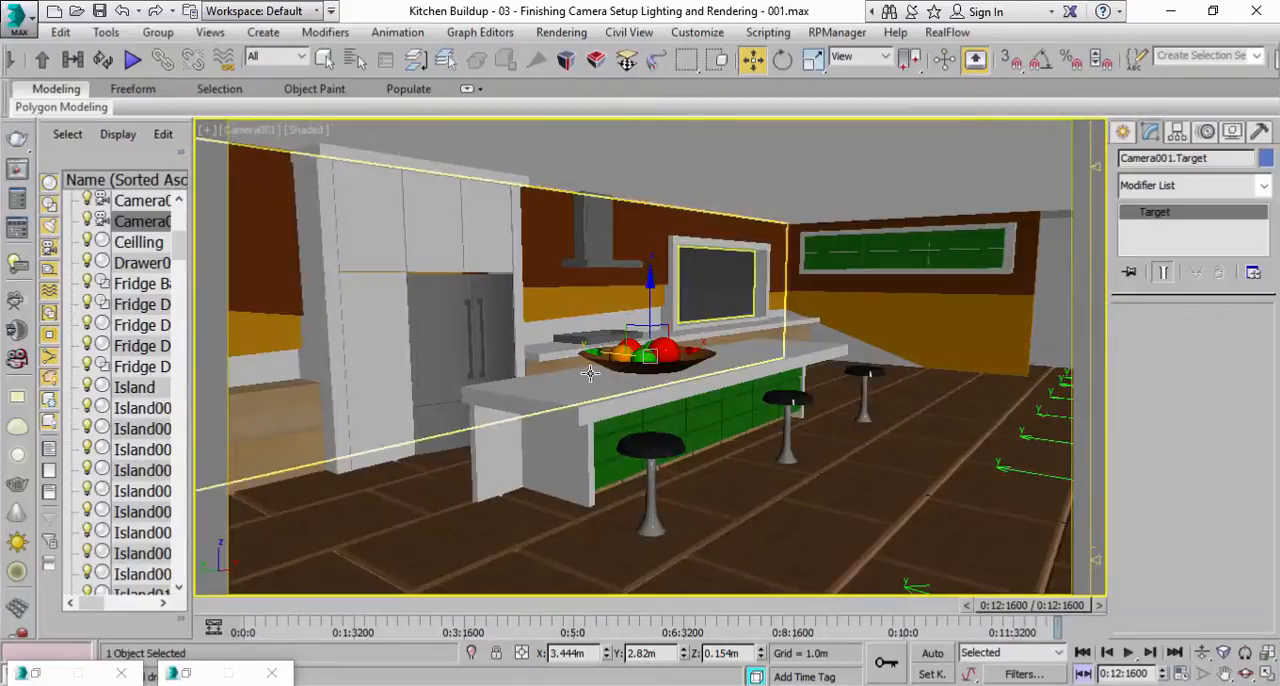
Go to the first frame, select the orange wall panel above the window, Wall Animated 003, and turn on Auto Key.
click(1084, 675)
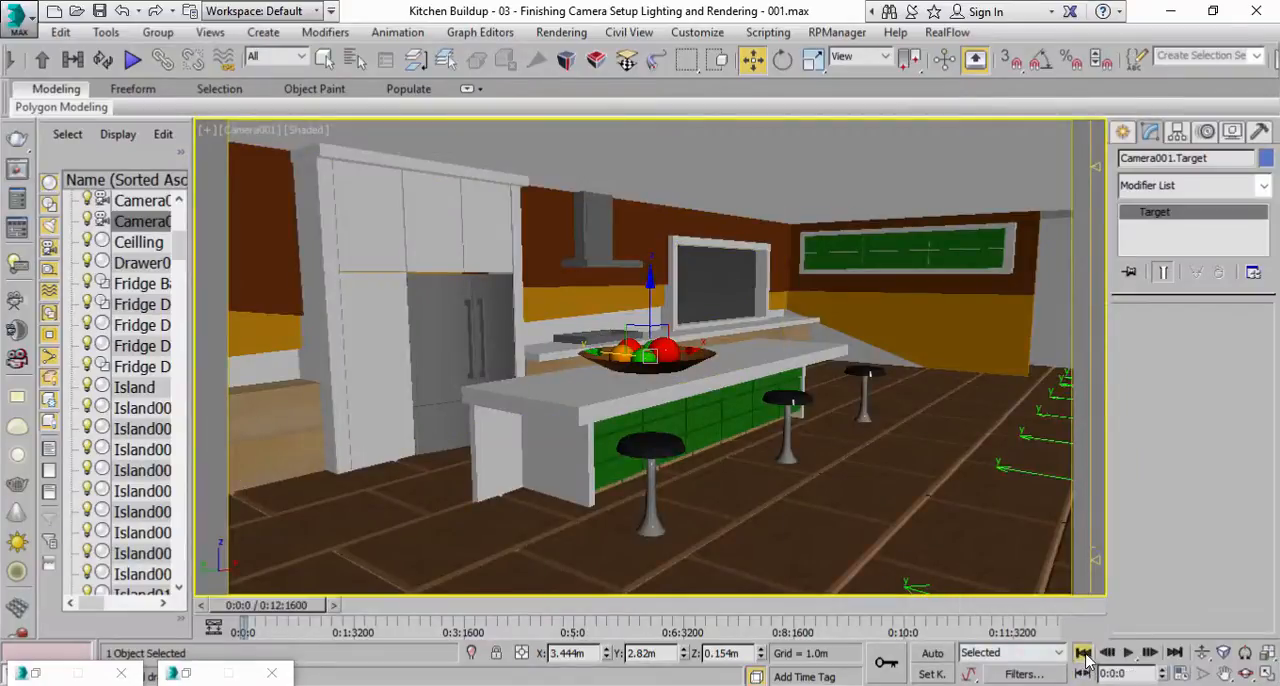
click(1084, 653)
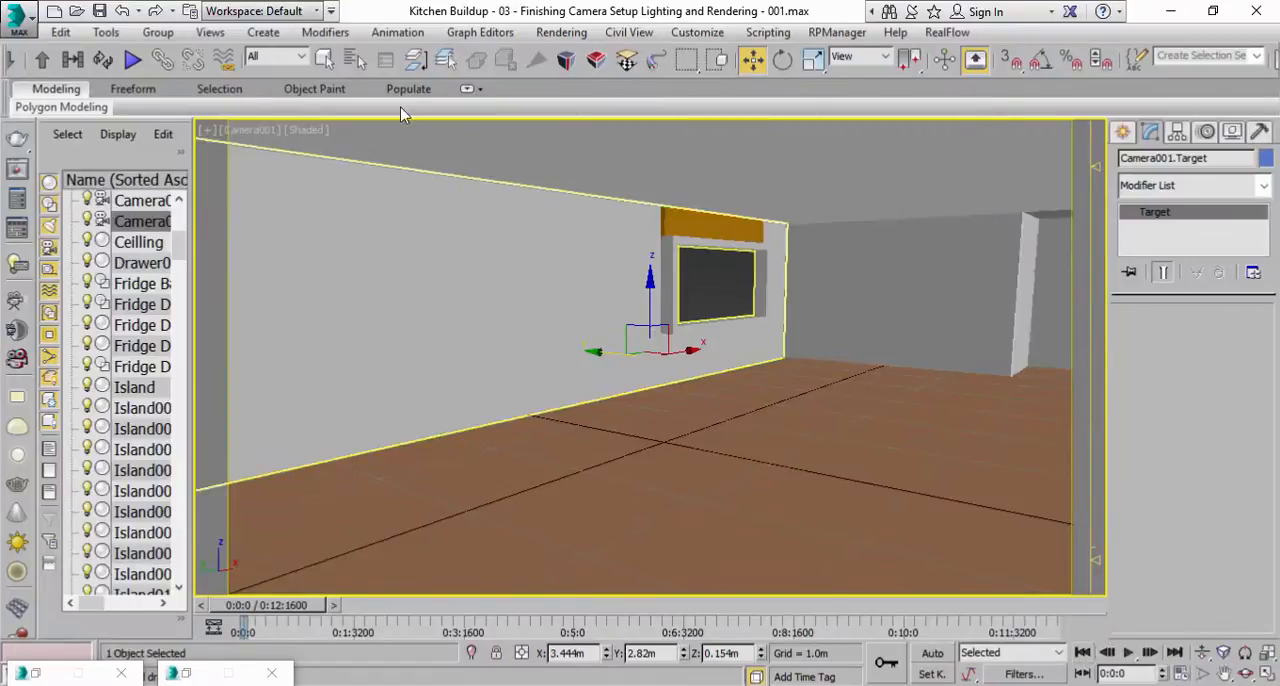
click(324, 59)
click(679, 237)
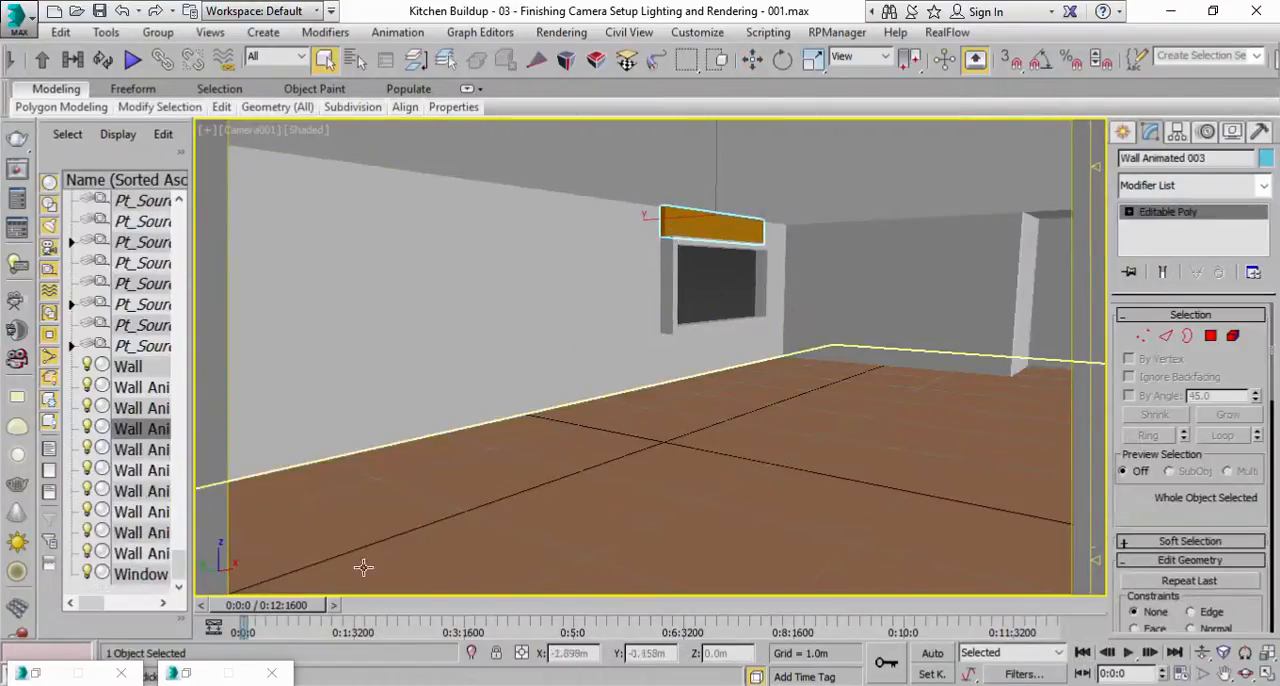
click(930, 655)
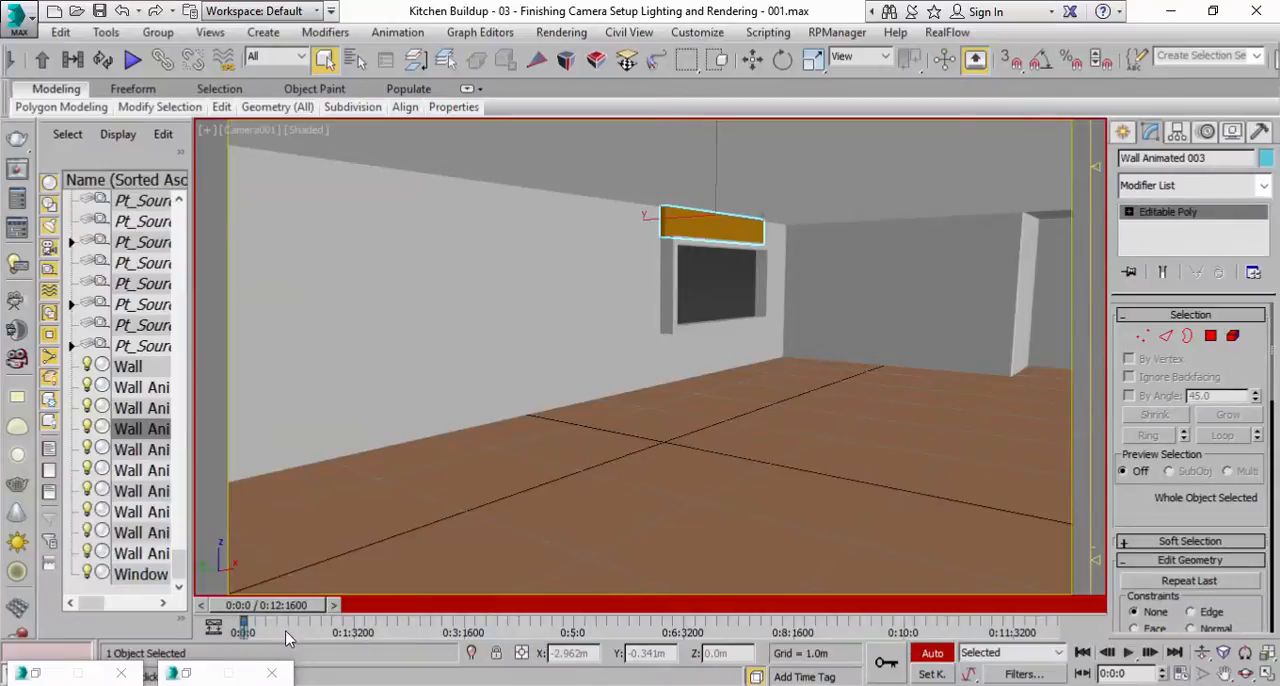
Shift the wall panel's starting key to about 0:1:3200 and scale the panel to 0 at the first frame.
drag(243, 627, 356, 621)
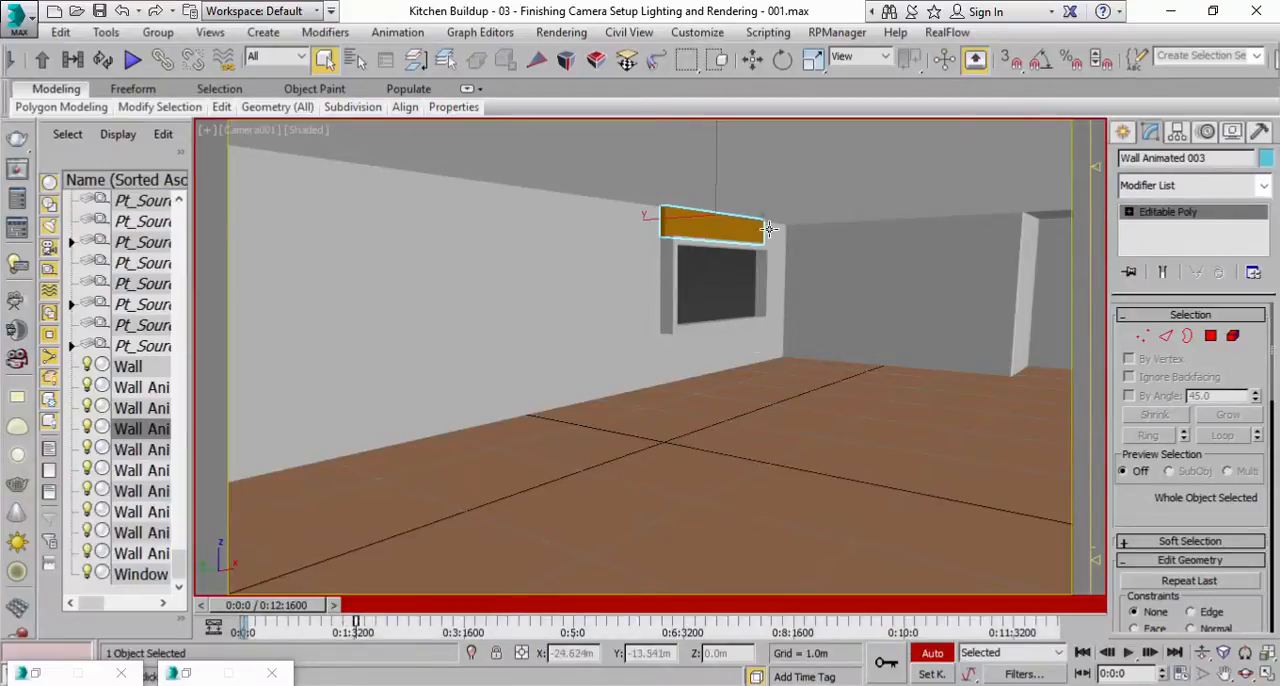
click(810, 60)
right_click(810, 62)
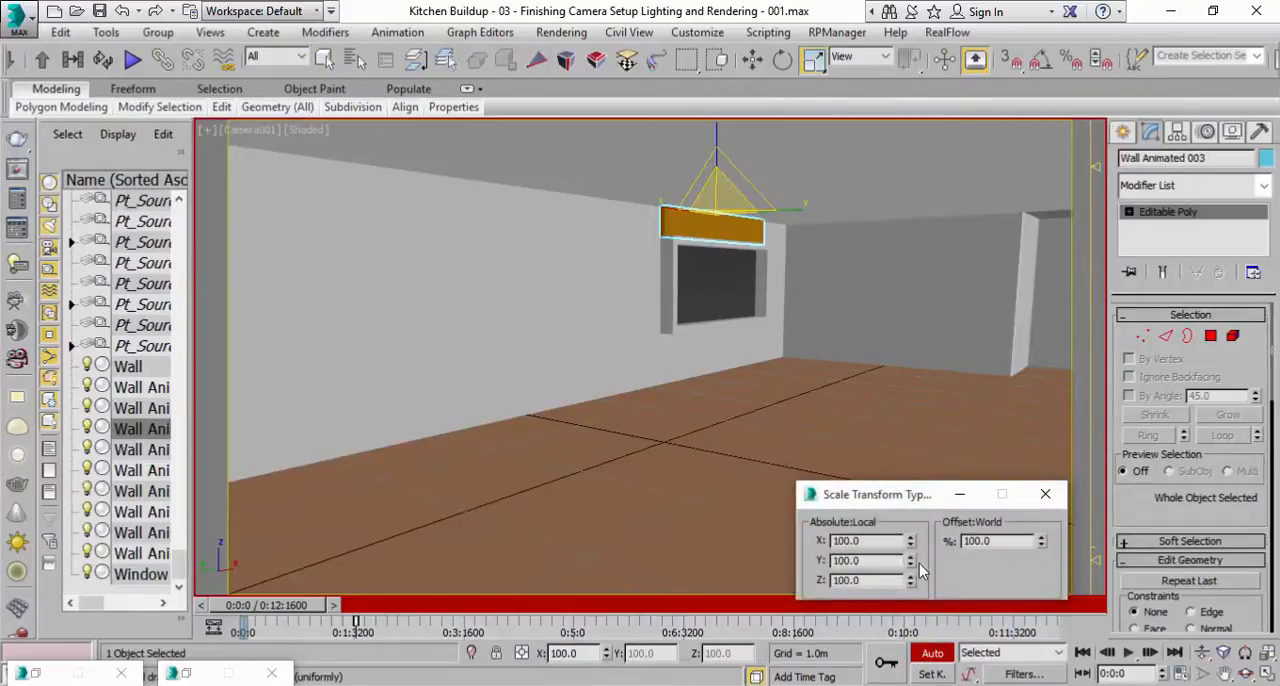
right_click(1040, 550)
At 0:0:3123, key the wall panel's local scale to X and Y 100 and Z 0, and turn off Auto Key.
drag(260, 606, 307, 614)
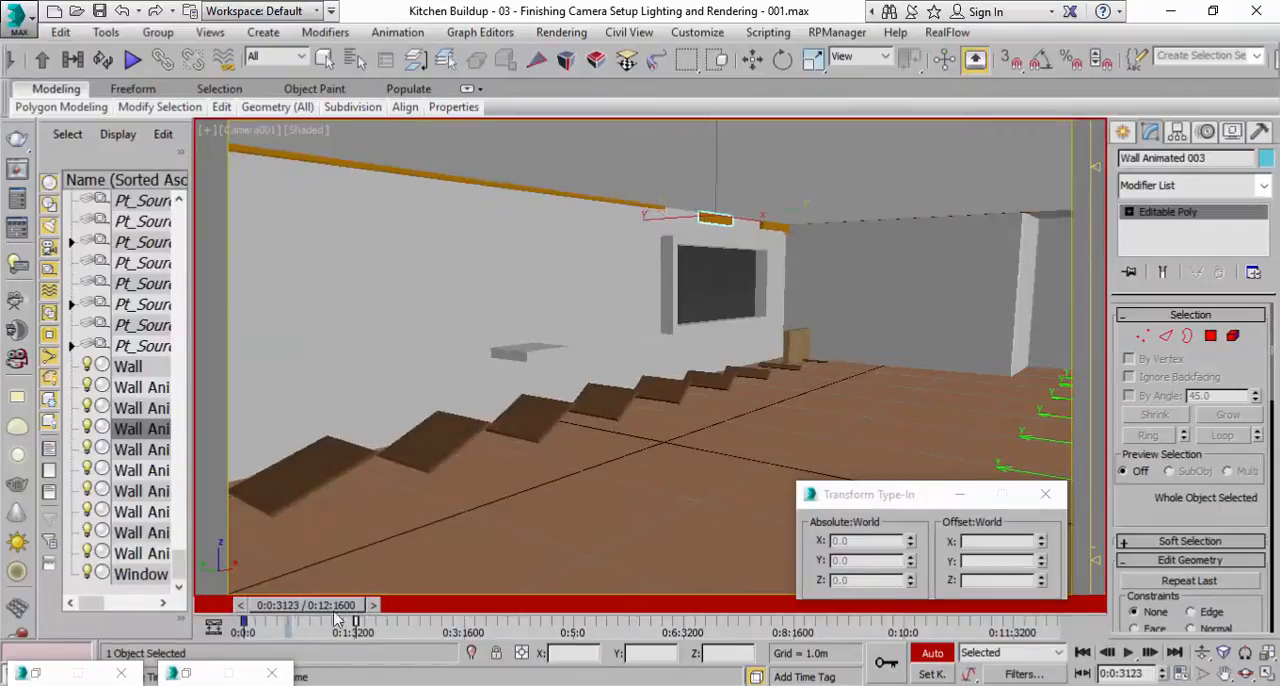
key(r)
drag(915, 581, 913, 548)
right_click(911, 580)
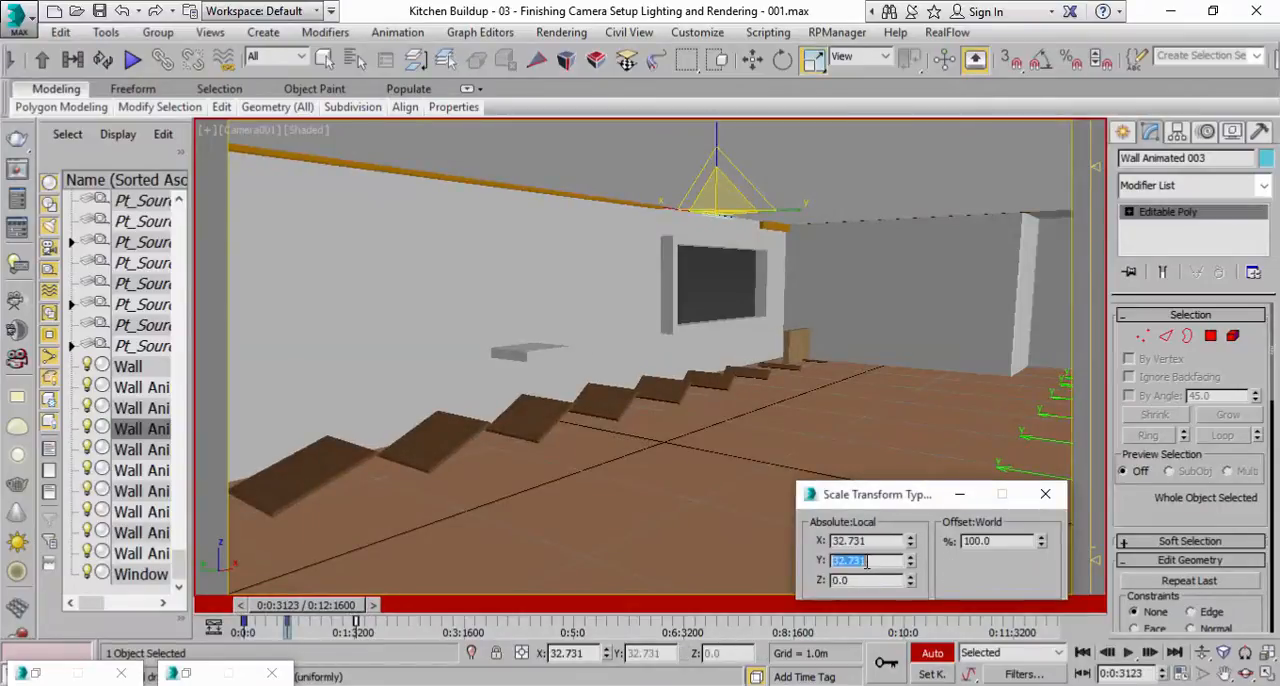
click(872, 542)
text(100)
key(Return)
drag(335, 607, 420, 610)
key(r)
click(1045, 494)
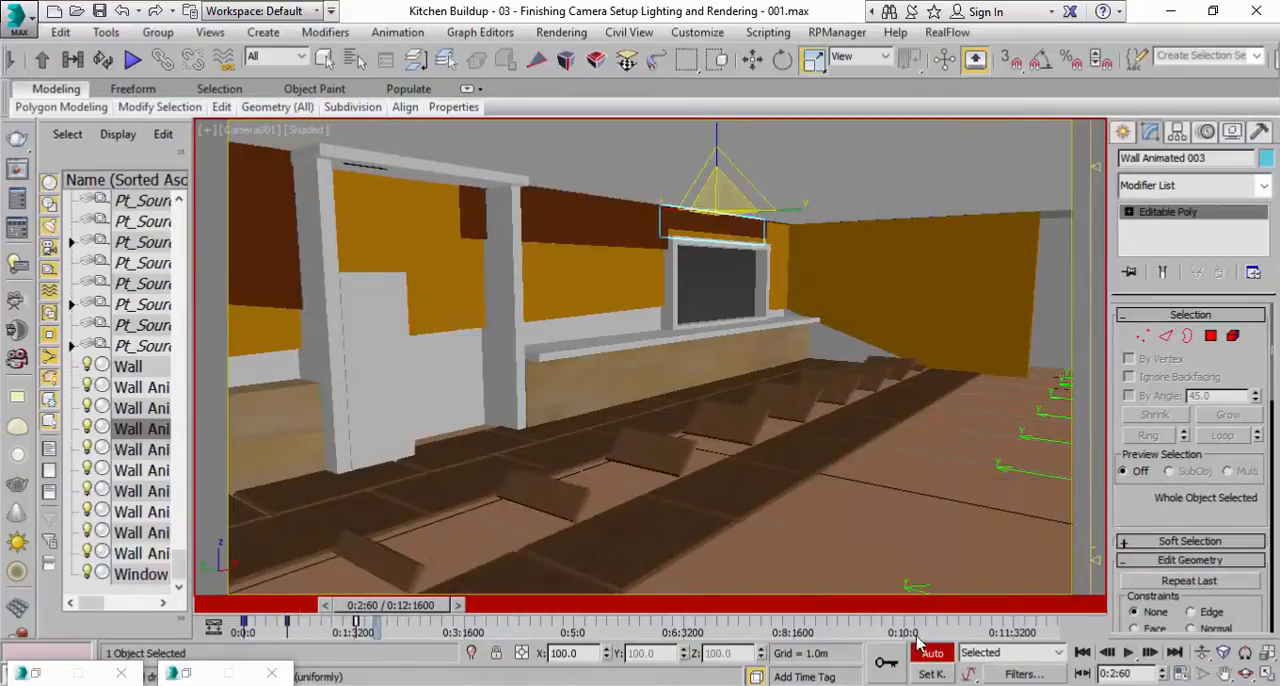
click(929, 653)
Play the animation from the start to check the wall panel's growth, and return to the first frame.
drag(410, 614, 180, 612)
key(w)
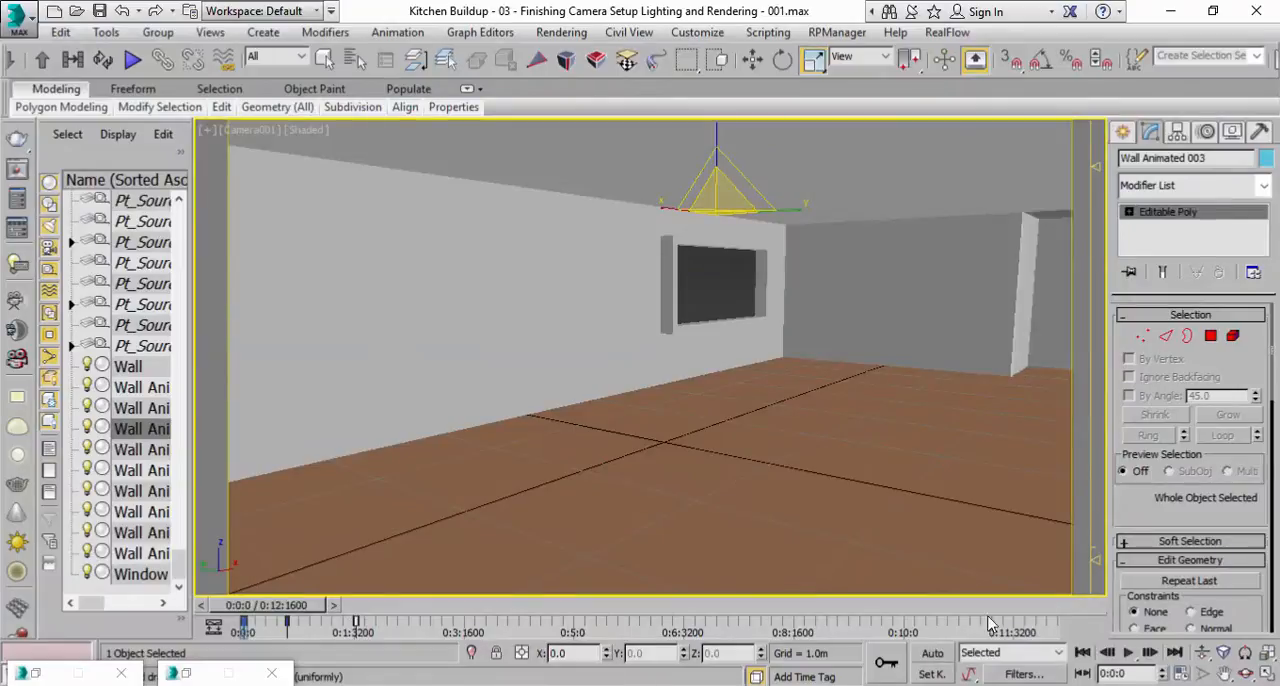
click(1133, 653)
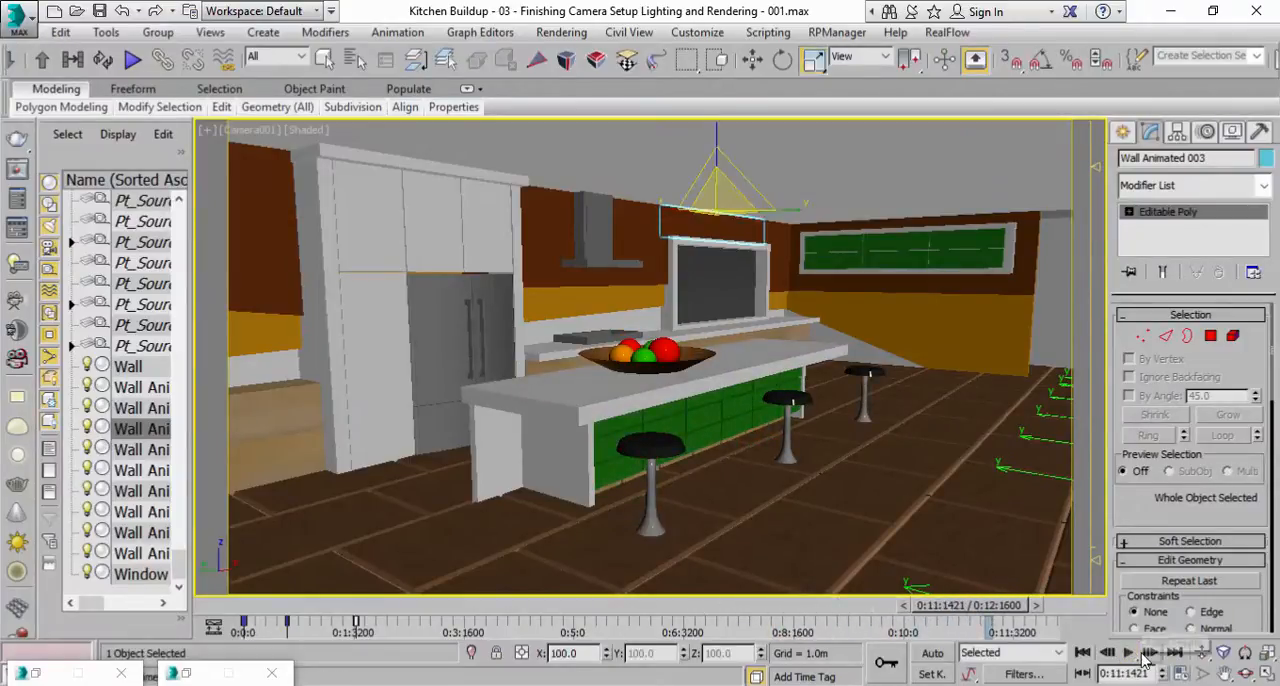
click(1082, 652)
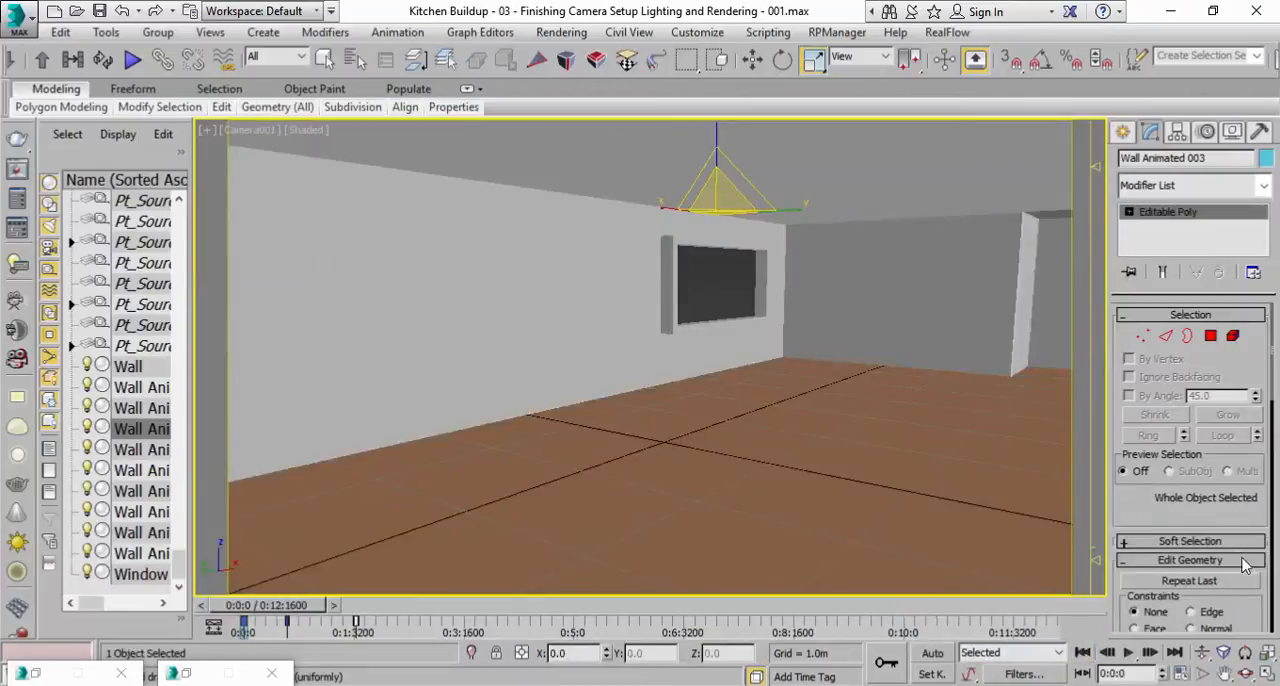
Restore the four-viewport layout and select Camera001 together with Camera001.Target by name.
click(1265, 676)
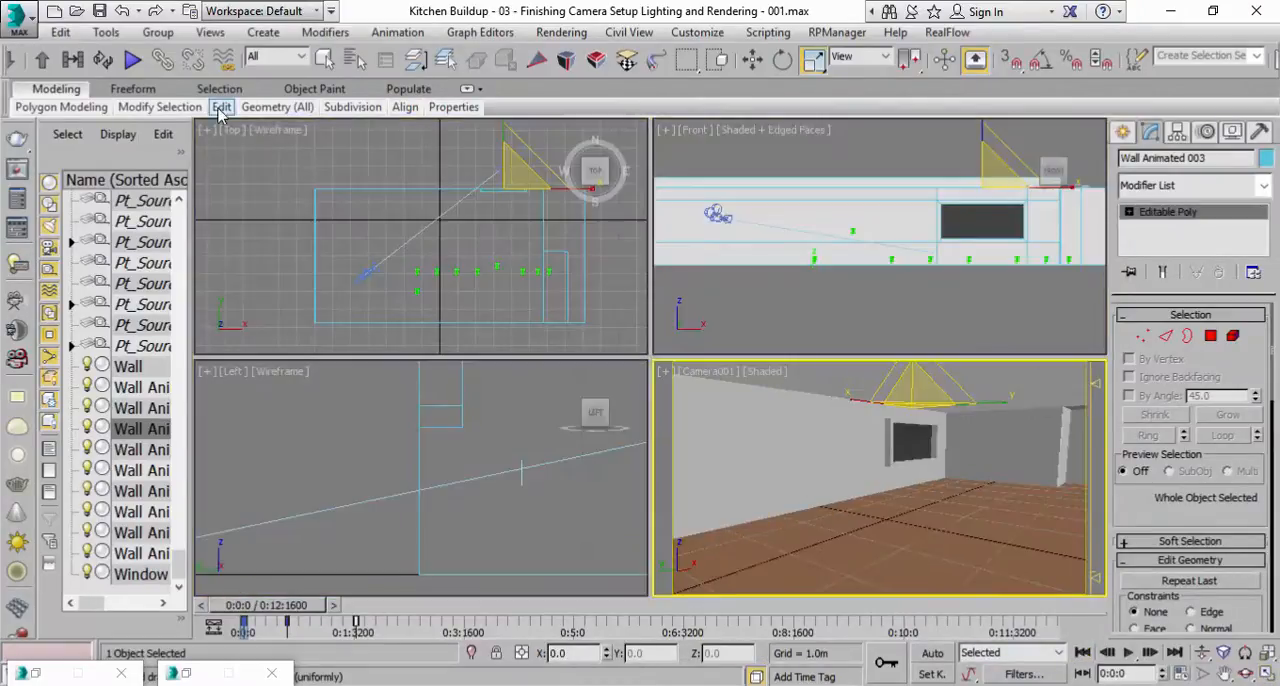
click(352, 63)
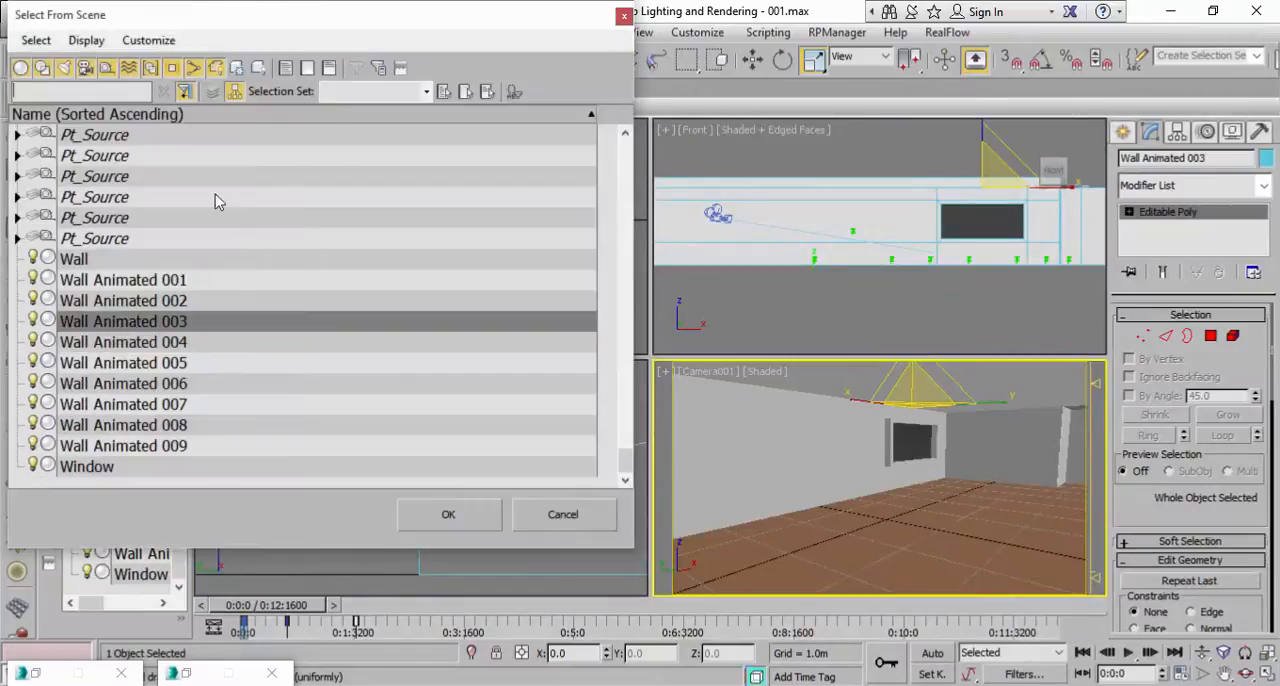
scroll(358, 351, up, 20)
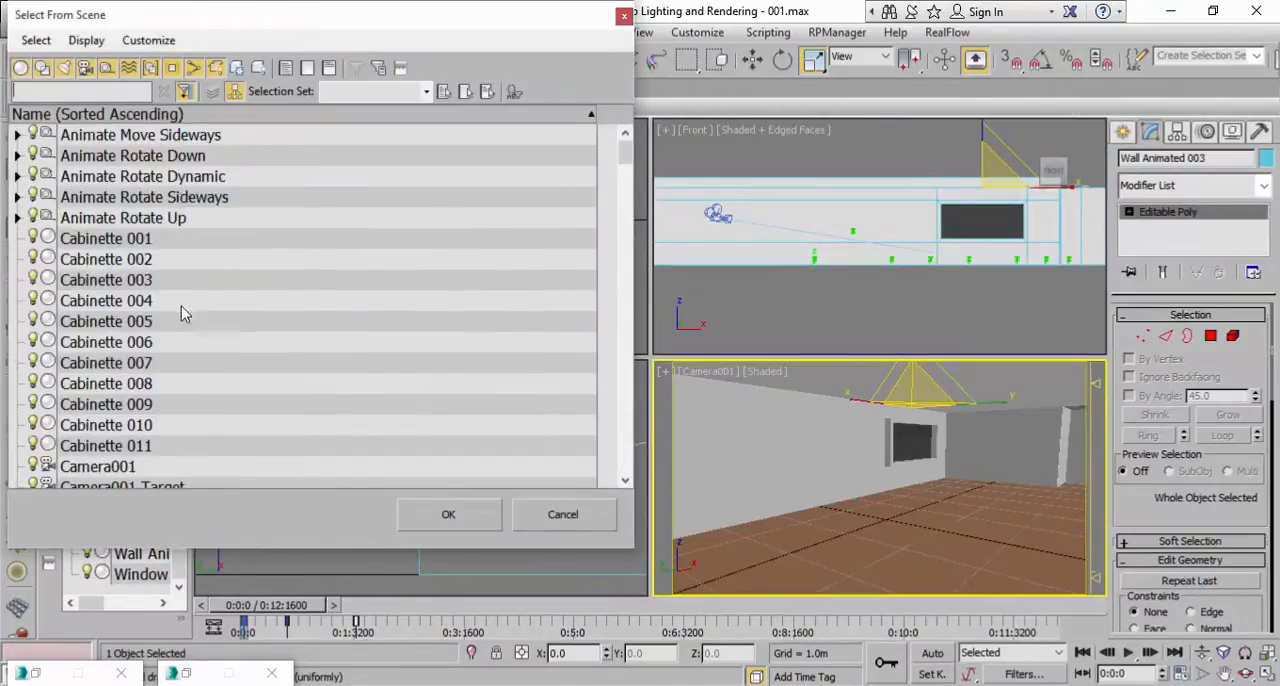
scroll(176, 357, down, 2)
click(156, 345)
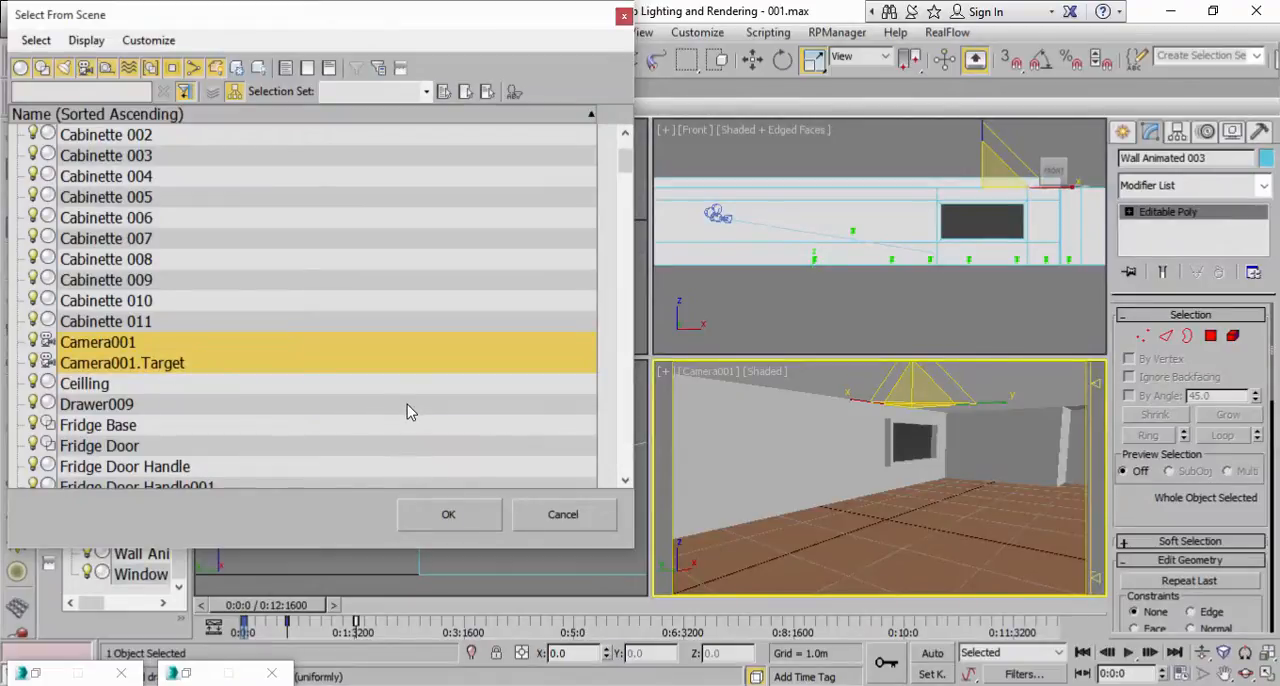
click(437, 516)
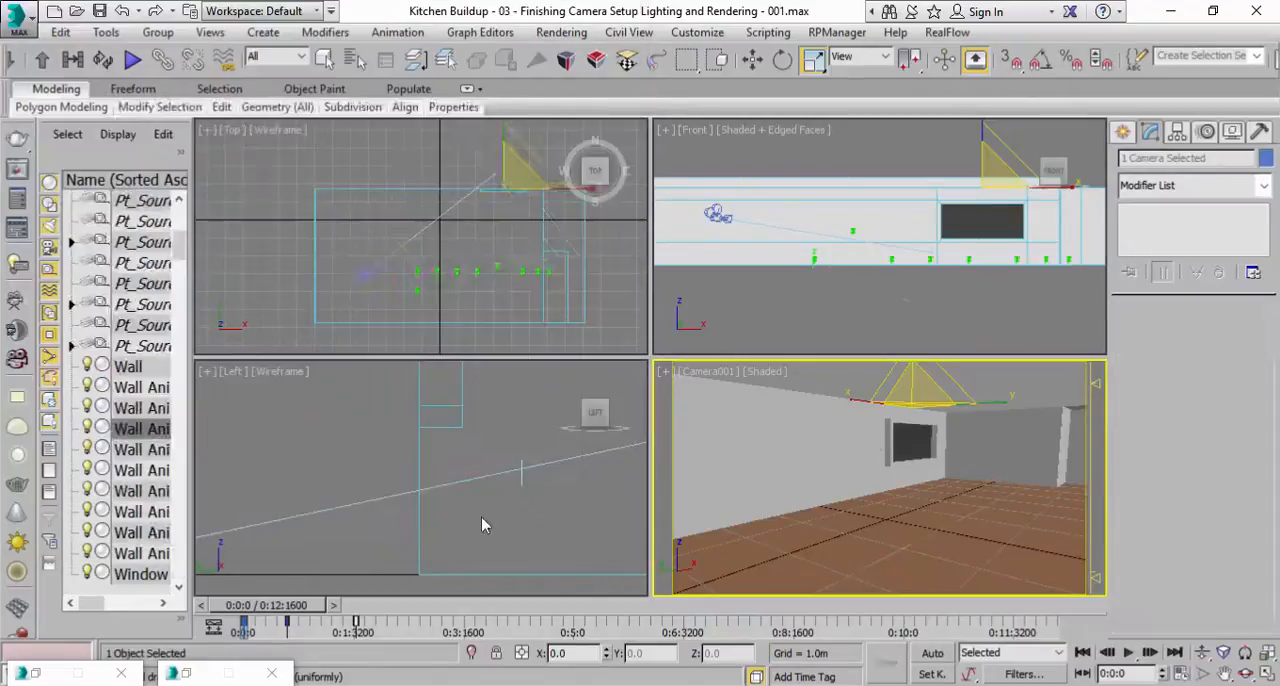
Turn on Auto Key, set keys for the camera and target at 0:0:0 and 0:12:1600, and maximize the camera view.
click(932, 654)
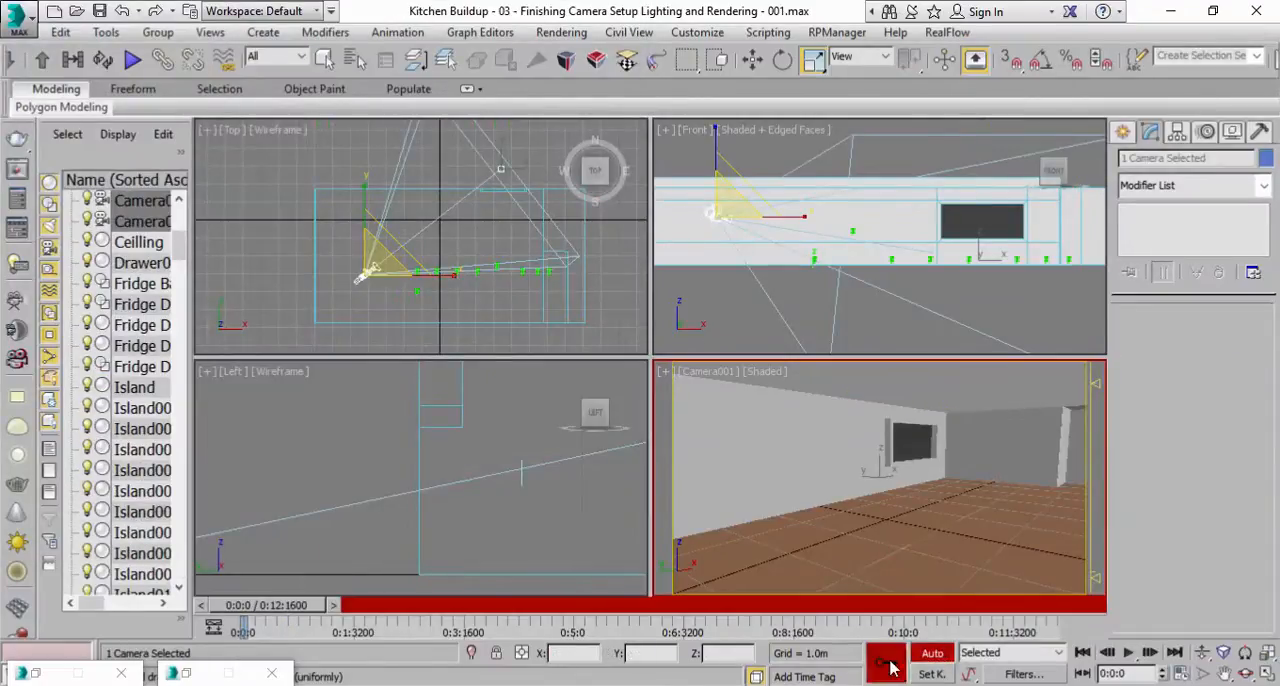
drag(330, 606, 1170, 580)
right_click(1022, 517)
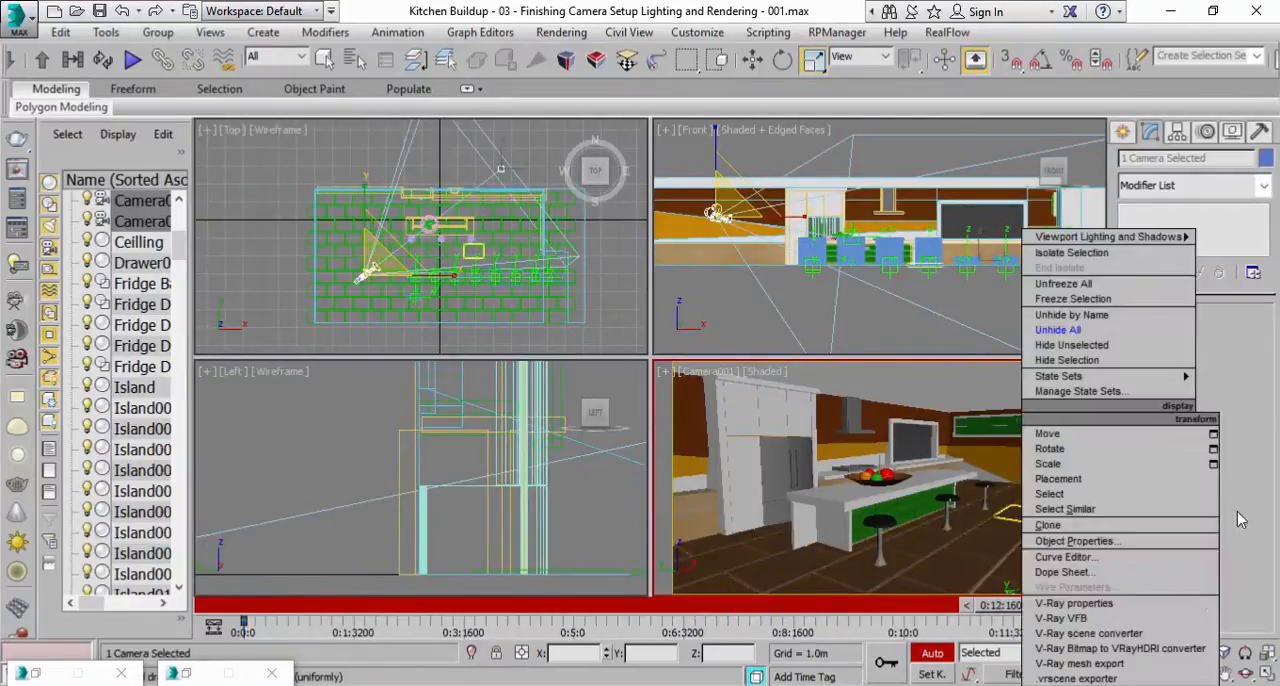
click(816, 8)
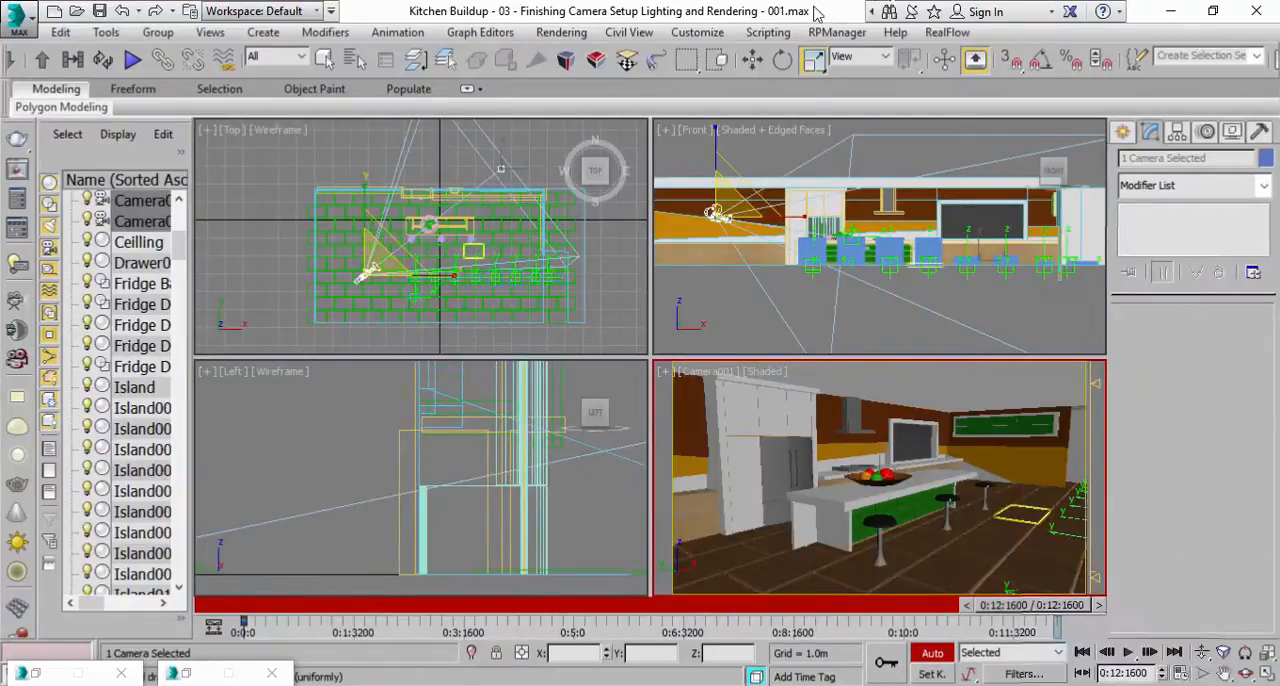
click(1261, 673)
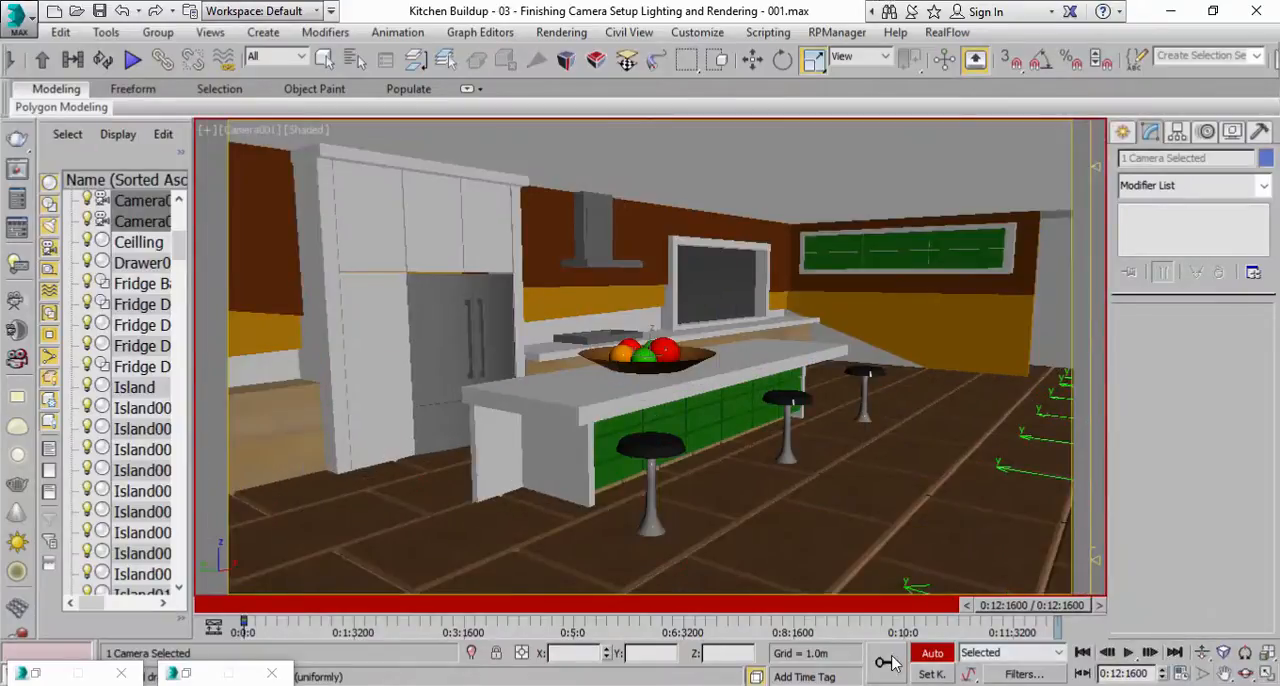
Animate a camera push-in by dollying out at the first frame and in at 0:12:1600, and play it back.
drag(1010, 612, 220, 582)
click(1201, 653)
drag(794, 429, 780, 461)
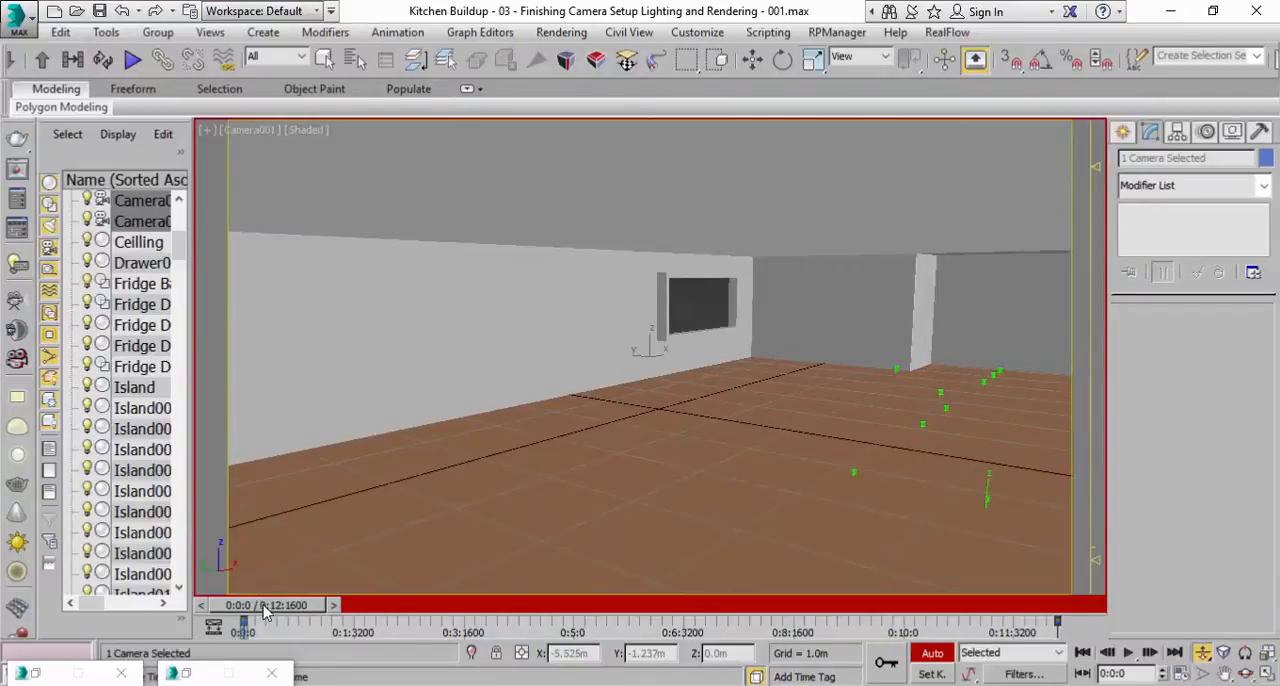
drag(265, 612, 1079, 632)
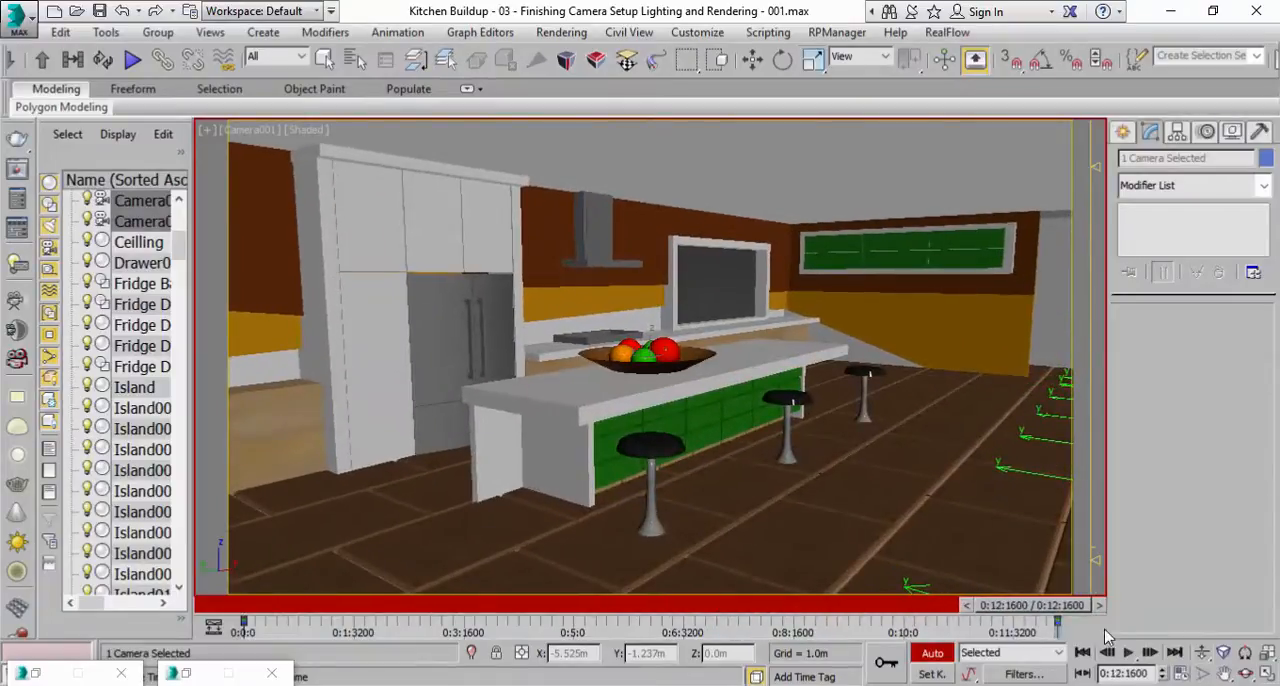
scroll(774, 507, up, 5)
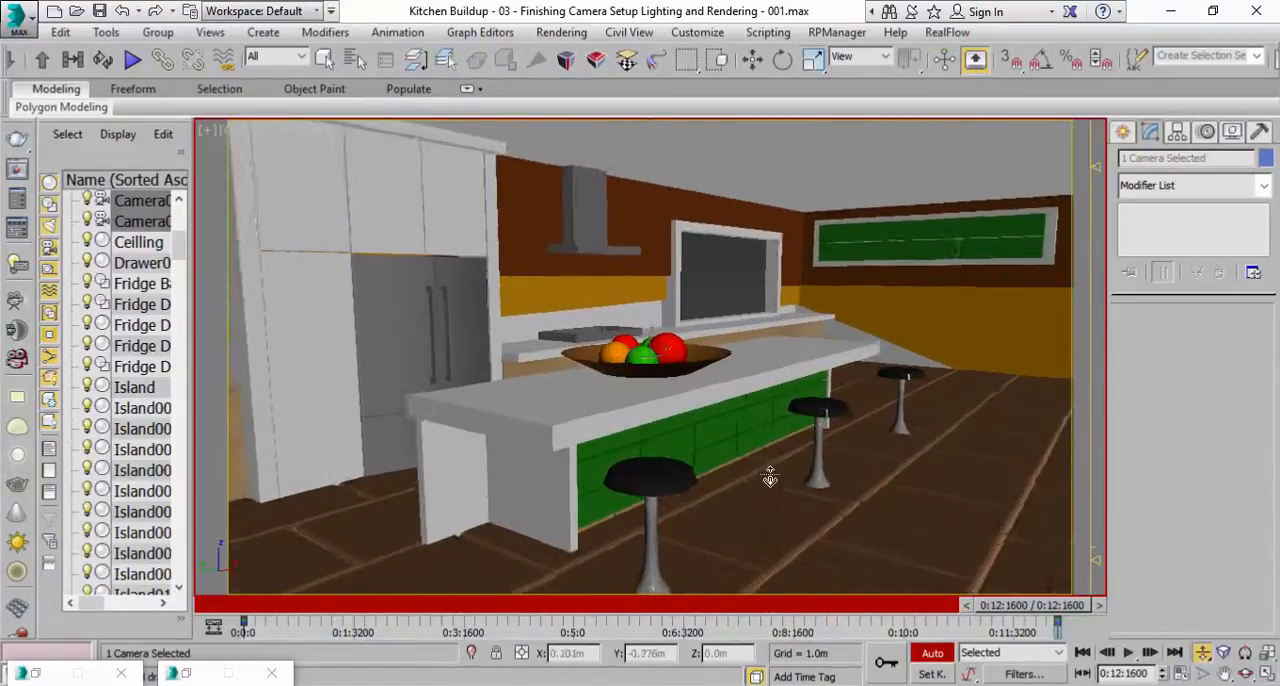
scroll(772, 475, up, 1)
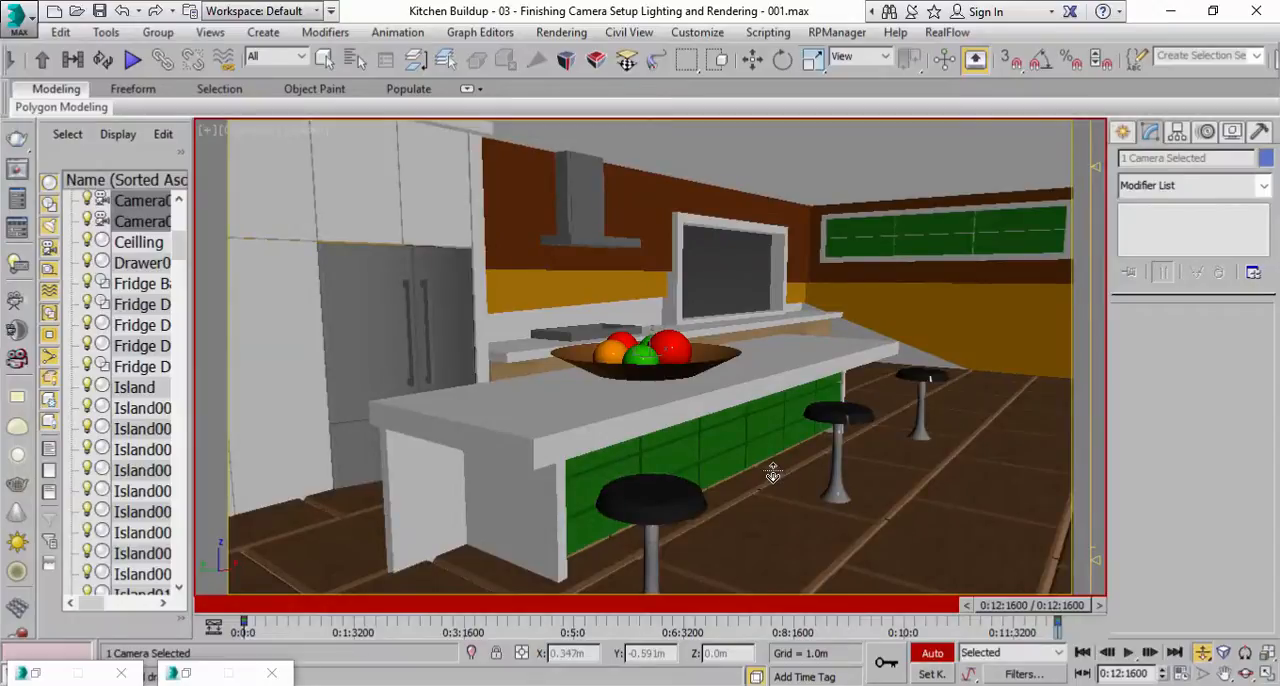
click(1128, 652)
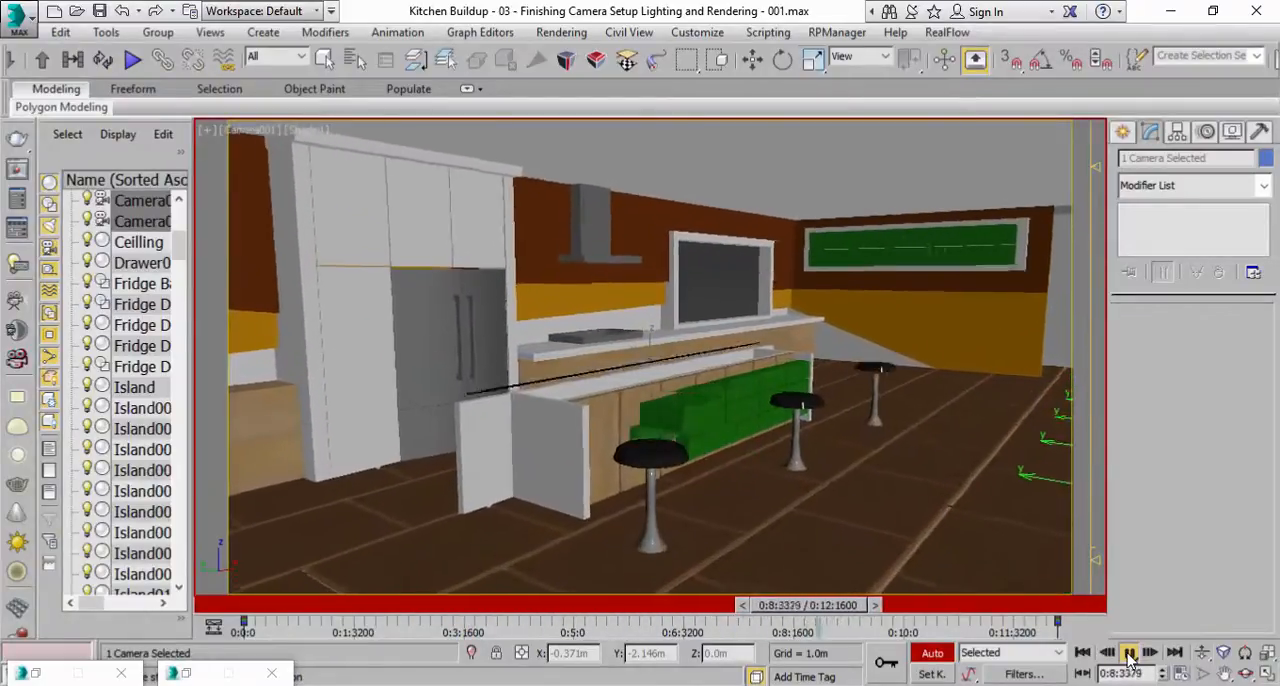
Refine the camera's dolly distance at the last frame, 0:12:1600, and replay the animation from the start.
click(1128, 653)
drag(977, 610, 1116, 611)
scroll(945, 522, up, 3)
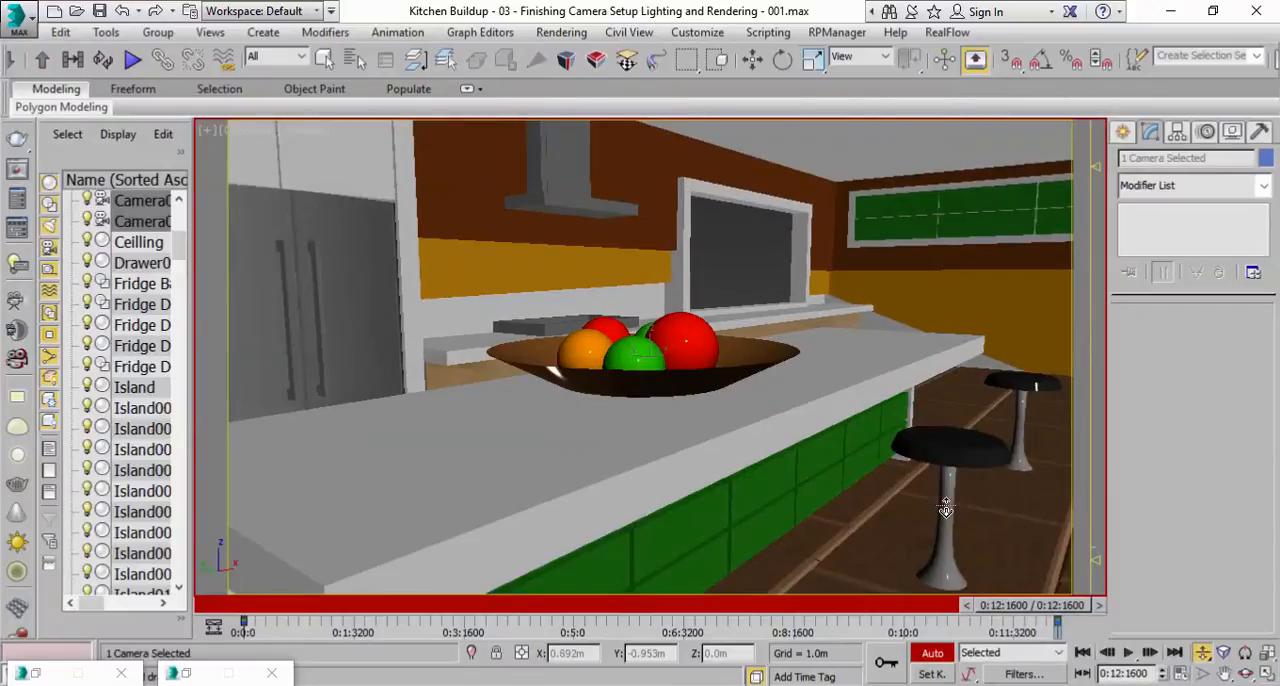
scroll(945, 510, down, 2)
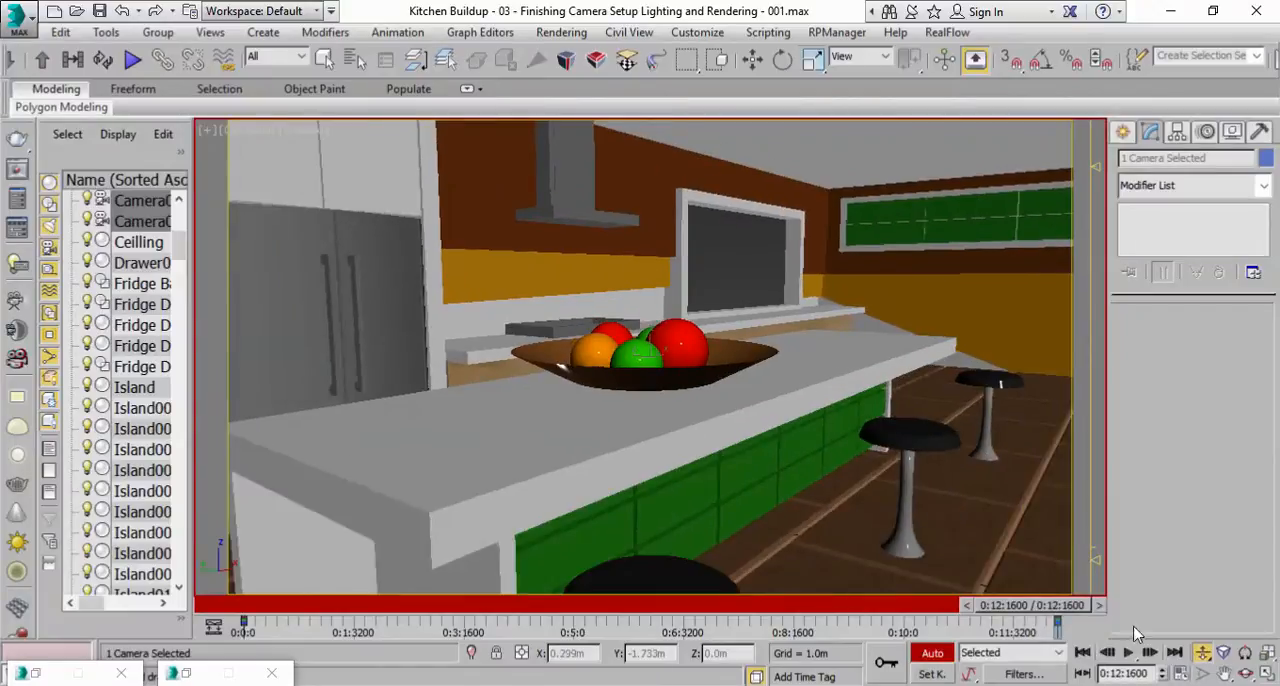
click(1084, 653)
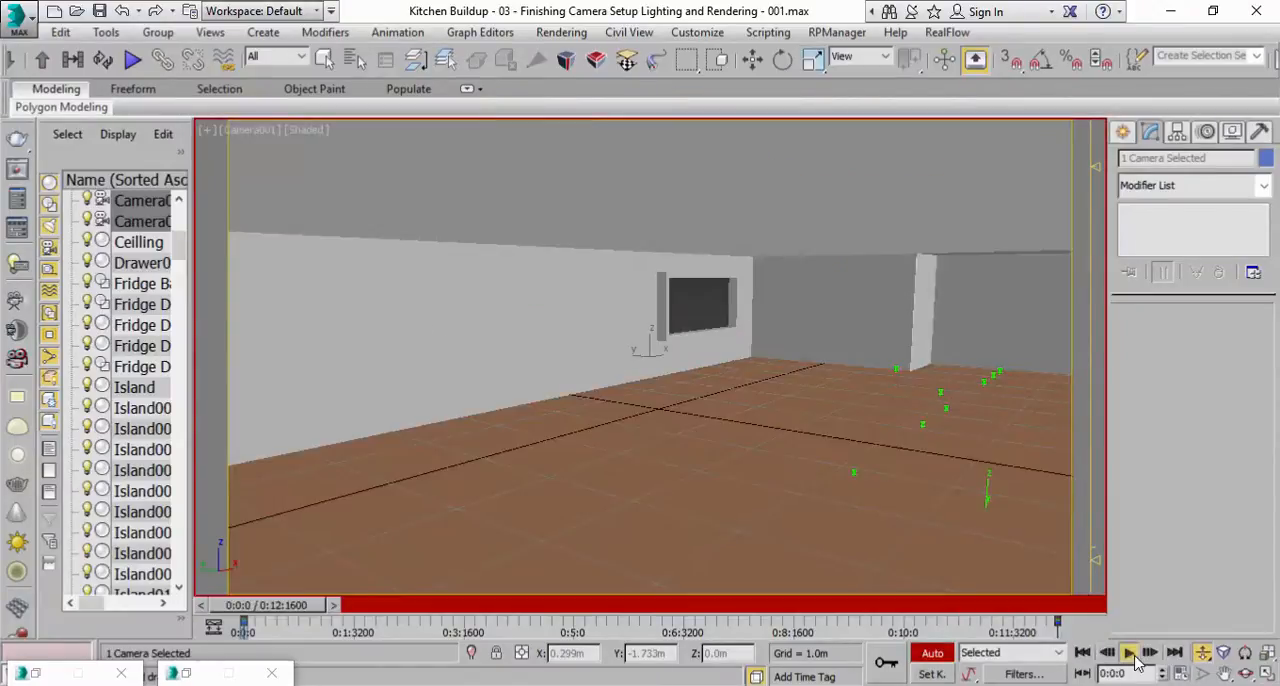
click(1130, 653)
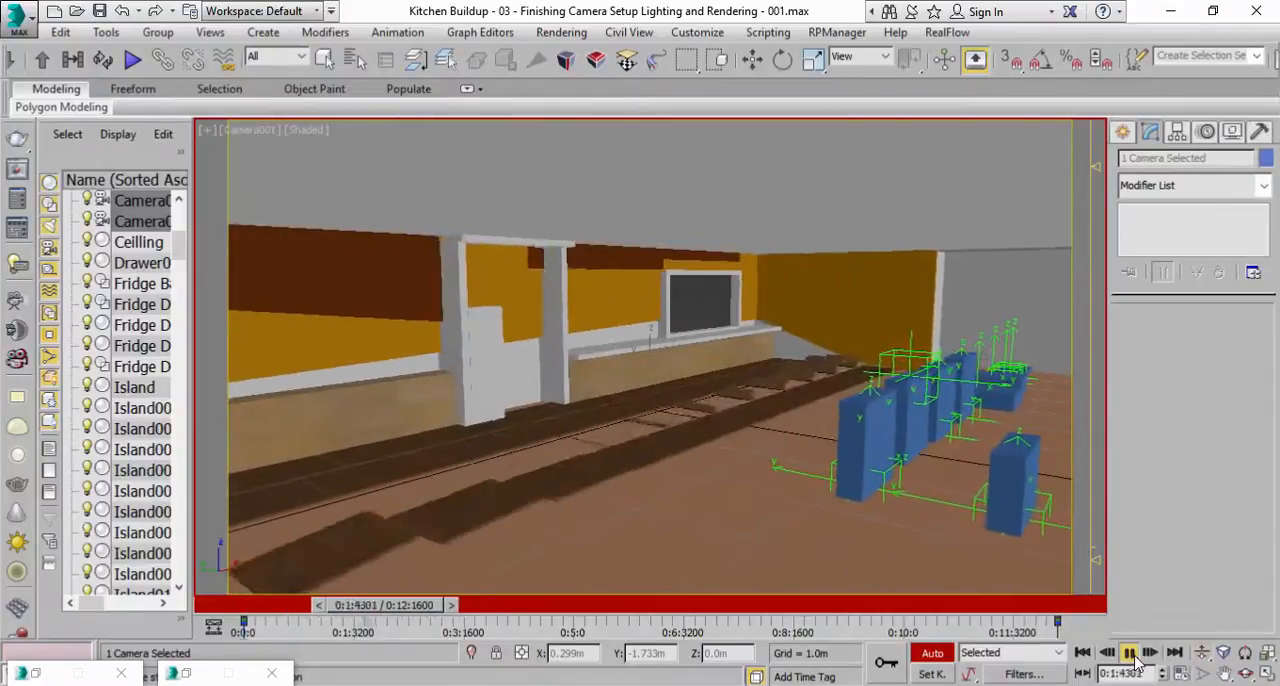
click(1082, 654)
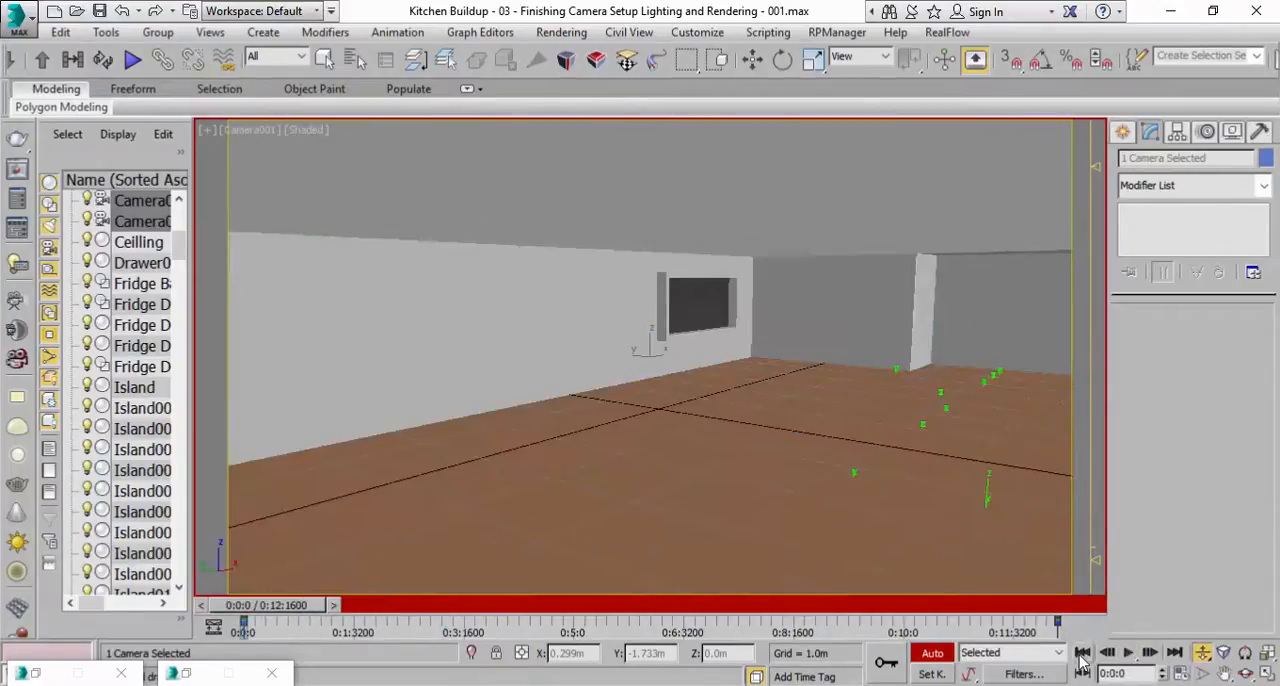
Dolly the camera slightly farther out at the first frame and preview the animation with Auto Key off.
drag(733, 478, 738, 471)
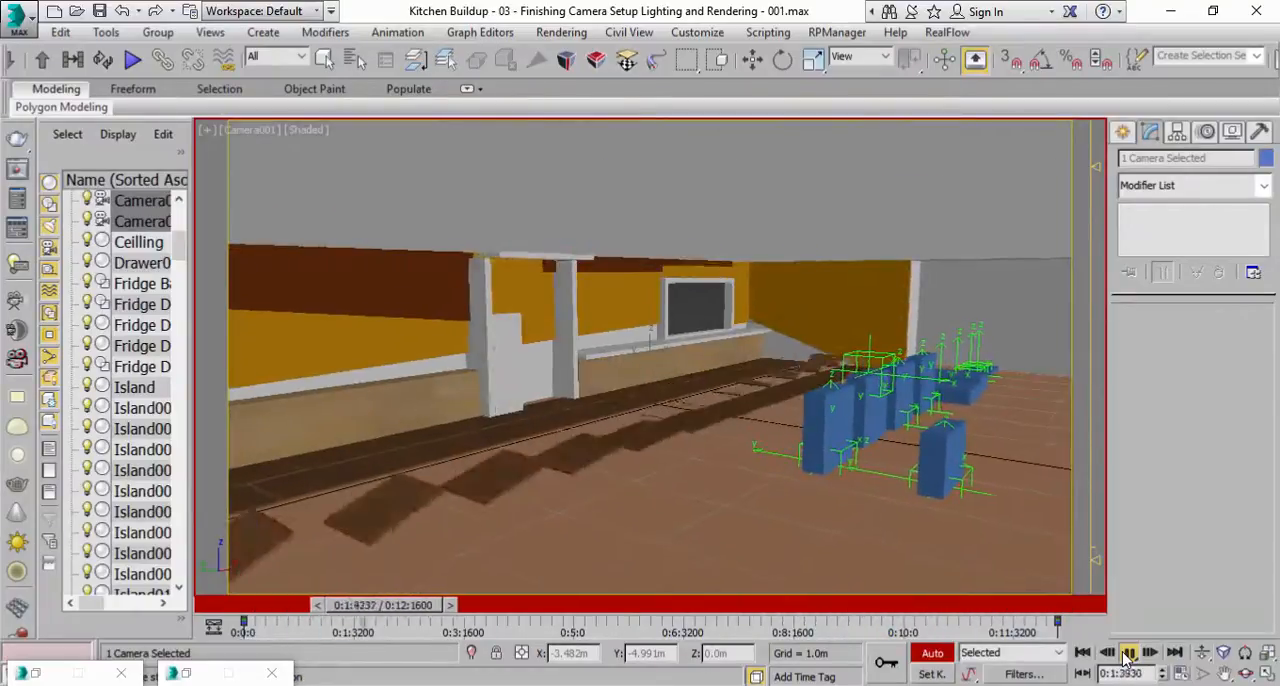
click(1127, 655)
drag(407, 613, 231, 610)
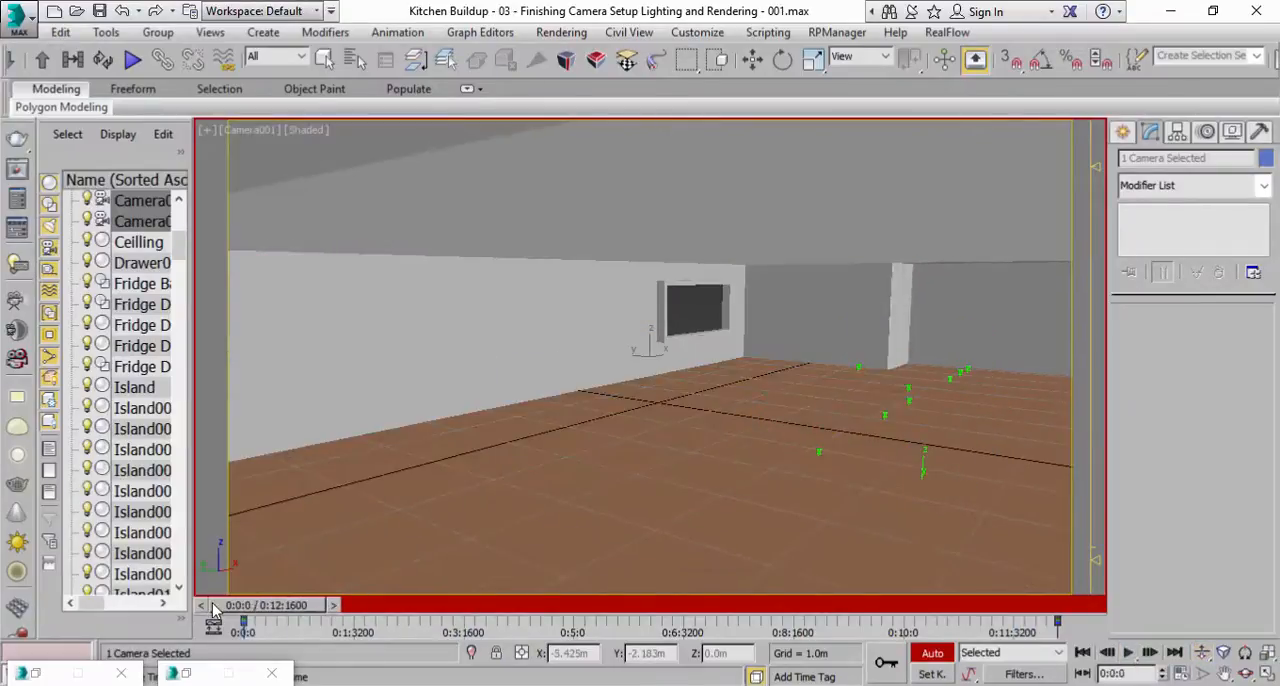
click(932, 653)
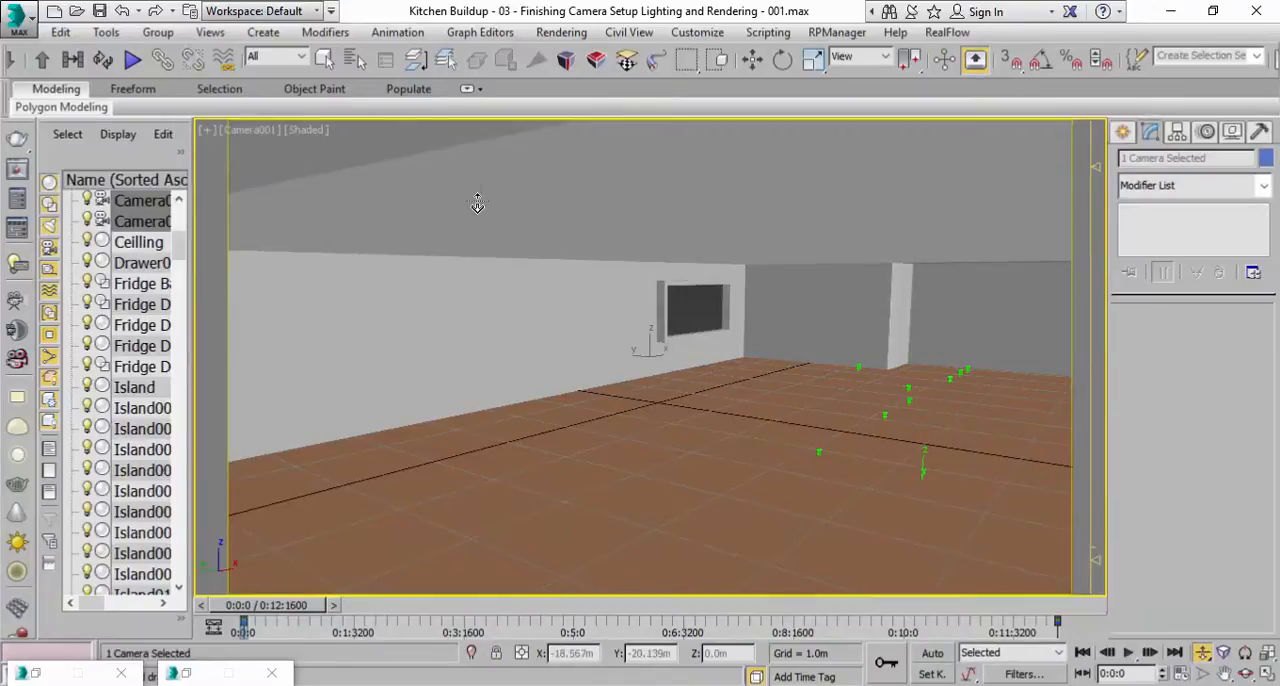
drag(296, 606, 180, 505)
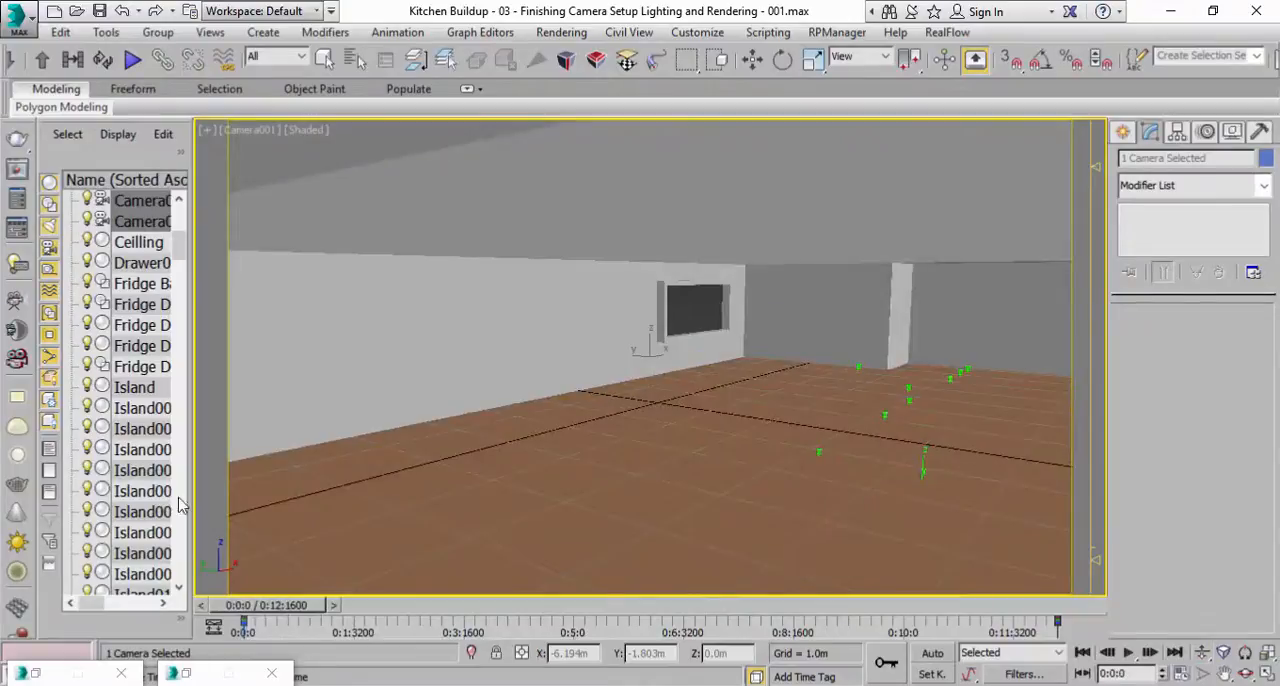
click(1127, 653)
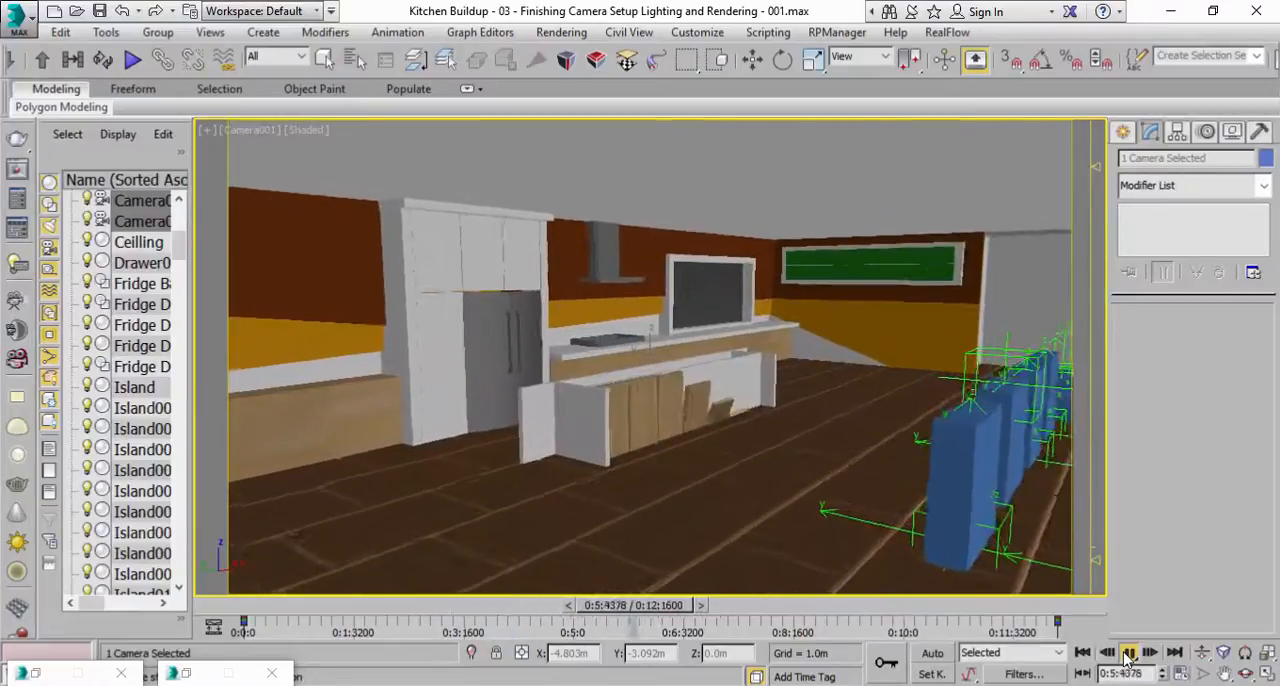
click(1127, 653)
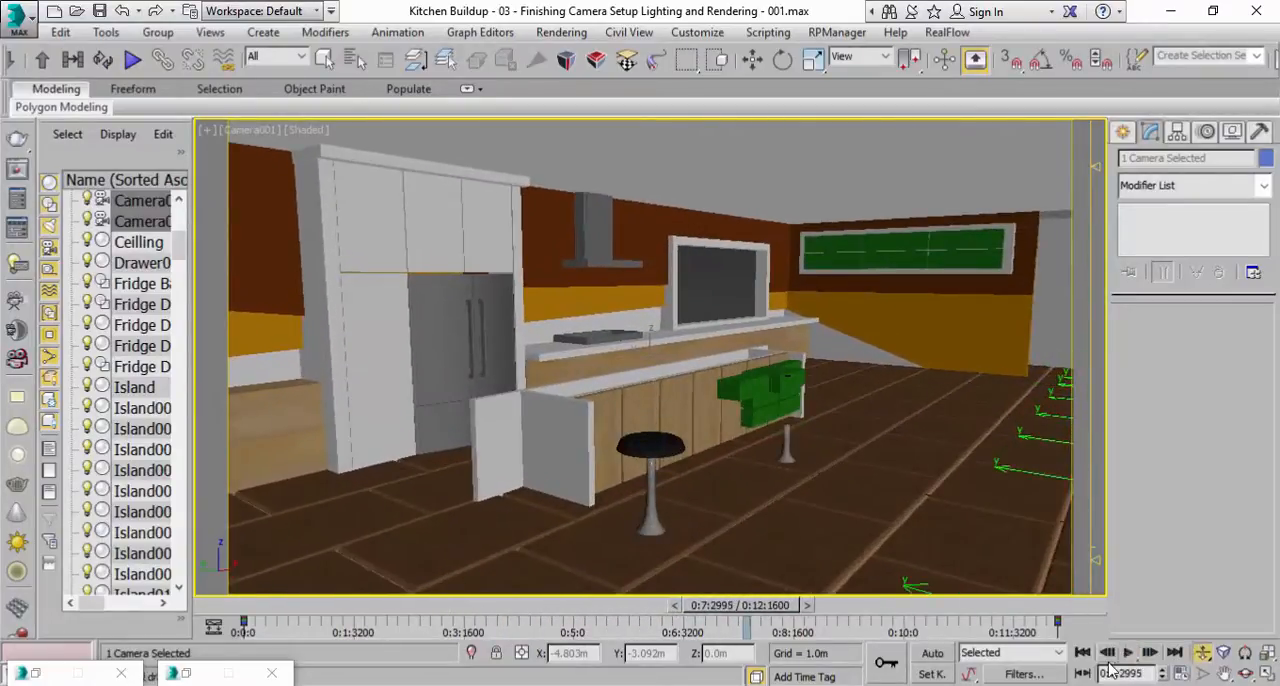
With Auto Key on, dolly the camera in at 0:7:2995, play the animation from the start, and turn Auto Key off.
key(n)
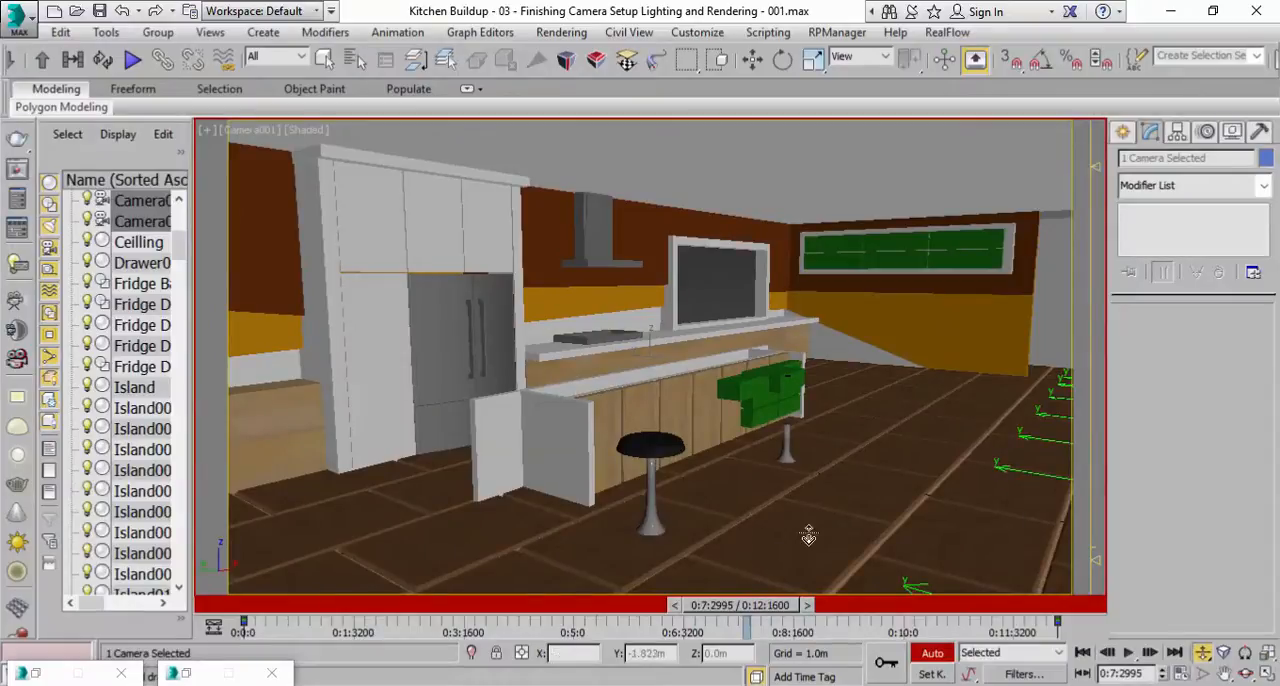
drag(772, 462, 775, 454)
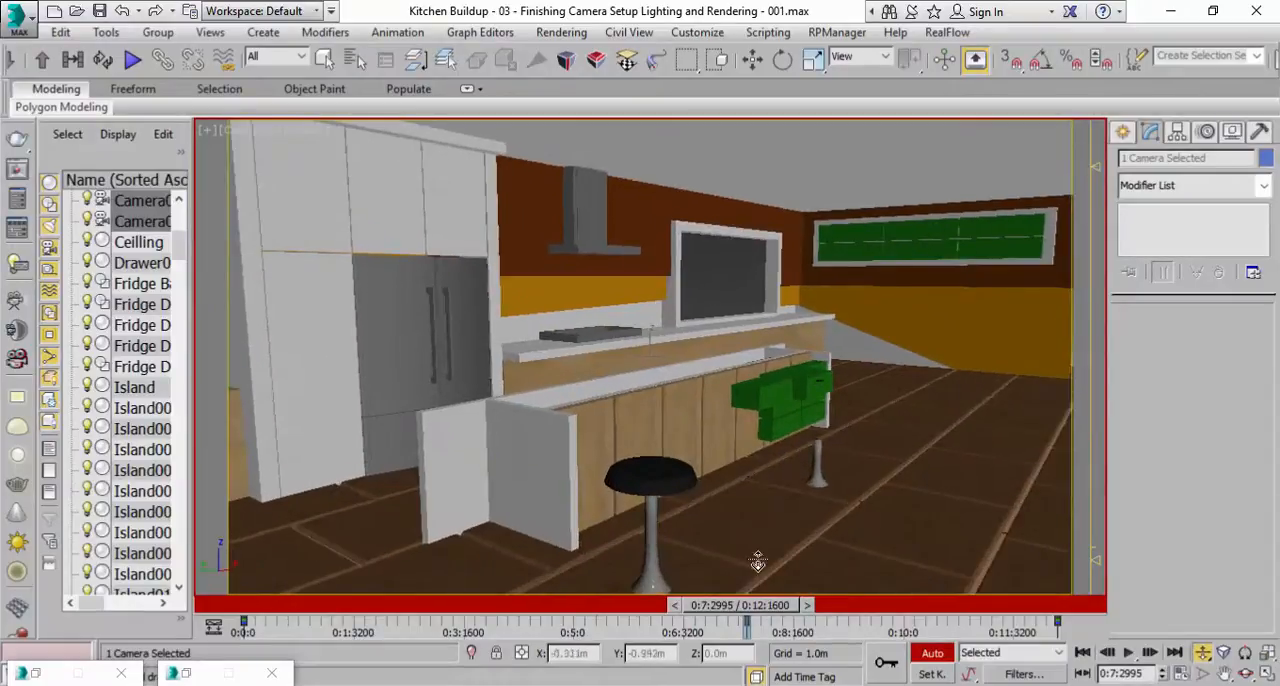
drag(760, 604, 238, 575)
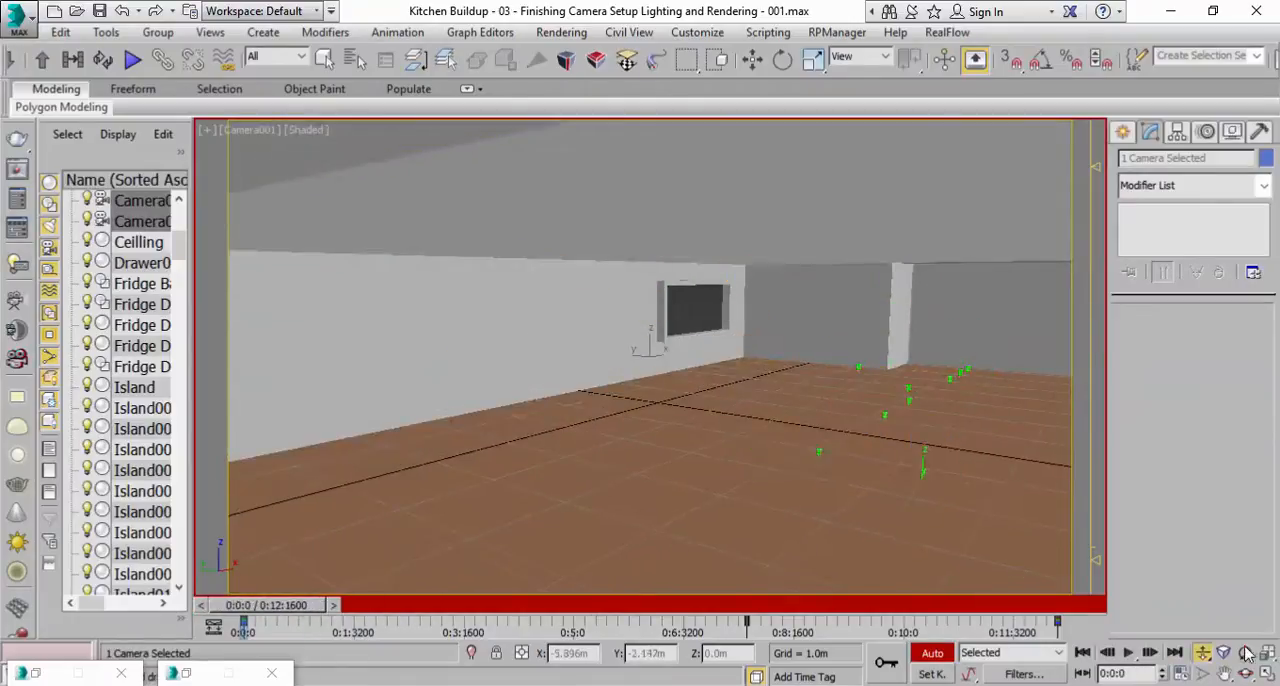
click(1132, 653)
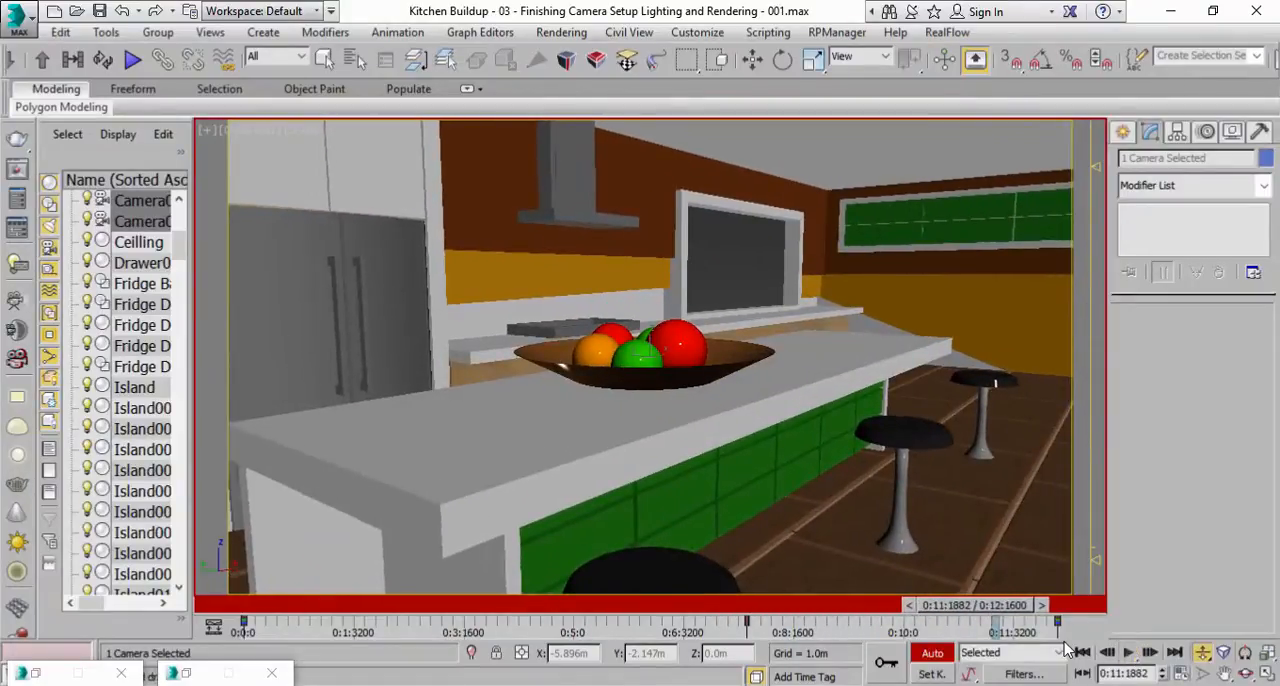
key(n)
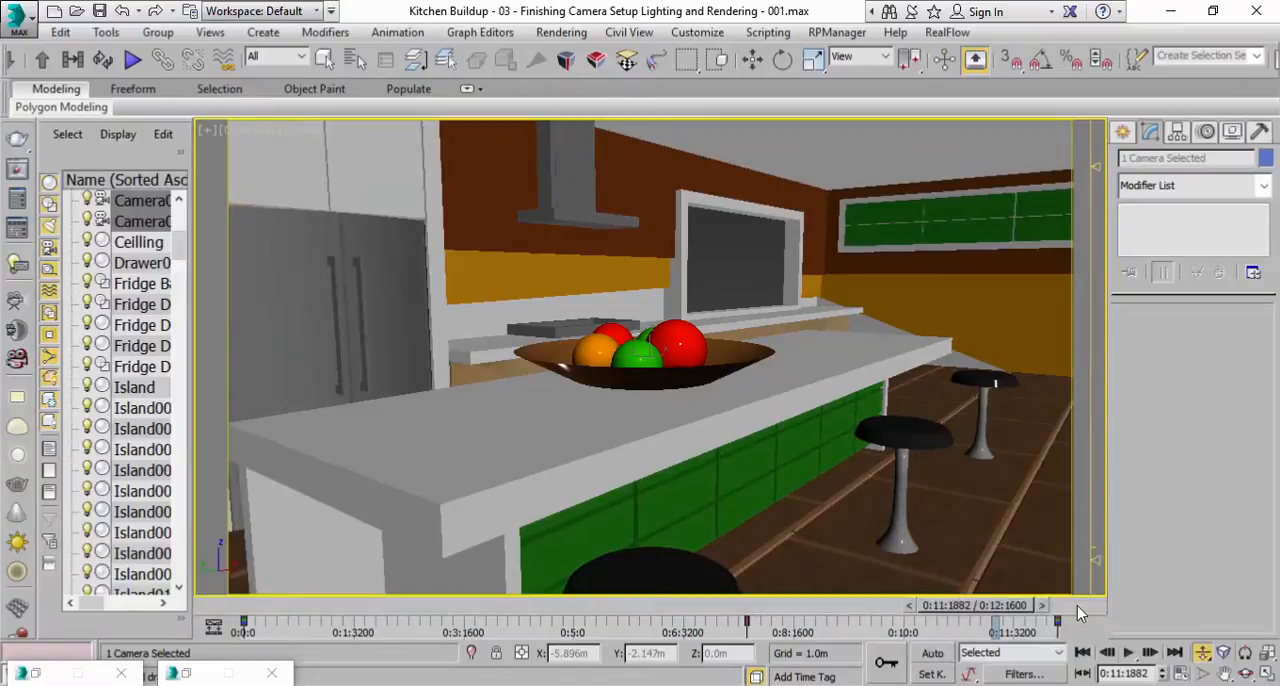
Switch the maximized camera view to Perspective and pull back to show the whole kitchen.
click(268, 131)
click(290, 196)
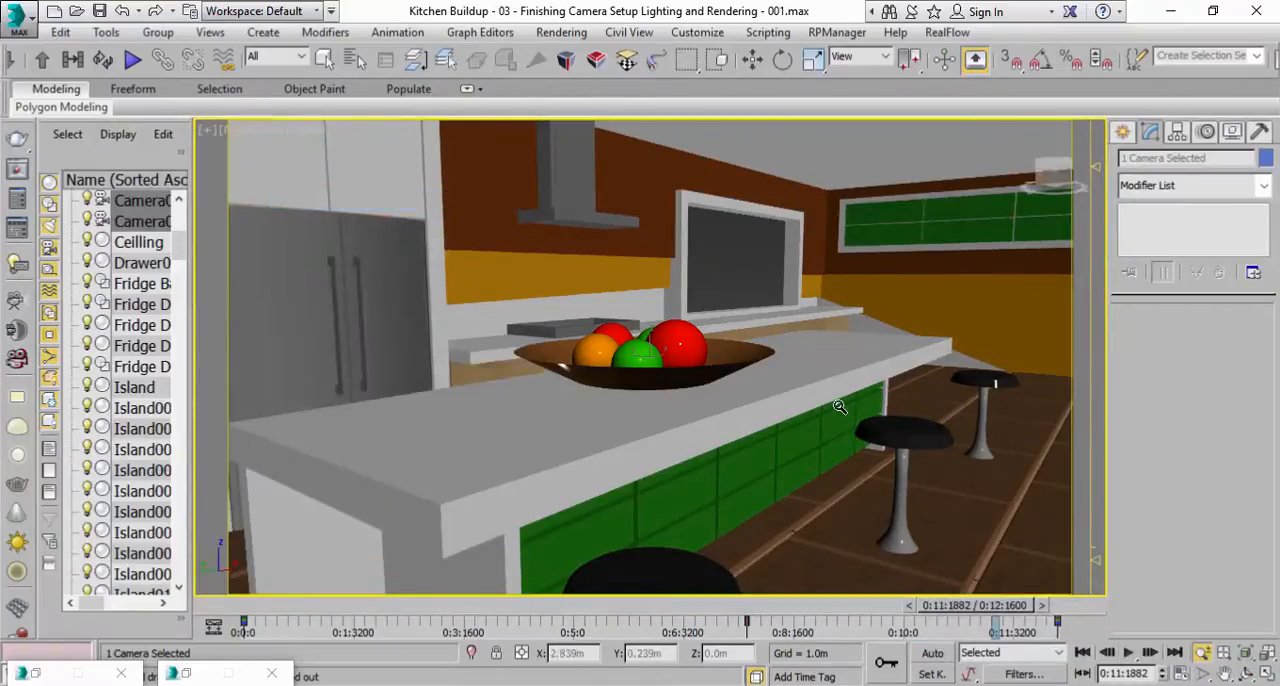
scroll(840, 407, down, 5)
scroll(836, 405, up, 3)
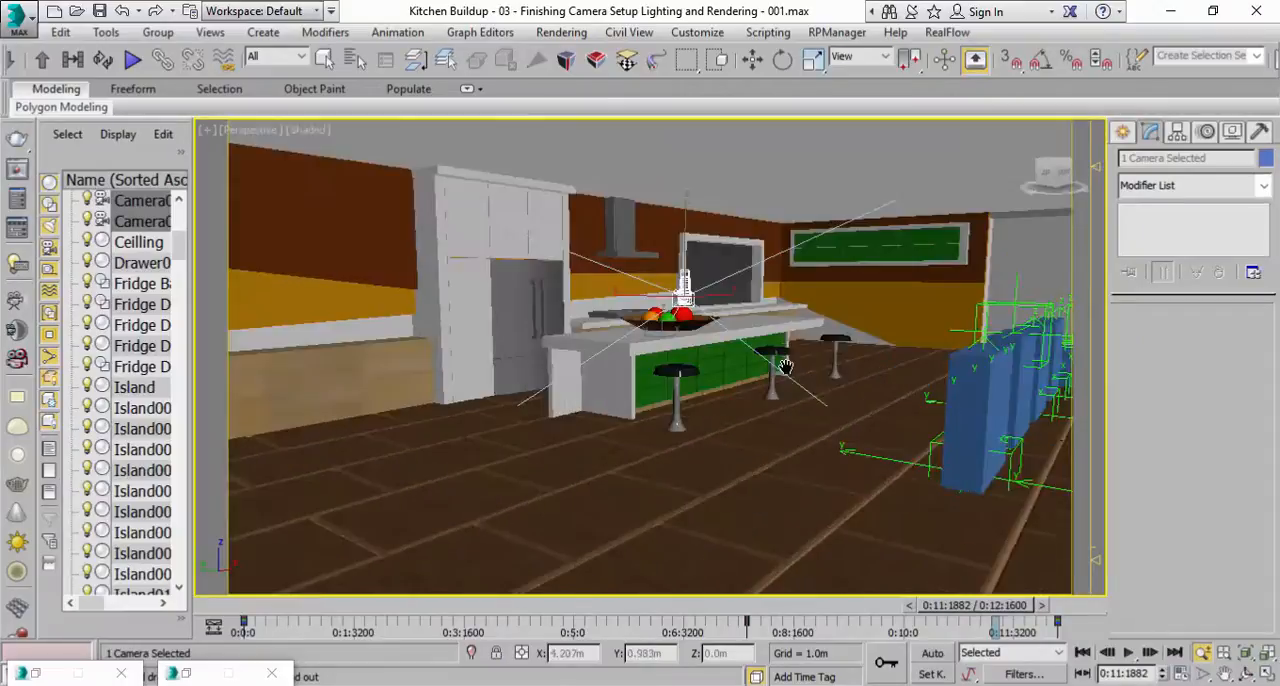
Create a Daylight system on the ground outside the kitchen, accepting mr Photographic Exposure Control at EV = 15.
click(1125, 135)
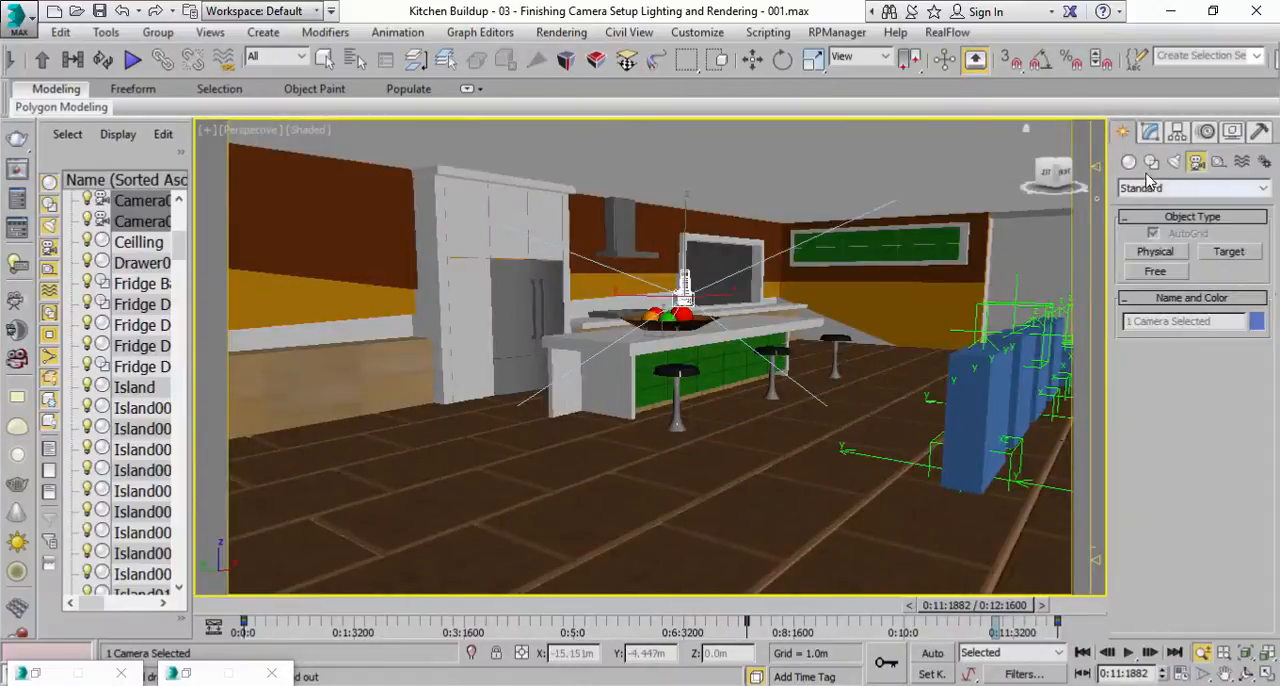
click(1263, 162)
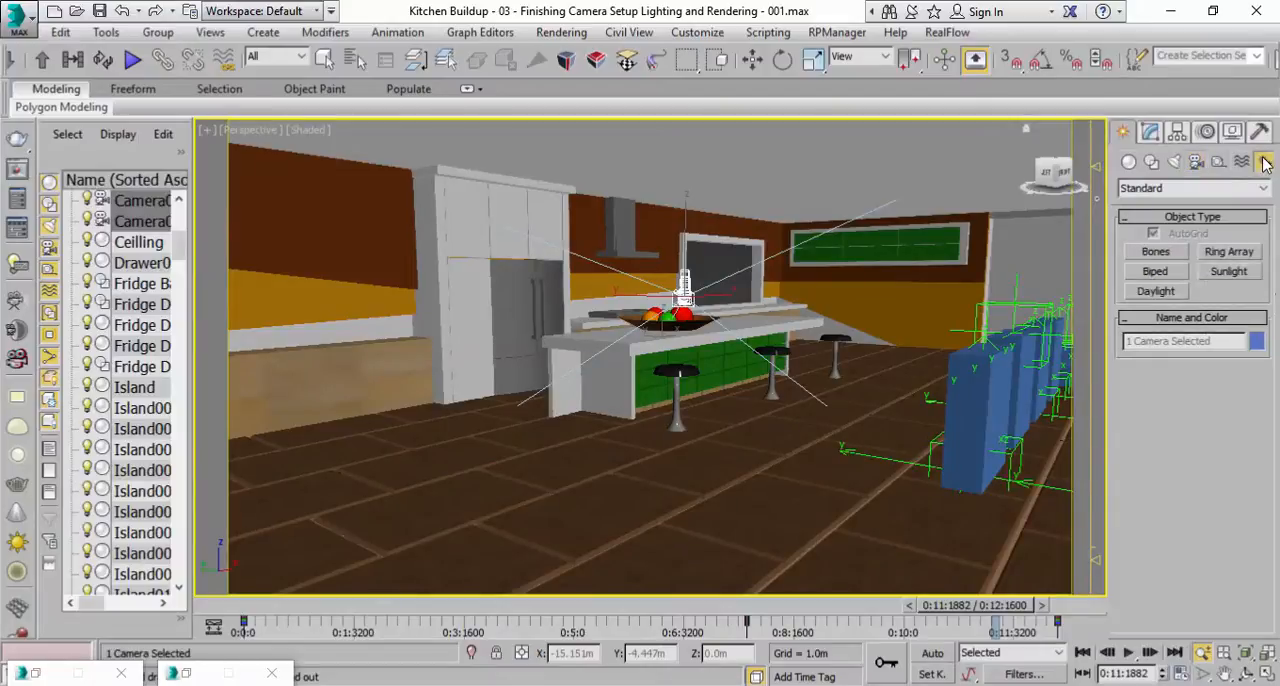
click(1156, 291)
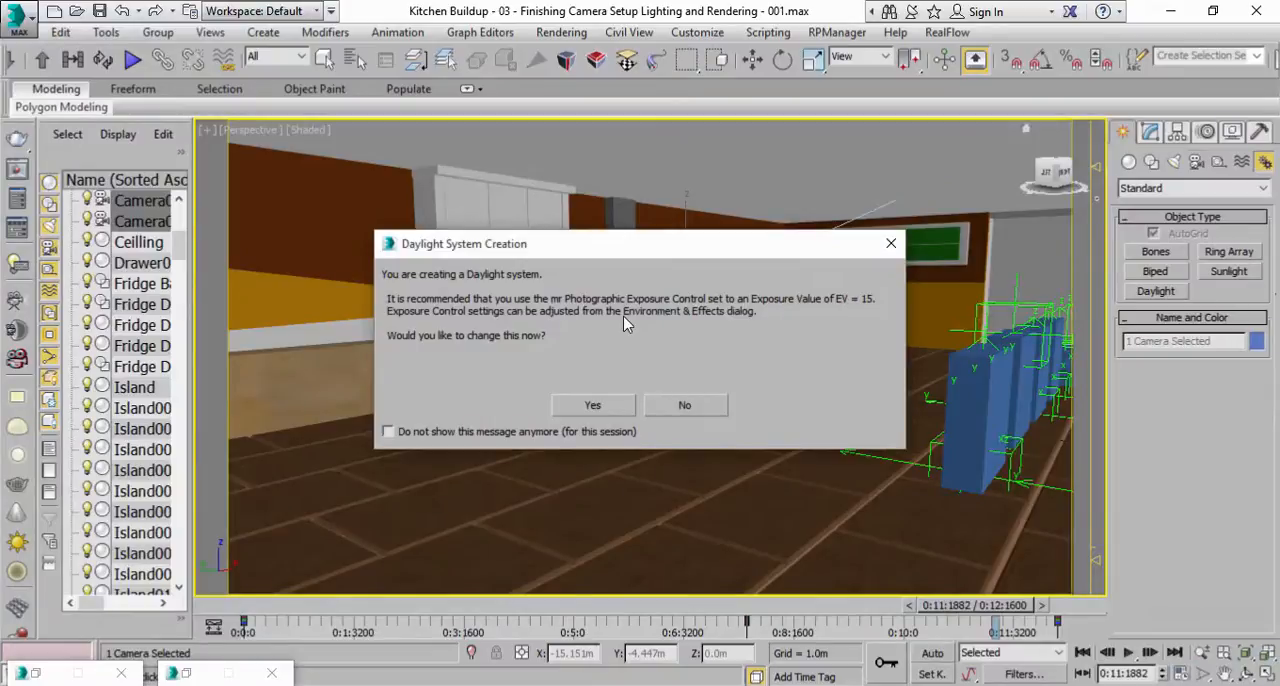
click(593, 405)
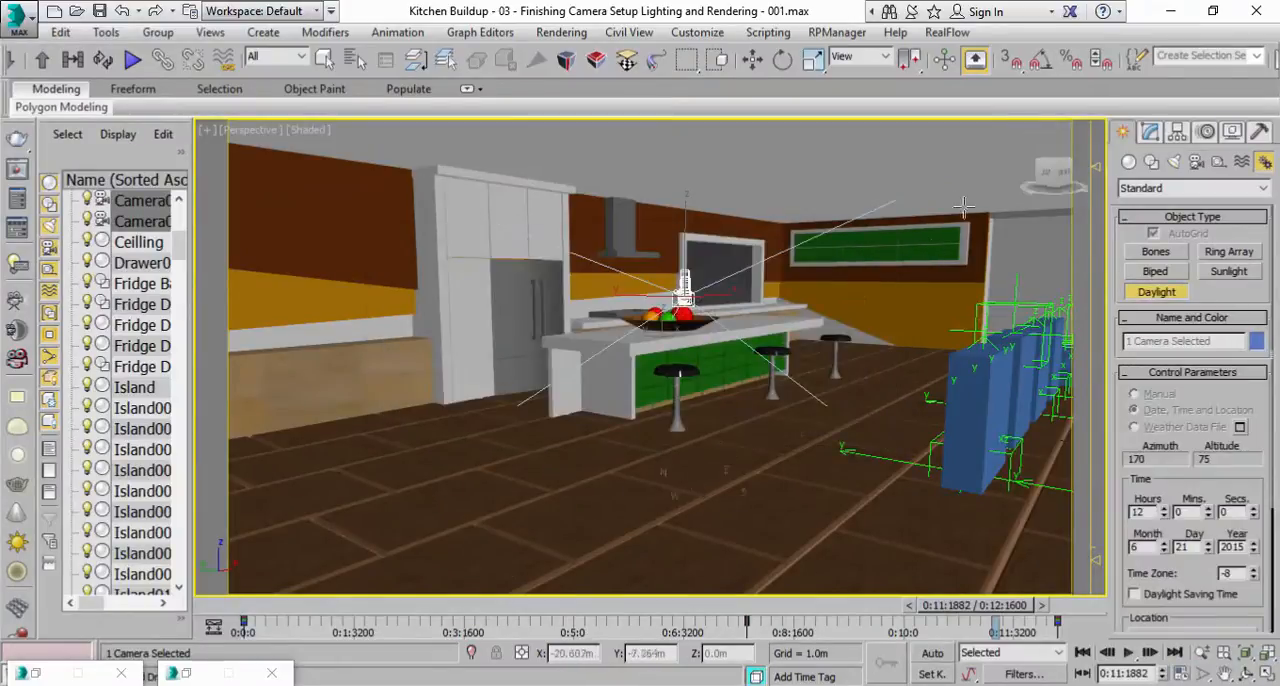
drag(804, 396, 789, 425)
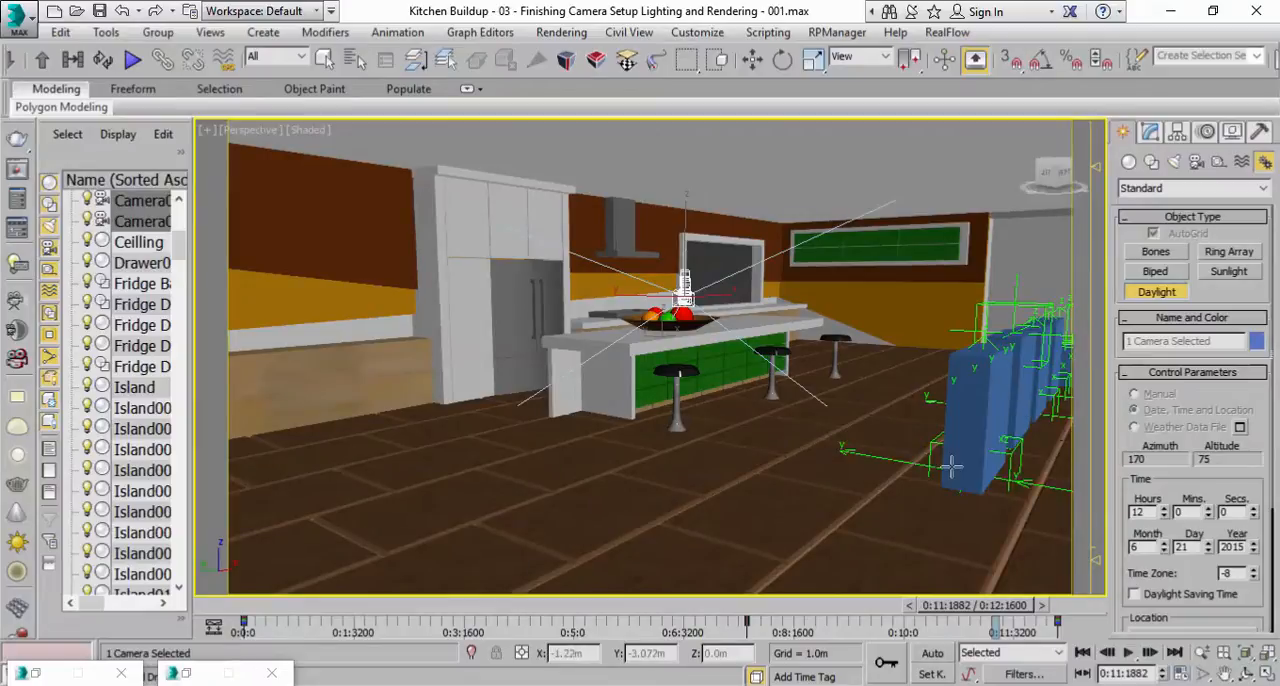
scroll(952, 467, down, 6)
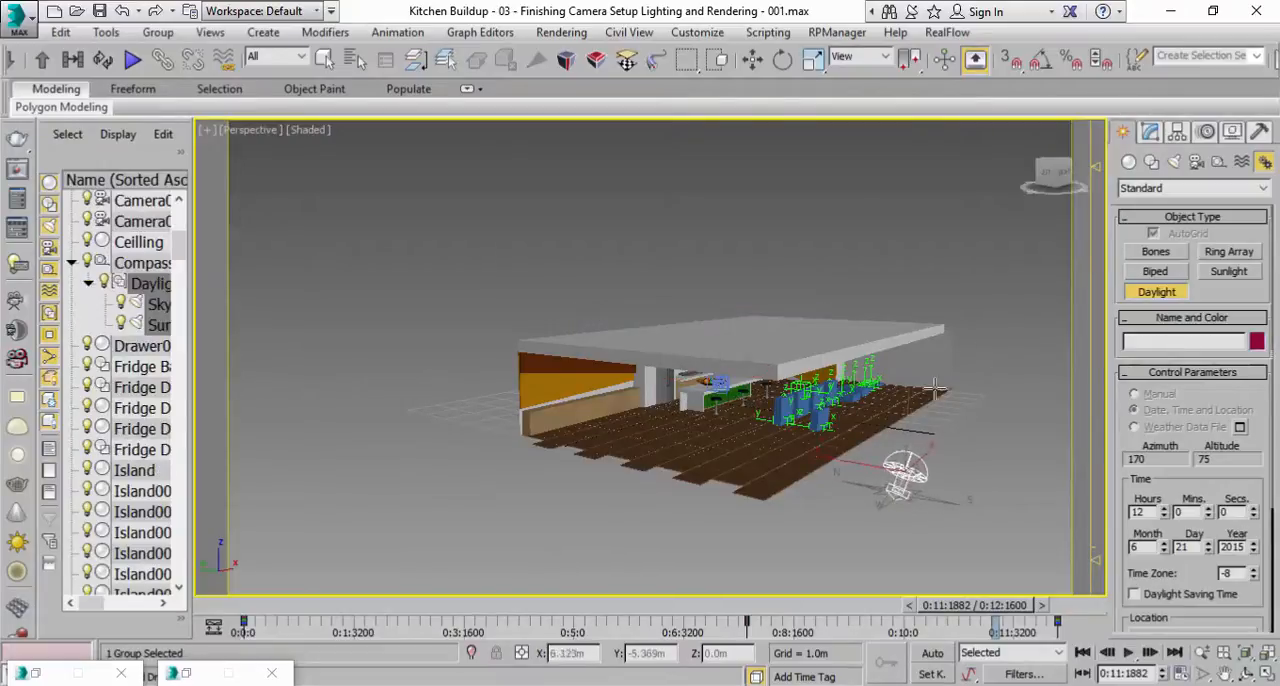
click(946, 364)
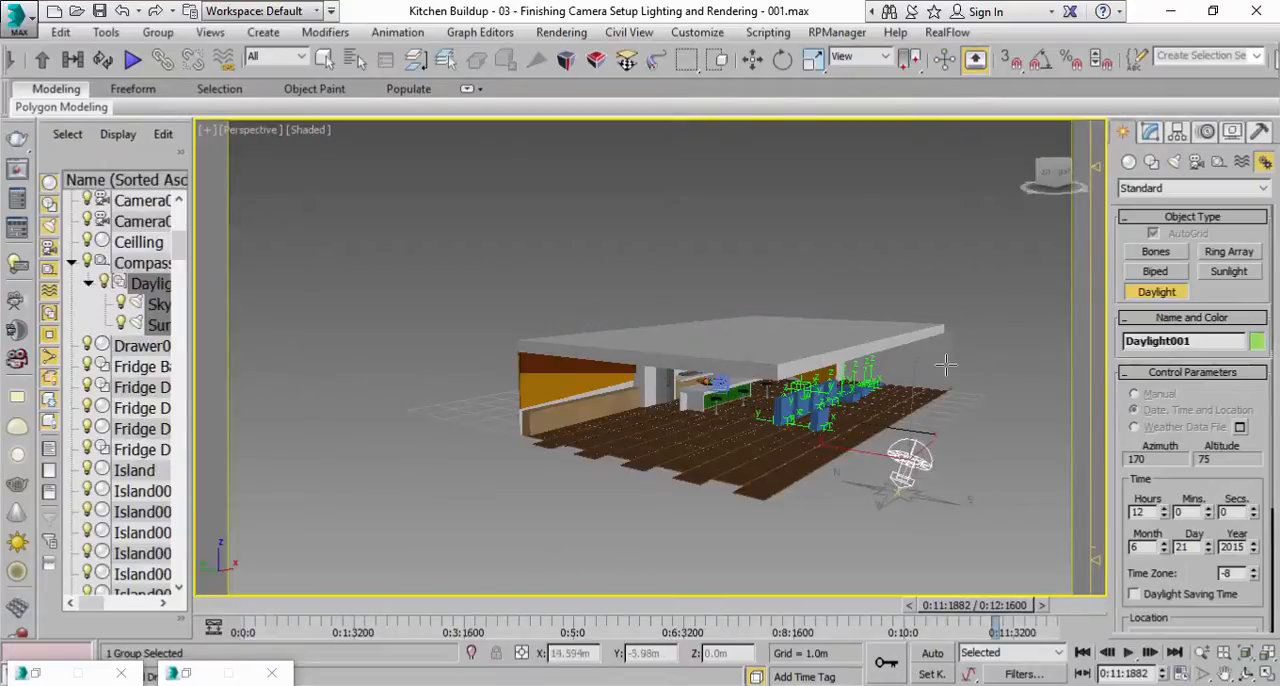
Set the Perspective view's shading to Realistic and inspect the daylight on the building.
click(302, 130)
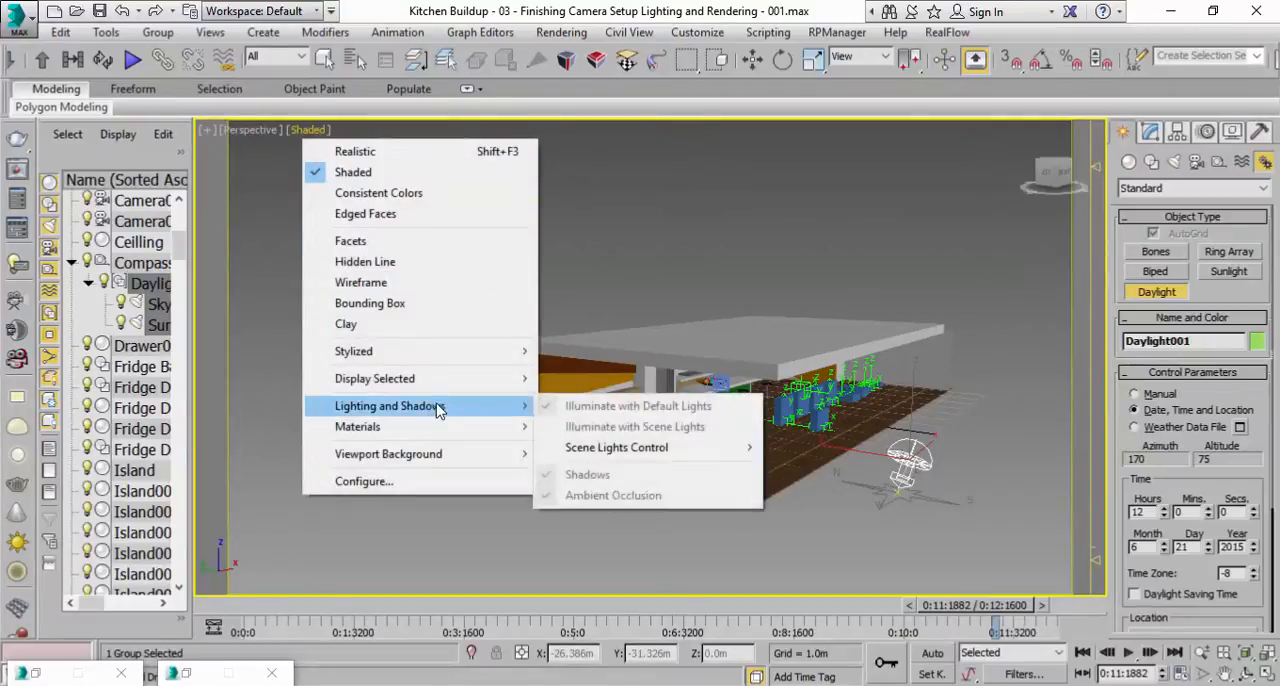
click(355, 151)
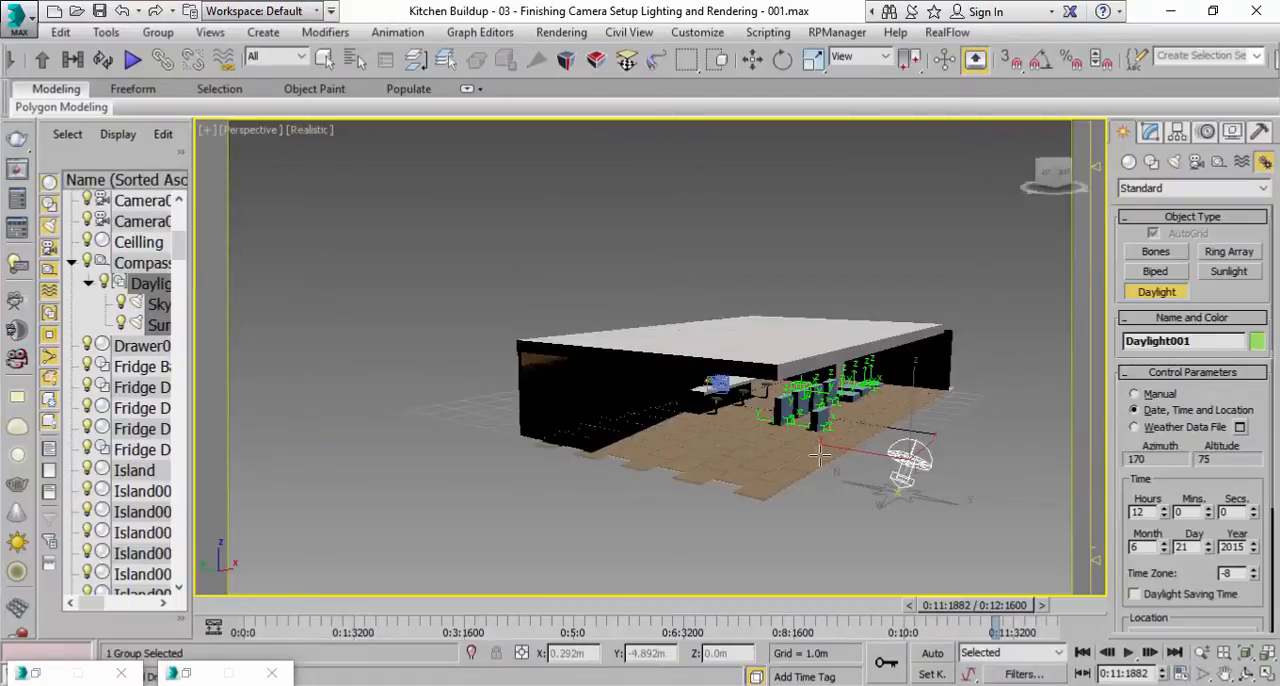
scroll(840, 476, up, 2)
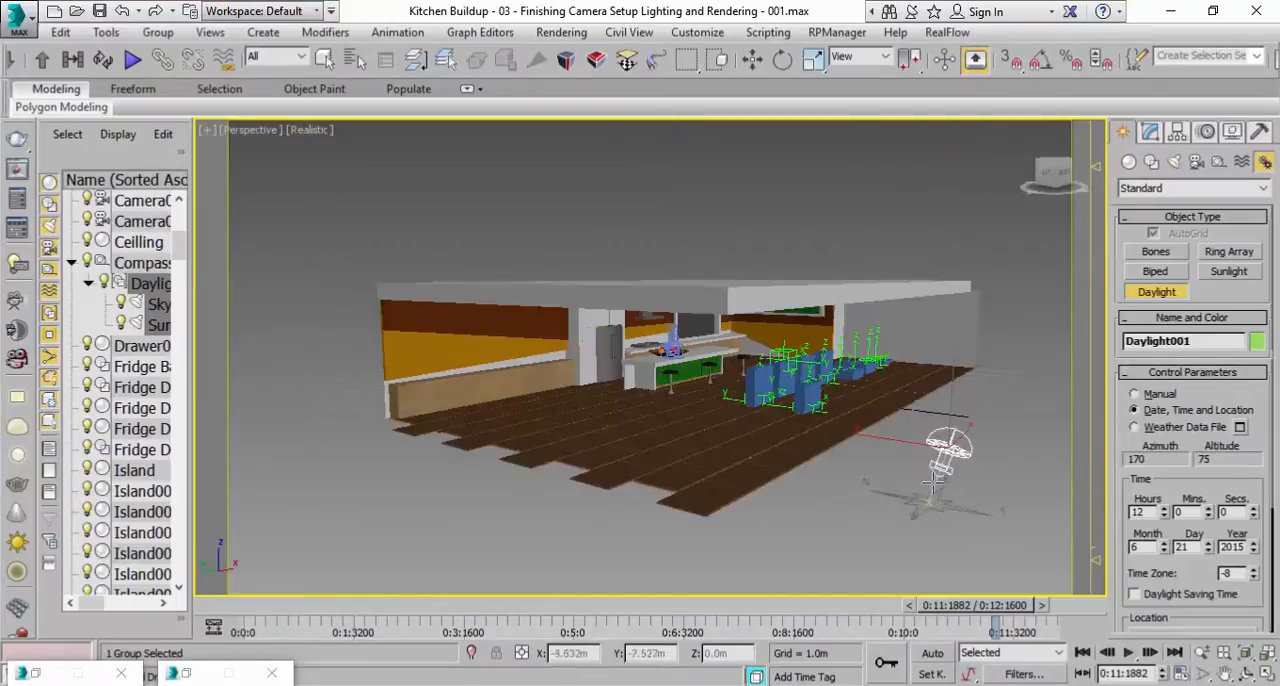
scroll(870, 460, up, 1)
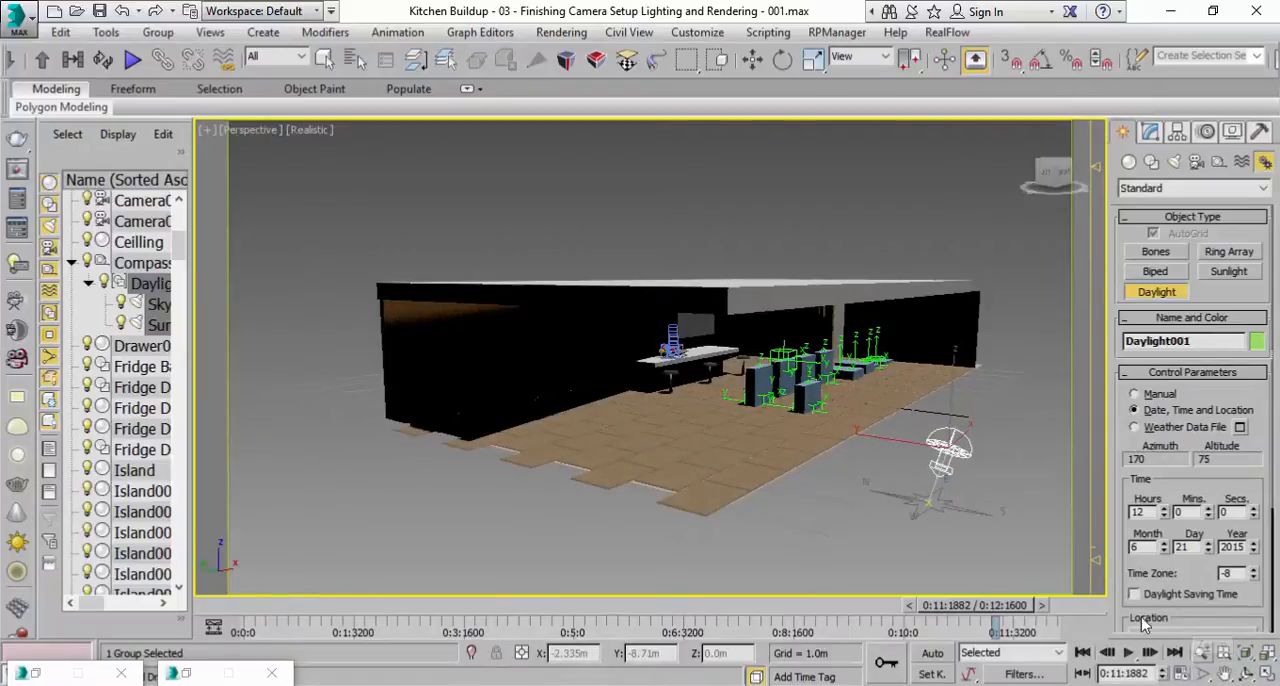
Set the Daylight system's sunlight to mr Sun and skylight to mr Sky, accepting the mr Physical Sky environment map.
click(1202, 652)
middle_drag(962, 510, 893, 498)
click(752, 59)
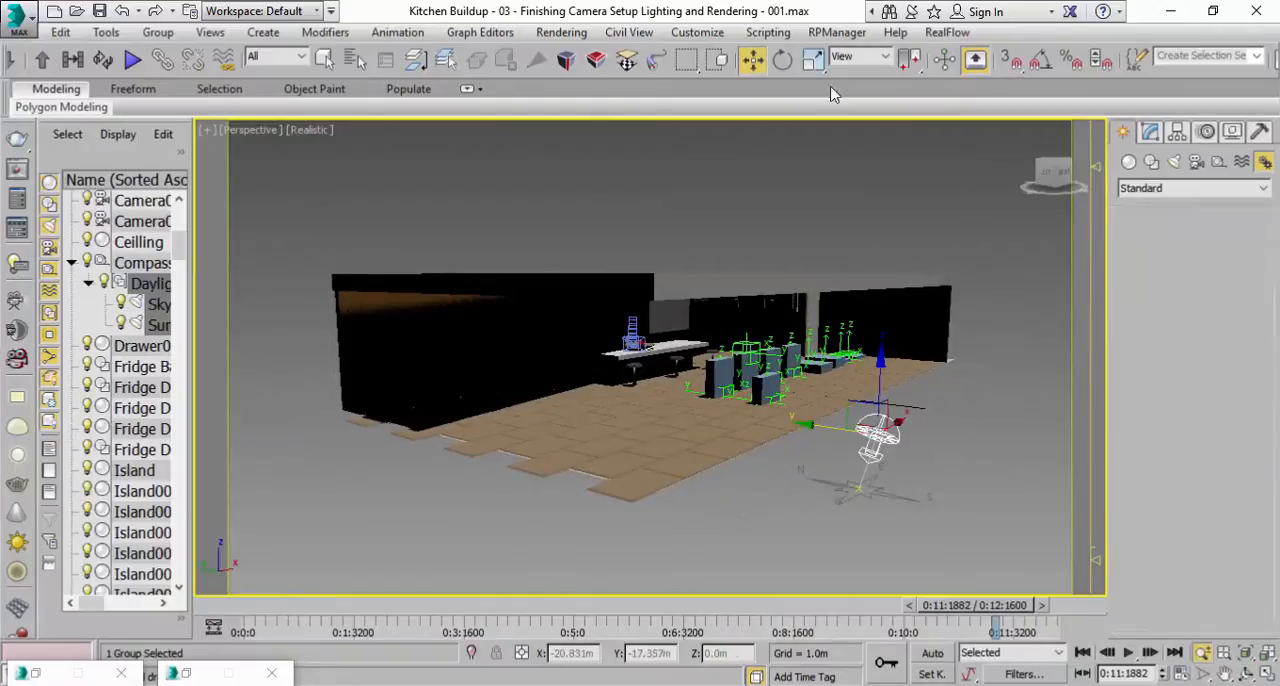
click(1147, 133)
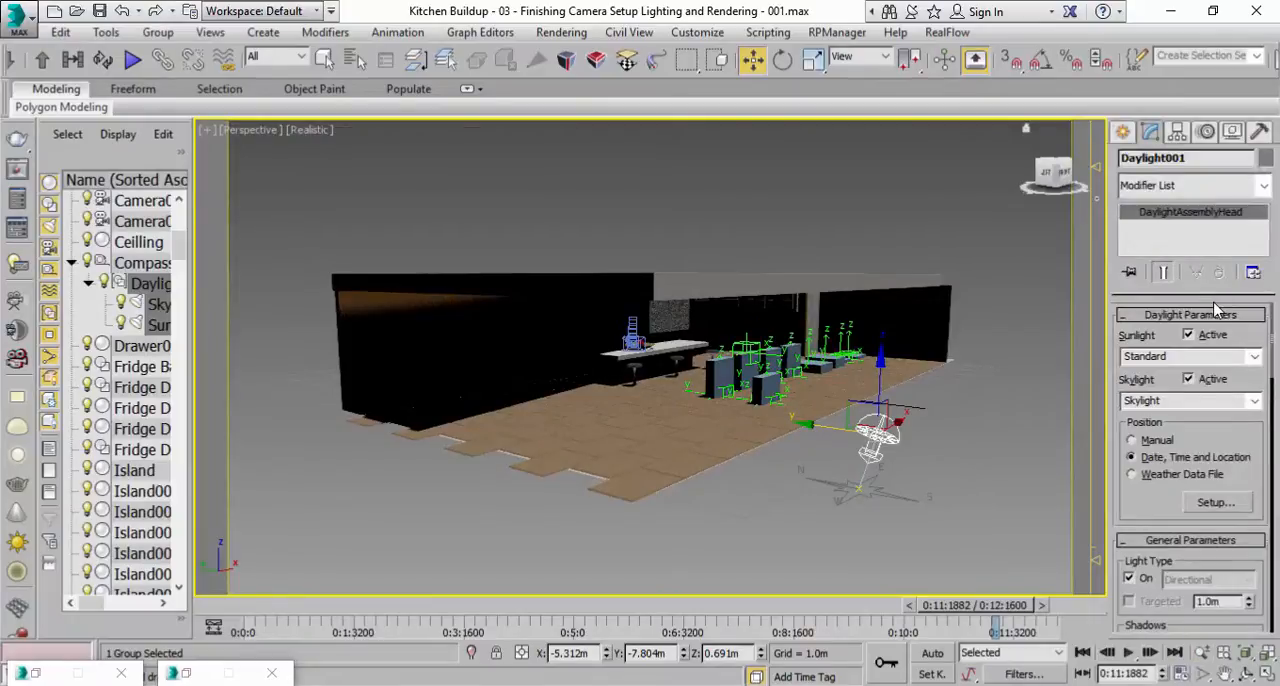
click(1260, 366)
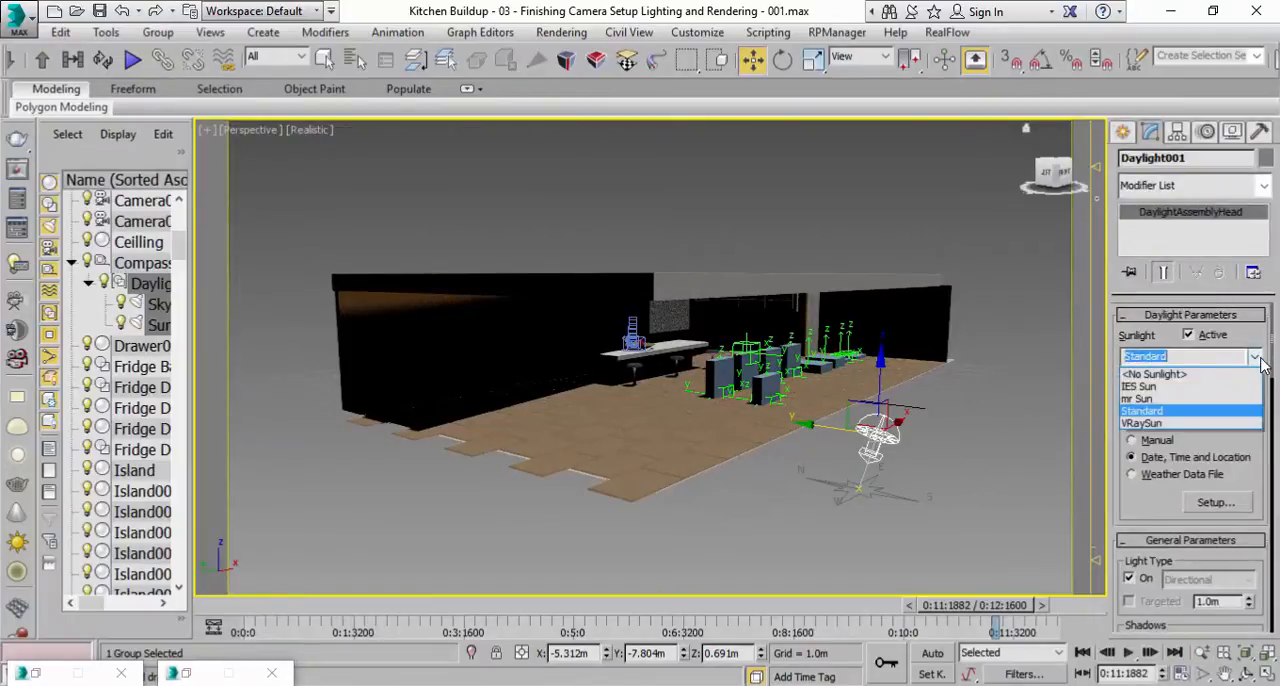
click(1178, 404)
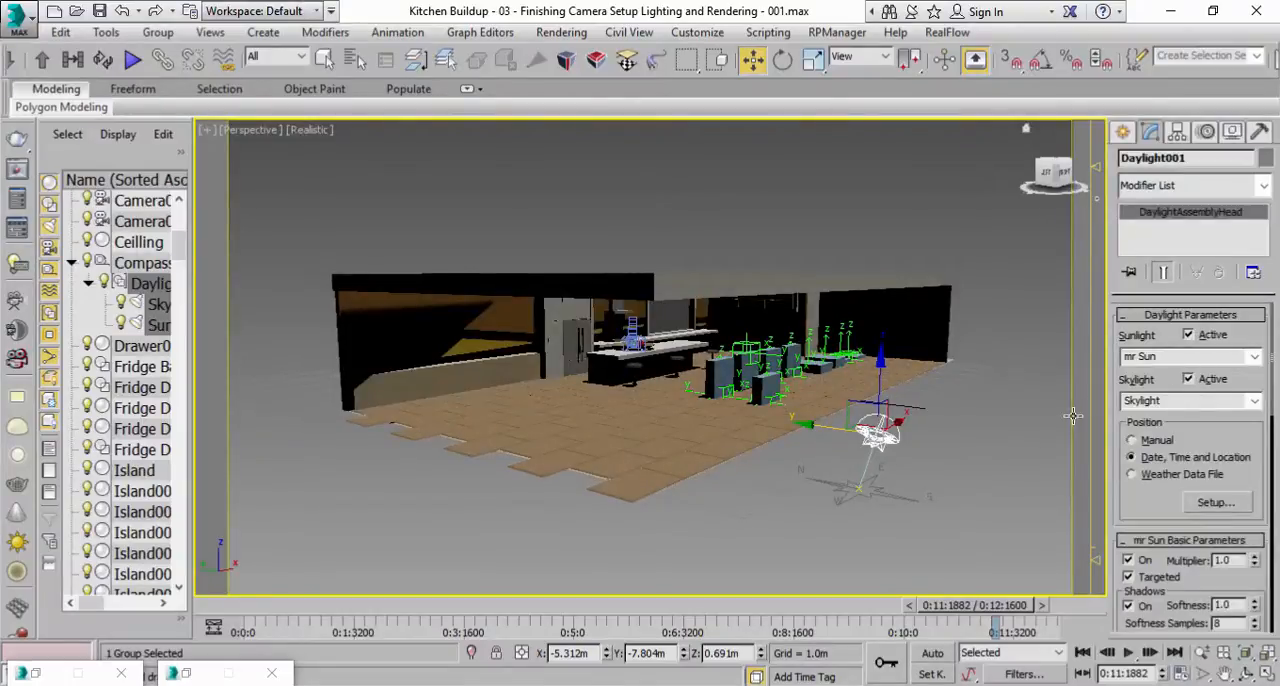
click(1256, 401)
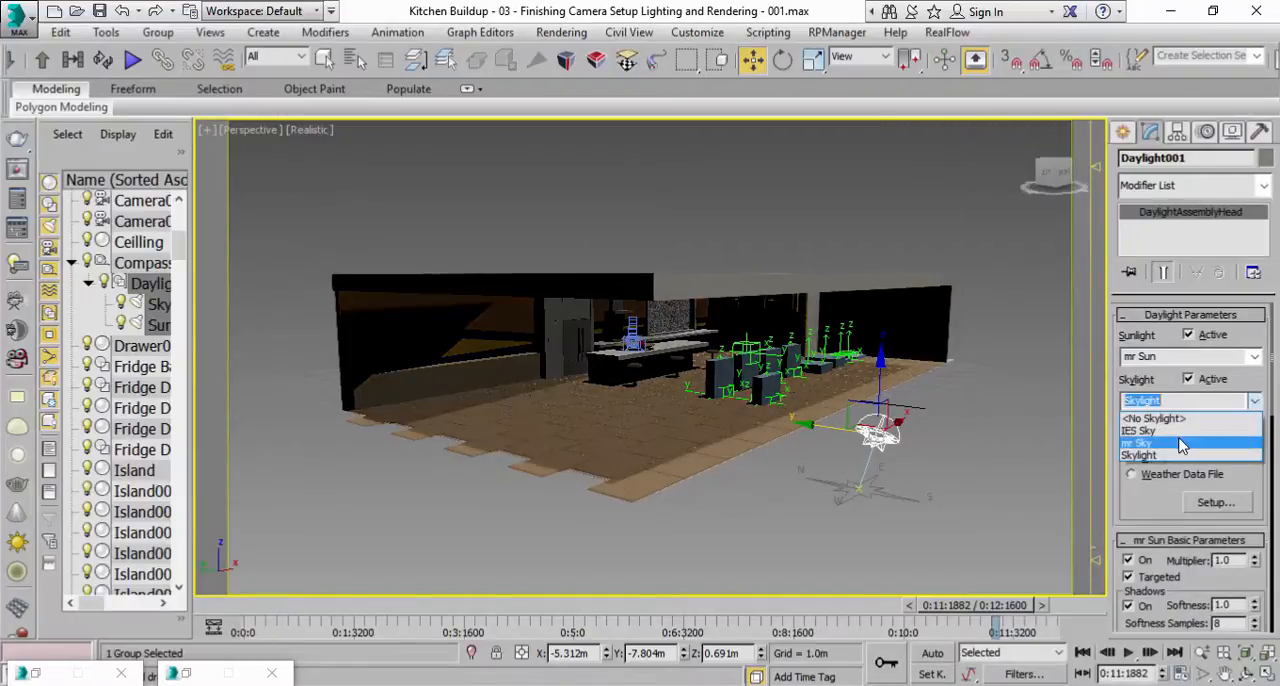
click(1150, 418)
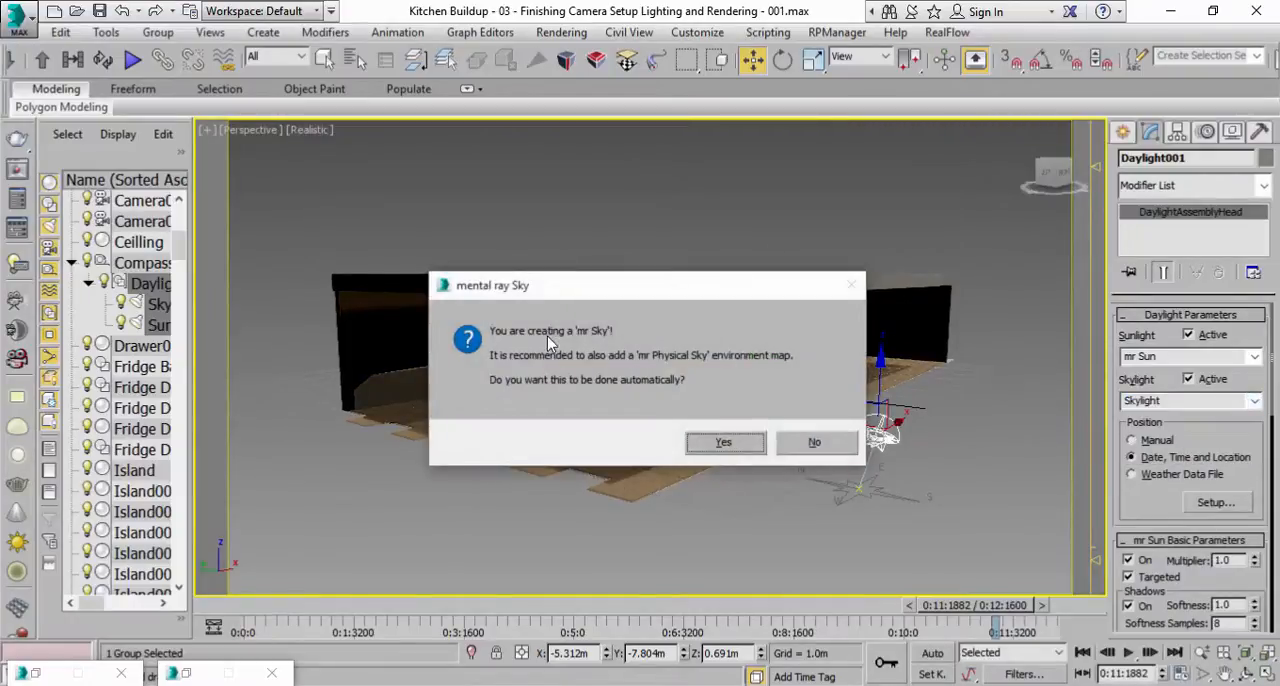
click(720, 440)
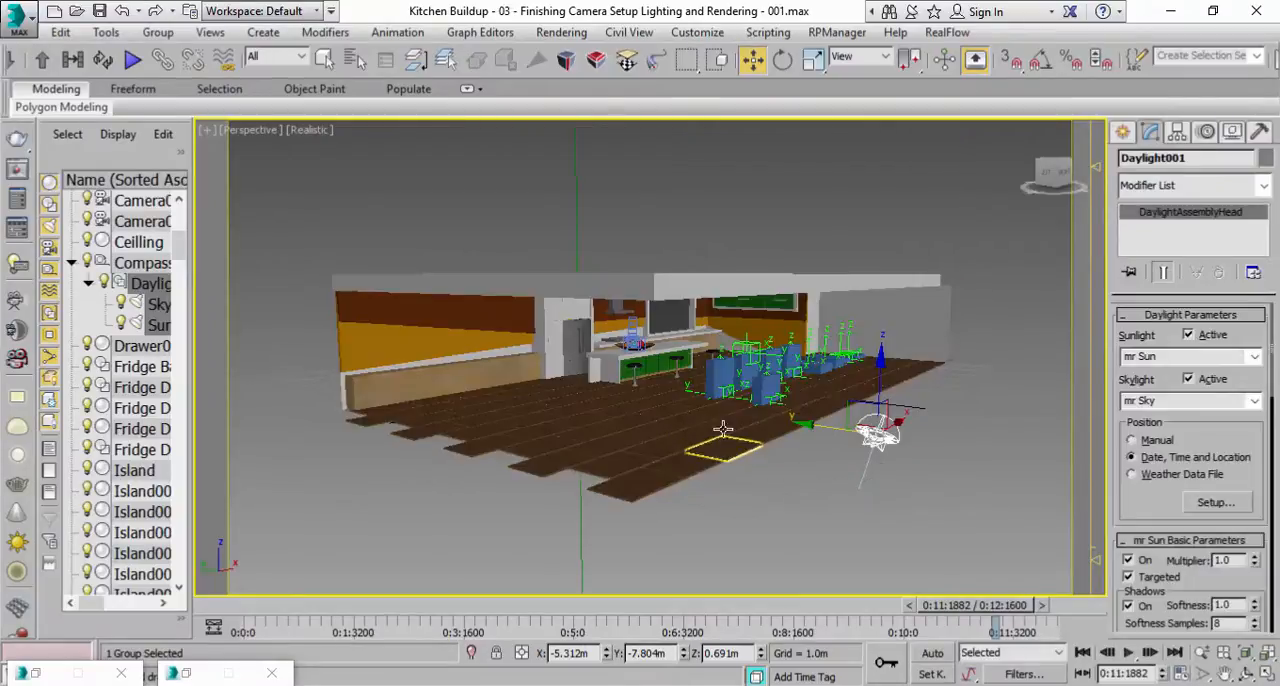
Inspect the mr Sun and mr Sky lighting on the kitchen from inside and outside in the Perspective view.
middle_drag(1030, 468, 977, 460)
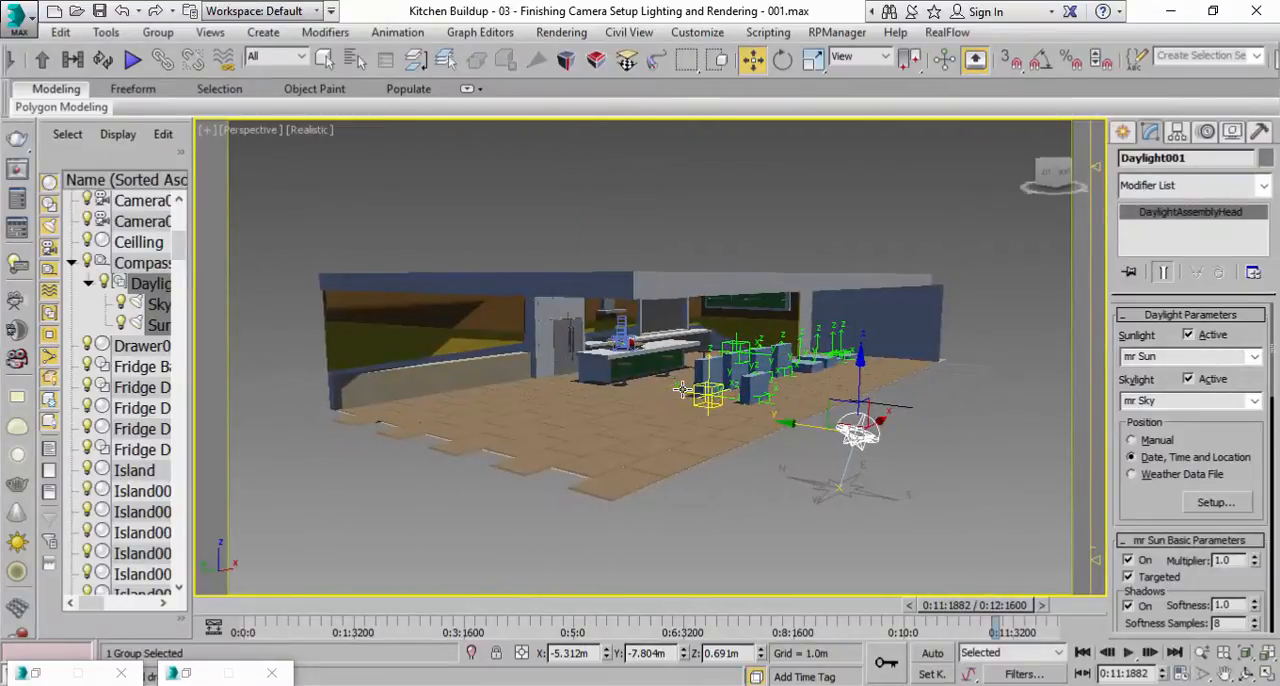
scroll(737, 397, up, 4)
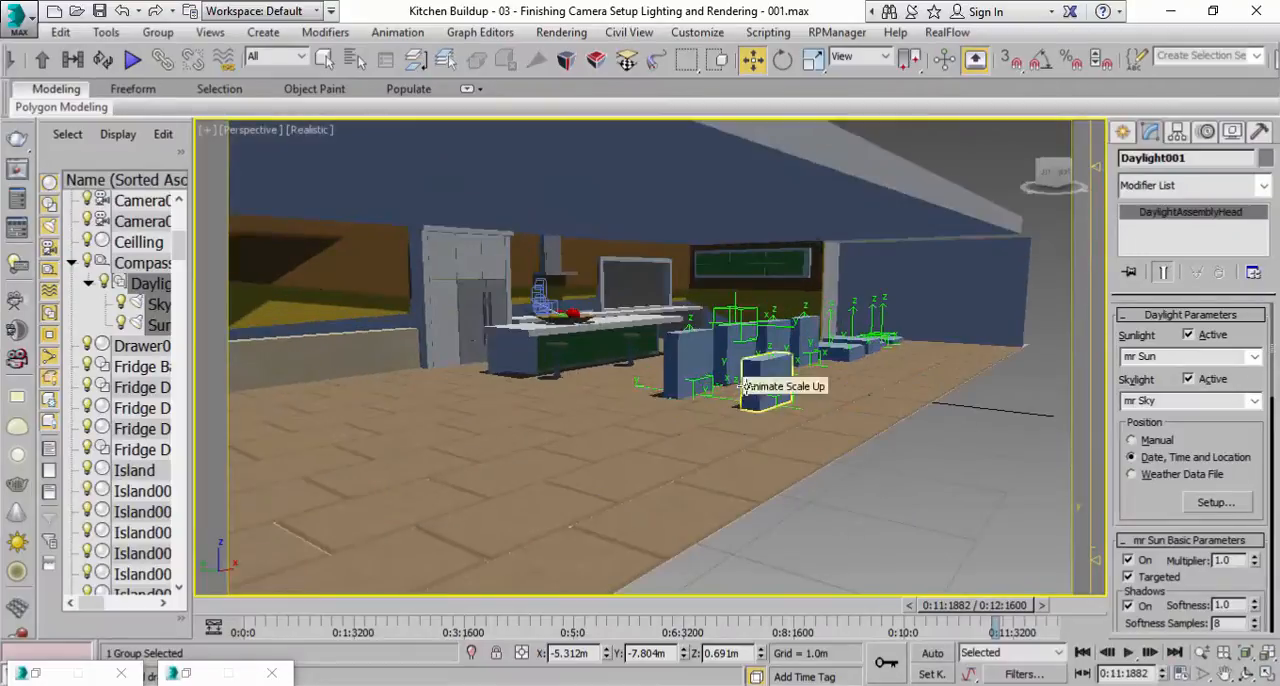
scroll(751, 386, down, 3)
scroll(745, 387, up, 3)
scroll(617, 340, up, 3)
middle_drag(723, 423, 697, 393)
scroll(714, 403, down, 5)
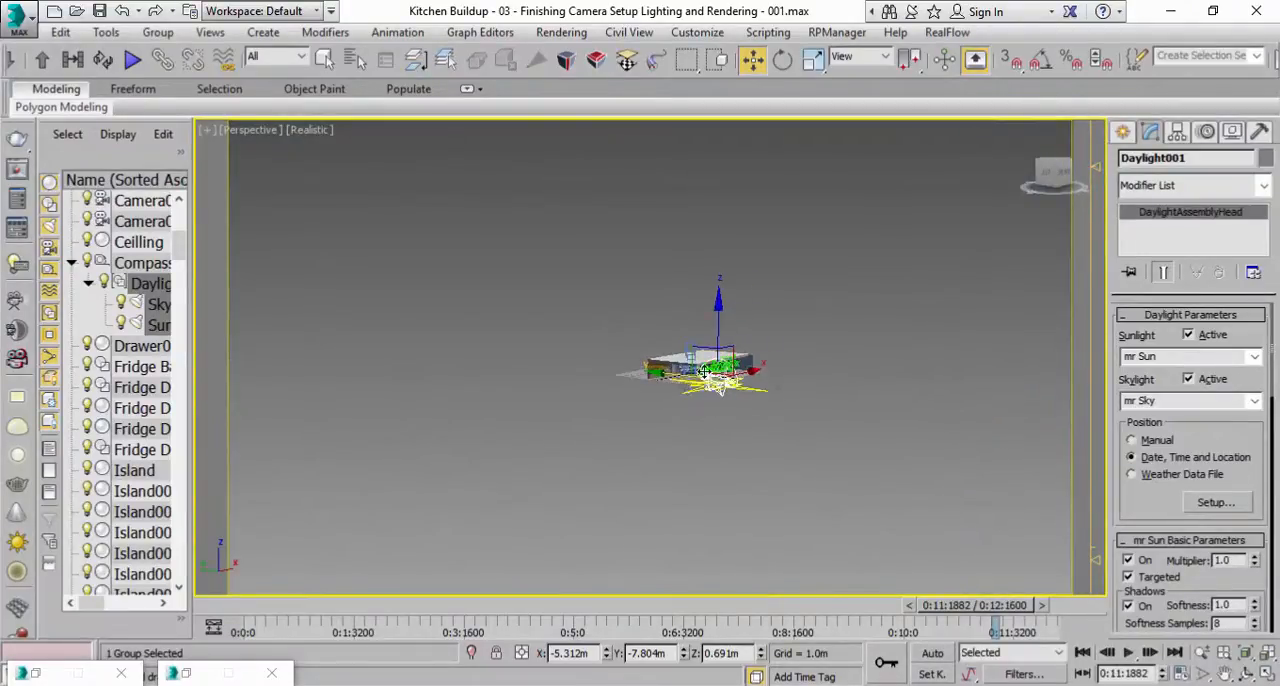
Switch the maximized Perspective view to Camera001.
key(c)
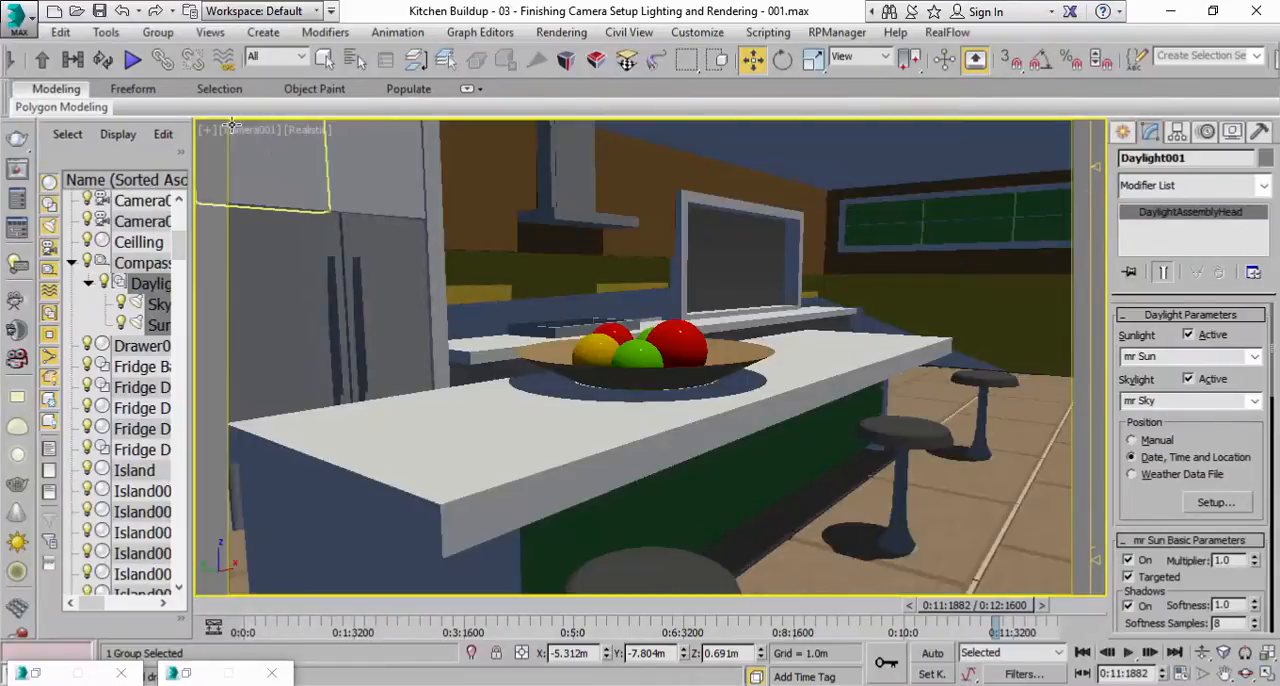
click(233, 138)
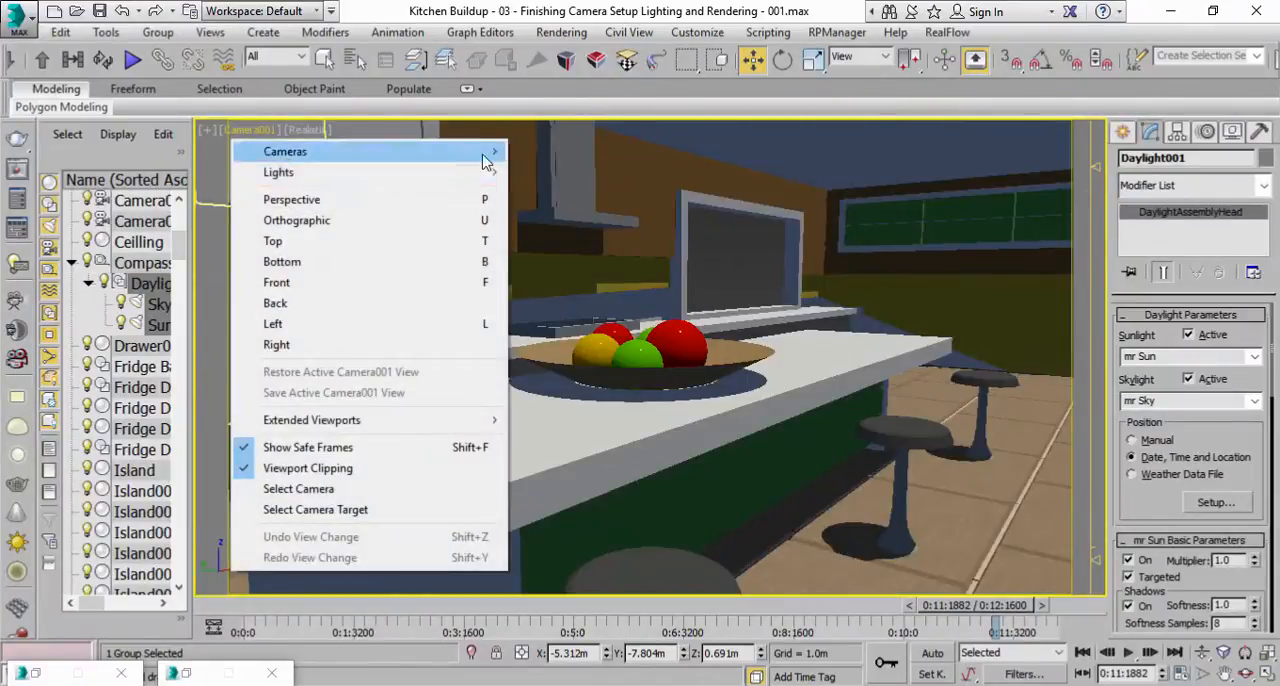
click(392, 200)
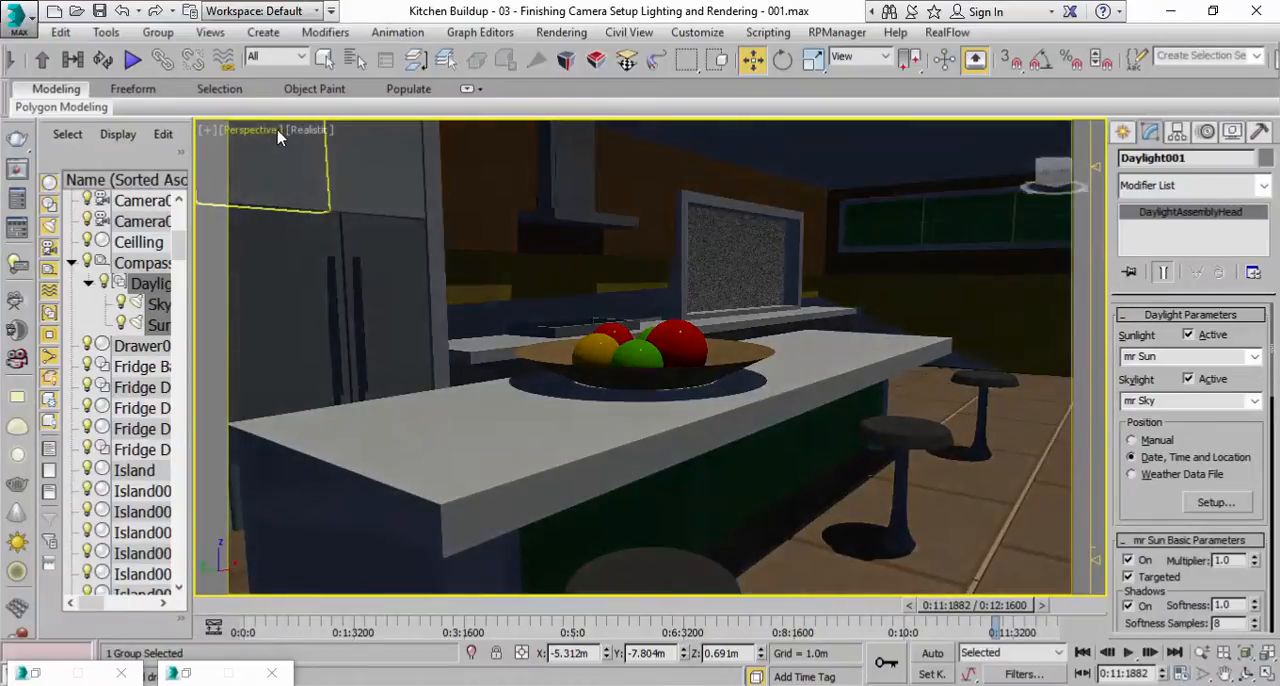
click(270, 132)
mouse_move(409, 163)
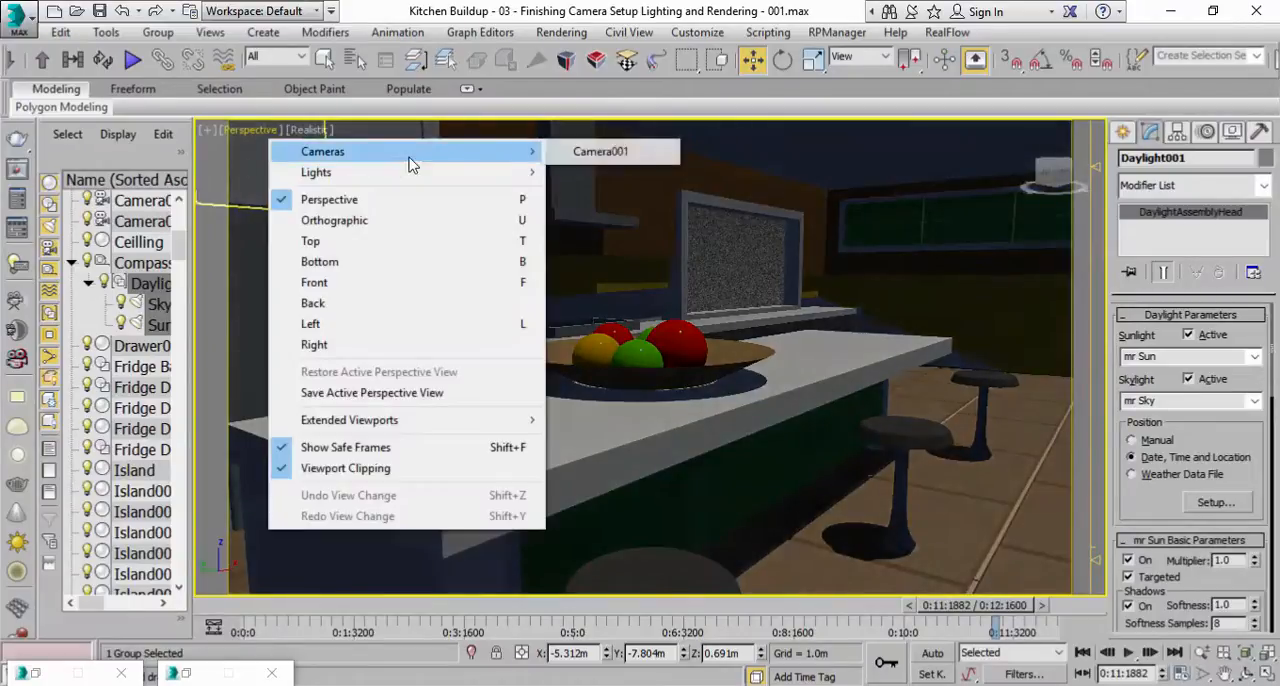
click(580, 163)
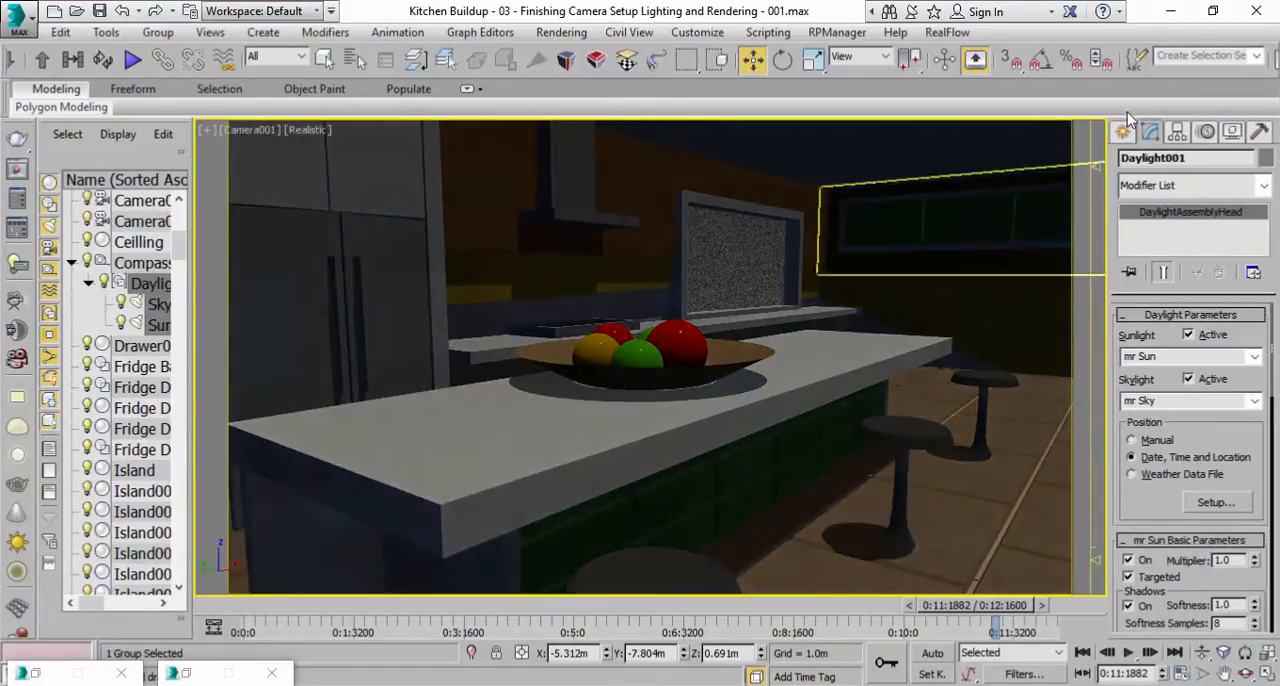
Save the scene as the incremented file ending in 002 and move the animation time to 0:2:3474.
drag(838, 72, 638, 72)
click(99, 11)
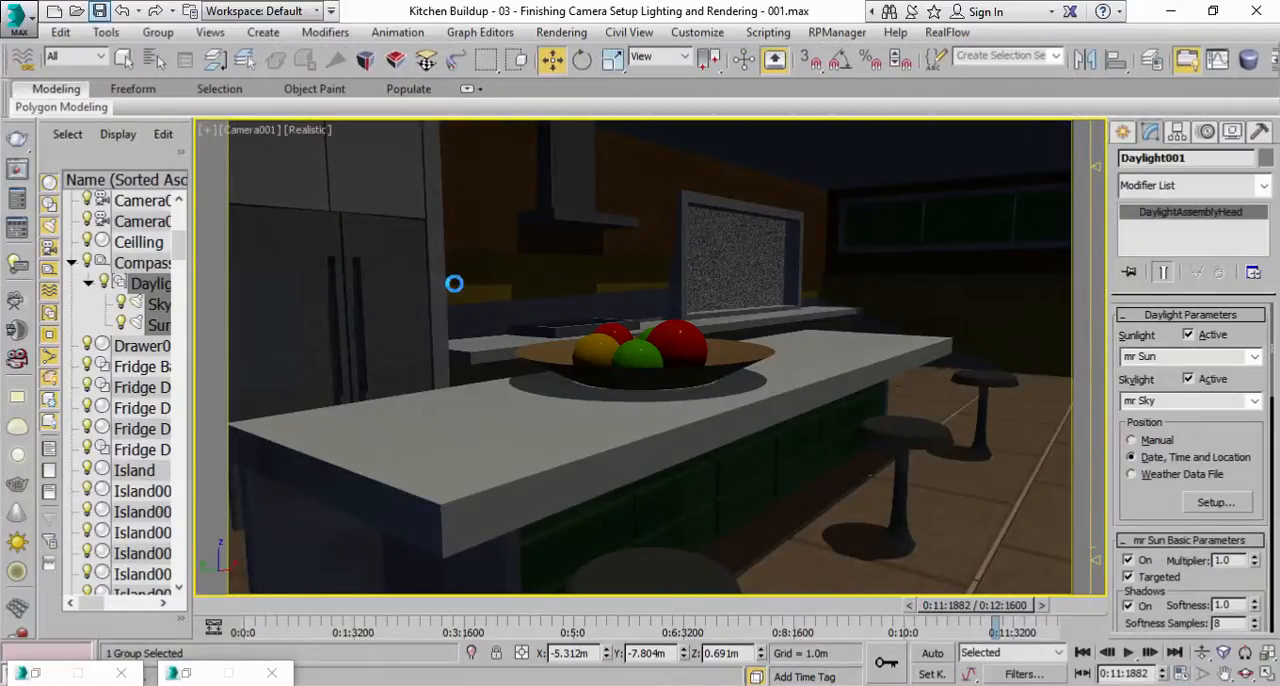
drag(984, 606, 437, 612)
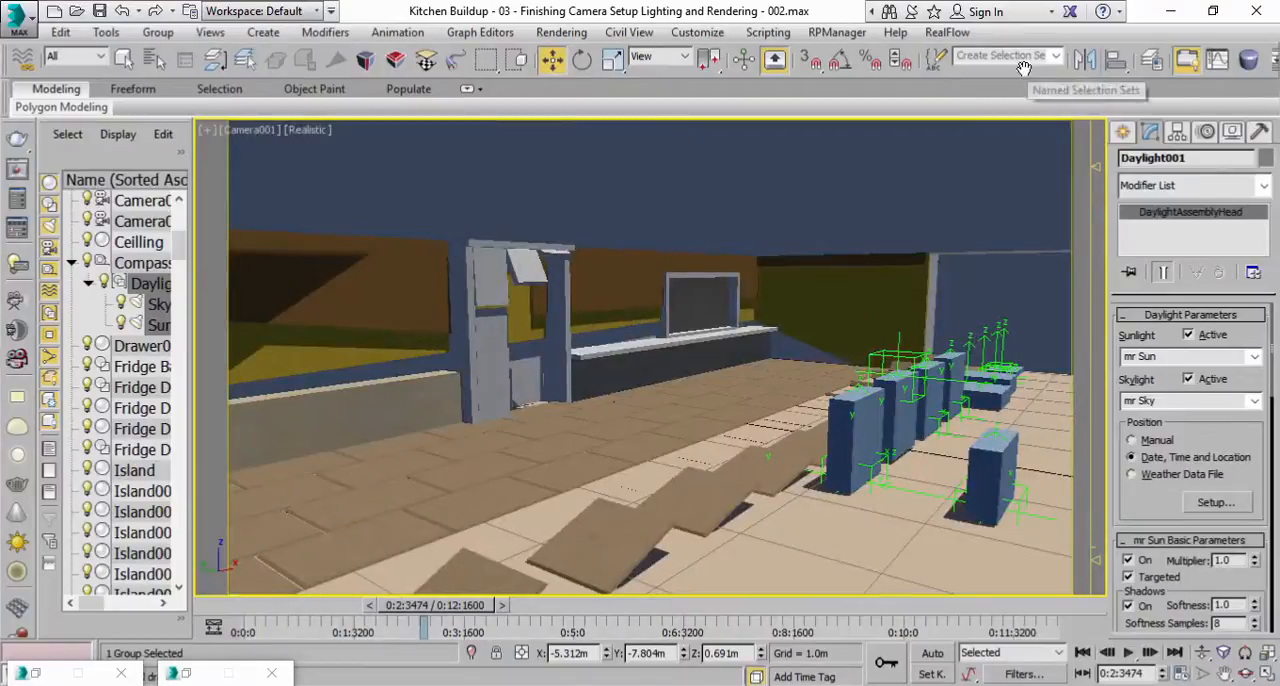
drag(1024, 67, 683, 52)
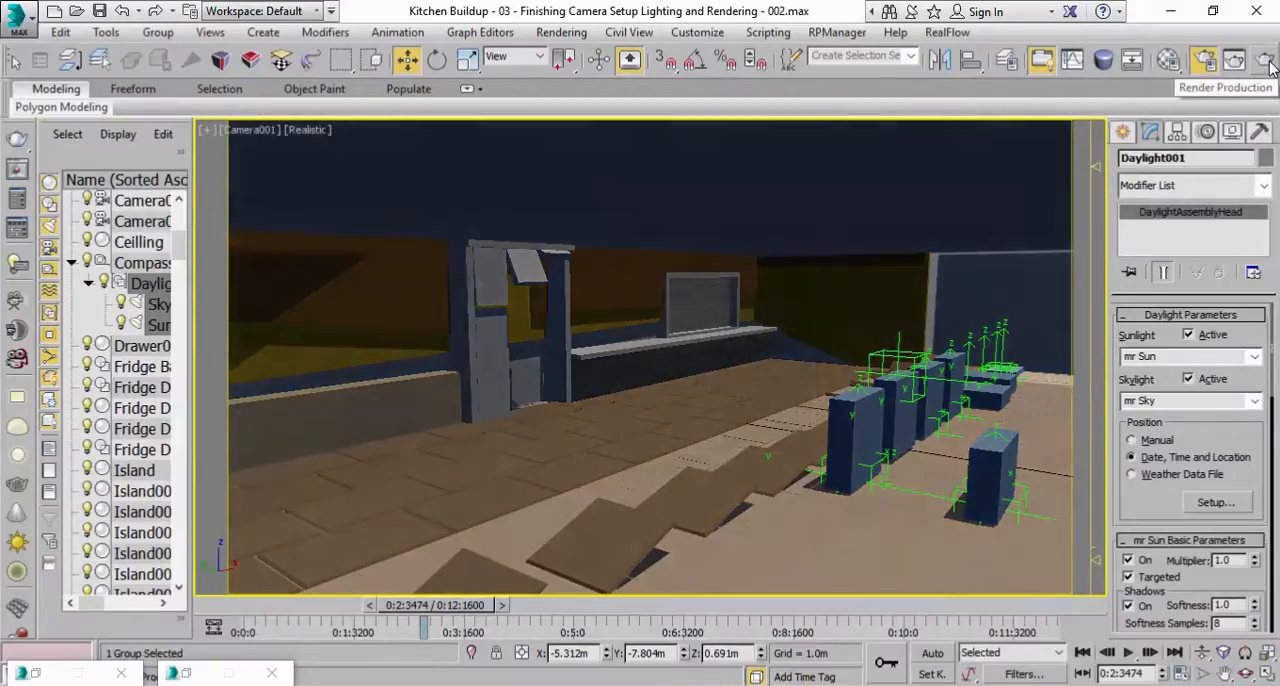
click(1266, 62)
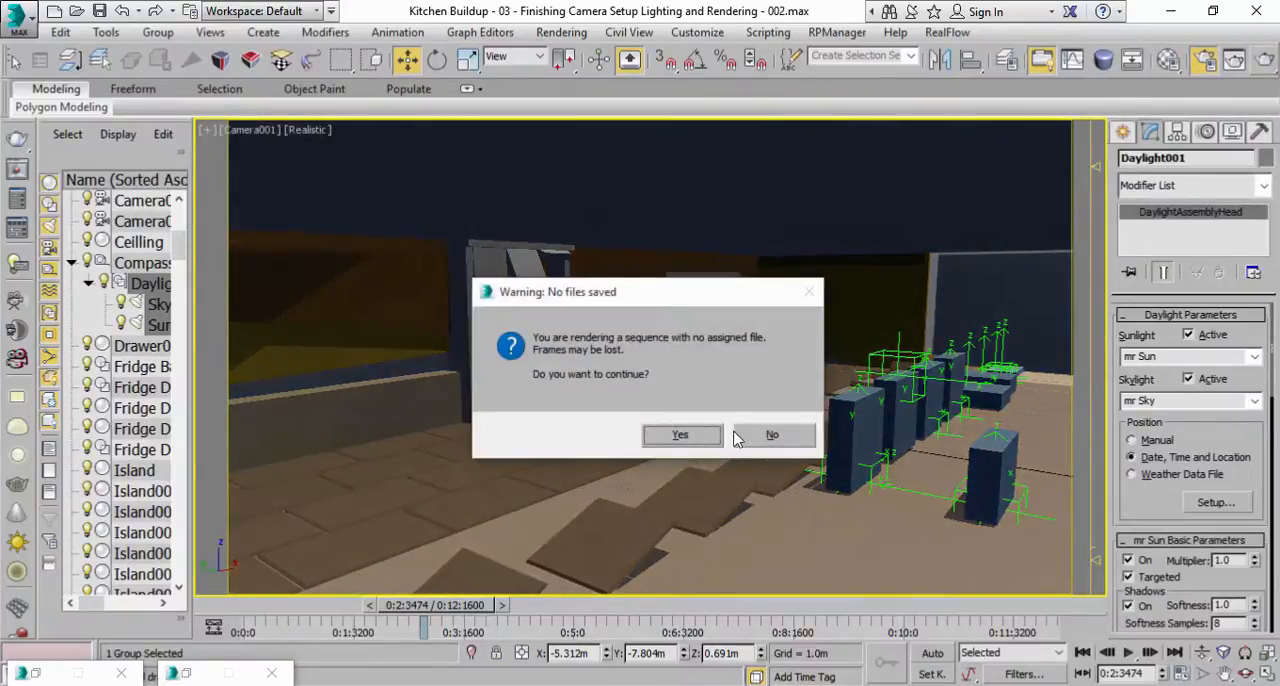
click(766, 434)
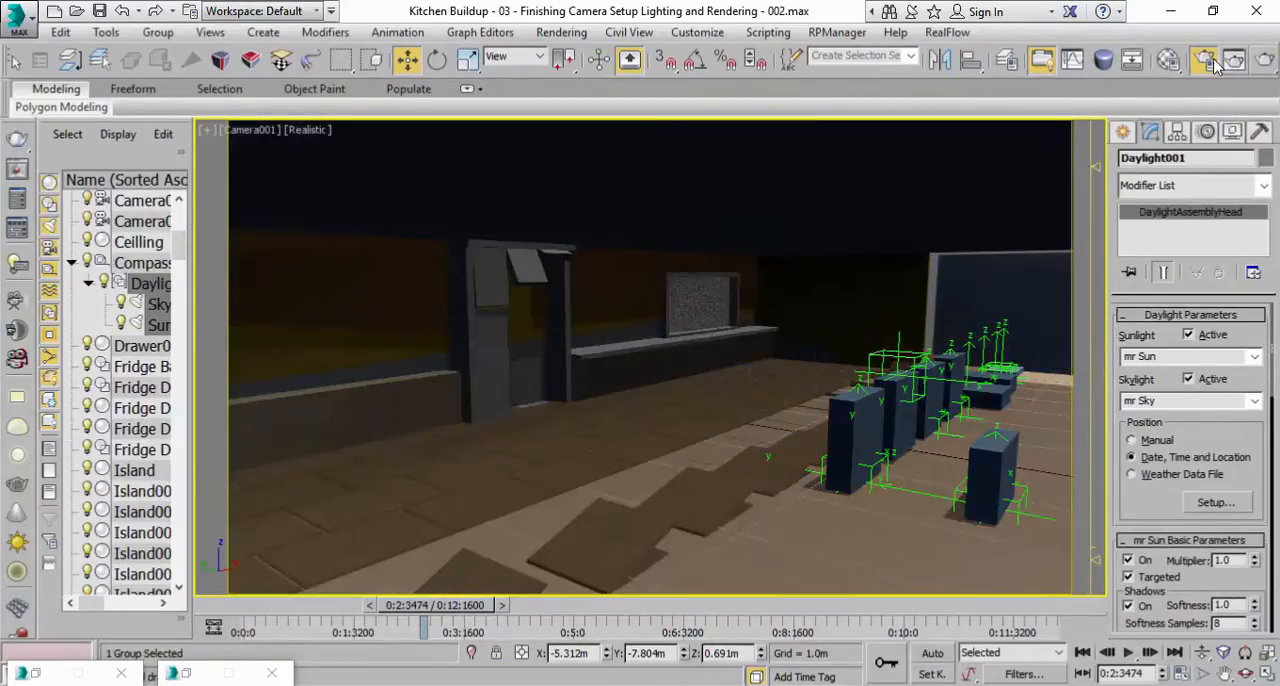
In Render Setup, assign a render output file named Kitchen Buildup in the Kitchen Buildup folder.
click(561, 32)
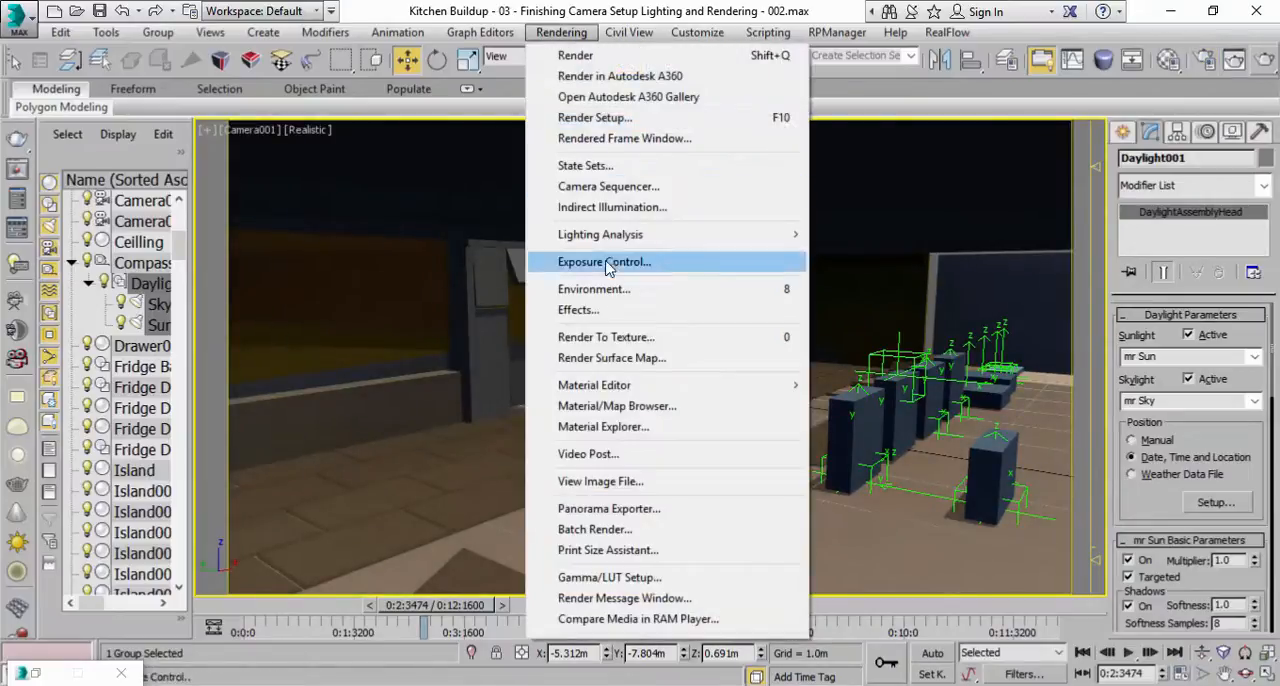
click(607, 119)
scroll(636, 416, down, 3)
scroll(673, 416, down, 6)
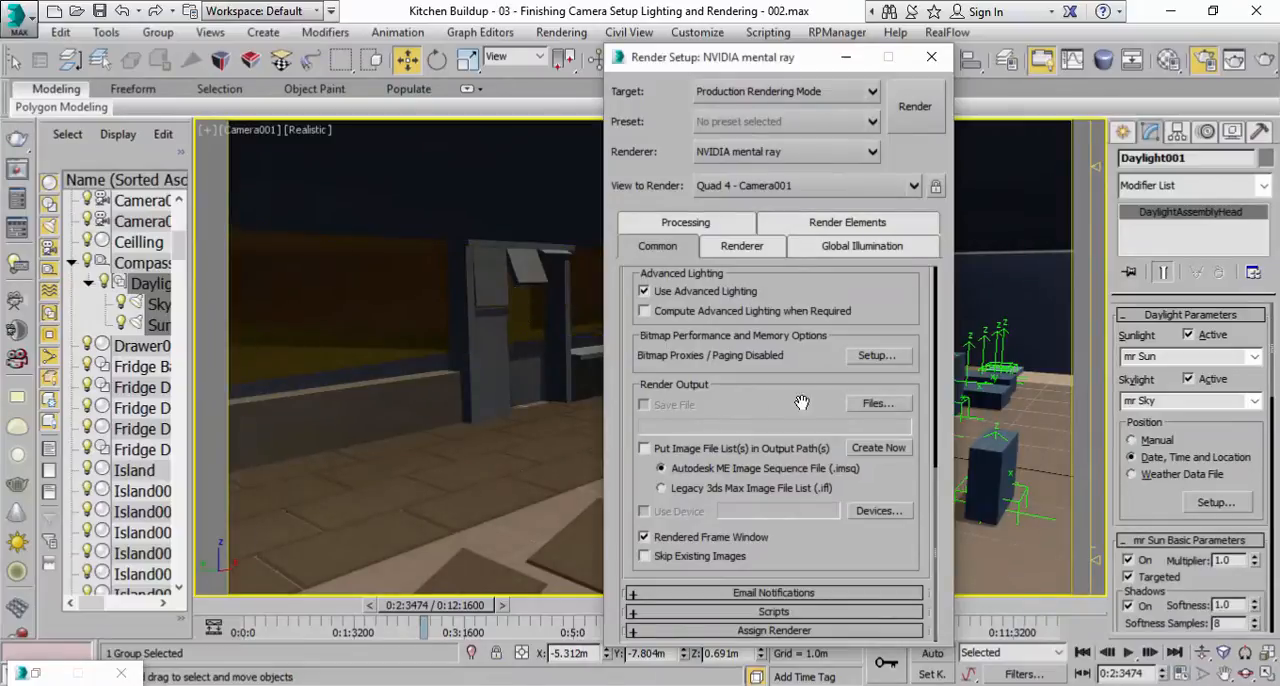
click(878, 404)
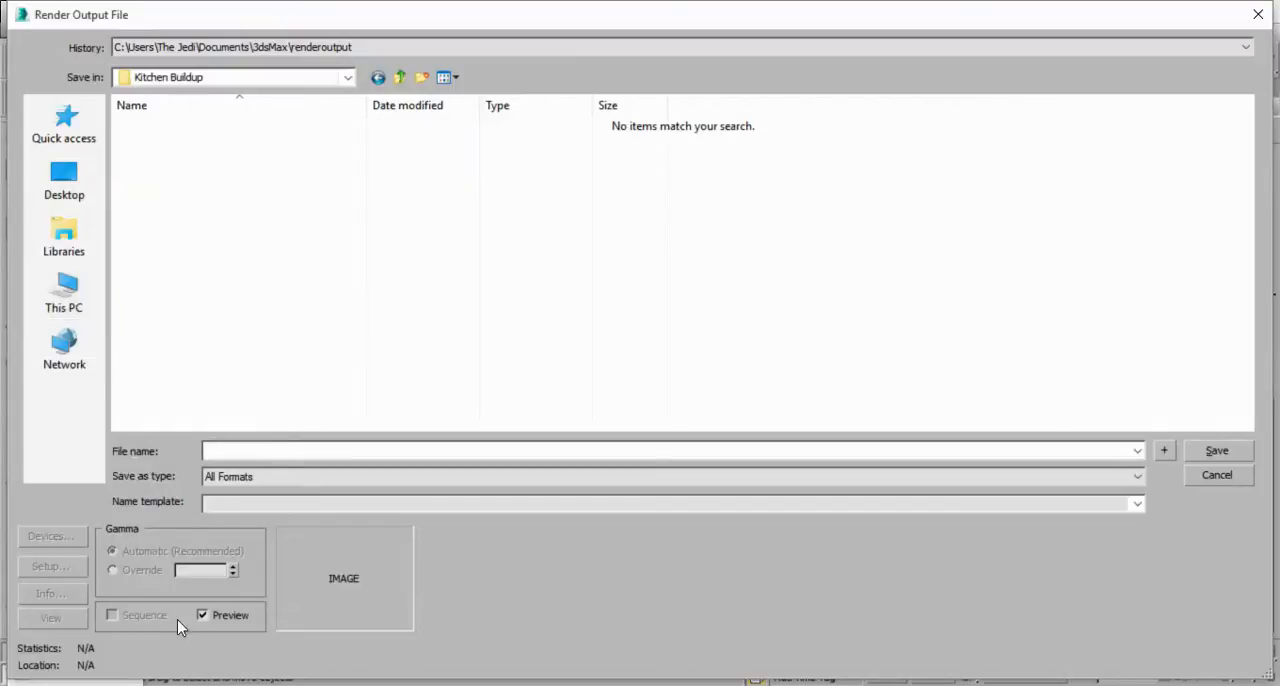
text(Kitchen Buildup)
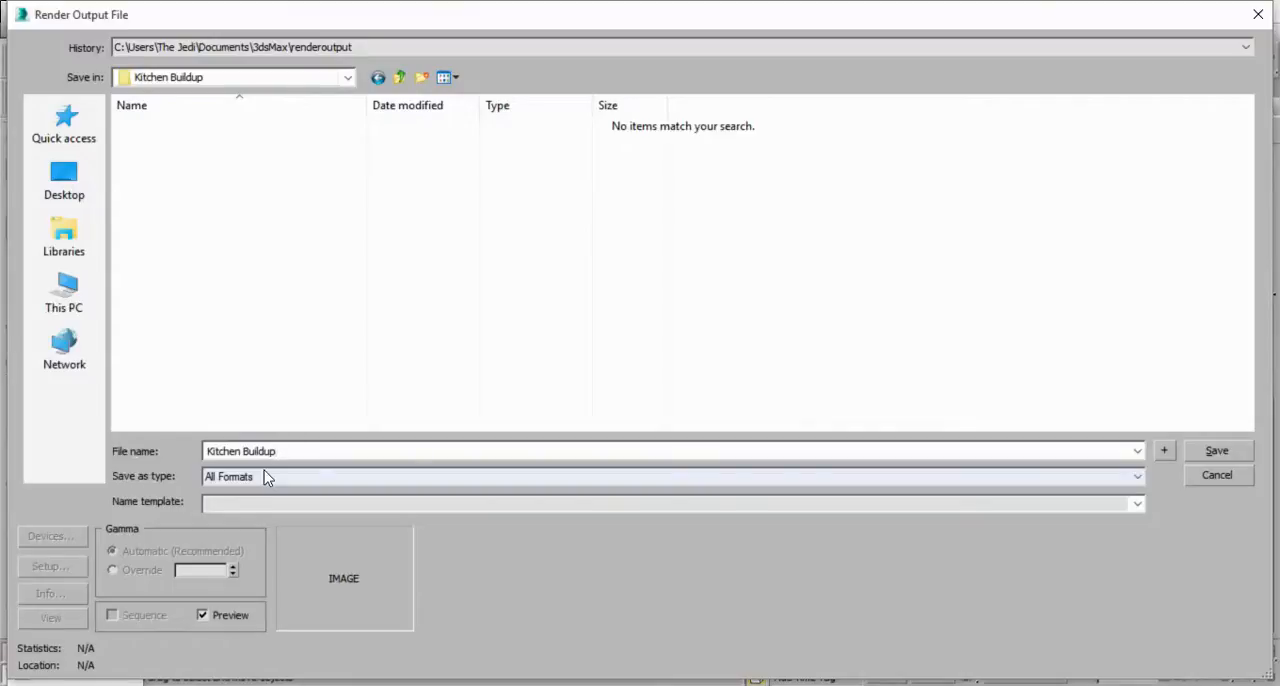
Save the render output in PNG Image File format with RGB 24 bit colors.
click(264, 471)
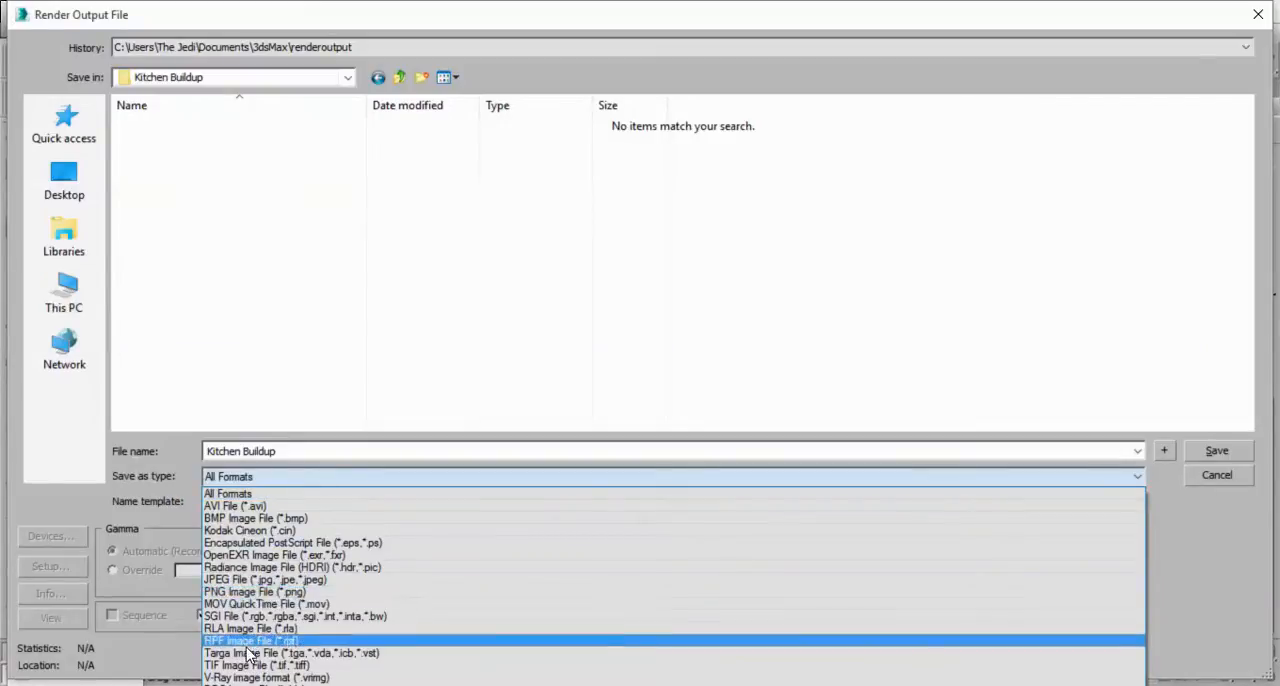
click(253, 591)
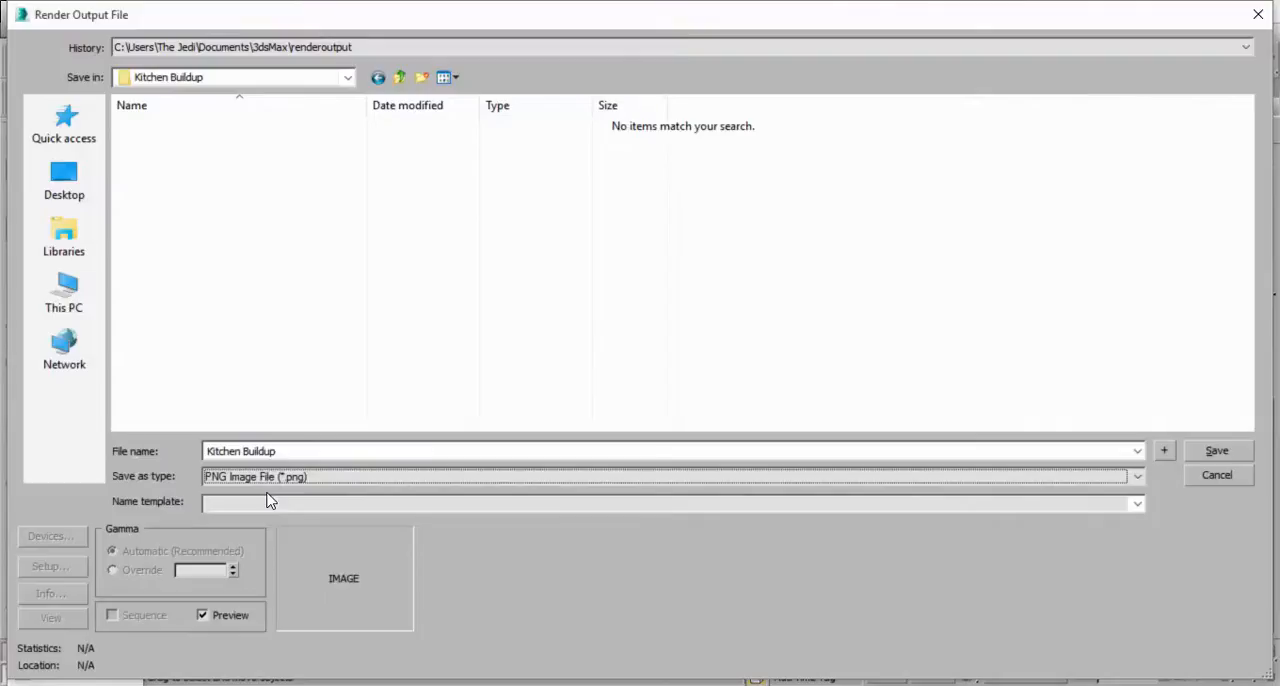
click(1217, 450)
drag(121, 47, 597, 385)
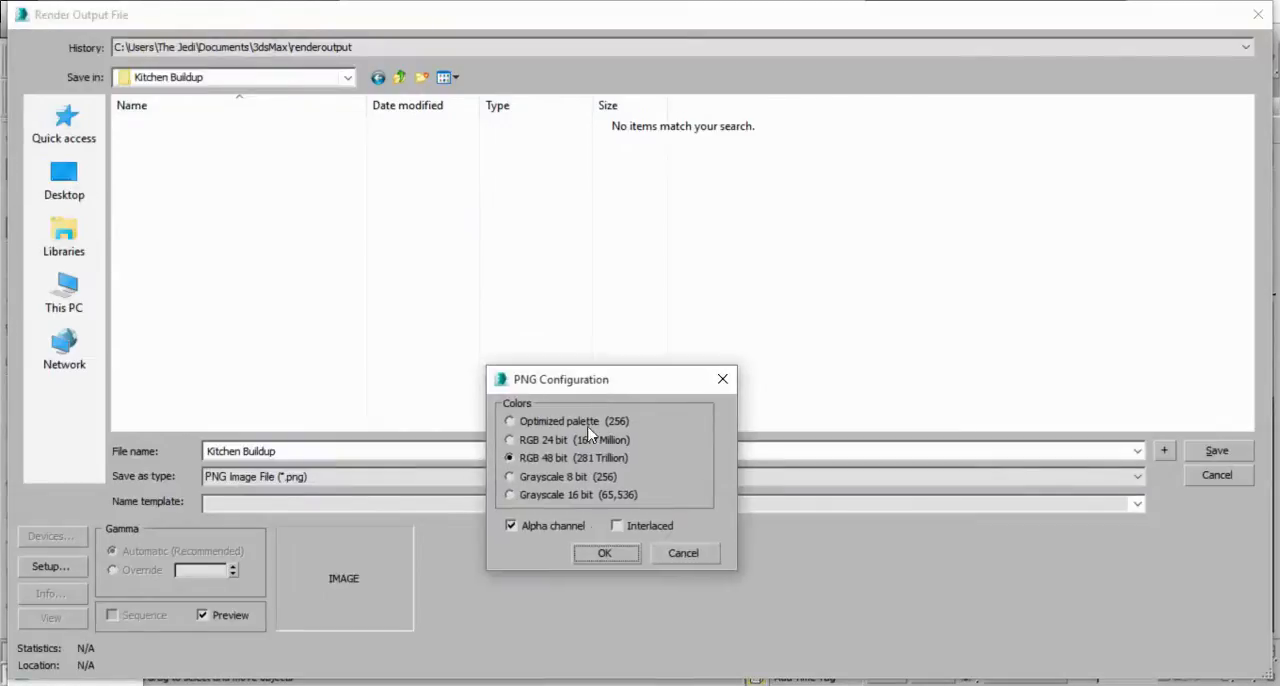
click(532, 441)
click(600, 551)
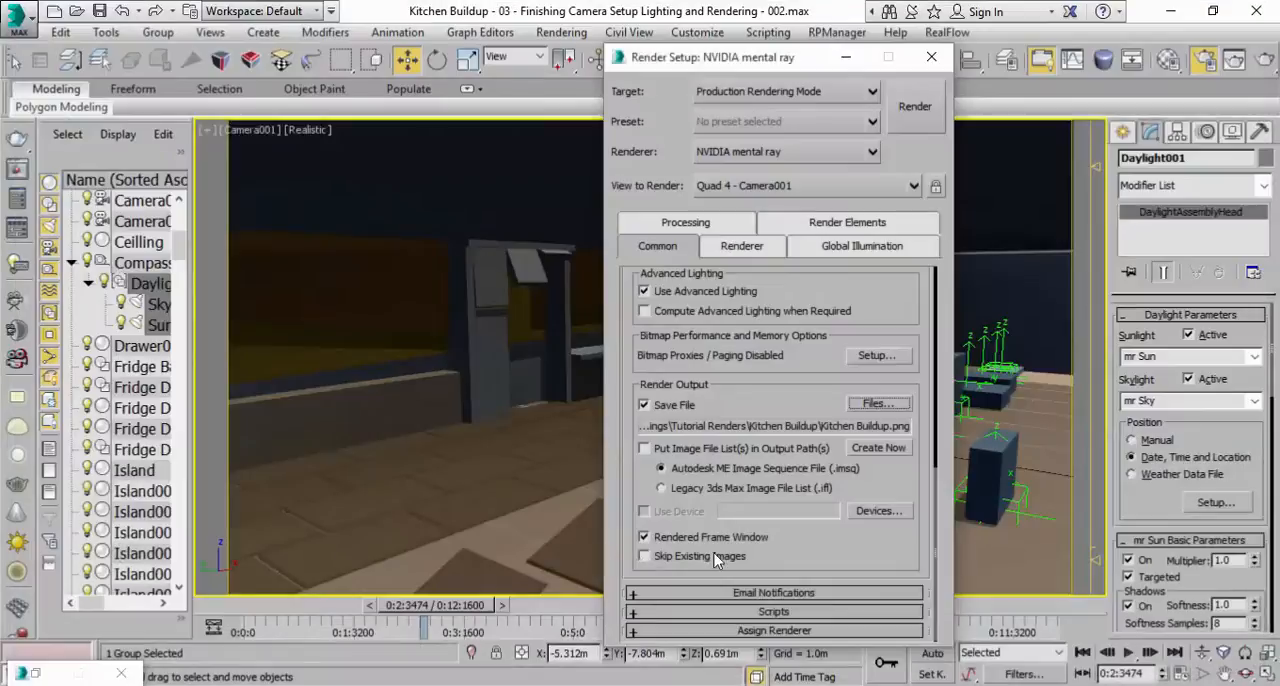
Review the common render settings and save the scene as the incremented file ending in 003.
scroll(650, 463, up, 5)
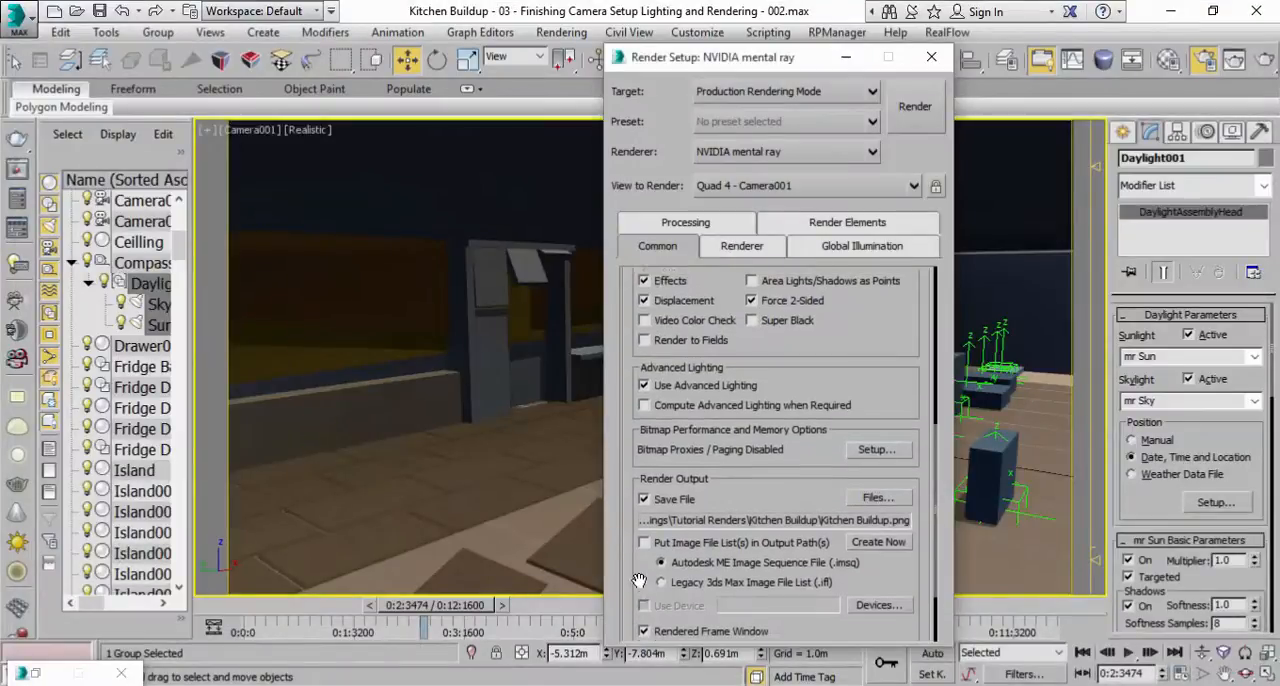
scroll(690, 562, up, 5)
scroll(698, 510, down, 8)
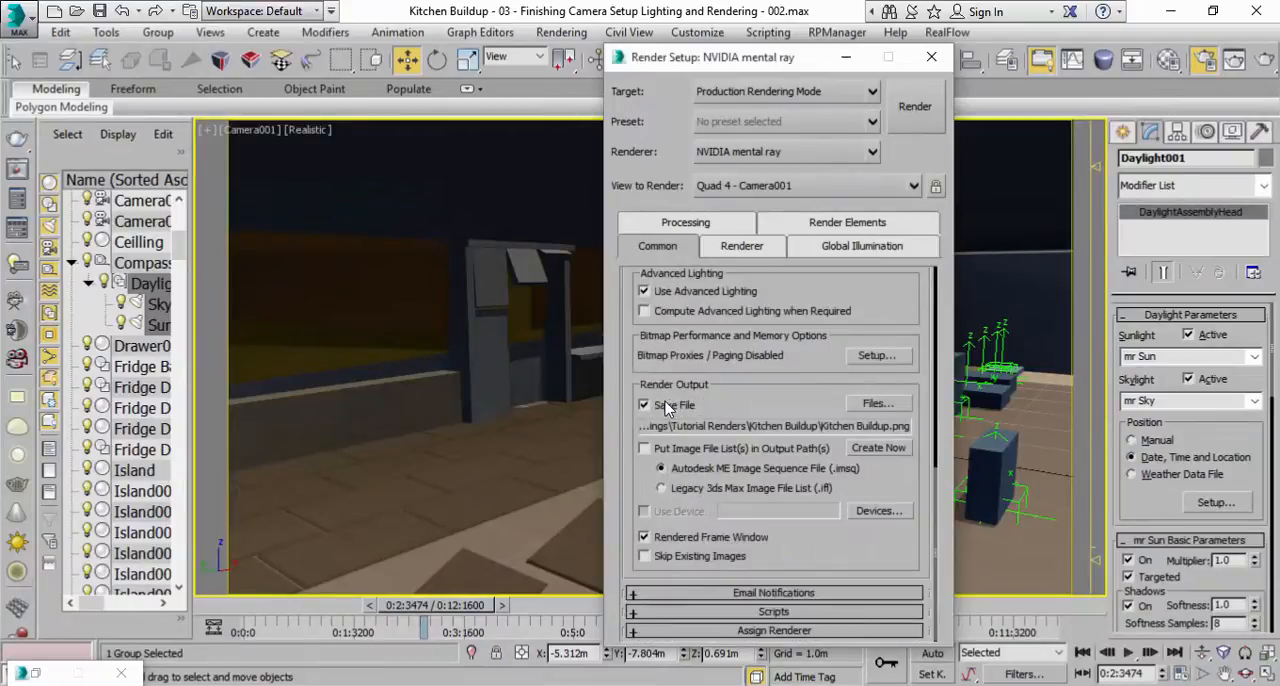
click(104, 13)
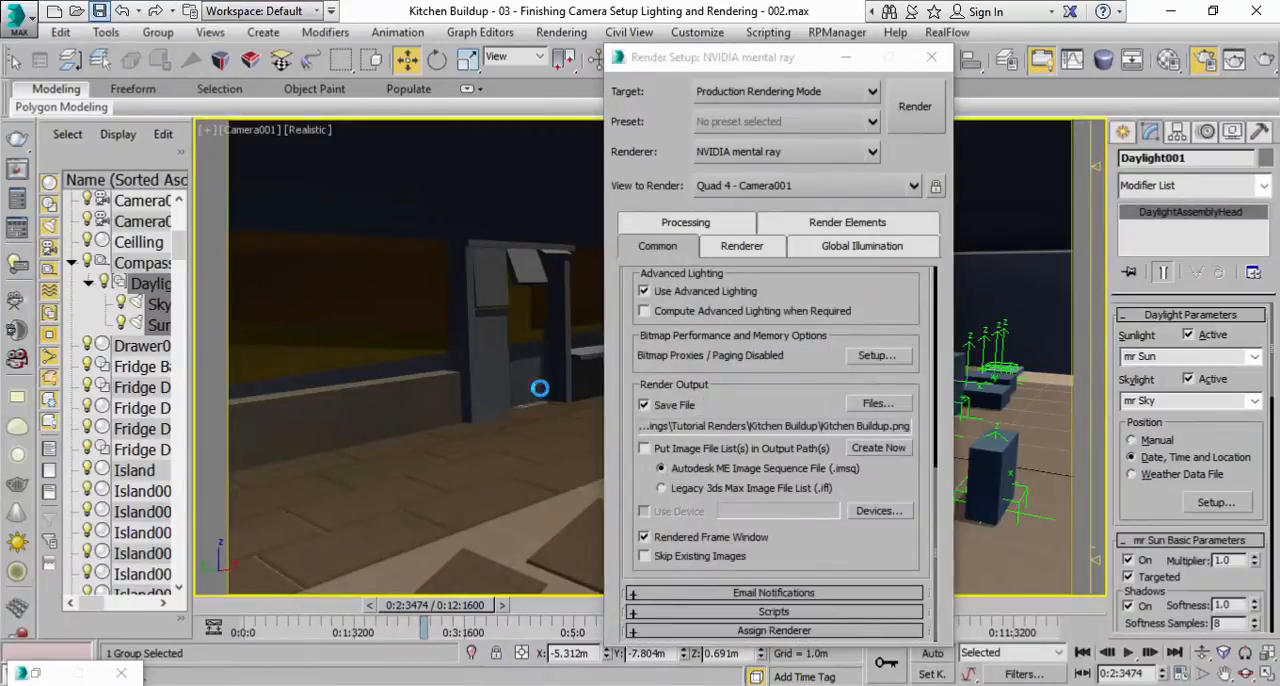
Turn off Save File for the render output and set the time output to Single.
click(664, 406)
scroll(652, 450, up, 3)
scroll(648, 462, up, 5)
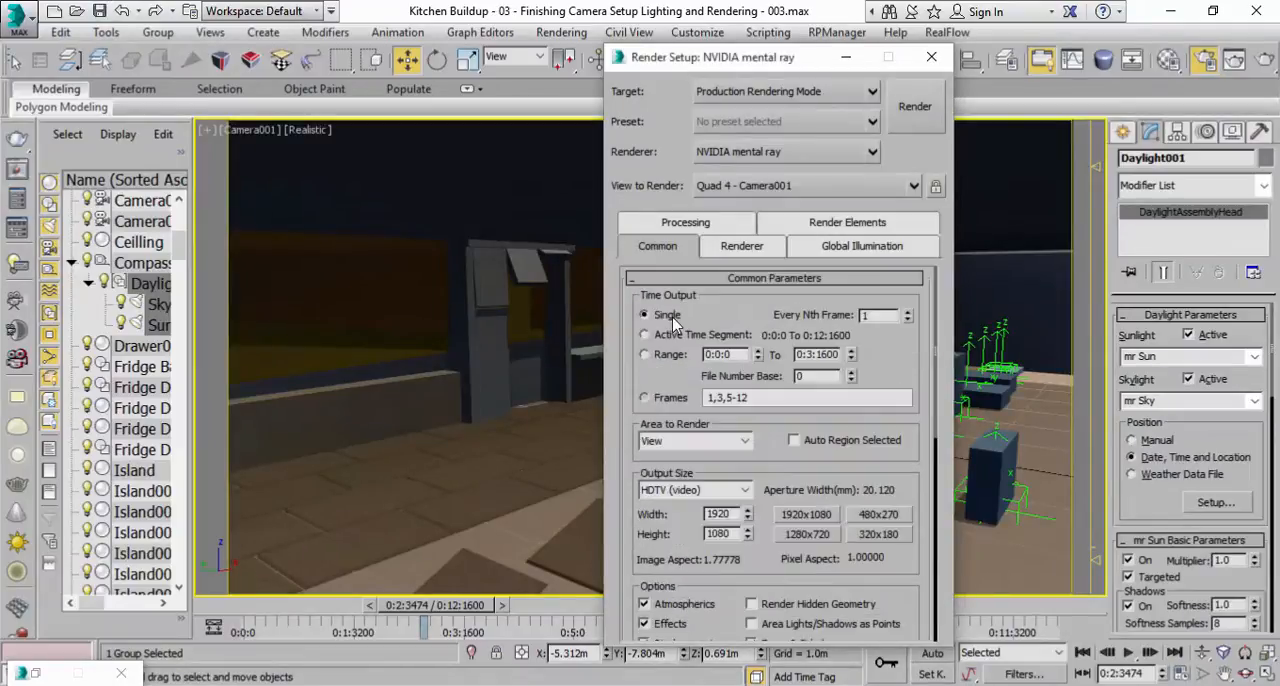
scroll(700, 300, down, 1)
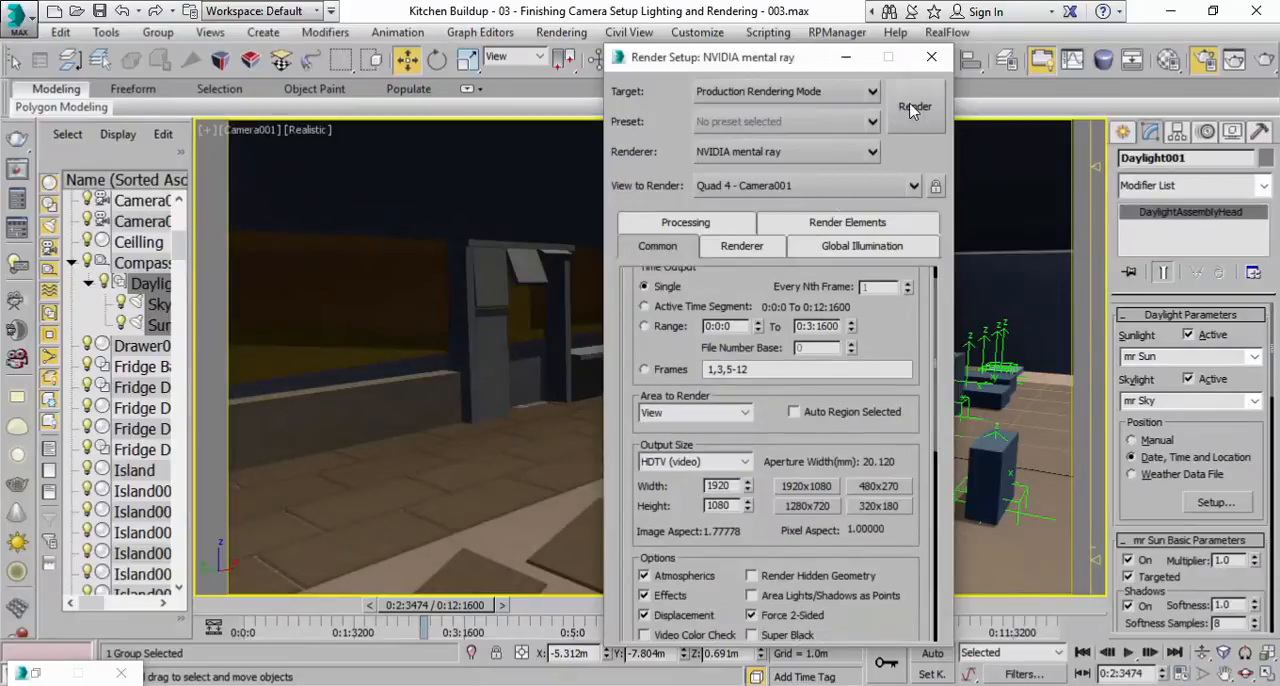
Render the current Camera001 frame and arrange the progress and rendered frame windows side by side.
click(912, 108)
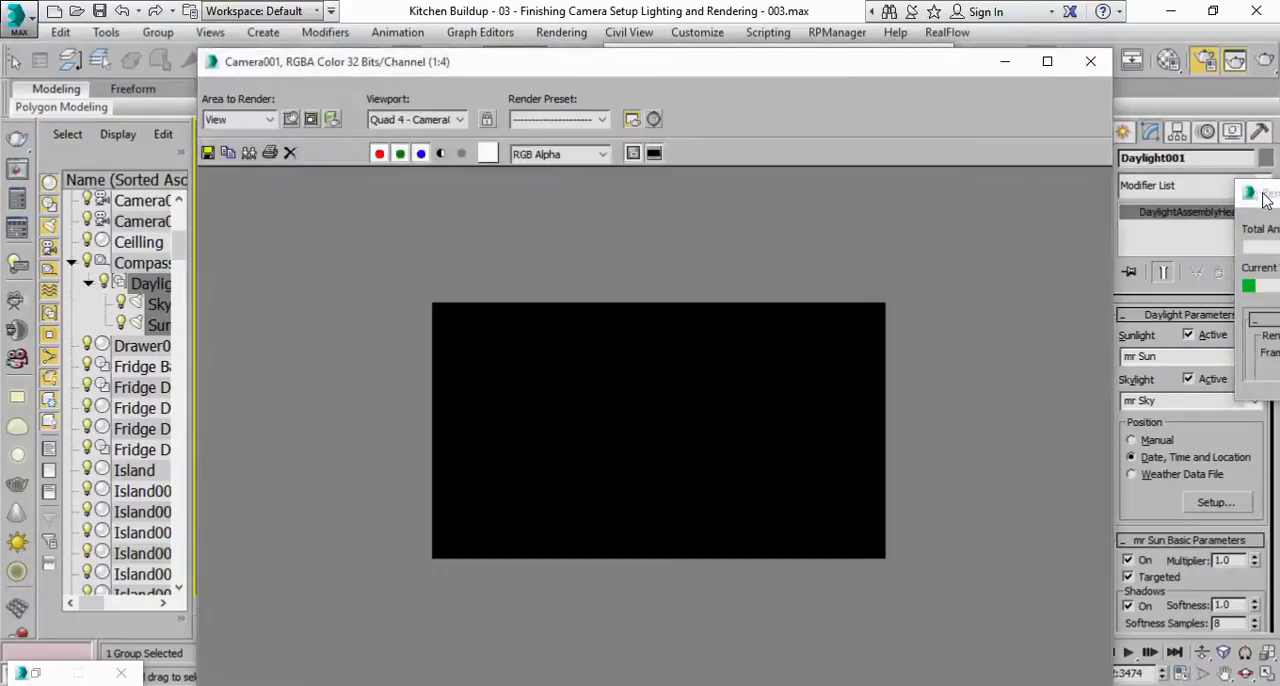
drag(1240, 196, 966, 206)
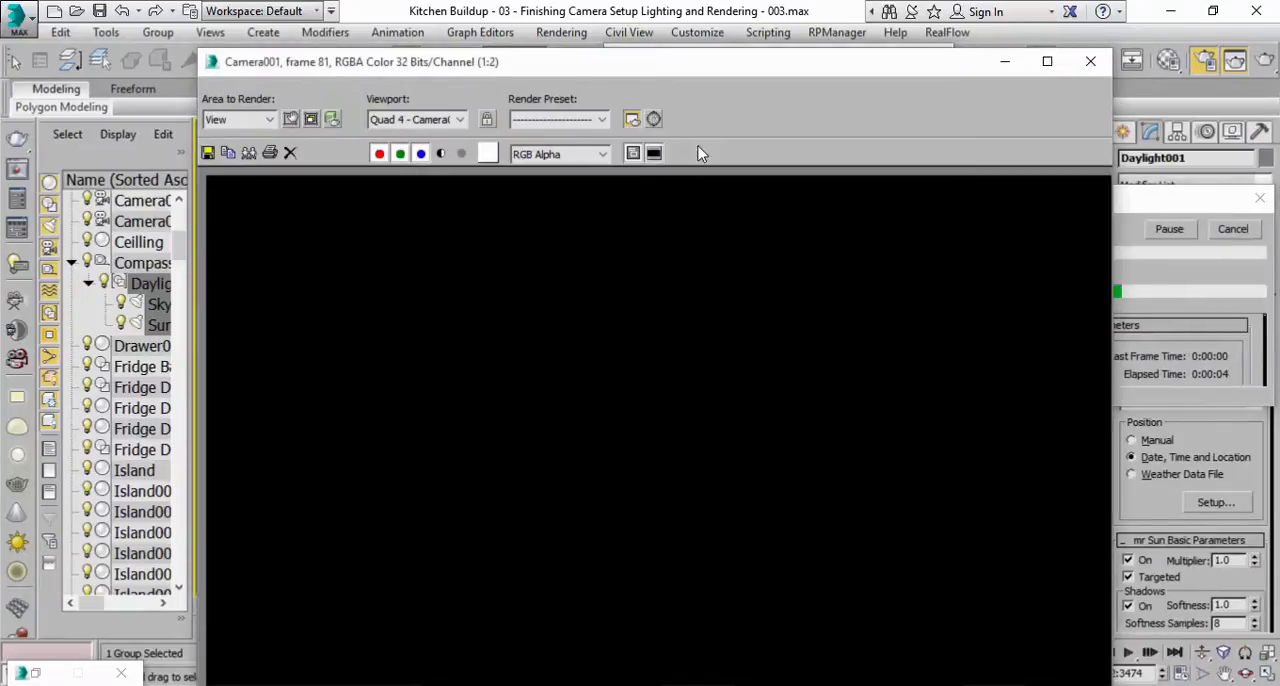
drag(636, 66, 448, 46)
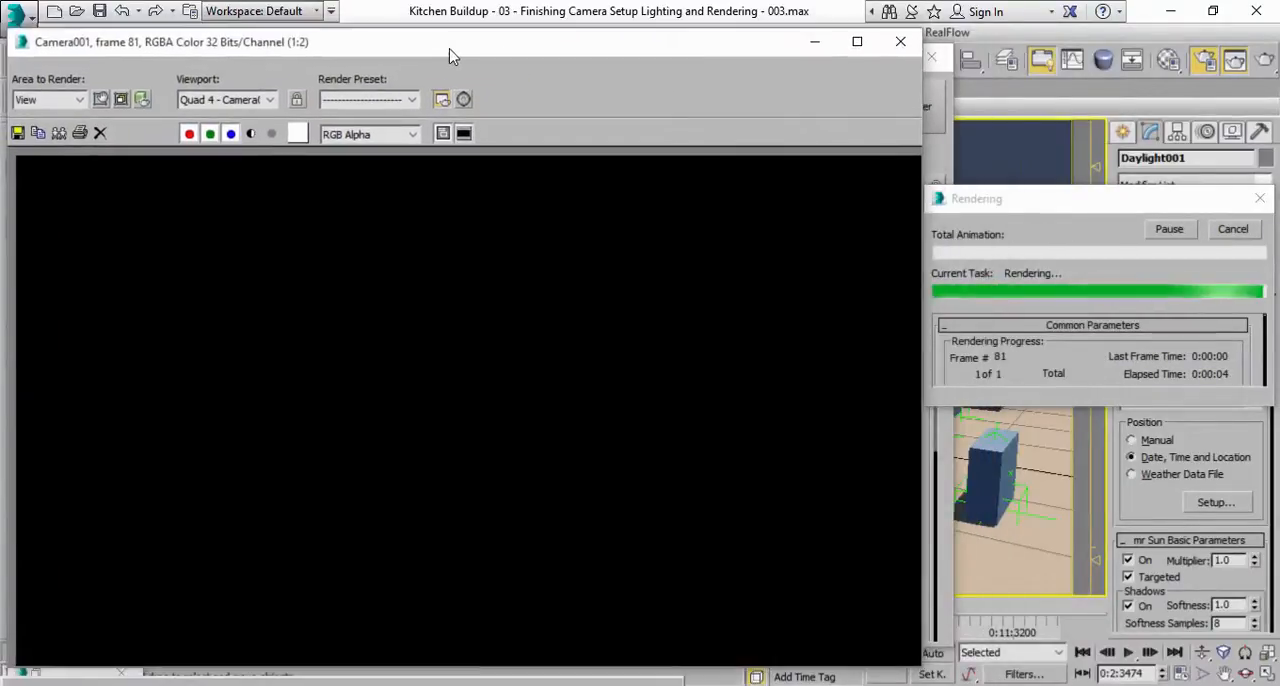
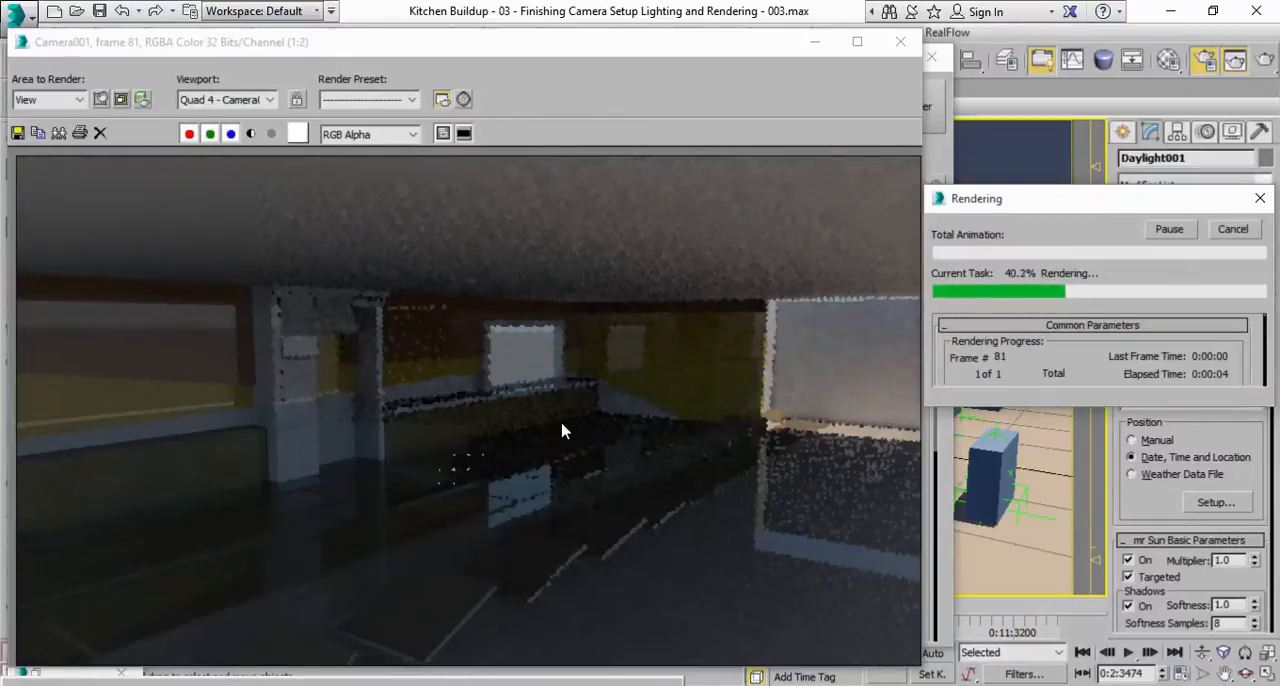
Cancel the running Camera001 test render and clear the render windows away from the viewport.
click(847, 365)
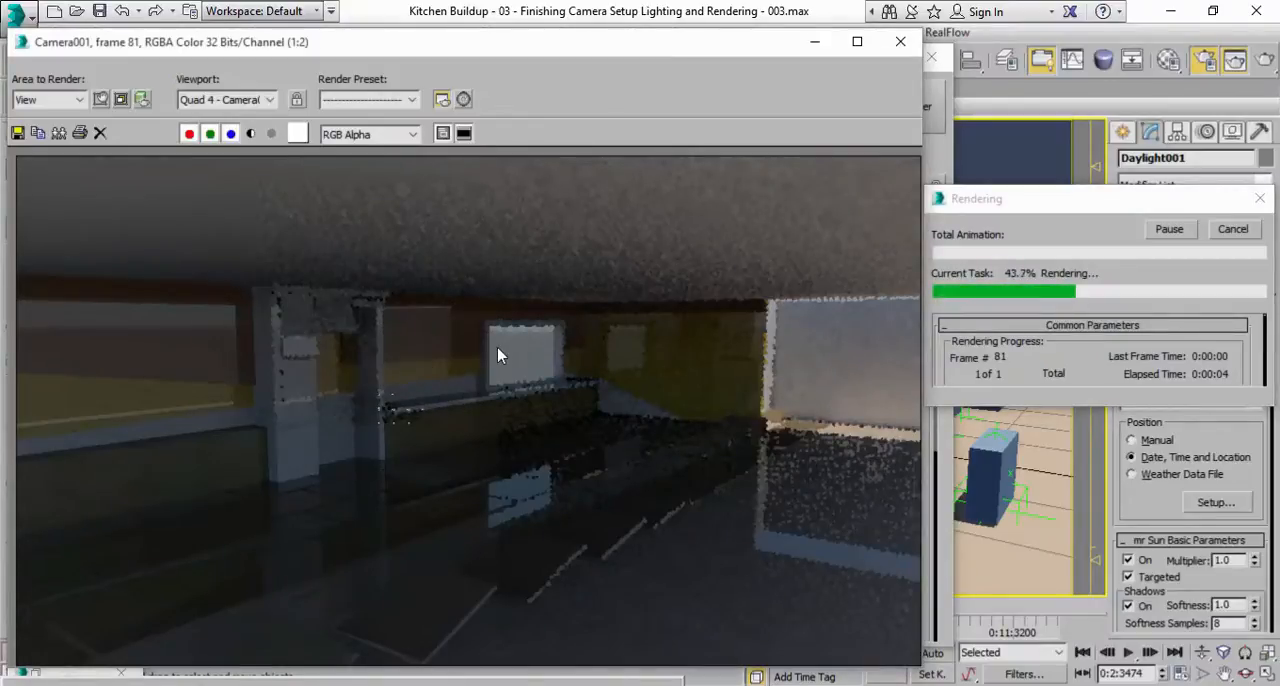
click(1247, 234)
click(900, 43)
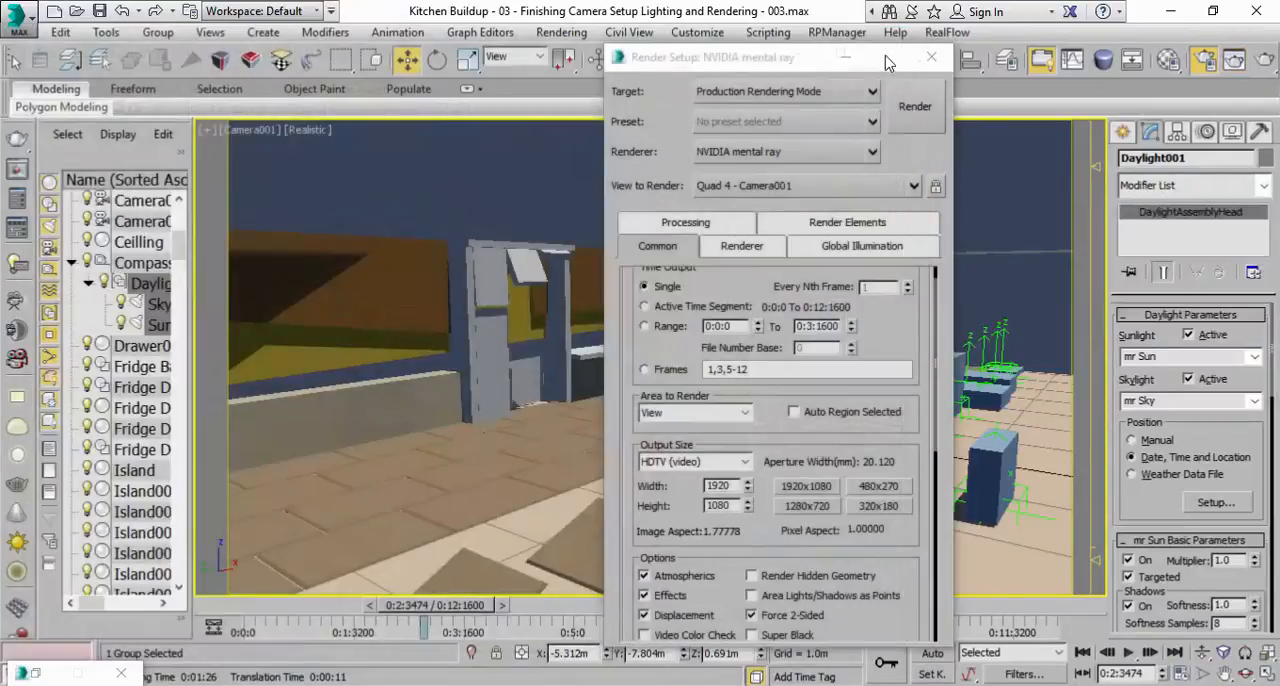
click(845, 57)
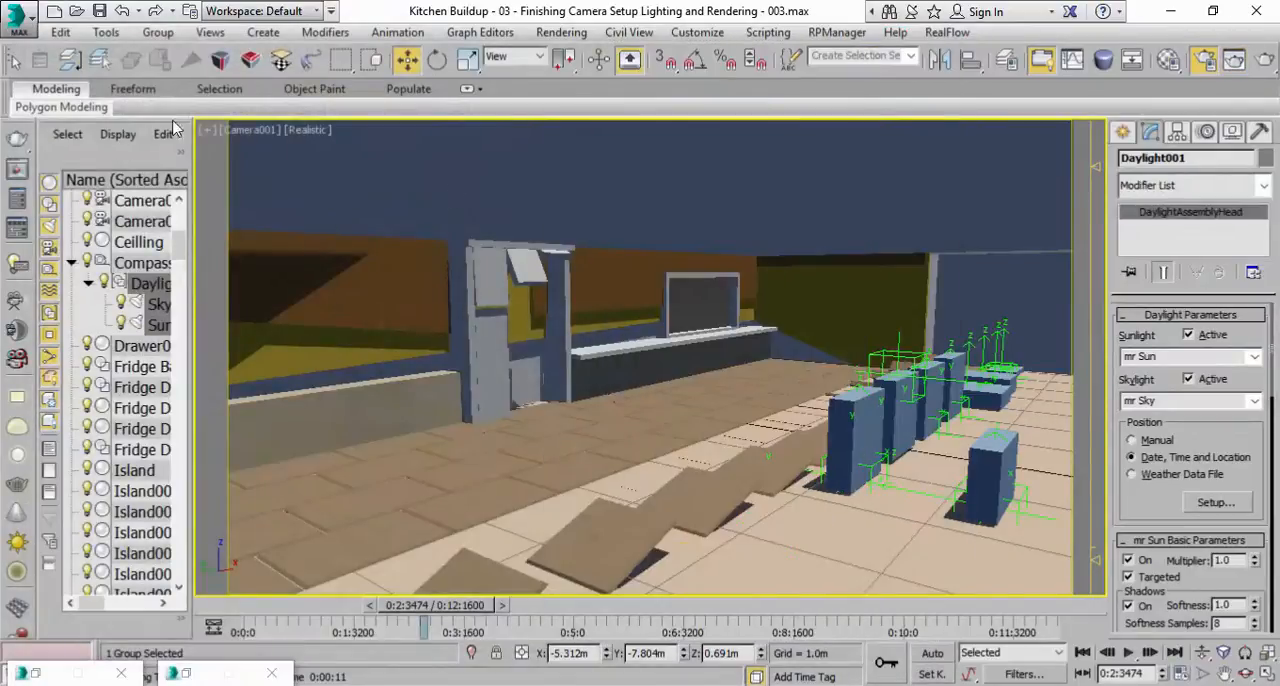
Switch the Camera001 viewport to Perspective and frame the whole kitchen building in it.
click(249, 137)
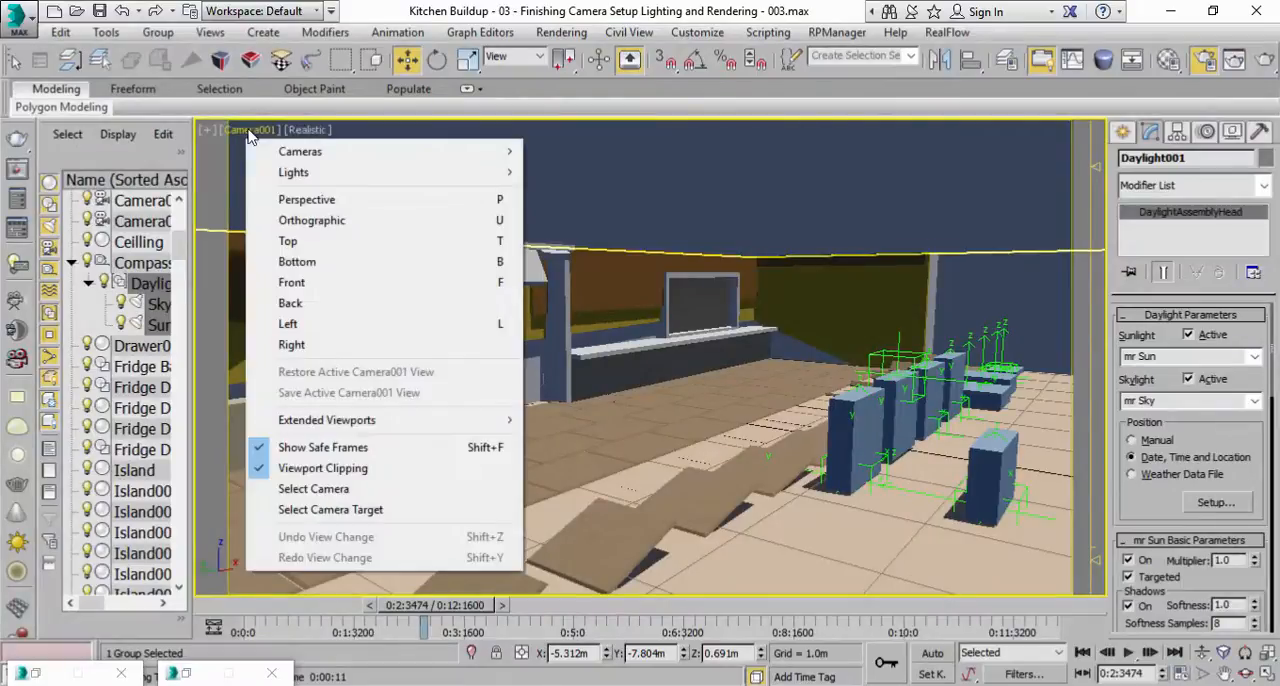
click(290, 200)
scroll(769, 453, down, 3)
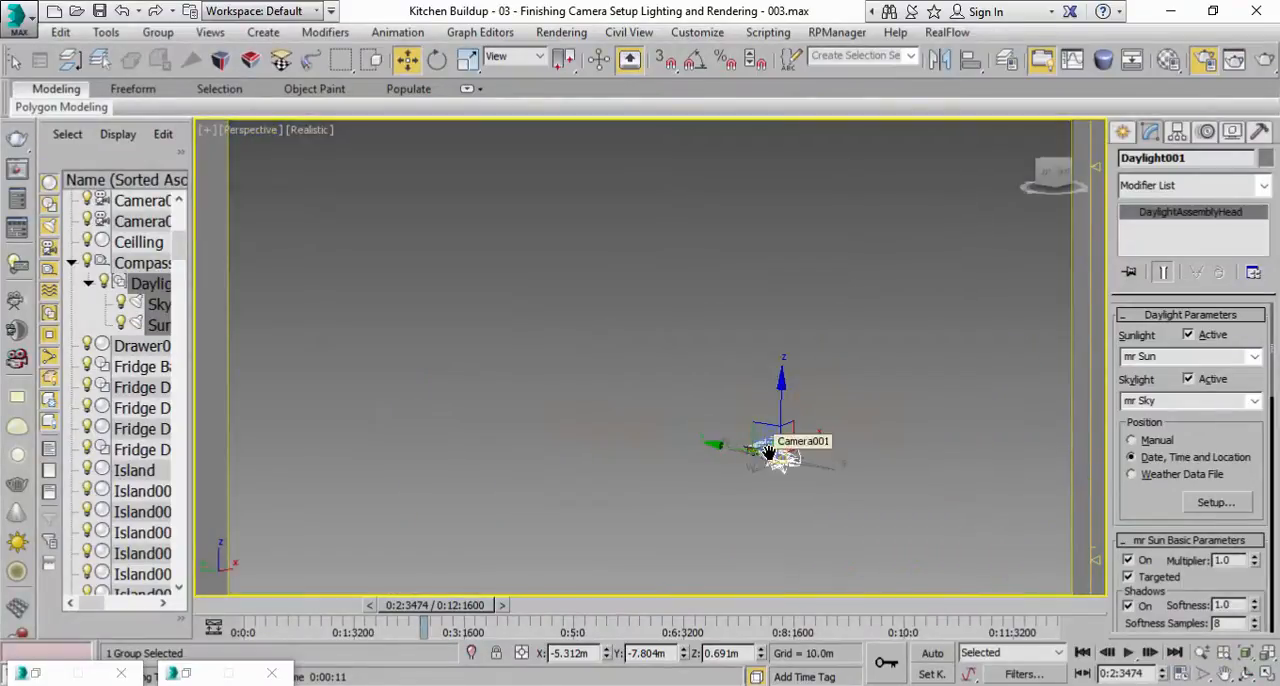
click(1264, 654)
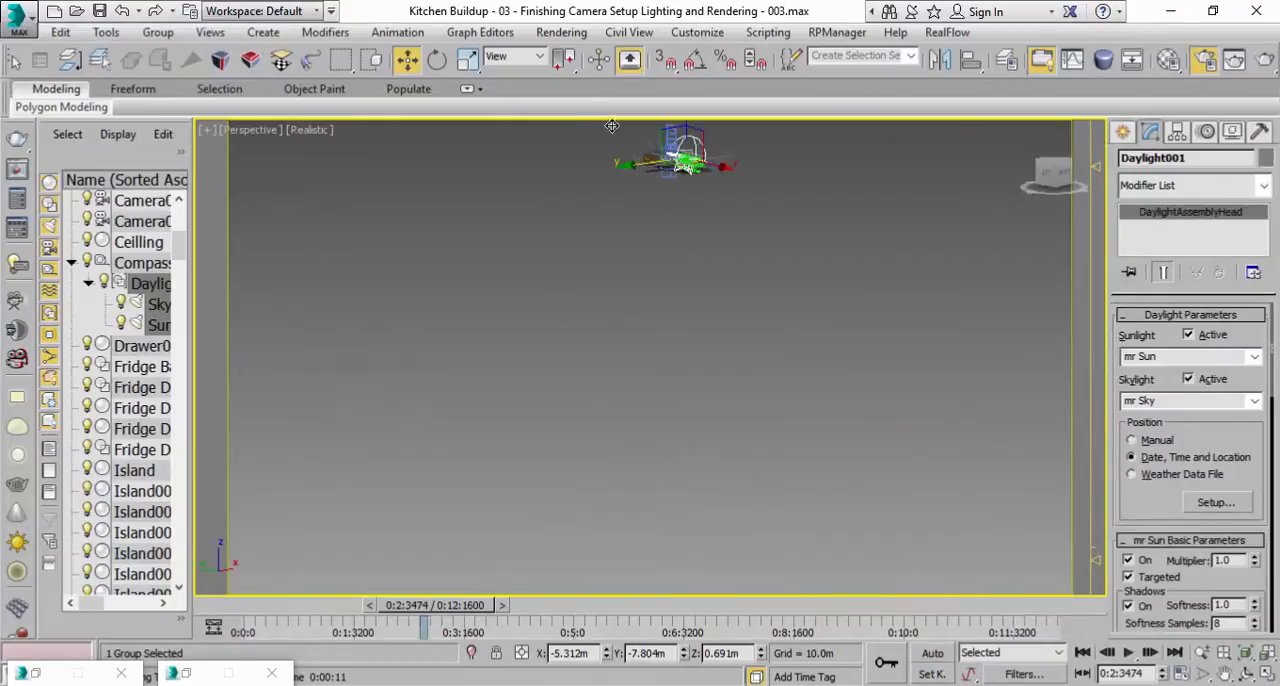
middle_drag(599, 160, 655, 336)
click(971, 434)
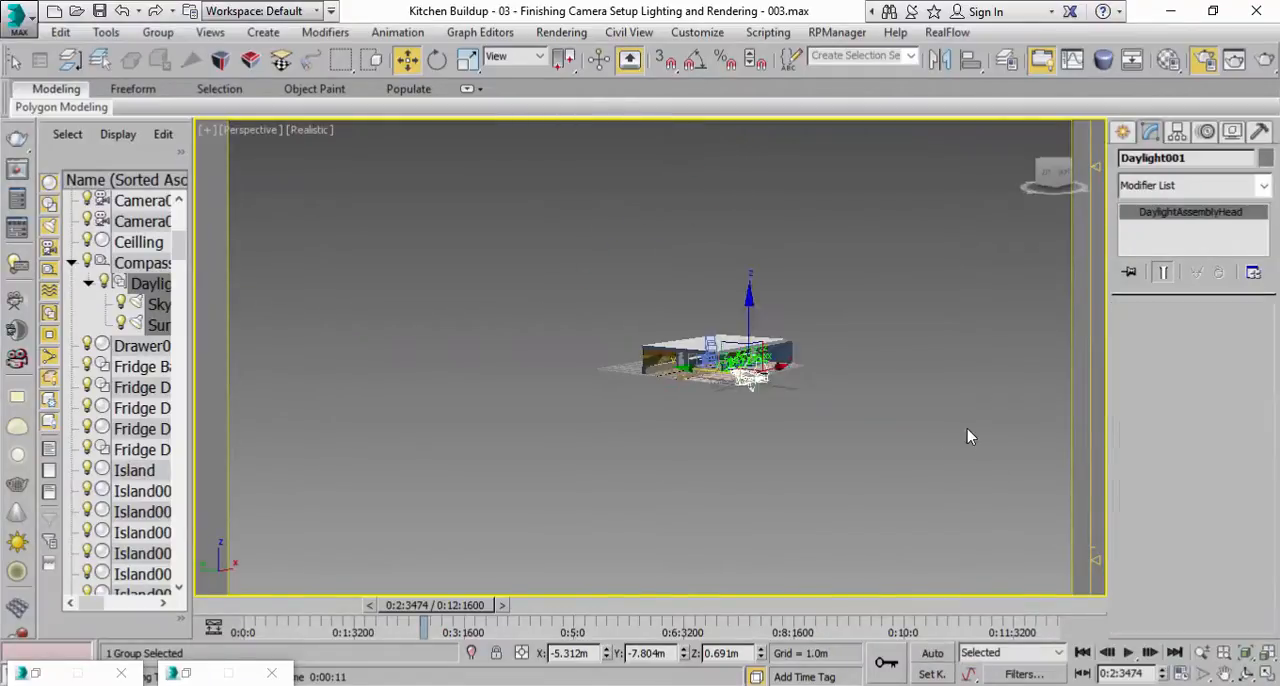
click(1267, 658)
scroll(598, 397, up, 5)
middle_drag(600, 400, 636, 488)
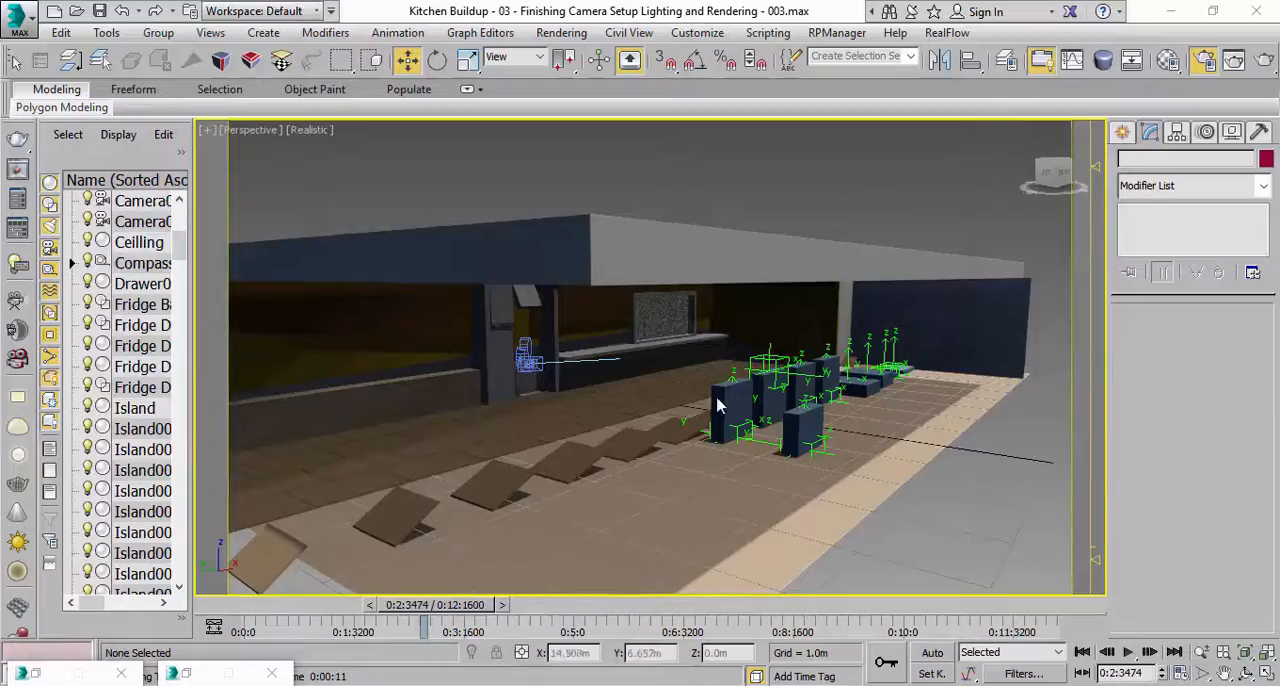
Set the Daylight001 position mode to Manual and move the light to about X -5.312 m, Y -8.209 m.
scroll(734, 410, down, 5)
click(828, 484)
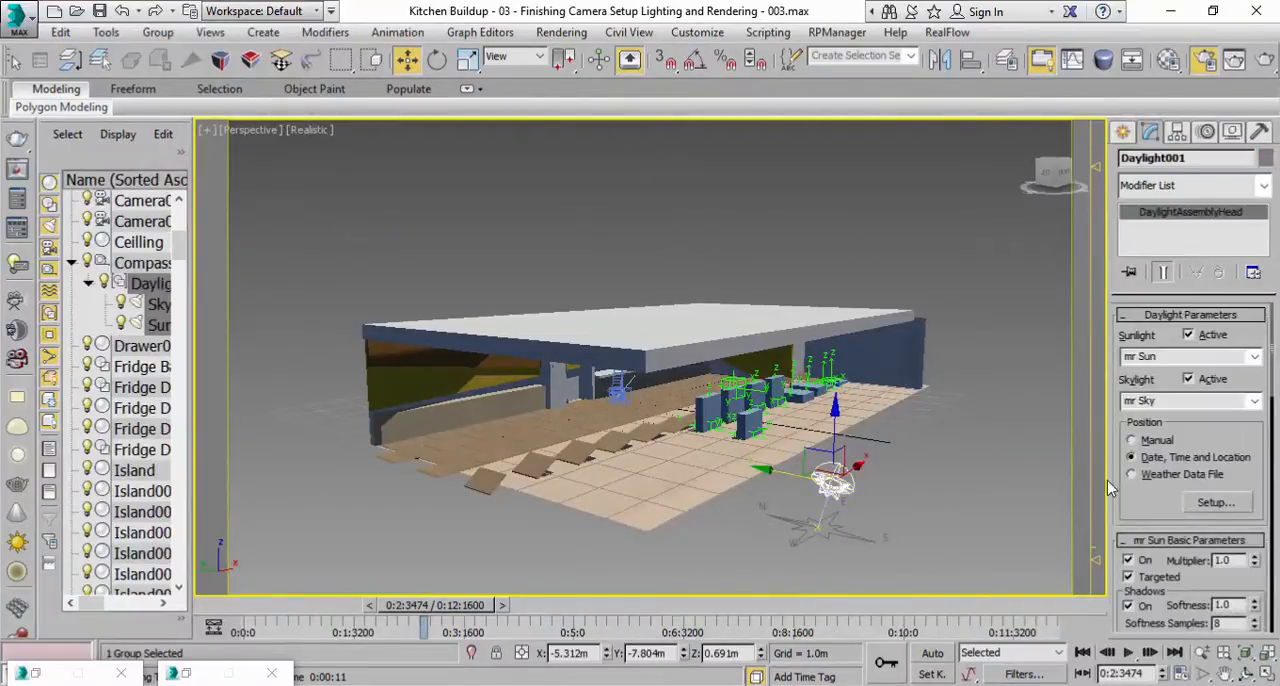
click(1149, 446)
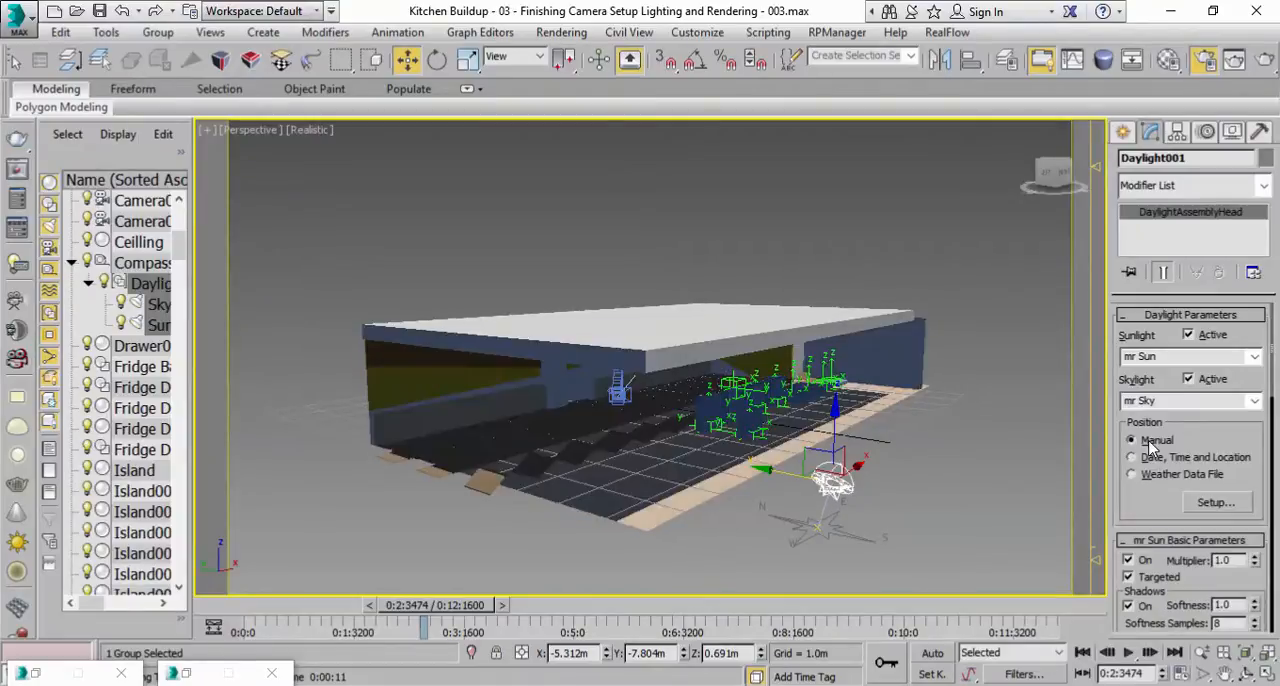
middle_drag(832, 493, 782, 504)
drag(759, 477, 800, 524)
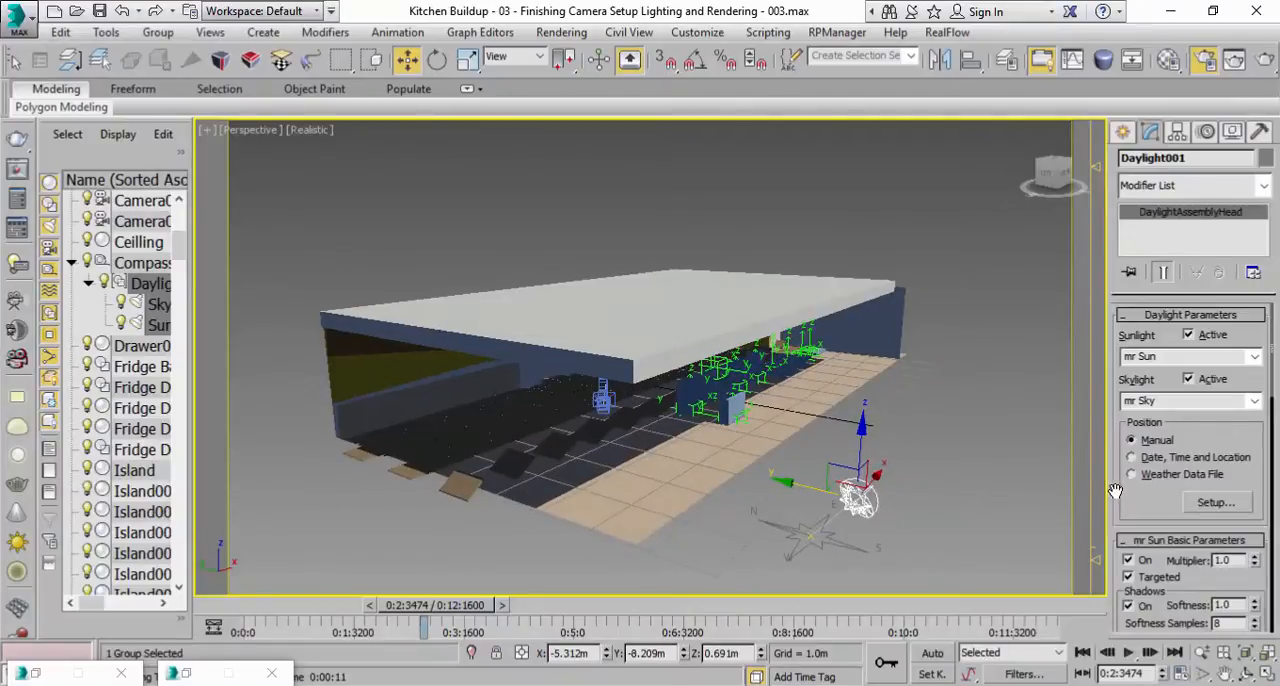
Examine the kitchen's sunlight and shadows from several angles around the building.
drag(1115, 492, 1117, 415)
scroll(860, 462, up, 3)
middle_drag(862, 462, 1110, 464)
scroll(720, 363, up, 3)
middle_drag(719, 362, 725, 268)
scroll(709, 385, down, 5)
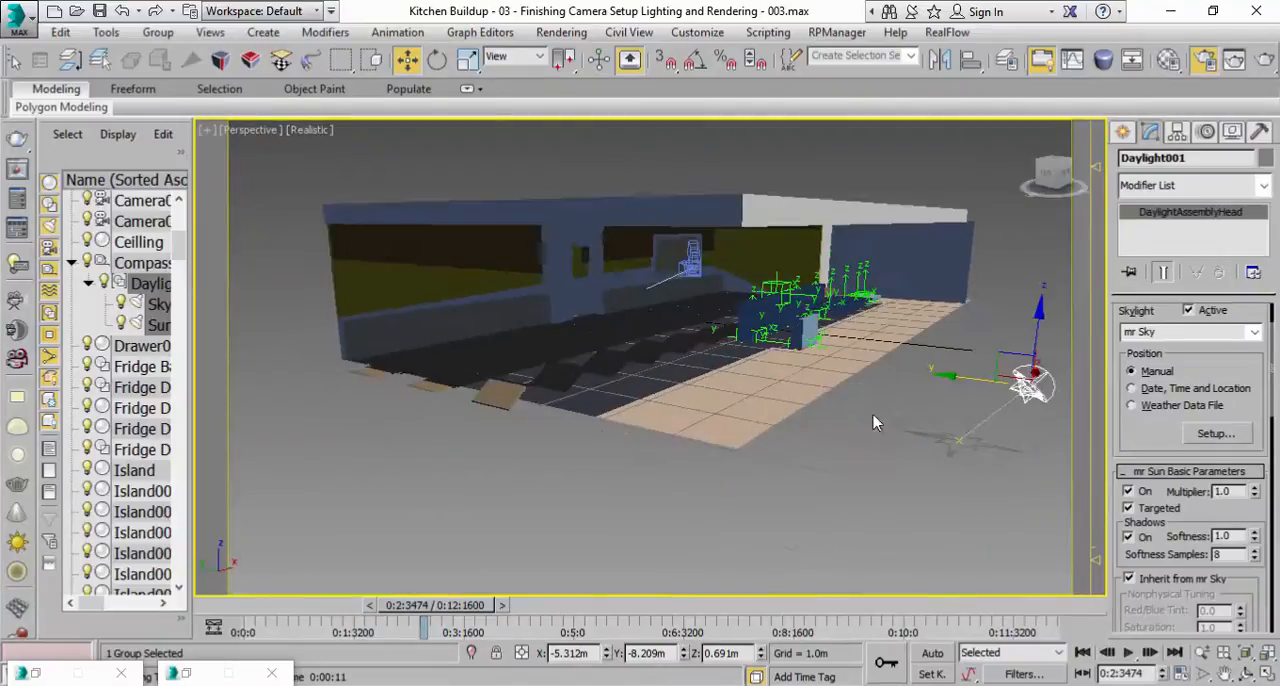
alt+middle_drag(916, 409, 918, 440)
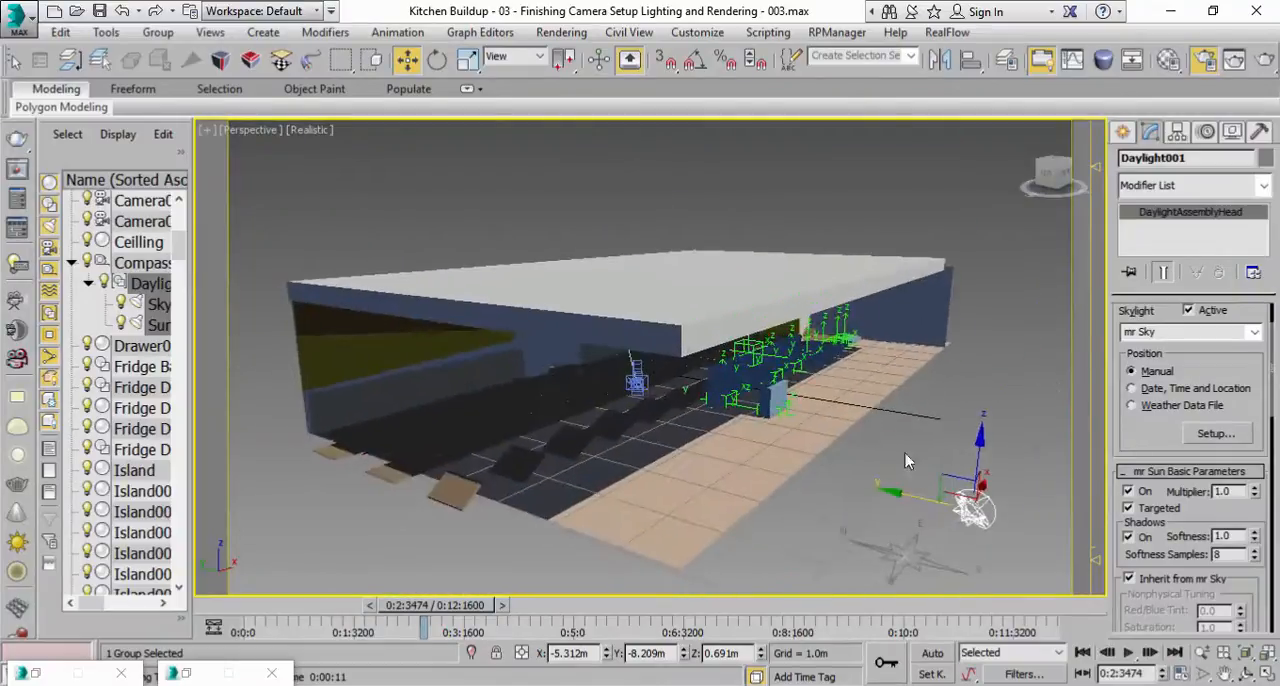
middle_drag(875, 372, 892, 368)
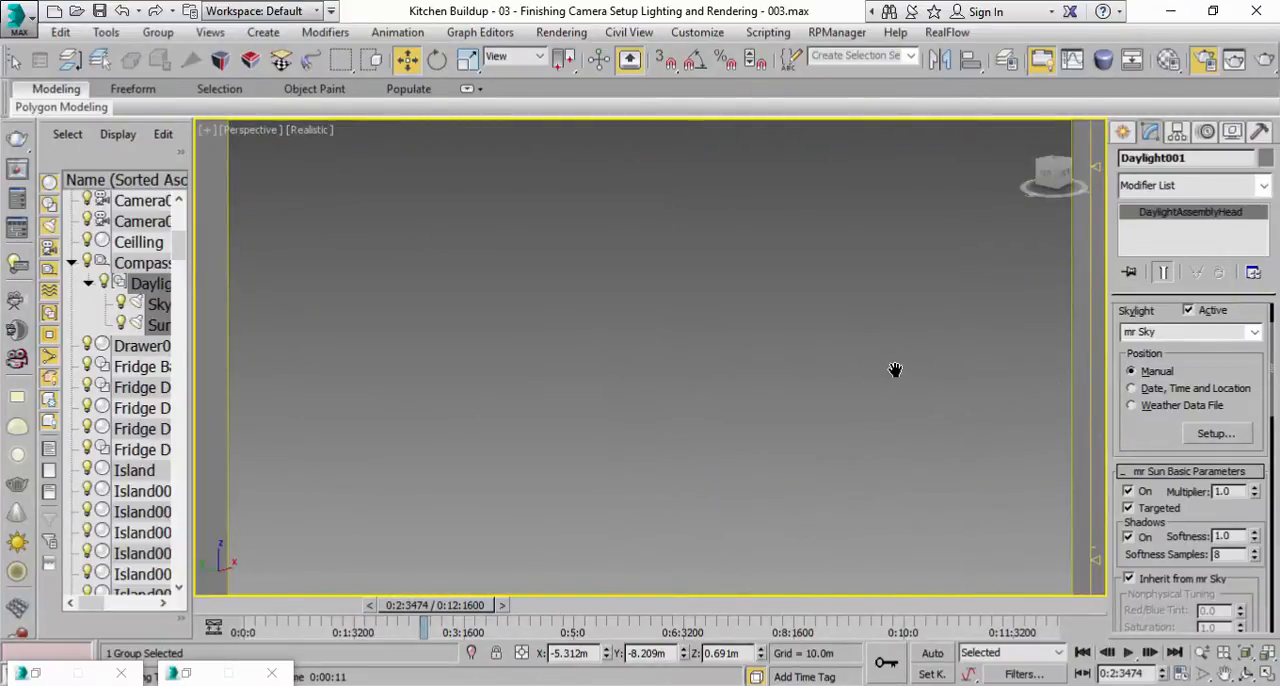
Test-render the Perspective view of the kitchen interior and close the rendered frame.
click(1245, 658)
middle_drag(606, 180, 723, 261)
scroll(614, 246, up, 5)
scroll(665, 394, up, 3)
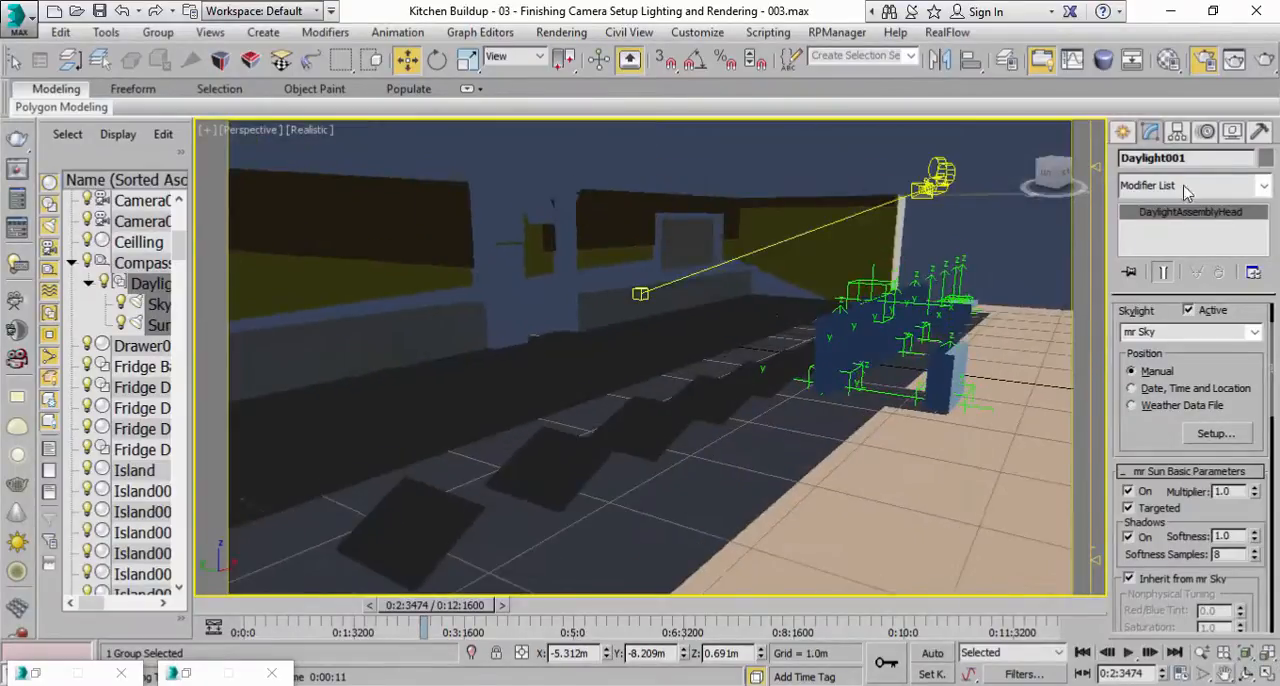
click(1268, 60)
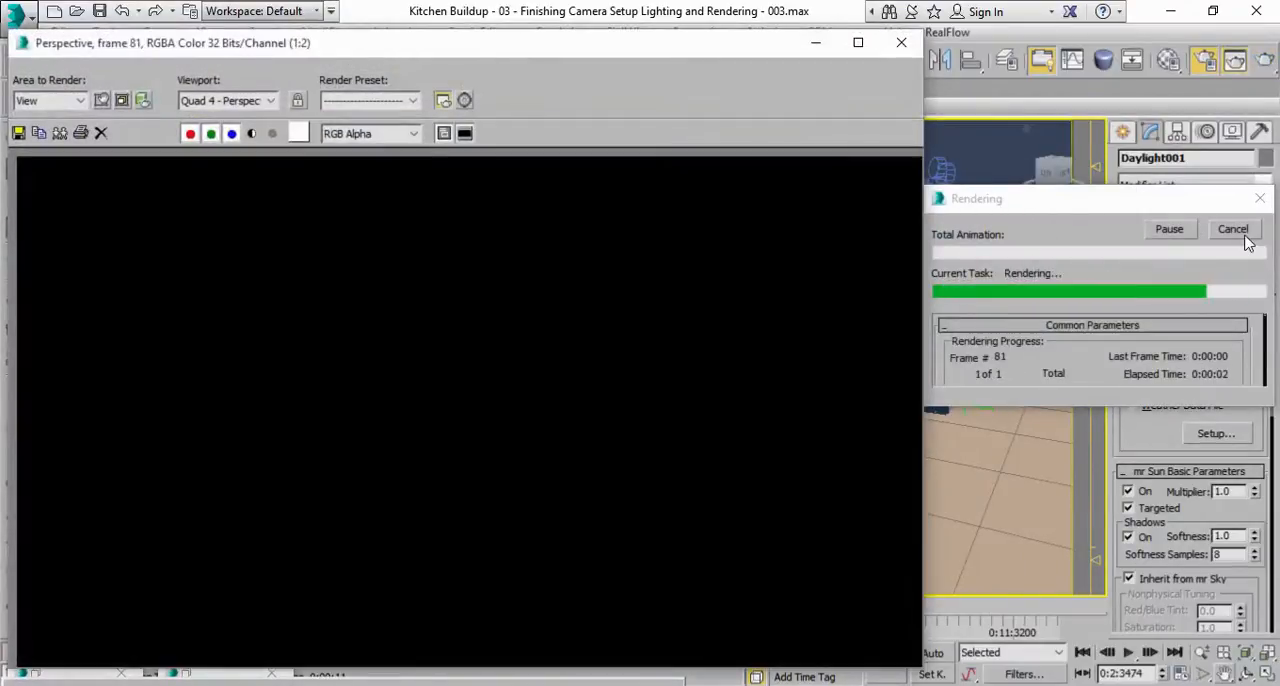
click(900, 42)
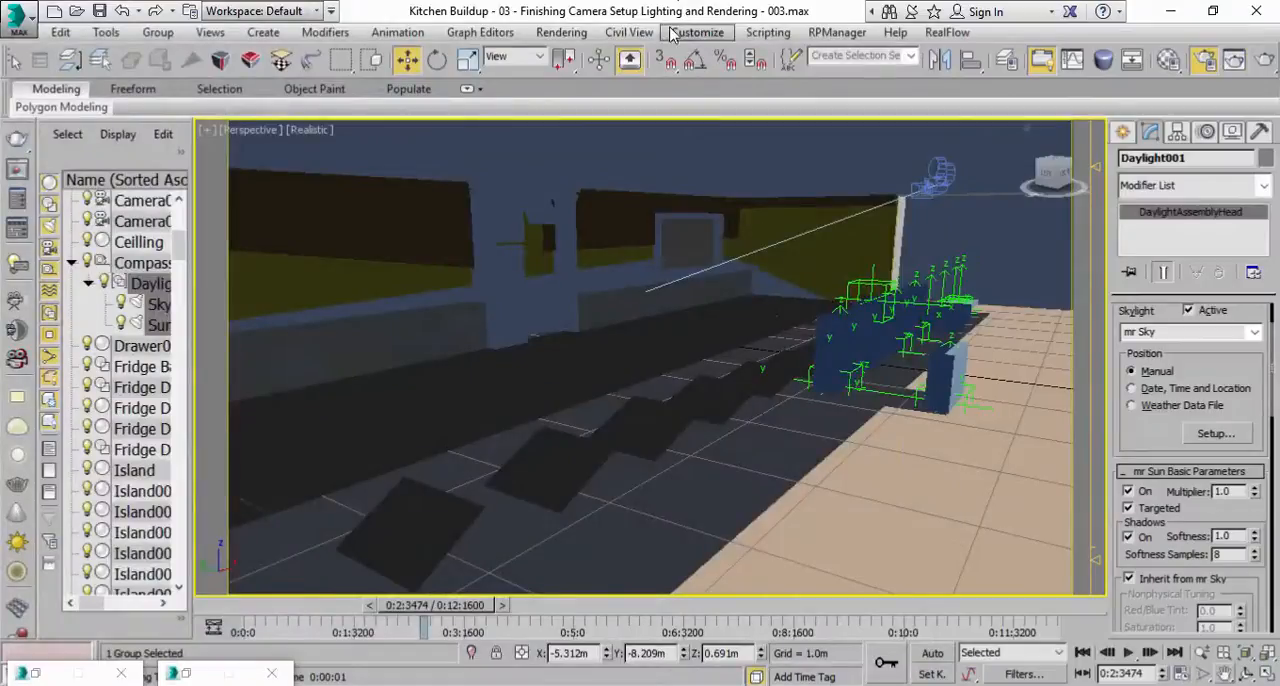
Set the render output size to Custom at 800x600.
click(561, 32)
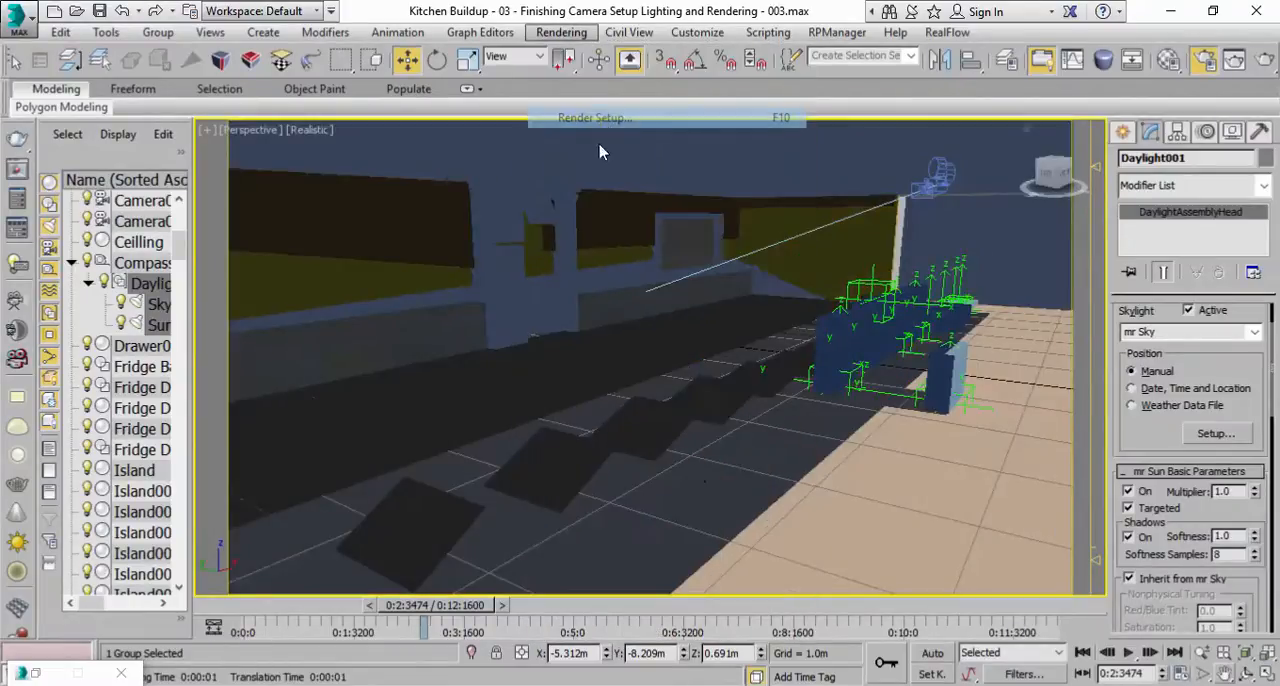
key(F10)
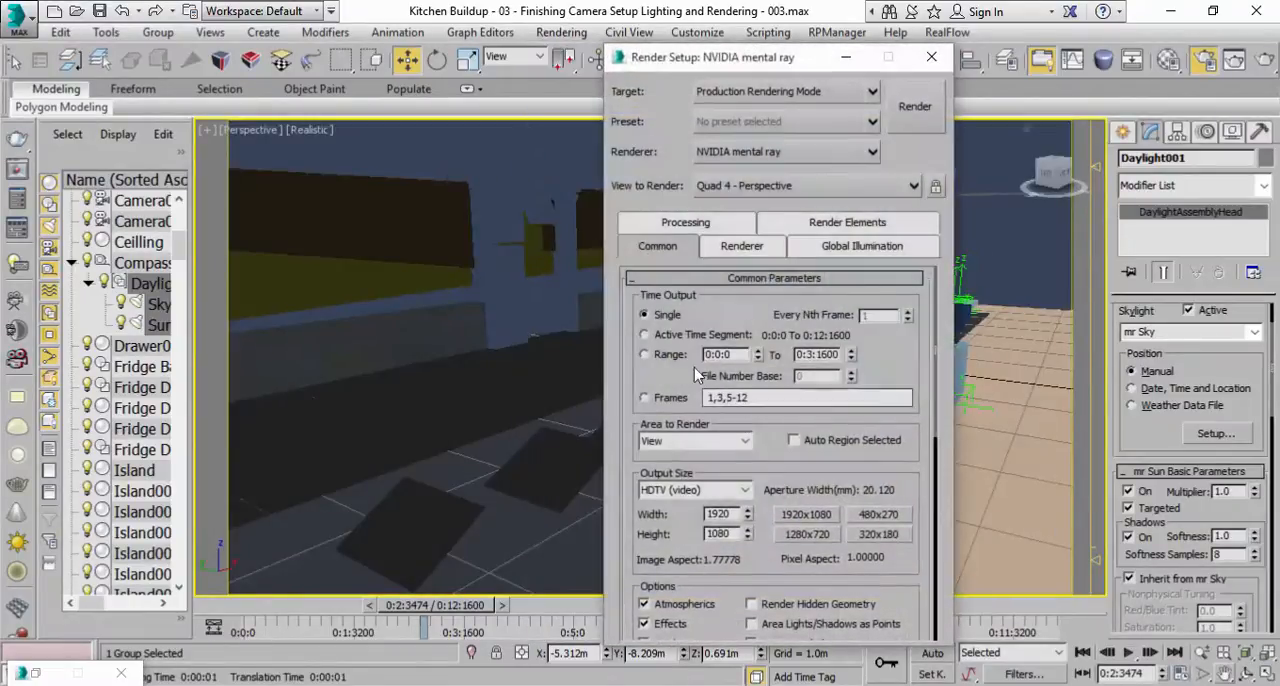
click(688, 490)
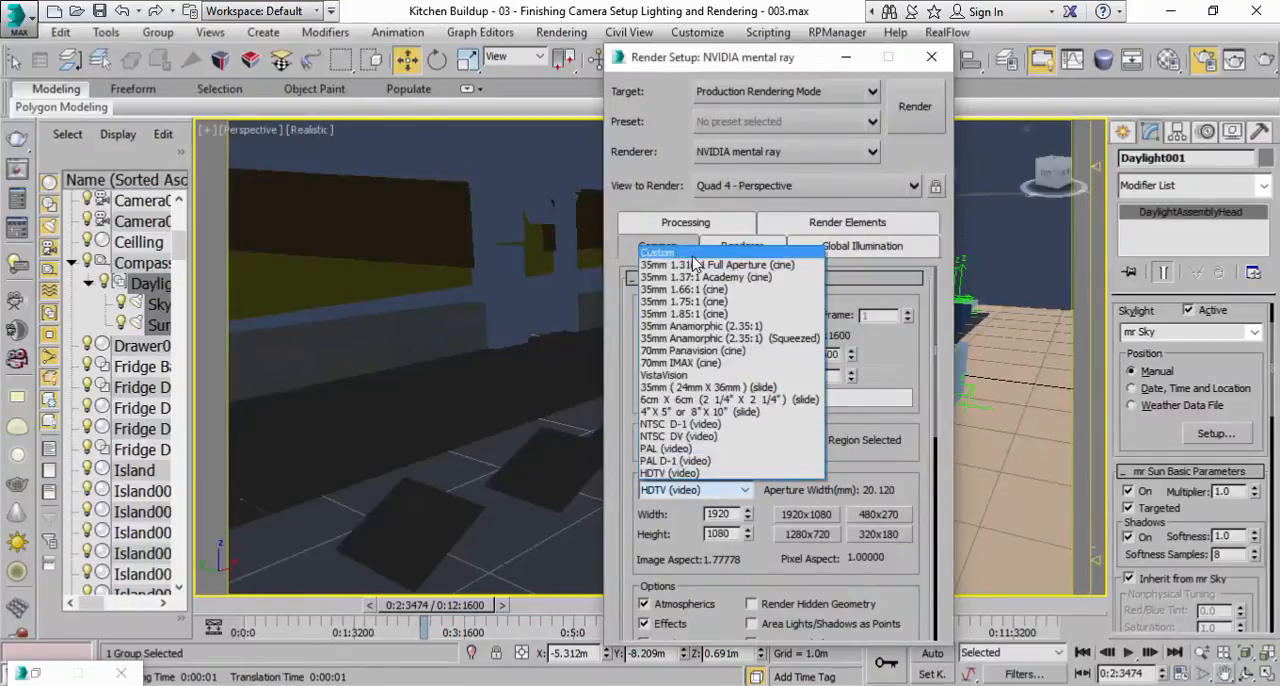
click(690, 253)
click(873, 540)
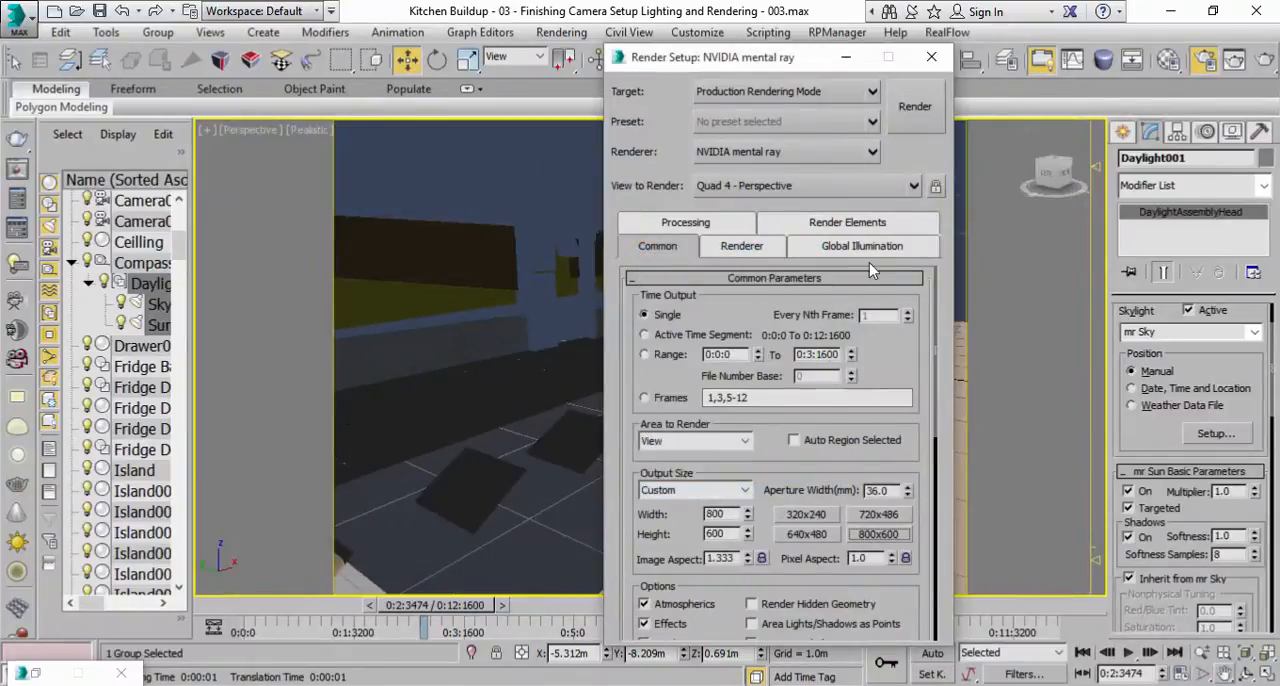
Render the Perspective view as an 800x600 test and dismiss the render windows.
drag(772, 67, 1017, 120)
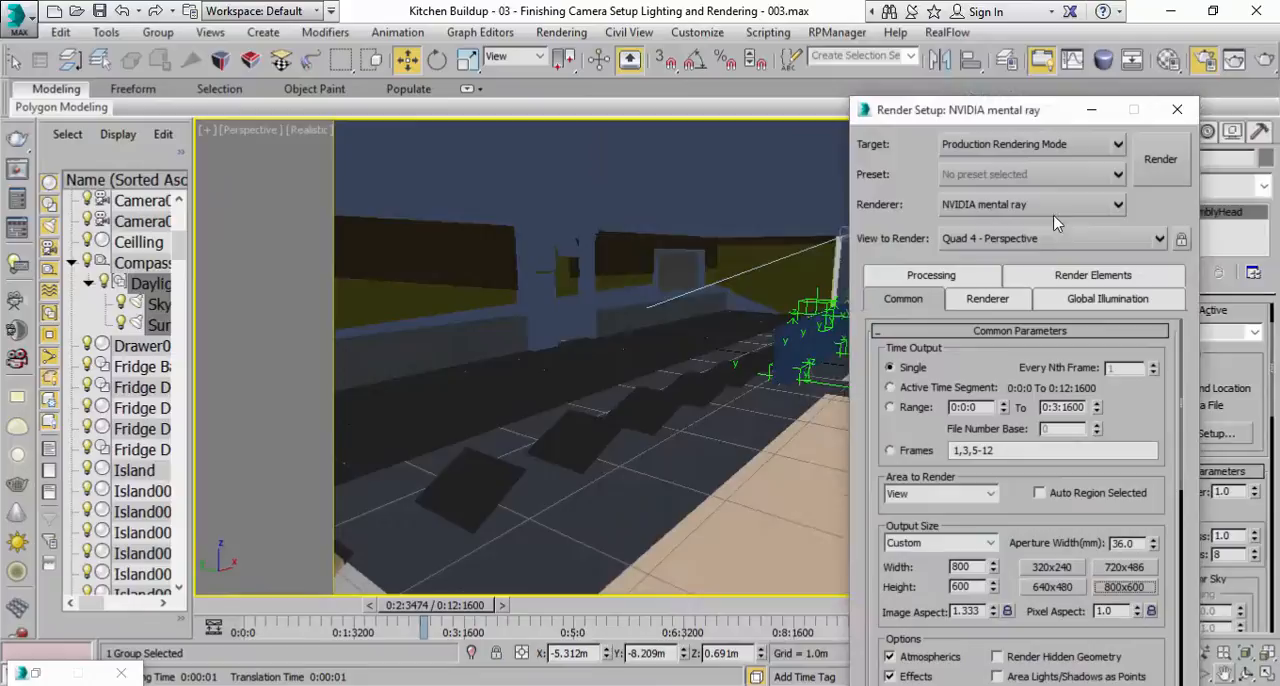
click(1158, 168)
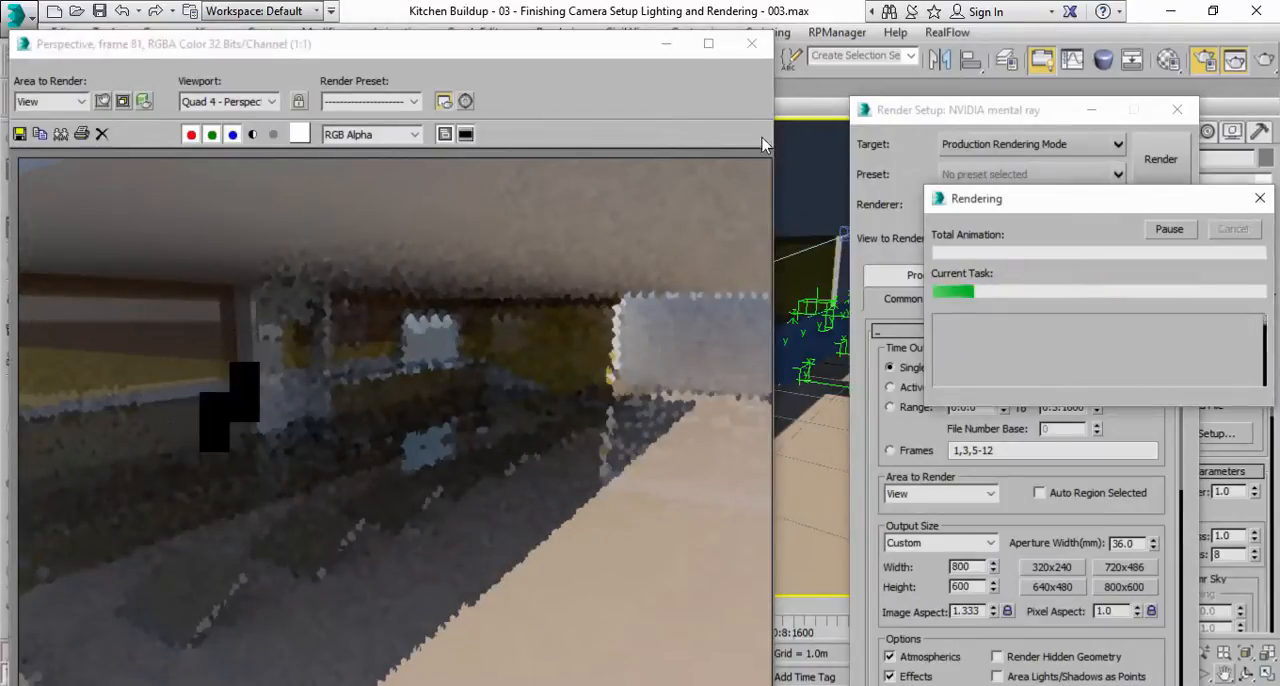
click(1233, 229)
click(752, 43)
click(1088, 113)
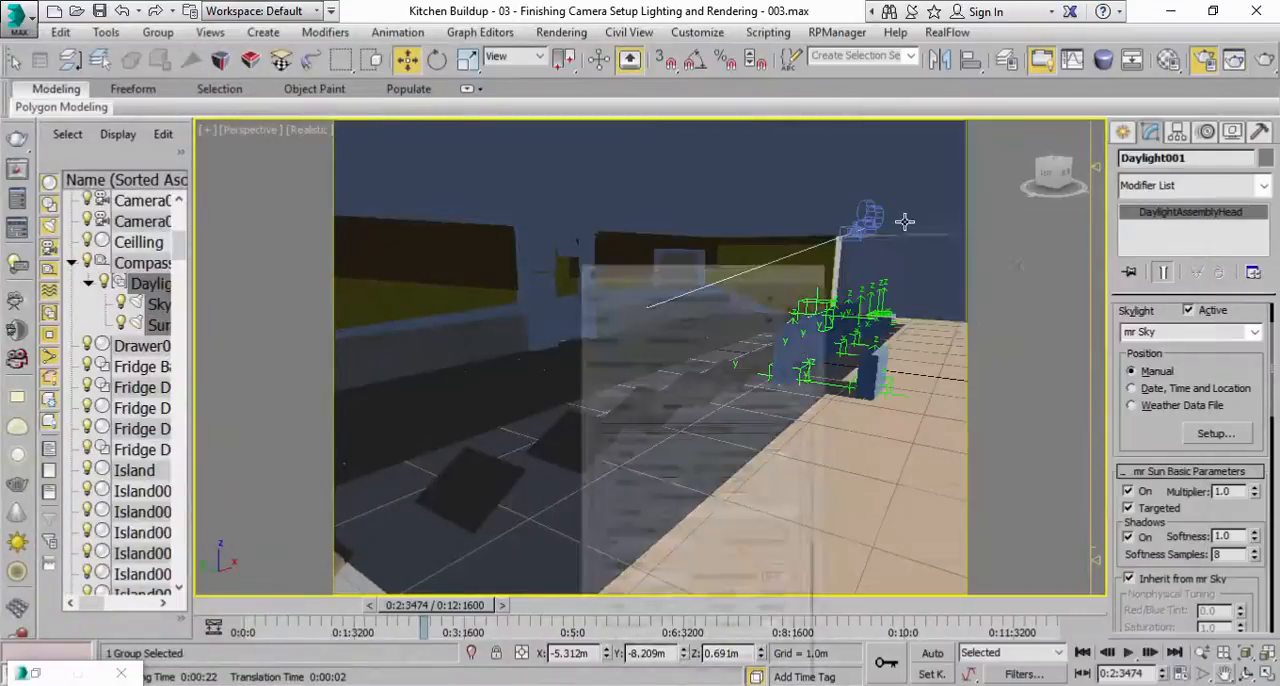
Detach the large outer face of Wall B beside the open floor as a separate object named Glass B.
middle_drag(788, 352, 688, 310)
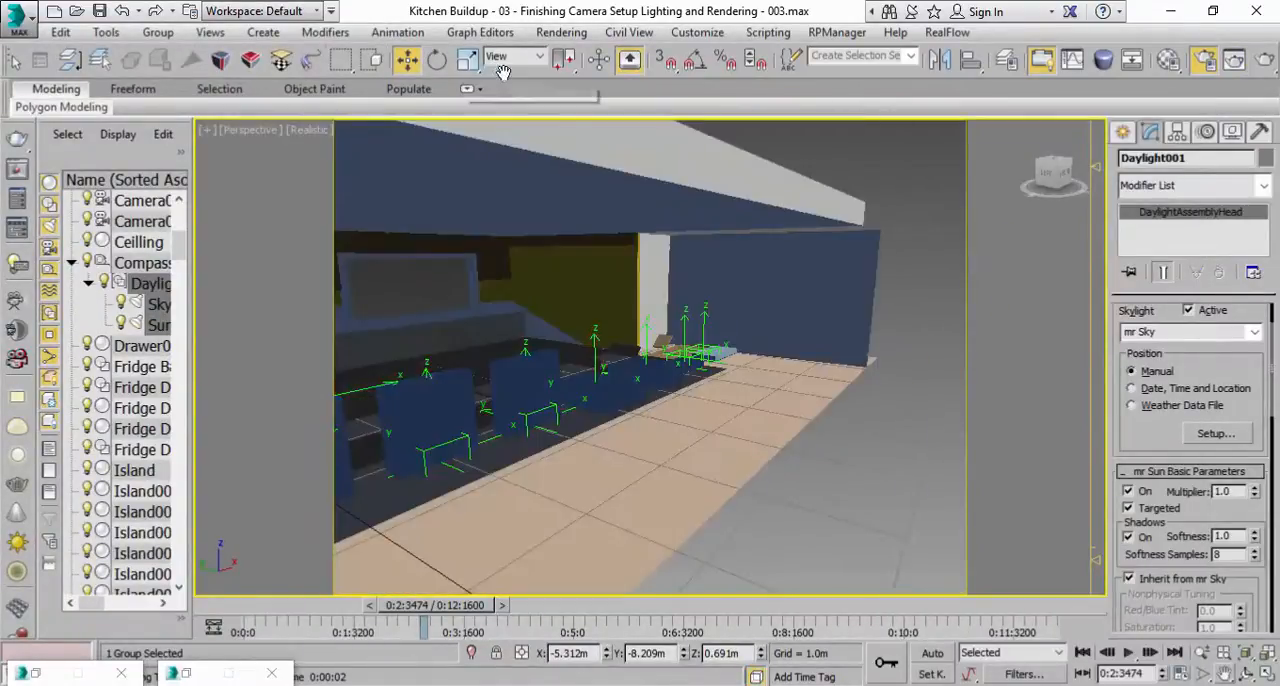
drag(230, 75, 430, 90)
click(180, 60)
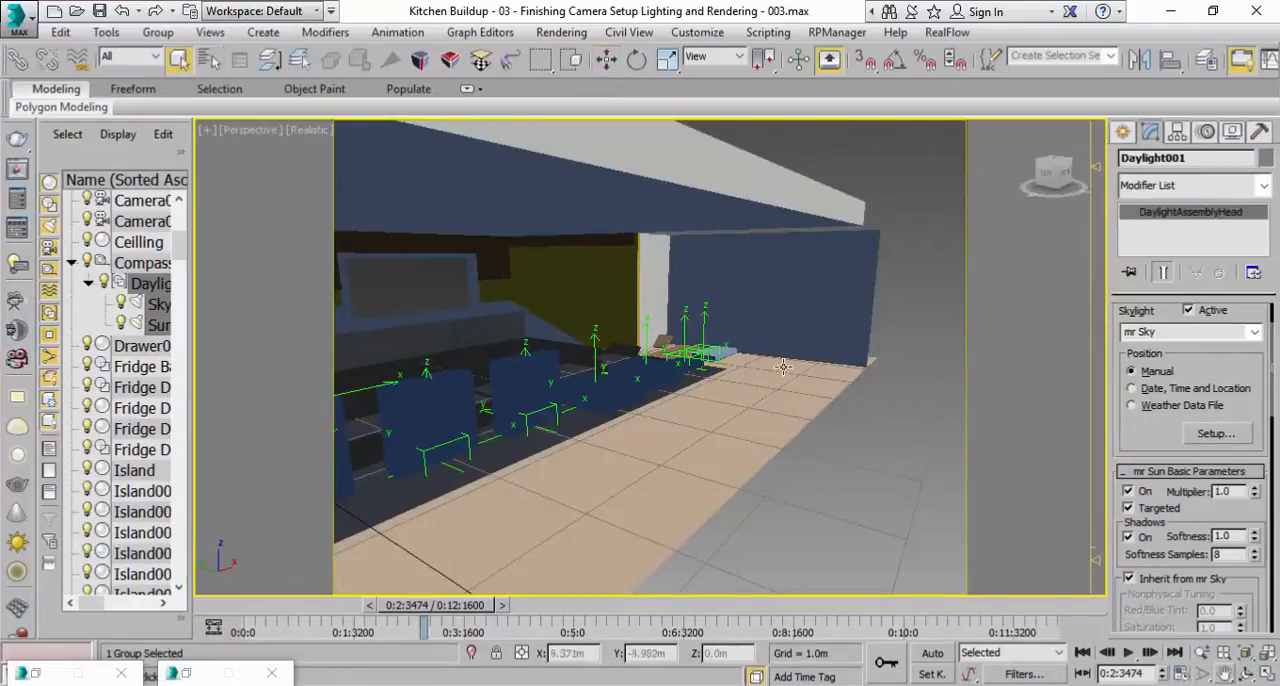
click(791, 289)
click(1211, 337)
click(818, 305)
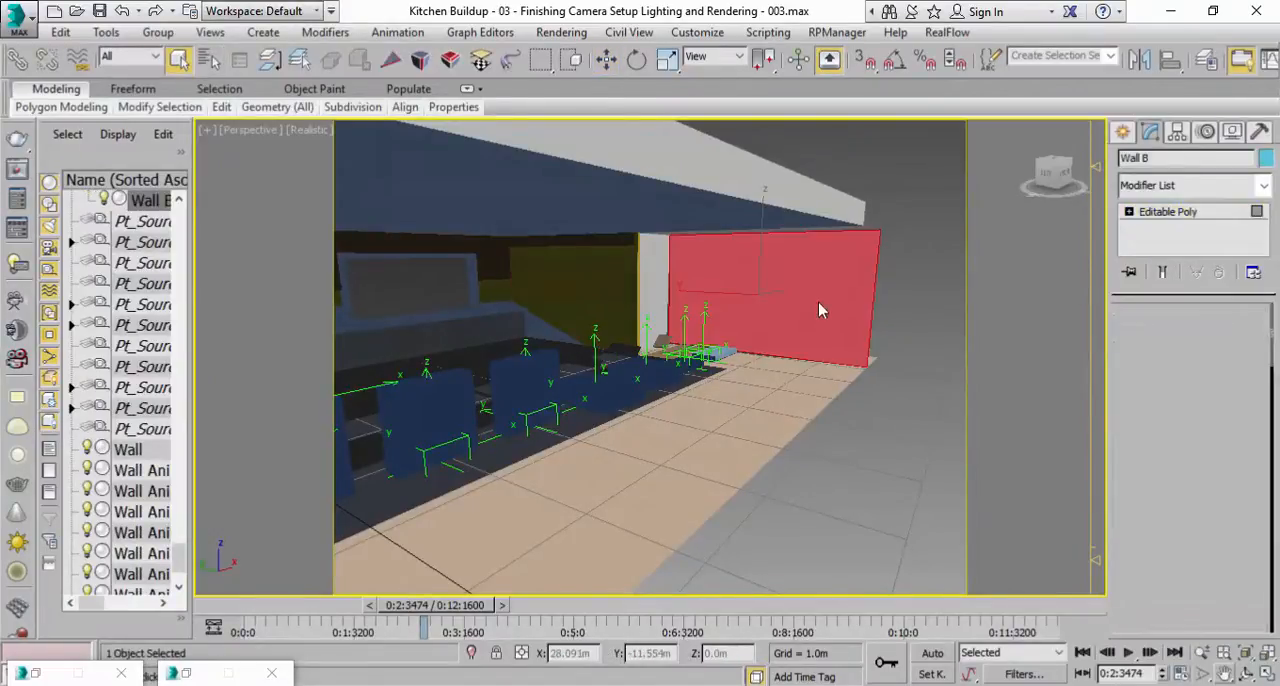
scroll(1132, 479, down, 5)
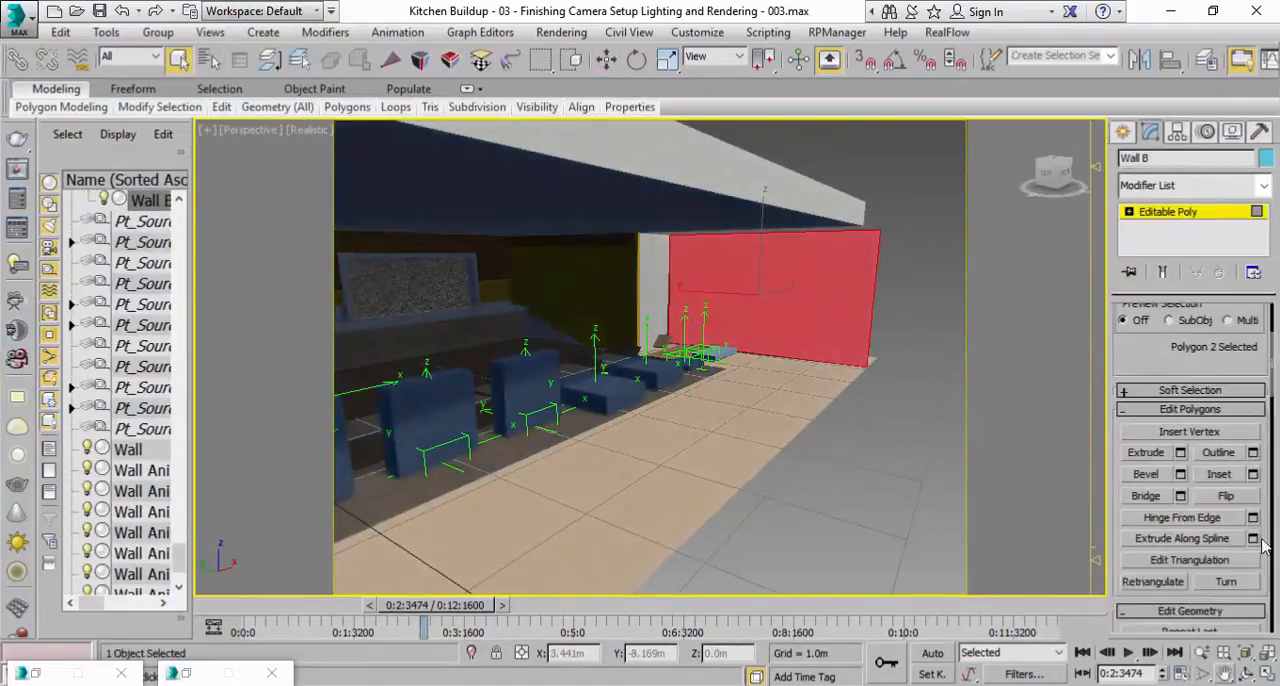
scroll(1230, 606, down, 2)
scroll(1230, 606, down, 1)
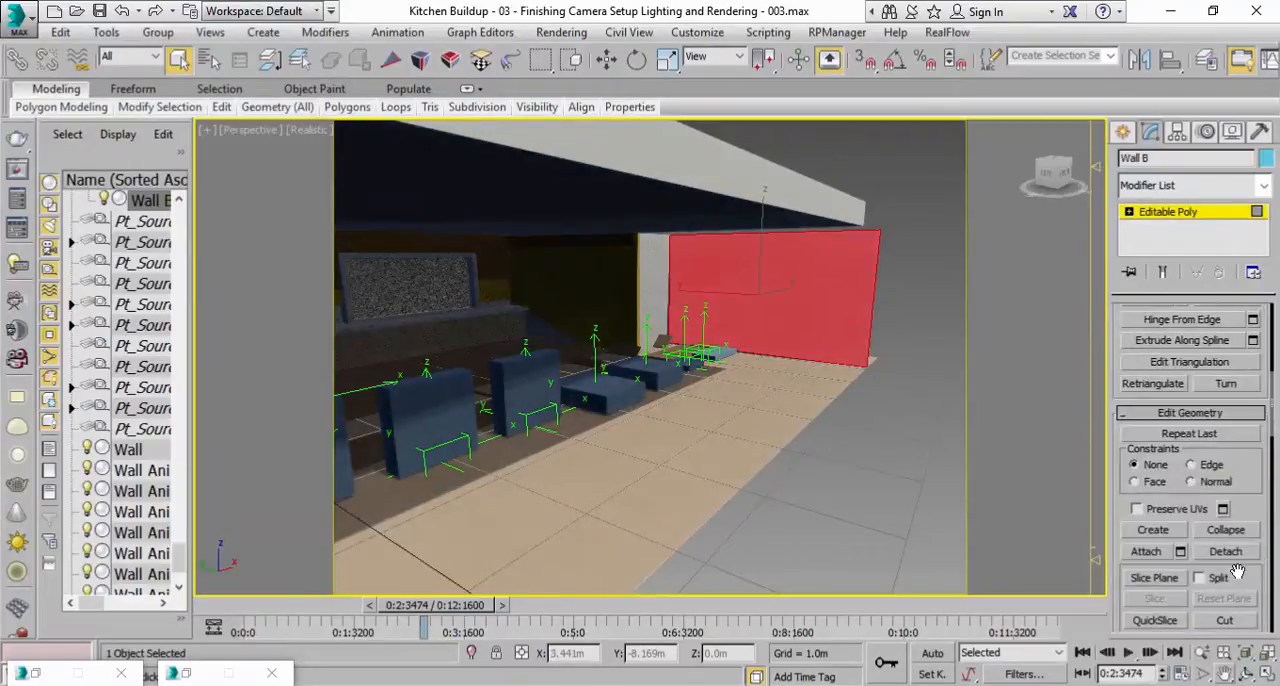
click(1226, 553)
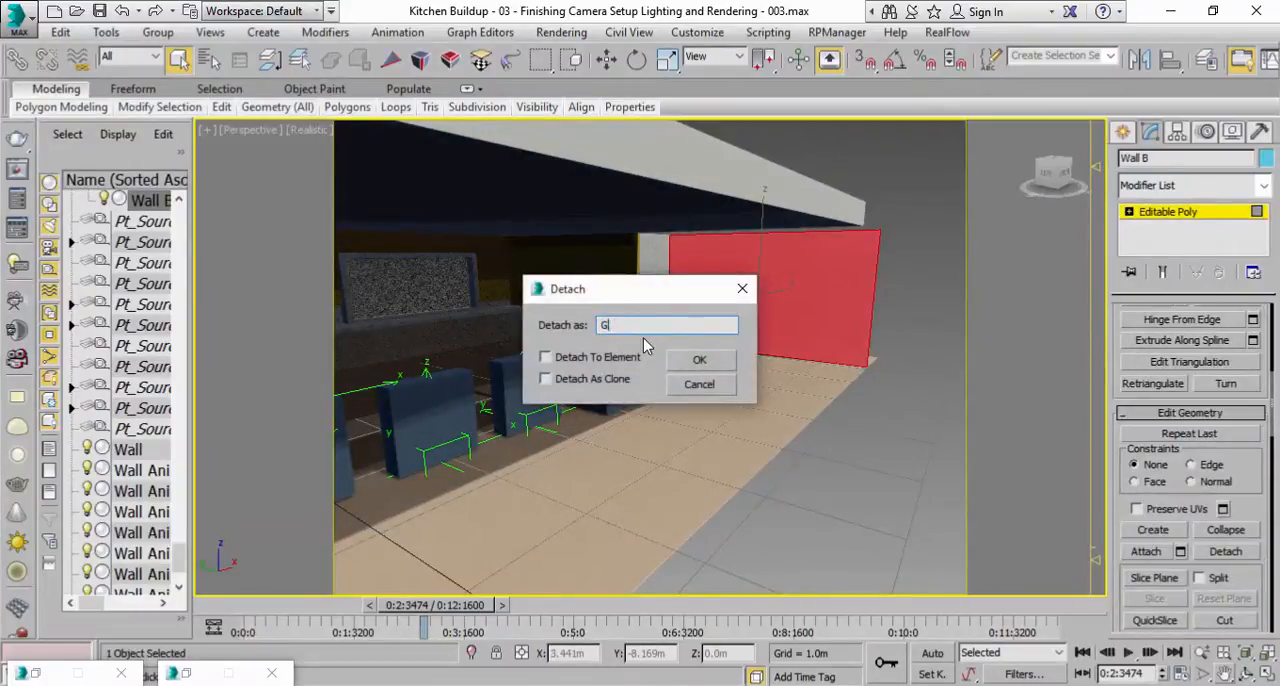
text(Glass B)
click(699, 360)
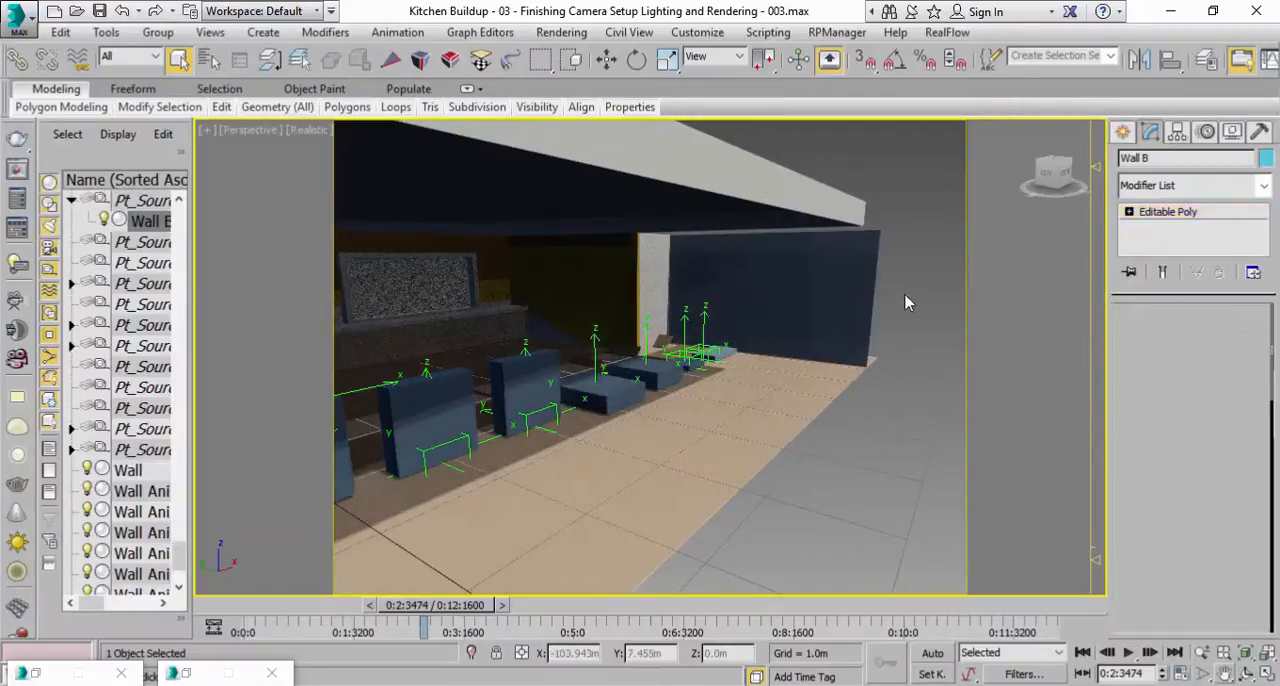
Assign the Glass Arch & Design material to the Glass B object.
click(863, 269)
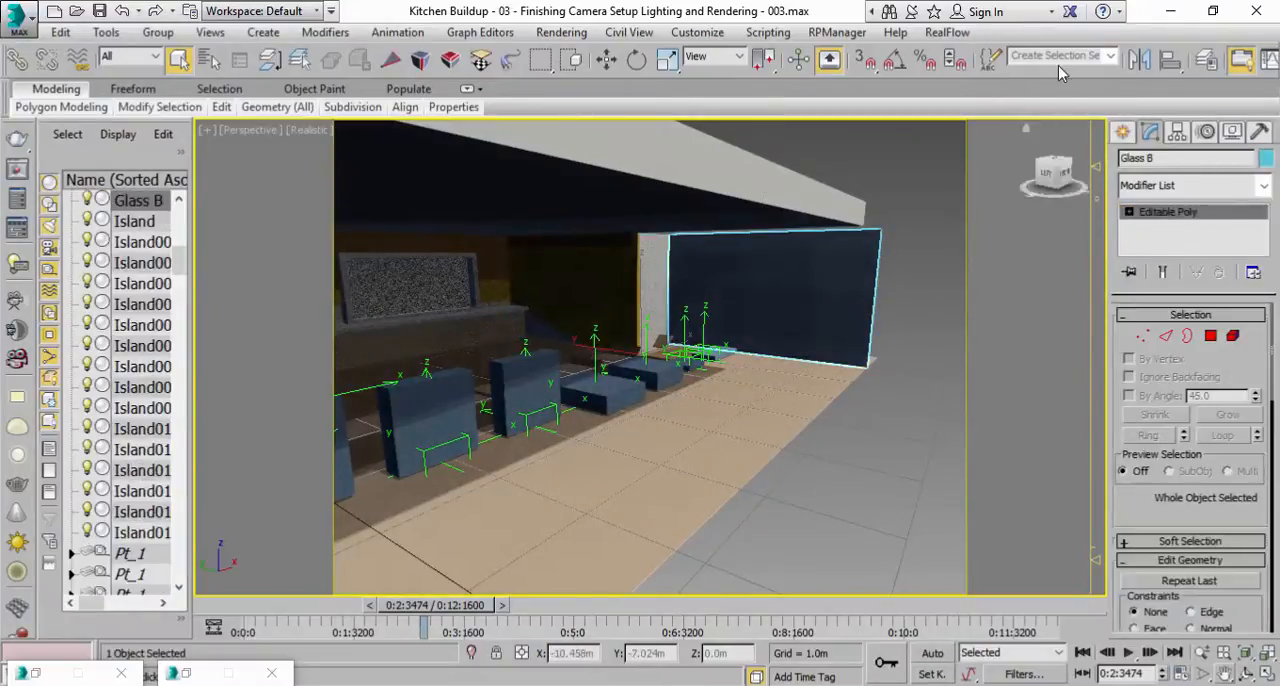
drag(950, 63, 808, 60)
click(1164, 61)
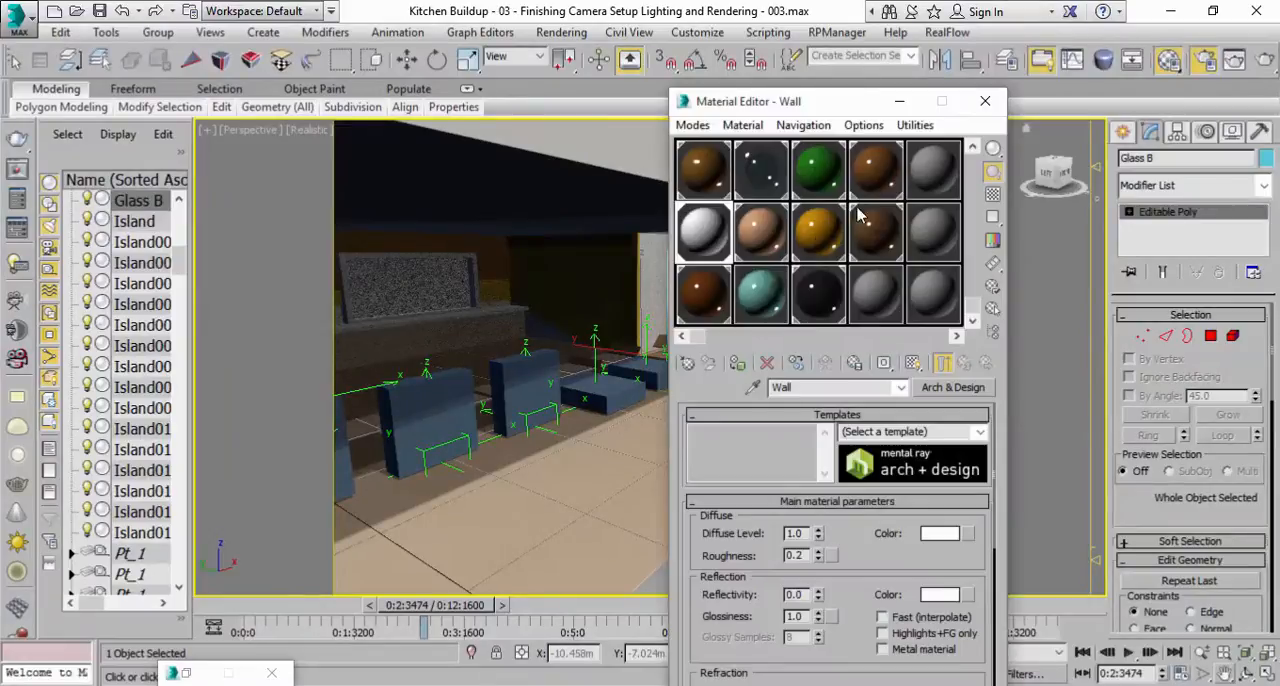
click(768, 186)
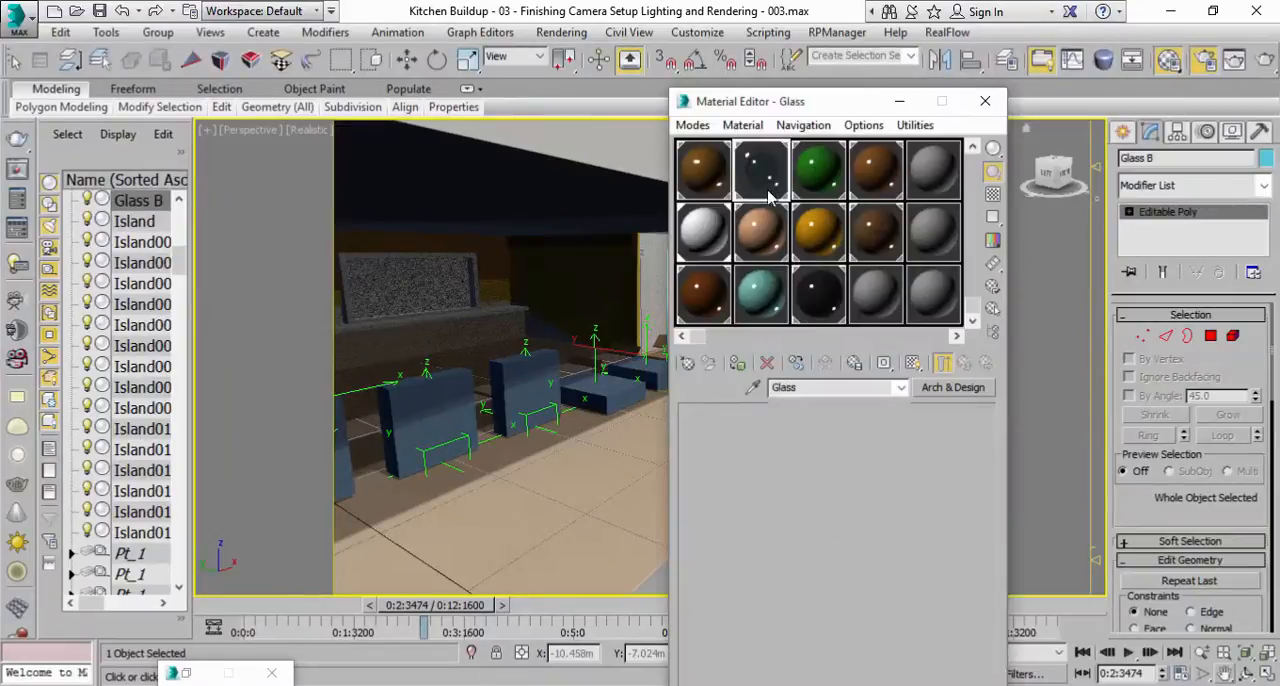
click(738, 364)
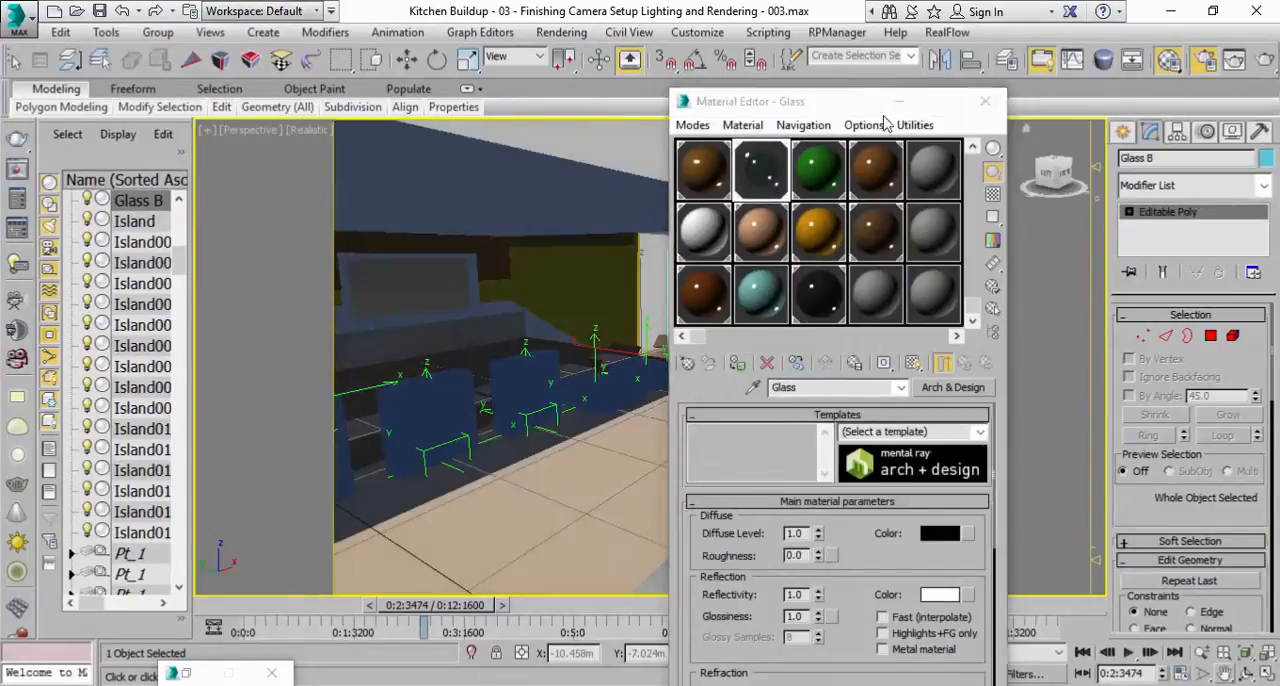
Close the Material Editor and move the Compass001 helper to the kitchen's open end, at about X -8.3 m, Y -2.8 m.
click(985, 101)
scroll(674, 364, down, 10)
middle_drag(674, 365, 674, 357)
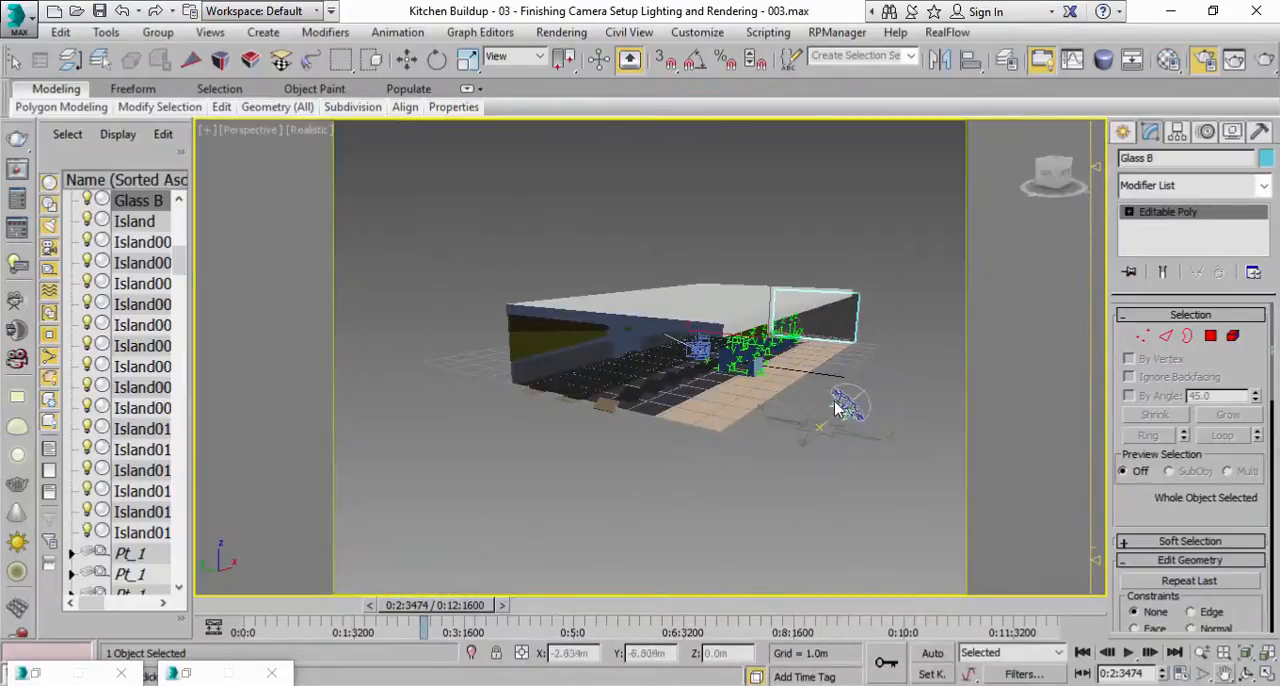
click(846, 399)
key(w)
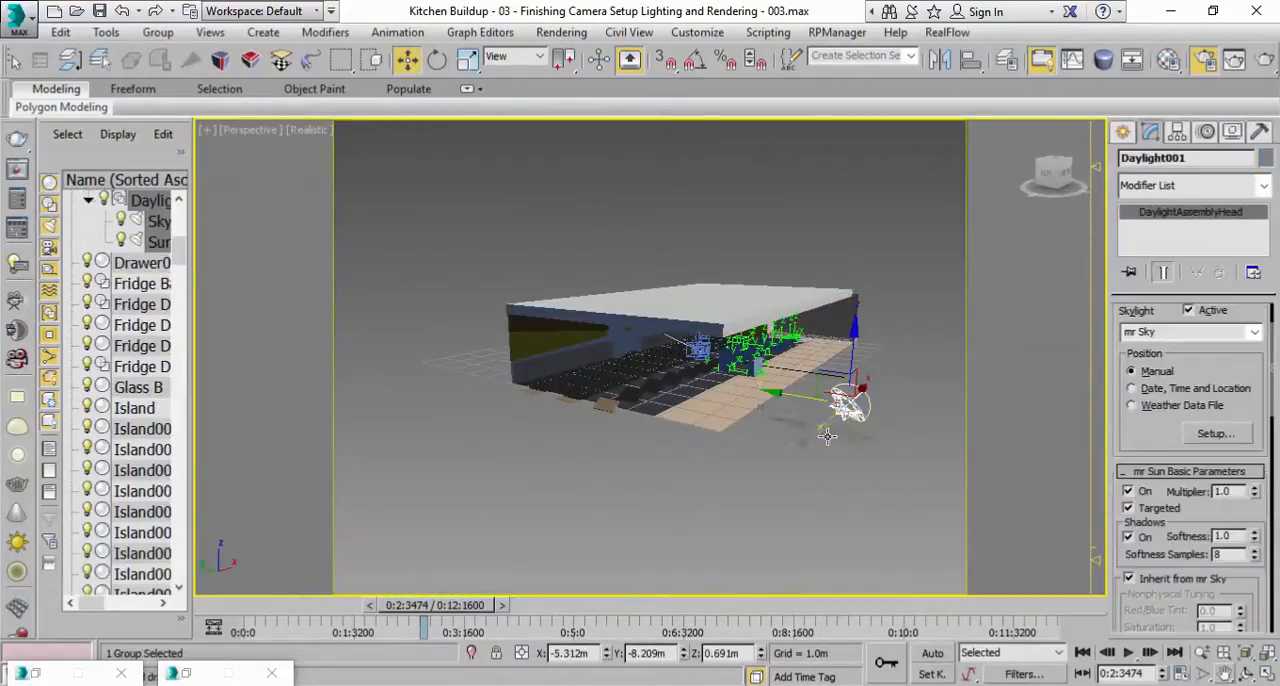
middle_drag(851, 402, 818, 448)
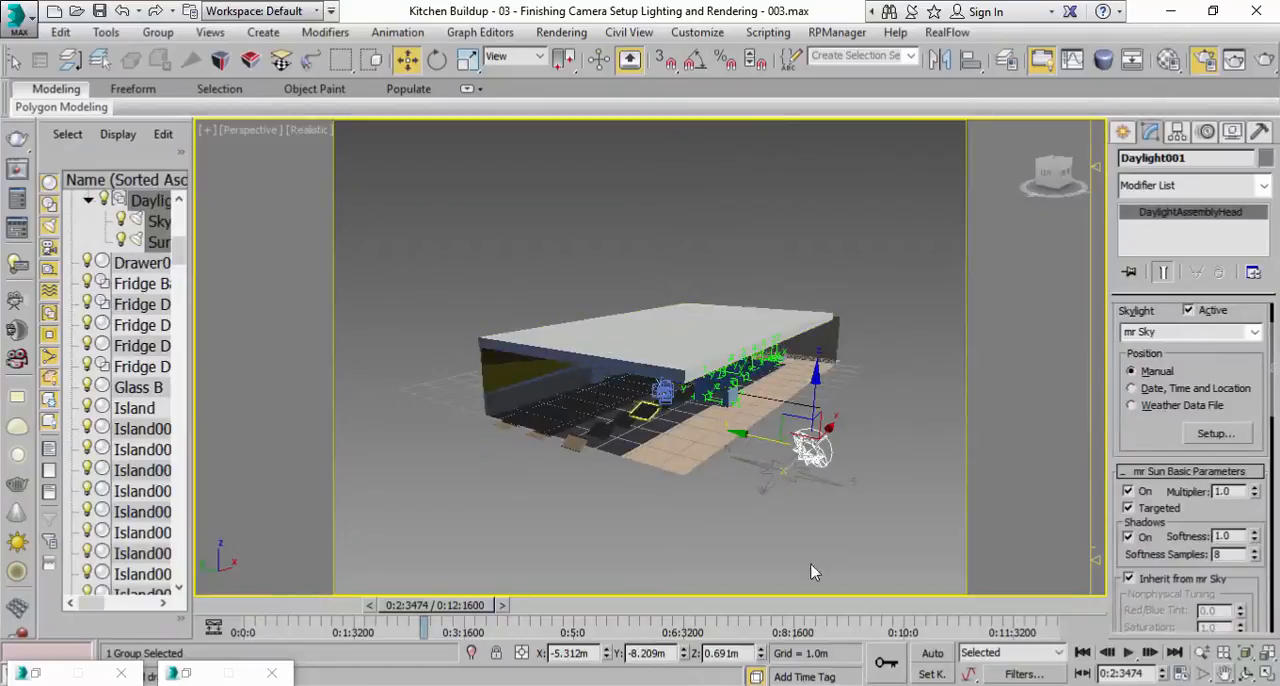
click(766, 475)
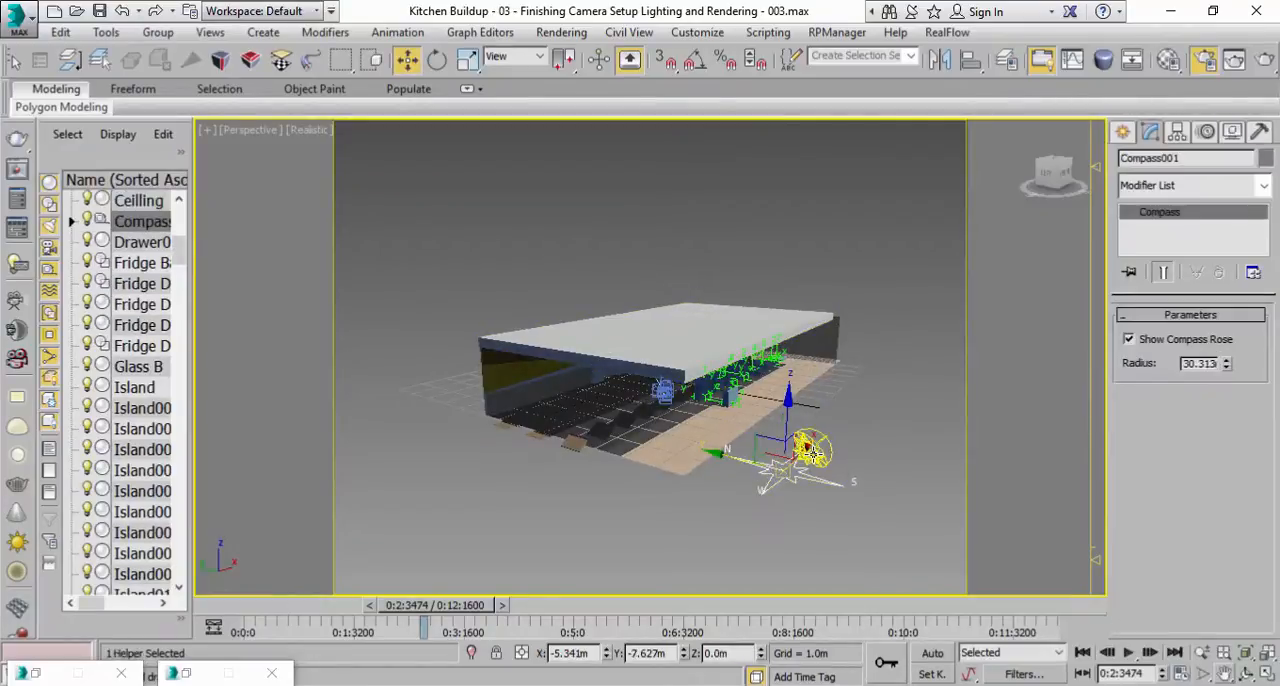
drag(808, 452, 718, 490)
drag(584, 493, 537, 474)
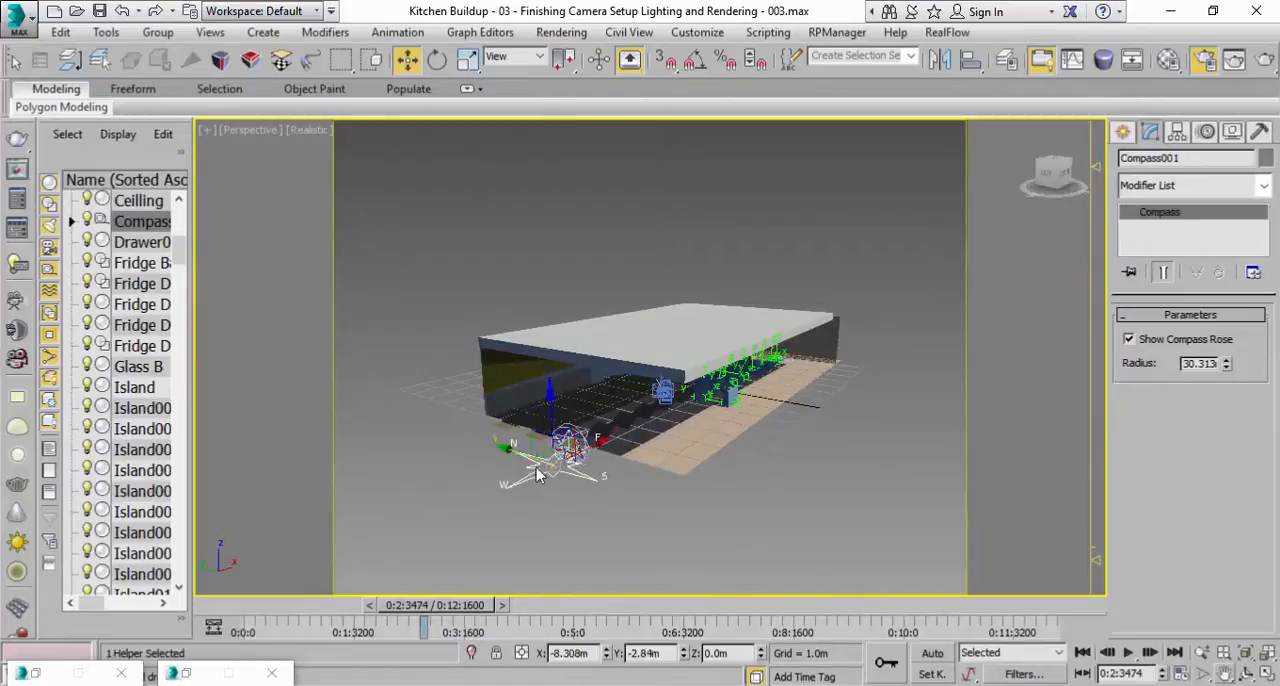
Move the Daylight001 head closer to the kitchen's open end, to about X -7.0 m, Y -2.3 m.
click(590, 454)
scroll(657, 480, up, 3)
middle_drag(594, 474, 614, 497)
scroll(614, 497, down, 10)
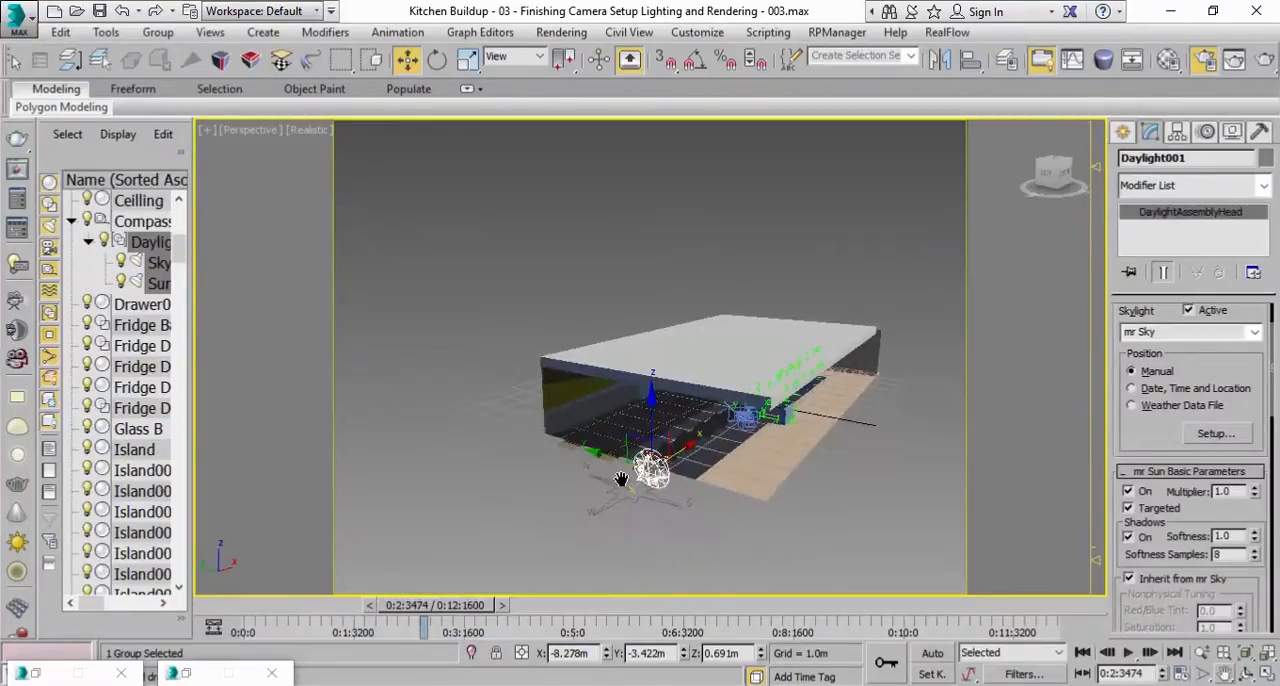
drag(596, 452, 562, 449)
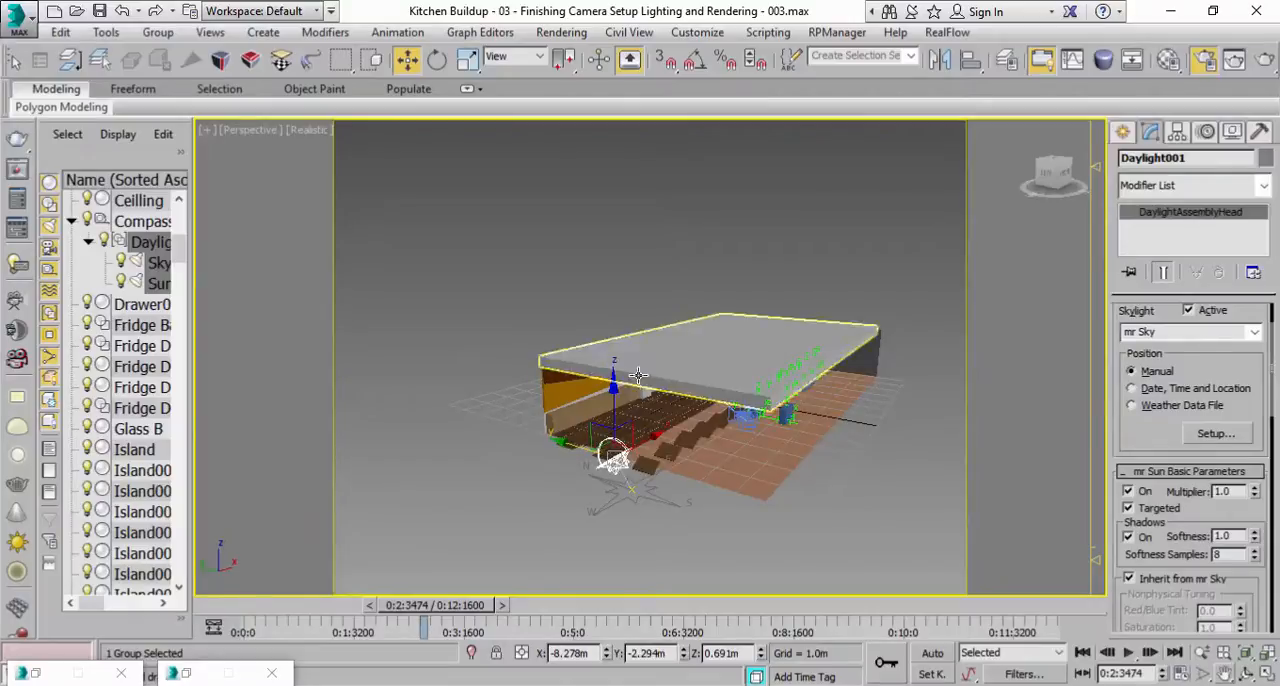
middle_drag(630, 452, 636, 345)
scroll(648, 332, up, 3)
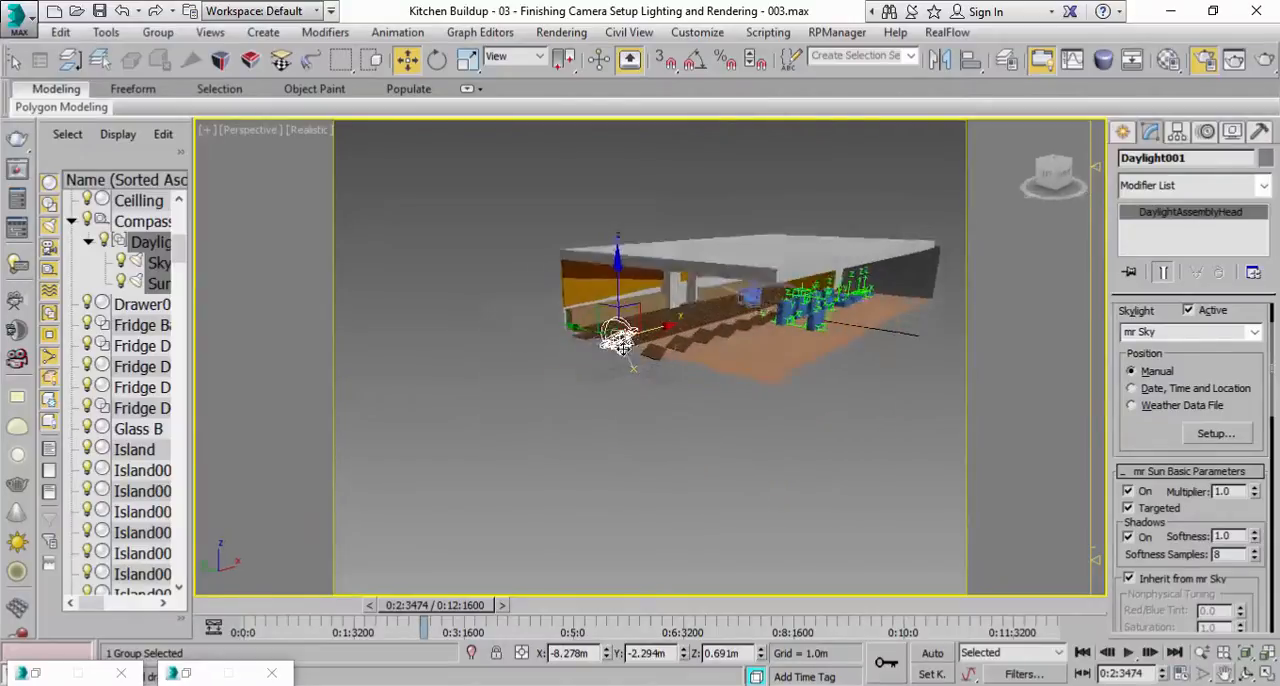
drag(682, 326, 722, 320)
middle_drag(895, 337, 763, 359)
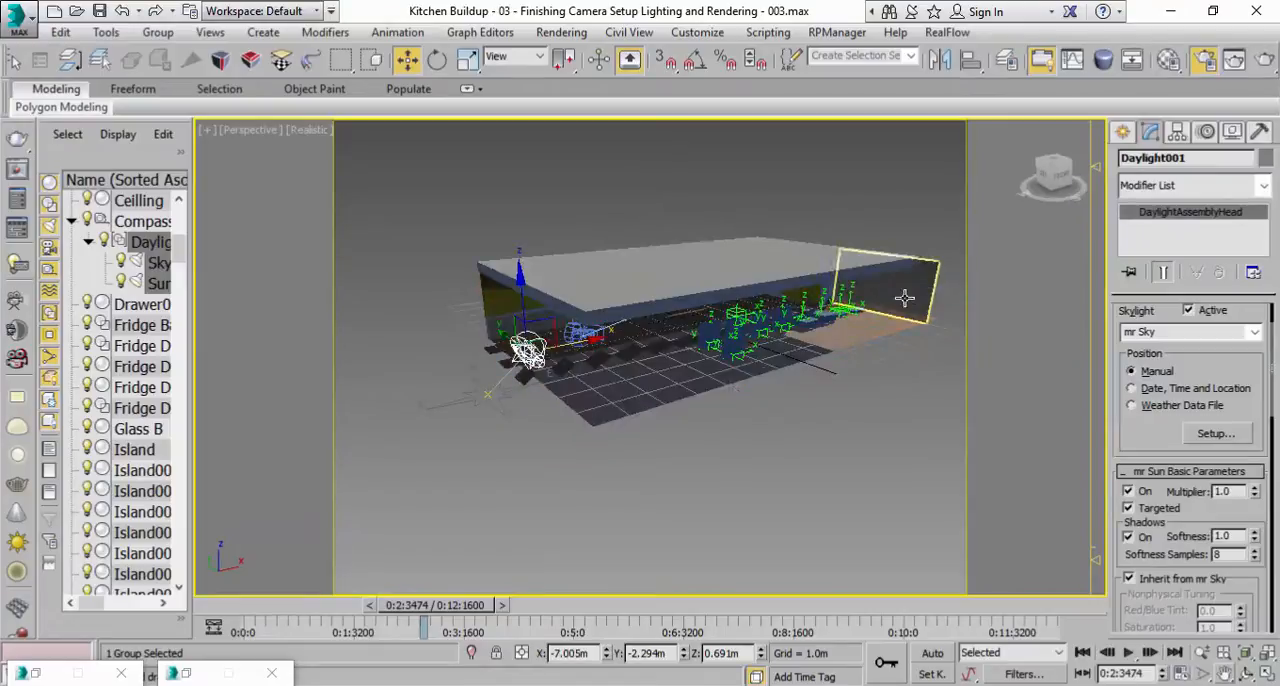
Start a test render of the Camera001 view, cancel it partway and close the rendered frame window.
click(255, 138)
mouse_move(300, 152)
click(605, 152)
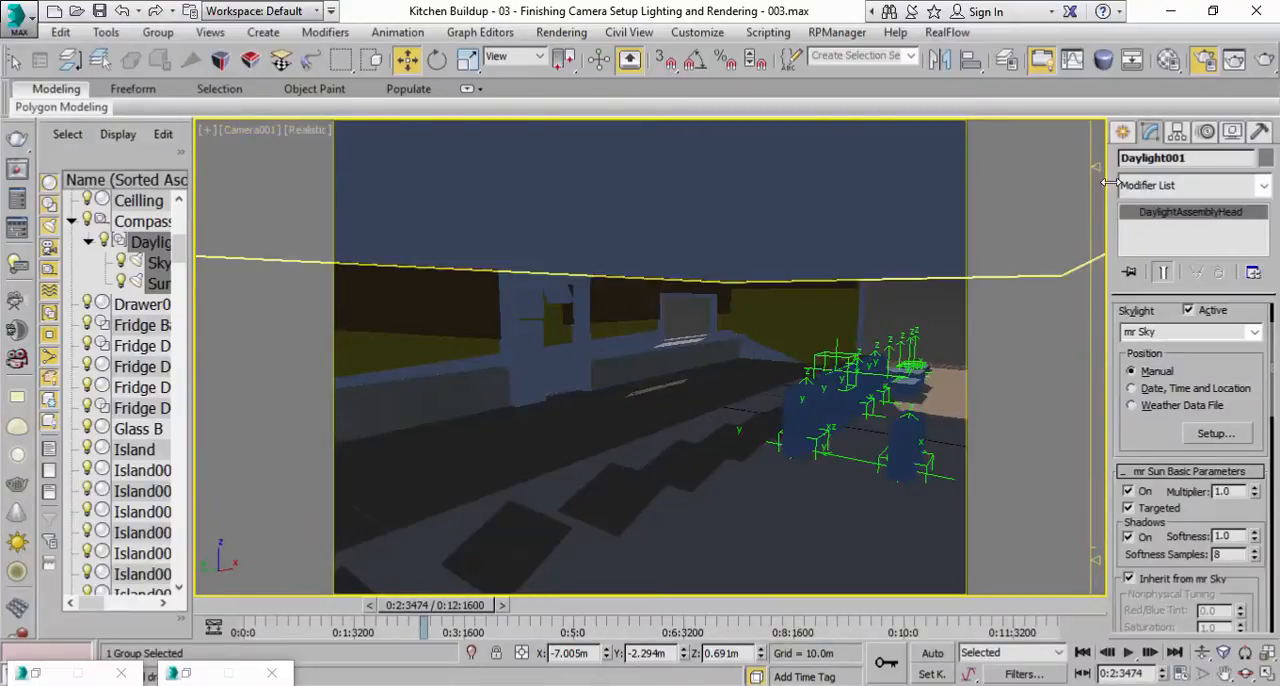
click(1265, 60)
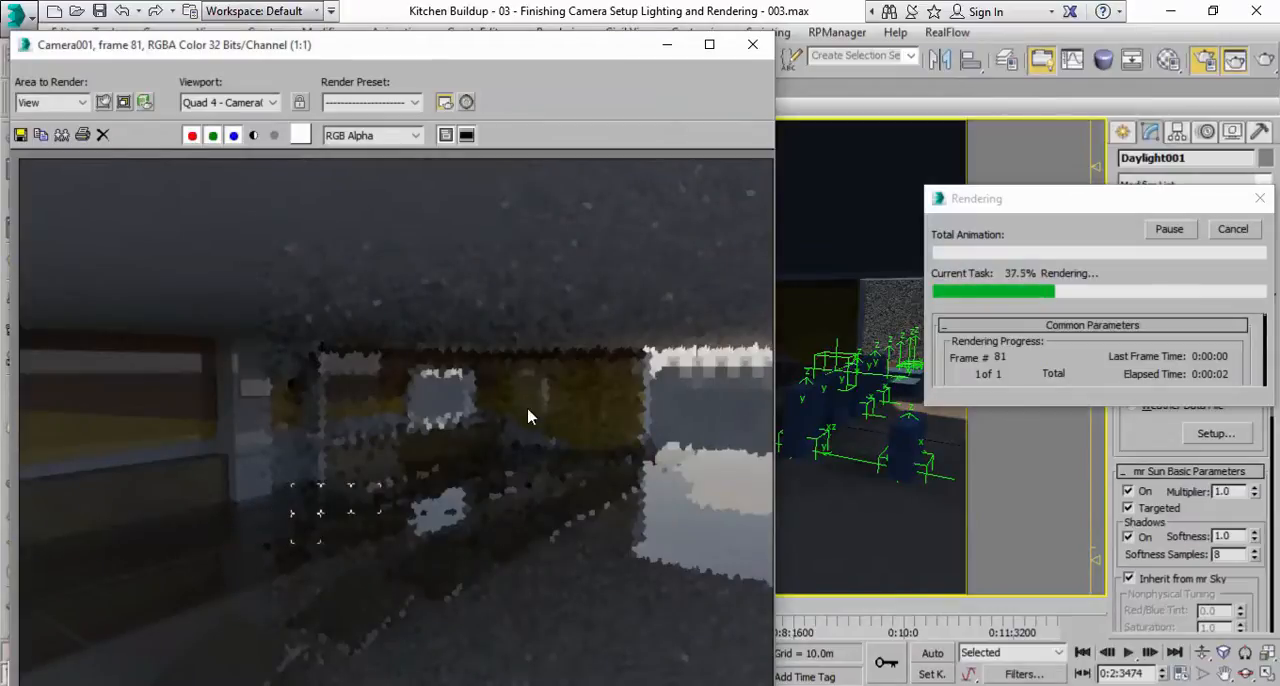
click(1248, 235)
click(752, 45)
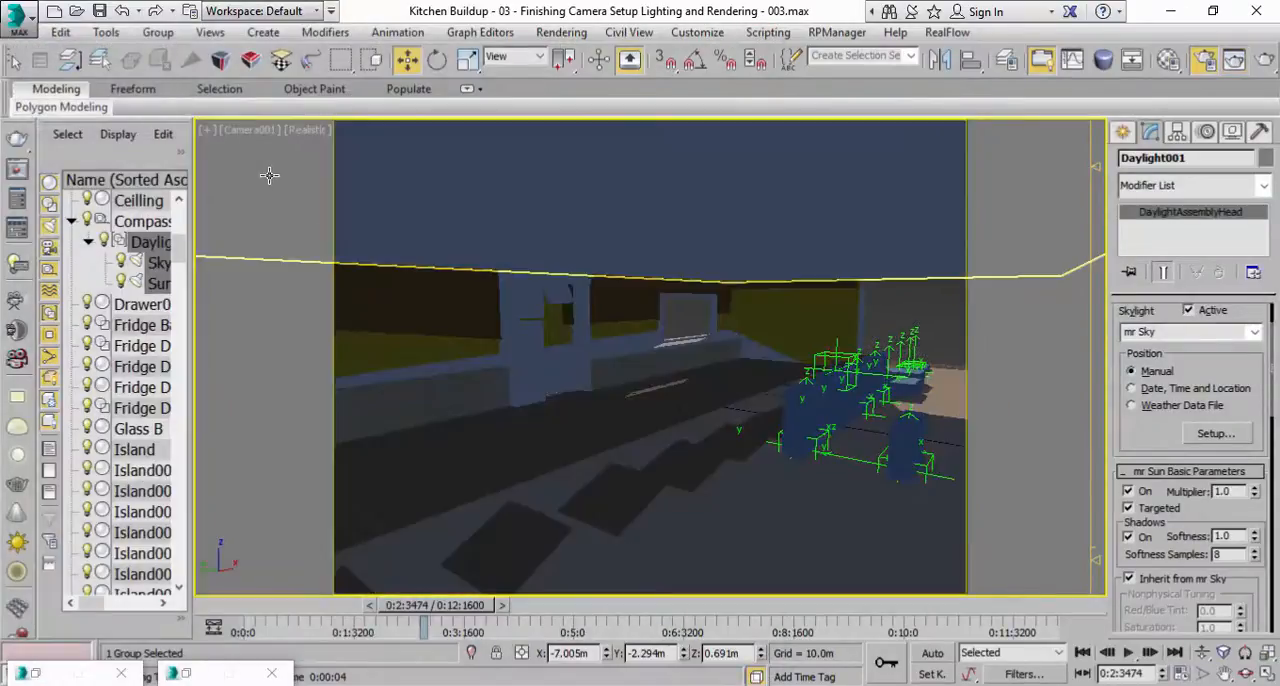
Undo the last Daylight001 move and redo it to compare the lighting in the Camera001 view.
click(60, 32)
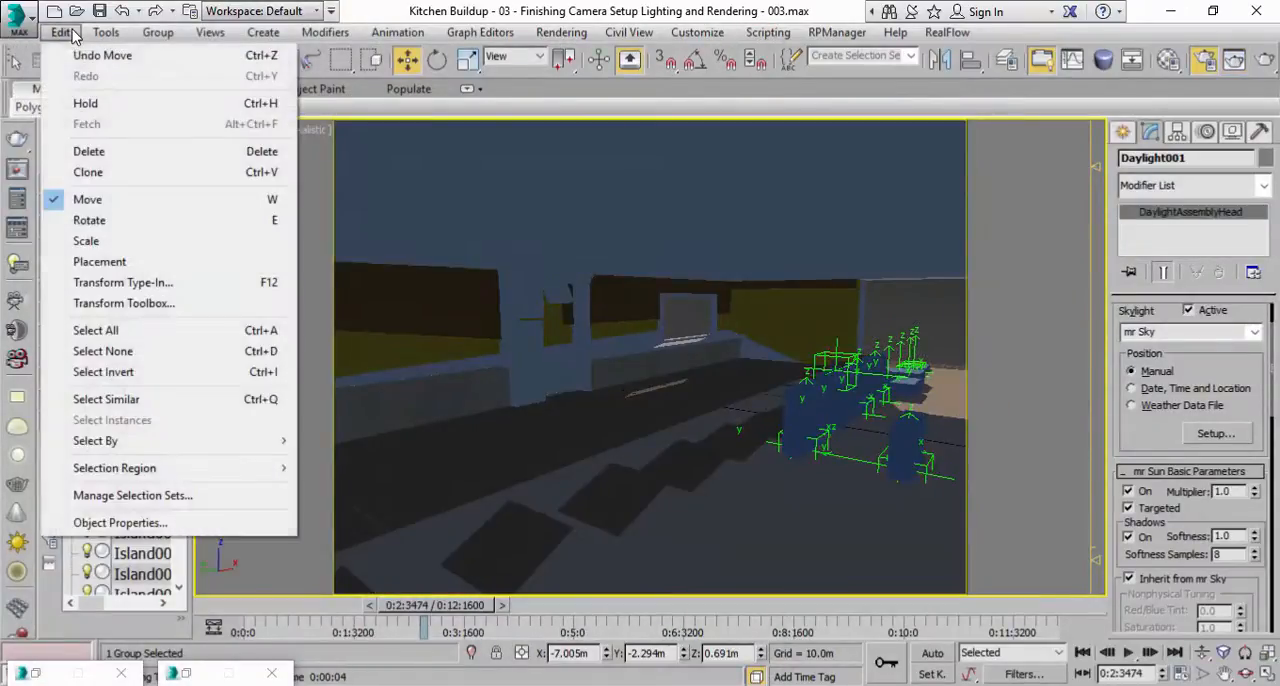
click(78, 52)
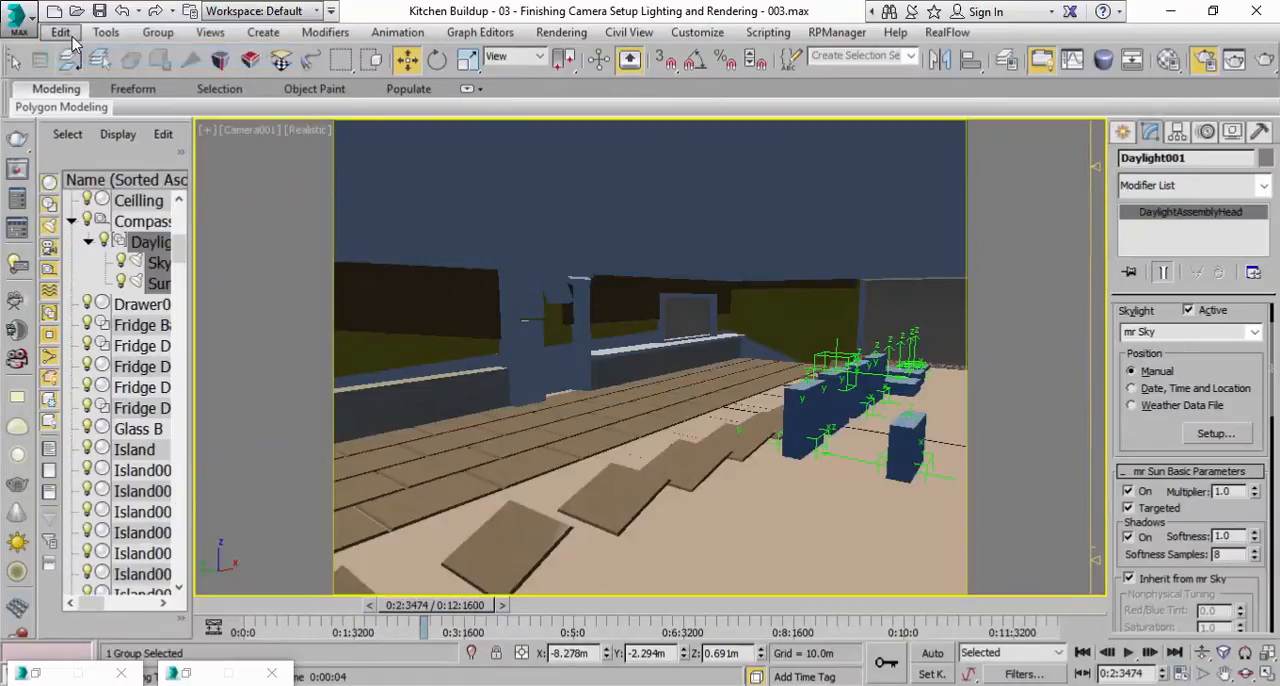
click(60, 32)
click(78, 75)
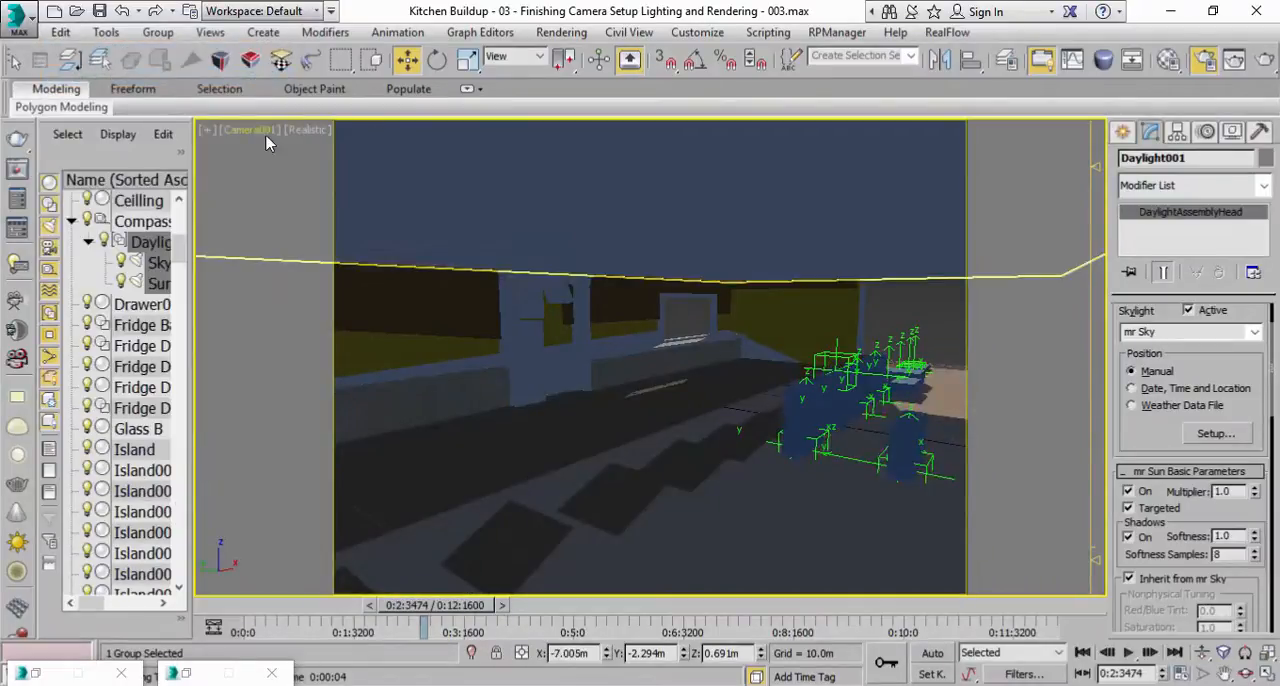
Return the viewport to the Perspective view of the whole building and activate the Select Object tool.
click(268, 130)
click(372, 201)
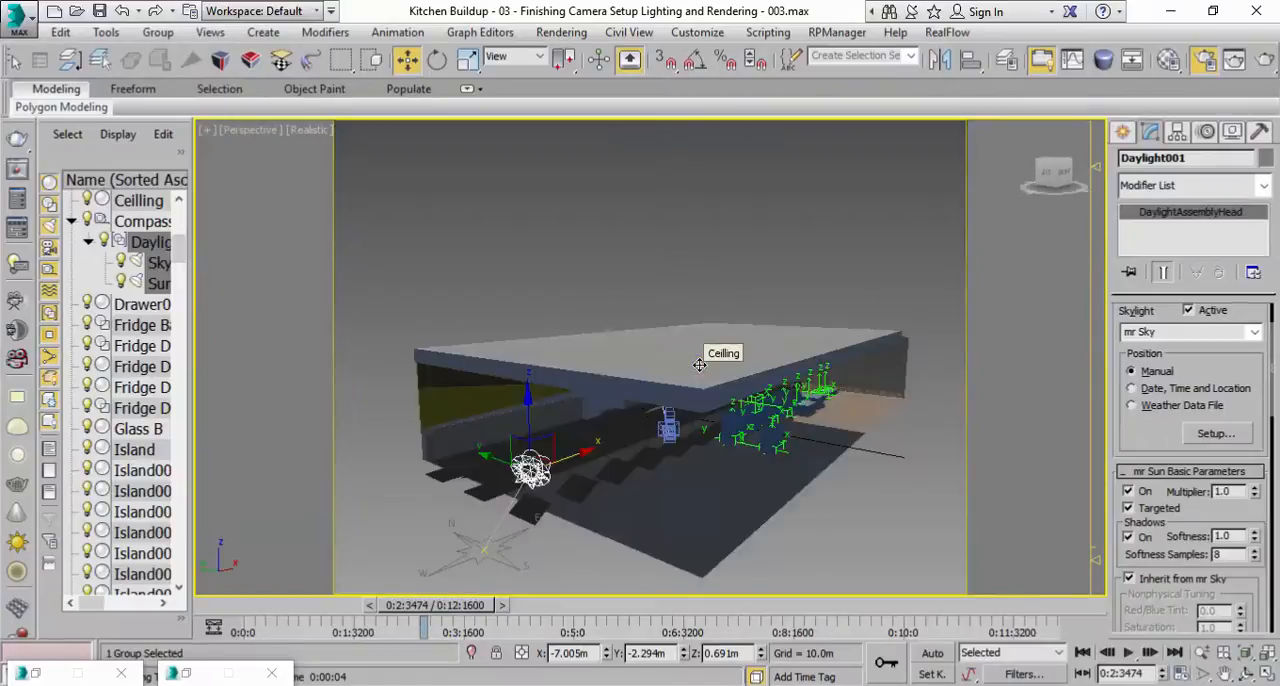
middle_drag(699, 365, 900, 296)
middle_drag(874, 465, 815, 471)
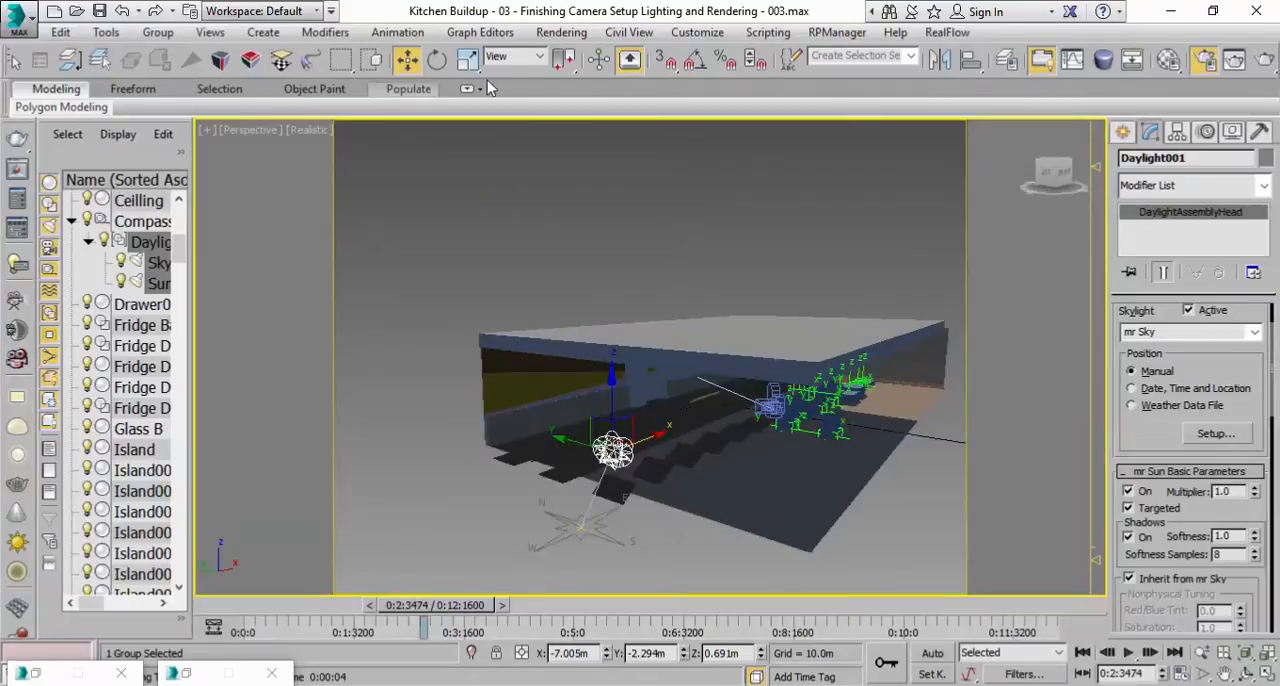
drag(524, 70, 784, 68)
click(240, 59)
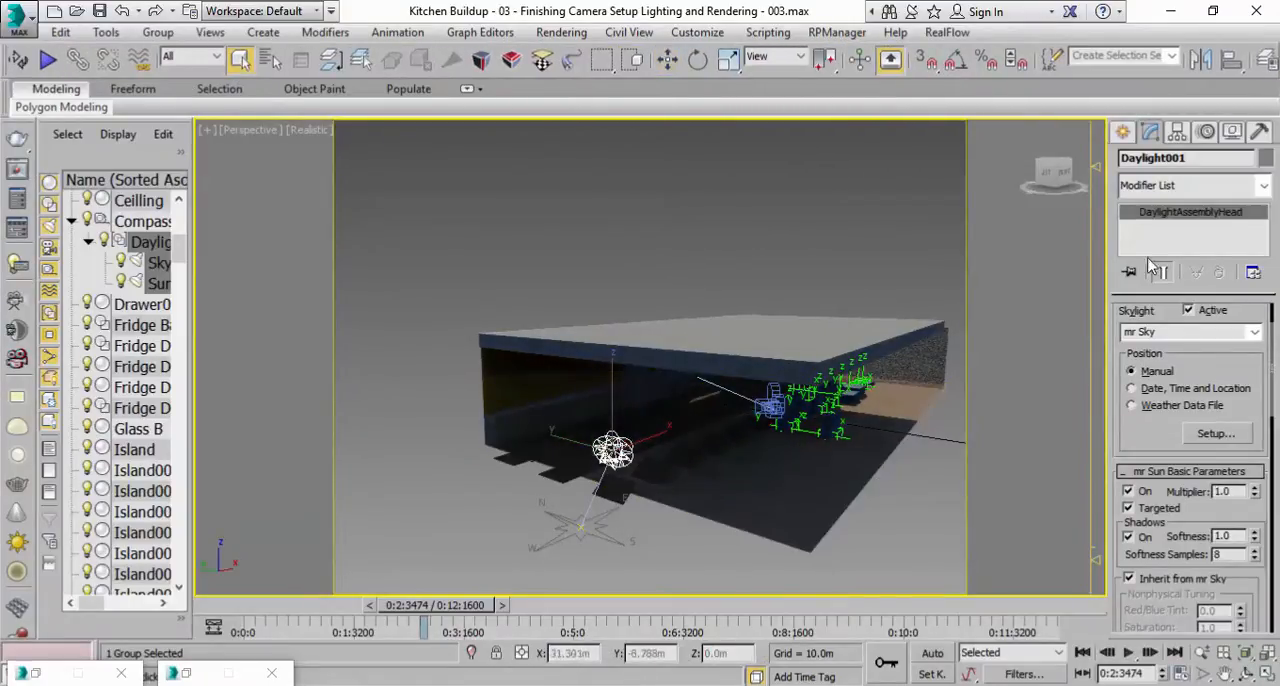
Place a photometric Free Light in the Top view just outside the building's long side, at about X 3.9 m, Y -6.5 m.
click(1132, 140)
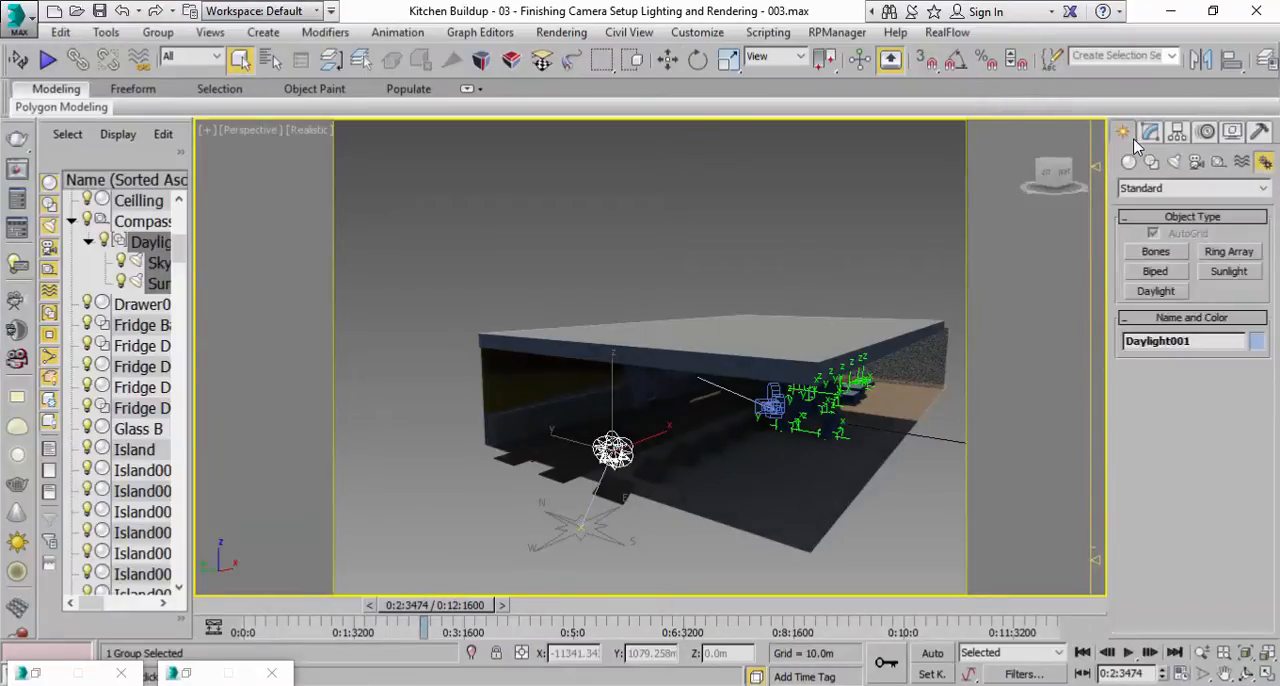
click(940, 500)
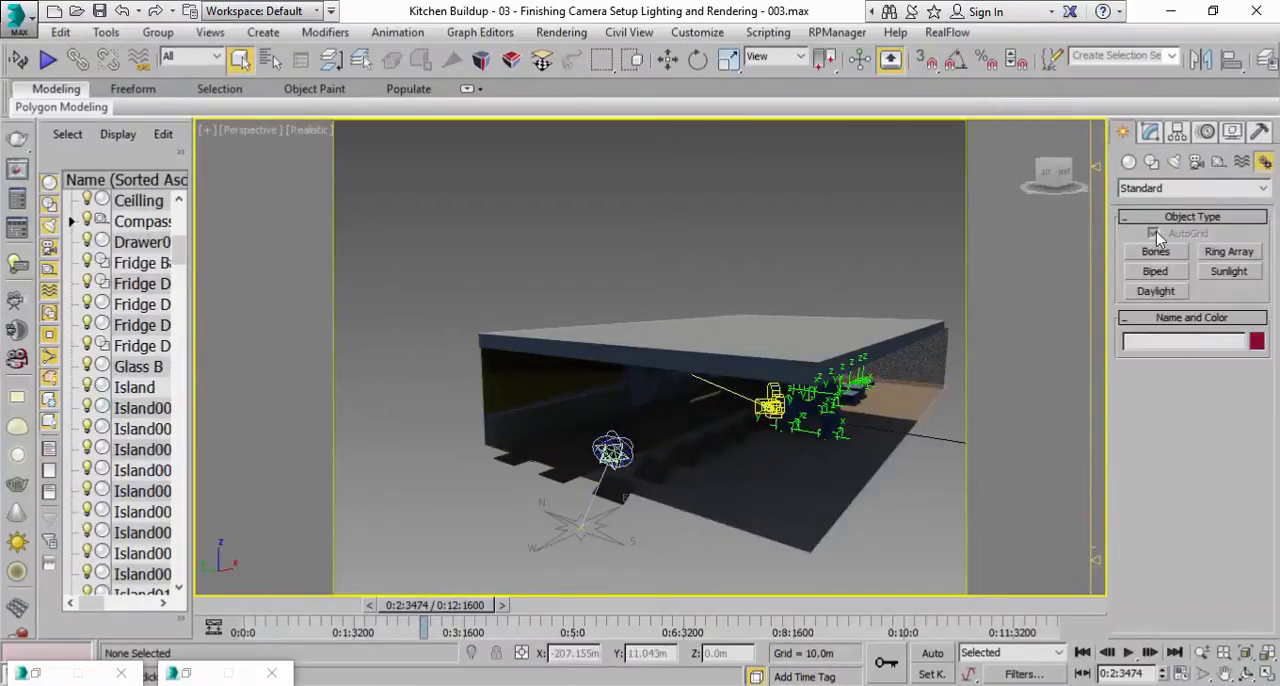
click(1175, 165)
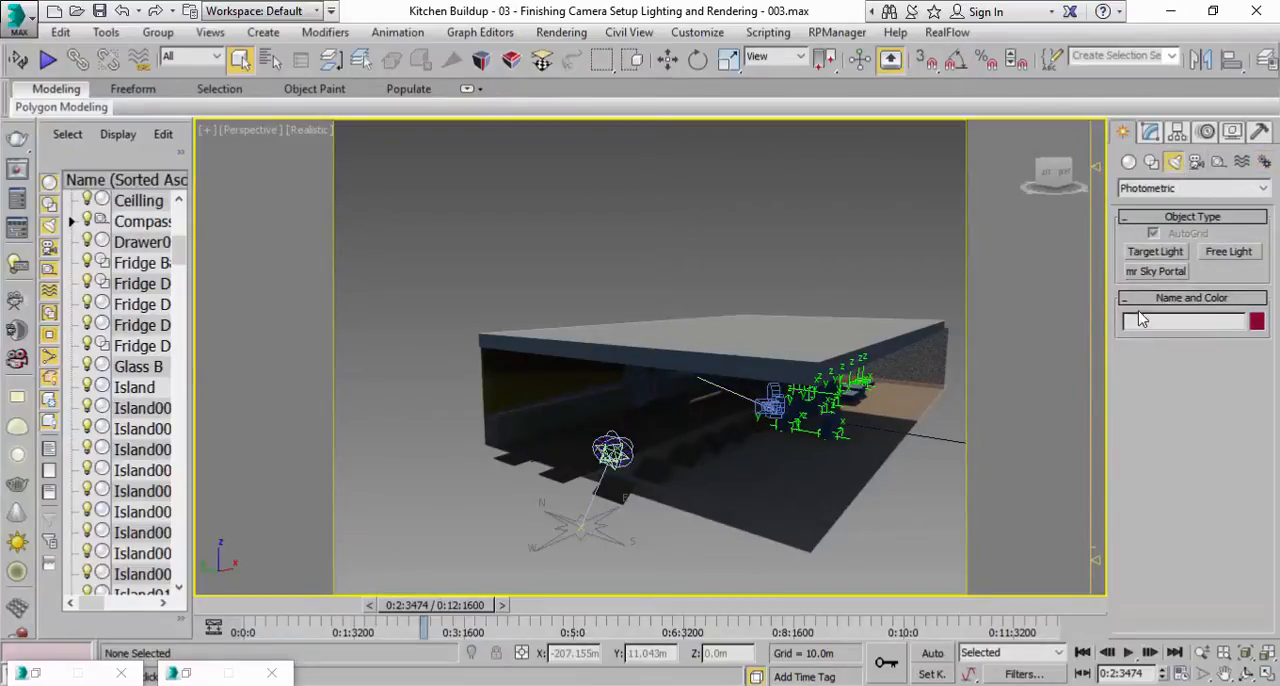
click(1206, 255)
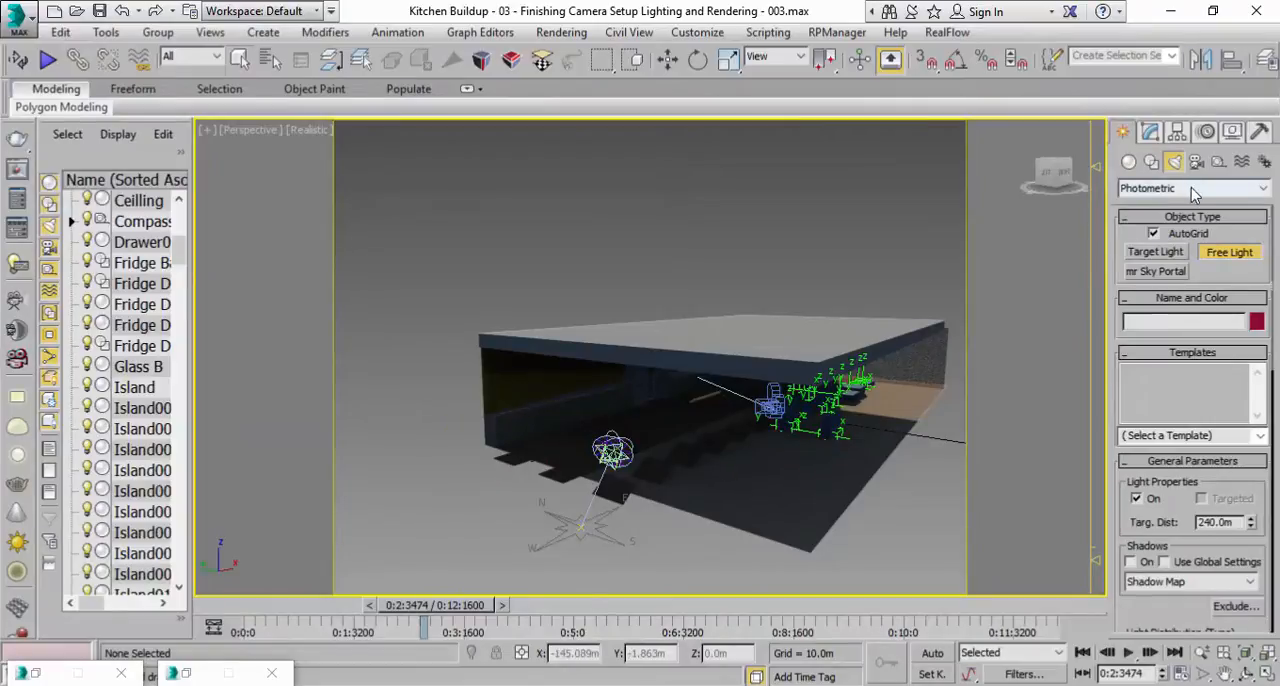
click(1266, 673)
click(437, 257)
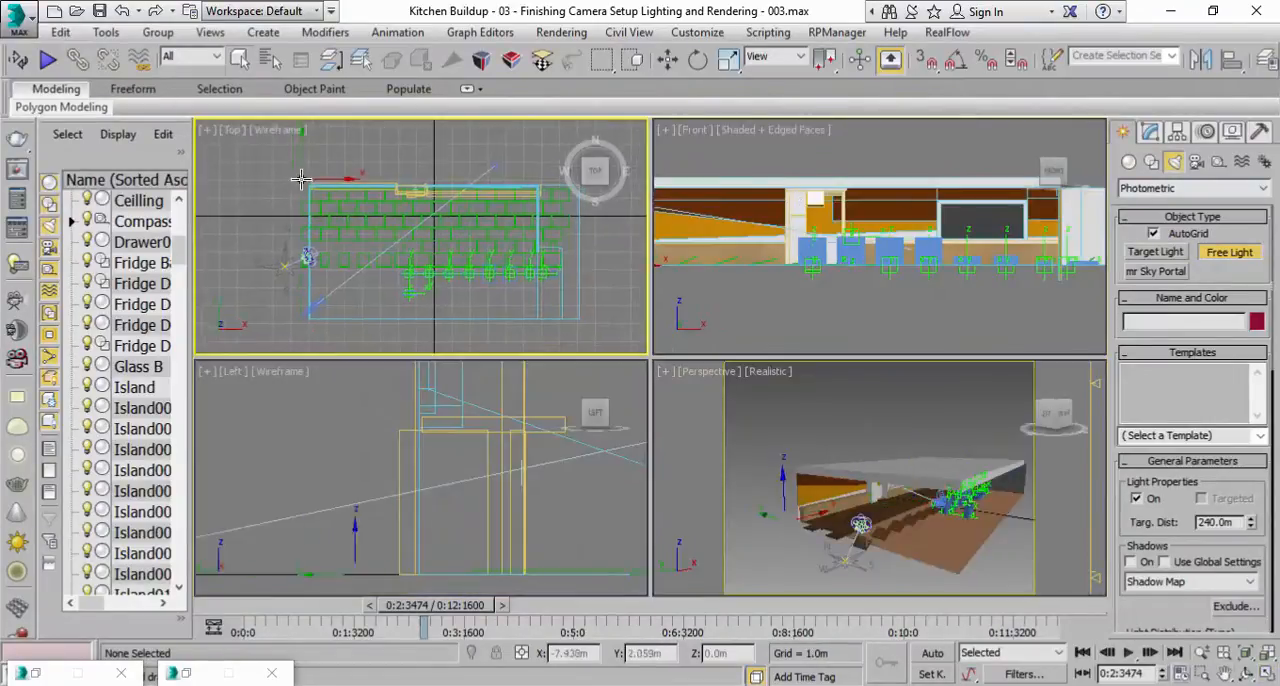
drag(301, 173, 503, 331)
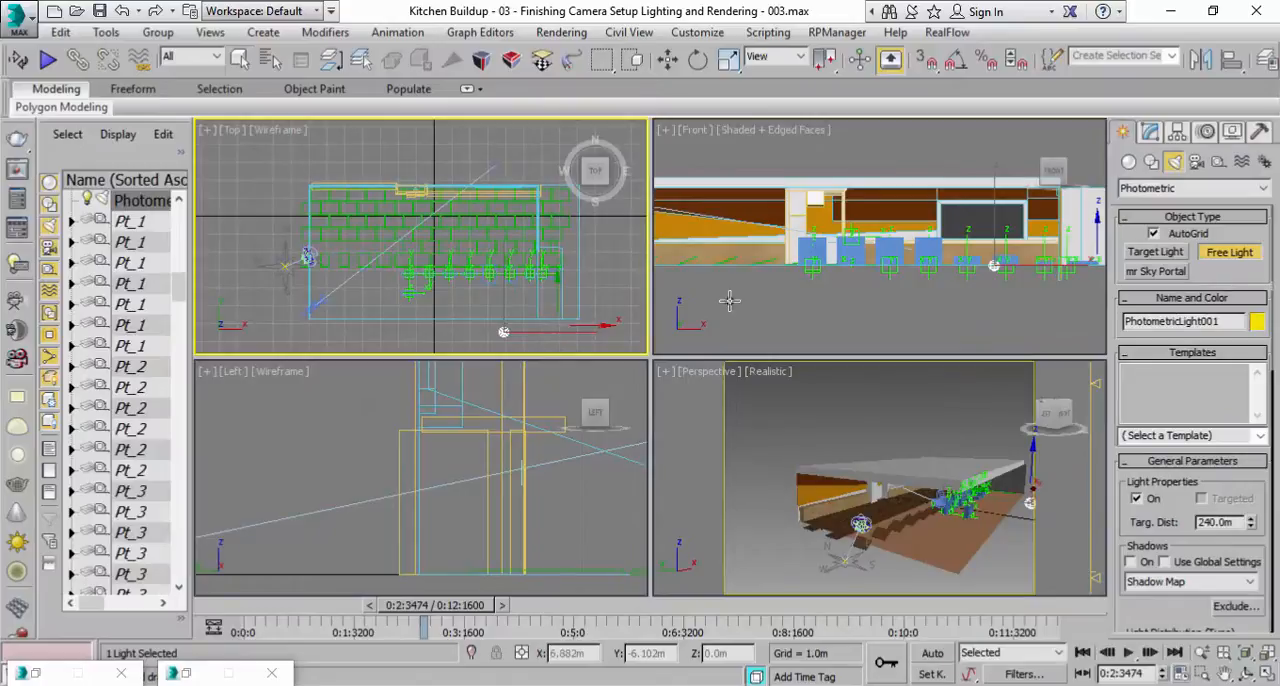
Set the photometric light's shadow type to Adv. Ray Traced and its emitting shape to Rectangle.
click(1153, 133)
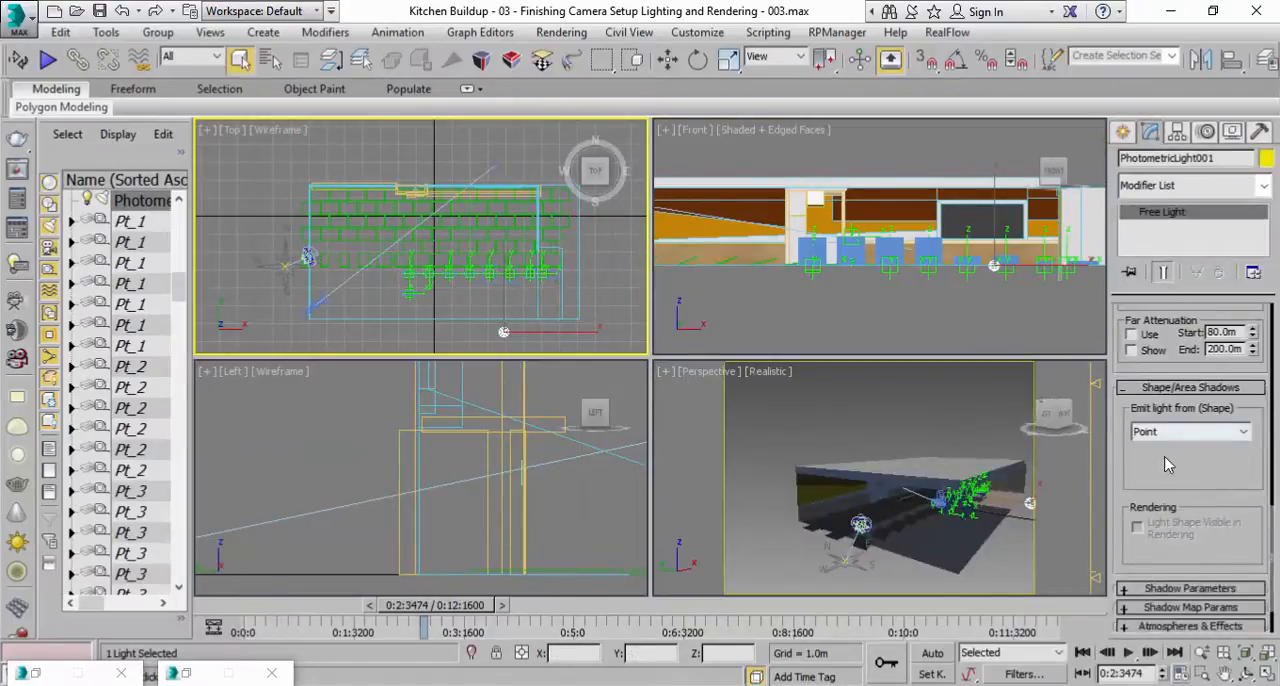
scroll(1183, 460, up, 10)
click(1188, 494)
click(1188, 494)
scroll(1172, 530, down, 10)
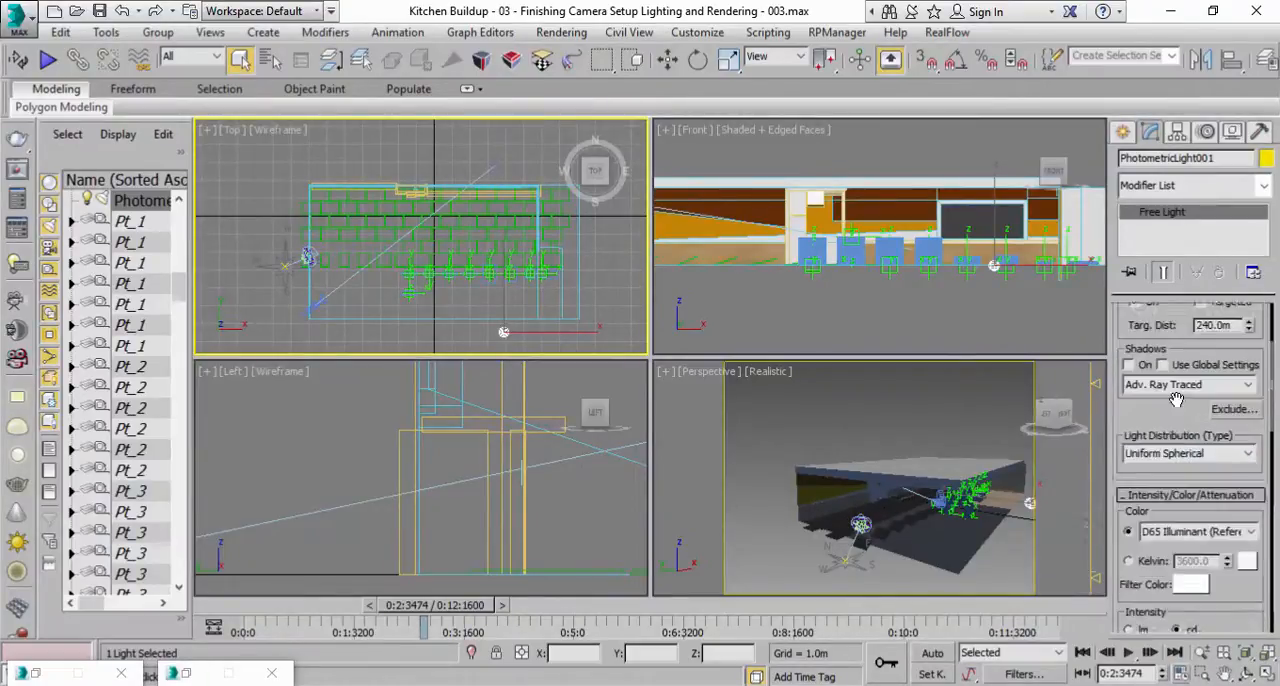
scroll(1213, 470, down, 1)
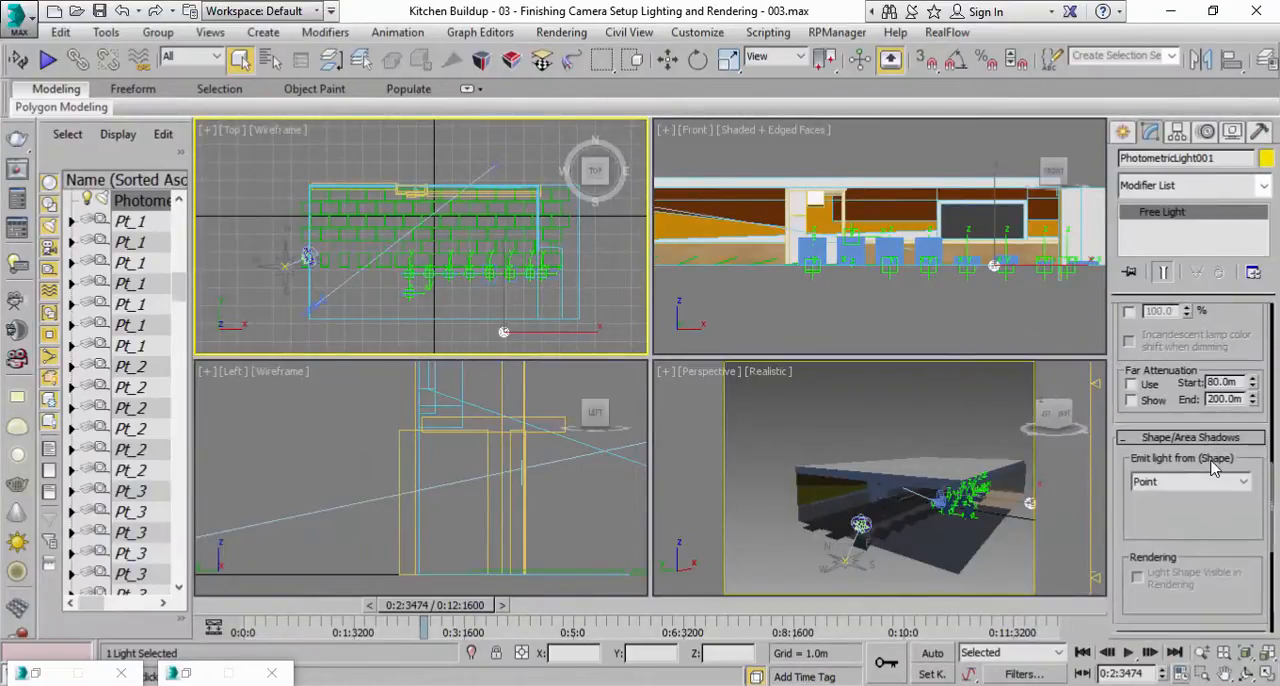
click(1217, 490)
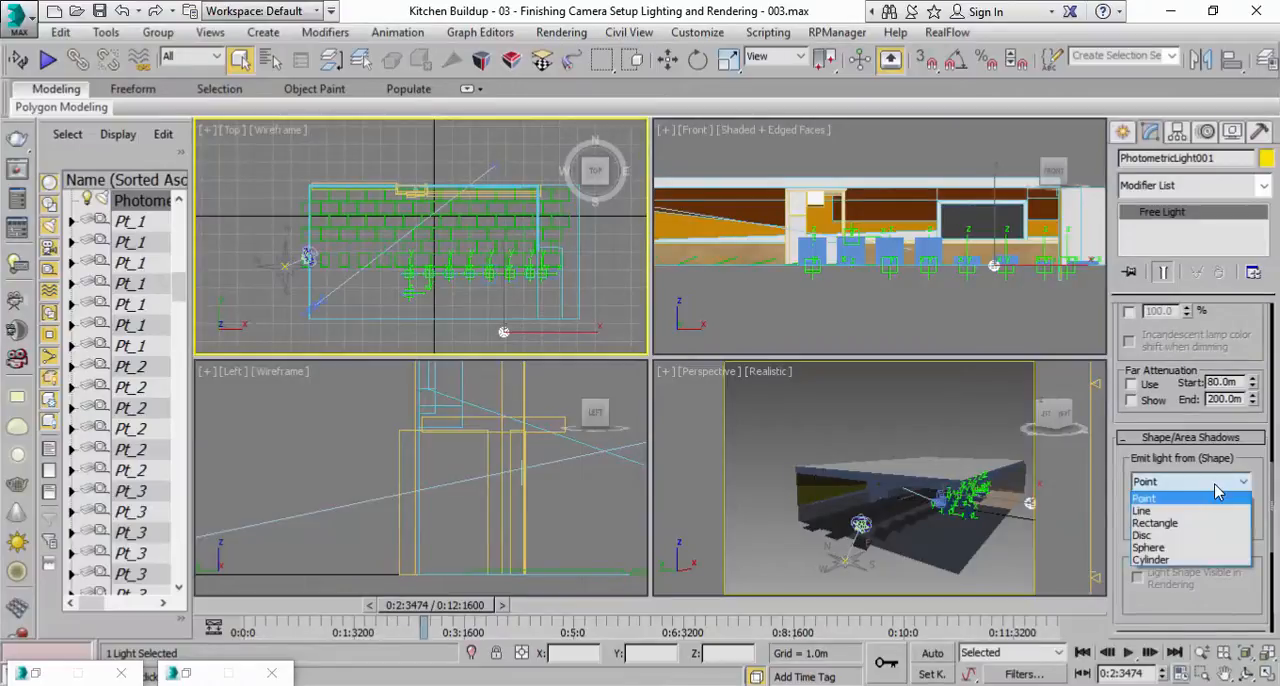
click(1155, 523)
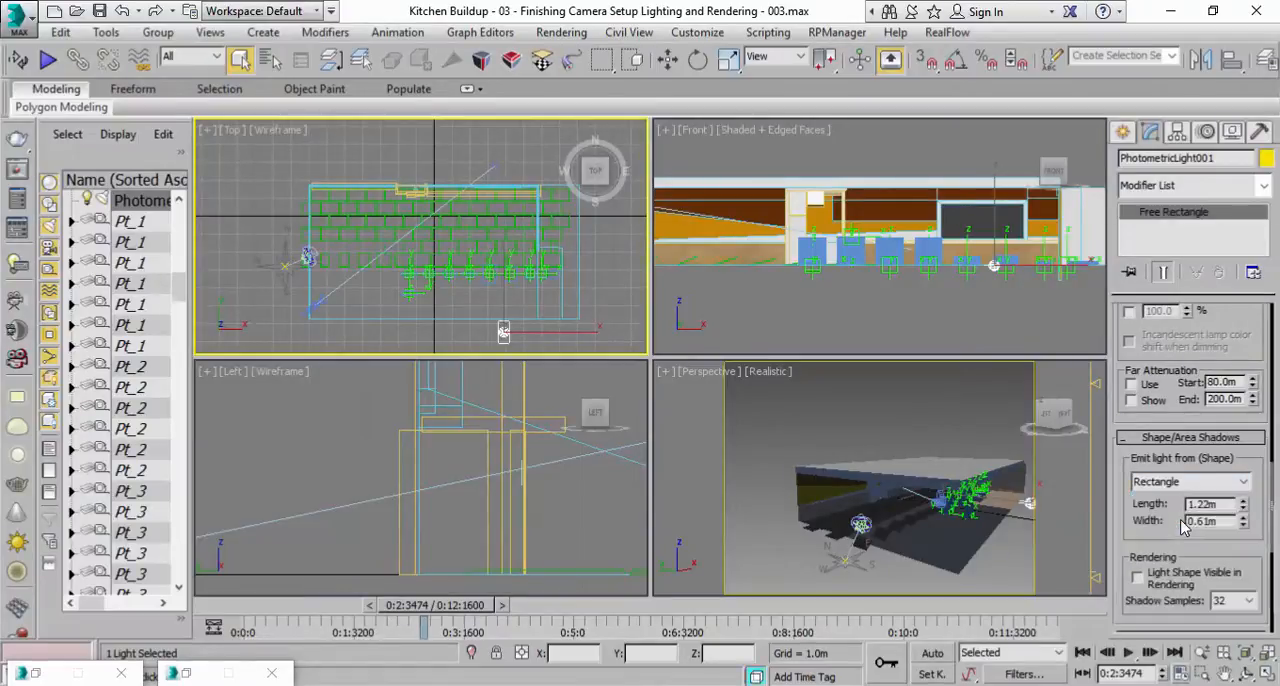
Enlarge the rectangular light to about 8.3 m long and 19.7 m wide and centre it over the kitchen at about X 0.5 m, Y -2.0 m.
middle_drag(606, 337, 600, 314)
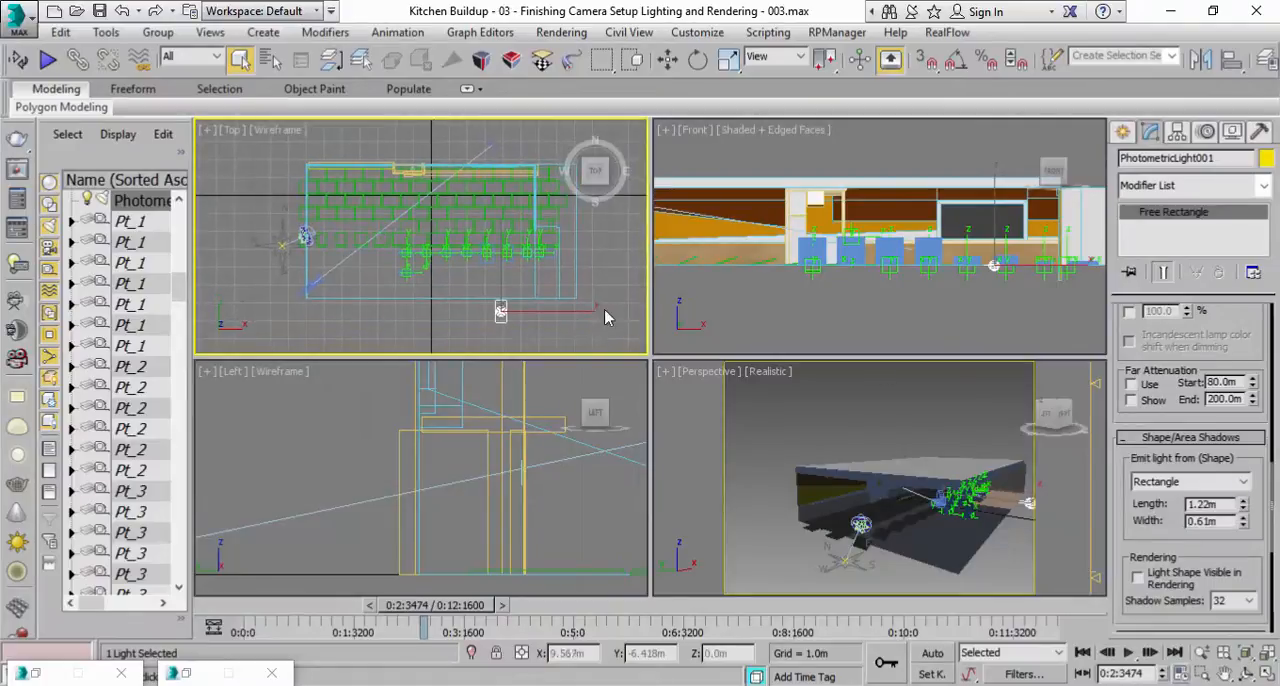
drag(1245, 508, 1185, 218)
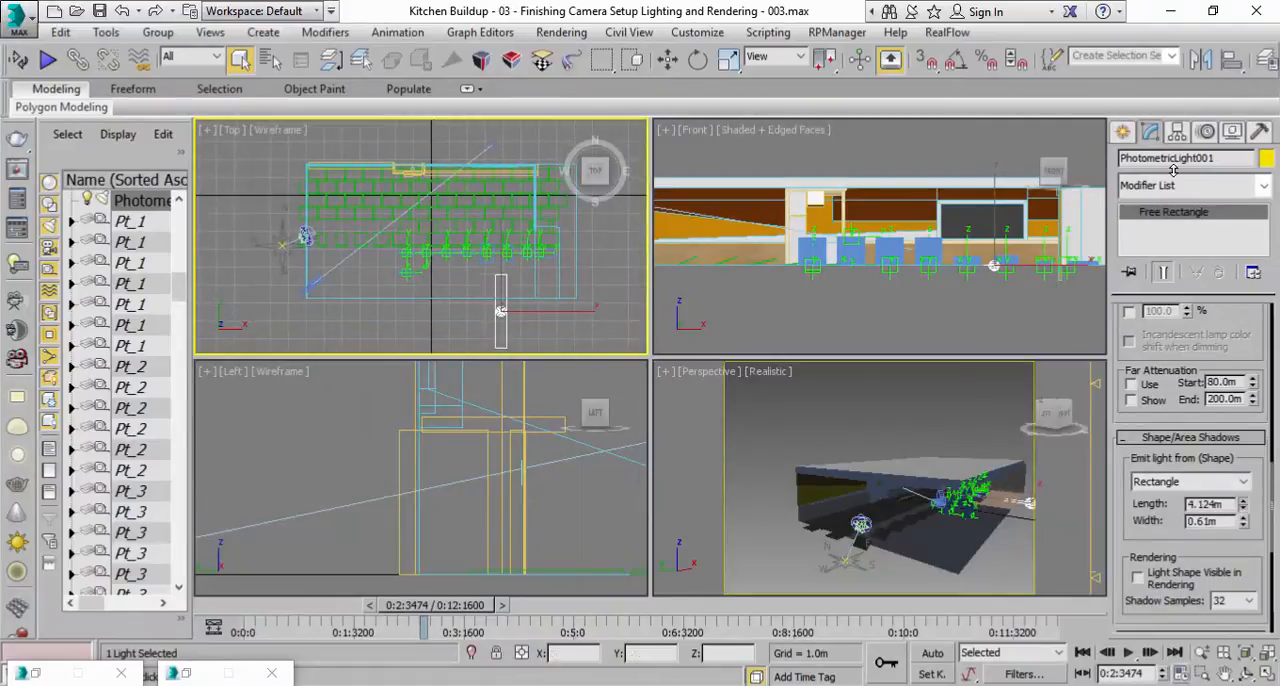
drag(1245, 530, 1219, 1)
click(665, 60)
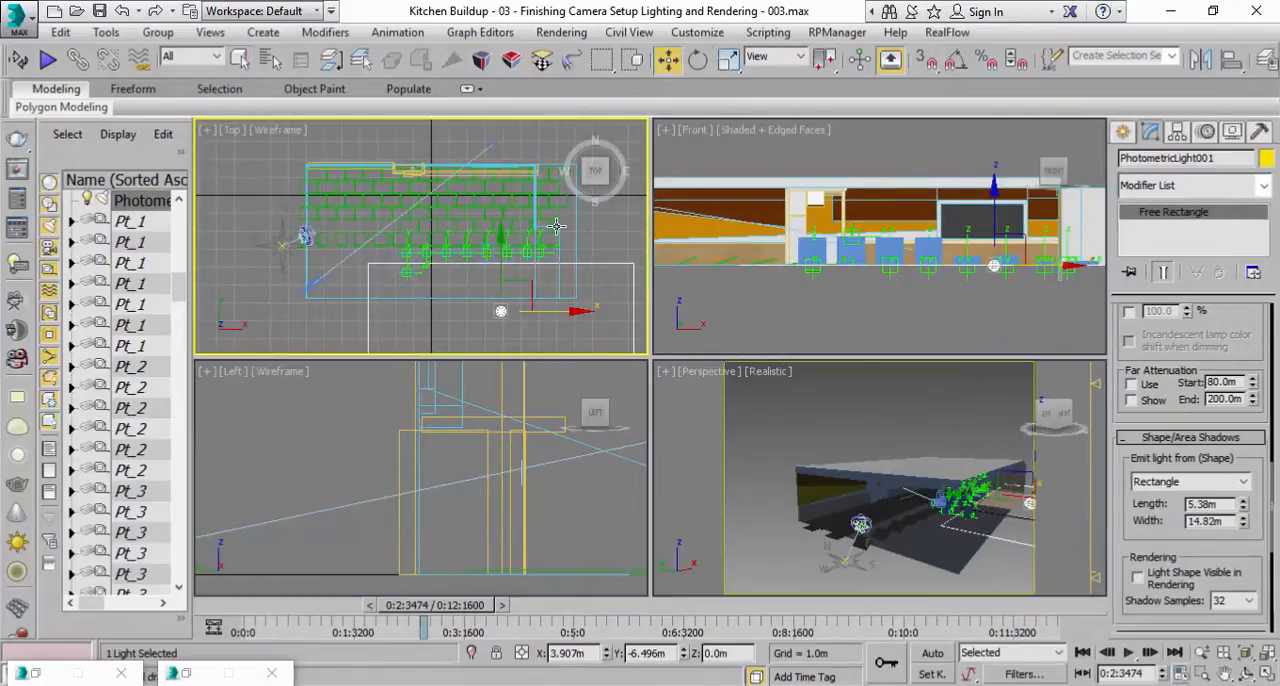
drag(499, 261, 502, 170)
drag(562, 220, 500, 220)
mouse_move(1238, 512)
mouse_down()
mouse_move(1240, 463)
mouse_move(1244, 510)
mouse_move(1244, 490)
mouse_up()
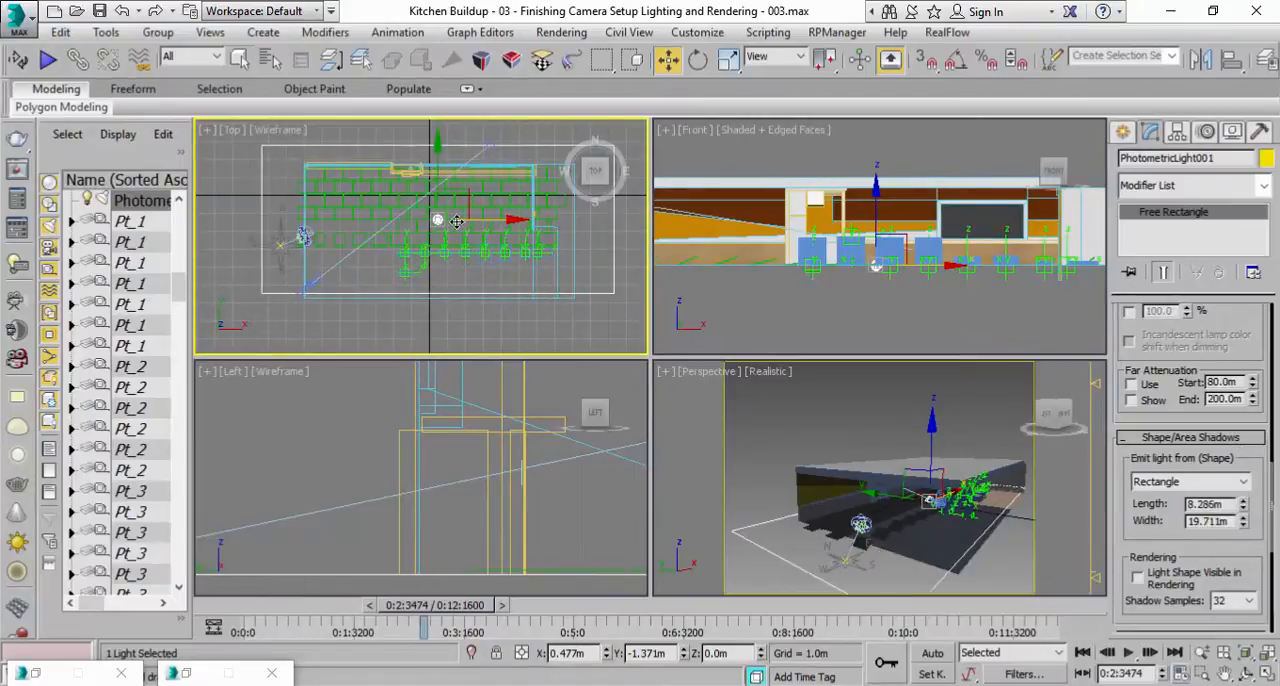
drag(437, 150, 437, 160)
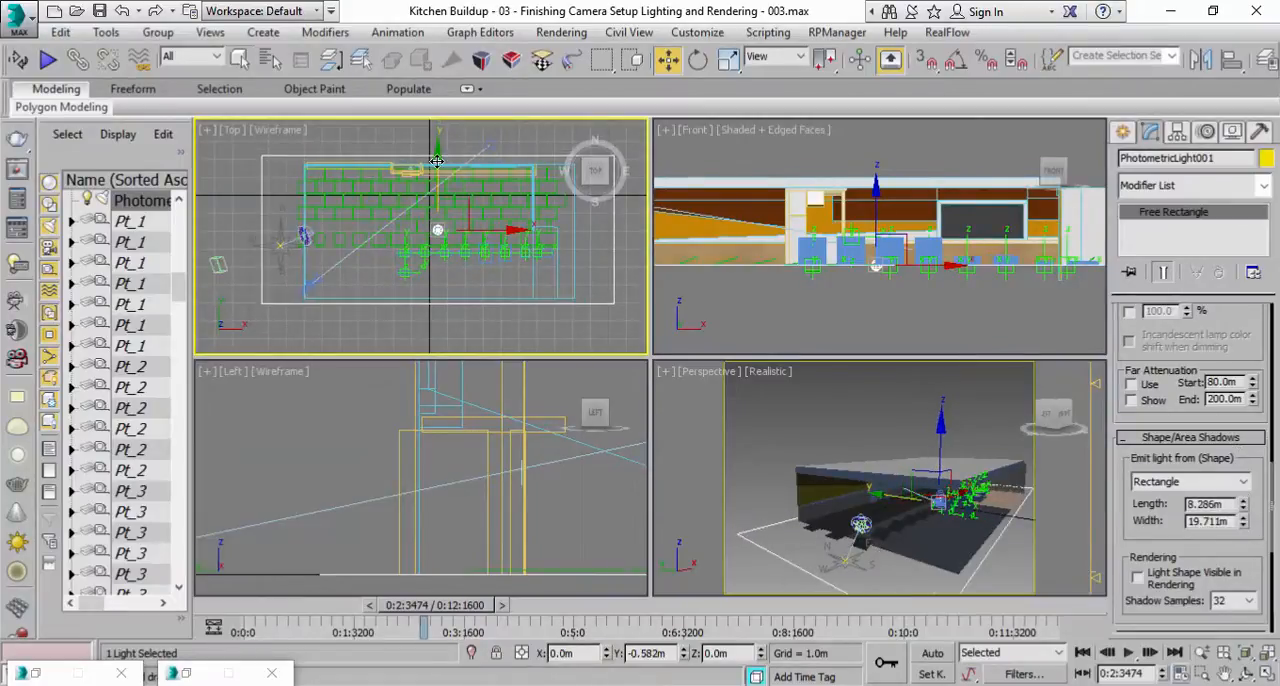
right_click(864, 312)
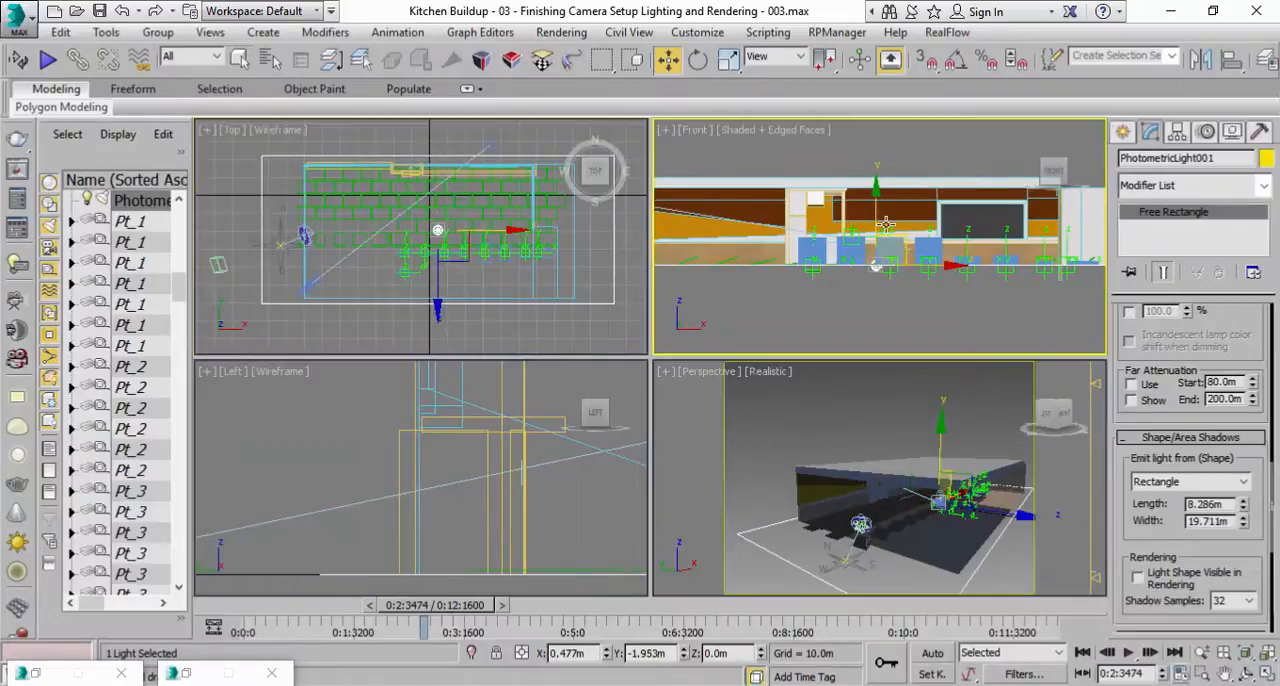
Raise the rectangular photometric light to about Z 2.2 m in the Front view and maximise the Perspective viewport.
drag(878, 209, 879, 137)
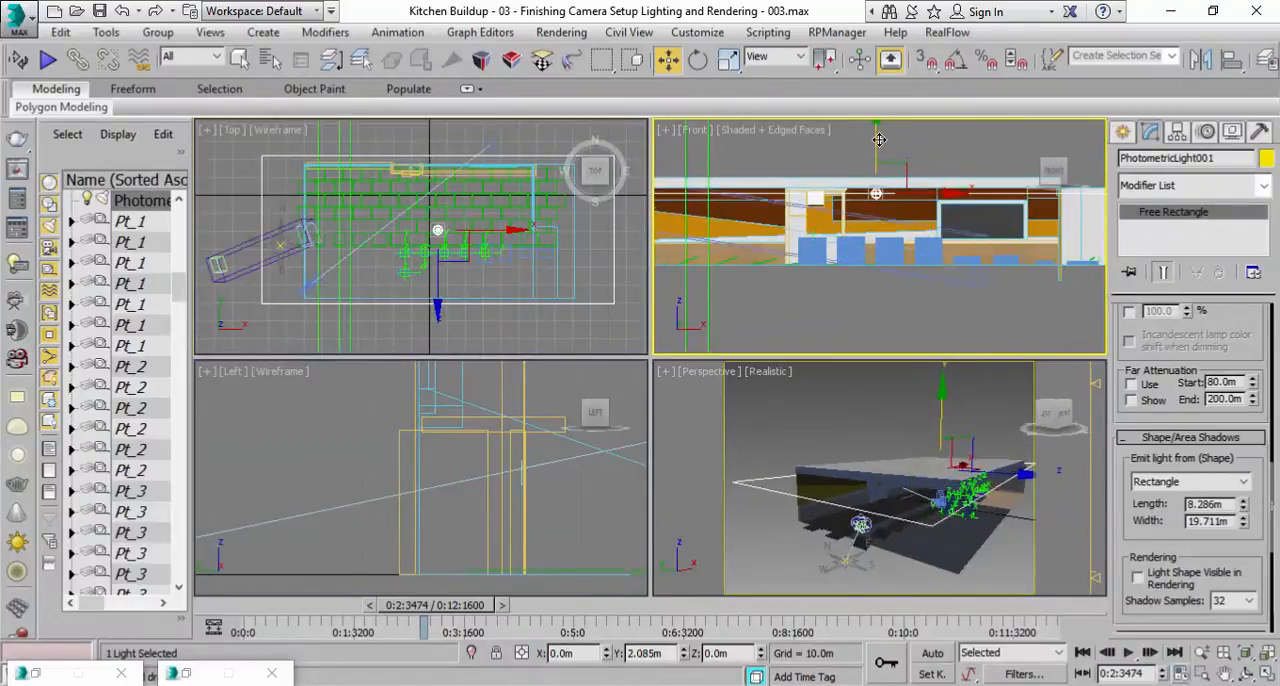
right_click(983, 594)
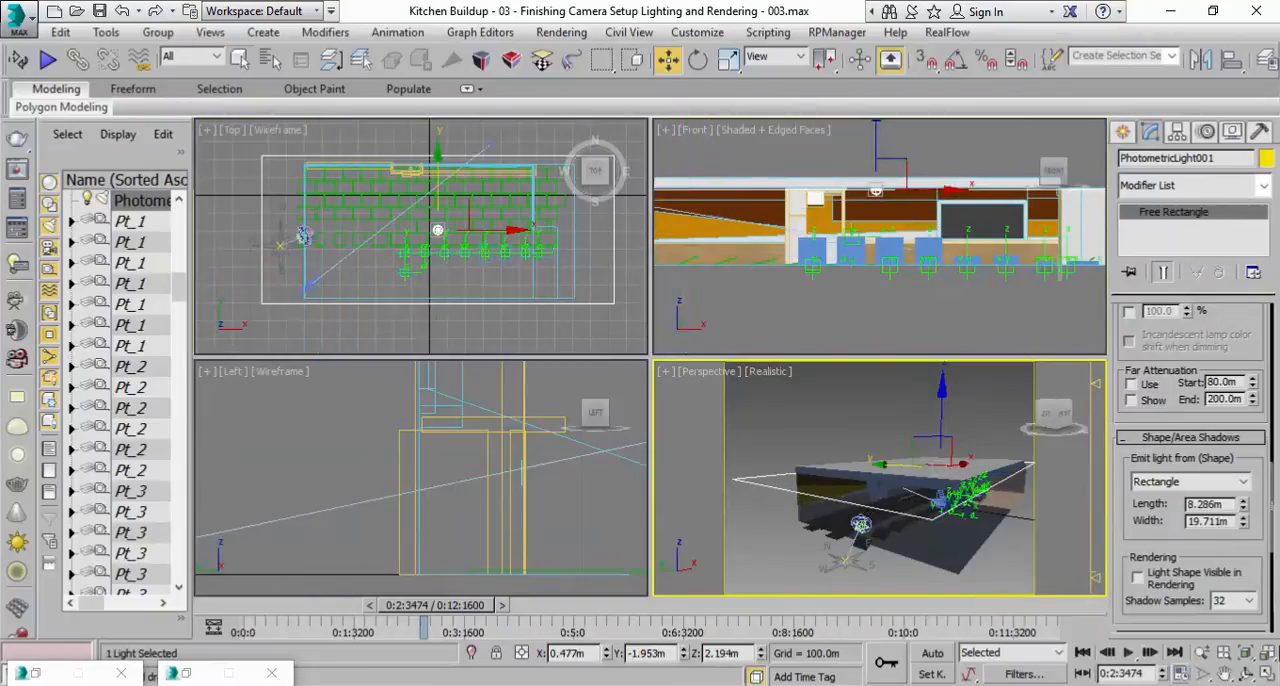
click(1267, 675)
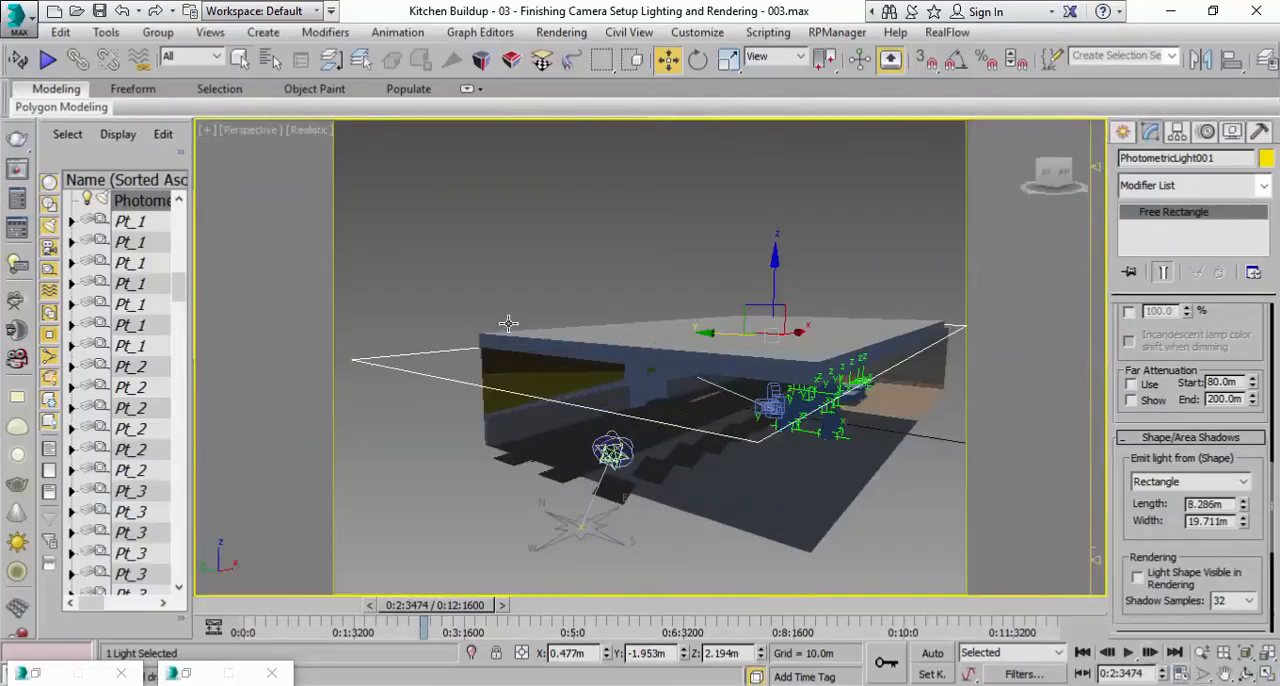
Run a test render of the kitchen interior from the Perspective view and cancel it during final gathering.
click(1203, 653)
drag(872, 470, 870, 467)
middle_drag(855, 444, 858, 446)
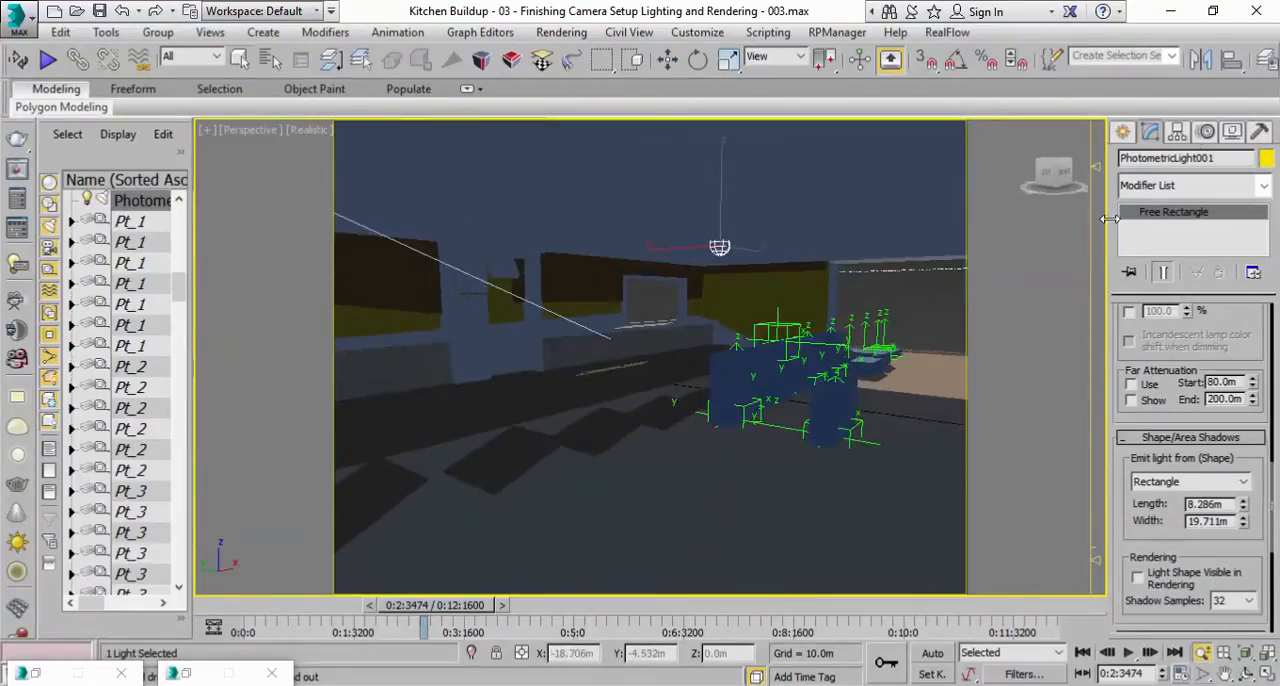
drag(1155, 64, 958, 63)
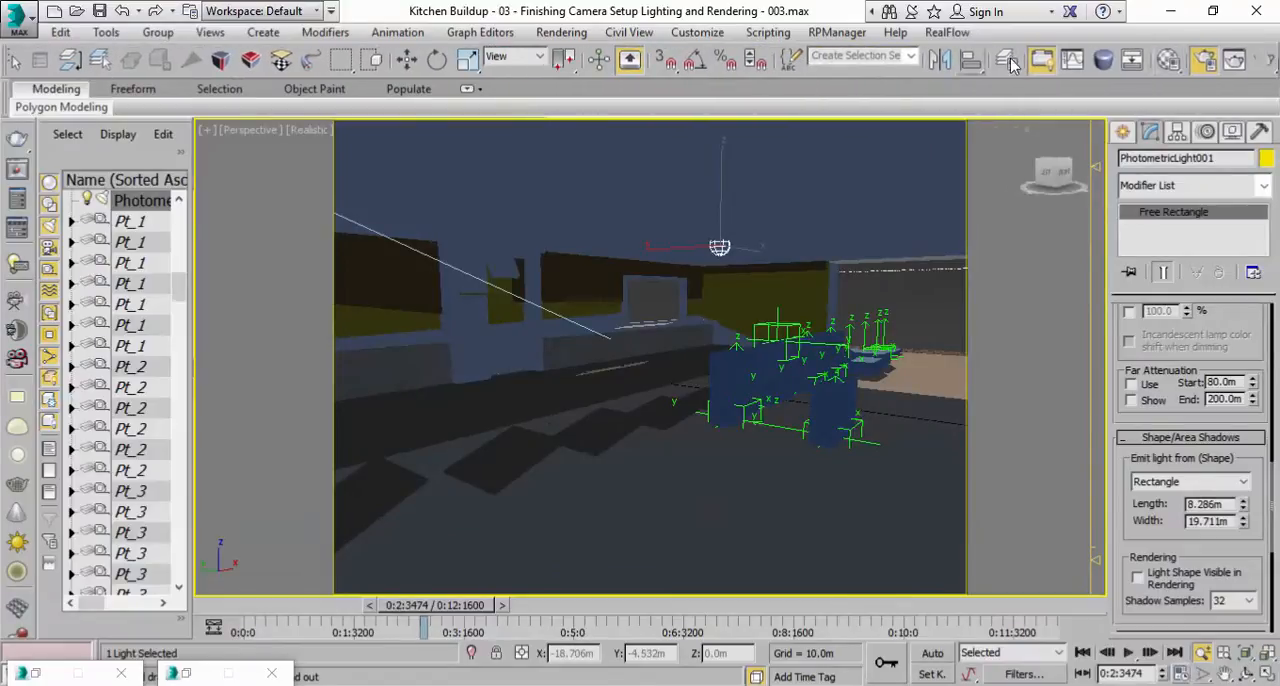
click(1262, 62)
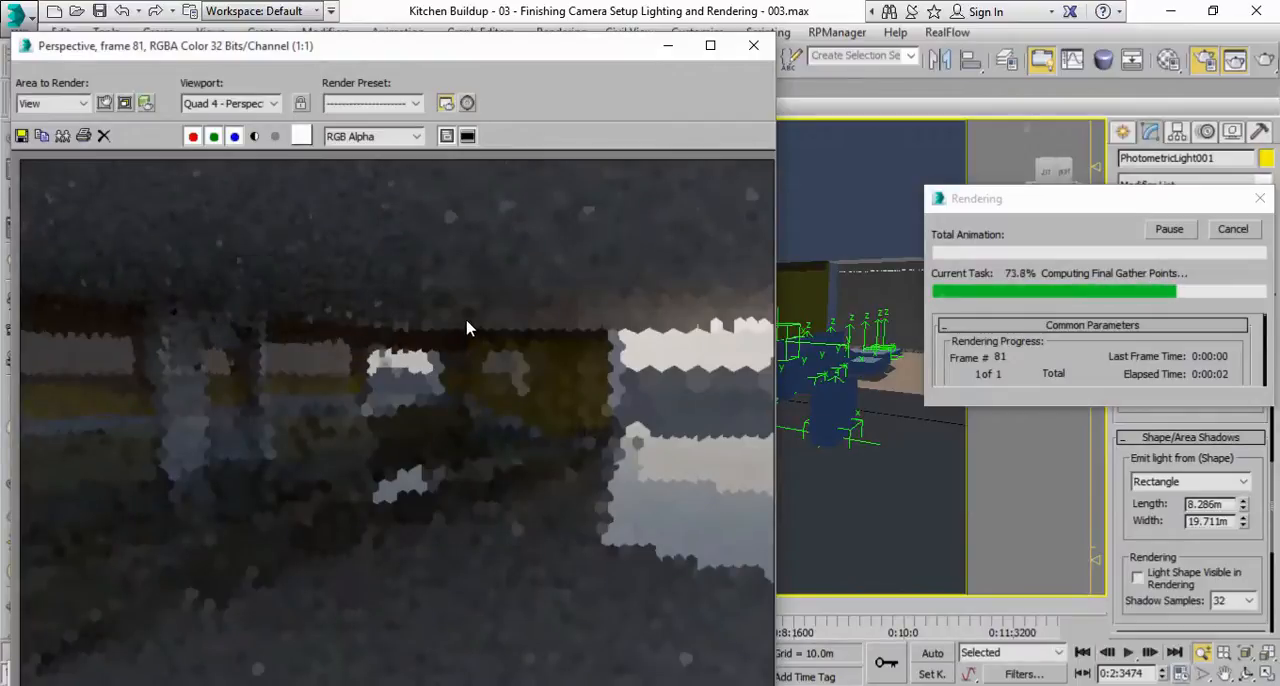
click(1228, 232)
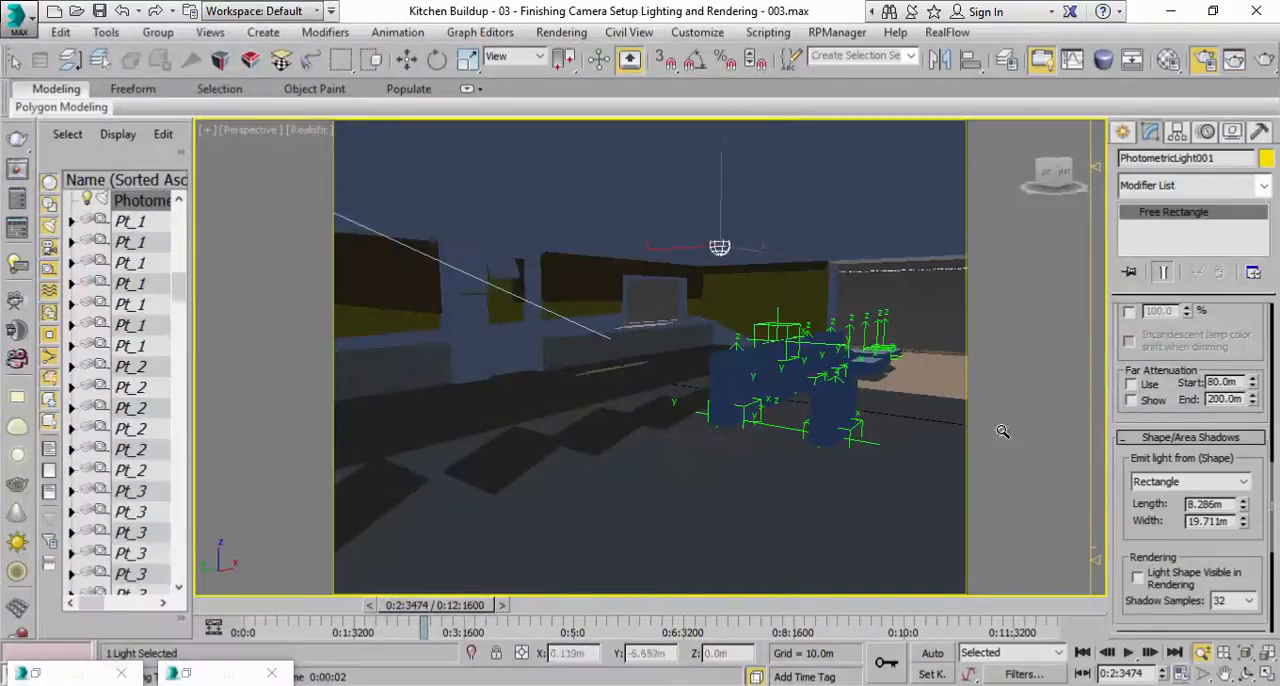
Enable dimming on the photometric light and set it to 1000 %.
scroll(1123, 522, up, 4)
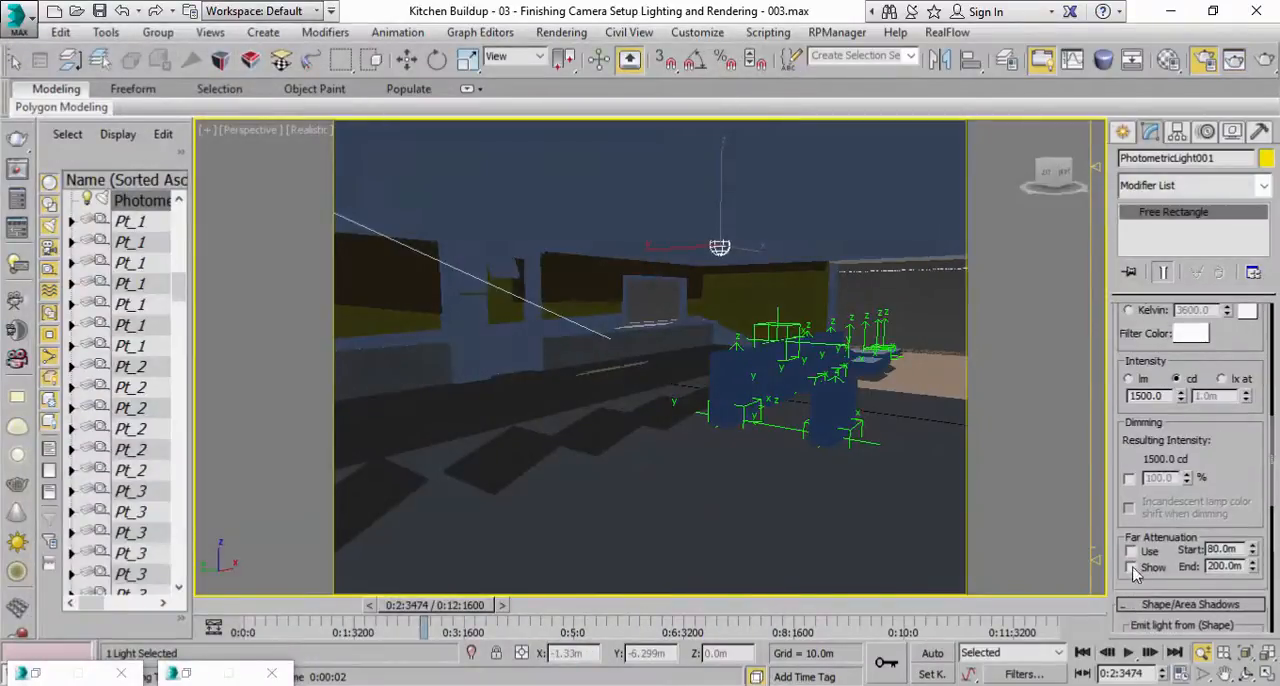
scroll(1133, 455, down, 1)
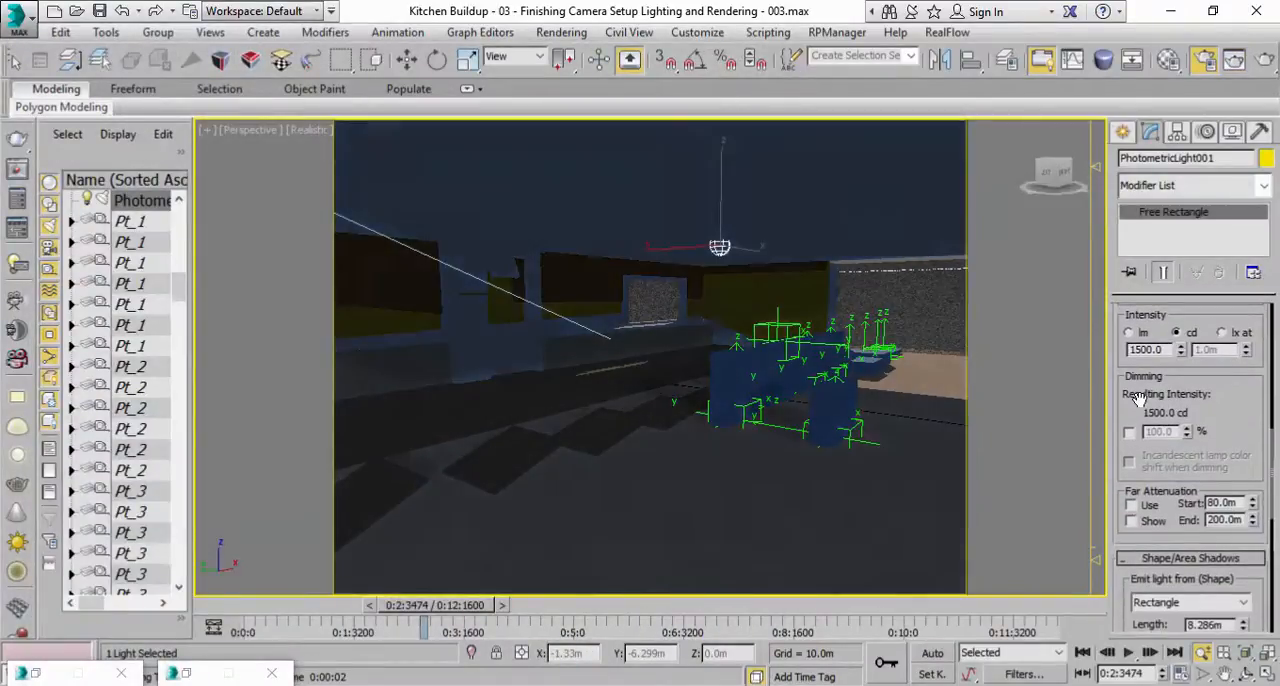
scroll(1136, 397, up, 6)
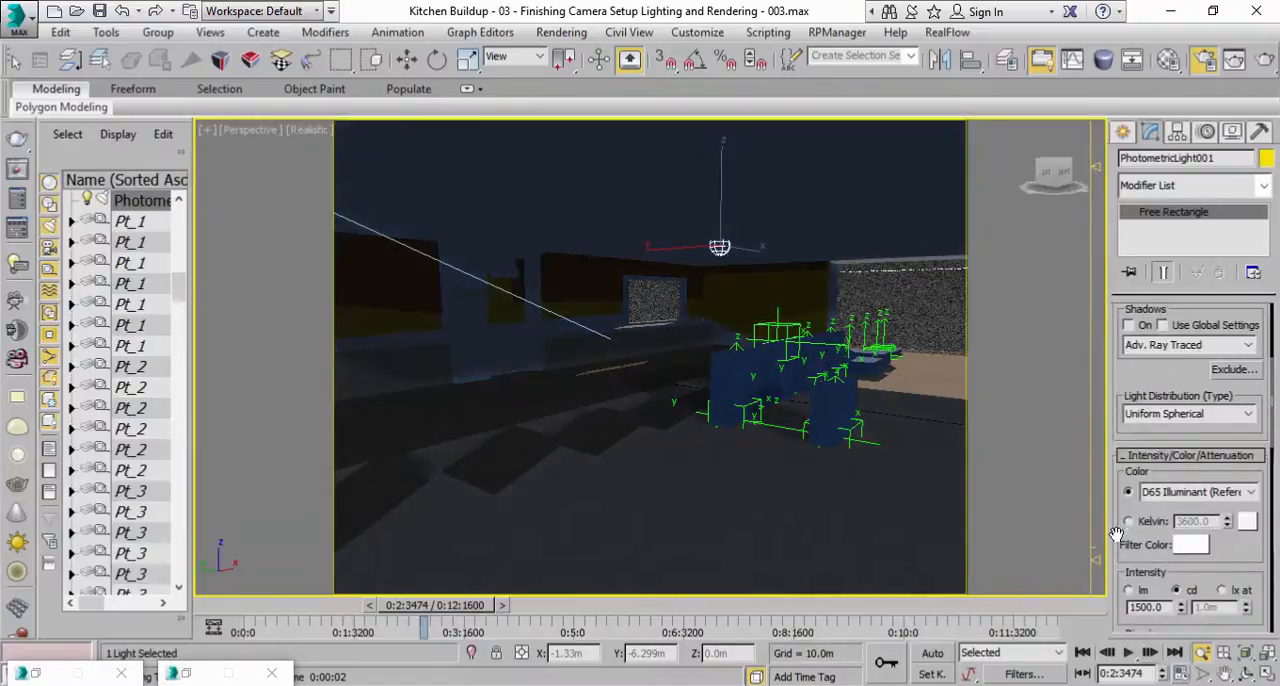
scroll(1130, 564, down, 4)
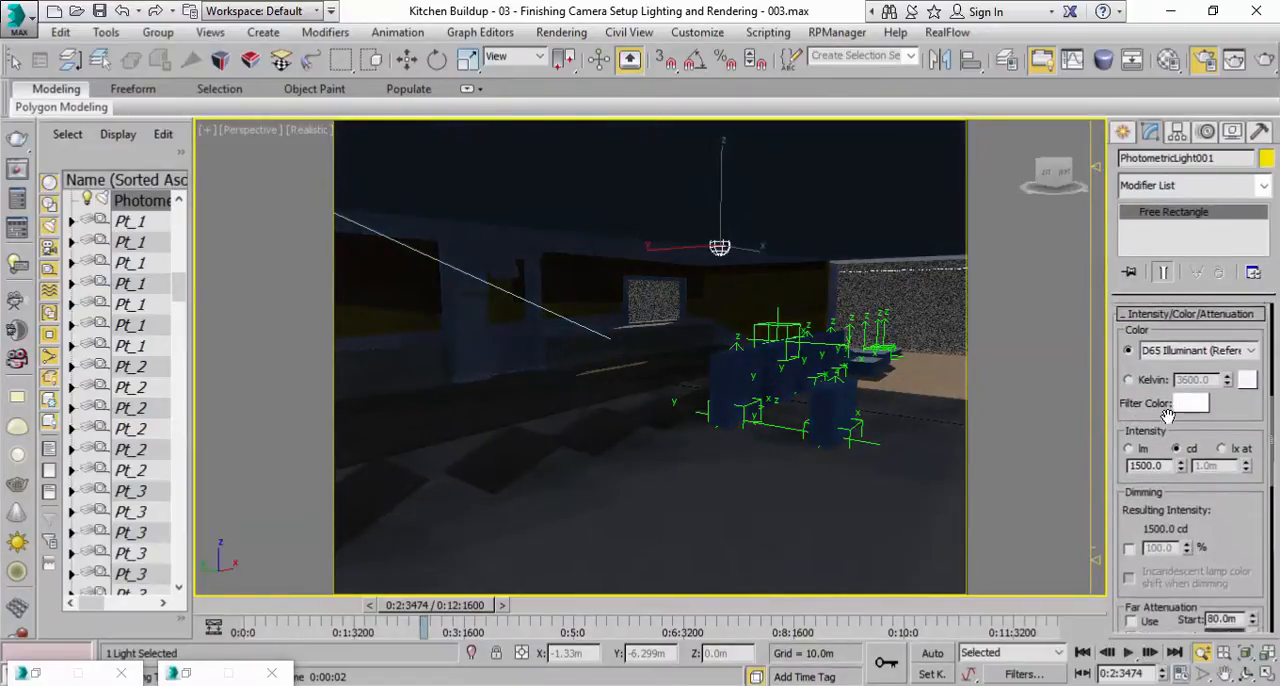
scroll(1118, 503, up, 10)
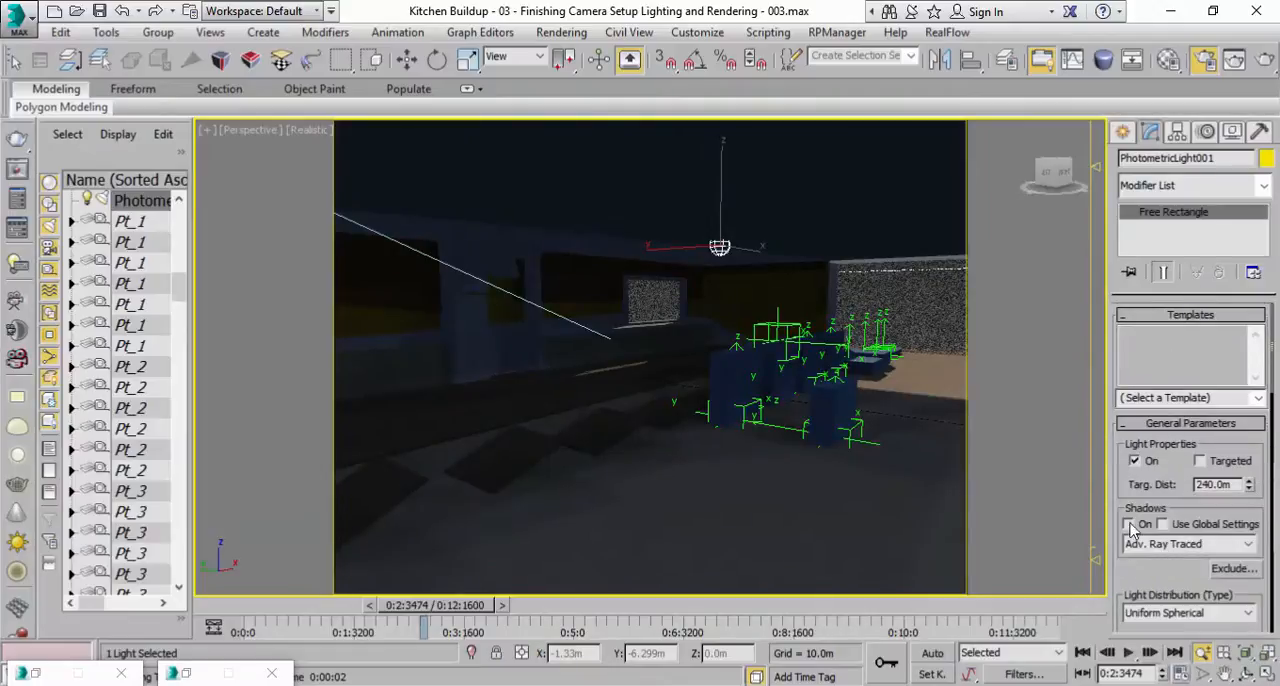
scroll(1123, 556, down, 1)
click(1258, 345)
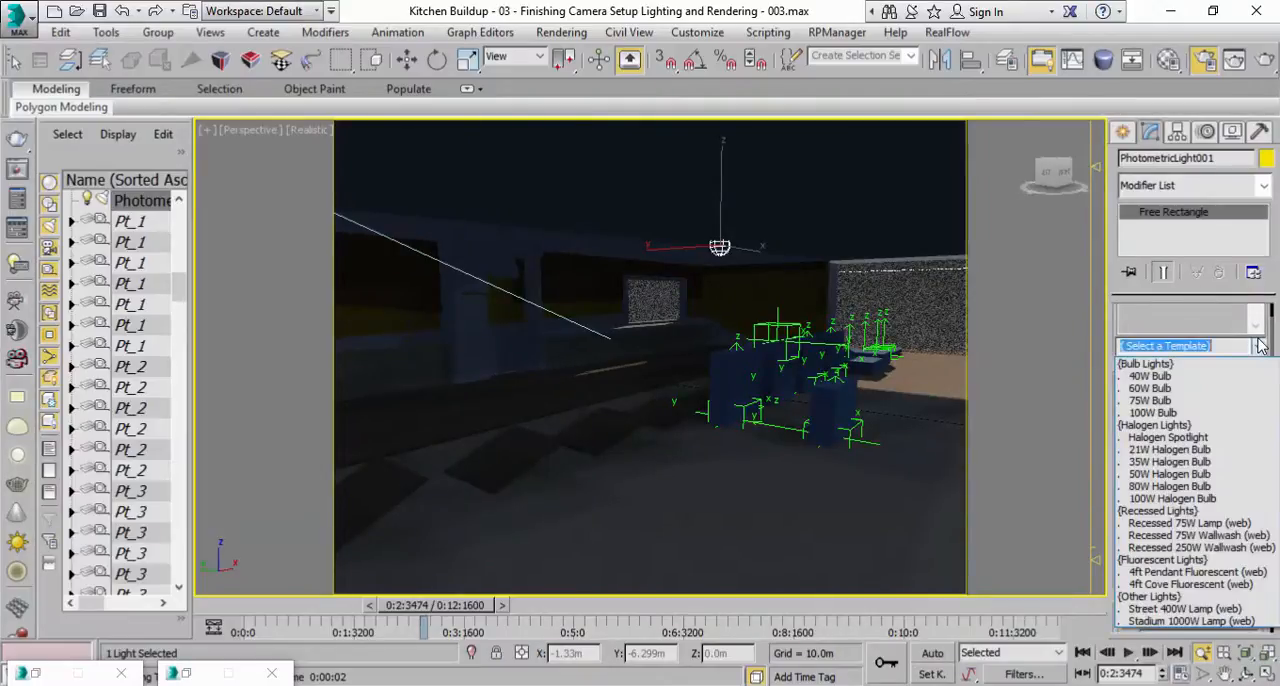
click(1260, 345)
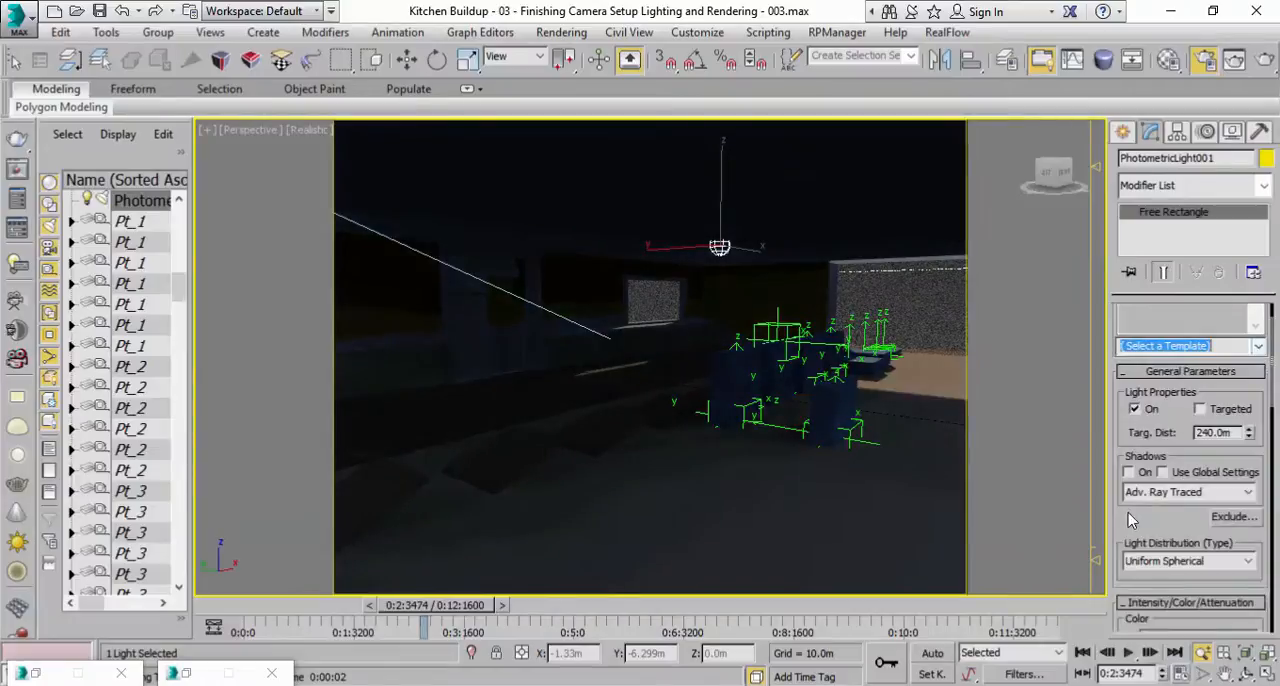
drag(1127, 504, 1137, 282)
scroll(1135, 300, down, 5)
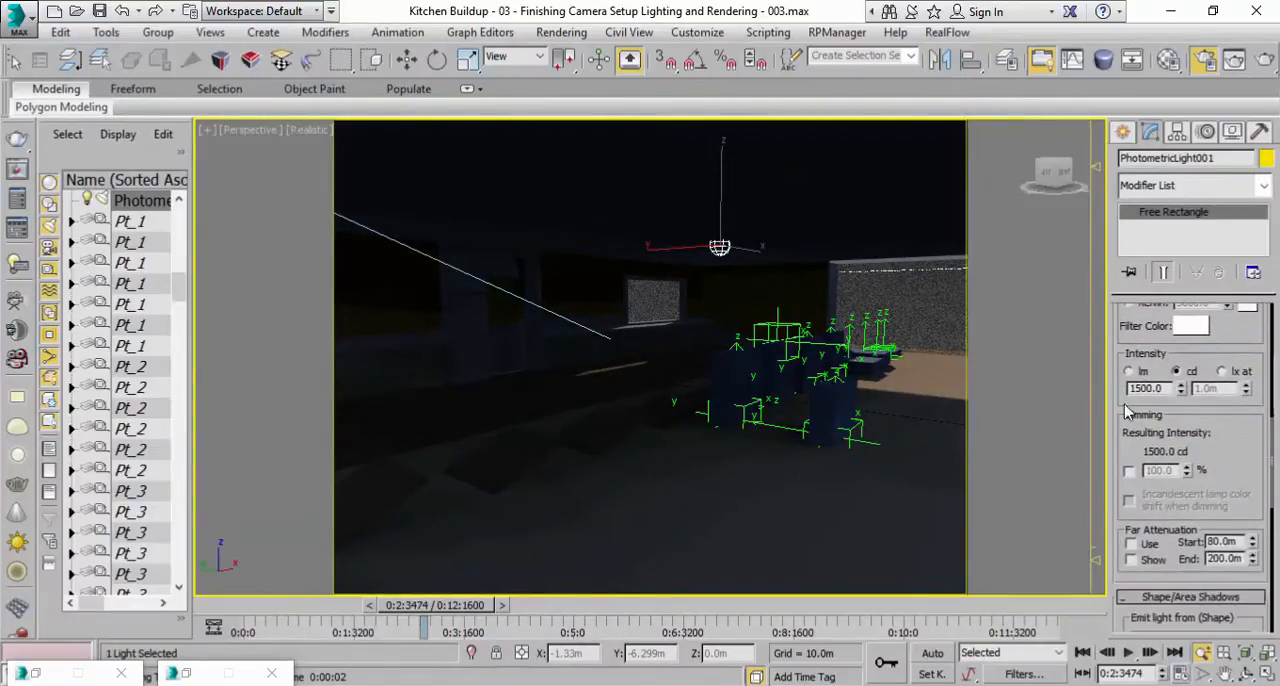
click(1130, 473)
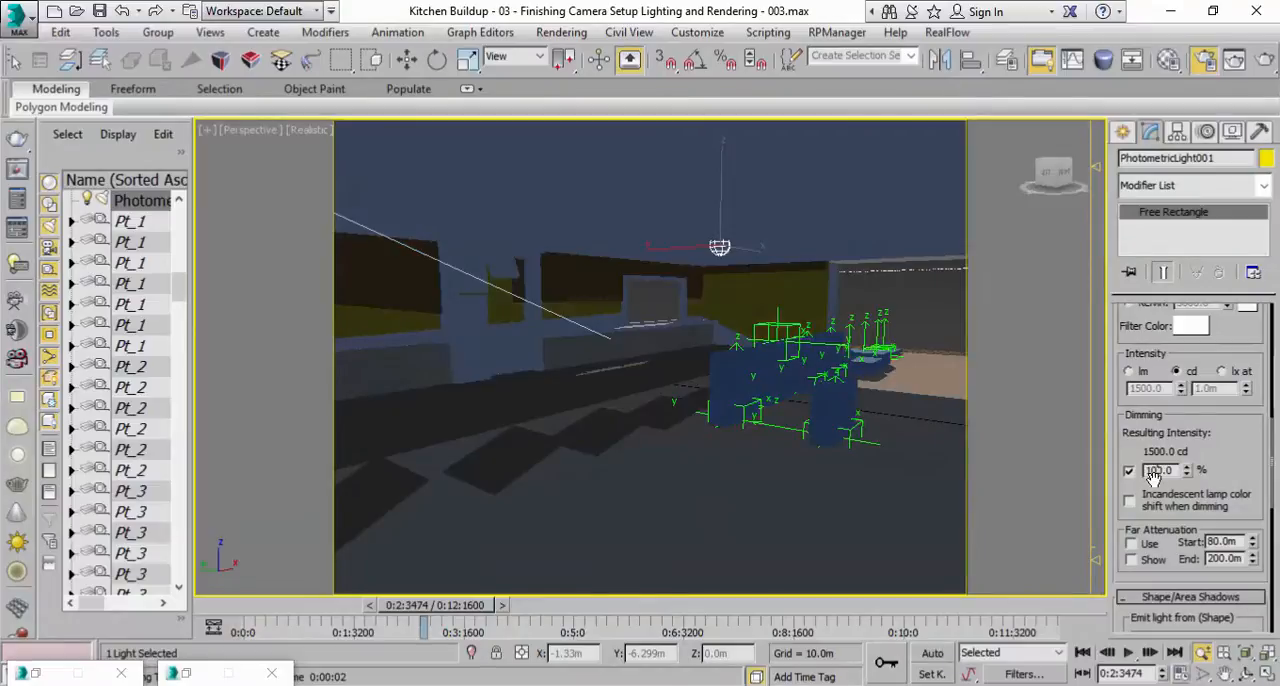
double_click(1153, 472)
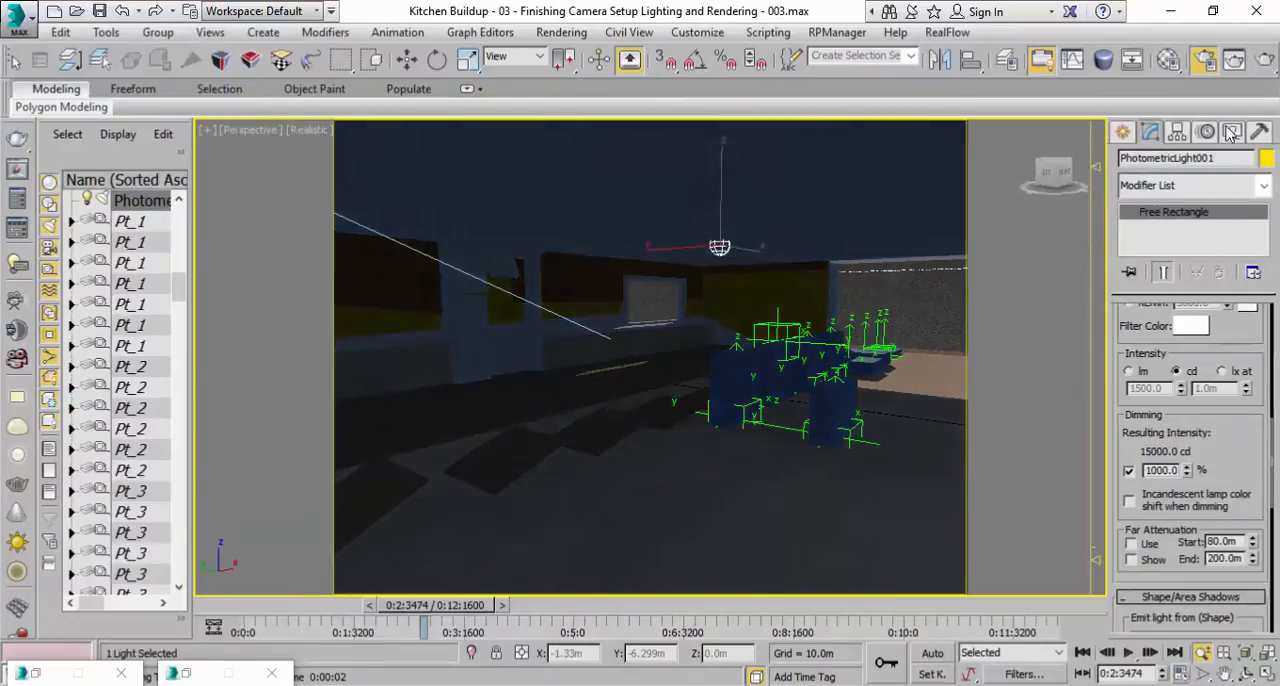
Test render the interior with the brighter light, cancel the render and close the rendered frame window.
click(1265, 60)
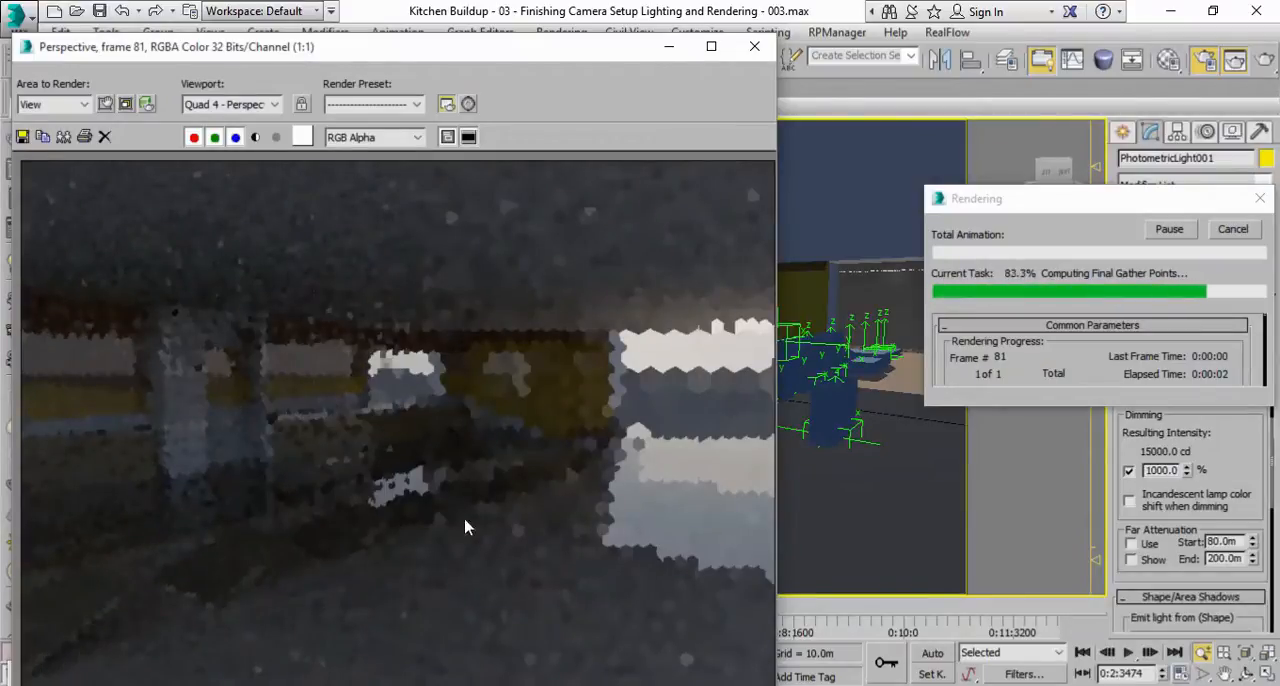
click(1218, 229)
click(754, 46)
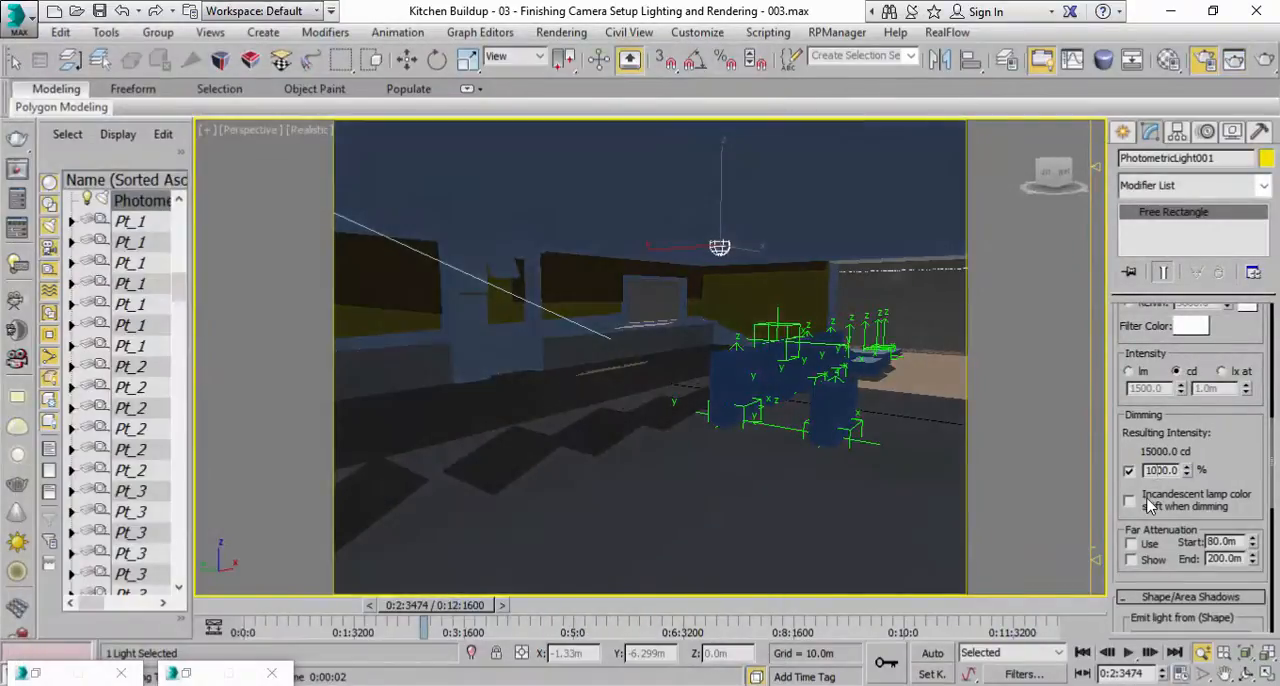
Set the photometric light's dimming to 10000 % and check it with a test render that is cancelled and closed.
key(Return)
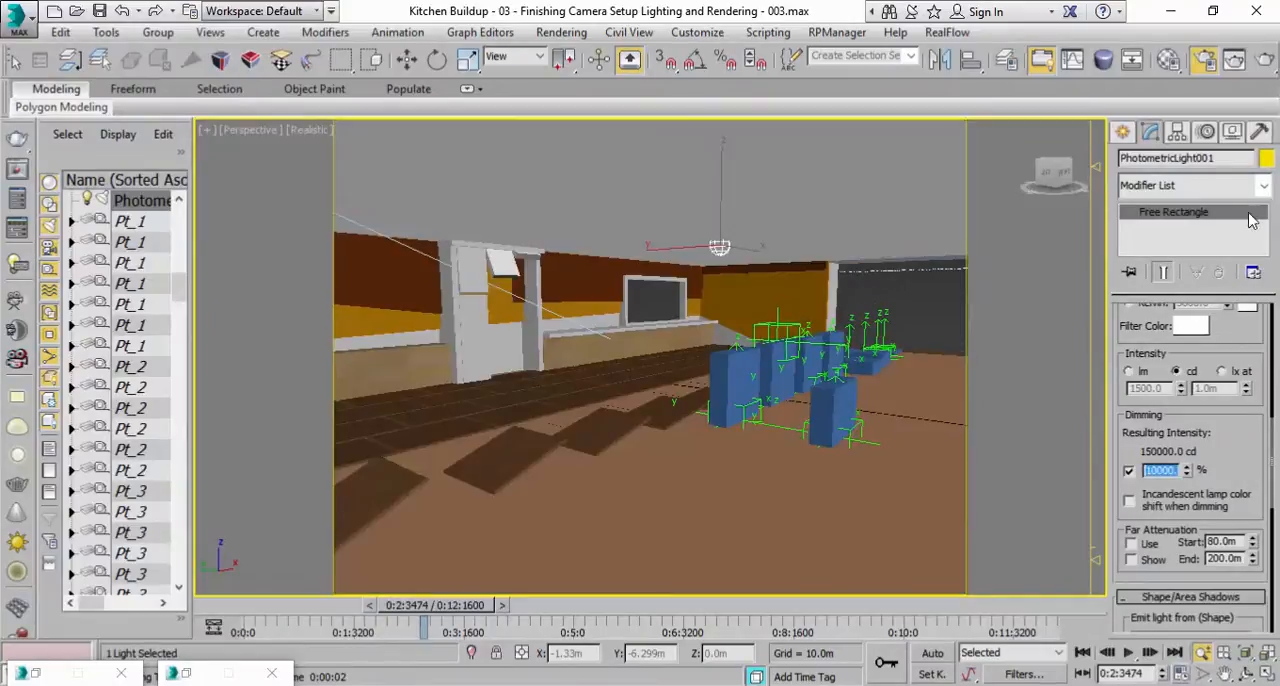
click(1264, 61)
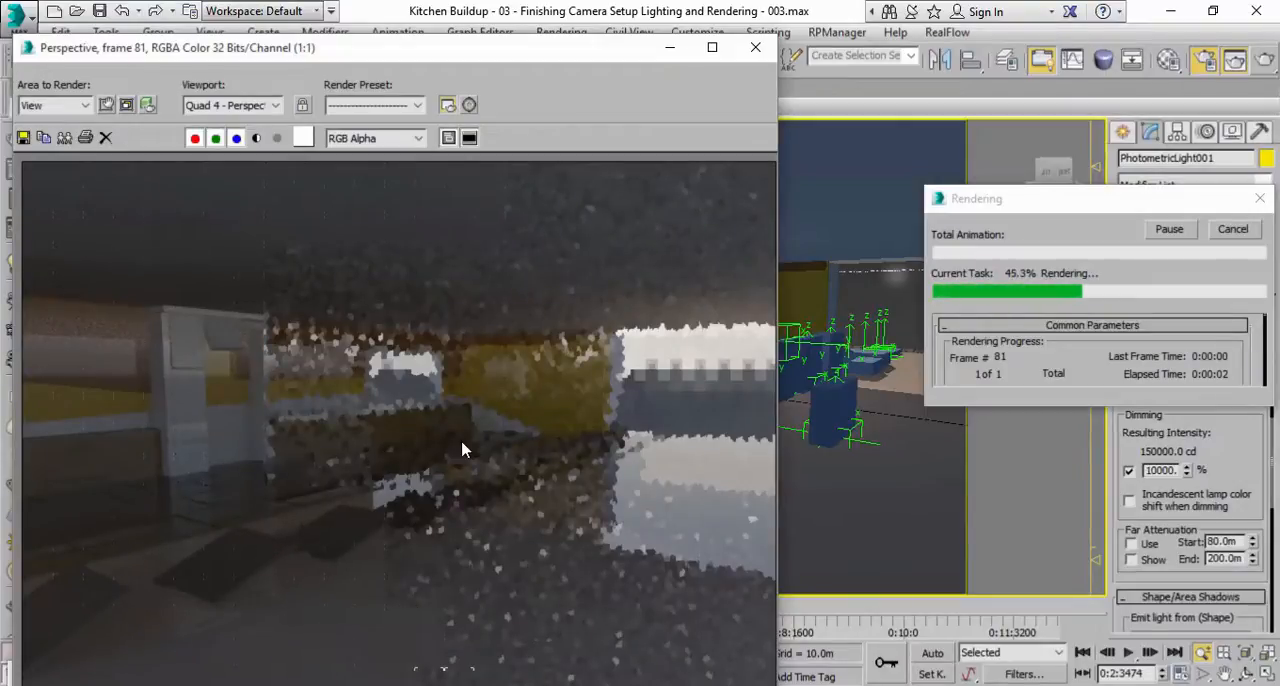
click(1233, 230)
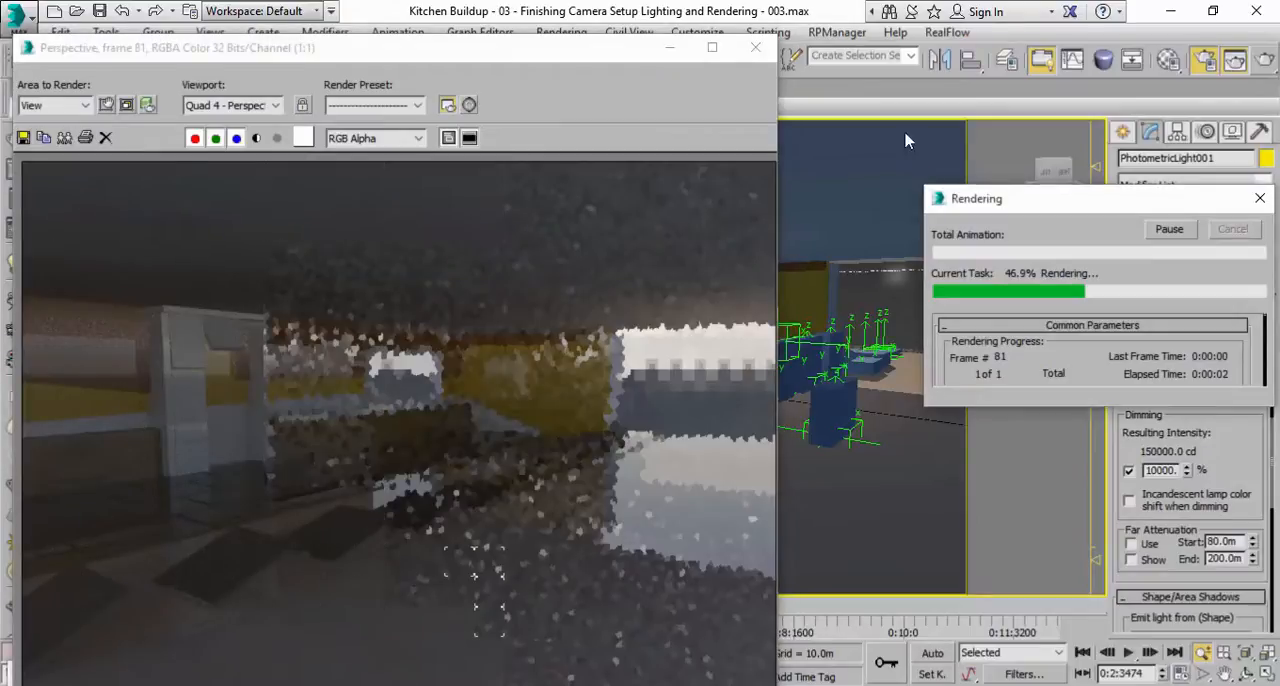
click(750, 47)
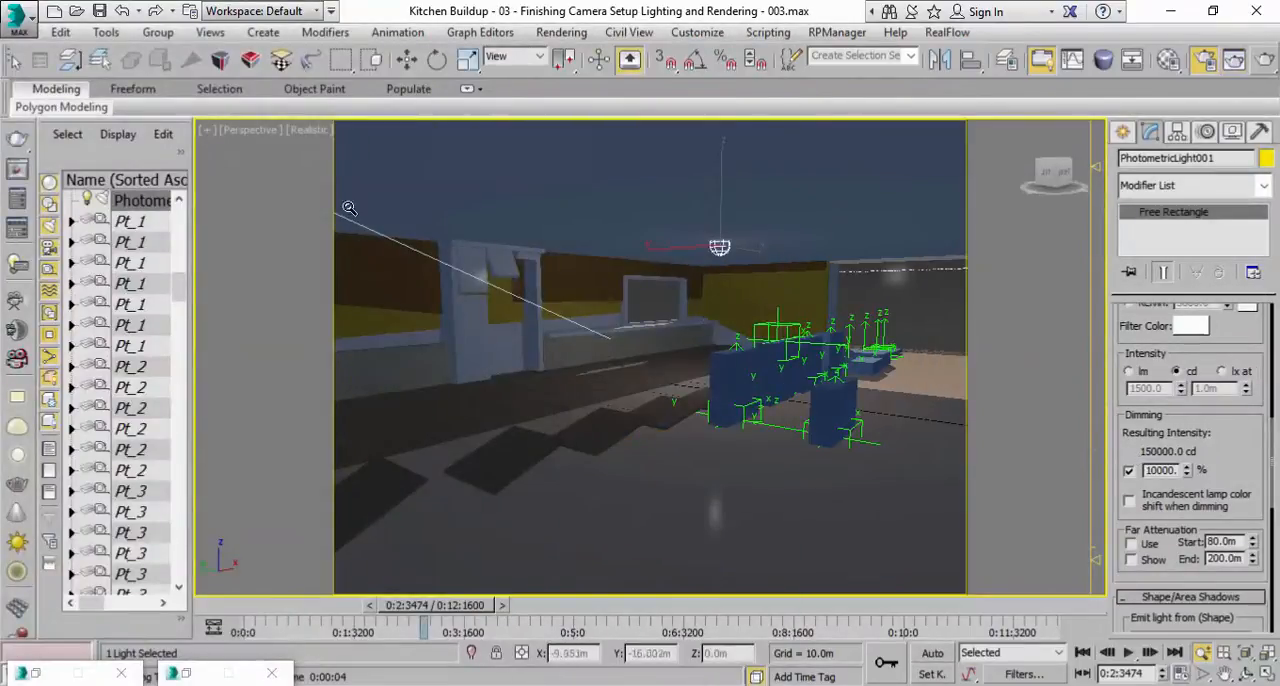
Try the Disc emitting shape on the photometric light and undo the change.
scroll(1250, 500, down, 4)
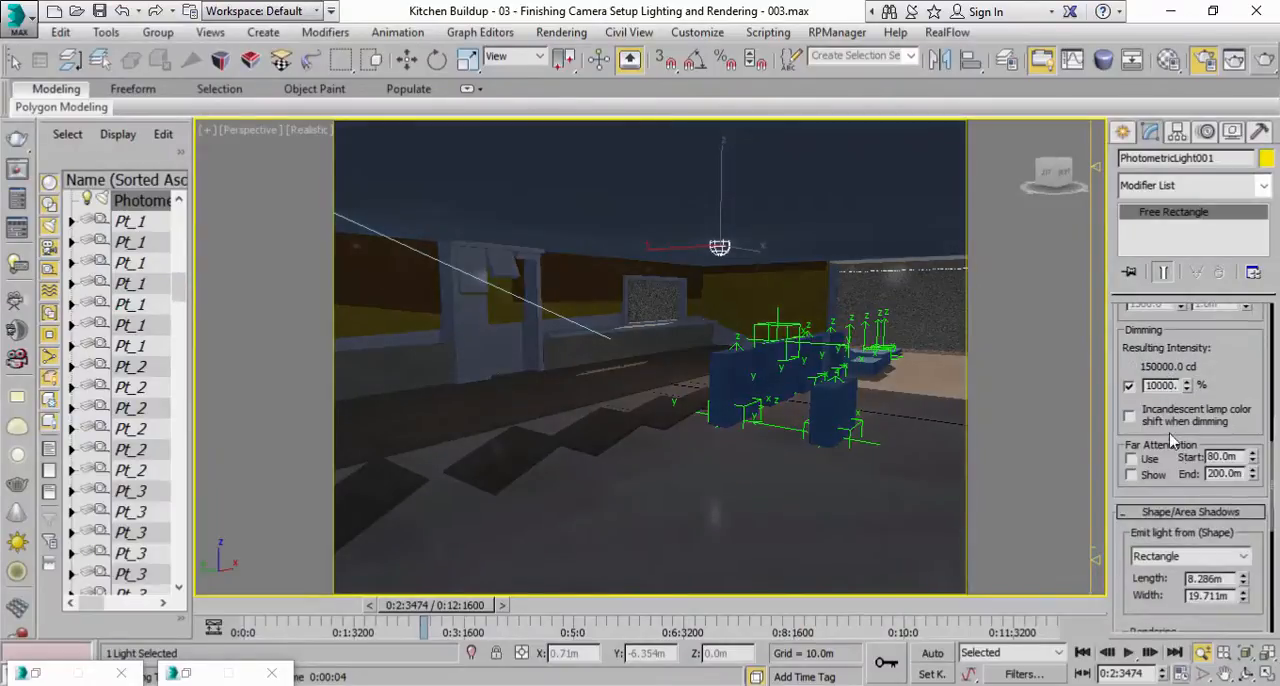
click(1188, 528)
click(1163, 560)
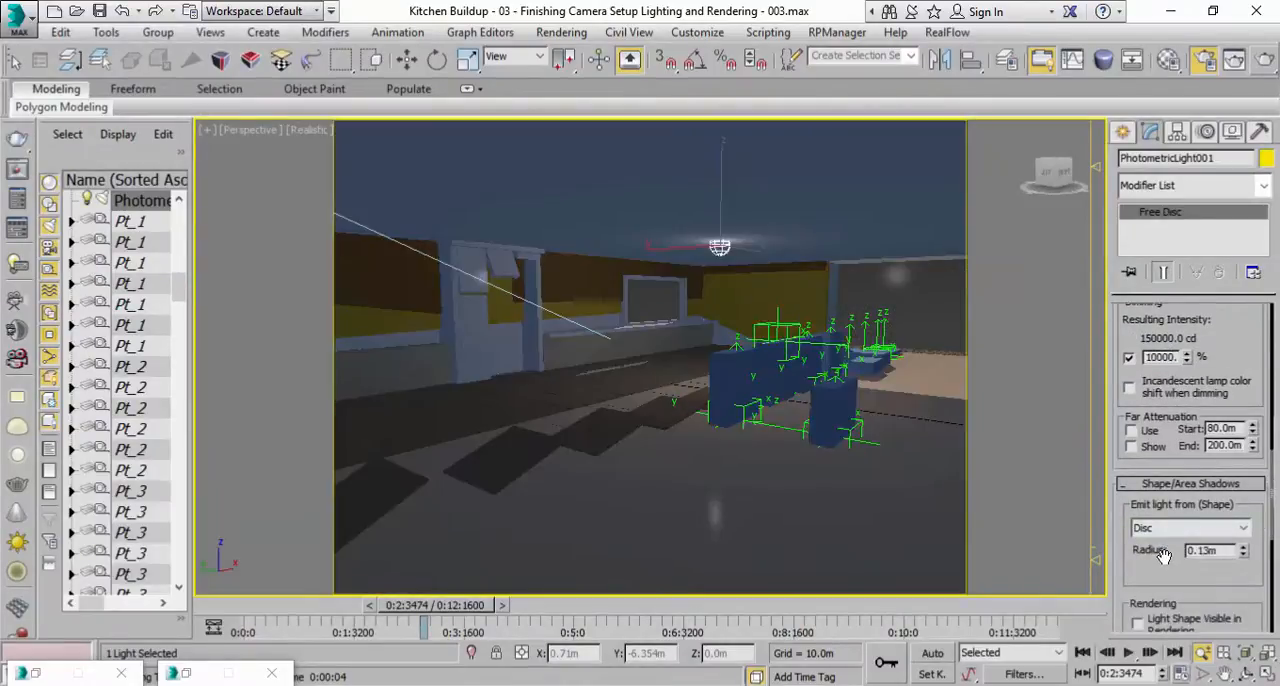
click(1176, 533)
click(1180, 530)
click(121, 11)
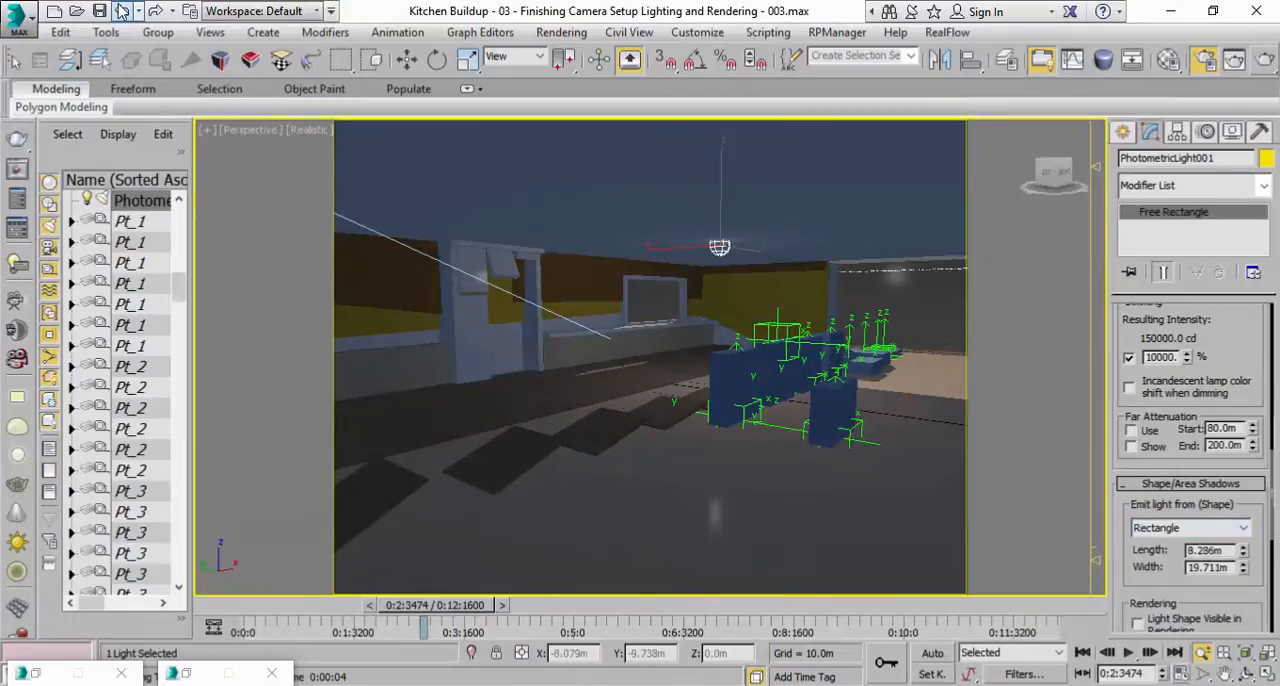
Try the Photometric Web, Spotlight and Uniform Diffuse light distribution types on the photometric light.
scroll(1163, 567, up, 3)
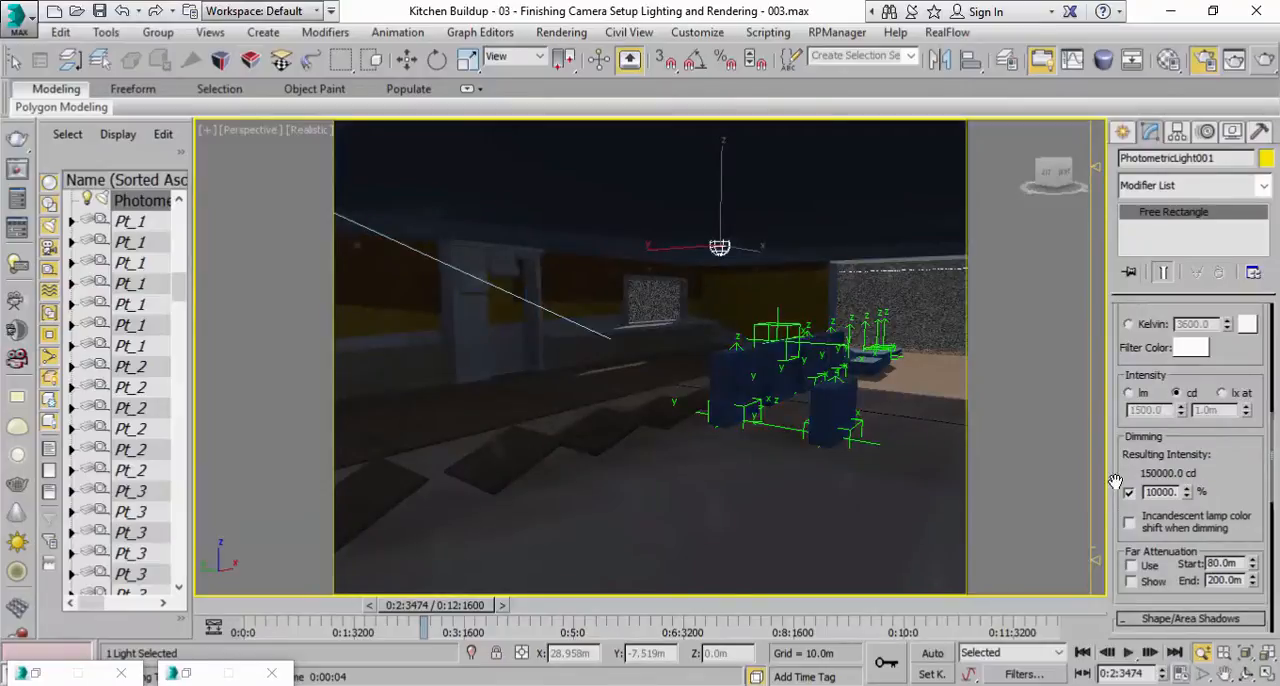
scroll(1130, 390, up, 5)
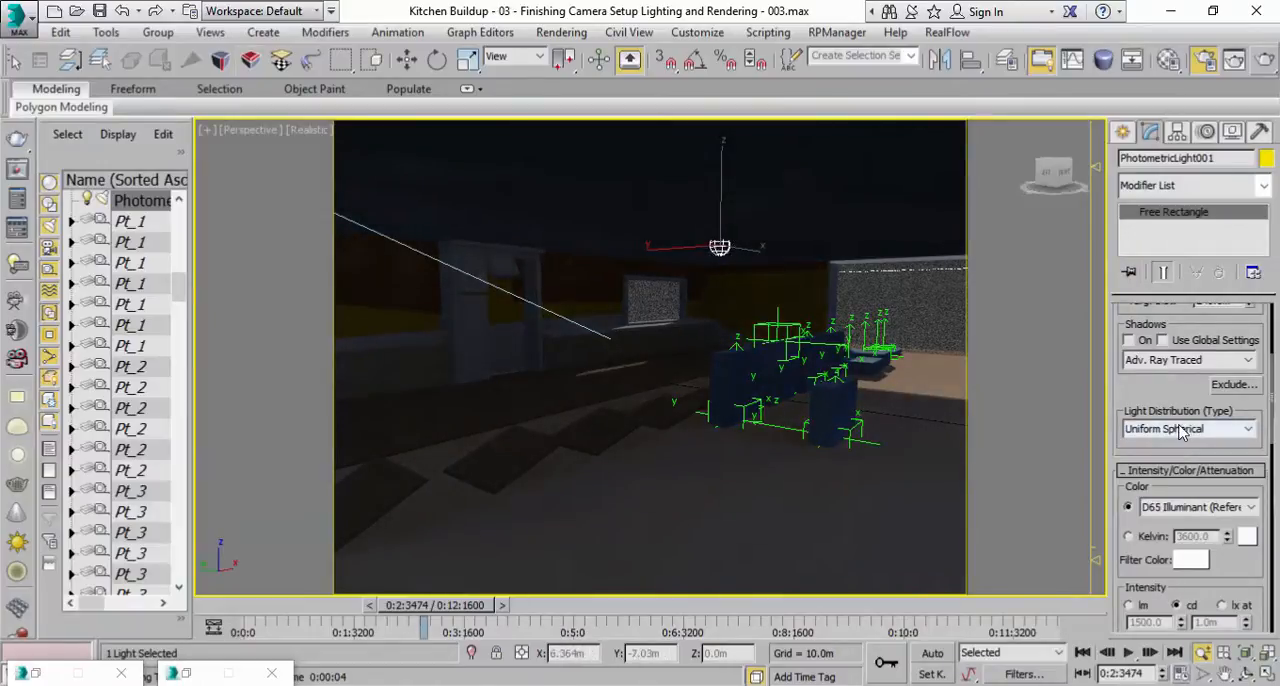
click(1248, 430)
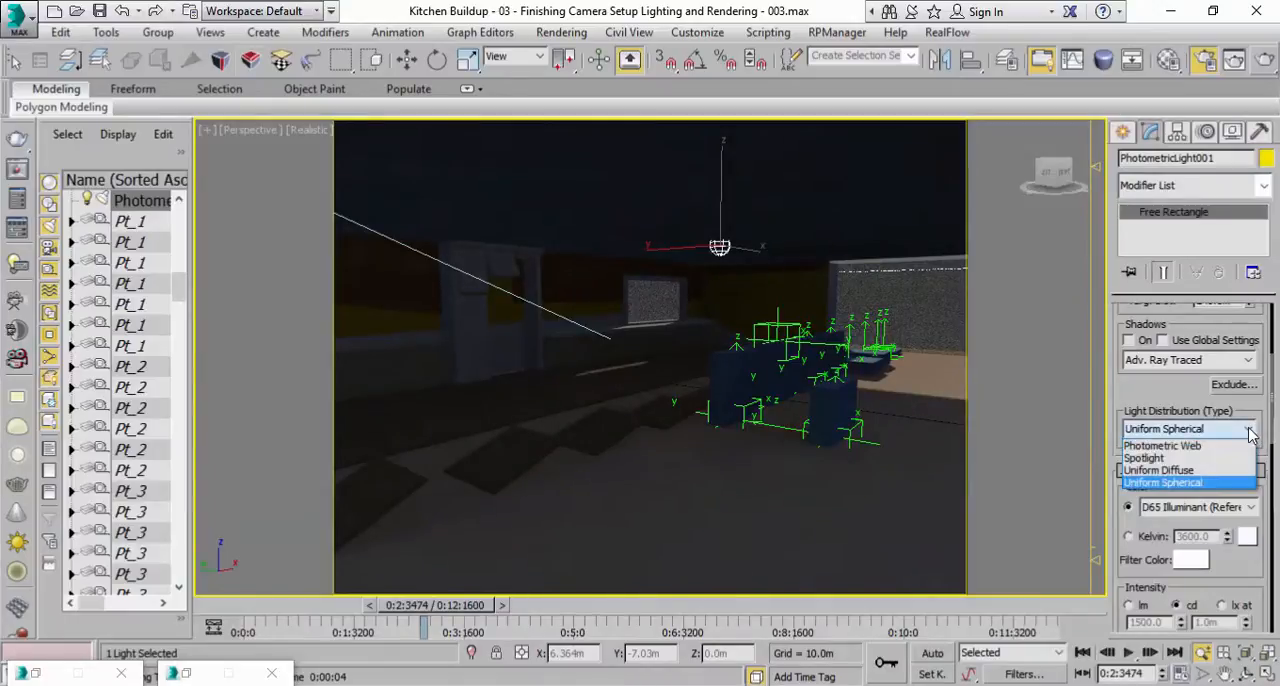
click(1220, 446)
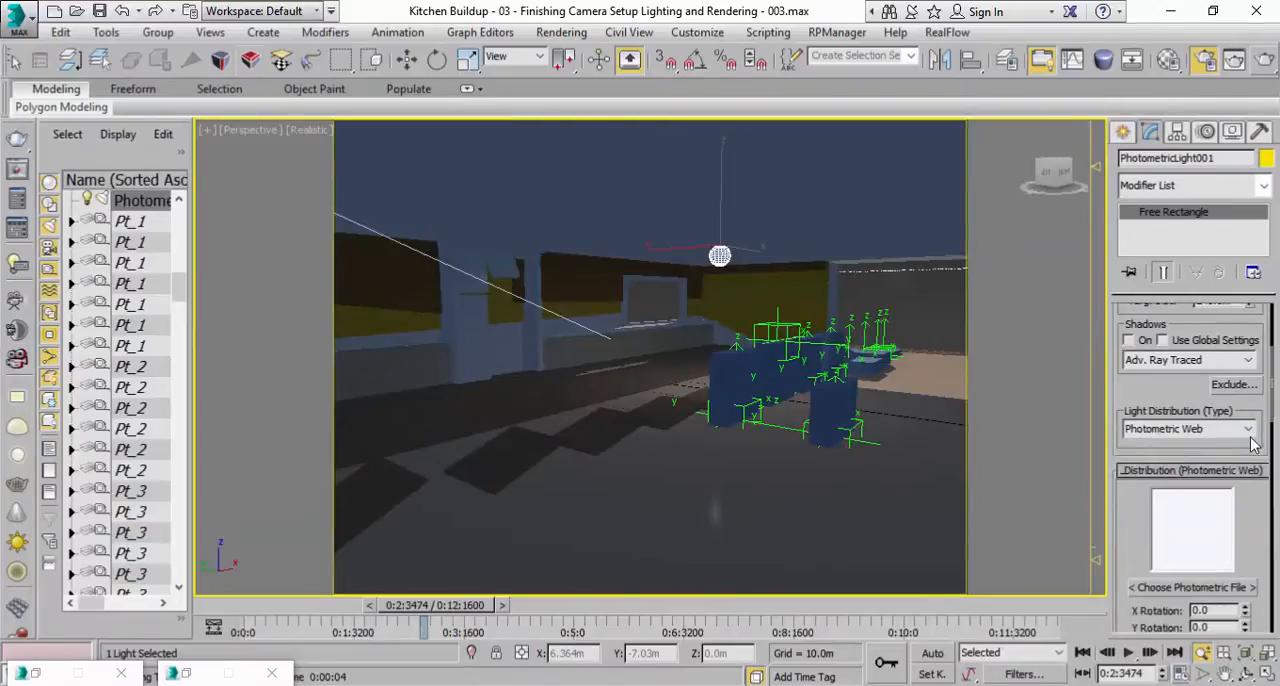
click(1248, 430)
click(1215, 459)
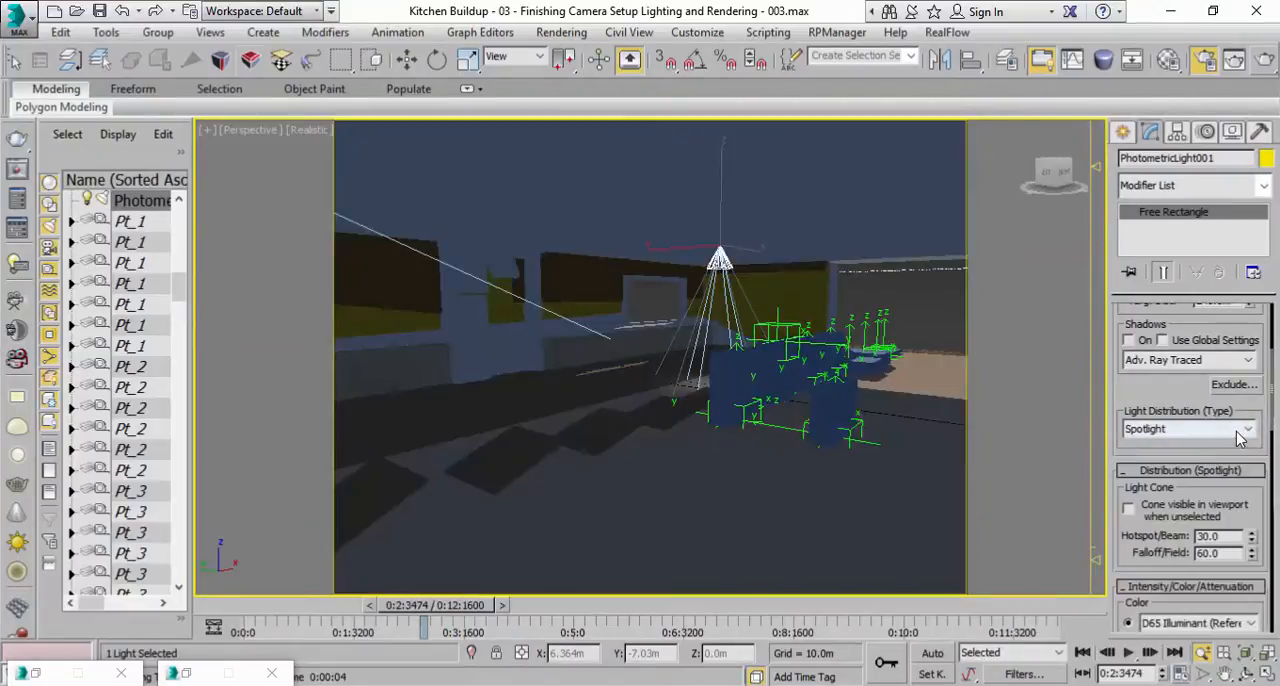
click(1248, 432)
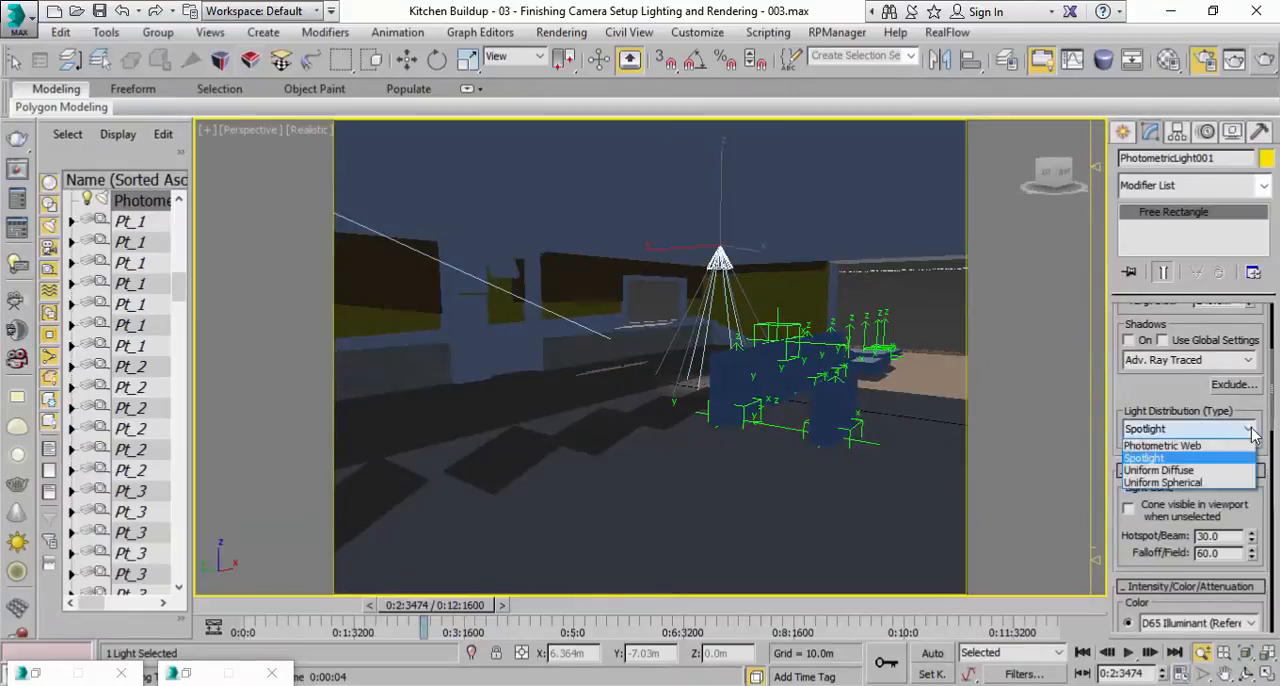
click(1201, 471)
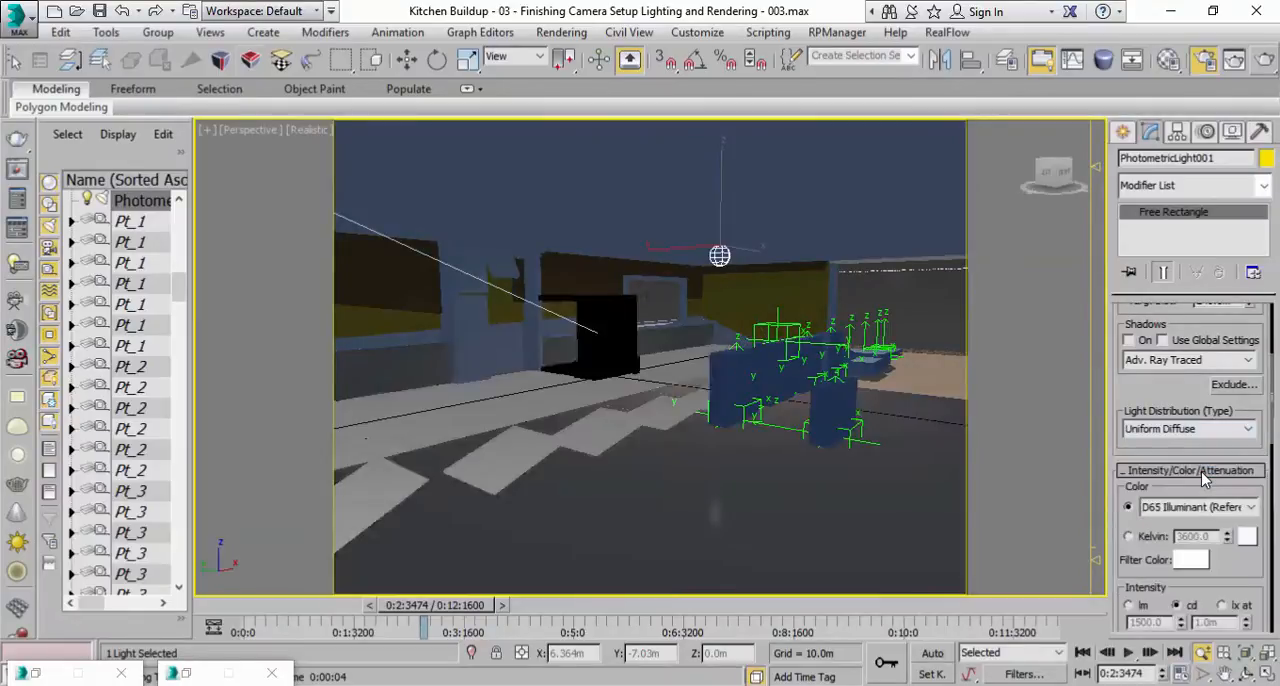
Set the photometric light's distribution type to Spotlight and bring its shape and area shadow settings into view.
click(1248, 432)
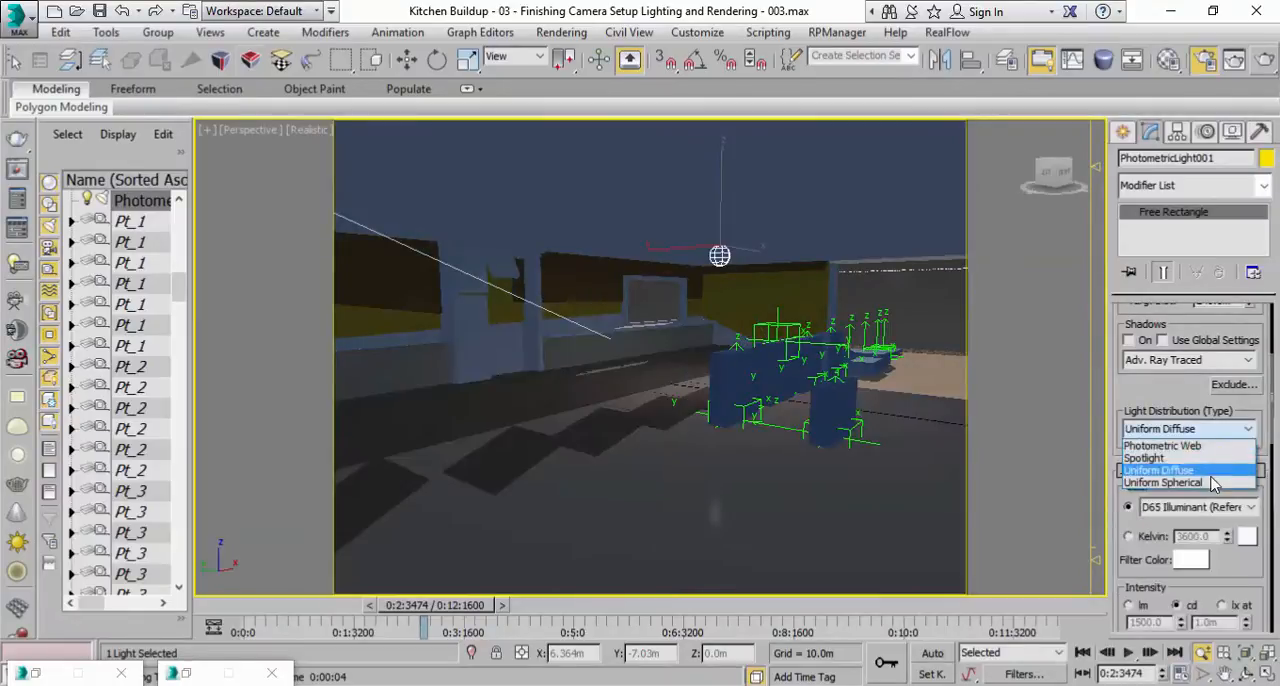
click(1213, 467)
drag(1126, 545, 1140, 328)
drag(1130, 557, 1137, 339)
scroll(1153, 570, down, 6)
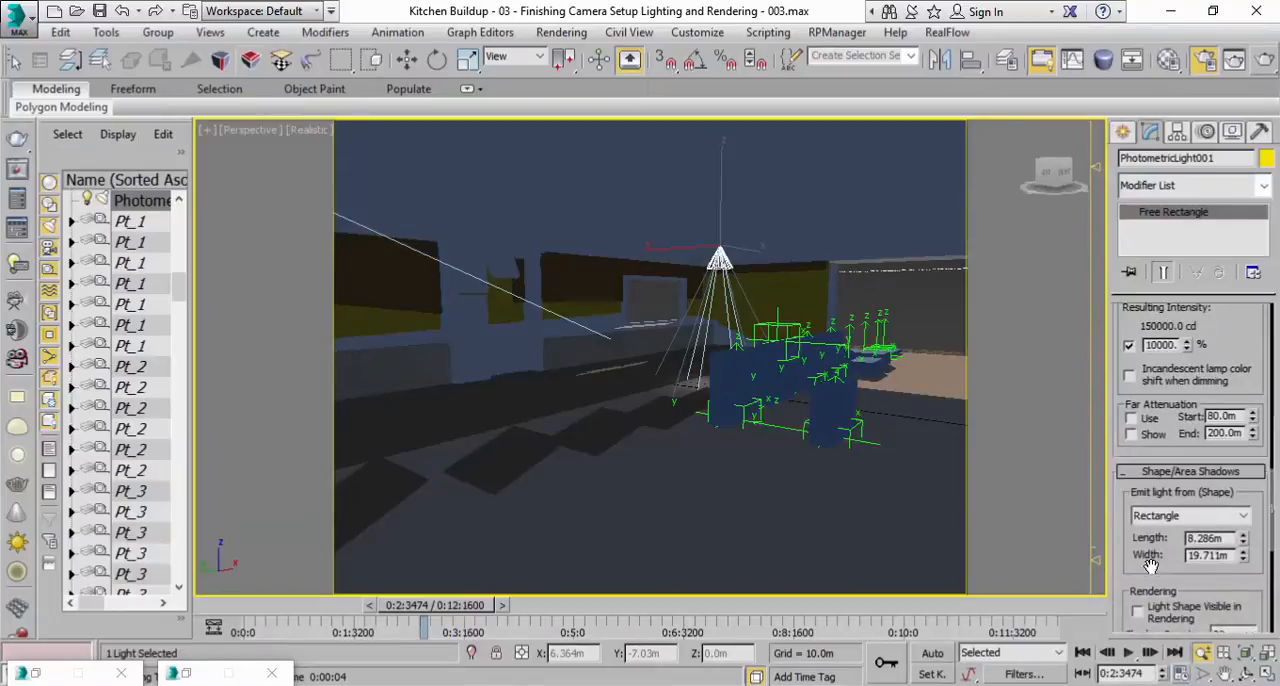
Set the length of the photometric light's rectangular emitting shape to about 16.07 m.
scroll(1153, 578, down, 1)
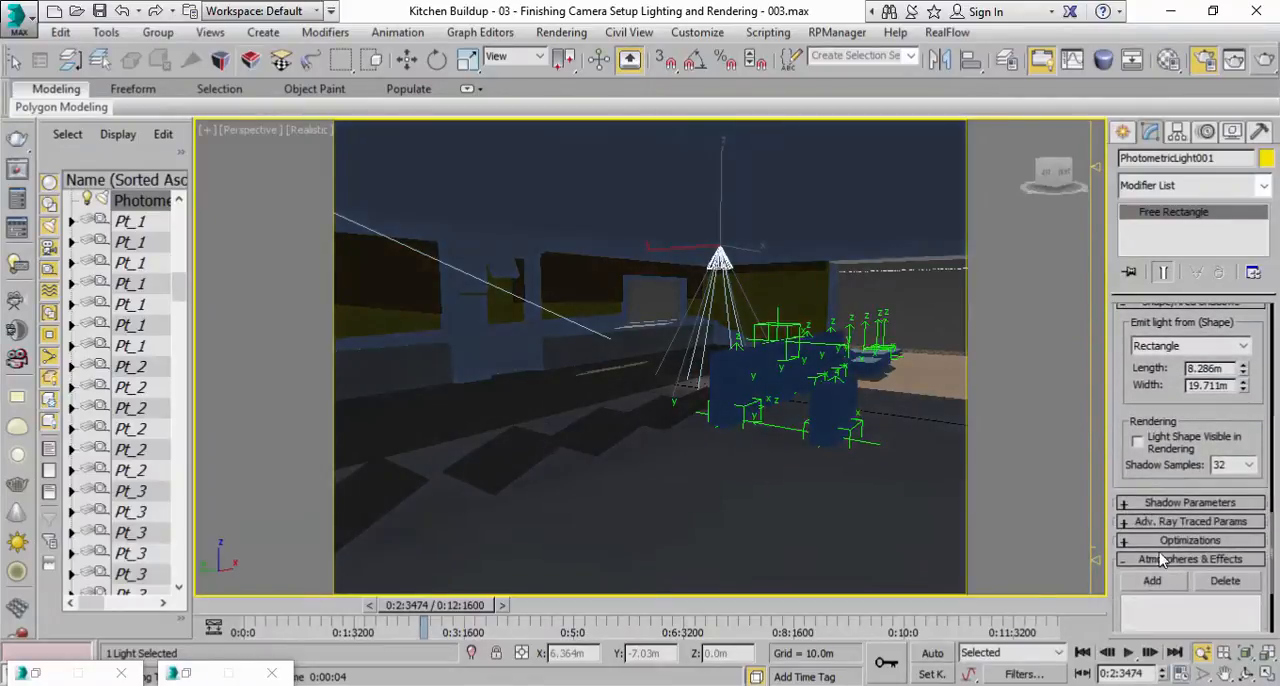
scroll(1180, 527, down, 3)
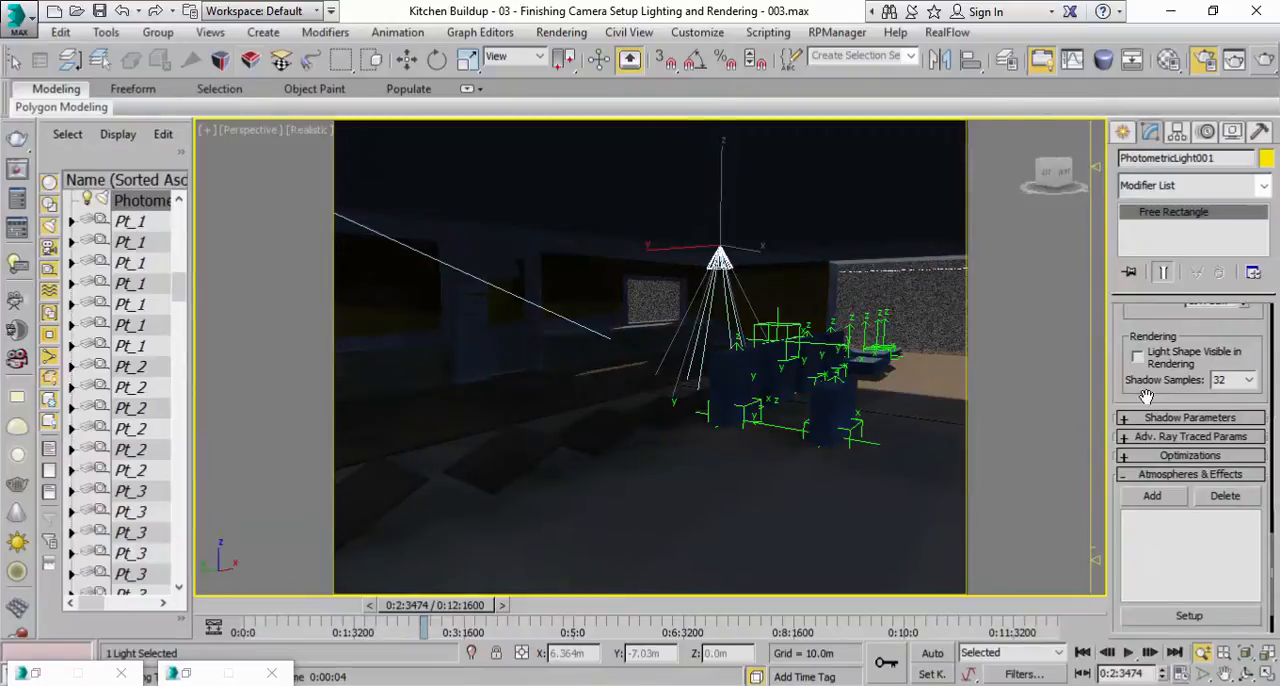
drag(1147, 397, 1180, 612)
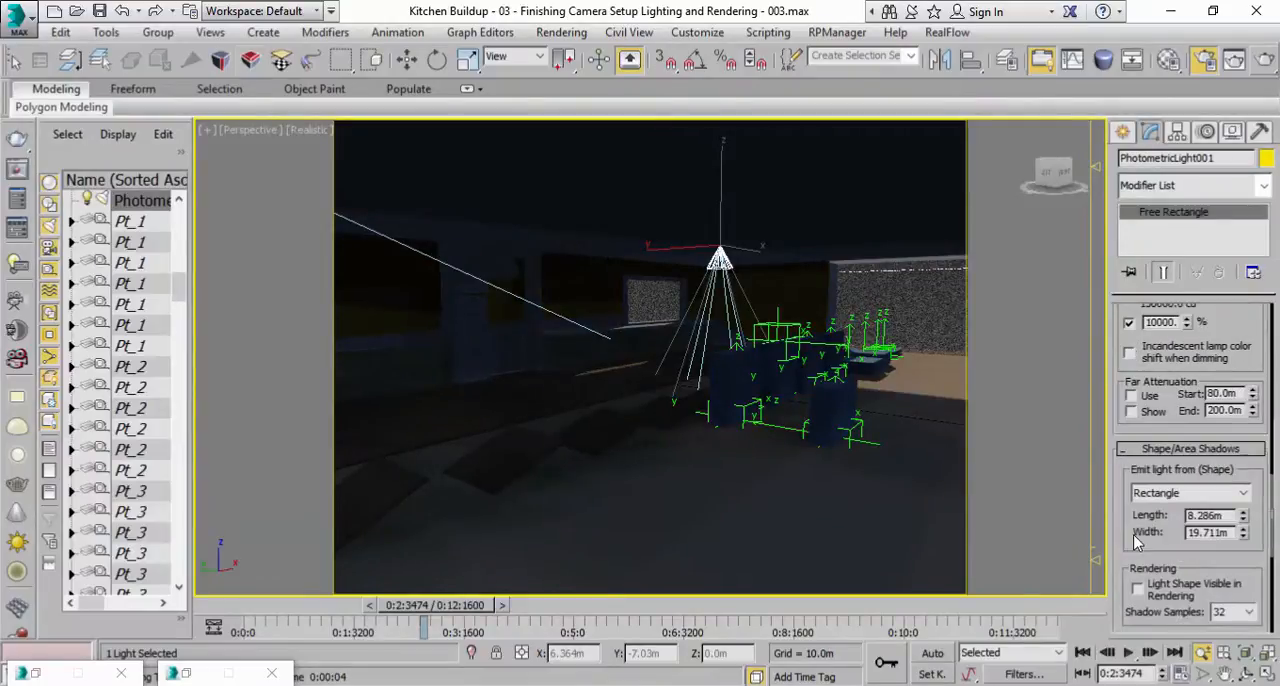
drag(1275, 512, 1265, 413)
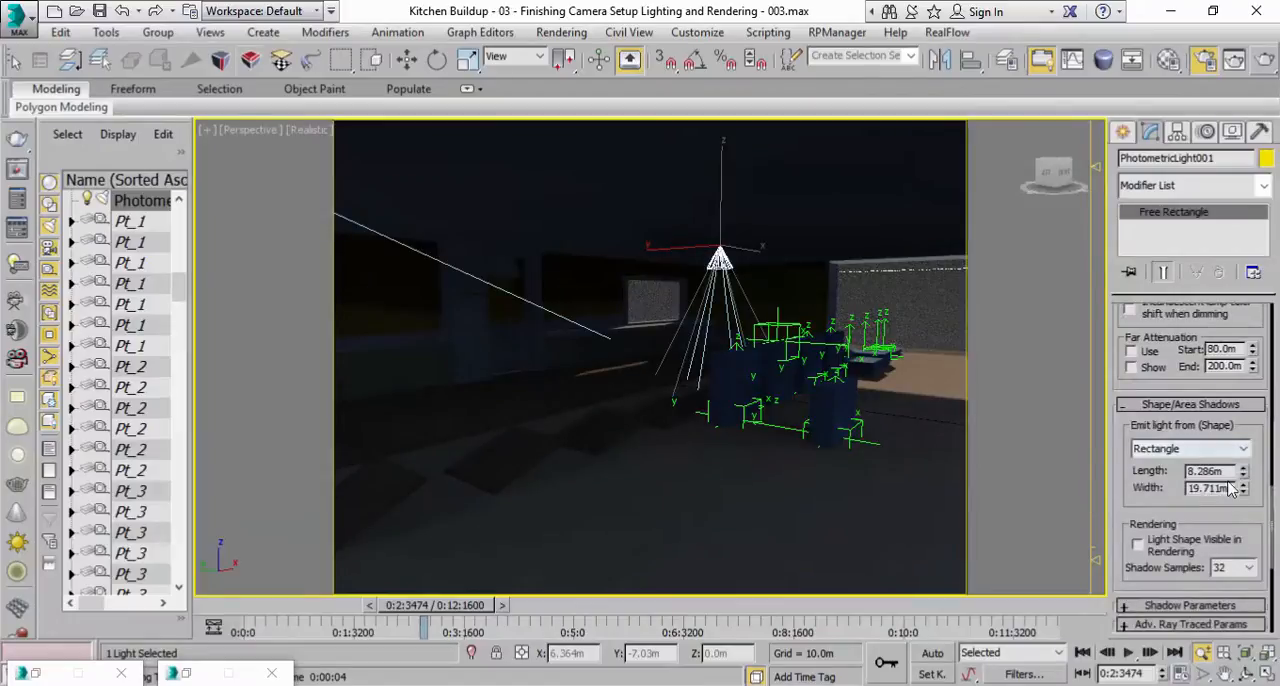
mouse_move(1241, 477)
mouse_down()
mouse_move(1240, 375)
mouse_move(1242, 470)
mouse_up()
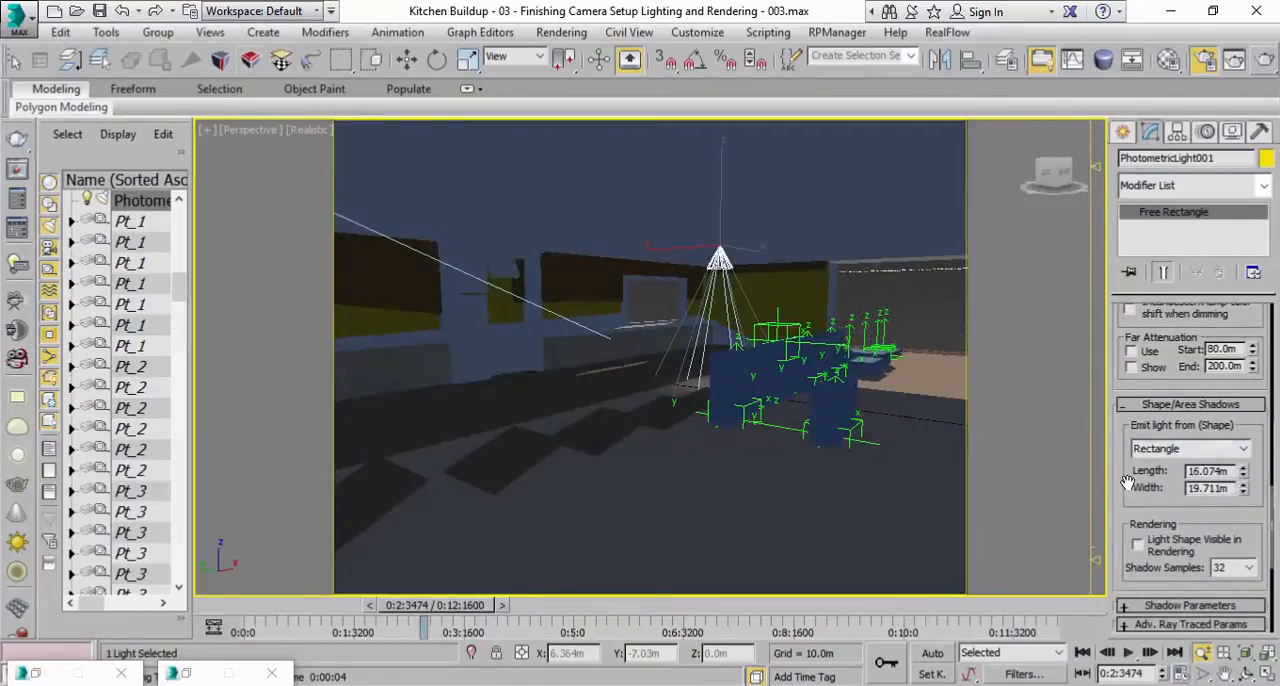
Widen the photometric light's spotlight cone to a hotspot of 163.0 and a falloff of 179.5.
scroll(1128, 483, up, 5)
scroll(1147, 455, up, 4)
scroll(1168, 497, up, 2)
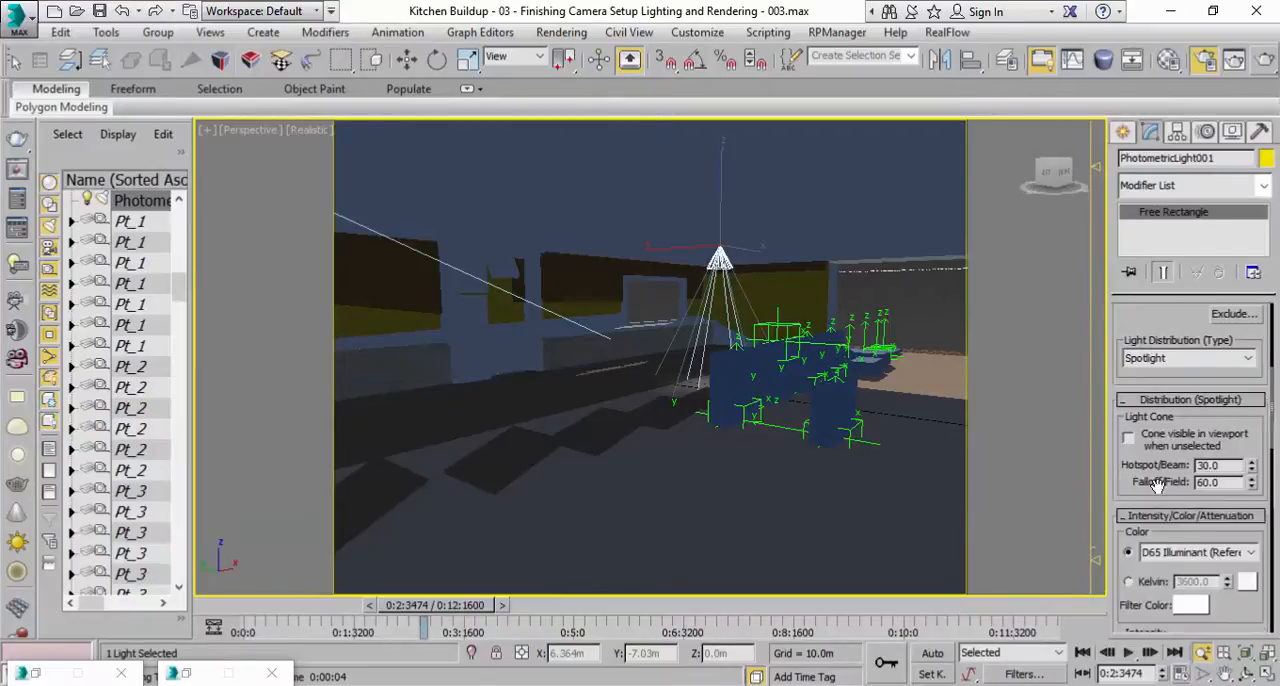
scroll(1200, 525, up, 2)
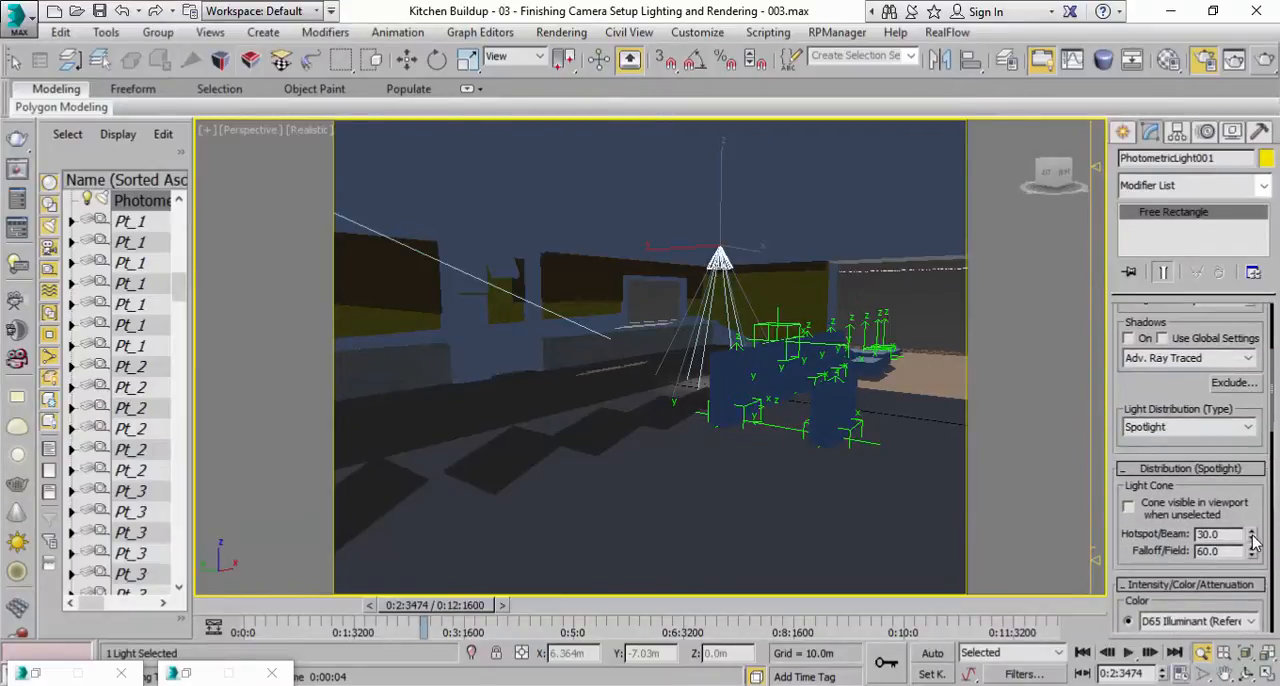
drag(1249, 558, 1197, 412)
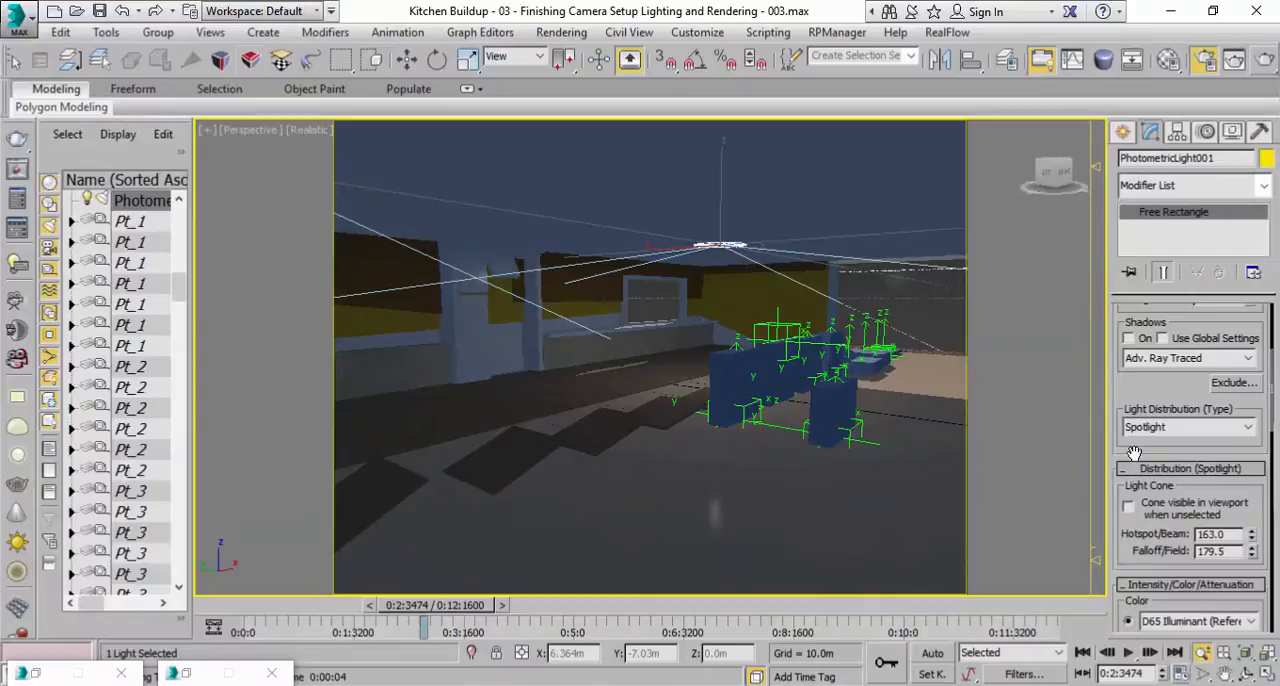
Set the photometric light's dimming to 50000 %.
scroll(1136, 445, up, 3)
scroll(1145, 400, down, 6)
scroll(1147, 389, down, 2)
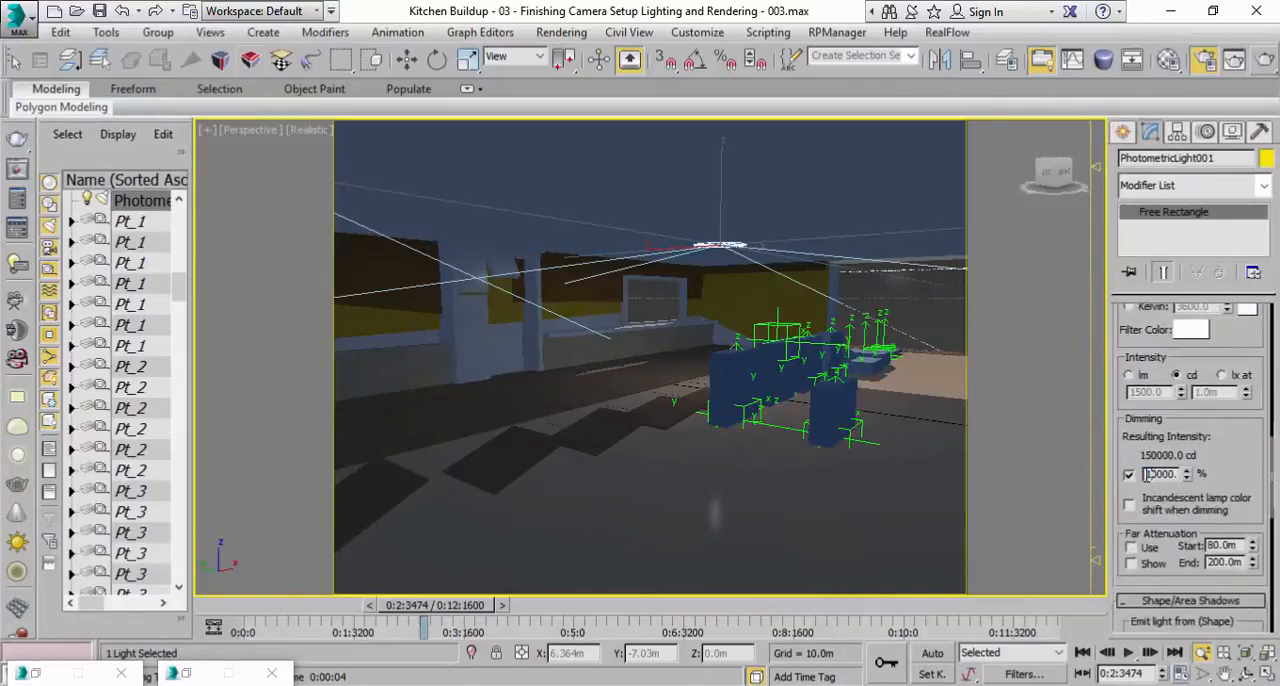
text(5)
key(Return)
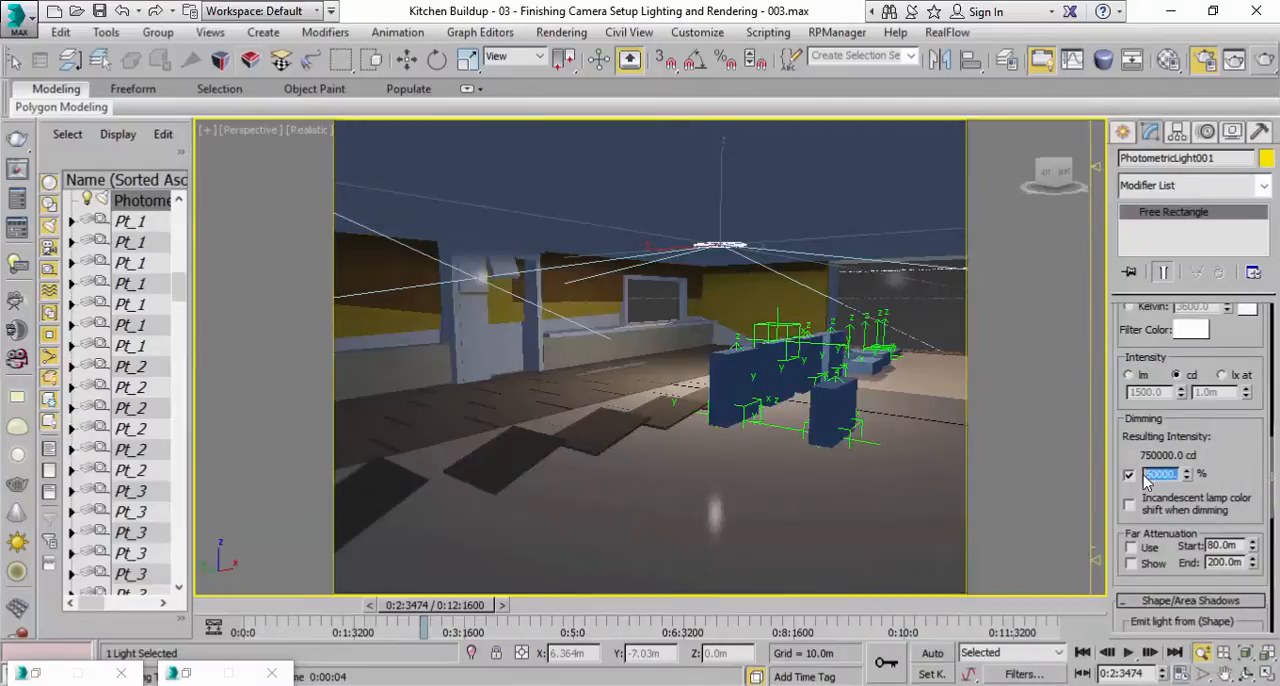
Run a test render of the perspective view at 50000 % dimming, cancel it partway and close the render window.
click(1127, 441)
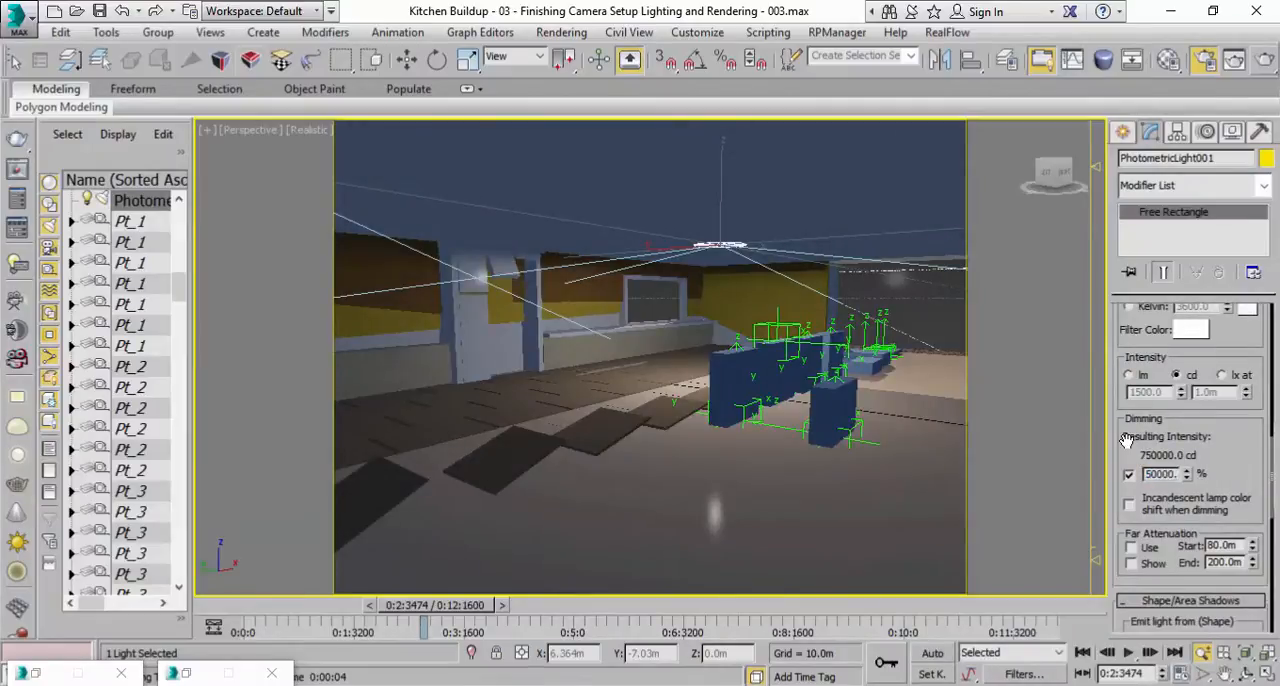
click(1265, 61)
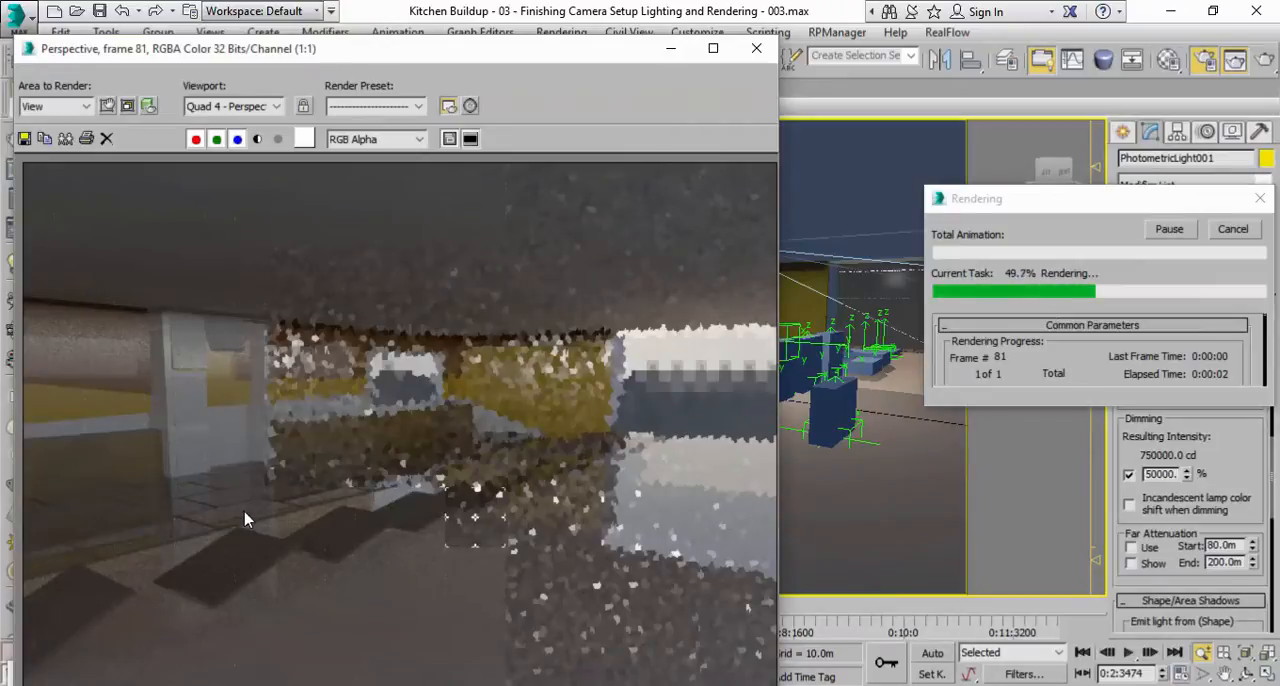
click(1233, 229)
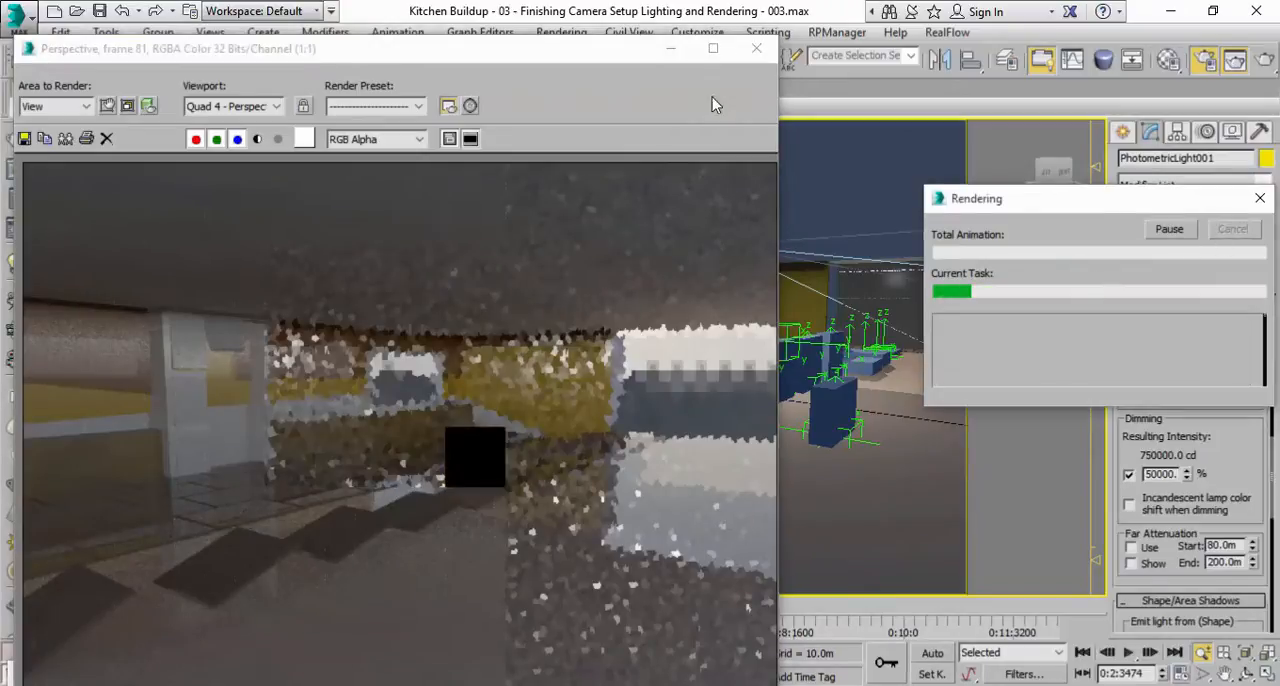
click(756, 48)
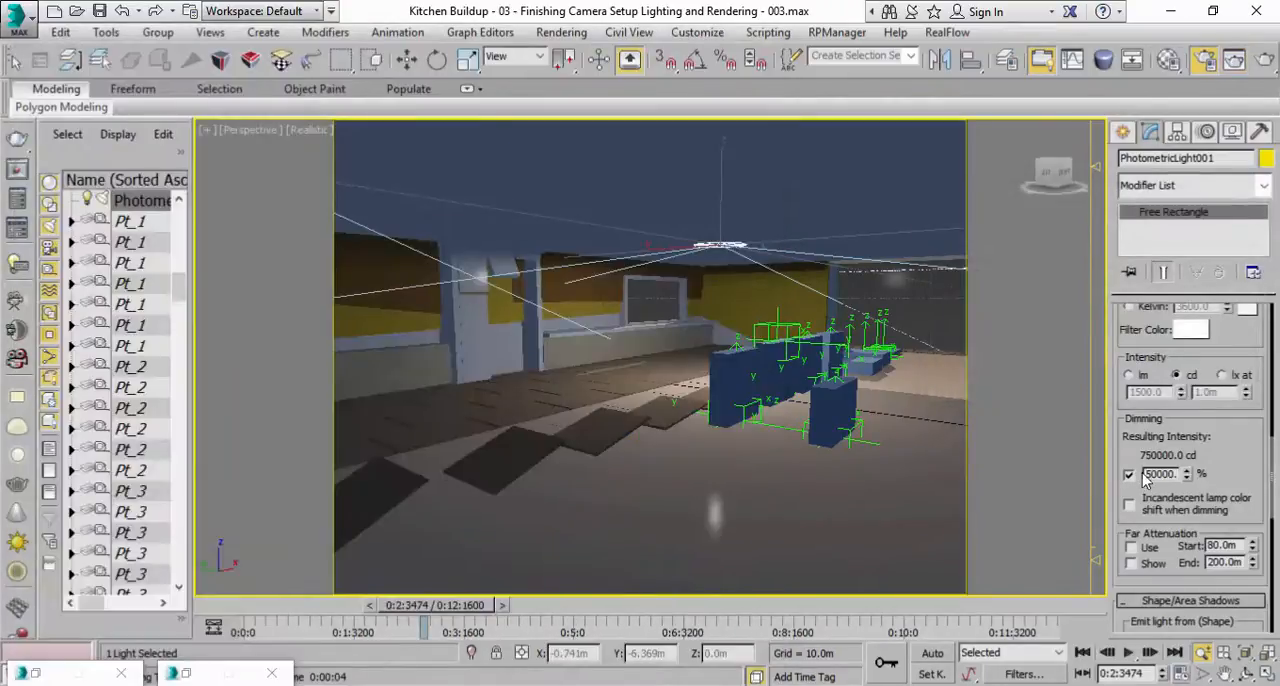
Set the photometric light's dimming to 150000 %.
click(1148, 475)
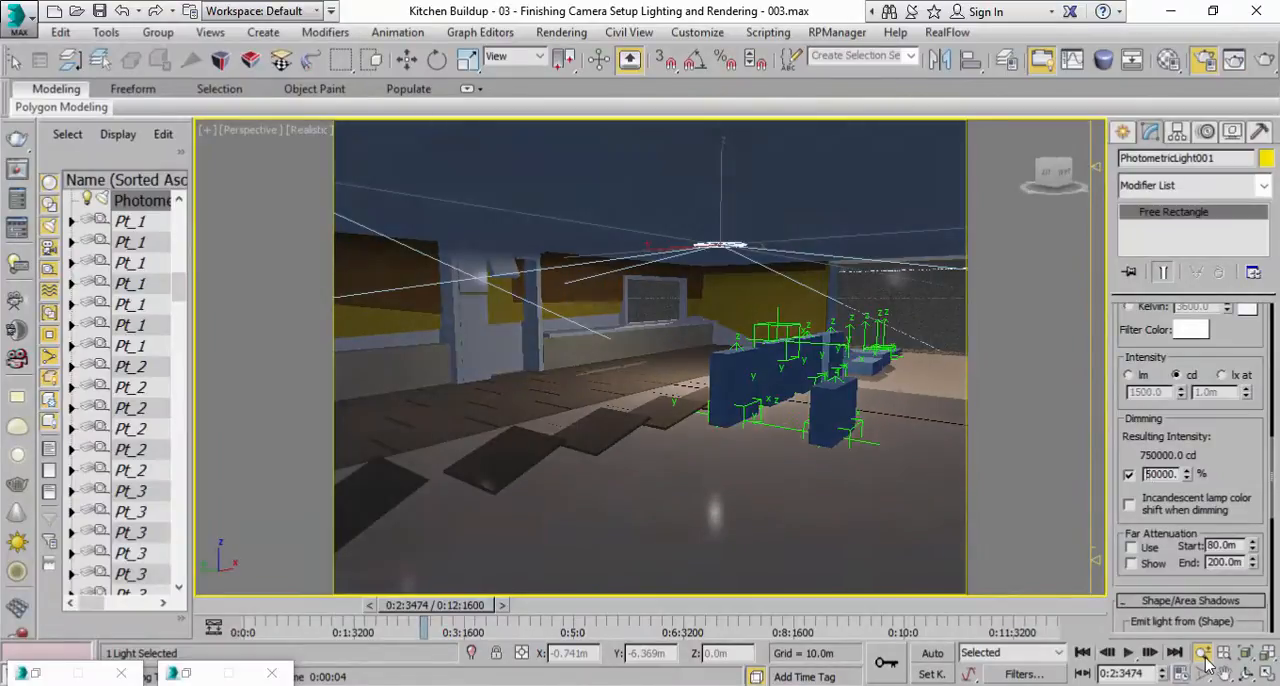
text(1)
key(Return)
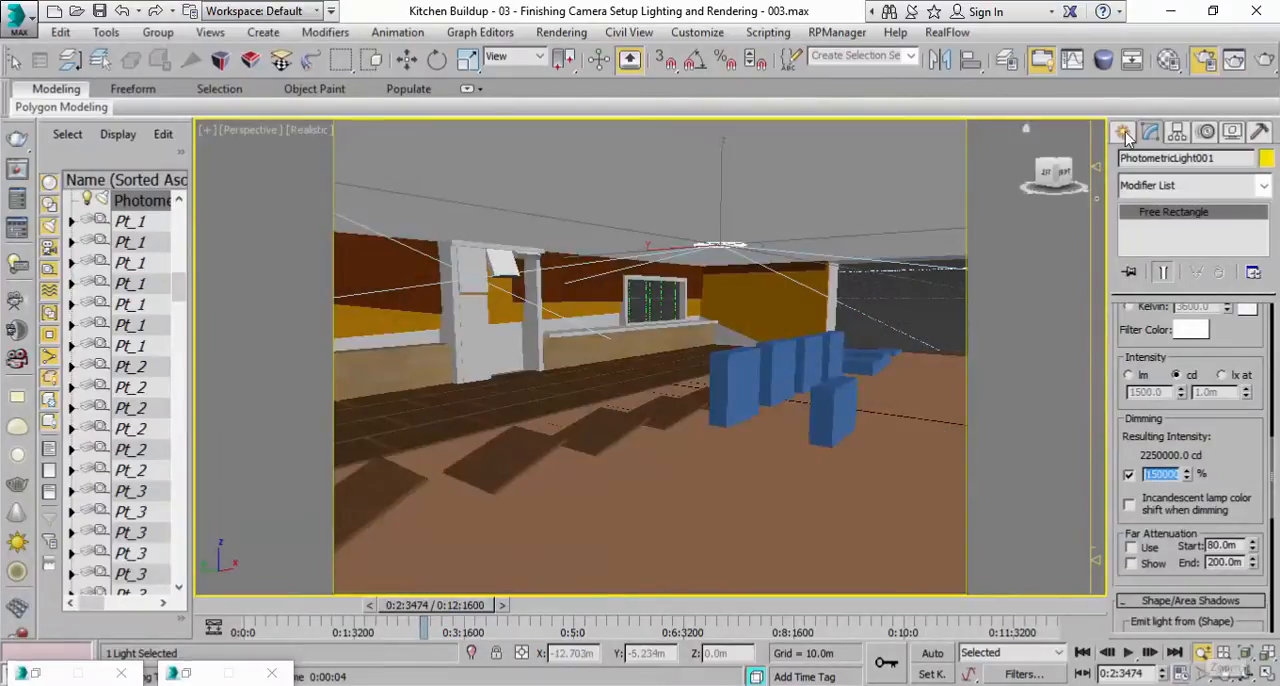
Test render the perspective view with the 150000 % light, inspect the wall area up close, and cancel and close the render.
click(1266, 68)
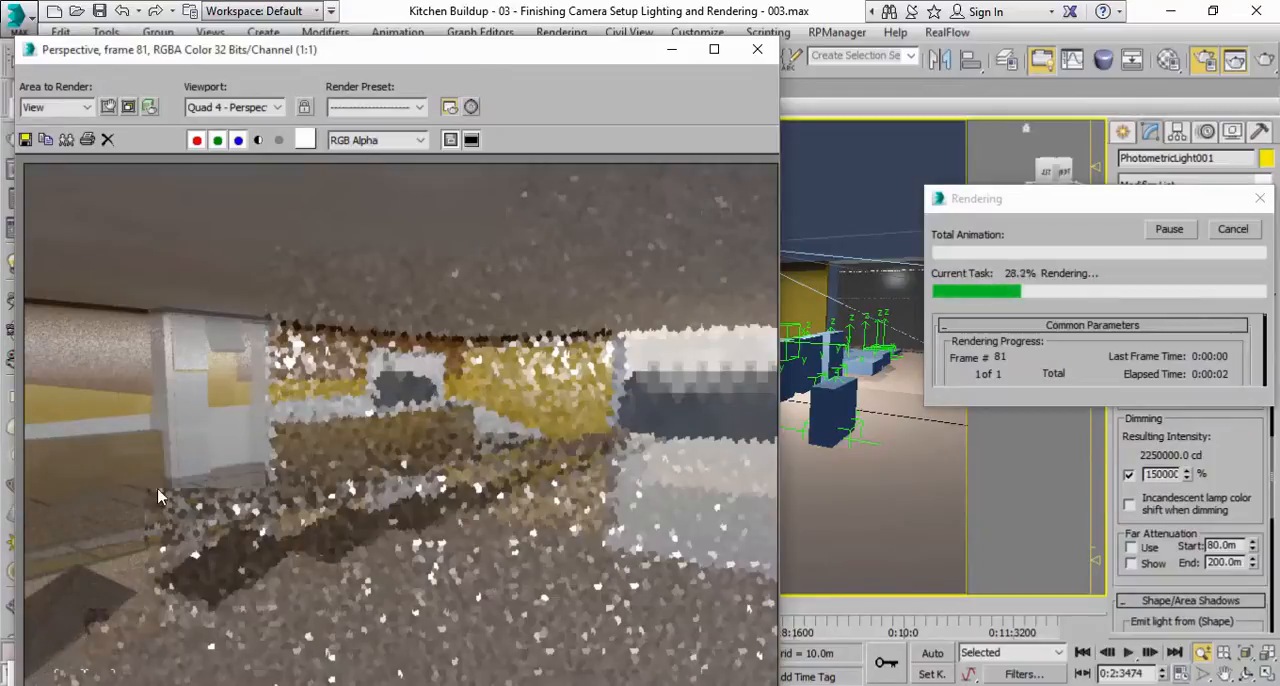
drag(453, 60, 578, 44)
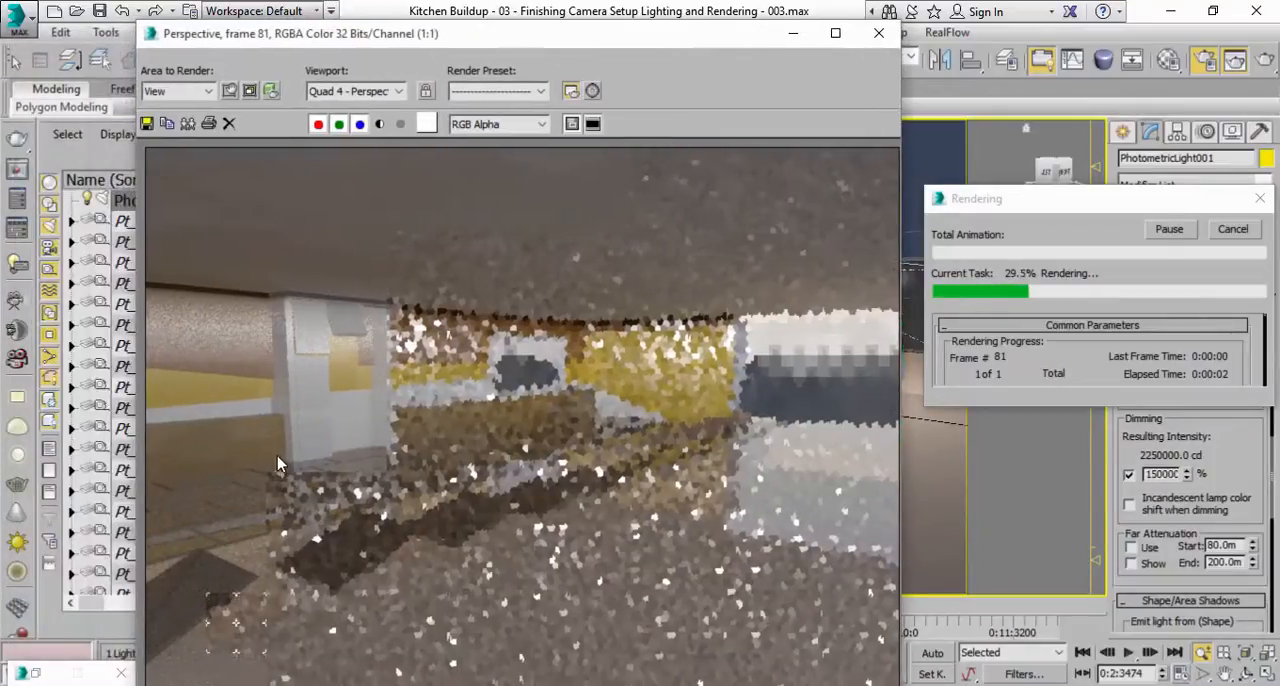
scroll(281, 432, up, 1)
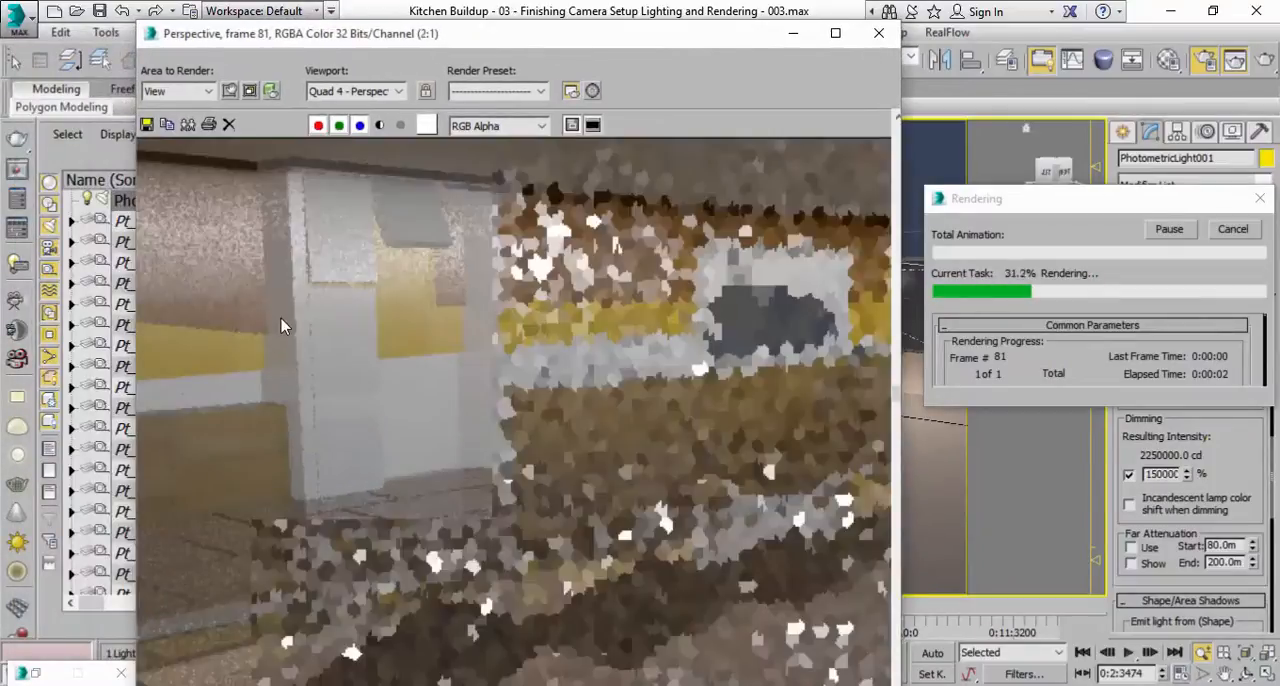
scroll(281, 324, down, 1)
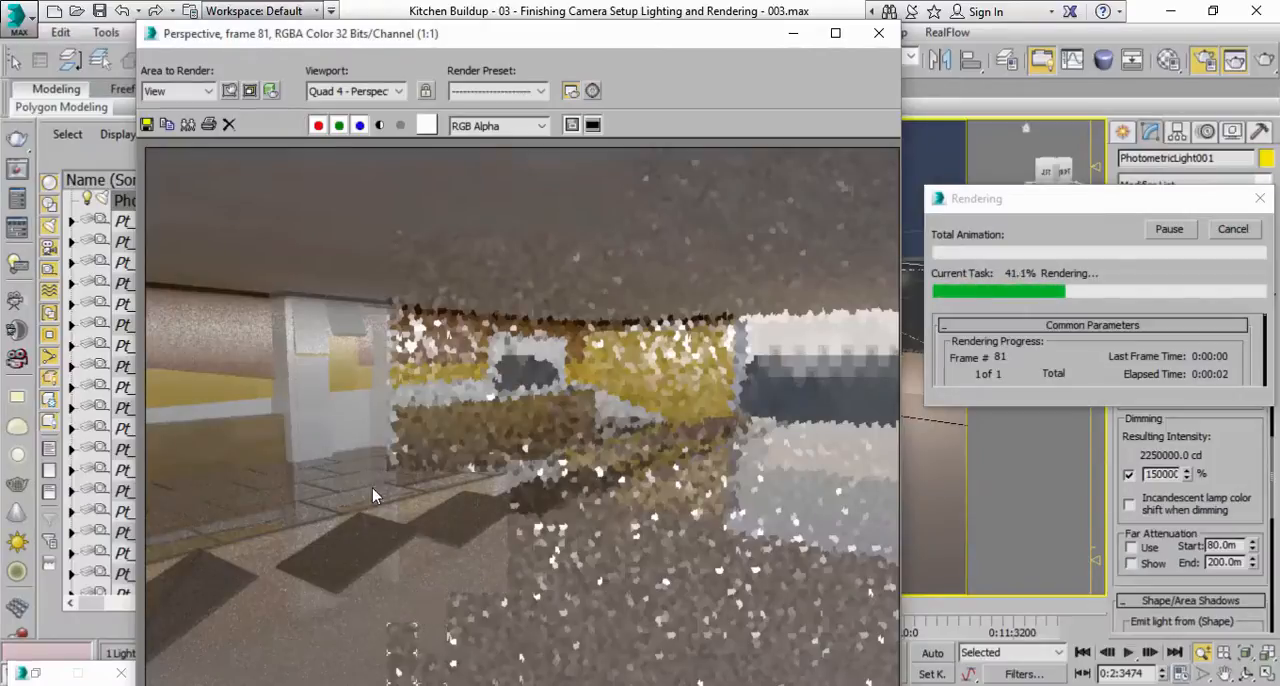
click(1232, 229)
click(878, 33)
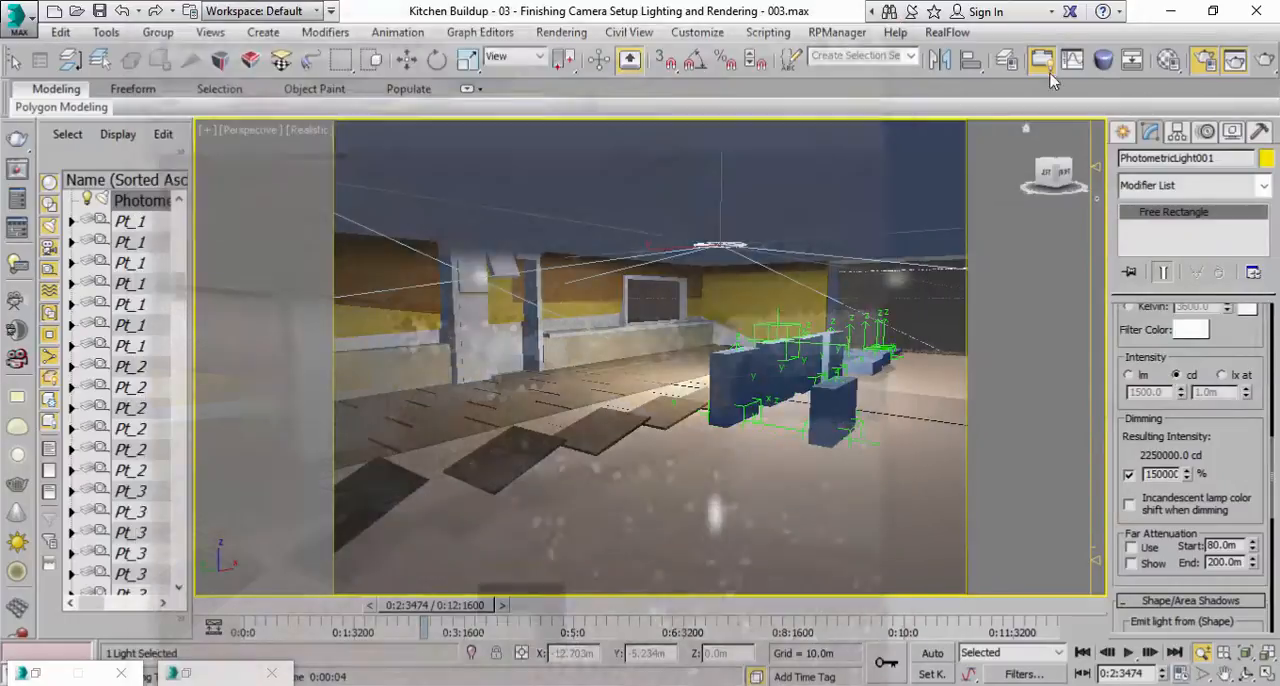
Open the Material Editor and review the main parameters of the Wood and Plate materials.
click(1166, 63)
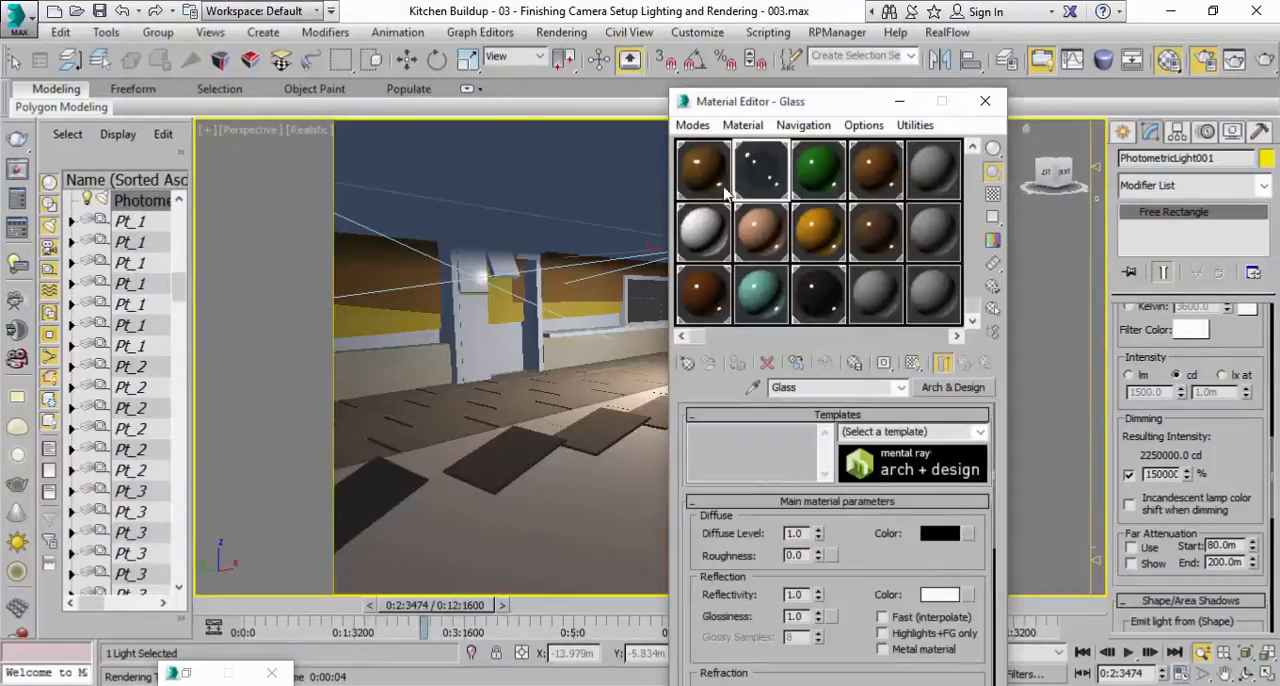
click(719, 196)
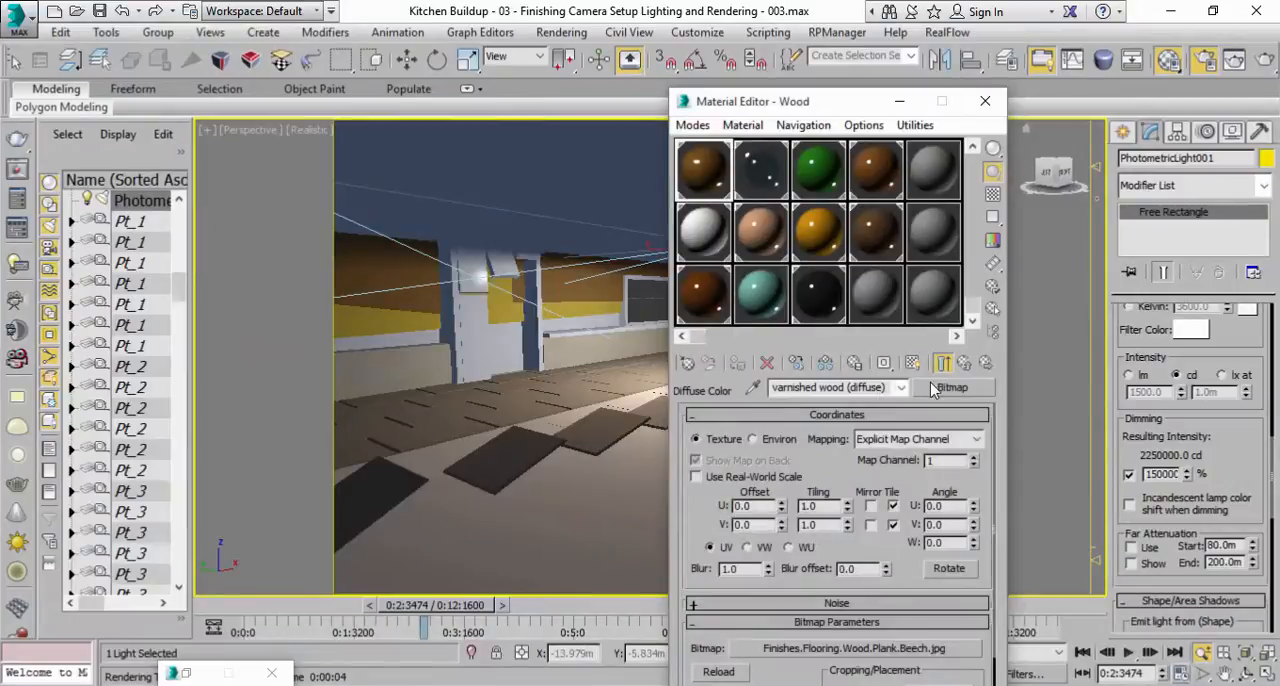
click(964, 364)
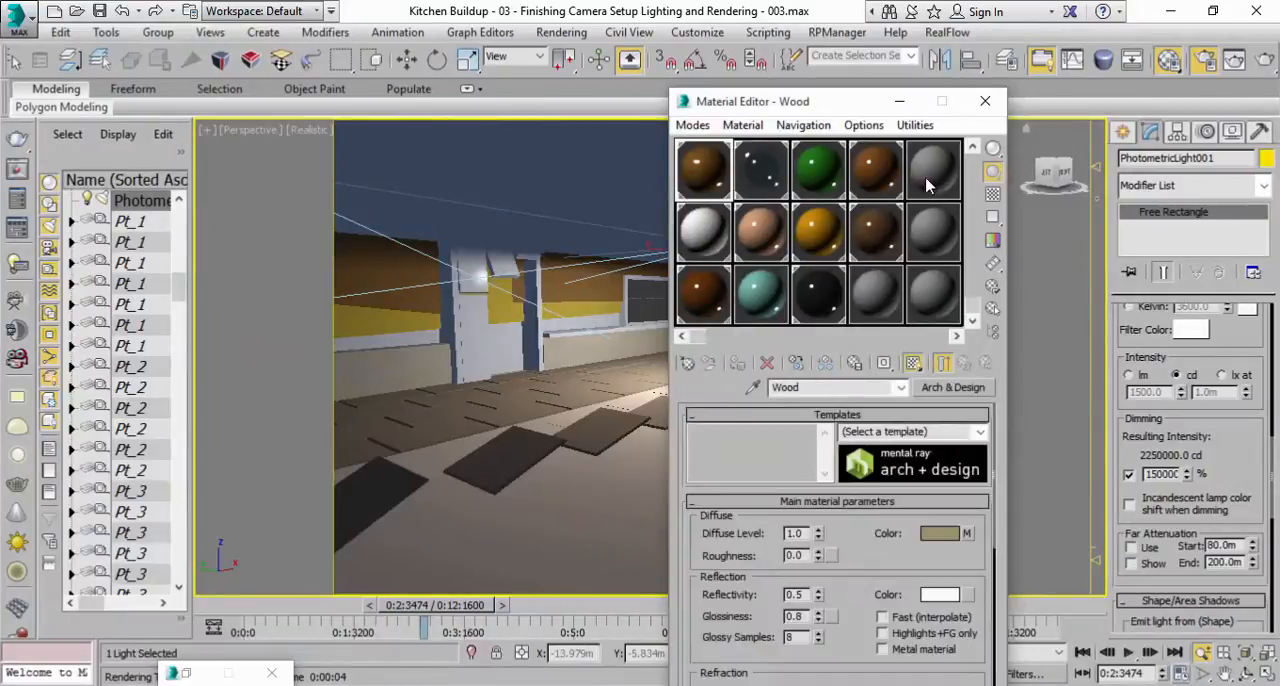
click(884, 152)
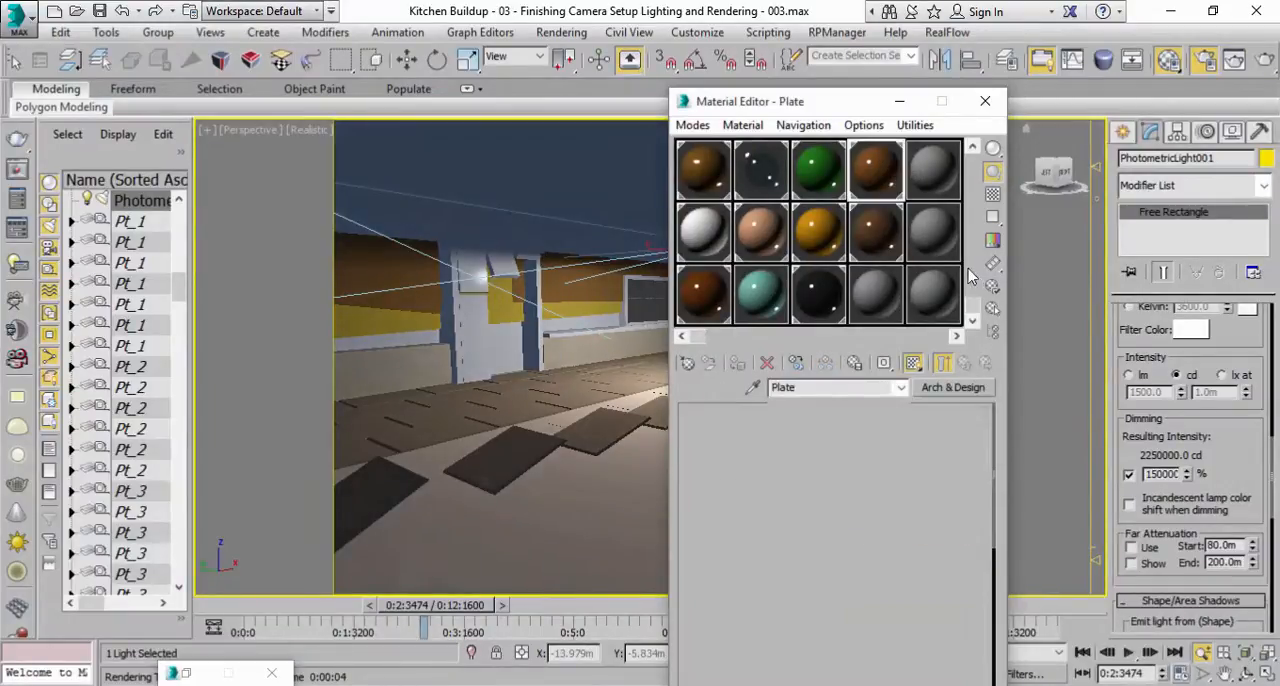
click(722, 192)
Select the Wall Animated B material and open its sample sphere in an enlarged preview window.
click(703, 292)
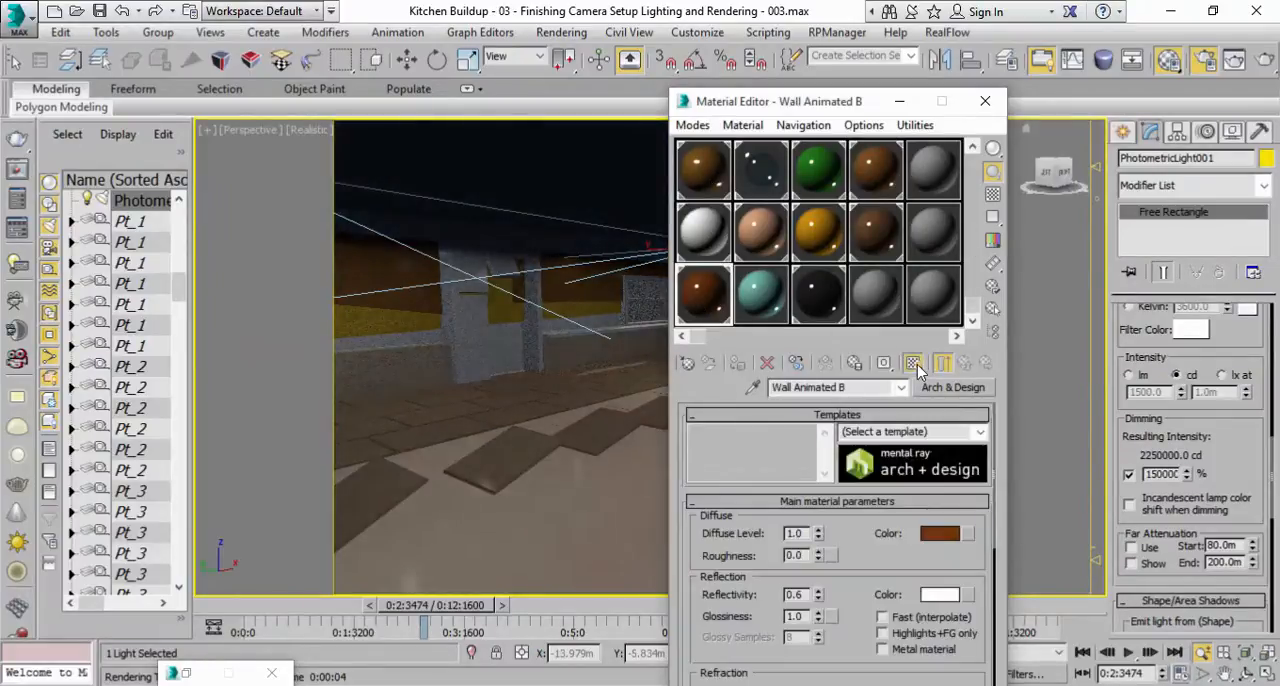
click(950, 535)
drag(546, 186, 546, 134)
click(694, 283)
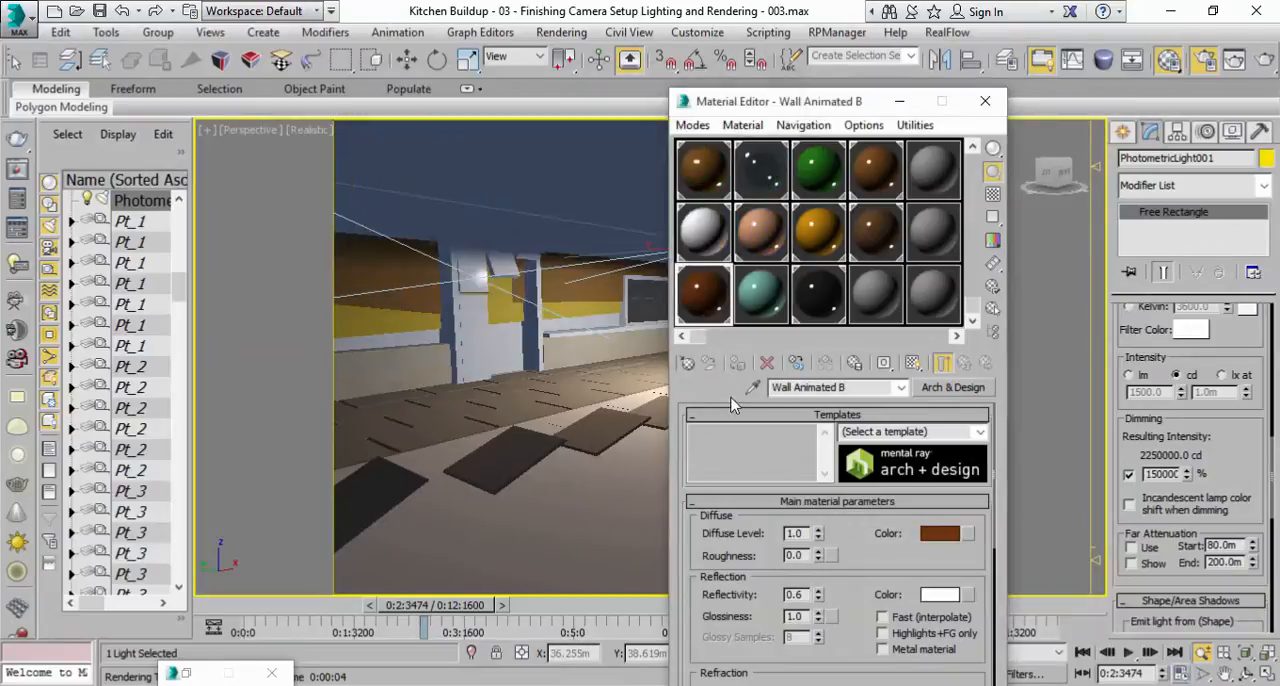
double_click(704, 296)
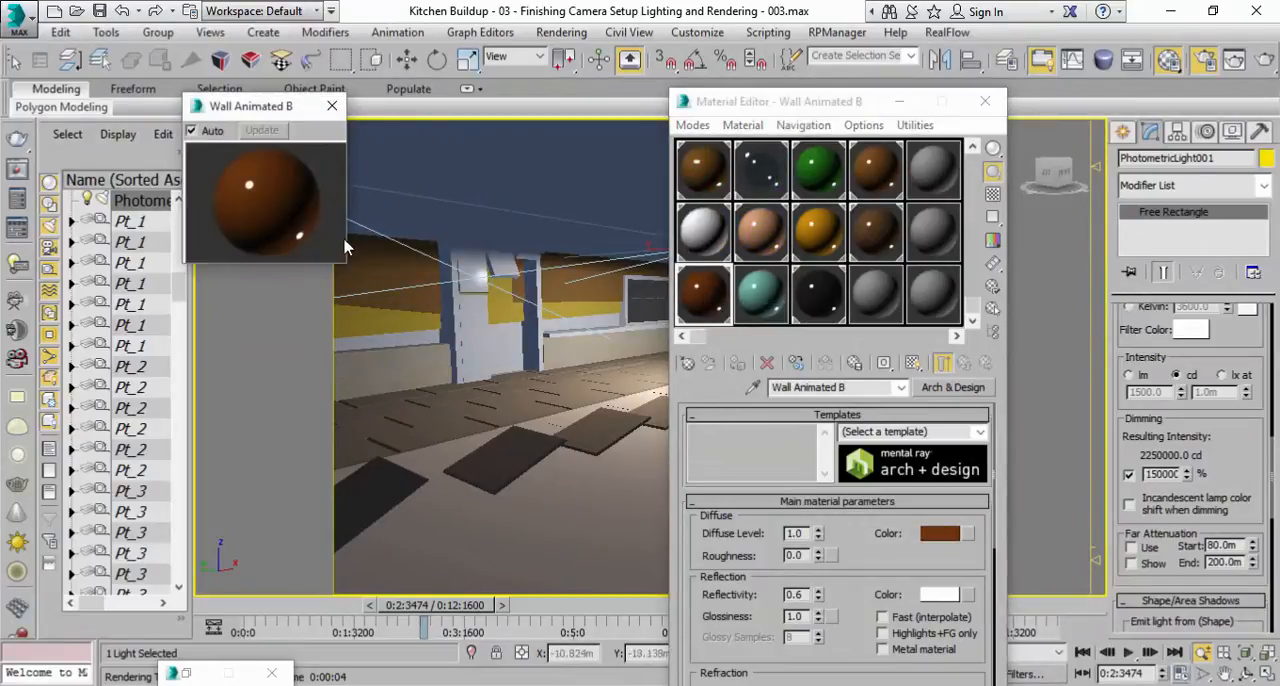
drag(345, 263, 548, 465)
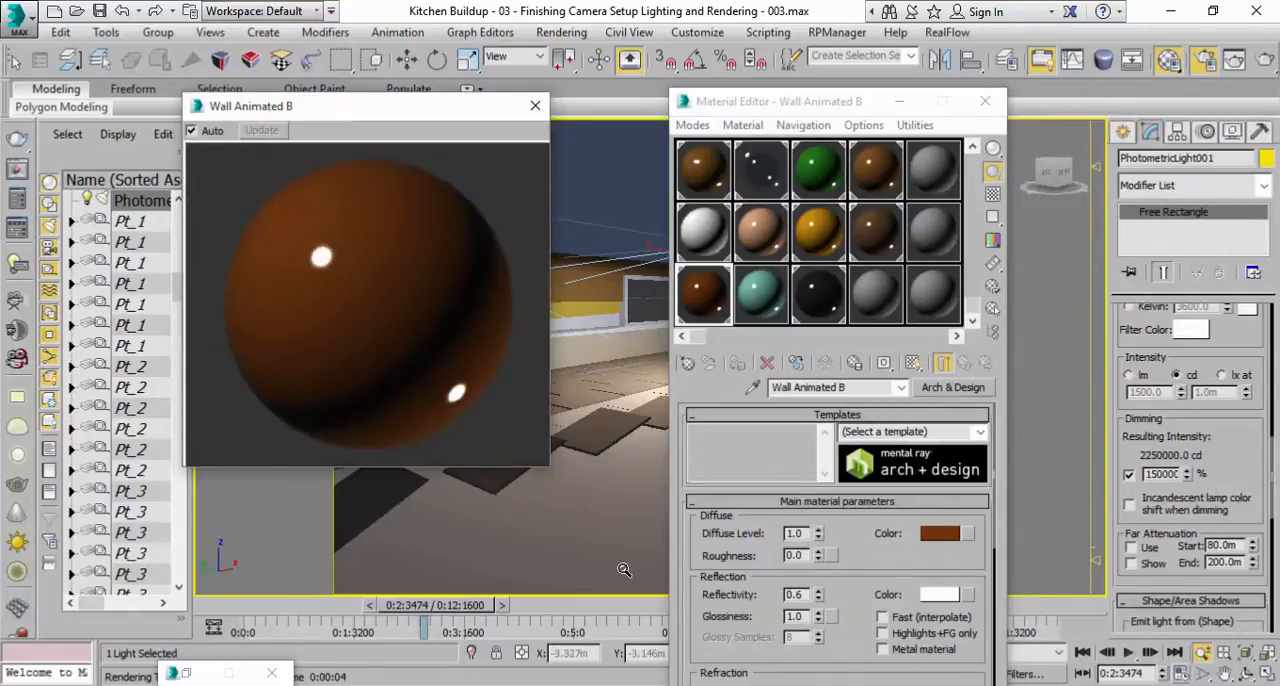
Set the reflection glossiness of the Wall Animated B material to 0.4.
drag(743, 645, 773, 525)
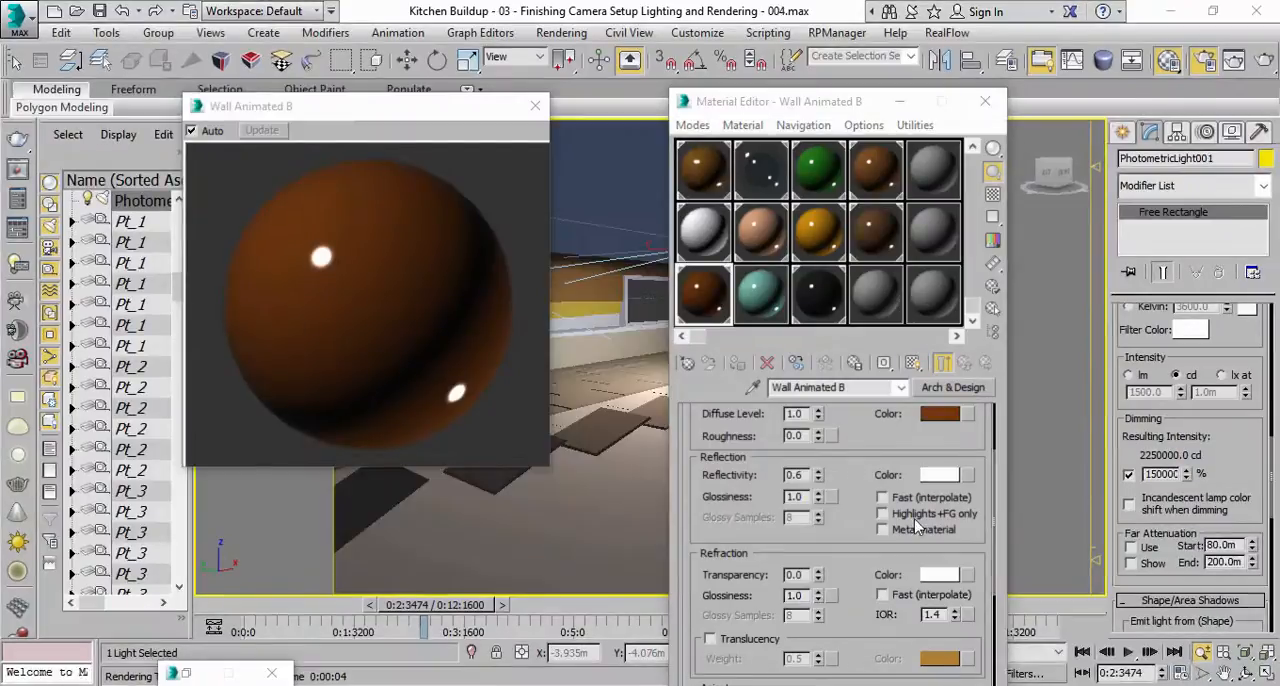
double_click(795, 497)
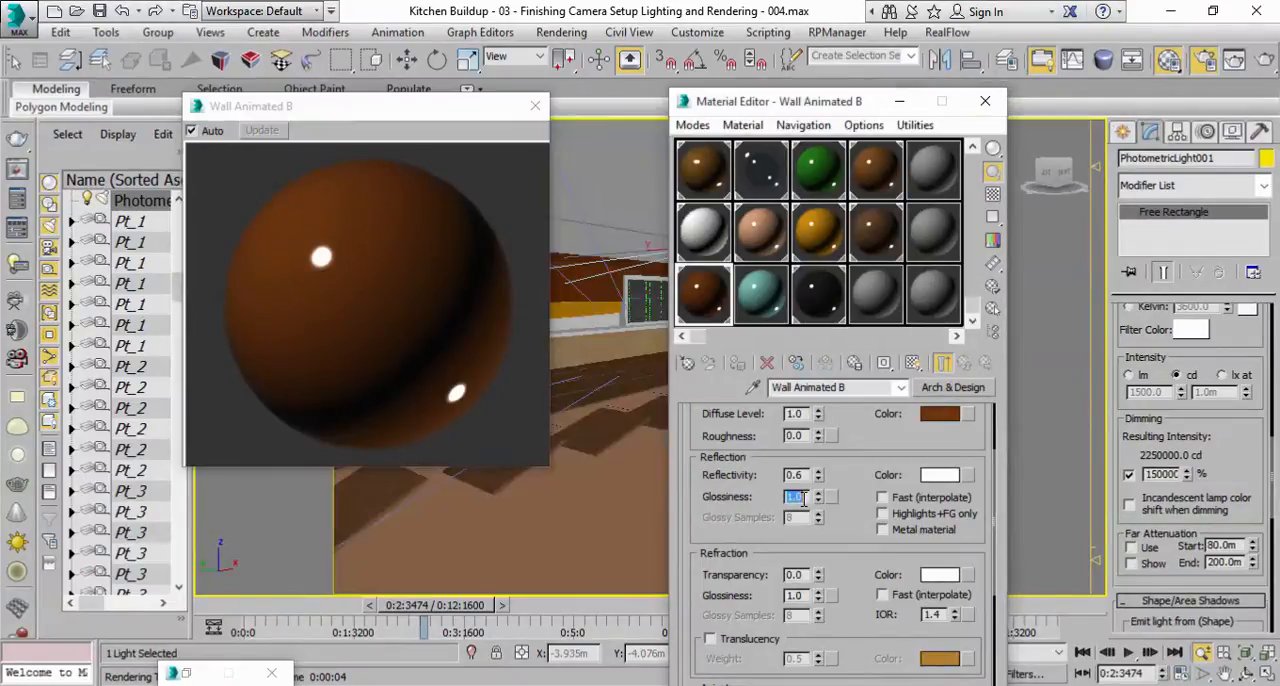
text(0.)
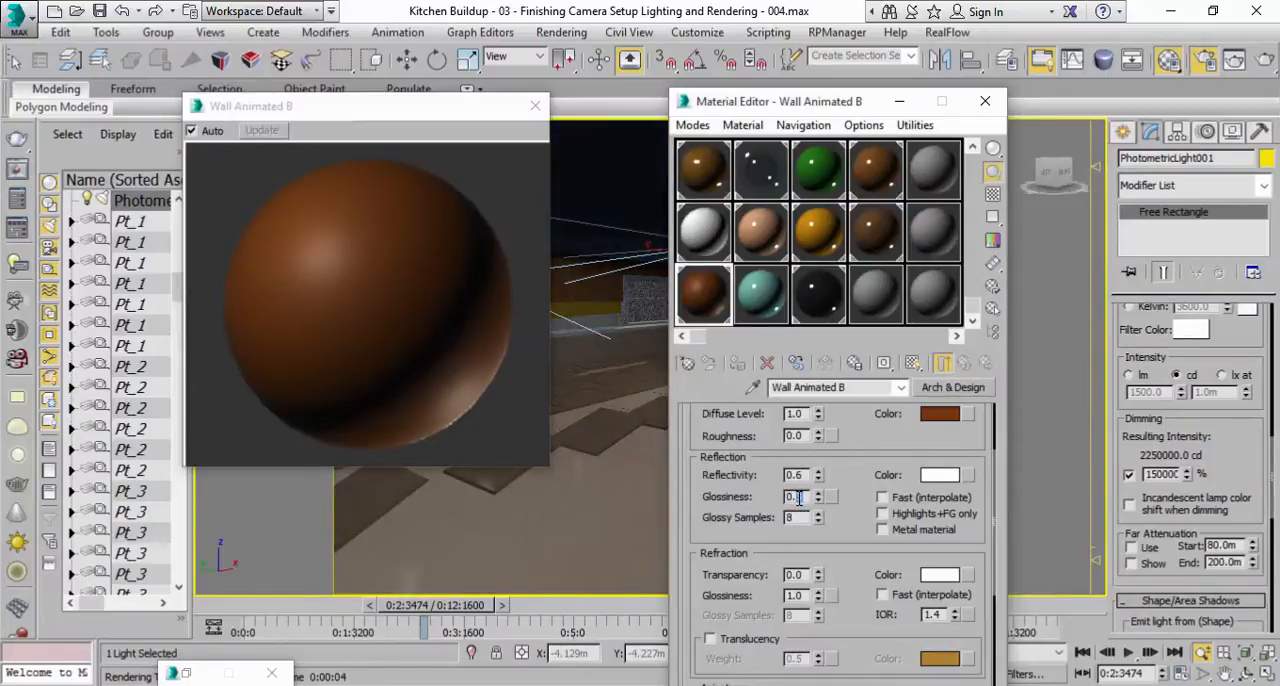
key(Return)
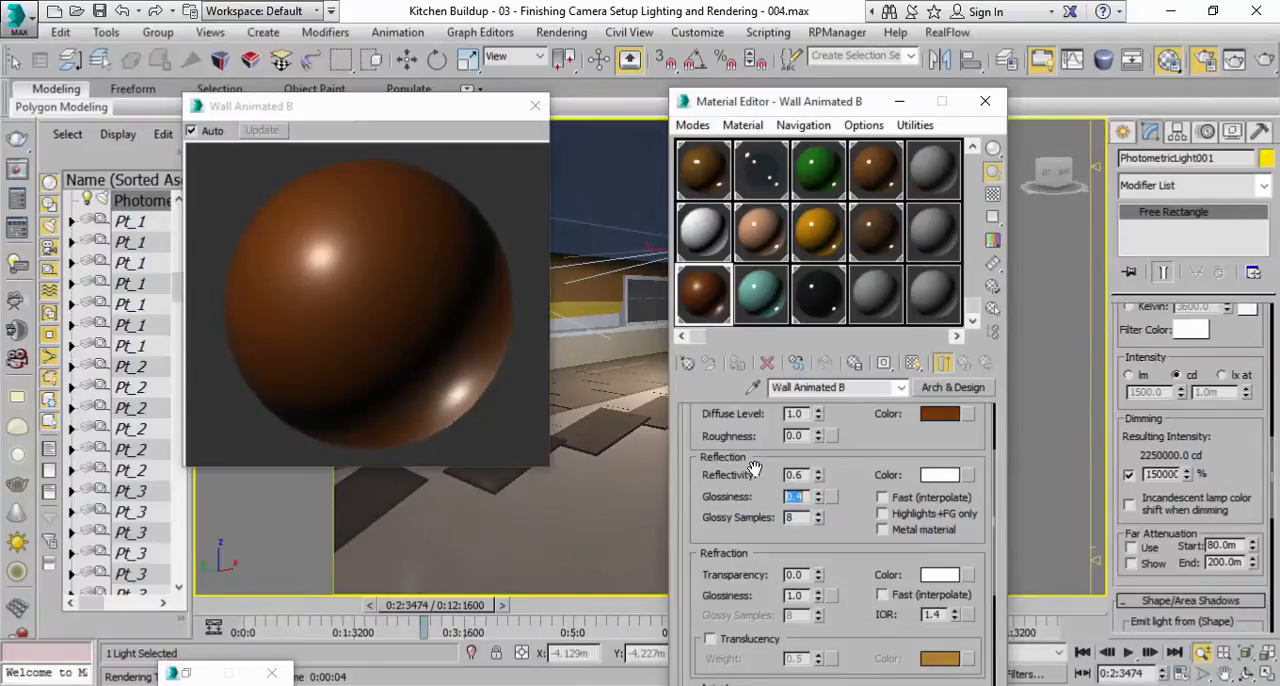
Set the Wood material's reflection glossiness to 0.4 and its glossy samples to 64.
click(703, 170)
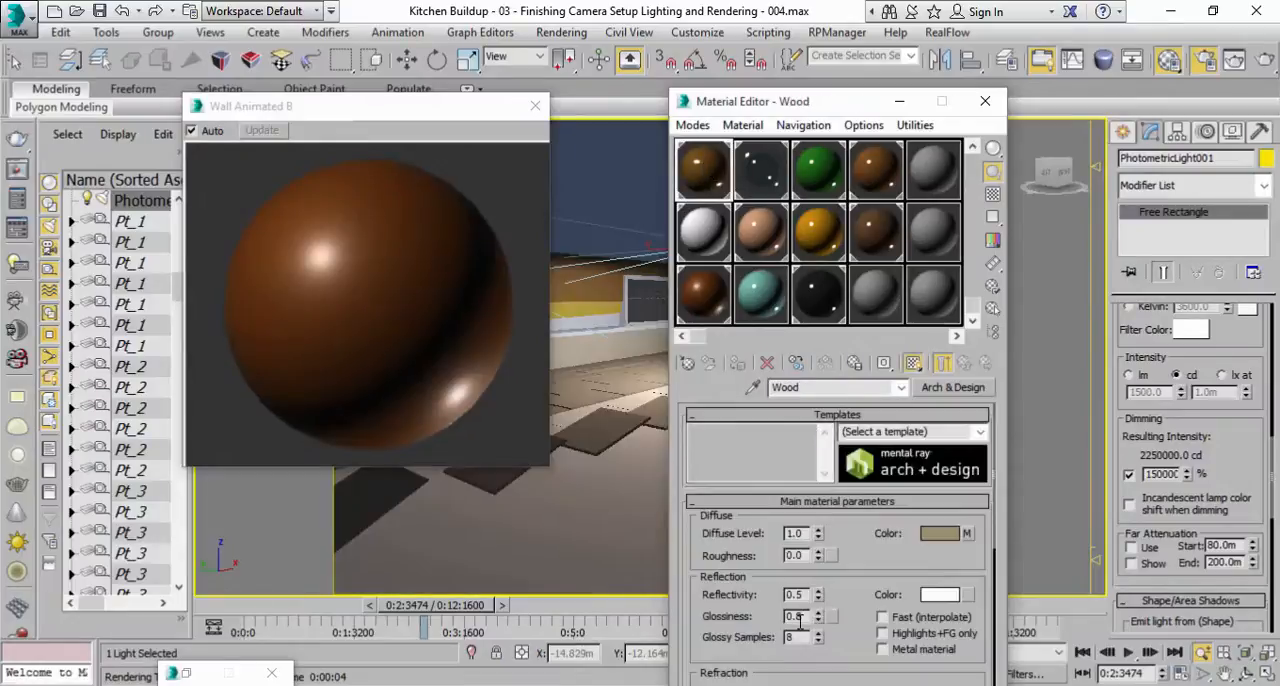
text(4)
key(Return)
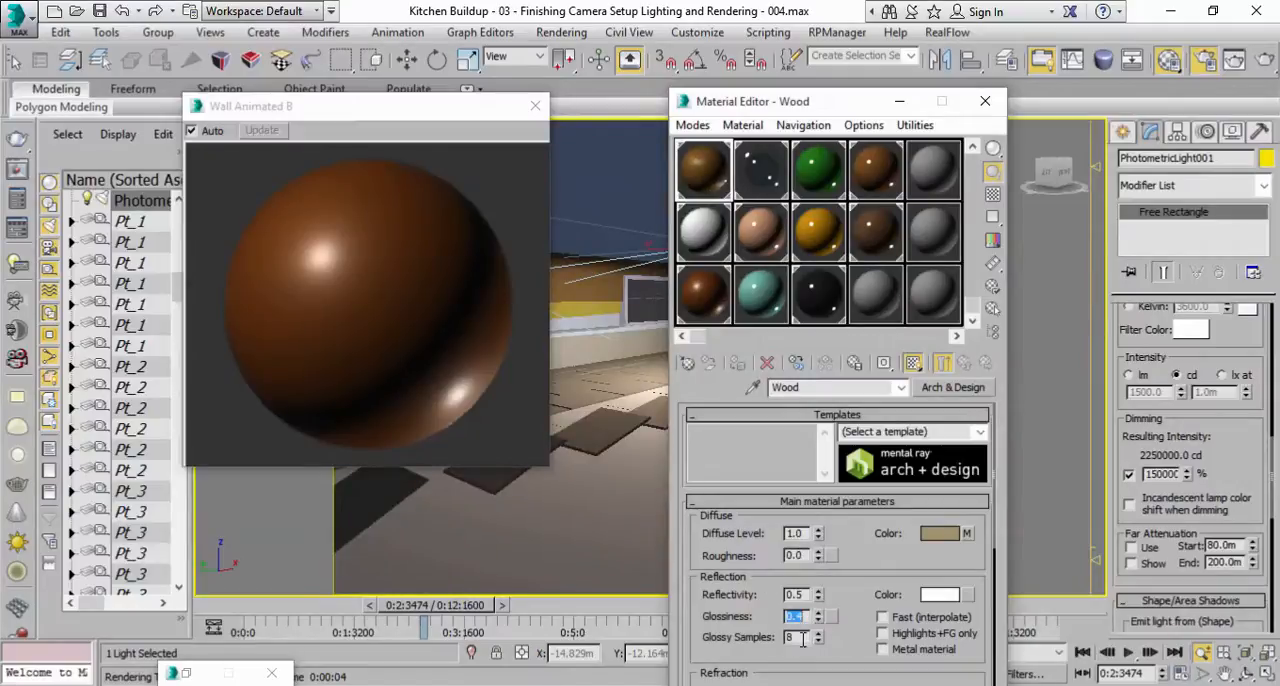
drag(763, 637, 757, 582)
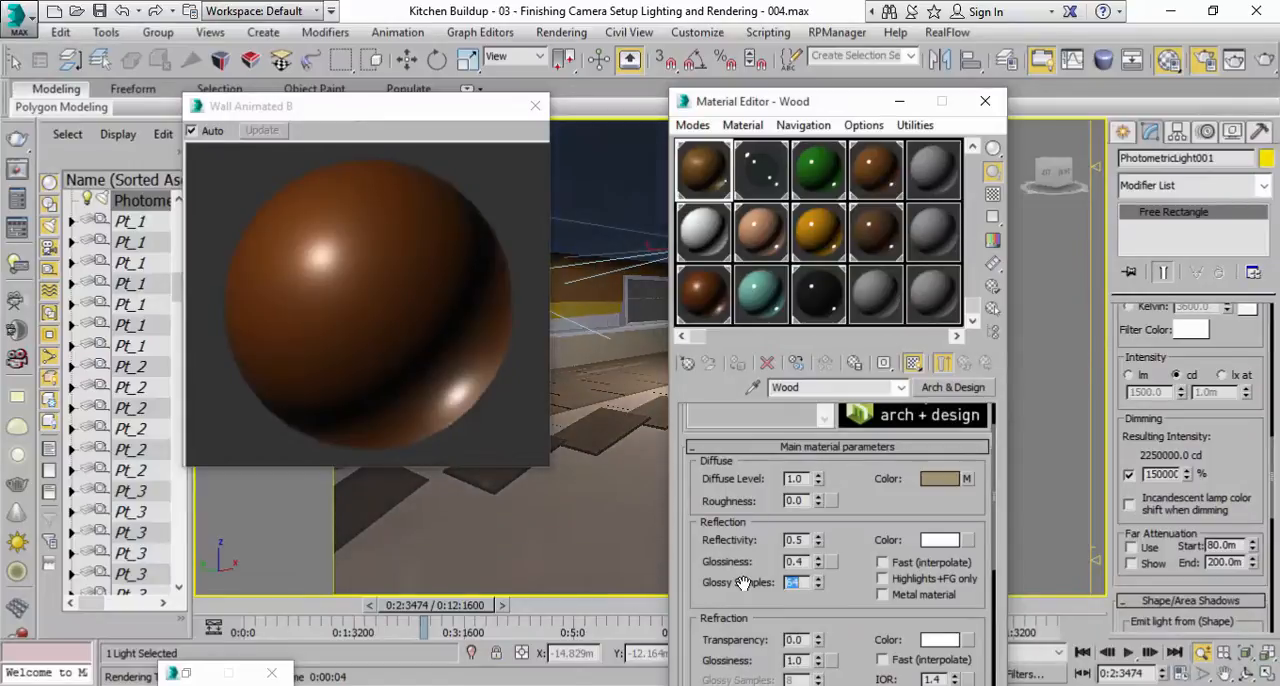
Lower the Wood material's glossy samples and change the Drawer material's diffuse color to olive yellow (about 0.561, 0.478, 0.098).
text(3)
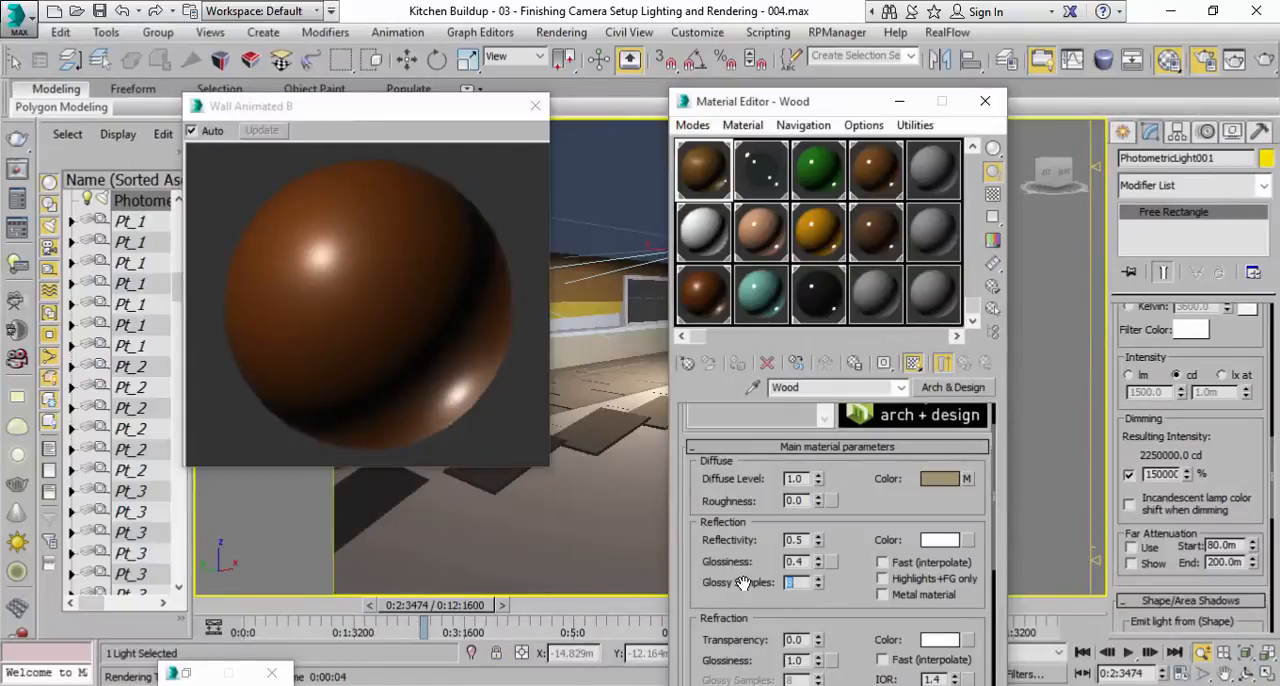
click(818, 170)
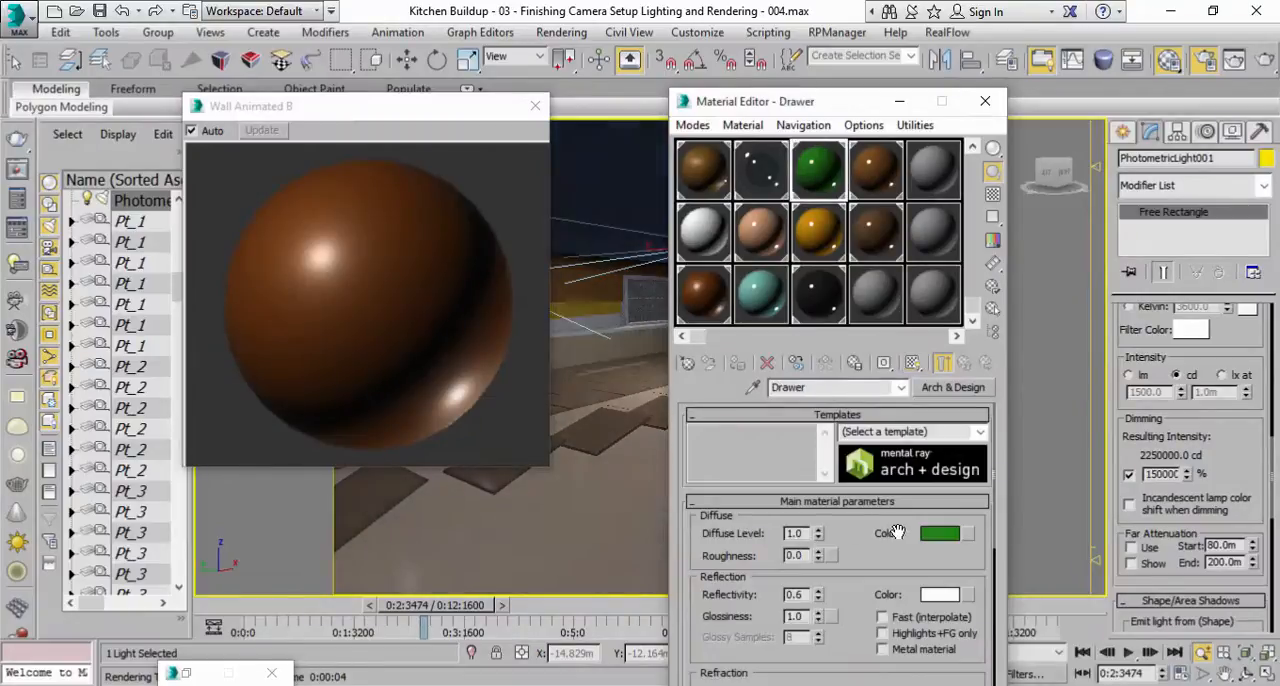
click(937, 536)
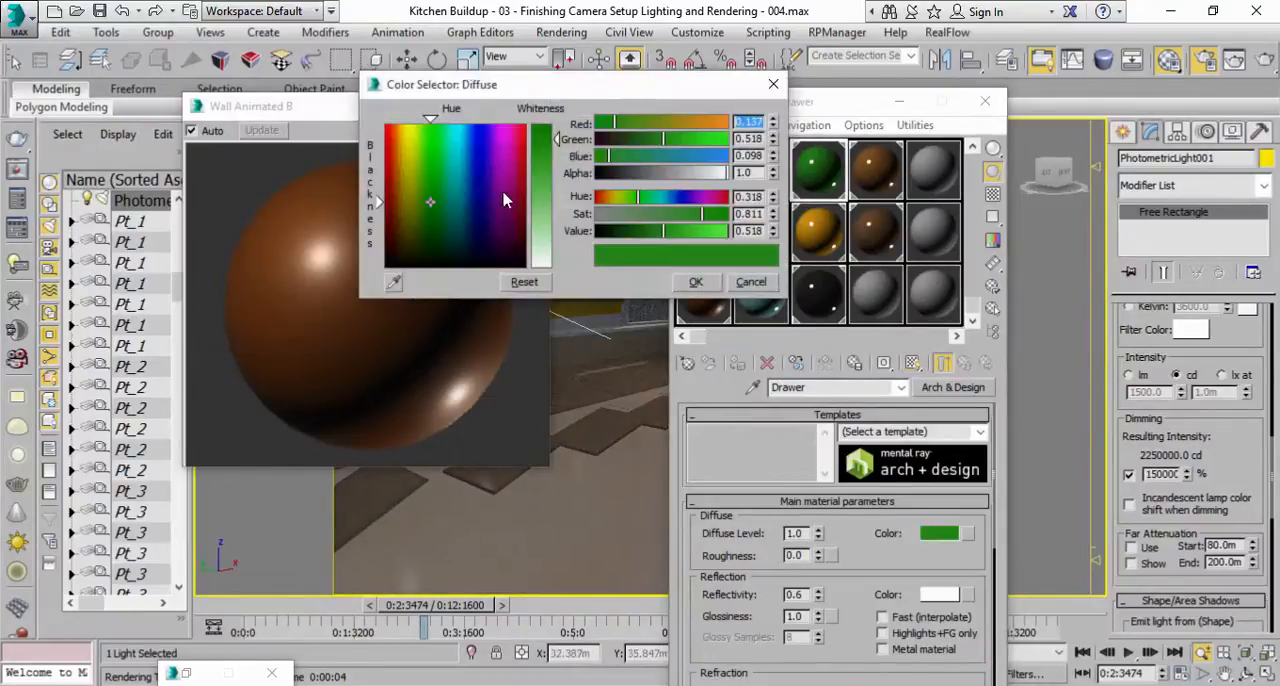
drag(425, 207, 405, 196)
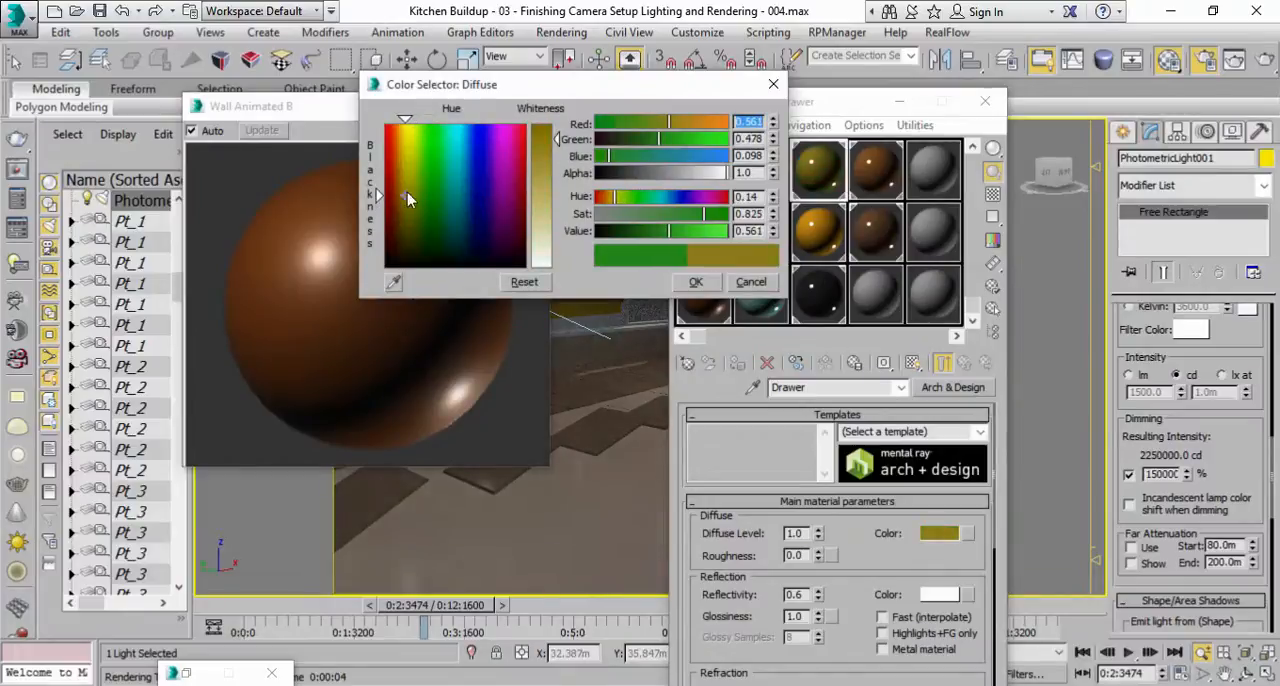
click(681, 284)
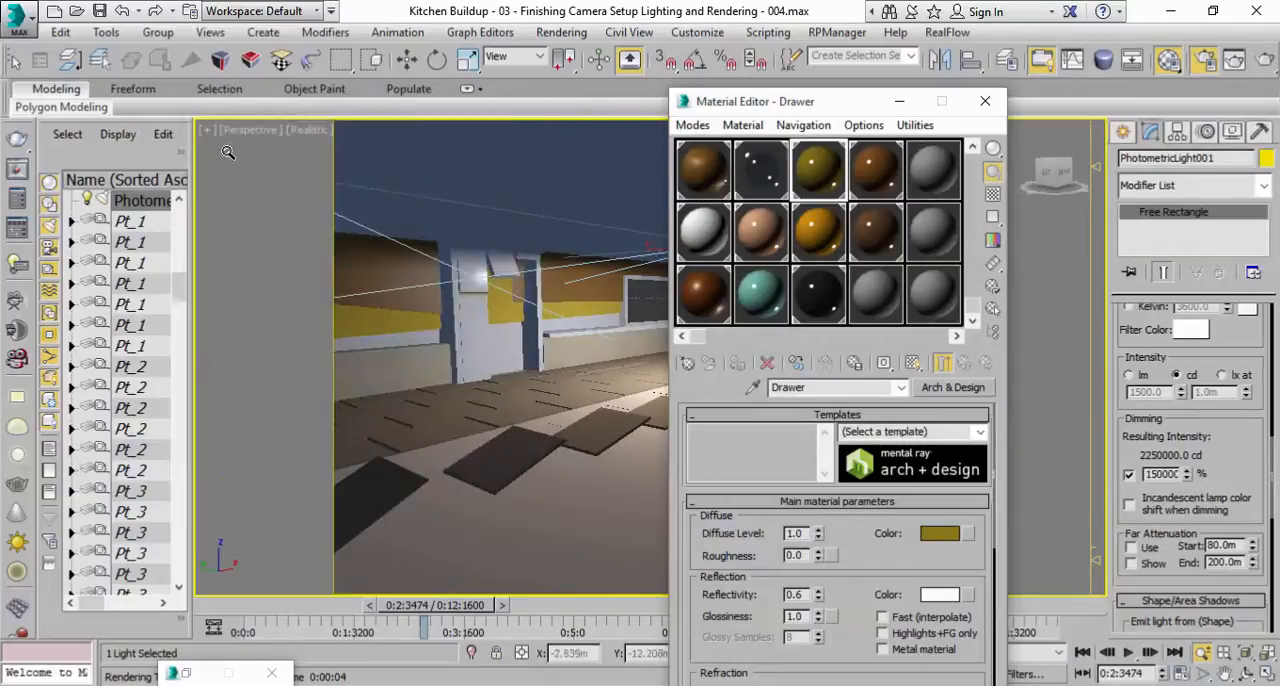
Scrub the timeline to 0:11:1751 and frame the assembled kitchen interior in the perspective viewport.
click(260, 130)
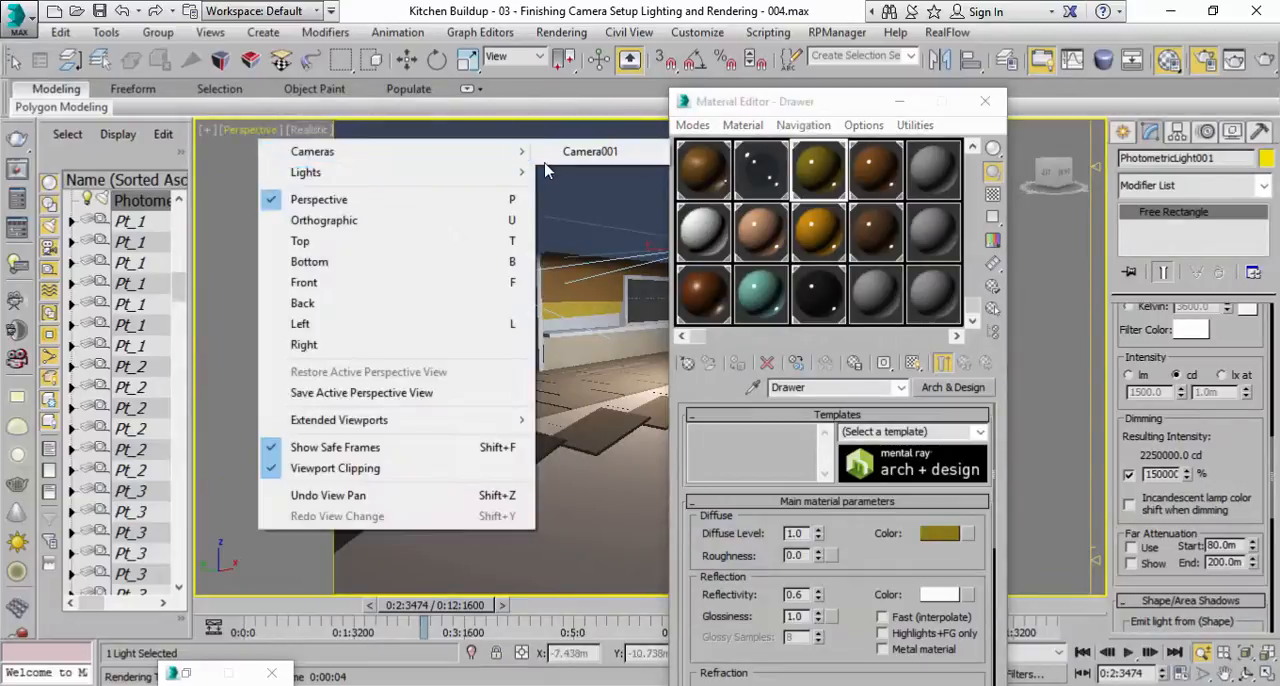
mouse_move(514, 152)
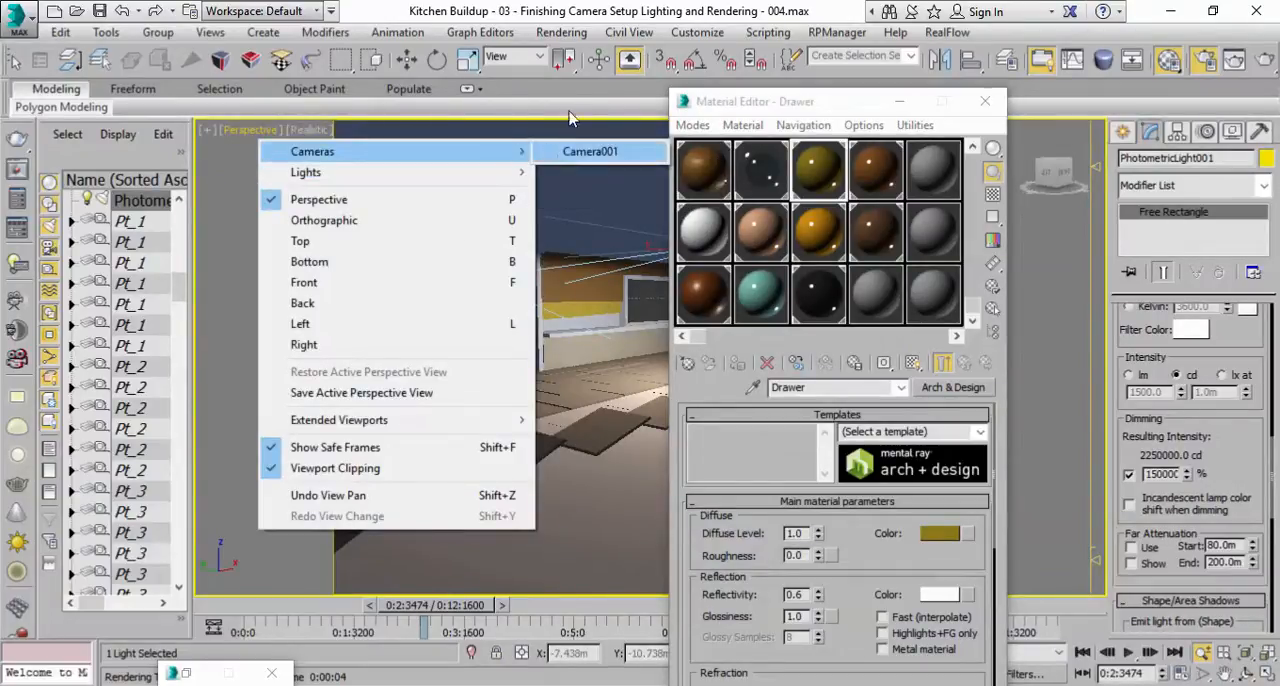
click(590, 151)
drag(781, 93, 989, 104)
drag(752, 608, 954, 569)
key(alt+z)
drag(648, 411, 648, 405)
scroll(650, 402, up, 3)
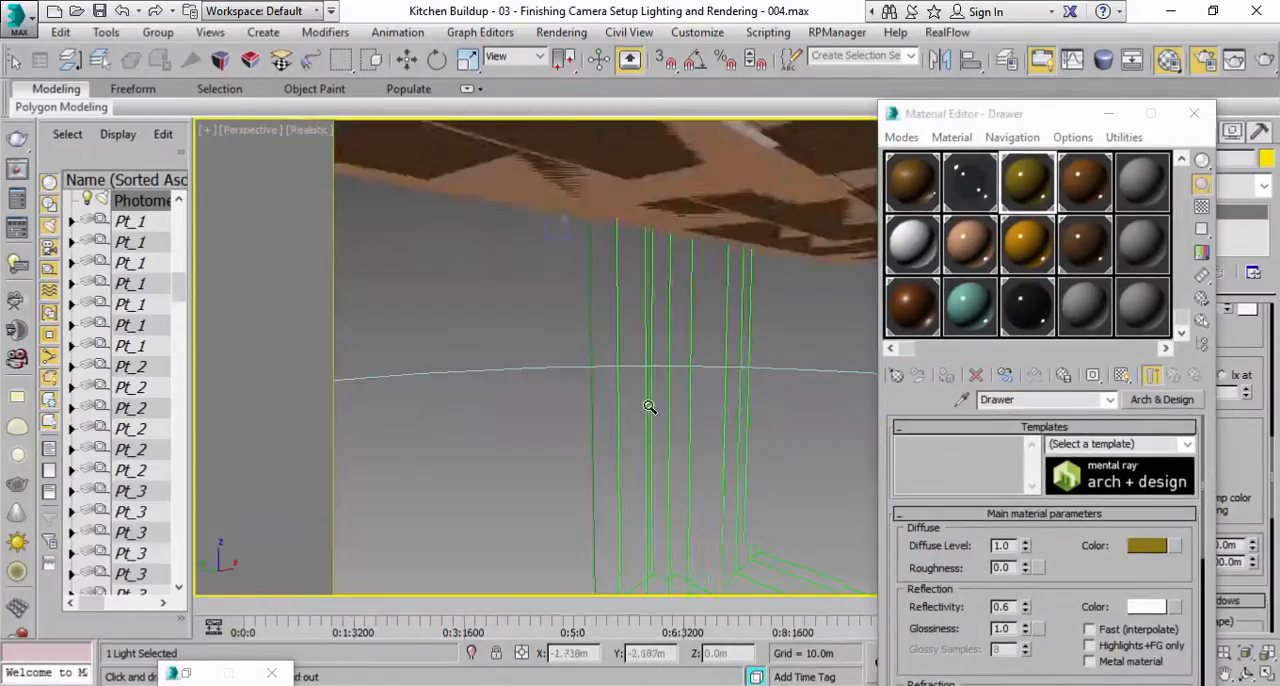
scroll(648, 405, down, 3)
scroll(622, 407, up, 2)
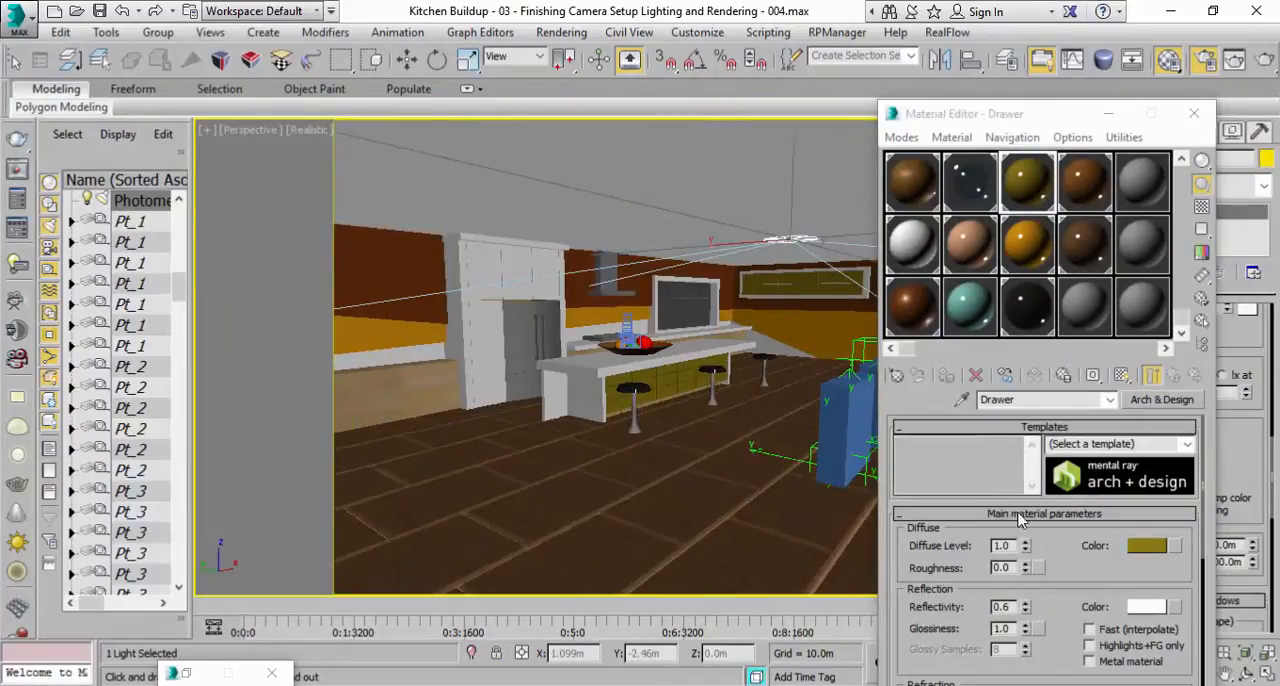
Set the Drawer material's reflection glossiness to 0.4 and reframe the view on the kitchen island and floor.
double_click(1003, 628)
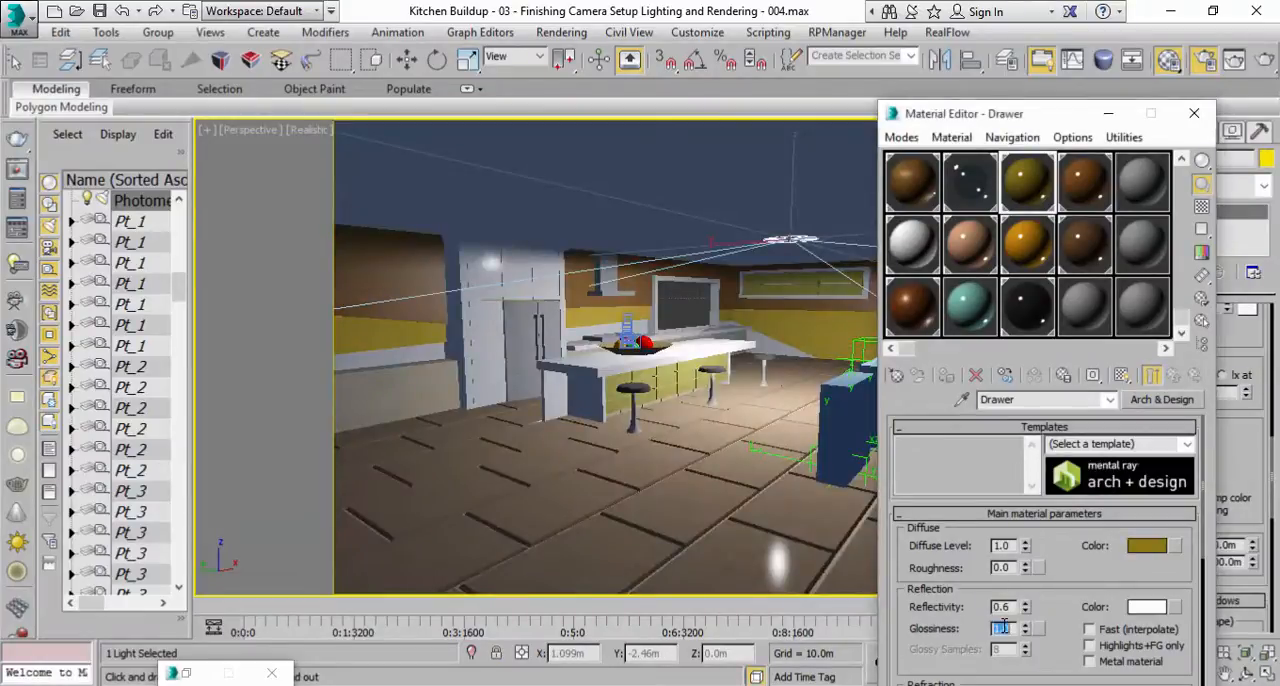
key(Return)
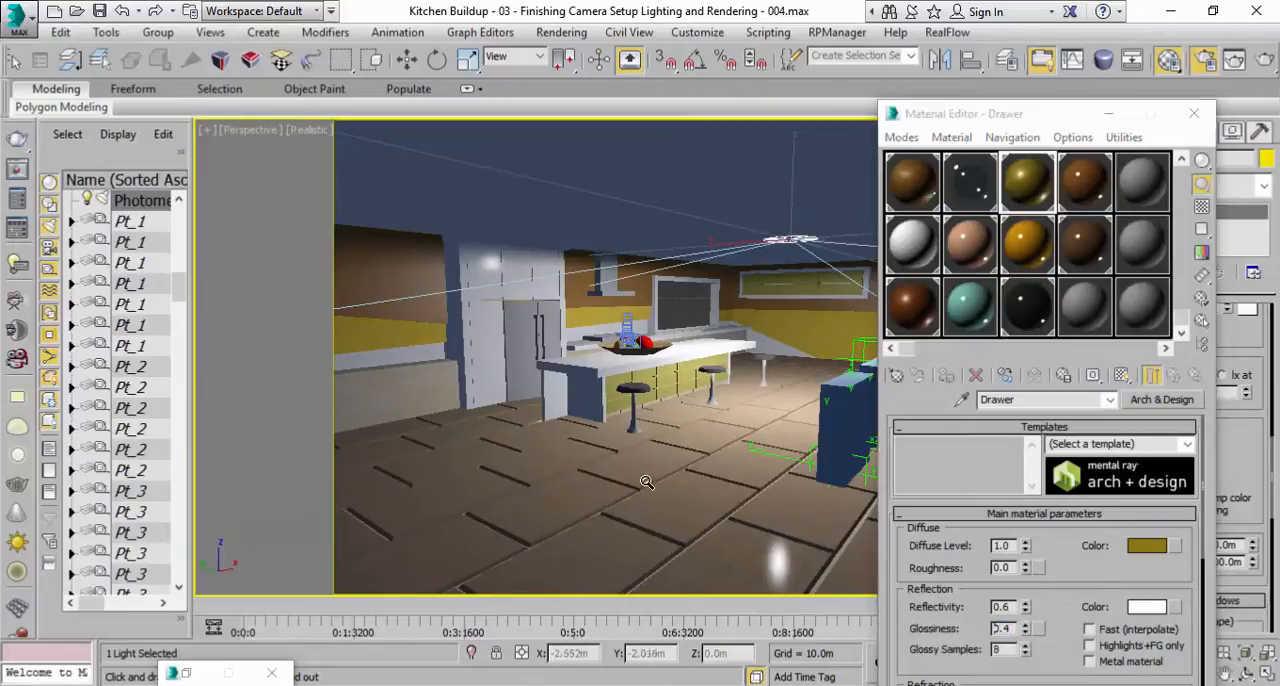
middle_drag(655, 540, 647, 470)
middle_drag(766, 302, 770, 309)
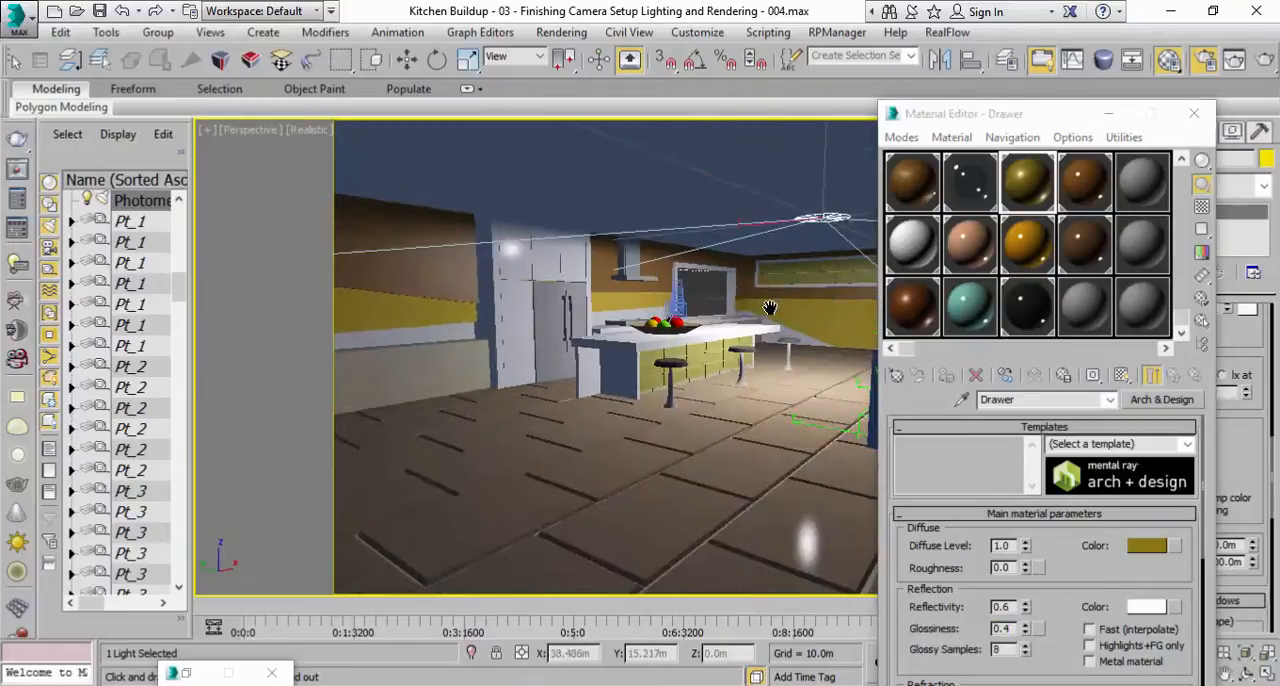
Set the Tile material's reflection glossiness to 0.4.
click(1071, 258)
click(1173, 375)
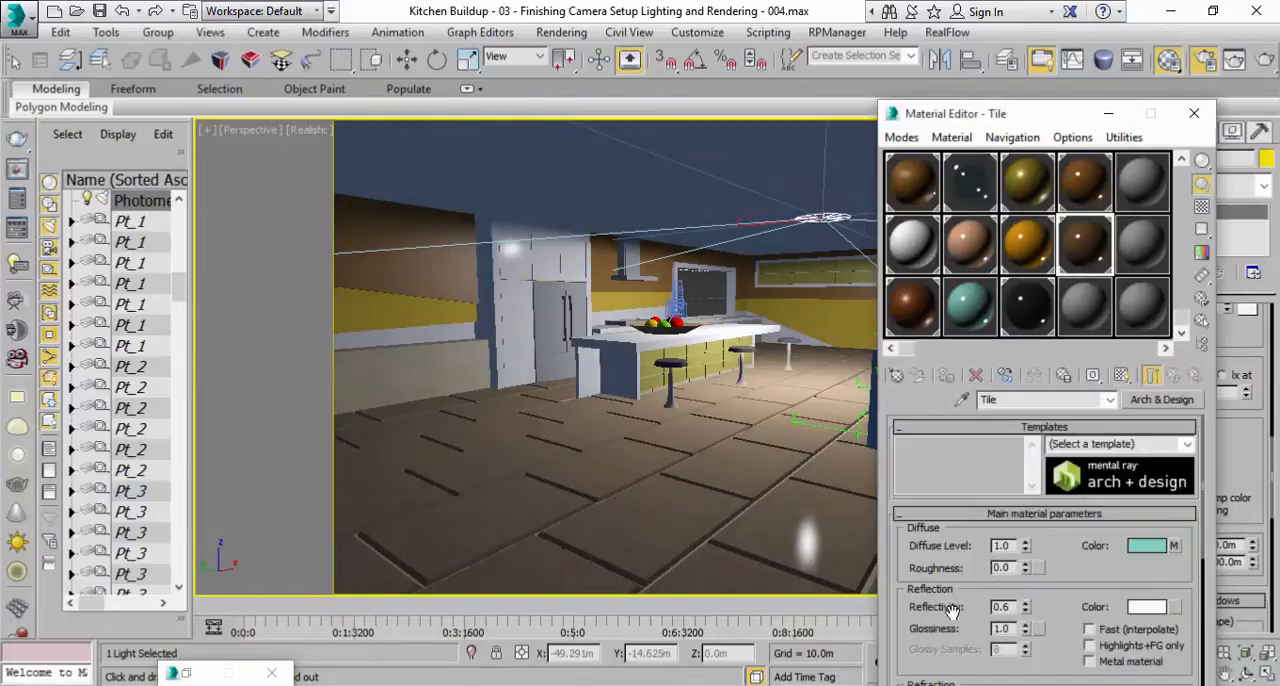
double_click(998, 629)
text(0.4)
key(Return)
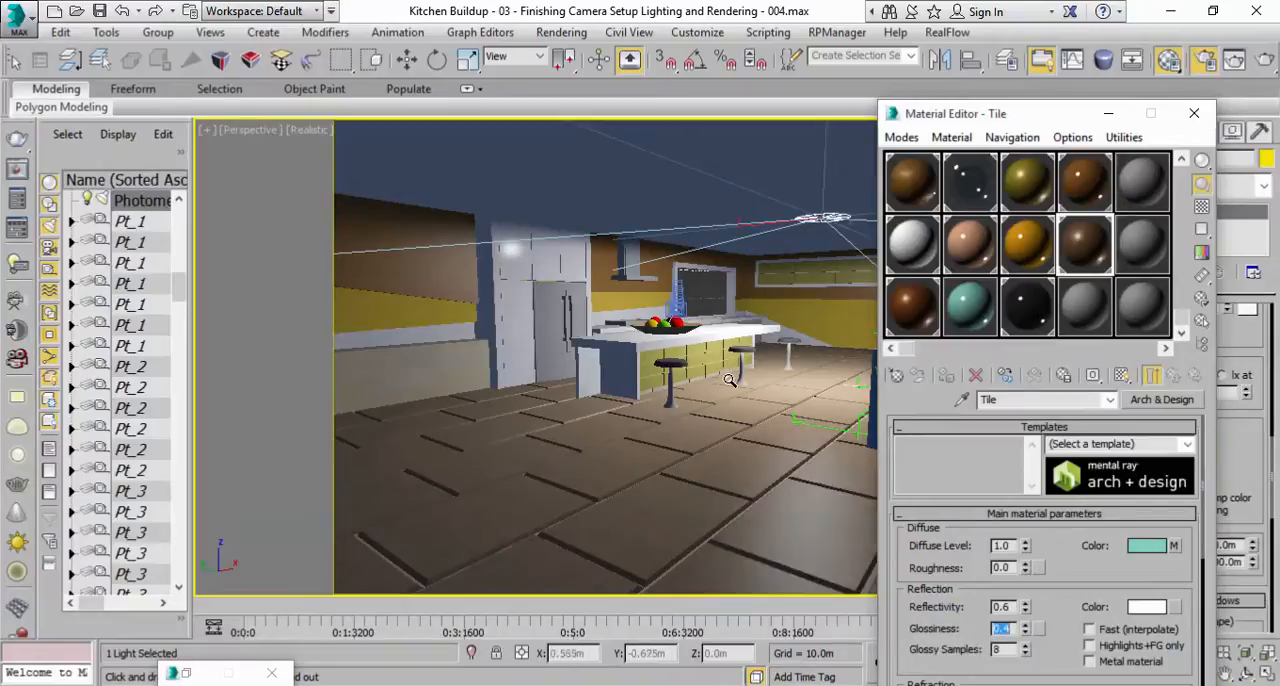
Set the reflection glossiness of the Wall Animated A material to 0.4 and of the Floor material to 0.2.
click(1022, 244)
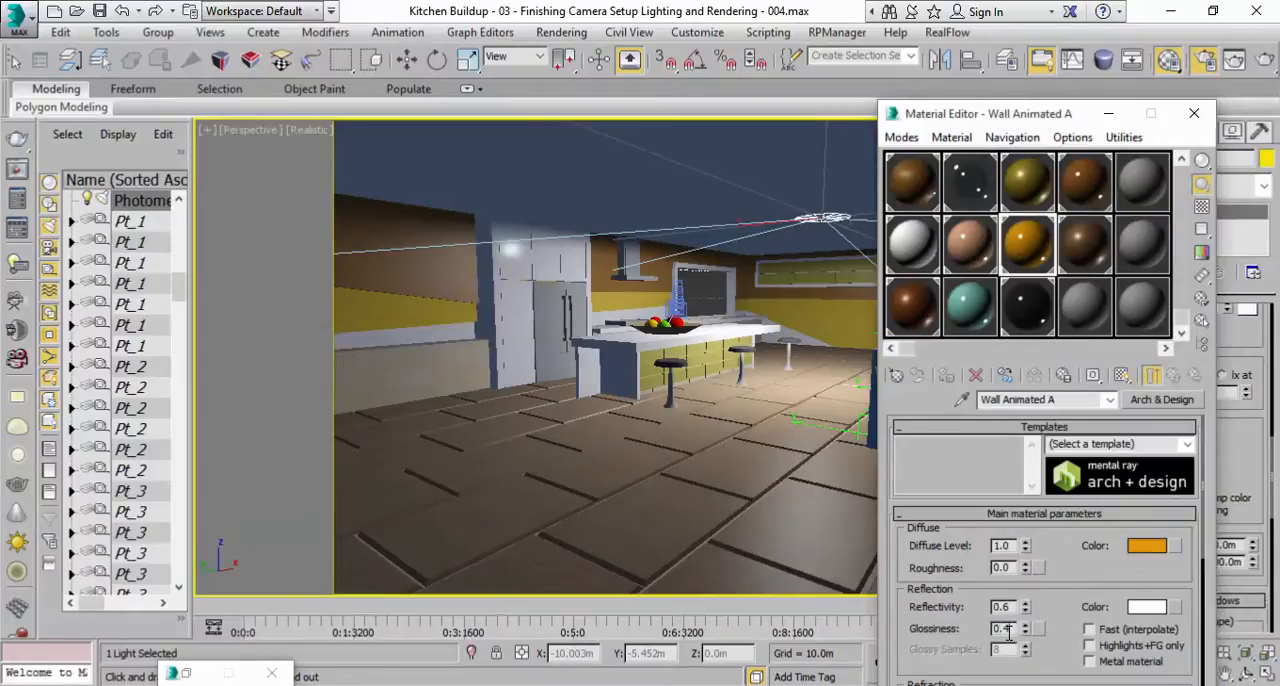
key(Return)
click(970, 250)
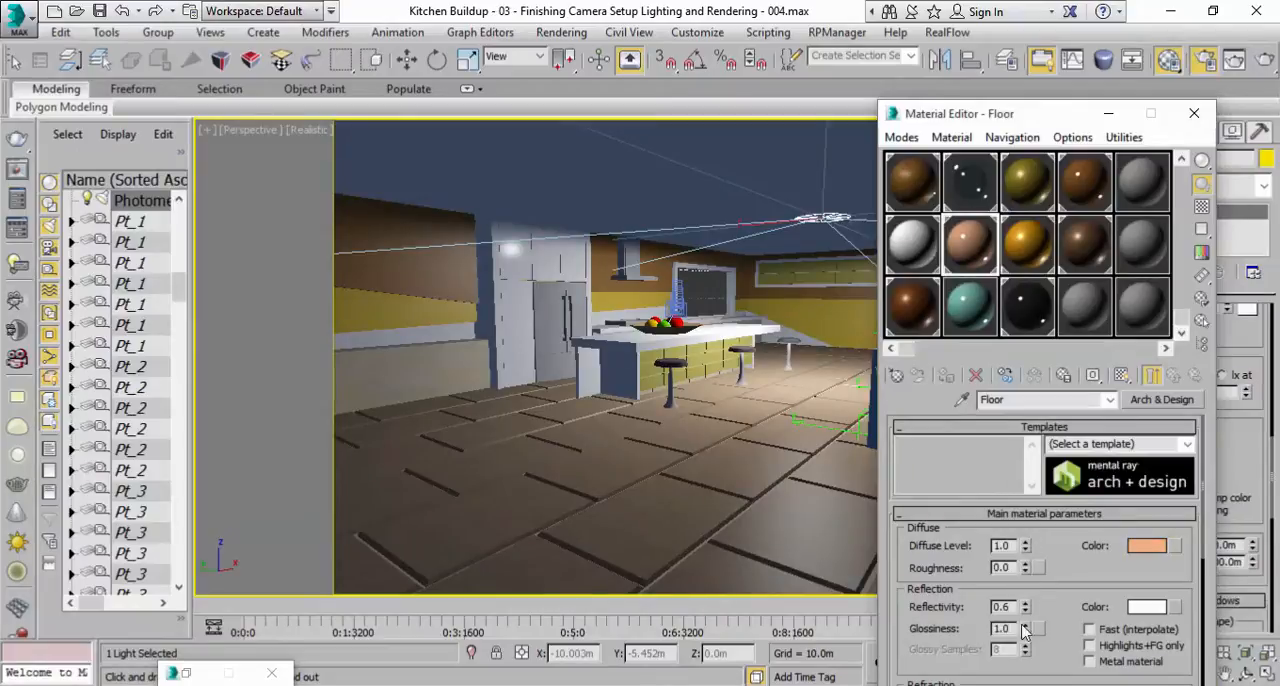
click(1005, 629)
text(0.4)
key(Return)
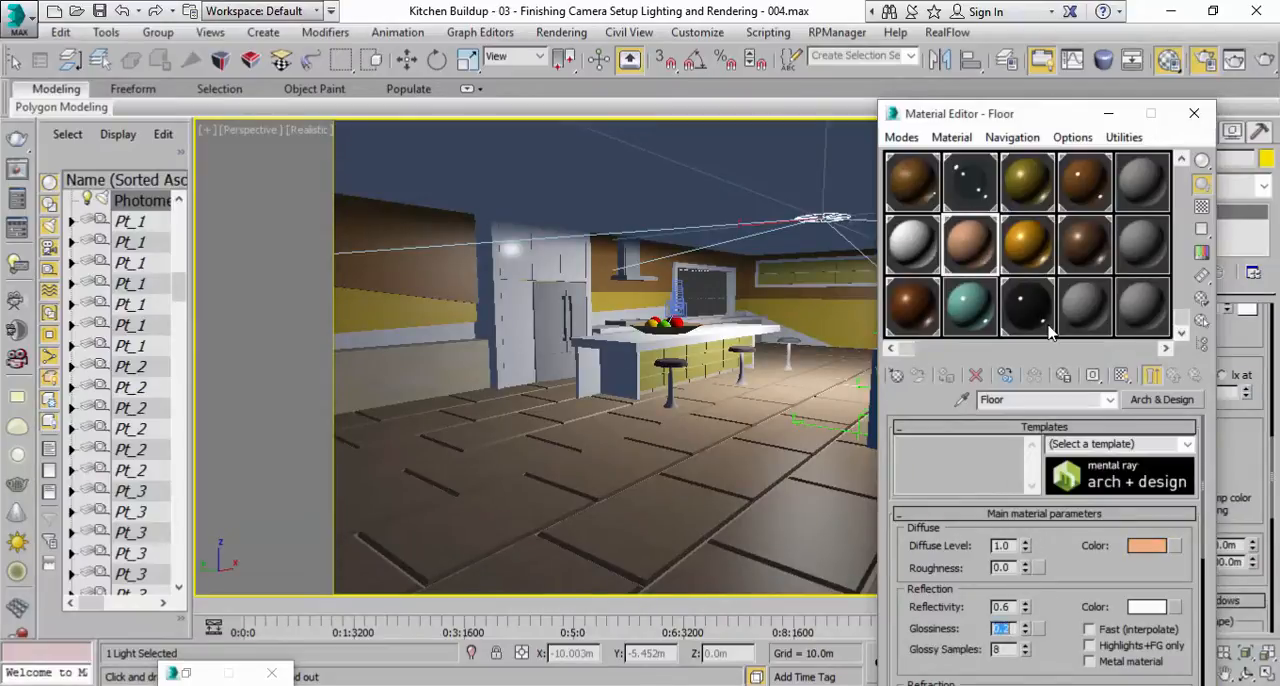
Check the Plate, Wall Animated B and Chair Seat materials, and run a partial test render of the perspective view.
click(1082, 173)
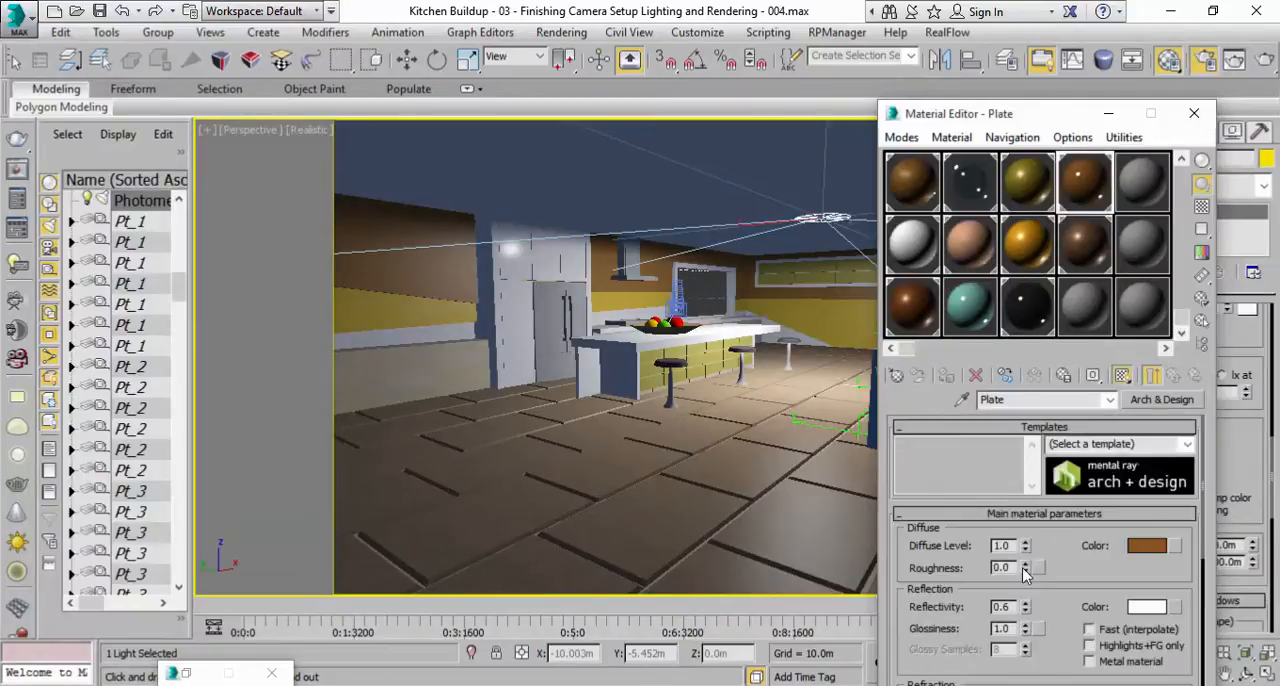
click(905, 322)
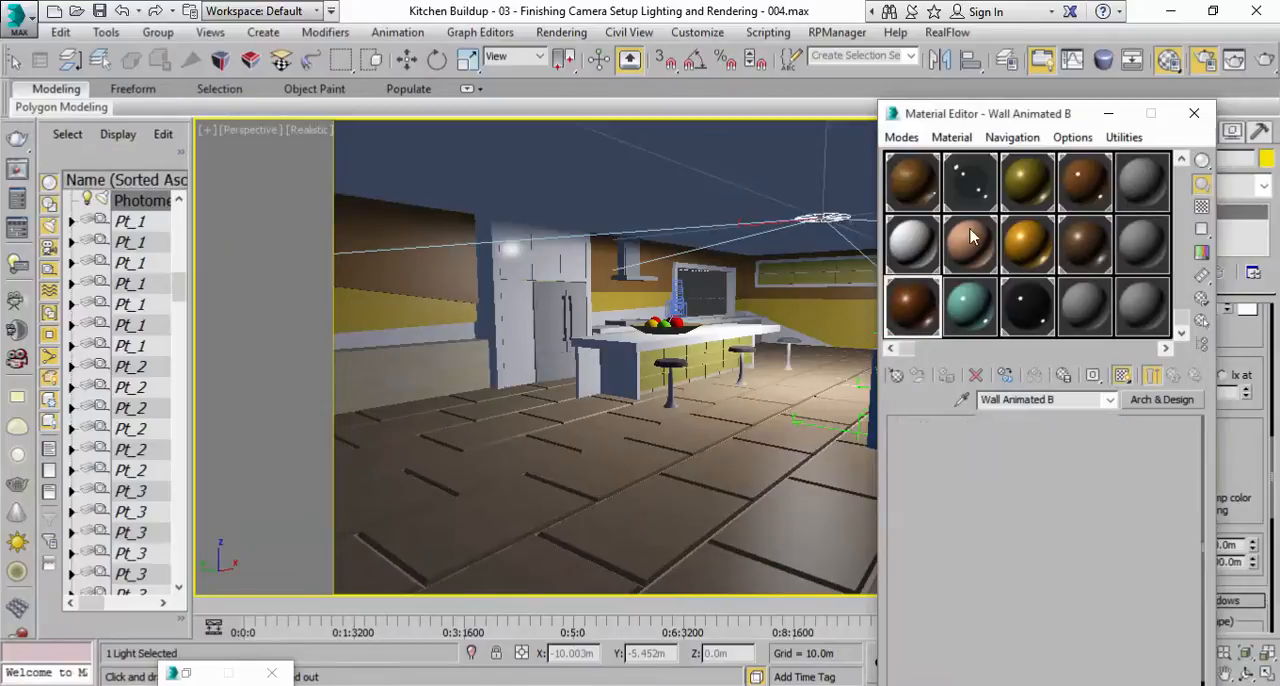
click(1033, 317)
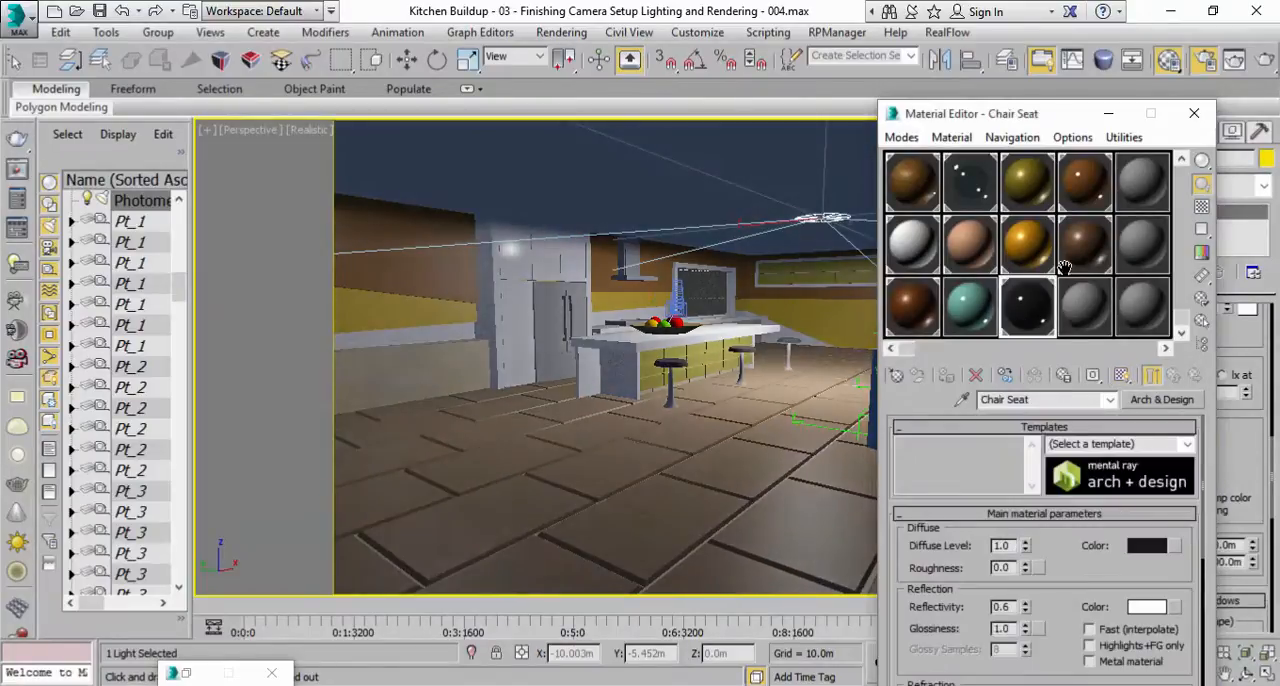
click(1266, 62)
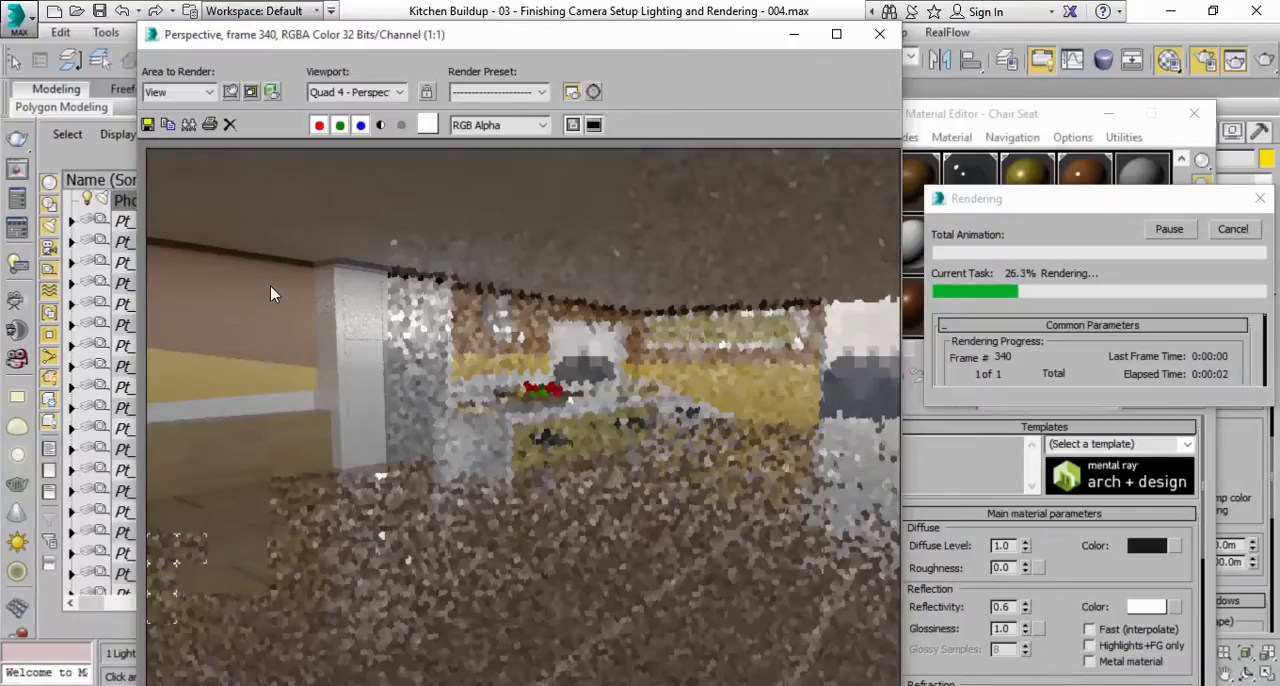
click(1230, 230)
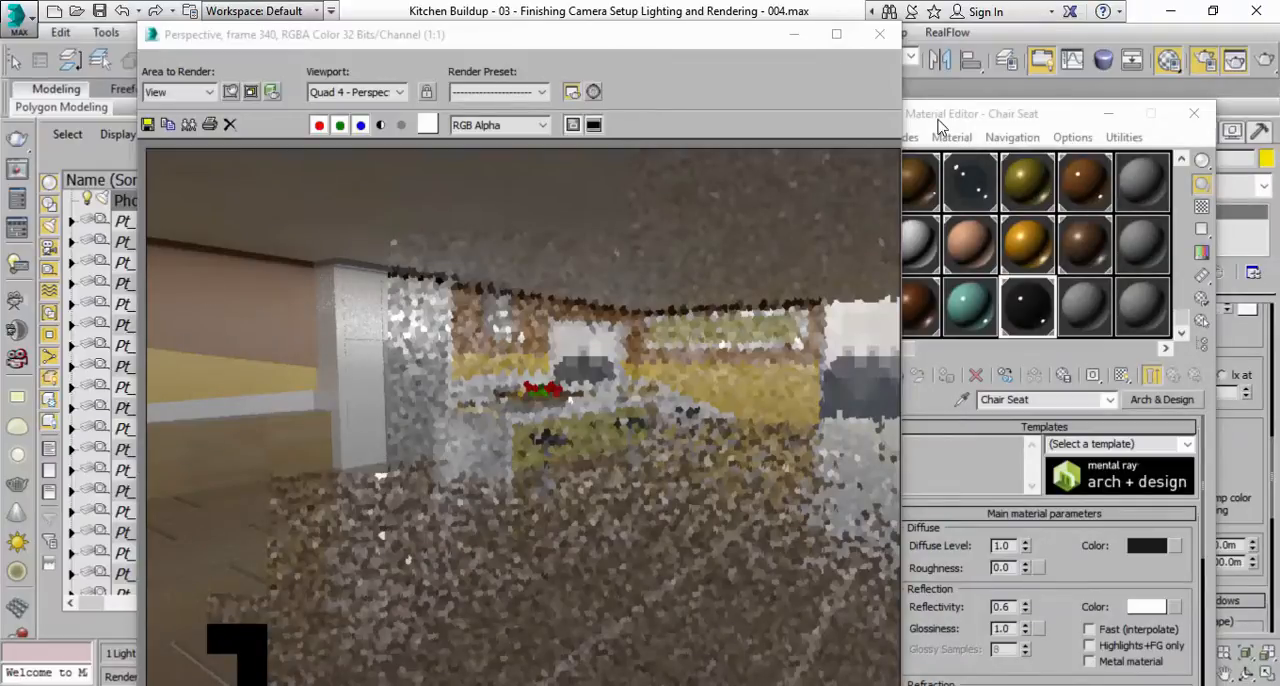
drag(744, 48, 627, 376)
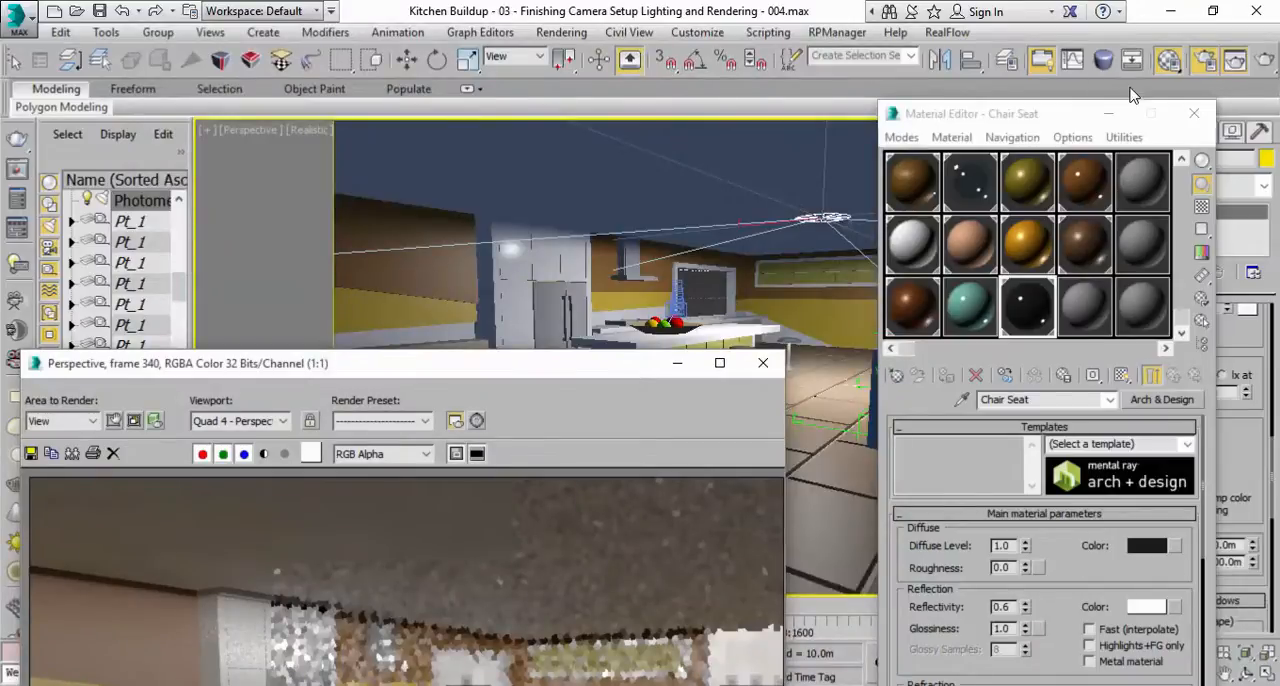
Minimize the Material Editor and move the photometric light slightly upward along its vertical axis.
click(1108, 113)
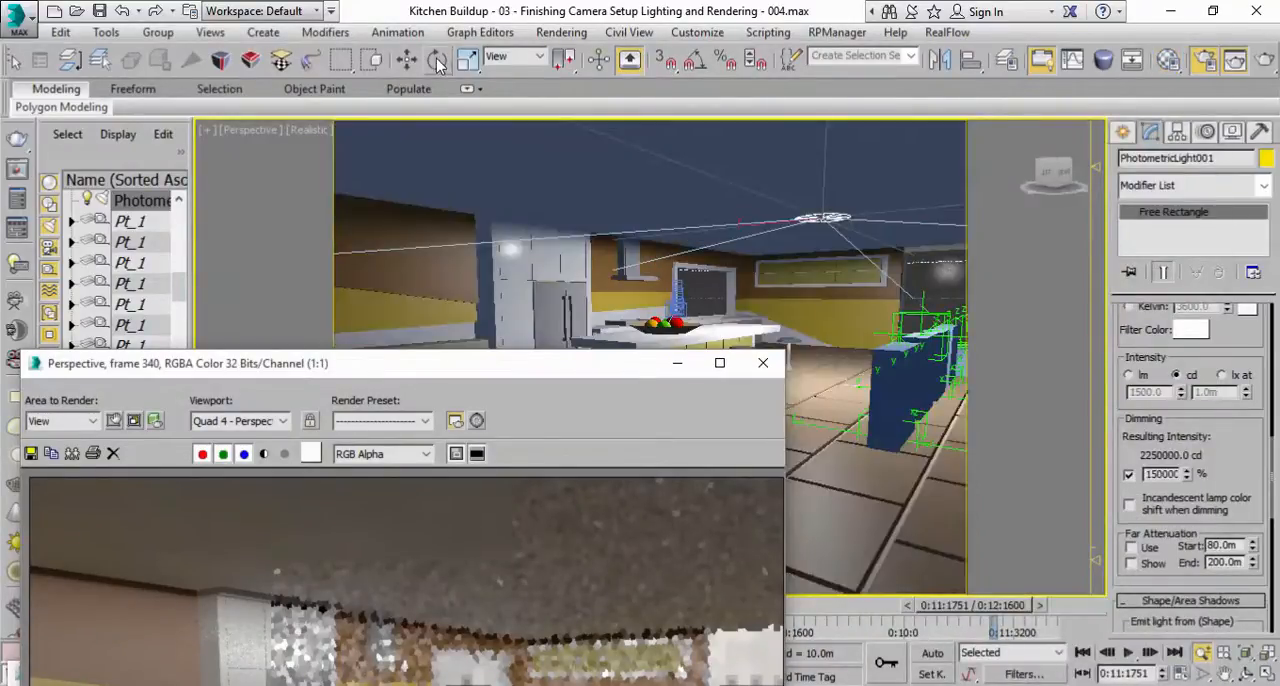
click(406, 59)
drag(824, 160, 825, 152)
drag(575, 363, 707, 184)
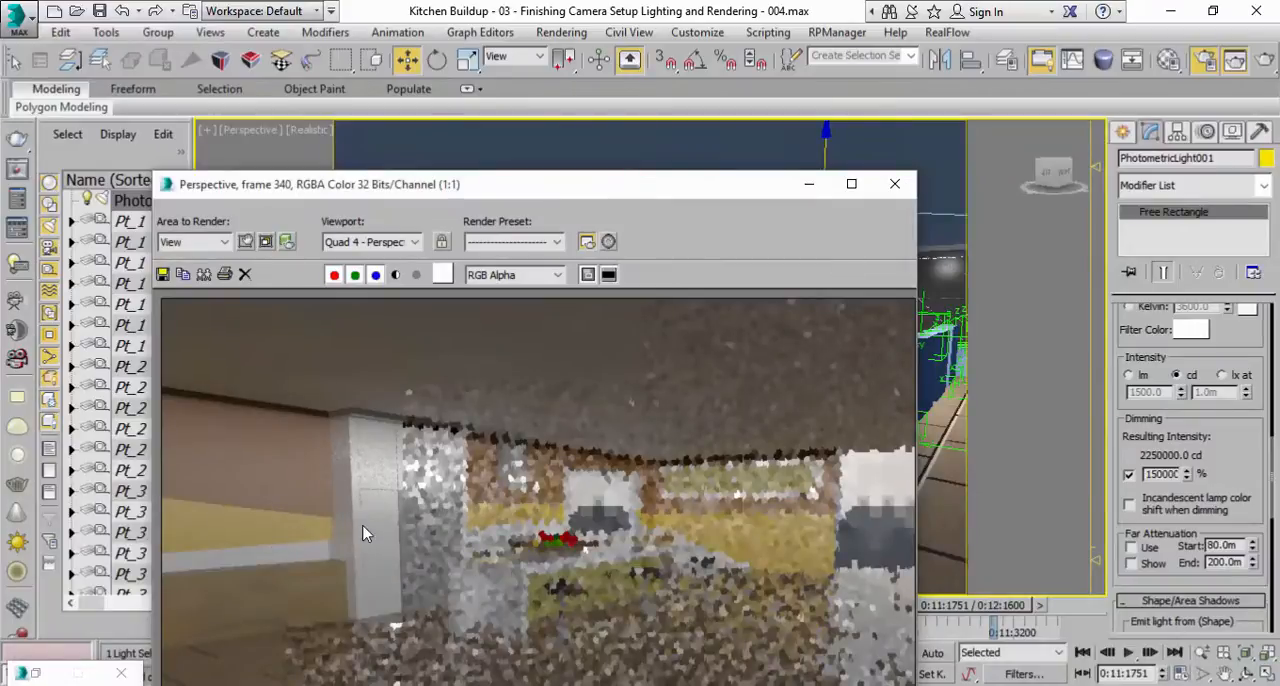
Reopen the Material Editor and set the Cabinette material's reflection glossiness to 0.6.
click(1168, 59)
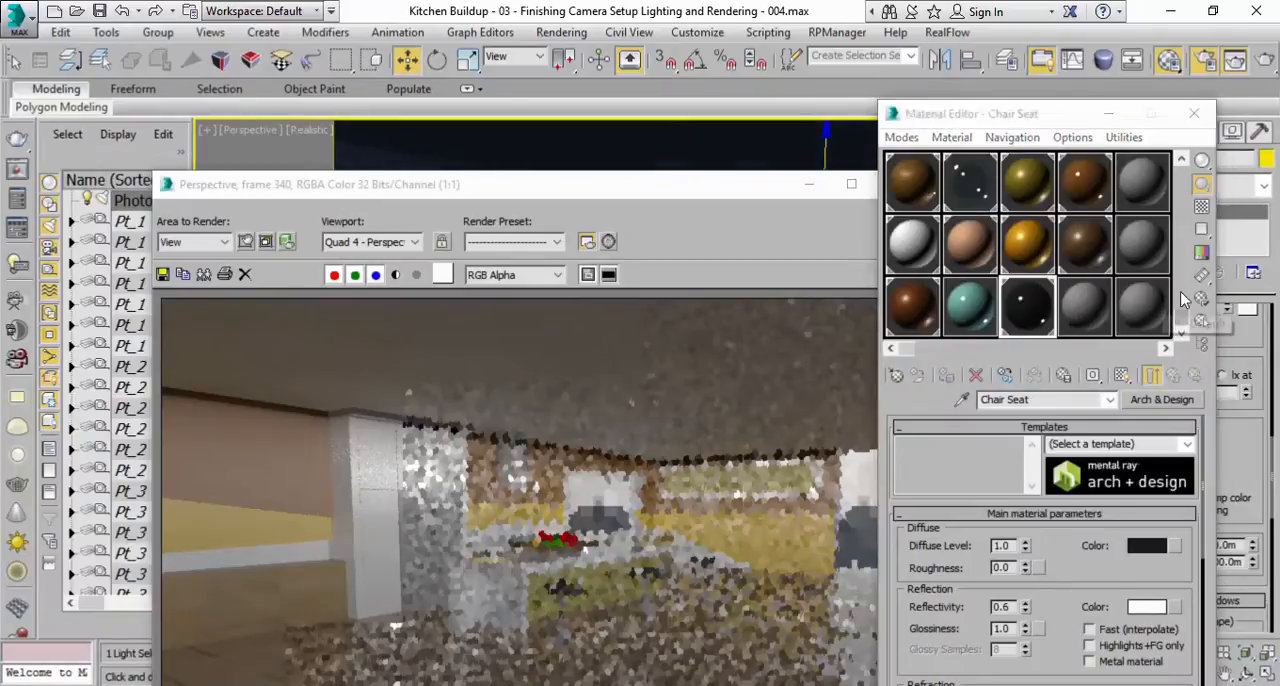
drag(1181, 322, 1180, 158)
click(946, 205)
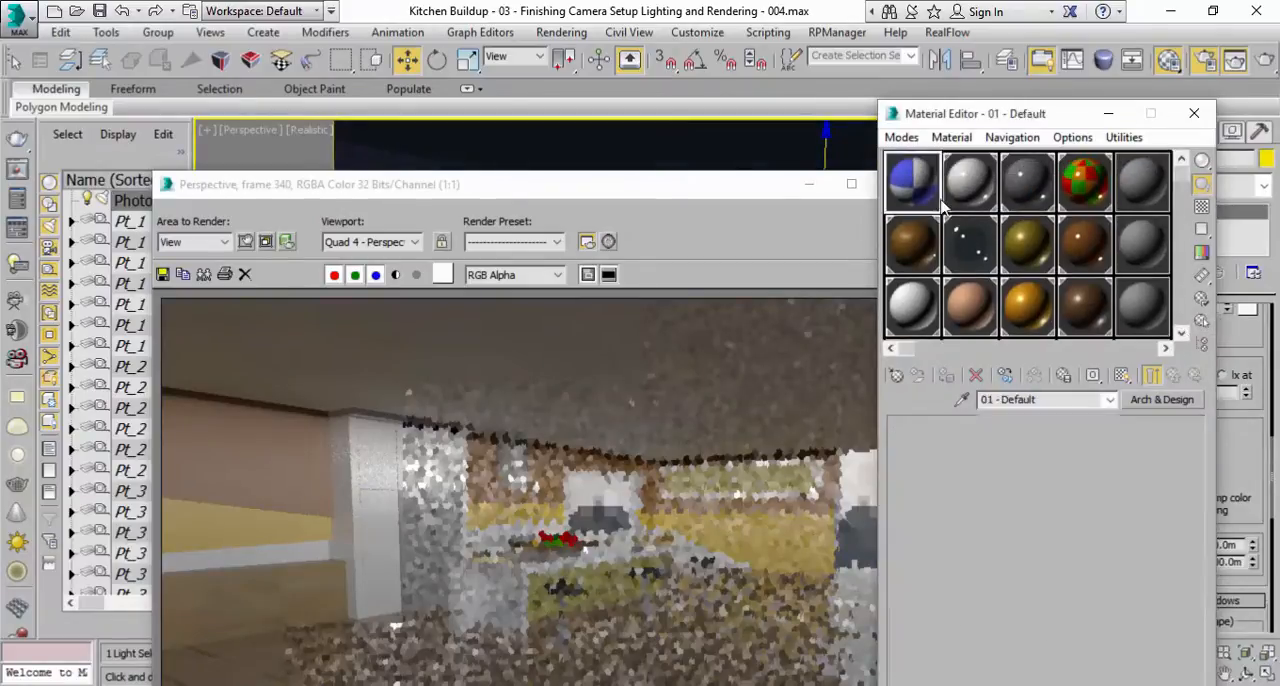
click(960, 303)
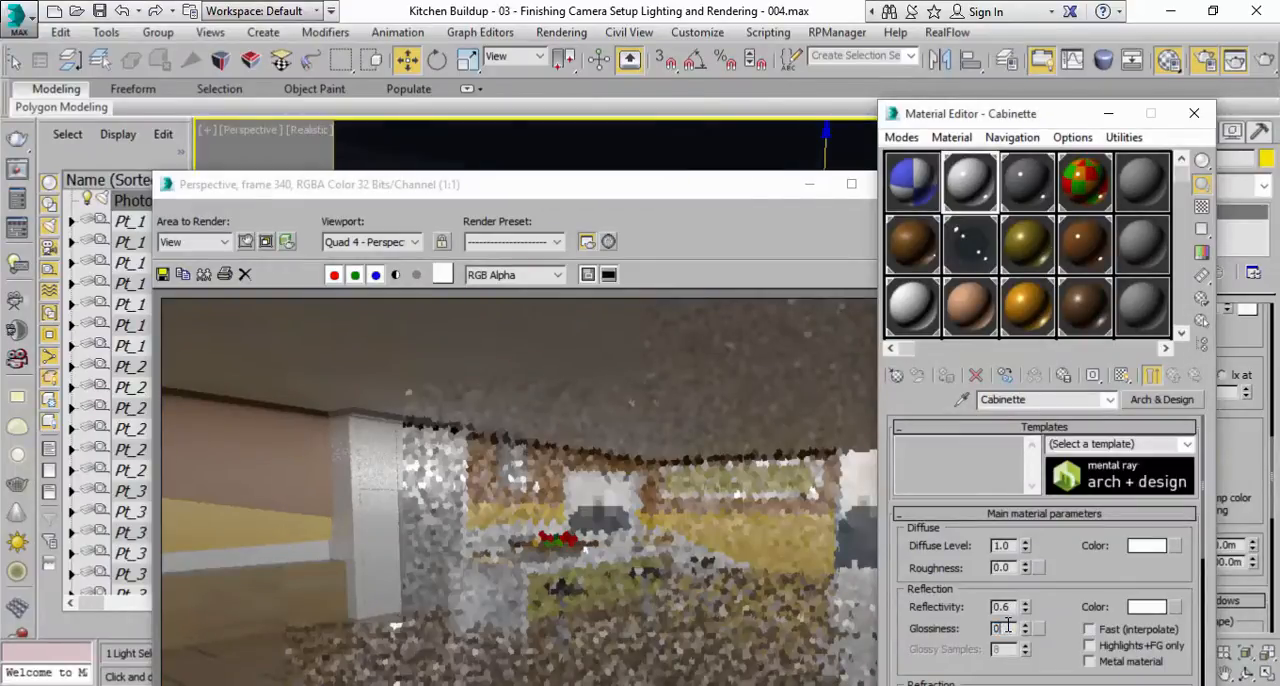
double_click(1002, 628)
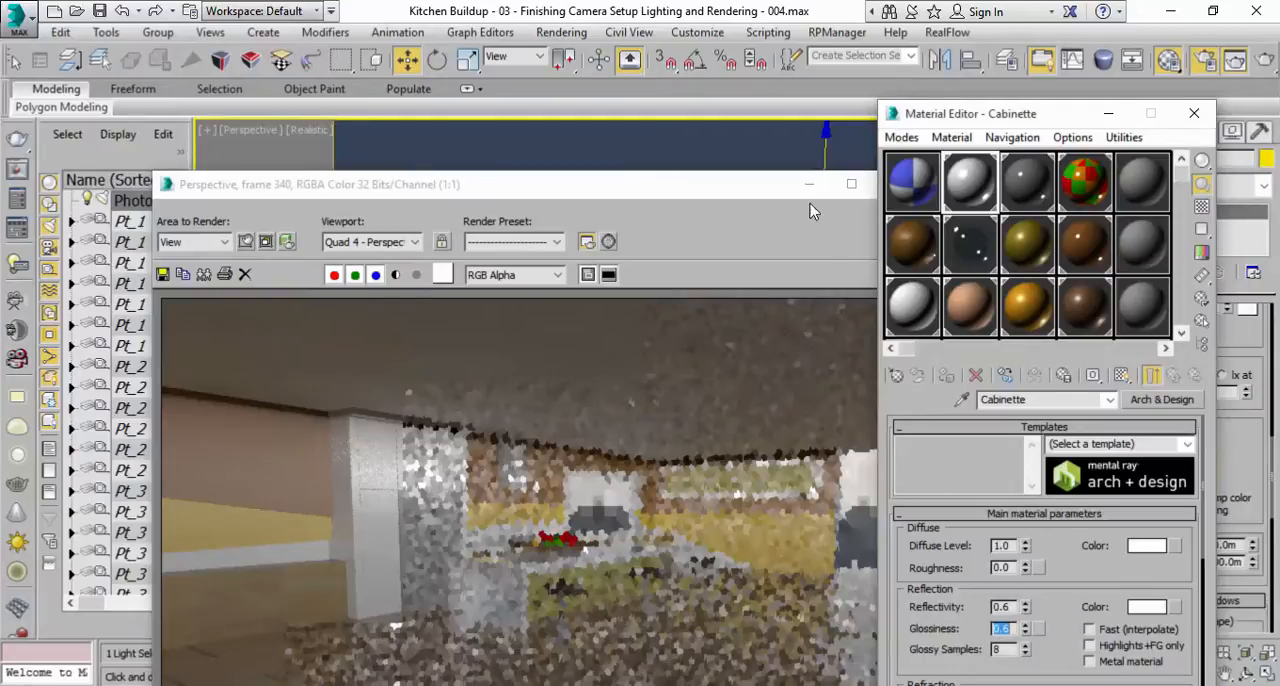
drag(766, 192, 672, 76)
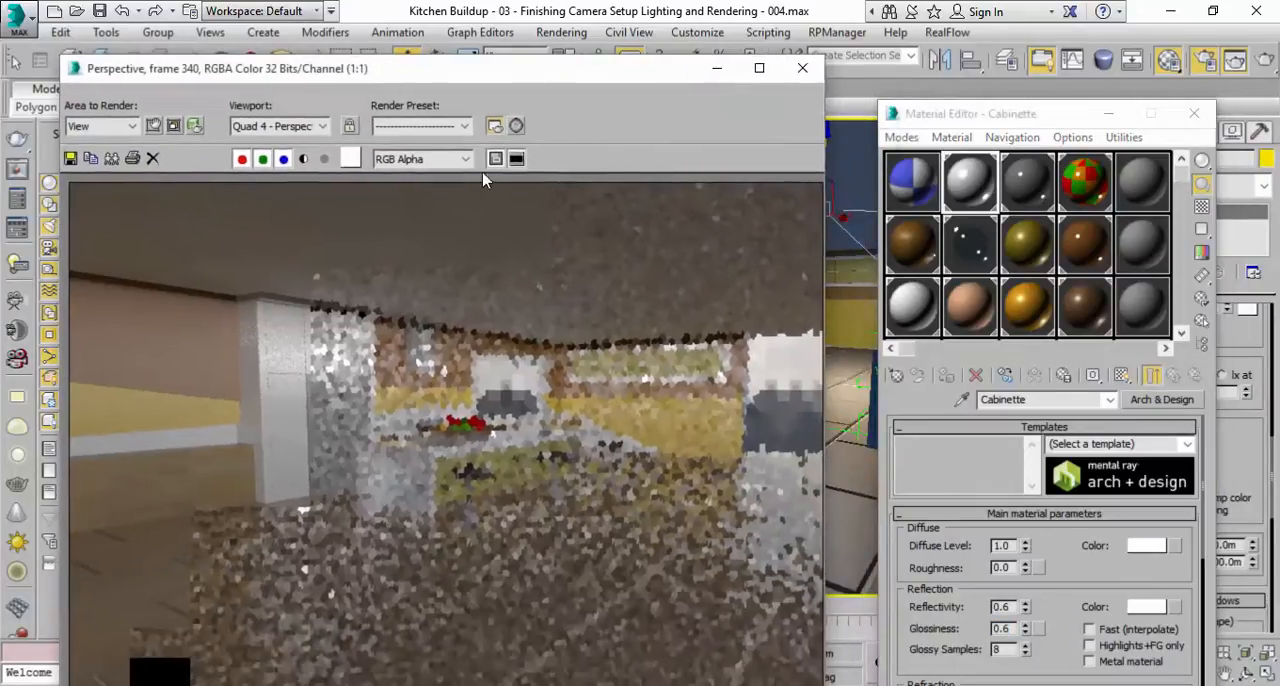
Set the Steel material's reflection glossiness to 0.6.
click(1030, 200)
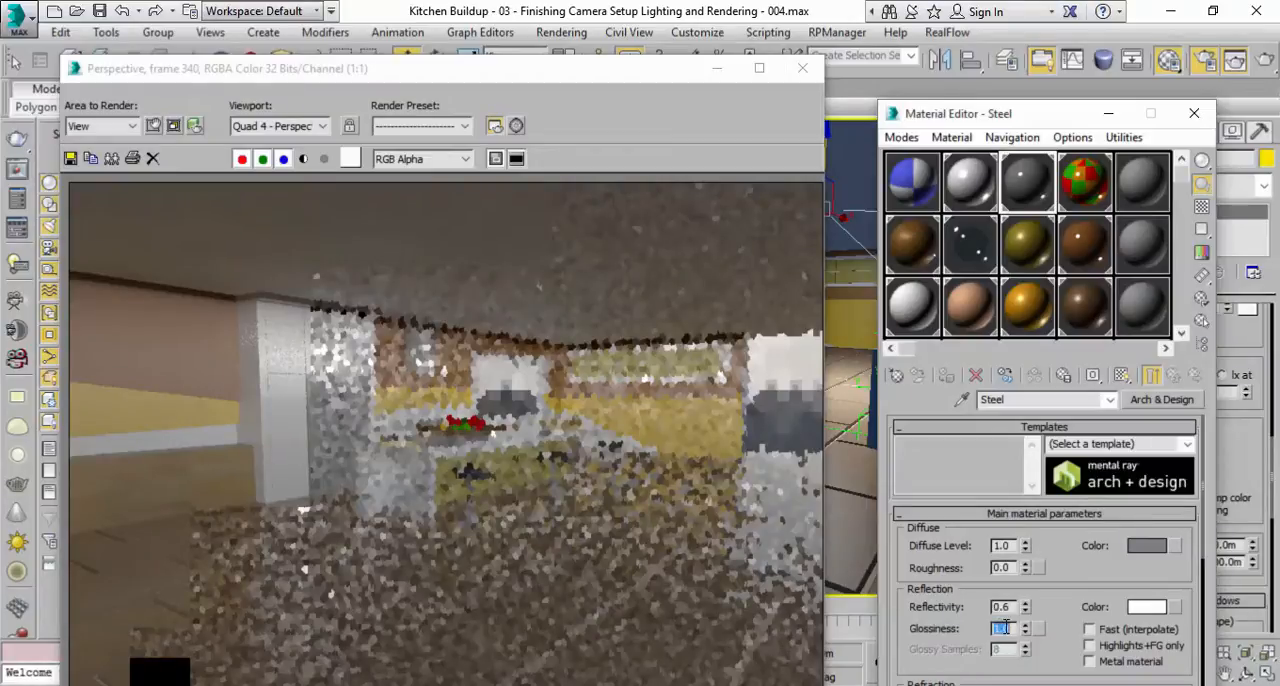
text(0.)
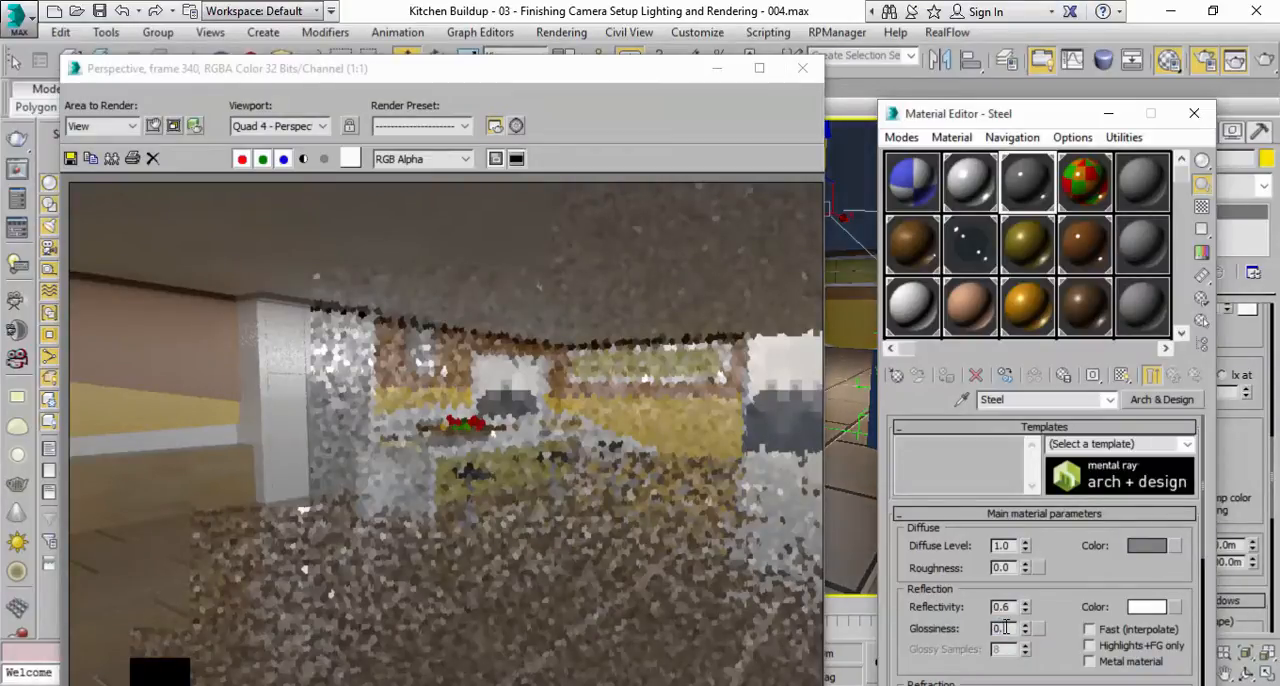
text(6)
key(Return)
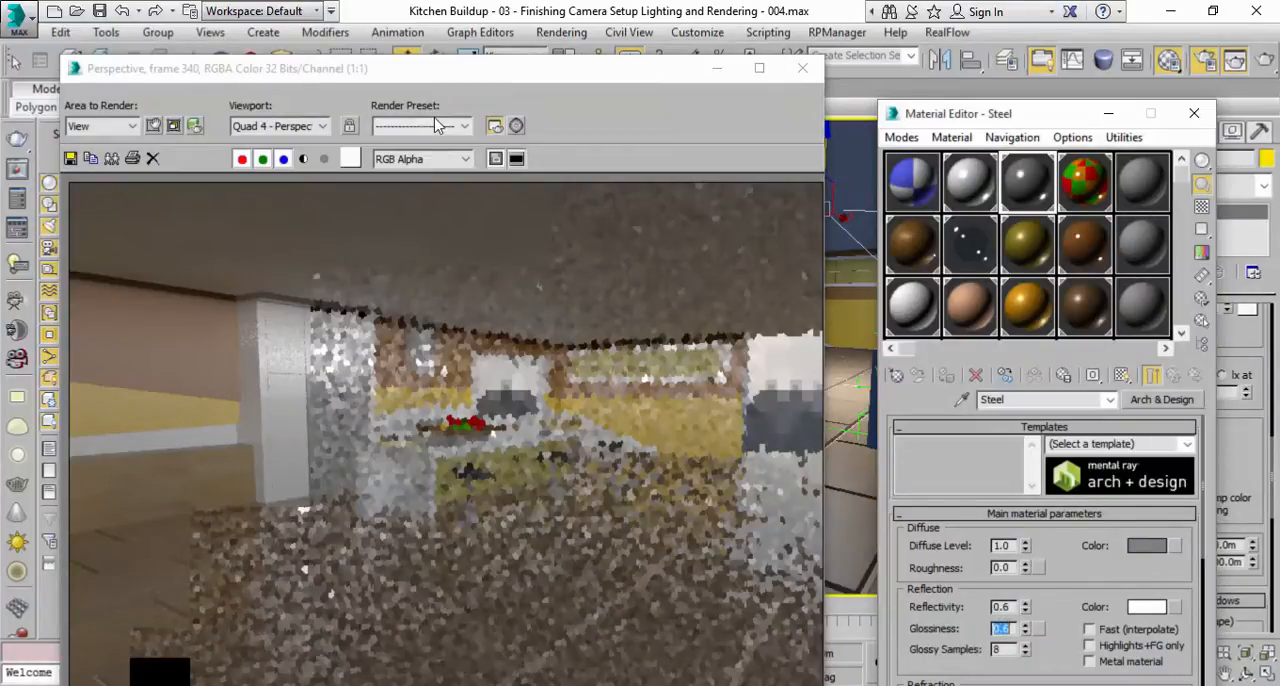
Render the perspective view at frame 340 to check the softened reflections and interior lighting.
drag(418, 63, 414, 41)
click(1267, 60)
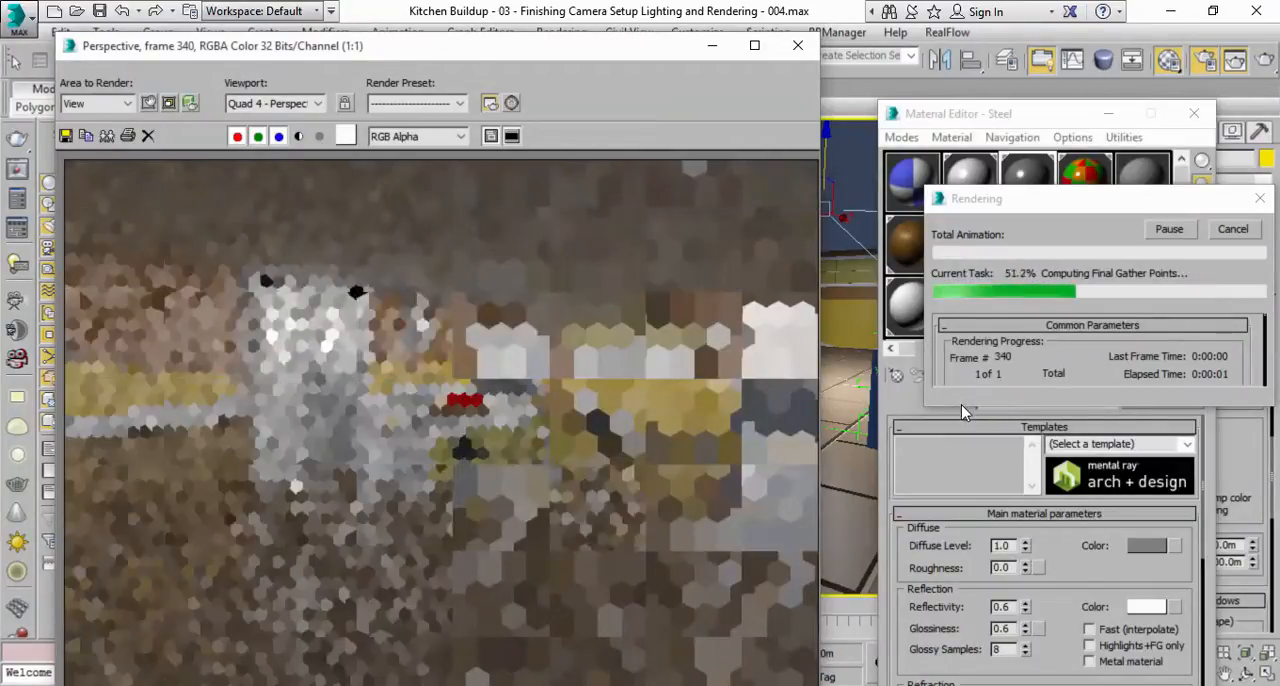
drag(963, 407, 960, 480)
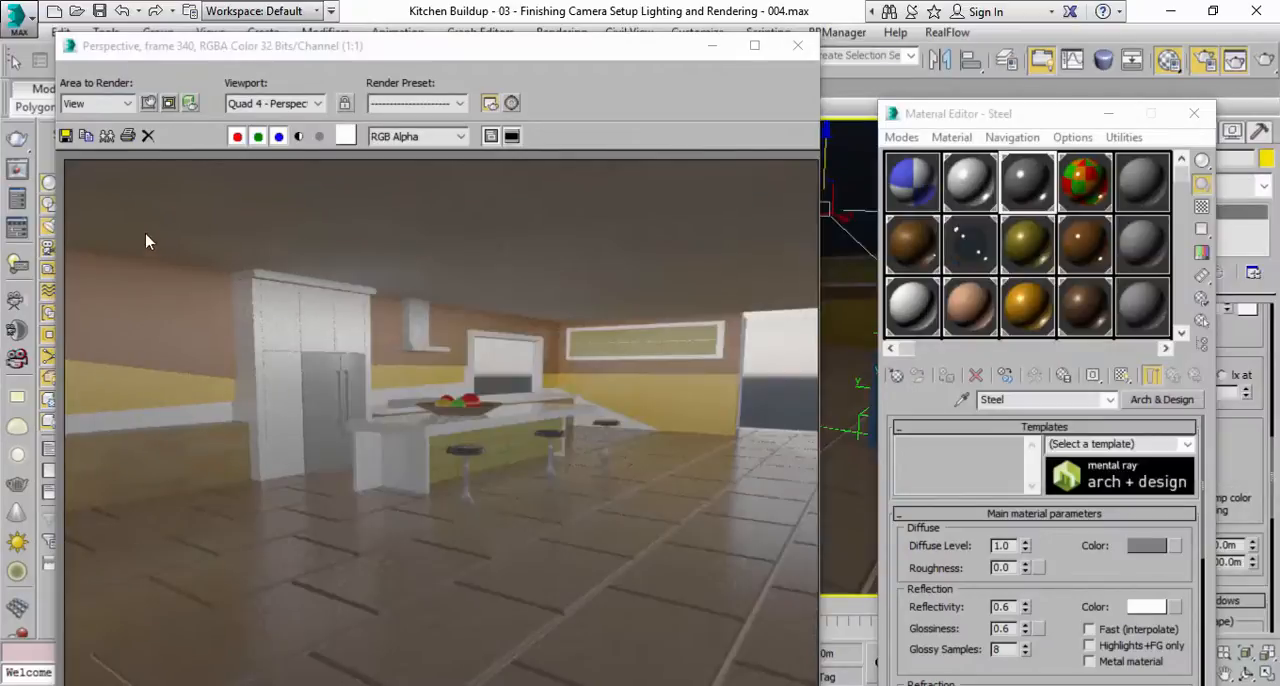
Examine the finished frame 340 render and its rendering time, checking the blurred reflections on the cabinets and refrigerator.
drag(362, 47, 675, 68)
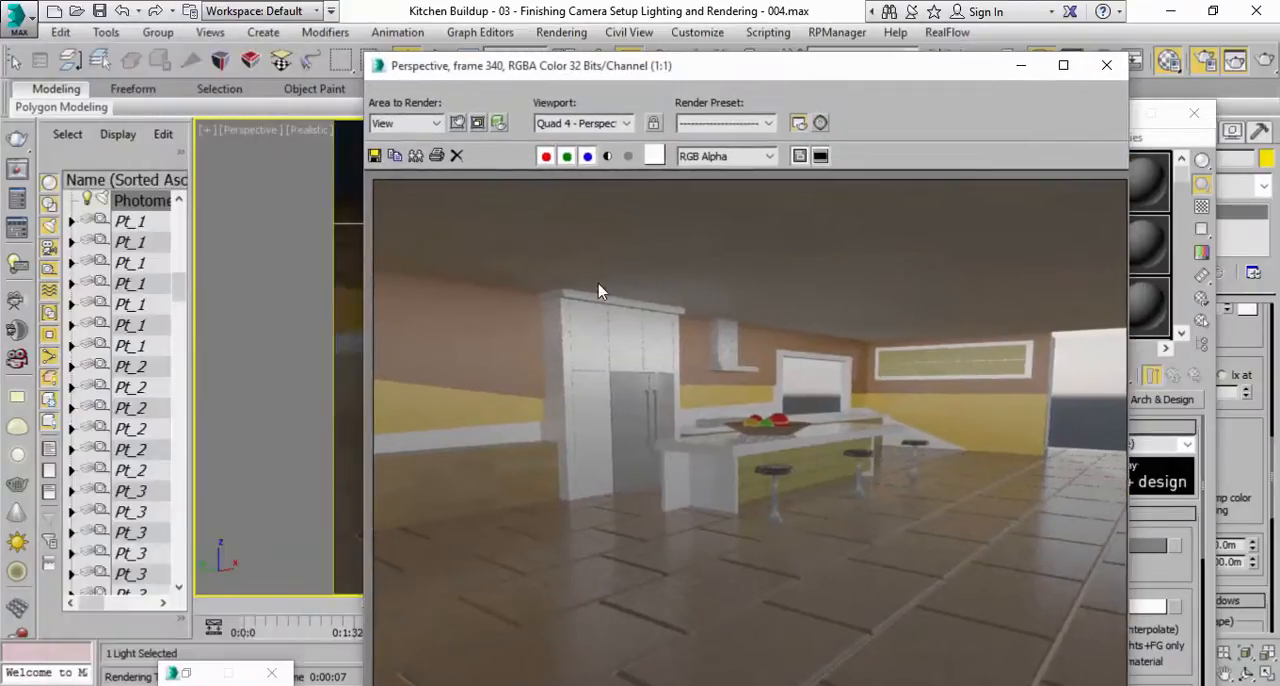
click(277, 670)
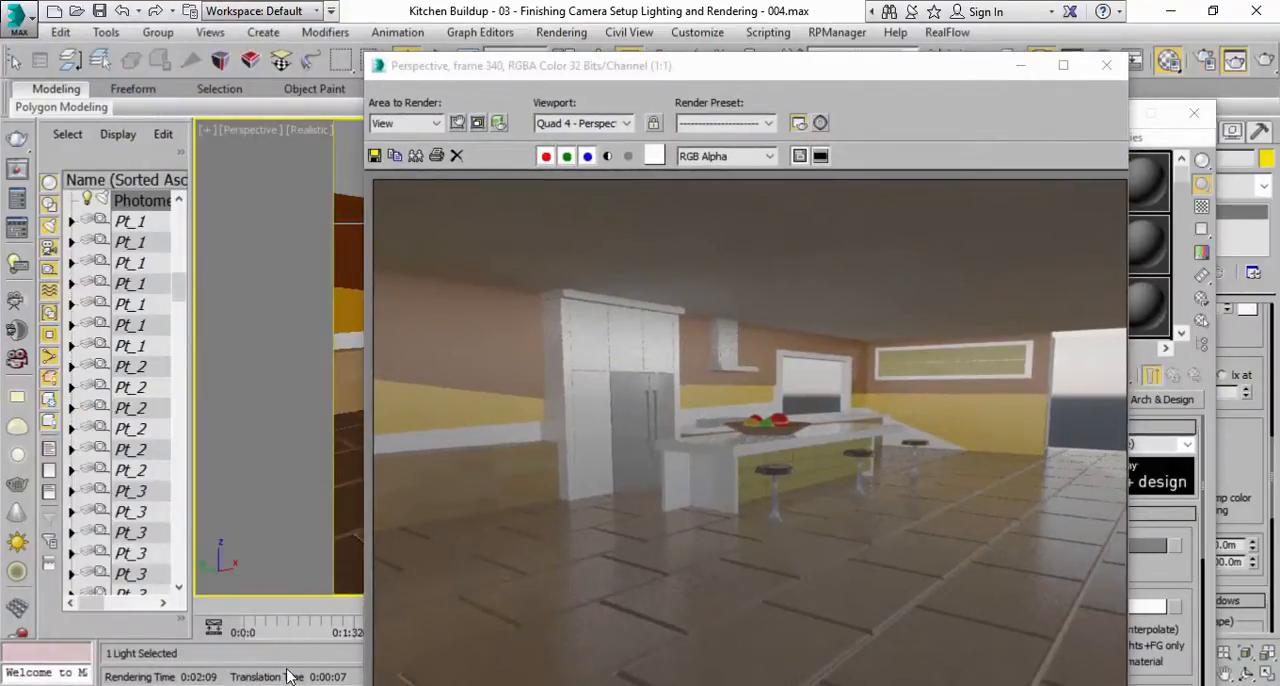
drag(795, 88, 708, 77)
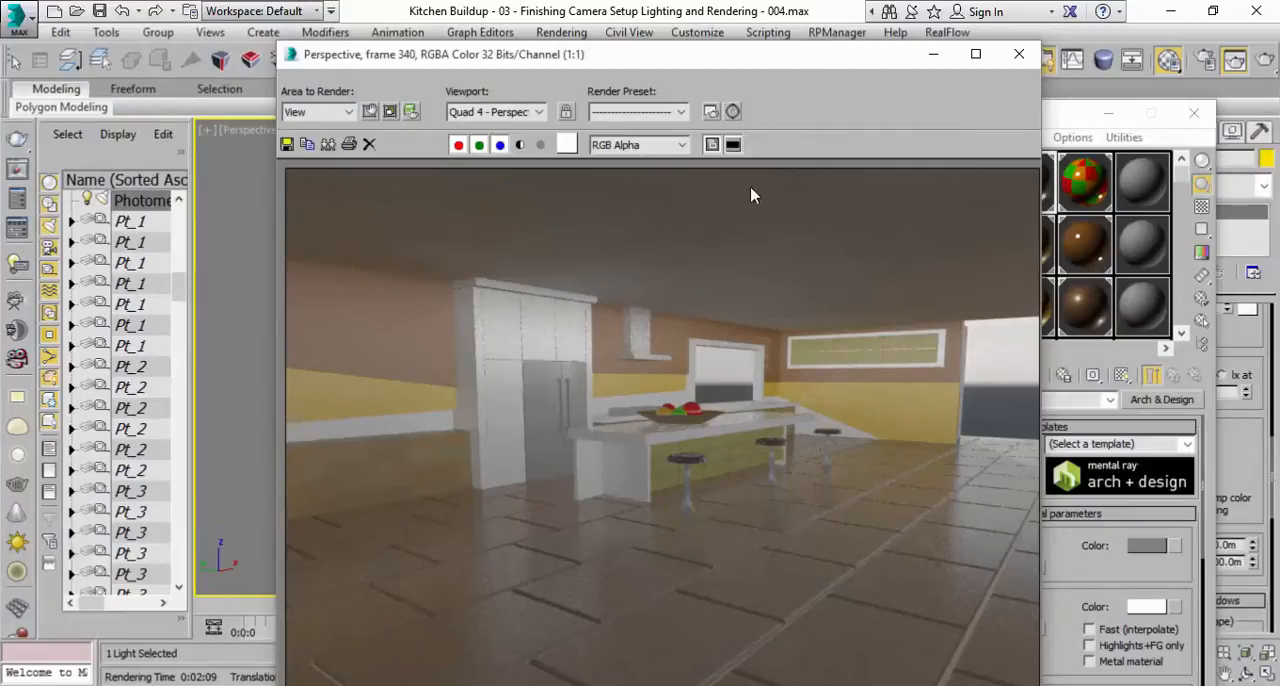
drag(660, 62, 507, 66)
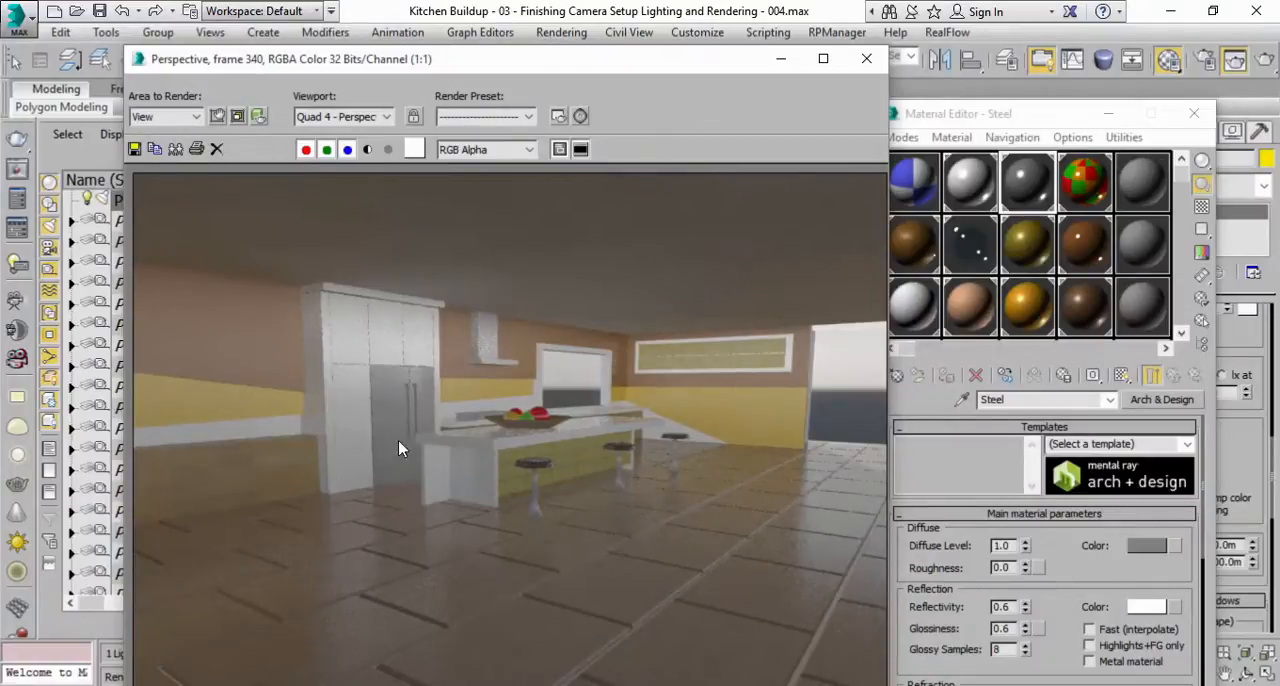
Set the mental ray samples-per-pixel quality to 5.0 in Render Setup and try a test render of the perspective view.
click(574, 38)
click(594, 117)
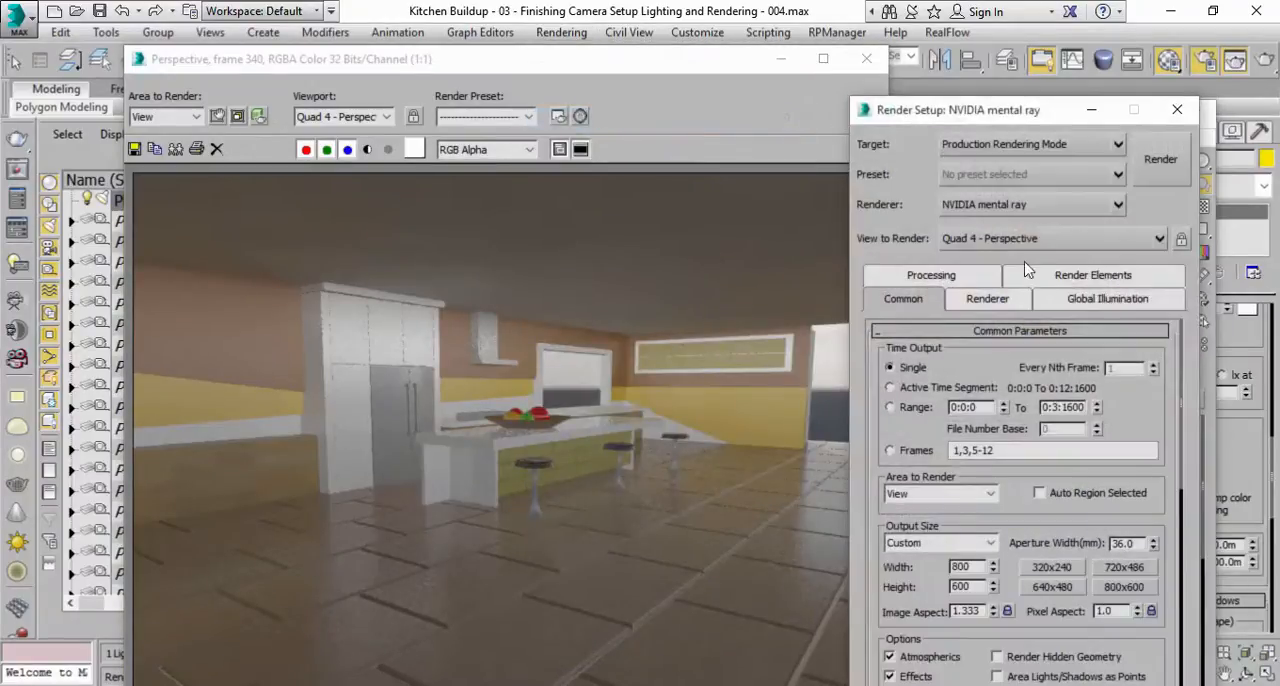
drag(1005, 116, 963, 83)
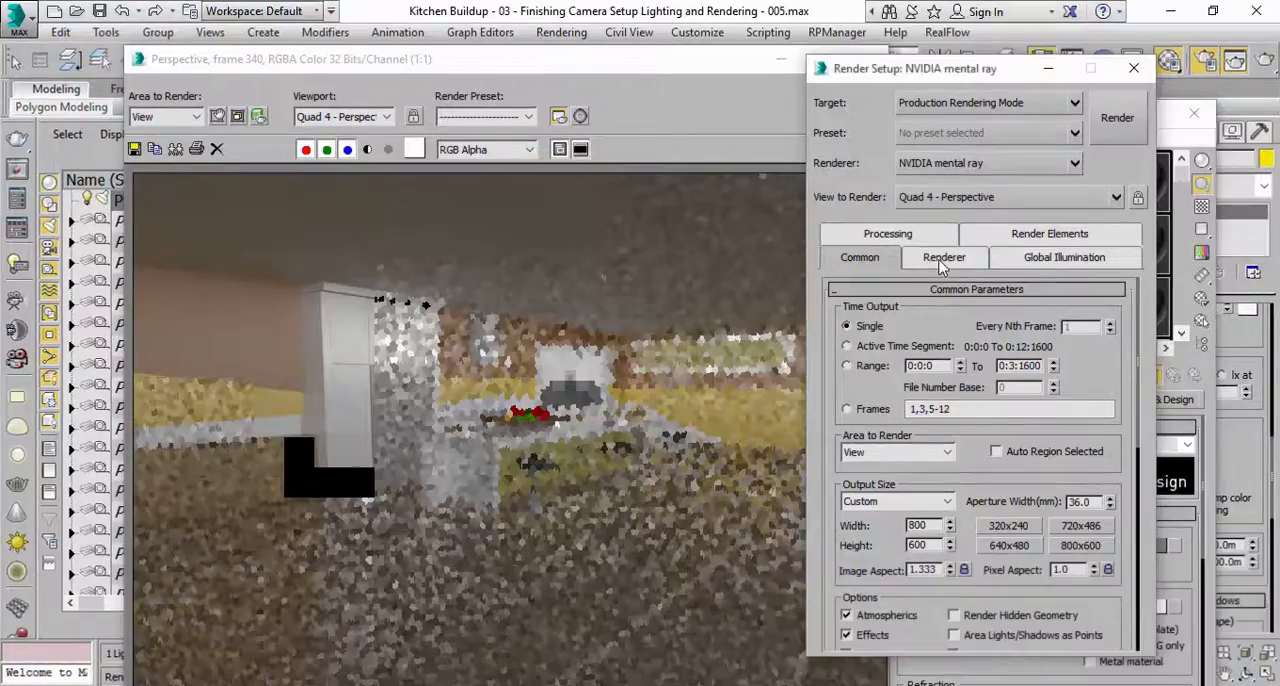
click(942, 263)
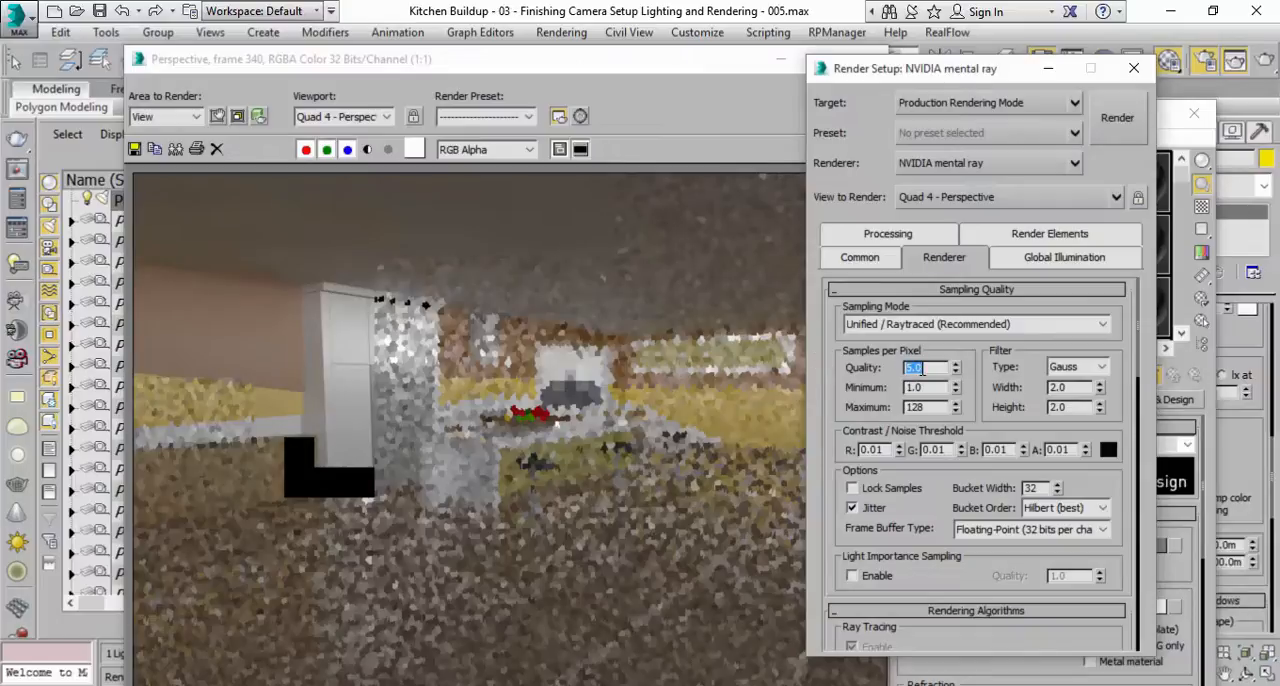
click(1115, 118)
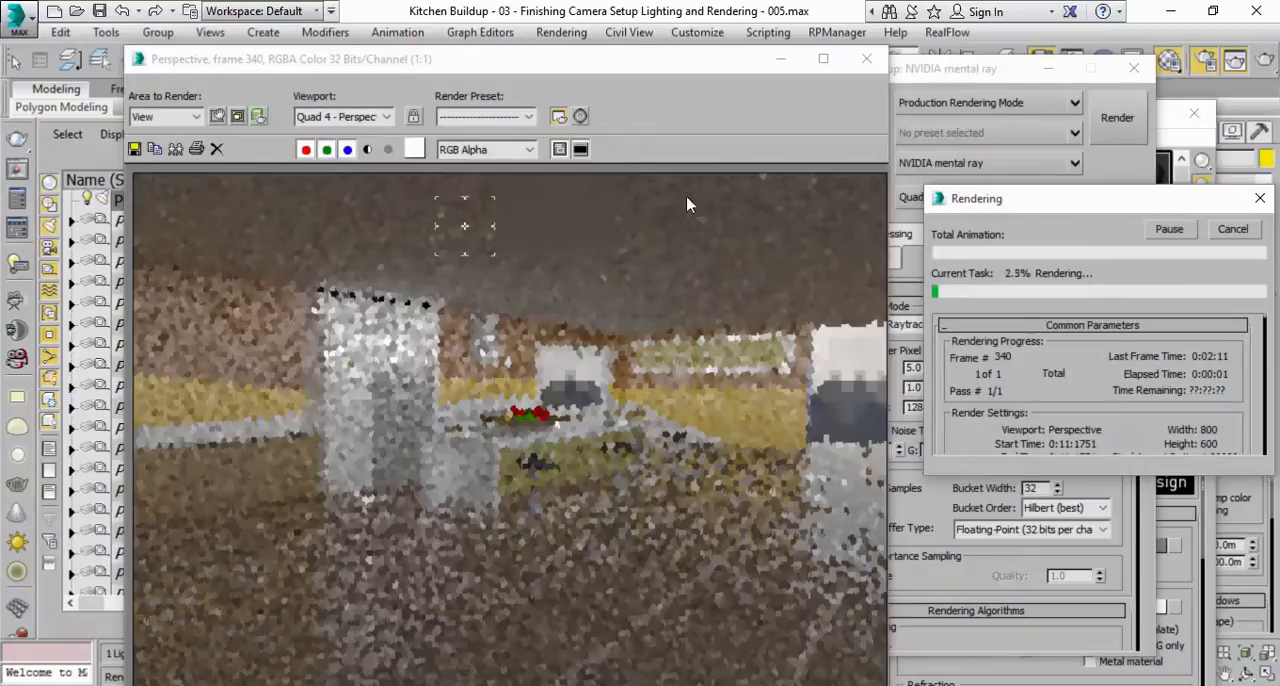
click(527, 224)
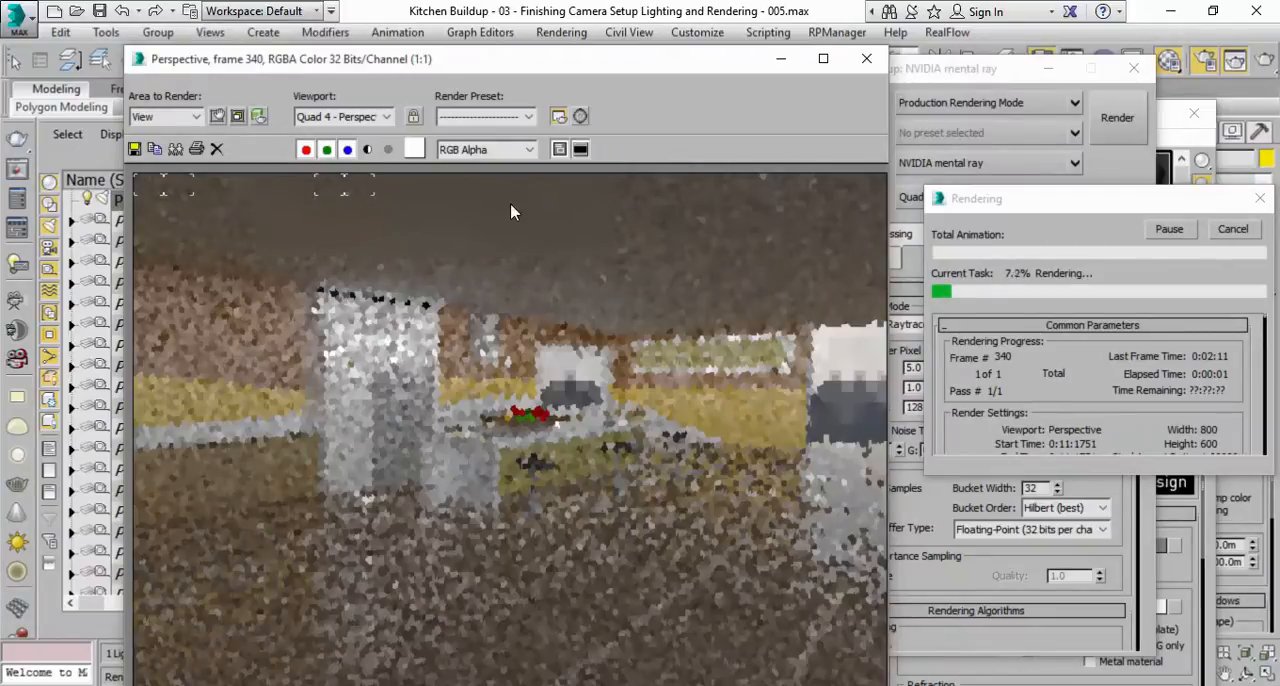
click(1228, 230)
click(1050, 71)
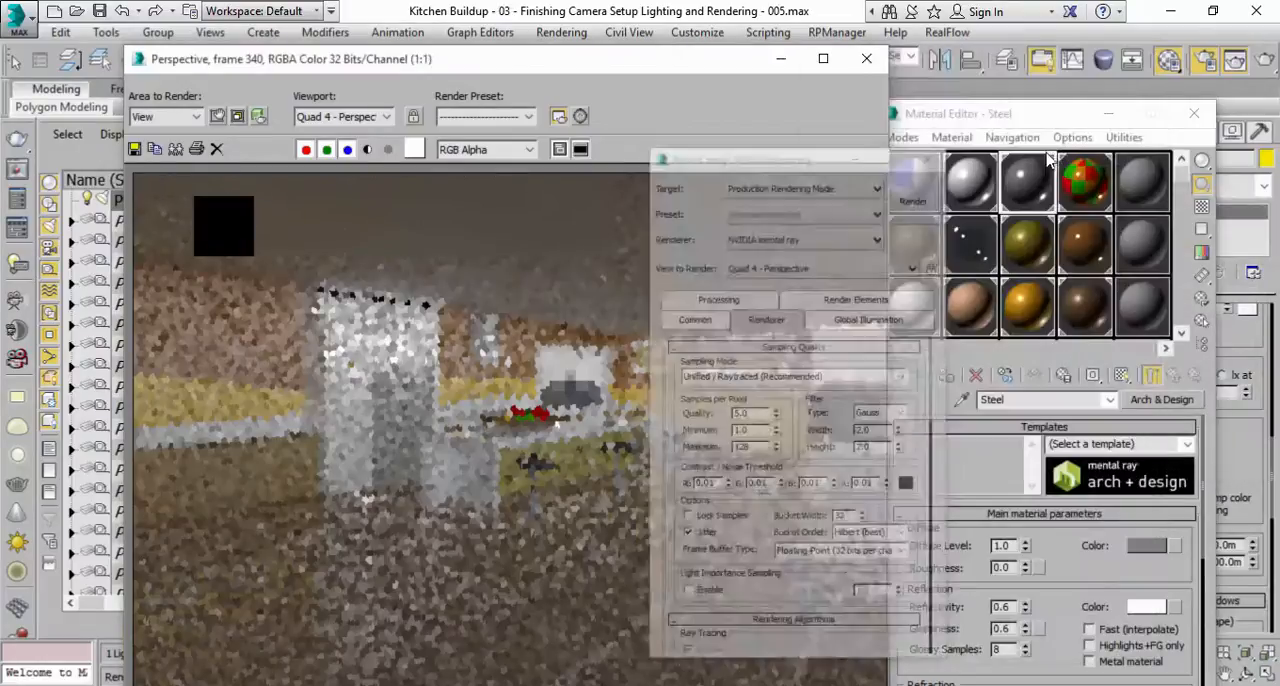
Readjust the Cabinette material's reflection glossiness and set the Steel material's glossiness to 1.0.
click(1028, 120)
click(965, 200)
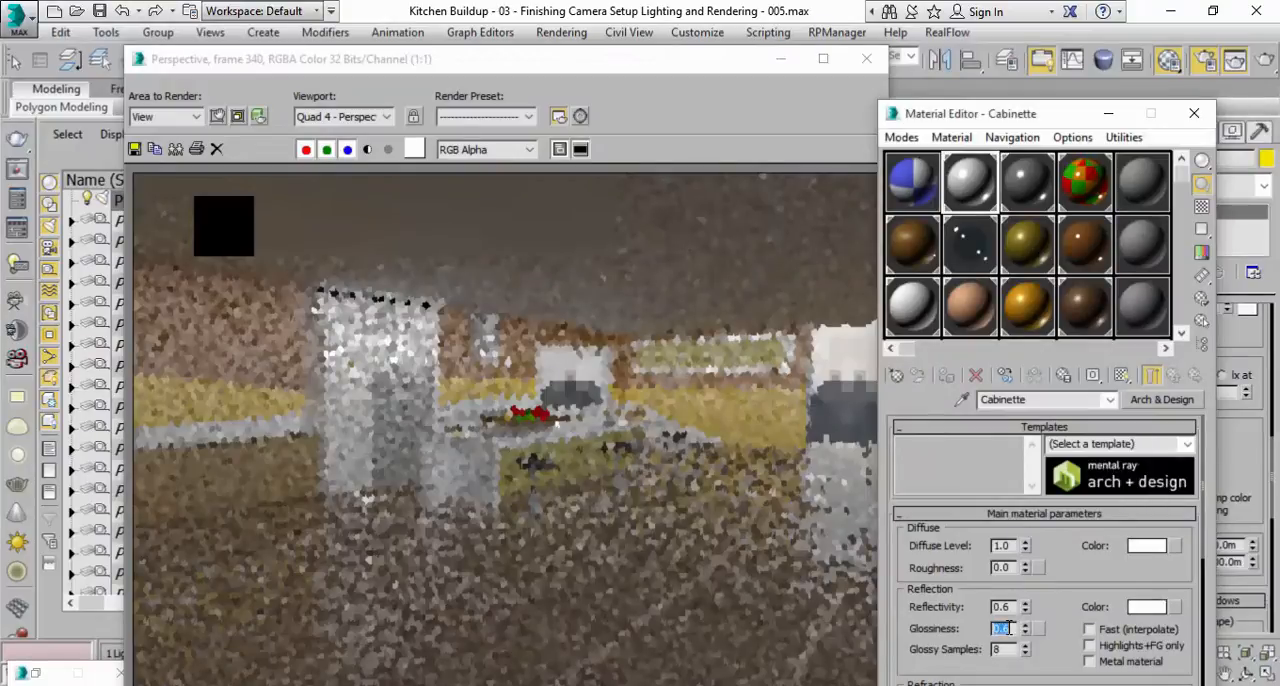
click(1042, 198)
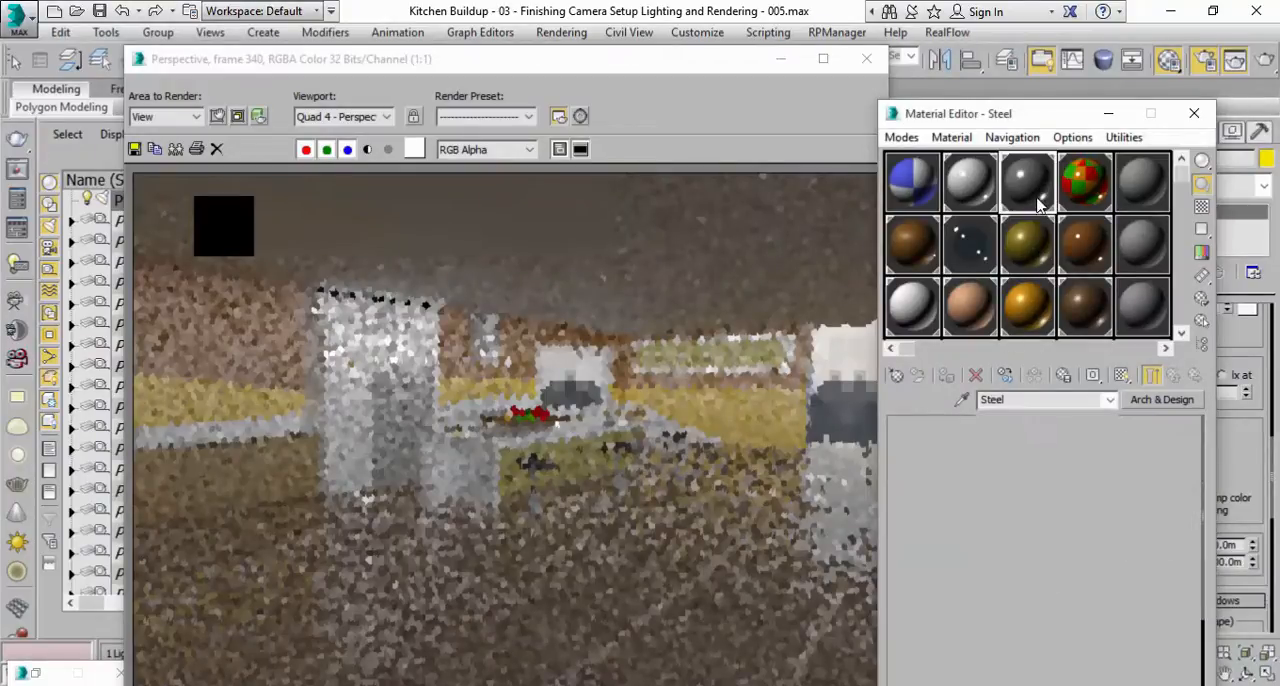
double_click(998, 627)
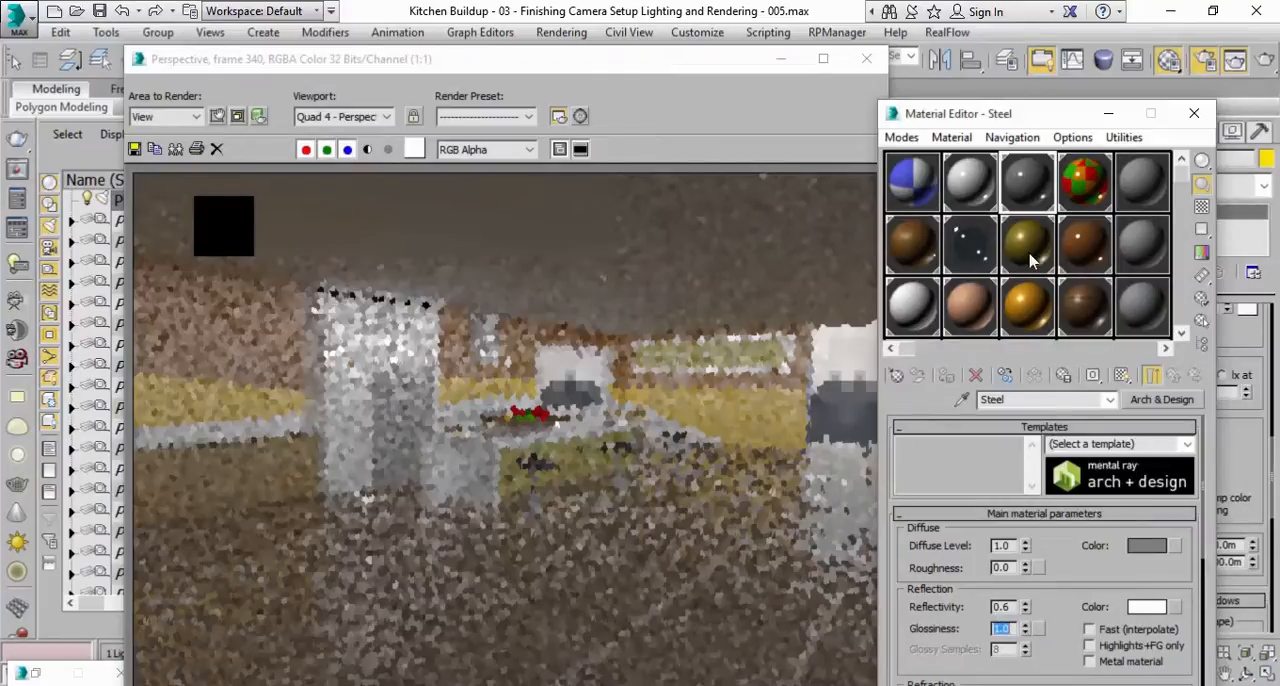
Set the Wood material's reflection glossiness to 0.8.
click(915, 243)
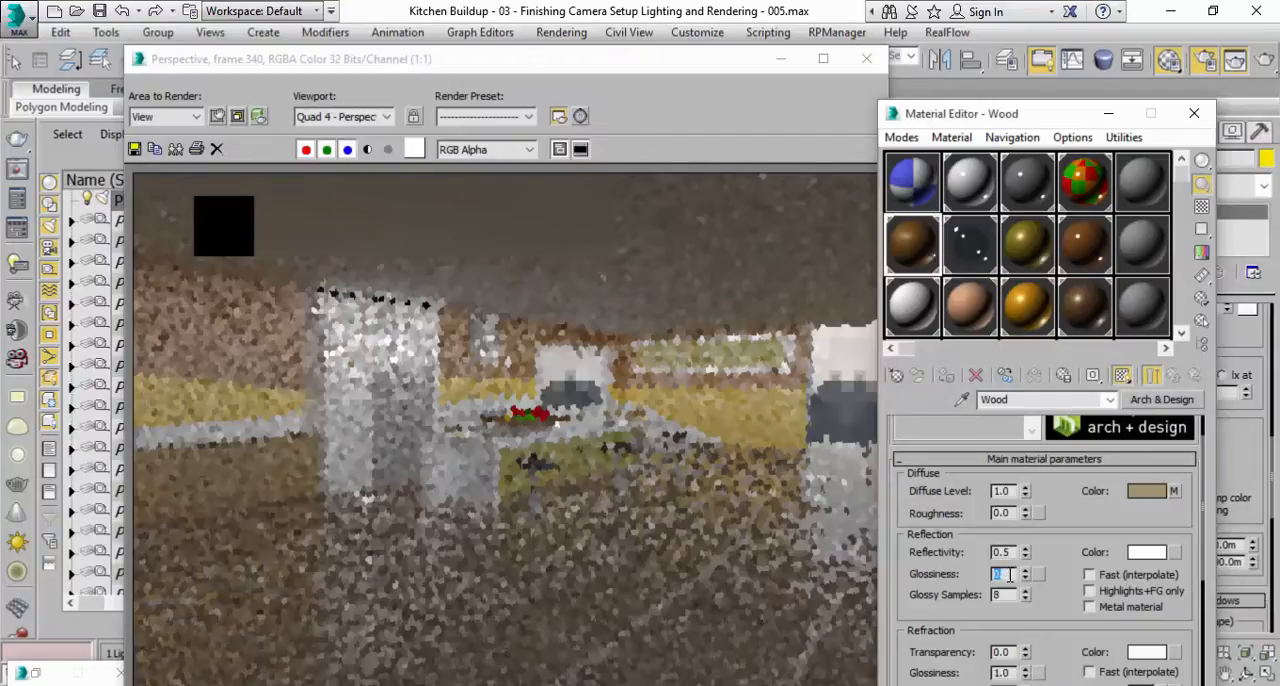
click(1010, 574)
text(0.8)
key(Return)
Set the reflection glossiness of the Drawer and Wall Animated A materials to 1.0.
click(1010, 257)
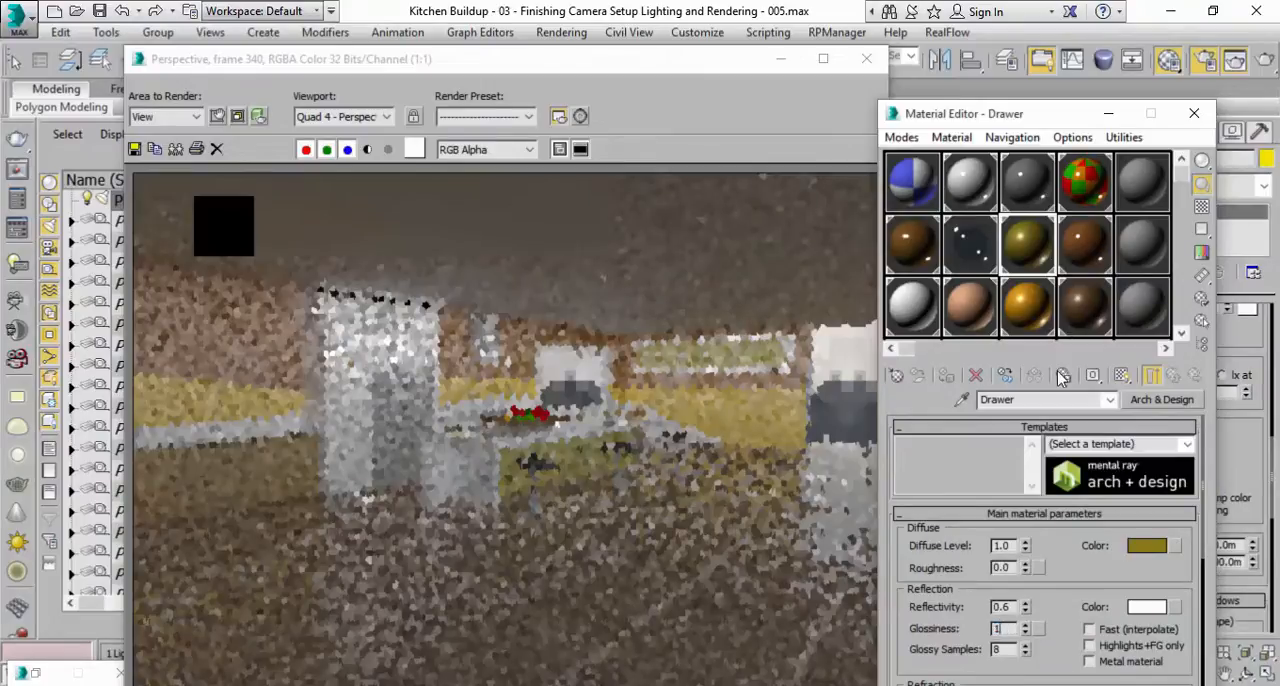
click(1082, 250)
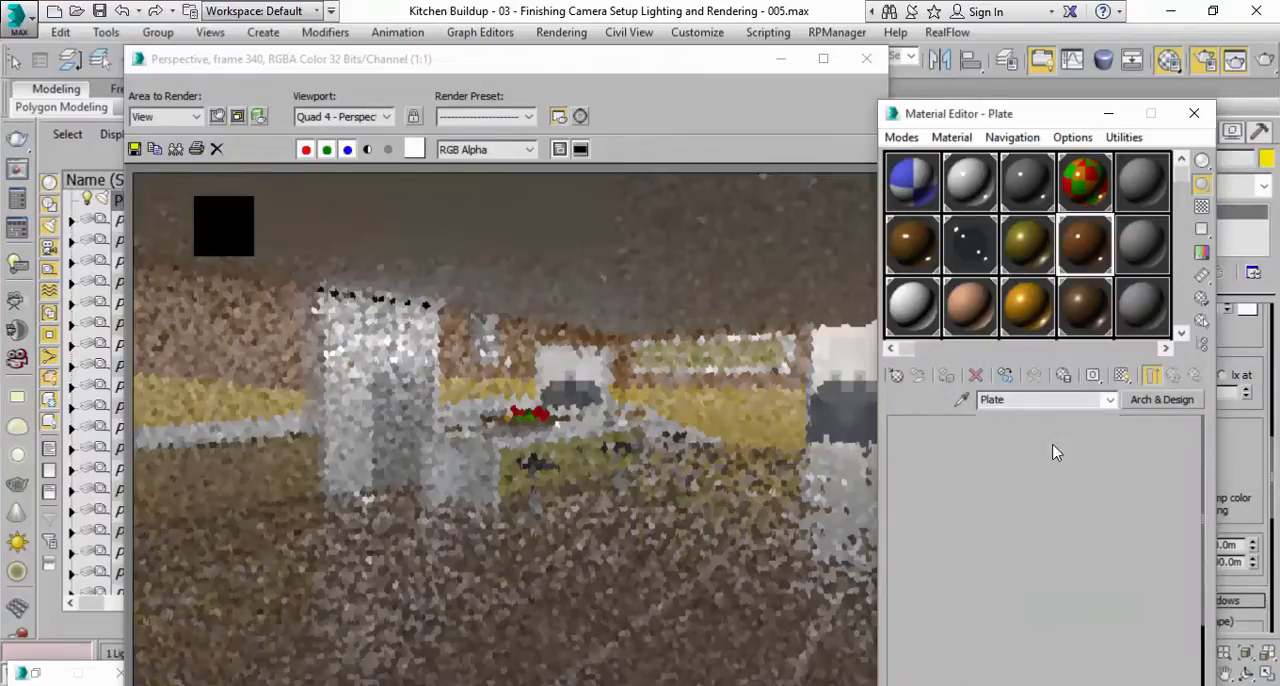
click(1028, 318)
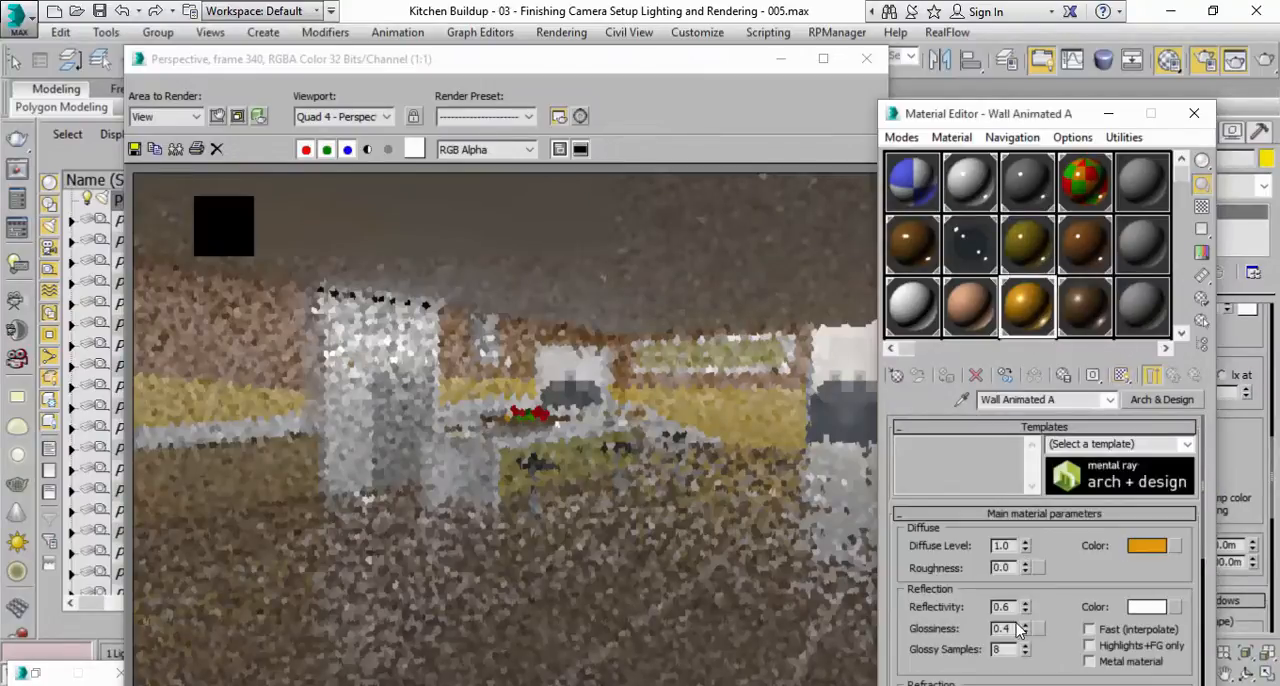
Adjust the Tile material's reflection glossiness and check the reflection settings of Wall Animated A, Floor and Wall.
click(1079, 328)
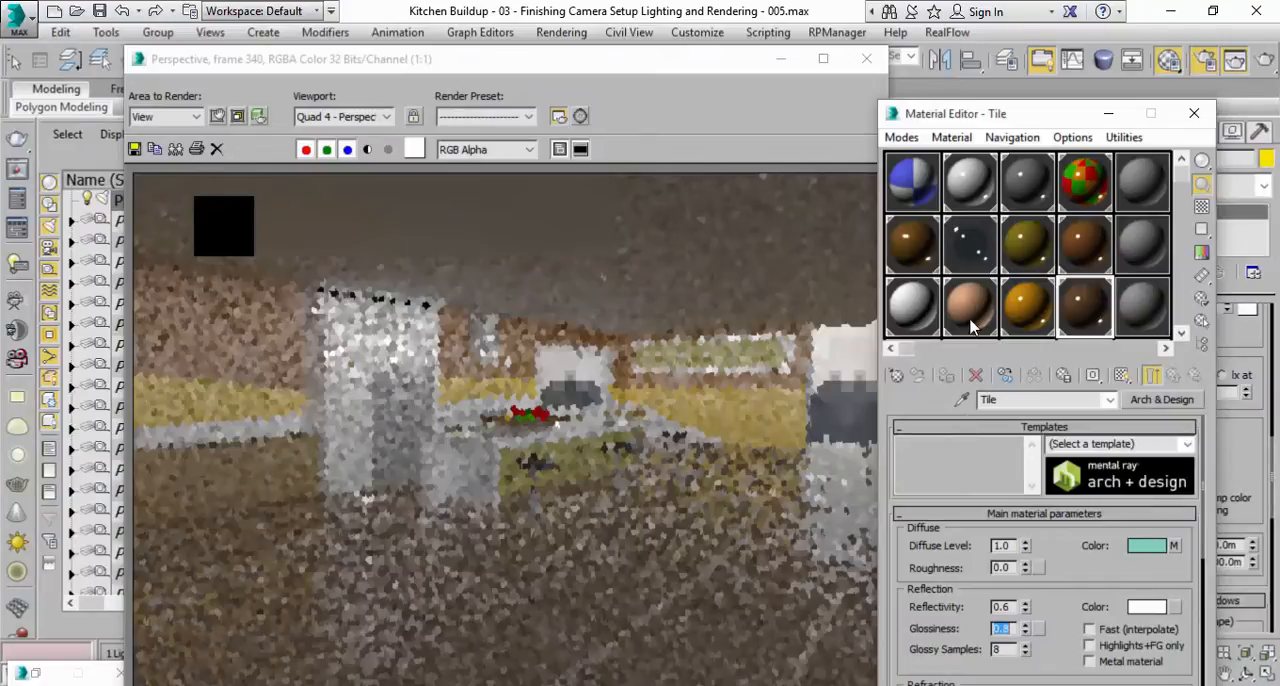
click(1028, 305)
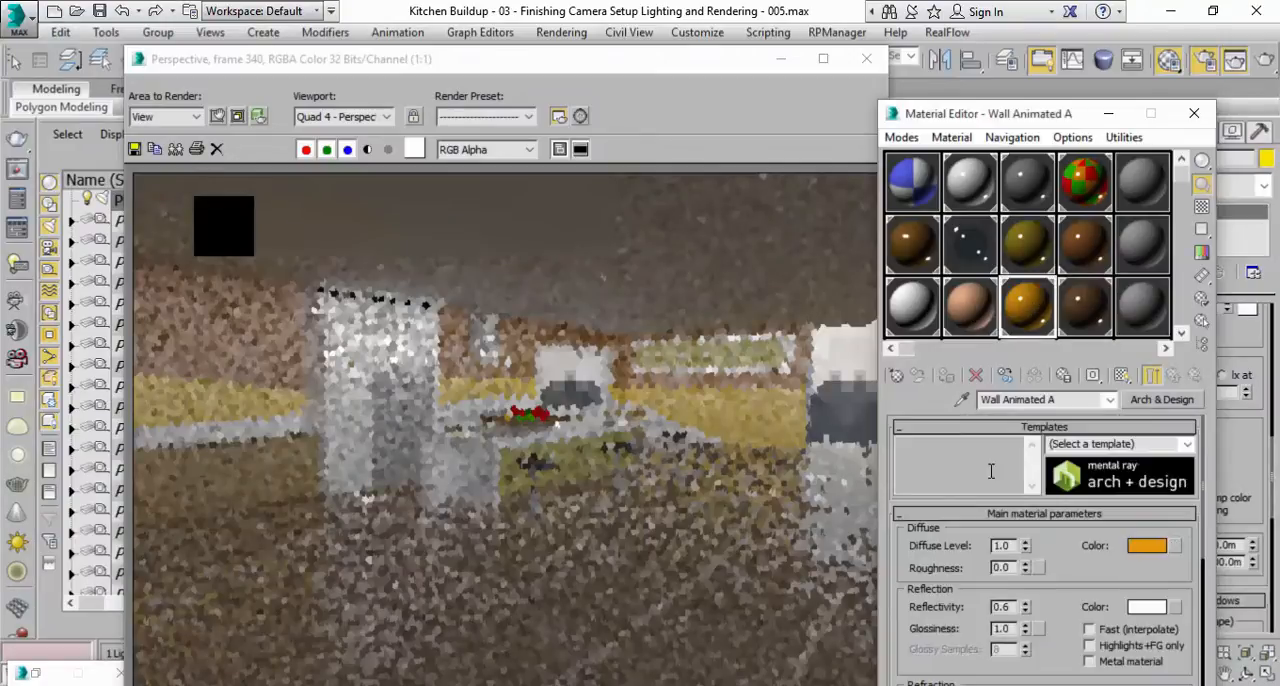
click(968, 306)
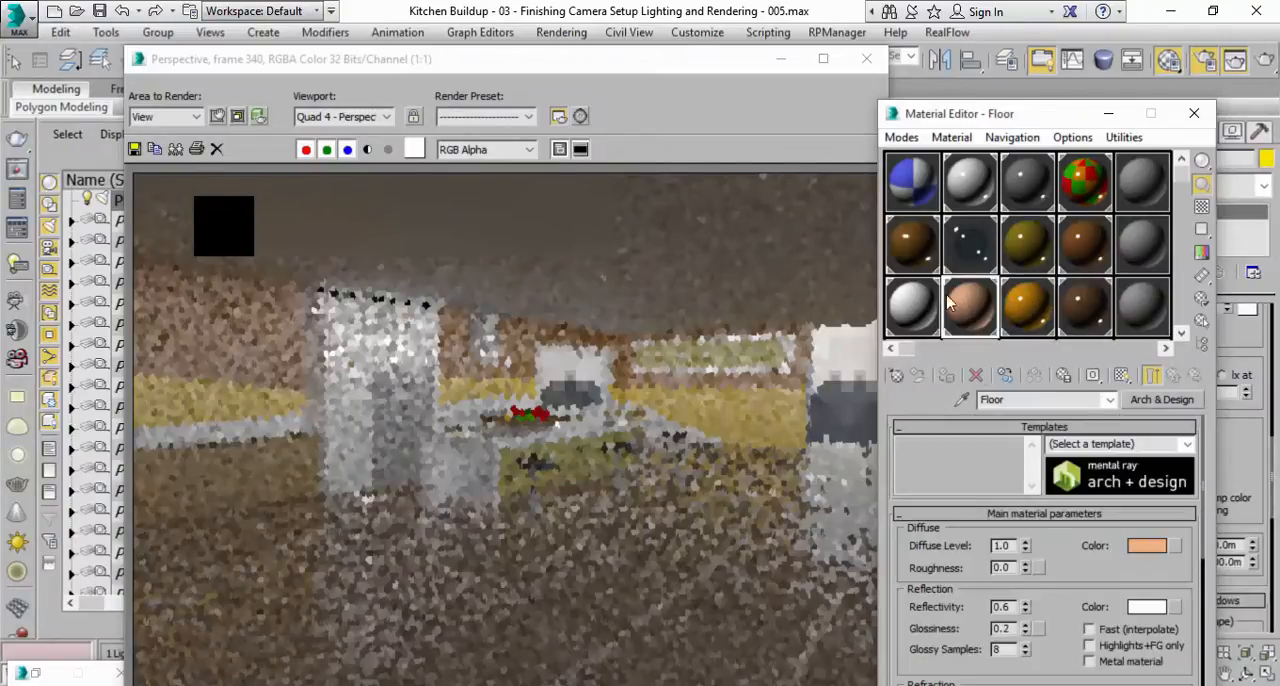
click(913, 306)
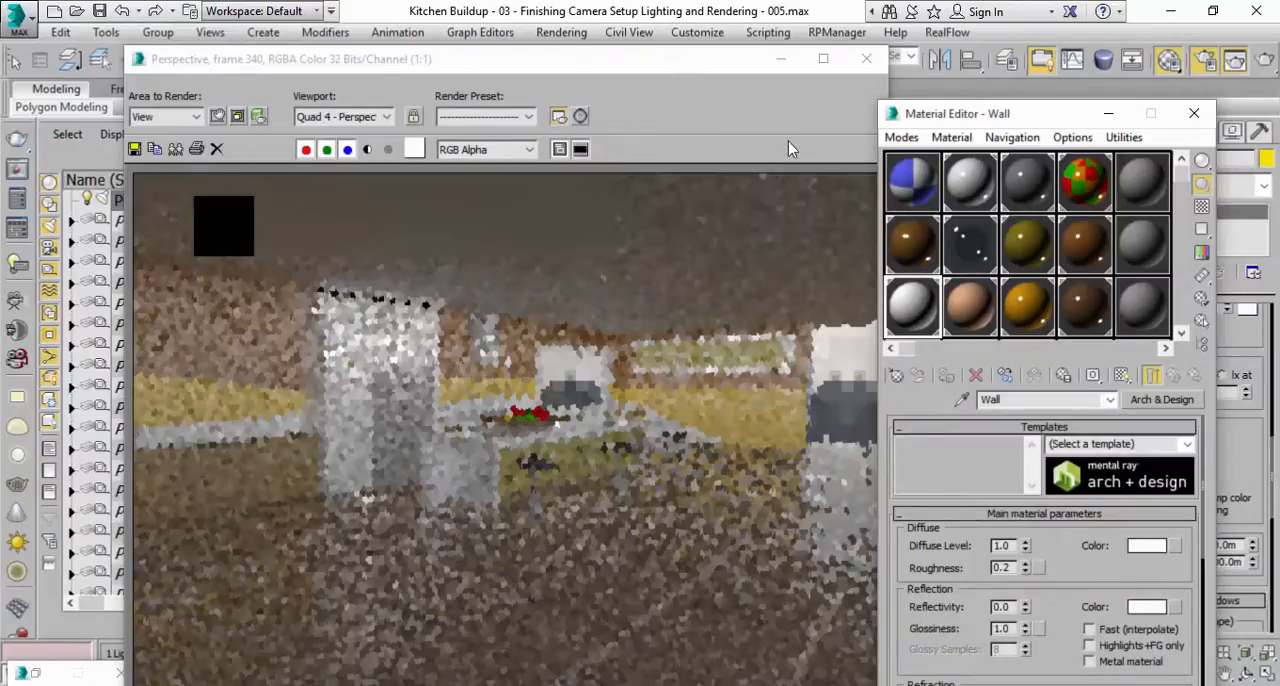
Render the perspective view at frame 340 again to test the sharper reflections at the higher sampling quality.
click(765, 99)
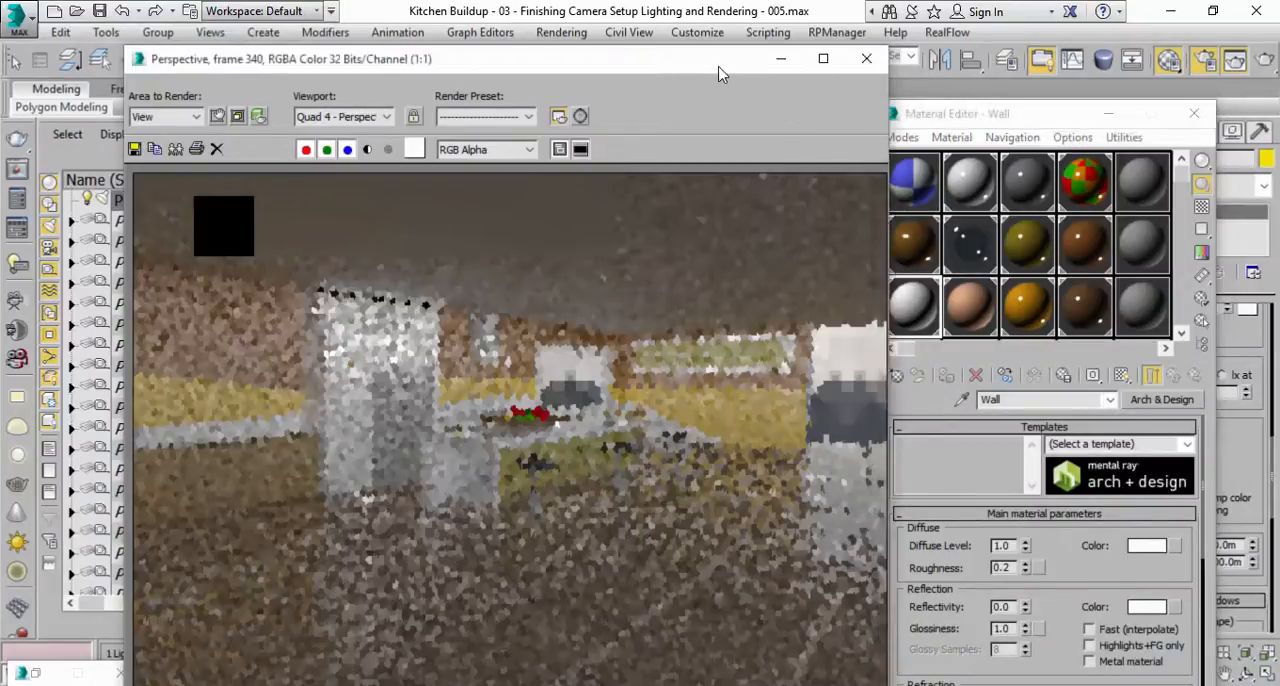
click(1266, 60)
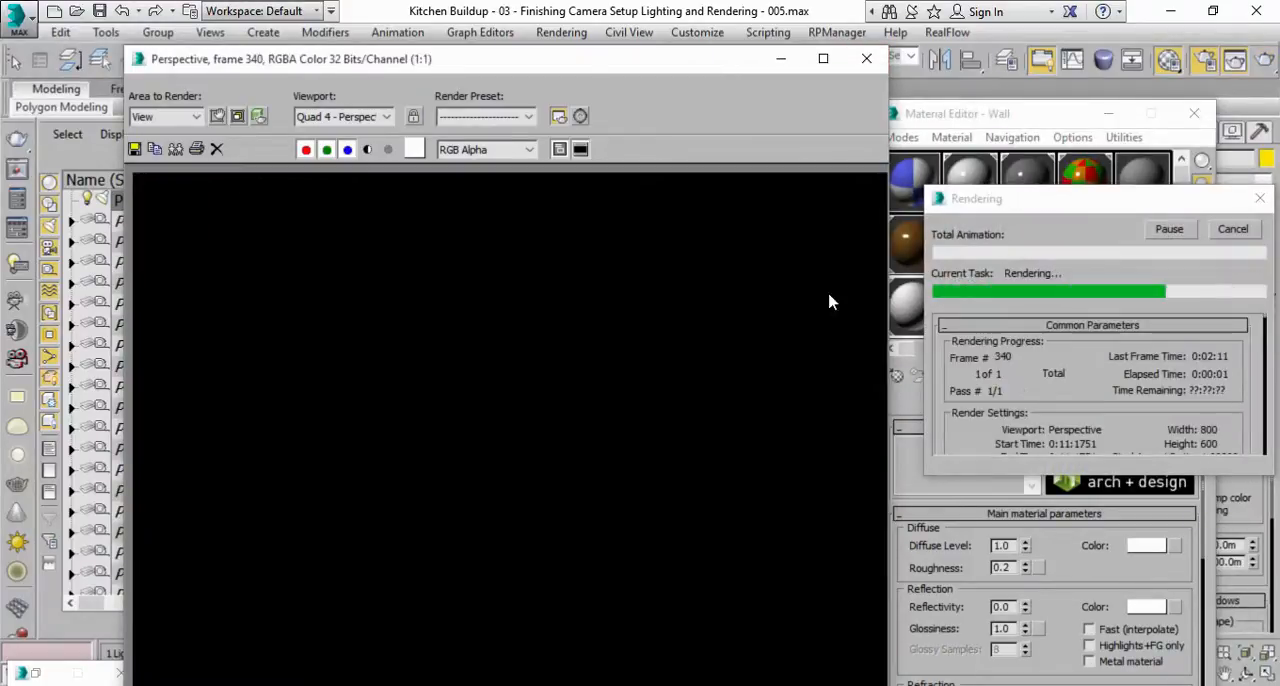
drag(667, 66, 662, 36)
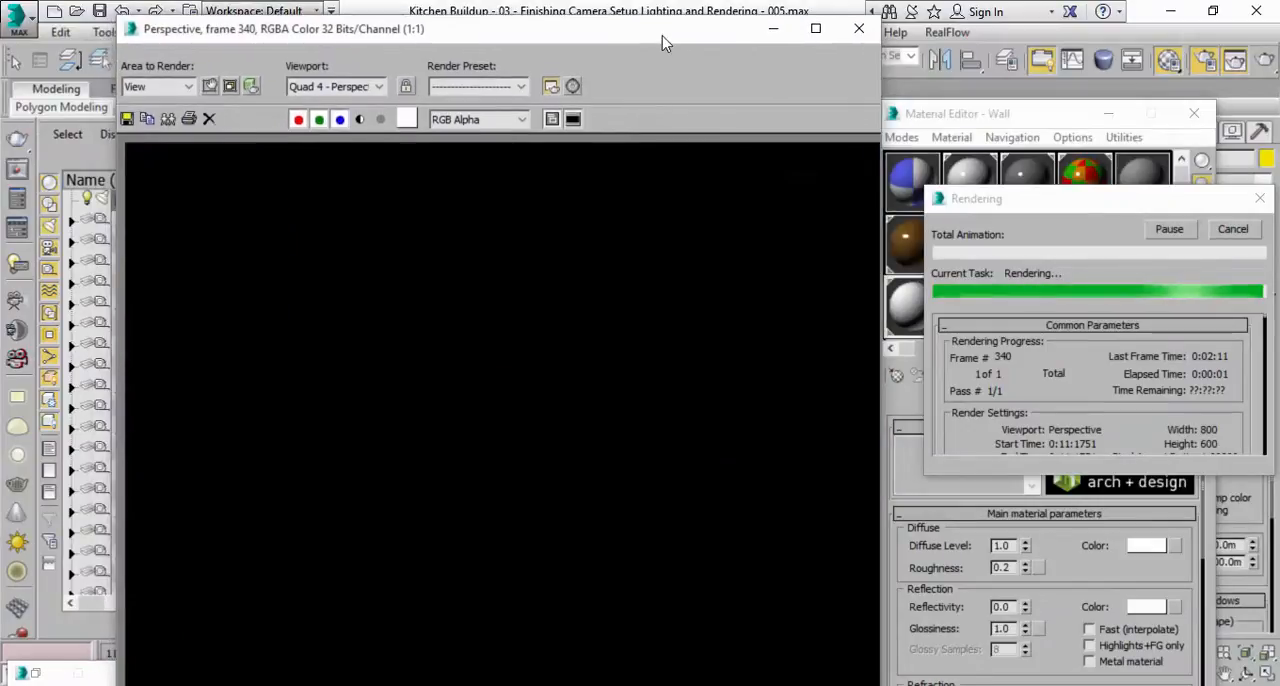
click(1068, 216)
drag(1068, 216, 1037, 224)
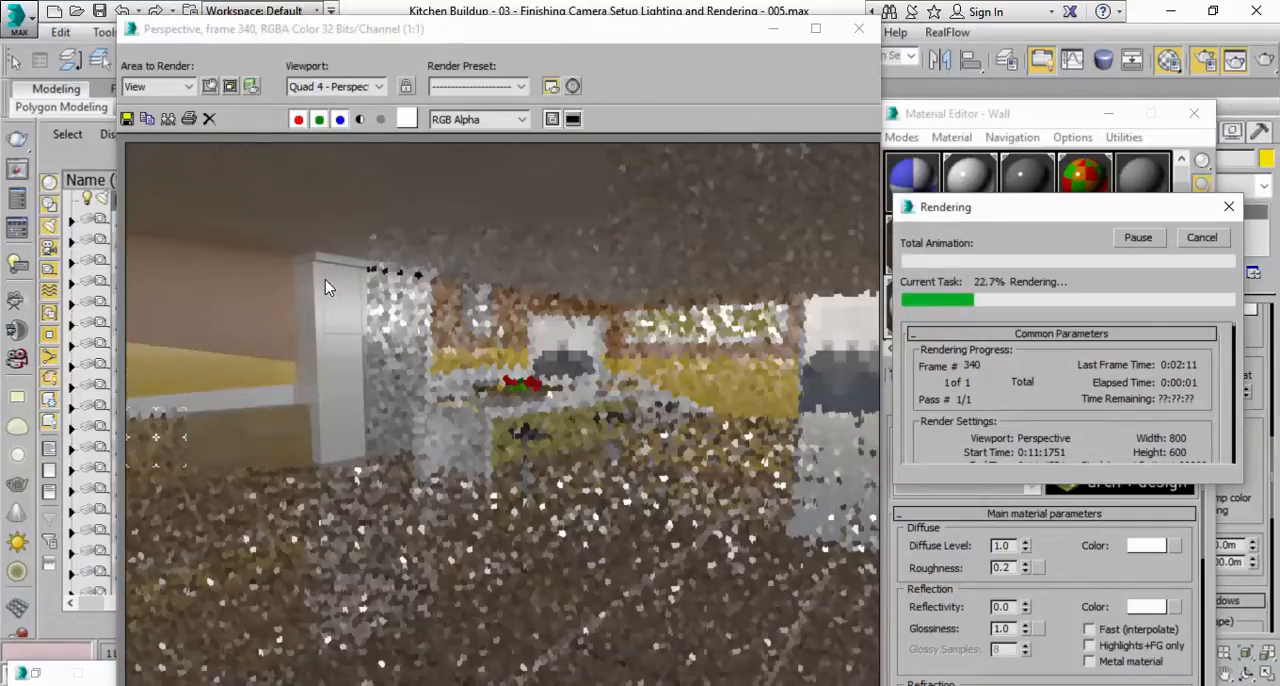
click(223, 421)
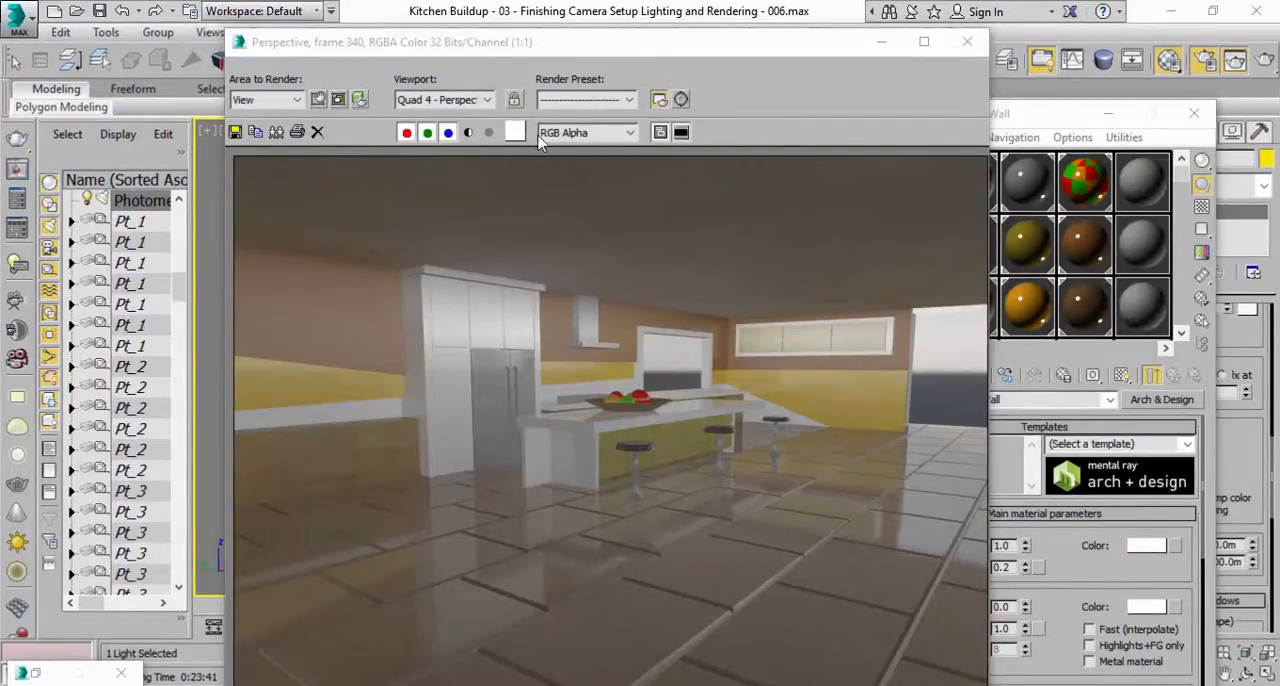
Inspect the new frame 340 render for reflection quality on the floor and cabinets, and compare its rendering time.
drag(572, 44, 688, 67)
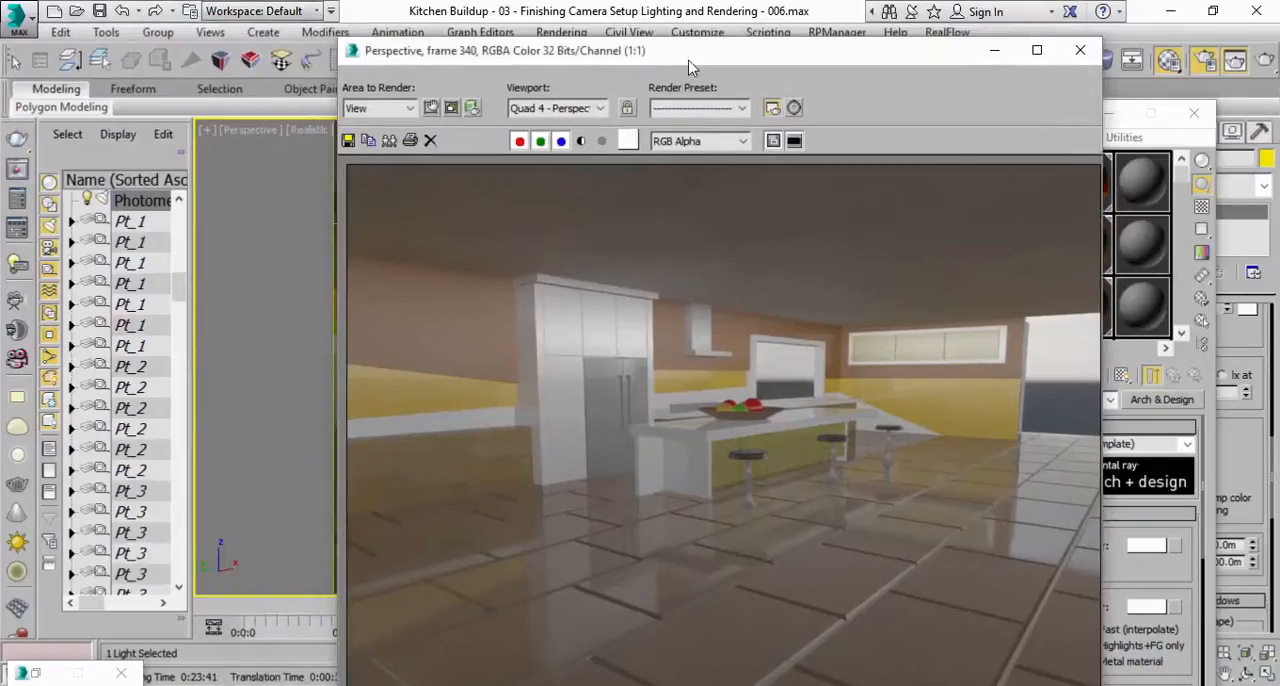
click(193, 682)
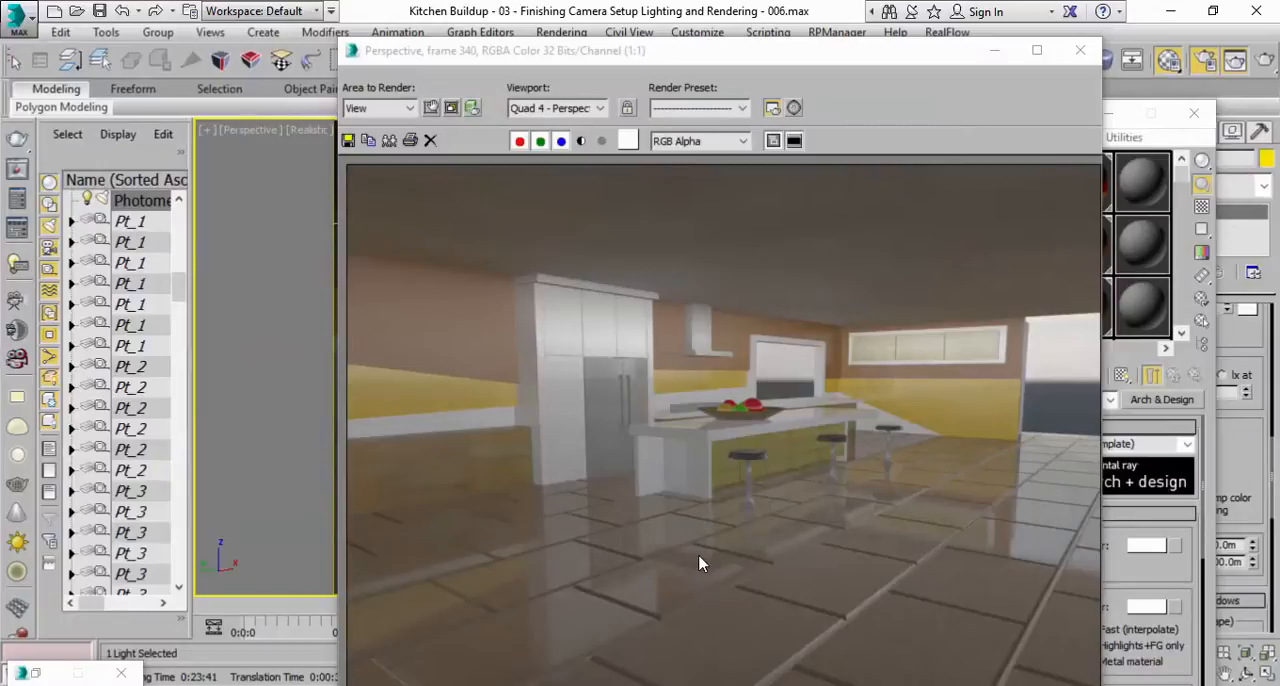
drag(645, 52, 579, 37)
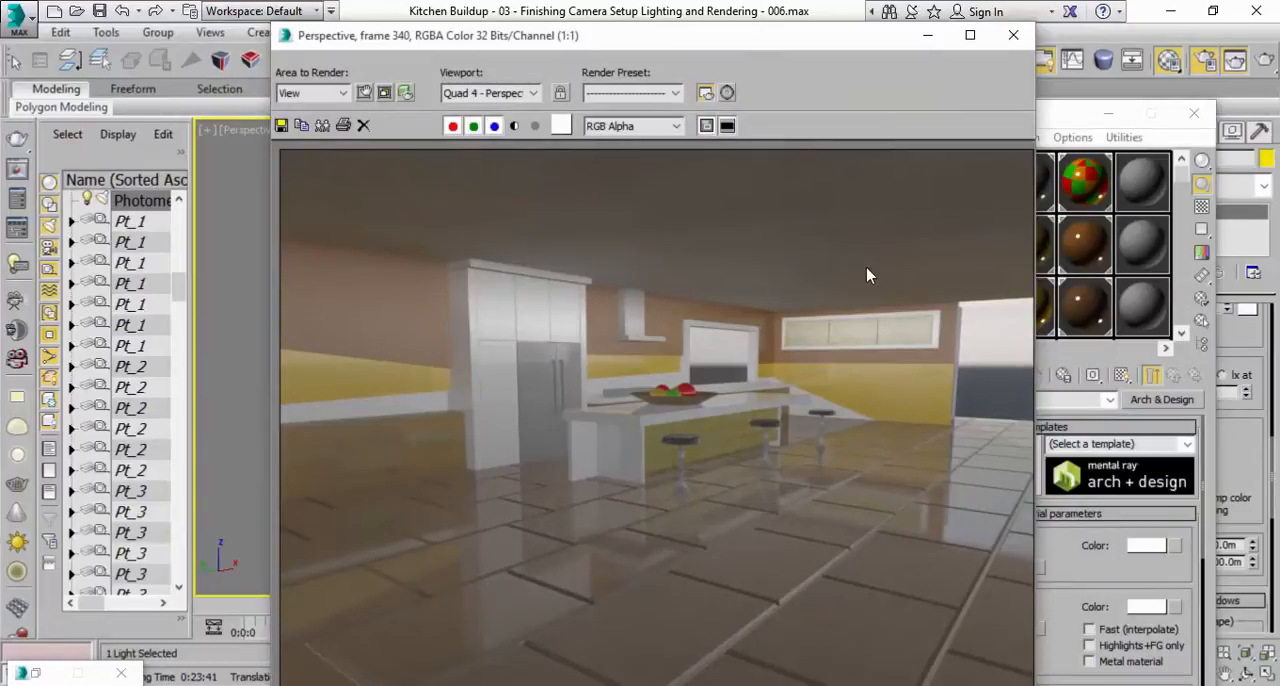
drag(912, 42, 669, 168)
Set the render output size to HDTV (video) at 1920 x 1080 and the time output to Active Time Segment.
click(585, 38)
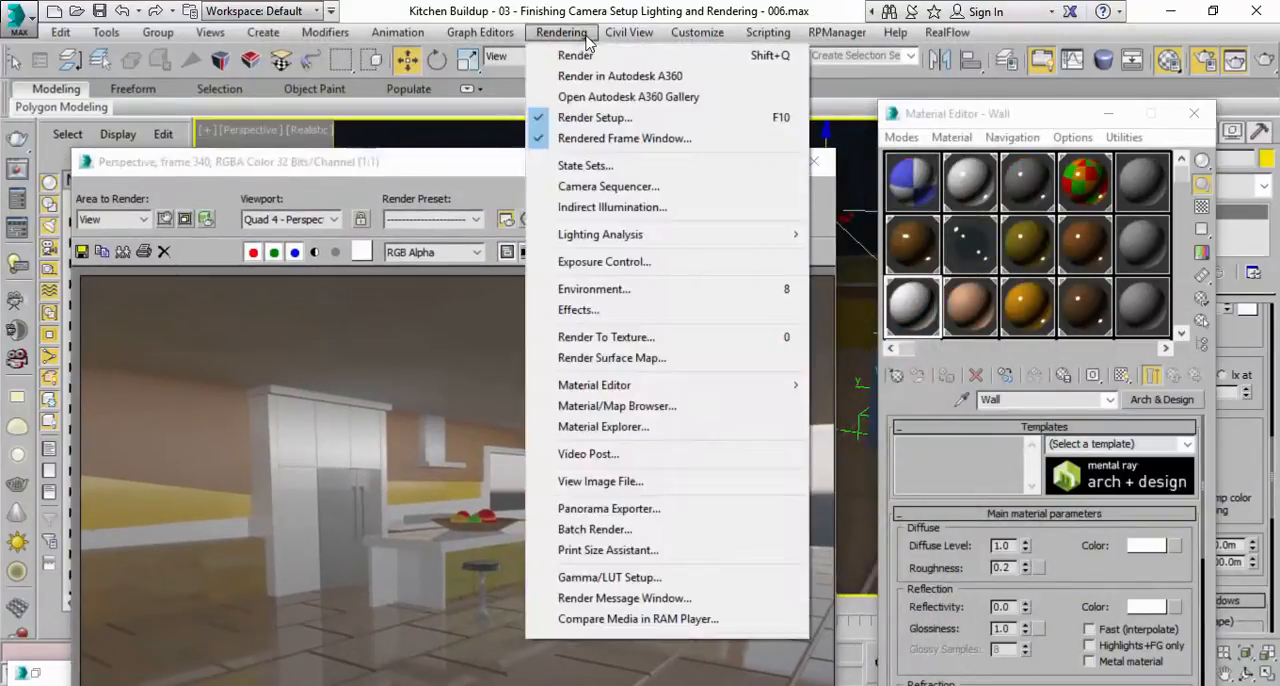
click(595, 117)
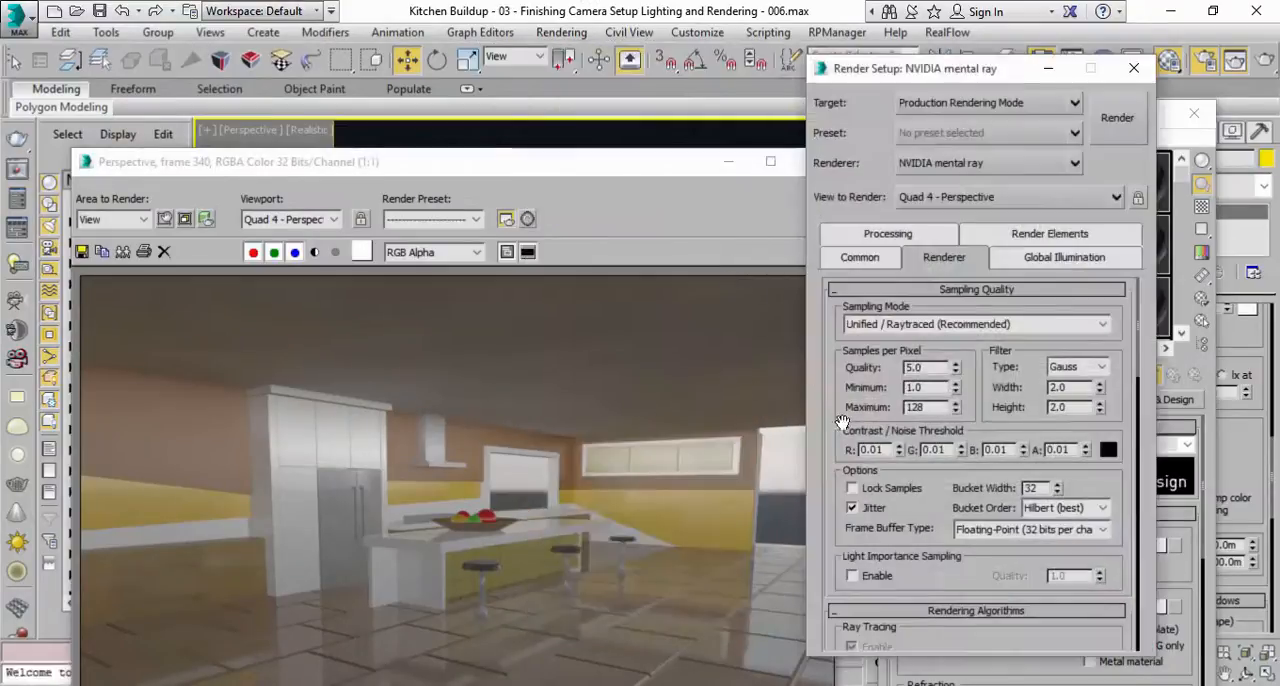
click(880, 263)
click(926, 502)
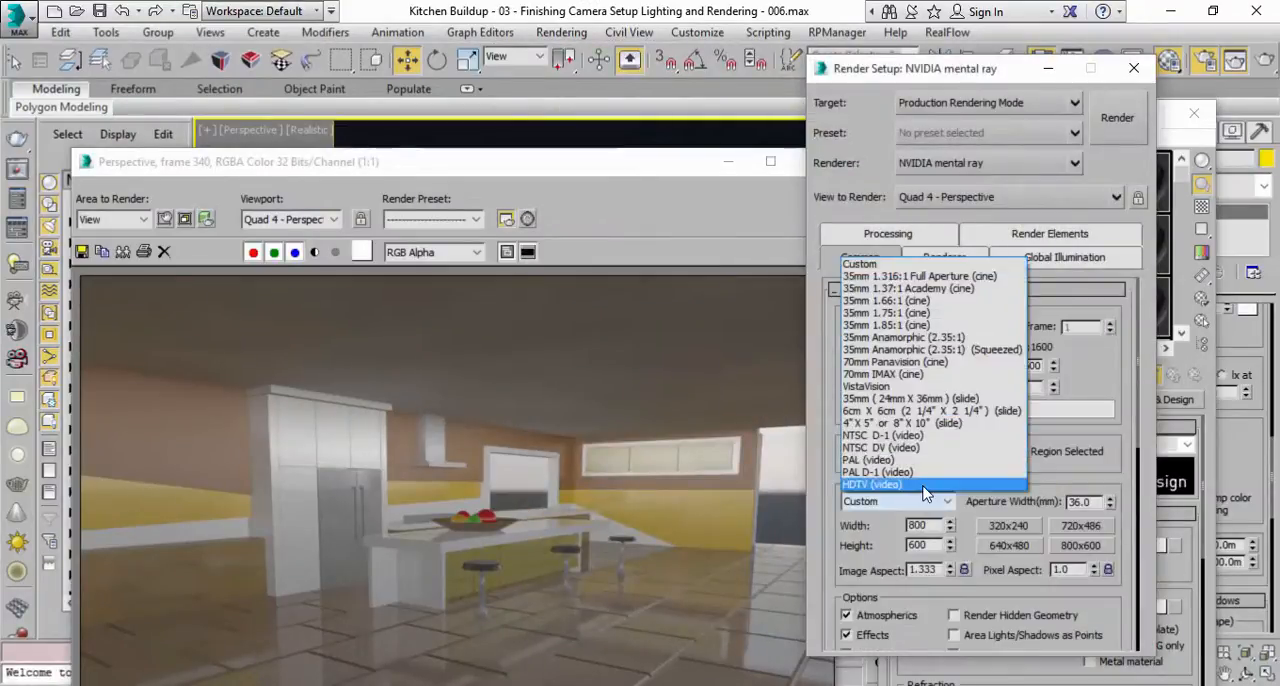
click(920, 482)
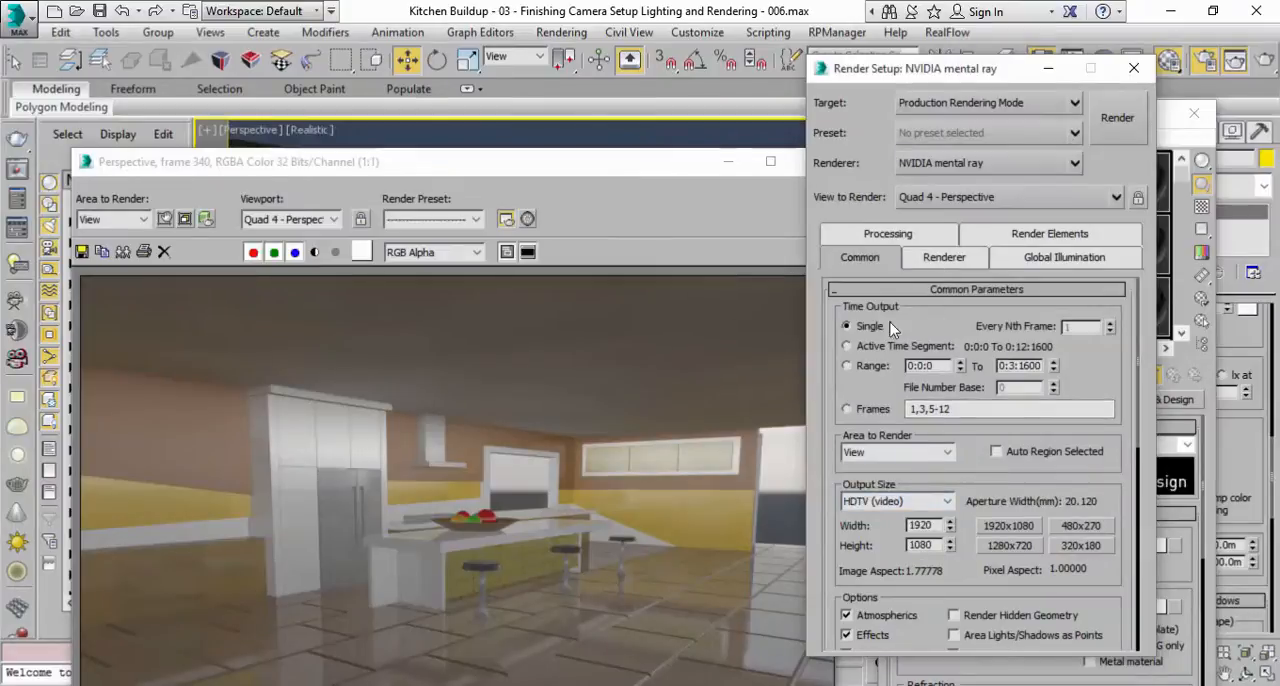
click(872, 346)
Enable saving the render output to the Kitchen Buildup.png file.
scroll(860, 560, down, 5)
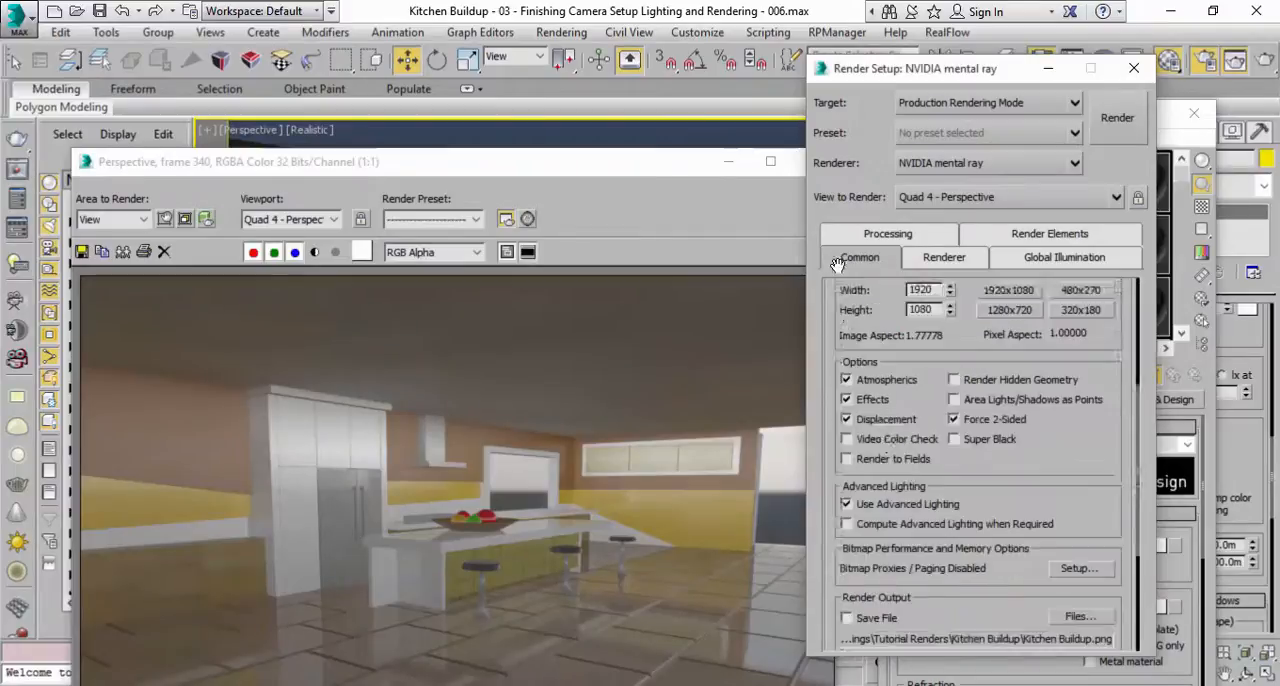
click(876, 550)
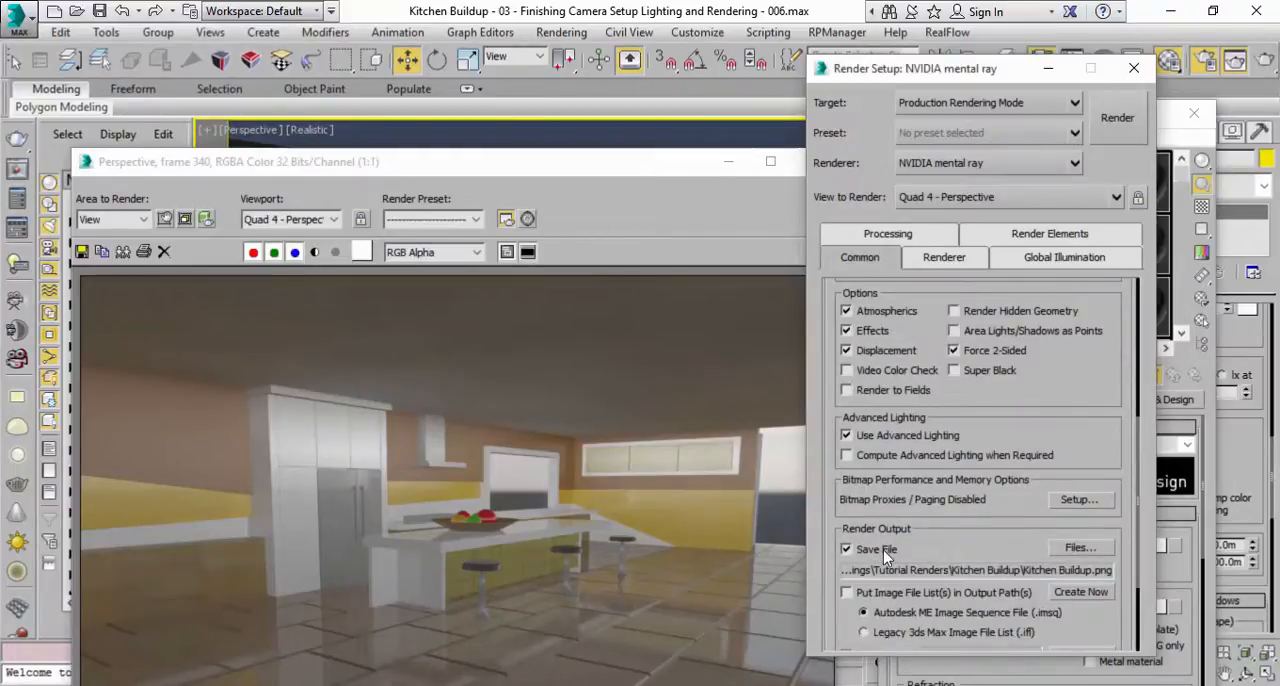
drag(1002, 531, 1008, 430)
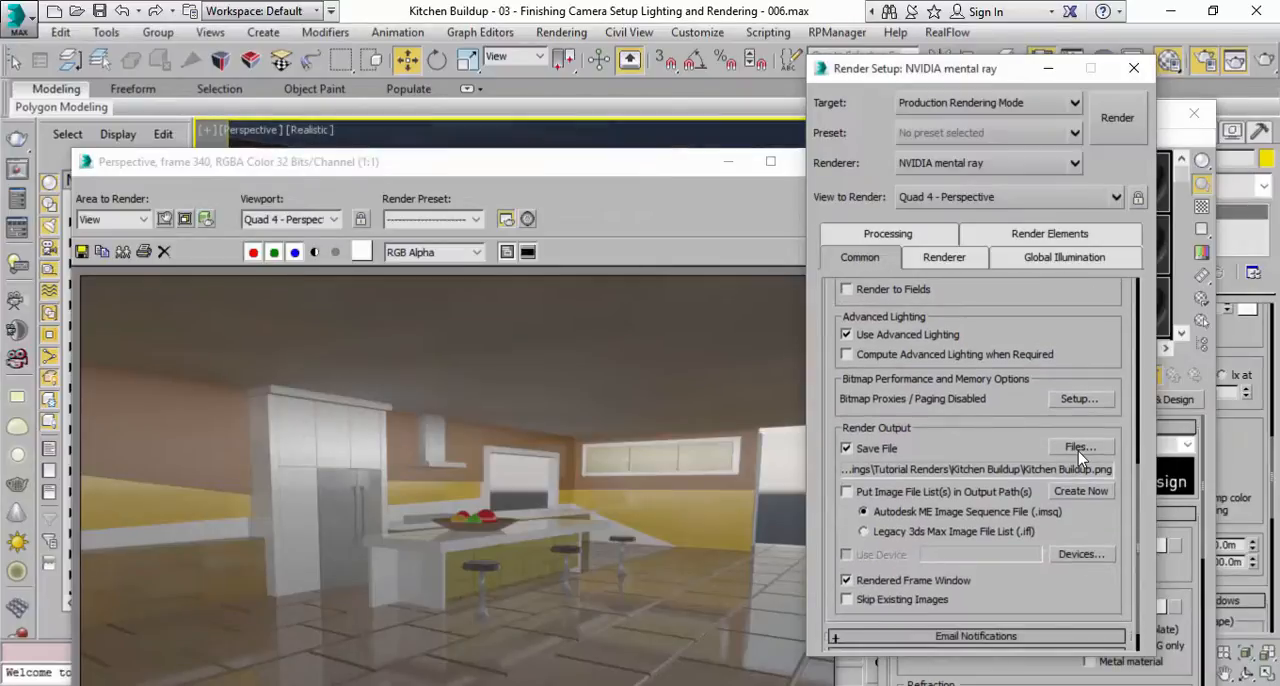